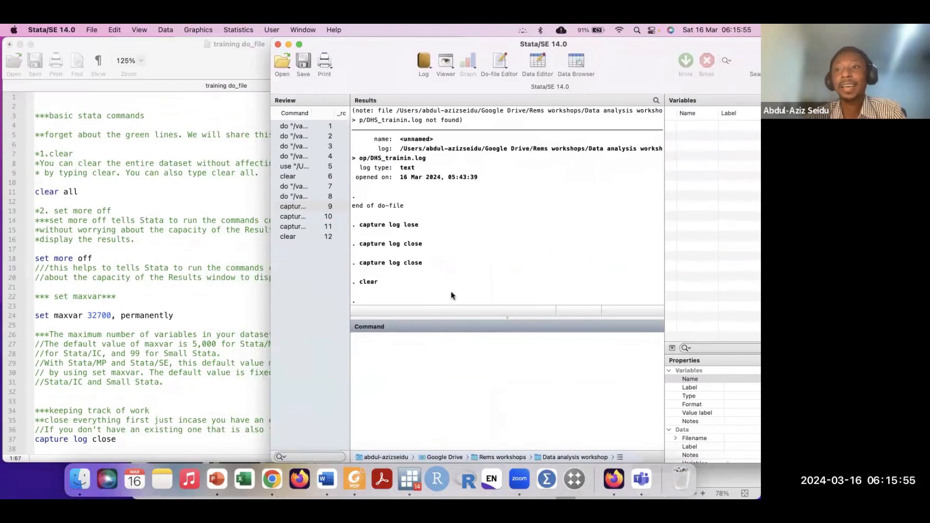
# Arrange the main Stata window beside the training do_file so the script stays visible along with the results and command areas.
pyautogui.click(226, 304)
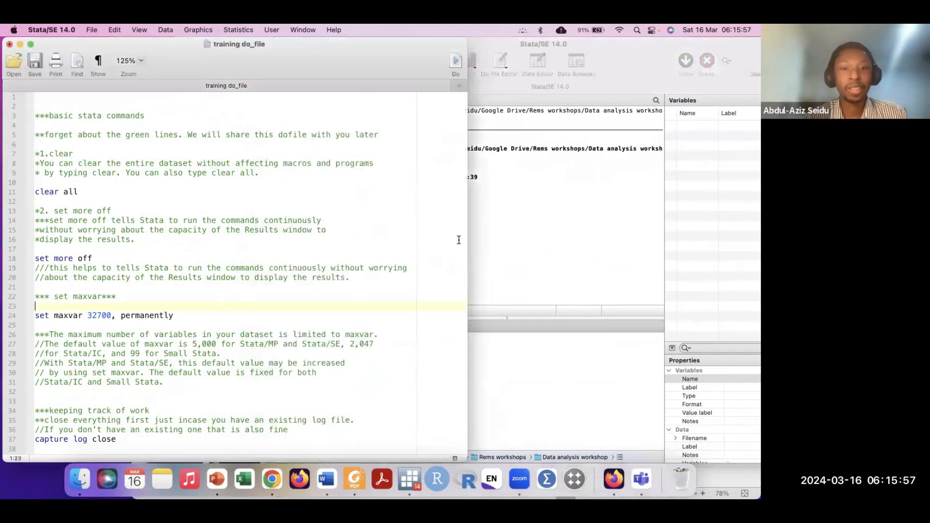
pyautogui.click(525, 234)
pyautogui.moveTo(270, 262); pyautogui.dragTo(350, 263)
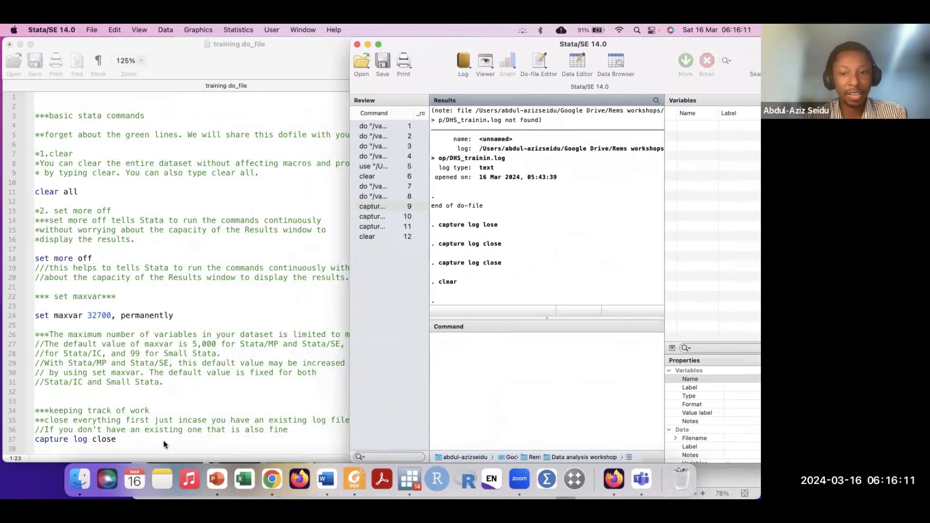
pyautogui.click(225, 220)
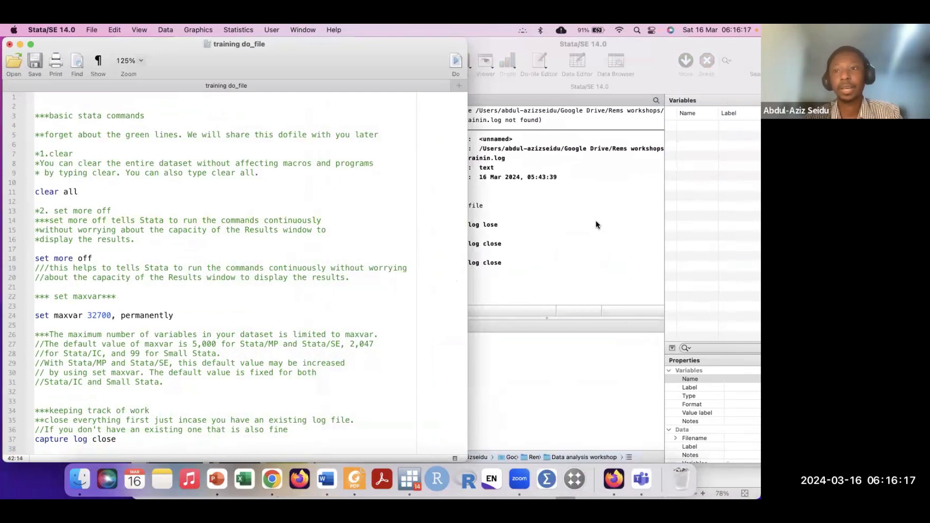
pyautogui.click(564, 232)
pyautogui.click(187, 173)
pyautogui.scroll(1, 187, 172)
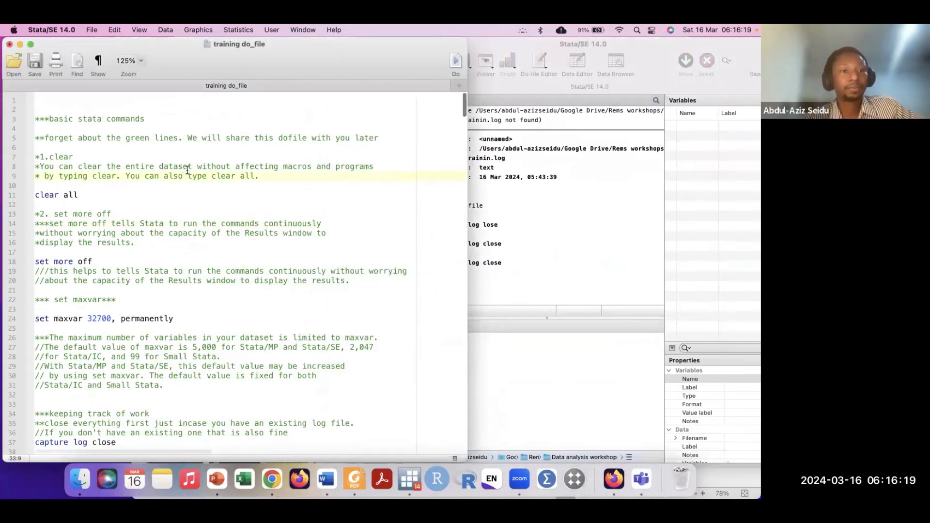
pyautogui.scroll(-1, 253, 182)
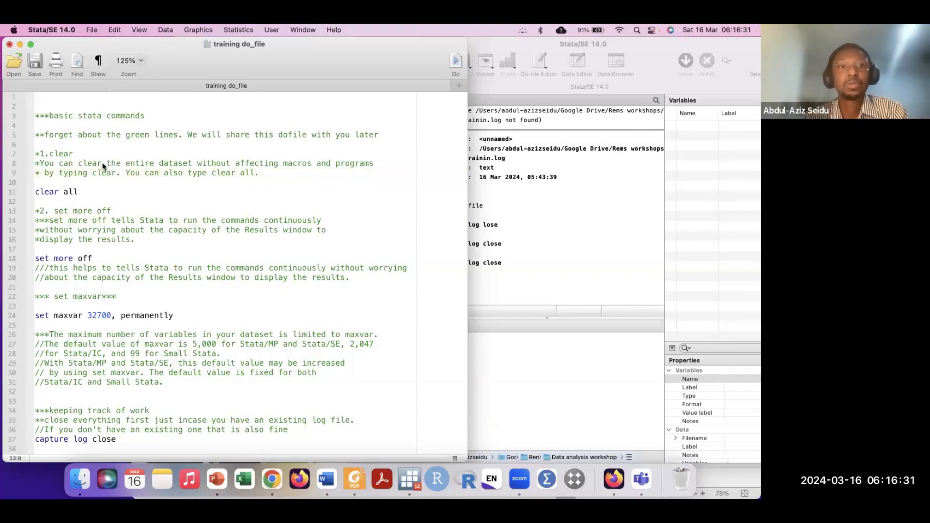
pyautogui.click(539, 234)
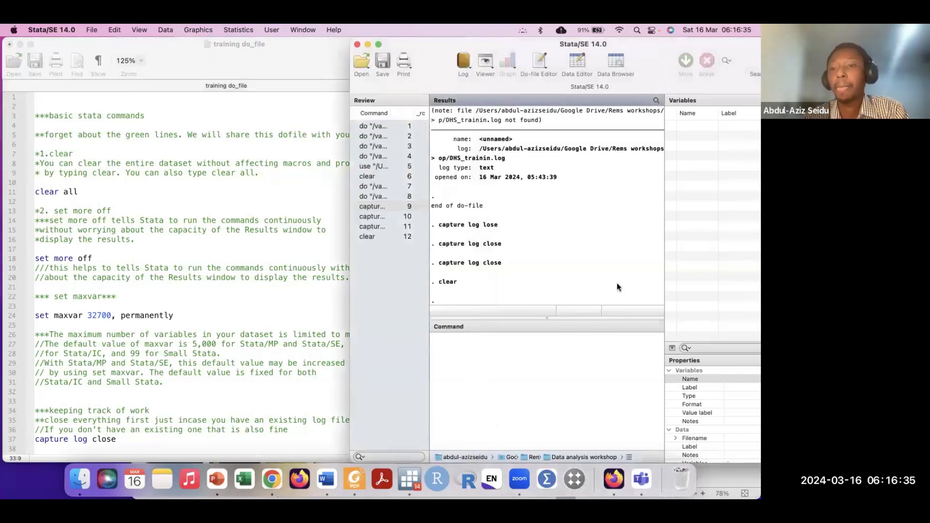
pyautogui.moveTo(425, 44); pyautogui.dragTo(391, 42)
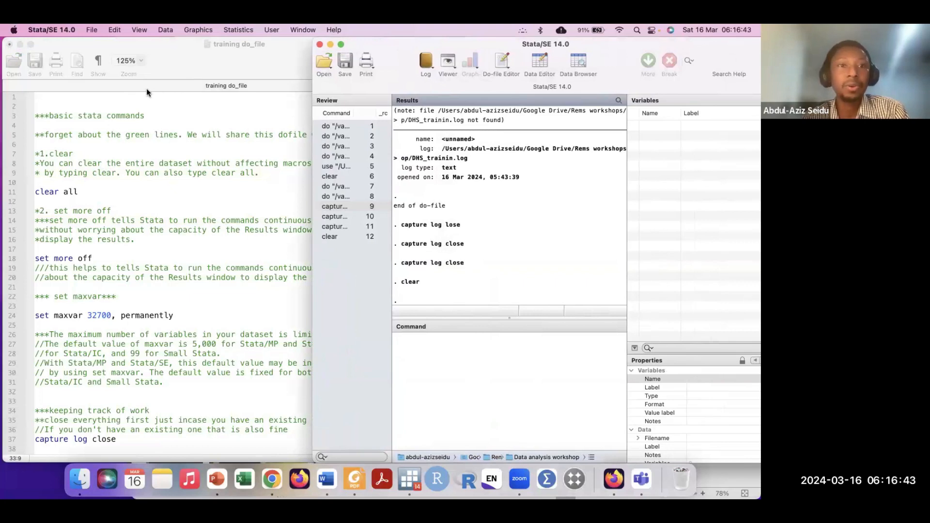
# Open a new blank do-file in the Do-file Editor and return to the training do_file script.
pyautogui.click(500, 58)
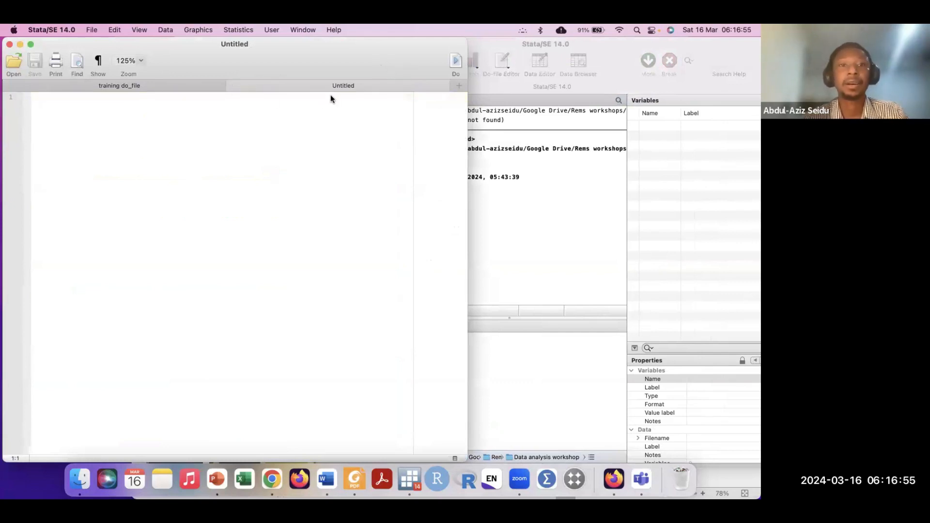
pyautogui.click(540, 379)
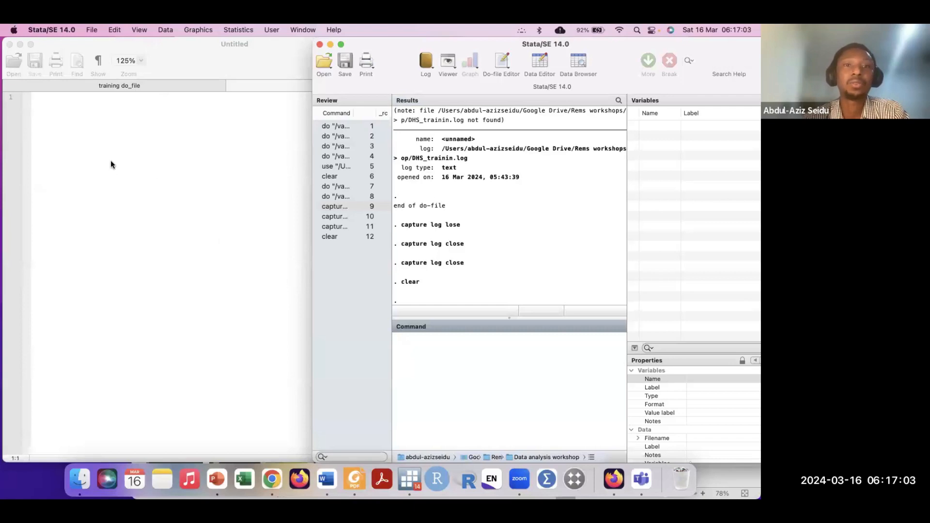
pyautogui.click(185, 87)
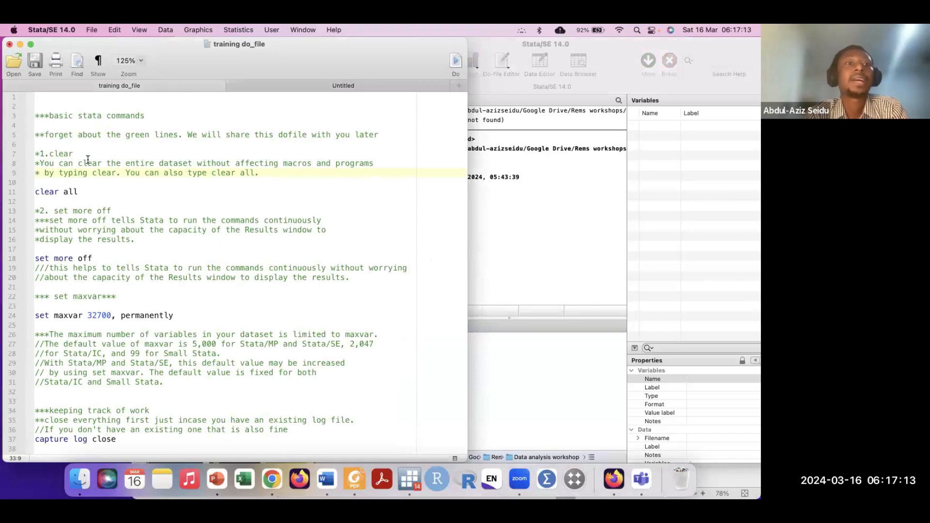
# Examine the section on the clear command in training do_file alongside the Results and Command windows.
pyautogui.scroll(-1, 68, 207)
pyautogui.scroll(2, 68, 207)
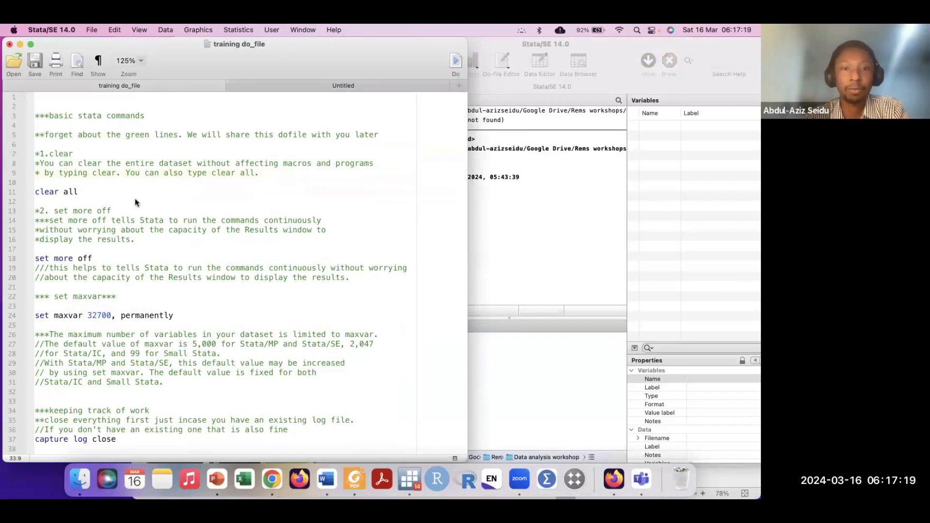
pyautogui.click(91, 185)
pyautogui.click(90, 192)
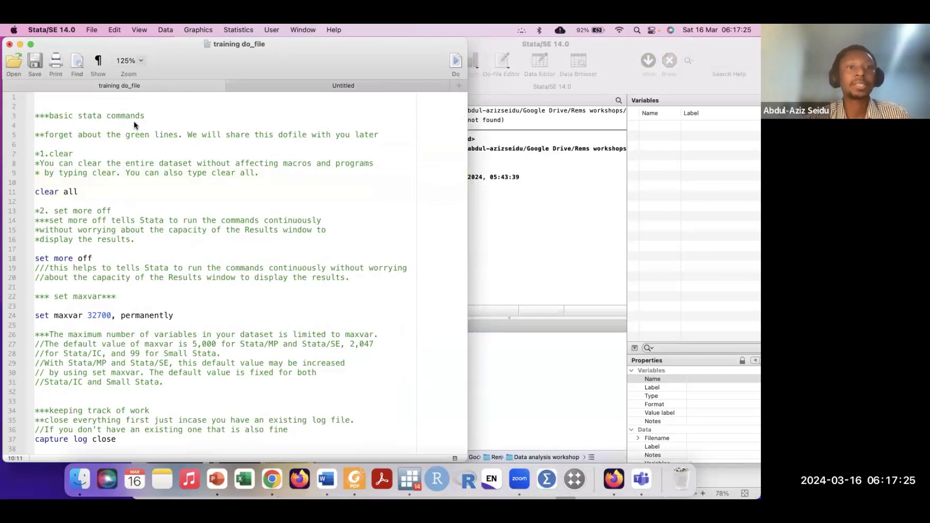
pyautogui.scroll(1, 120, 193)
pyautogui.click(477, 217)
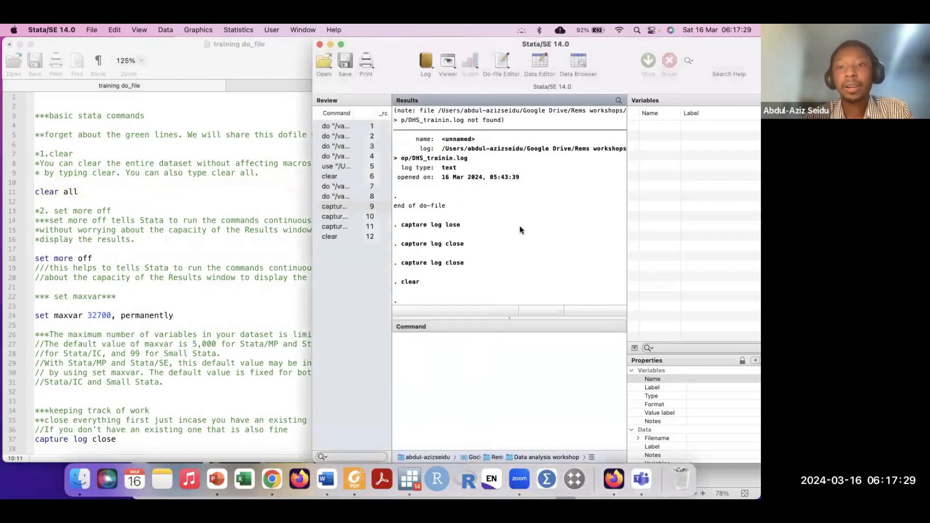
pyautogui.moveTo(392, 48); pyautogui.dragTo(373, 25)
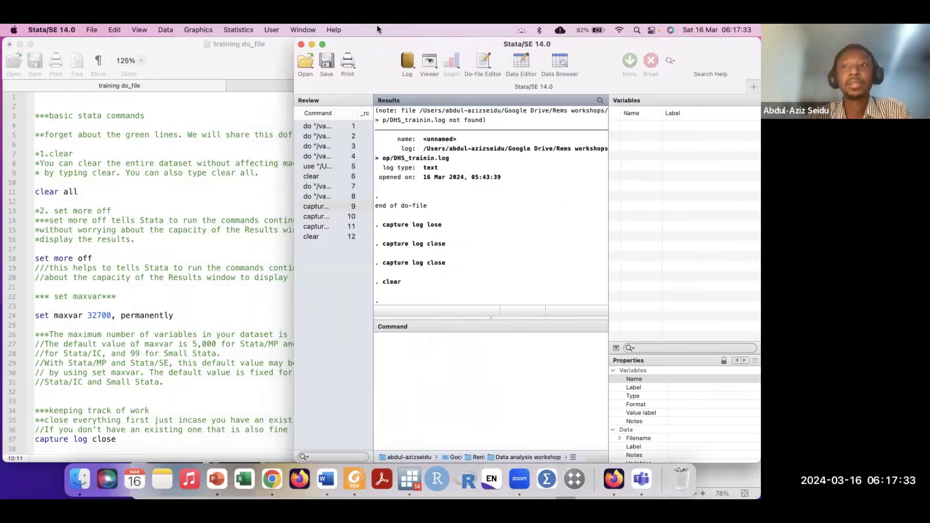
pyautogui.click(102, 150)
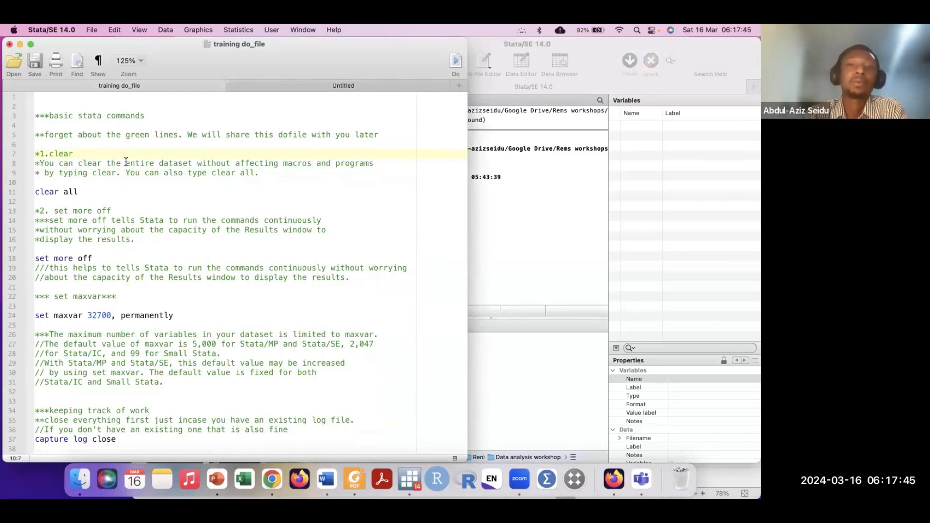
pyautogui.click(501, 339)
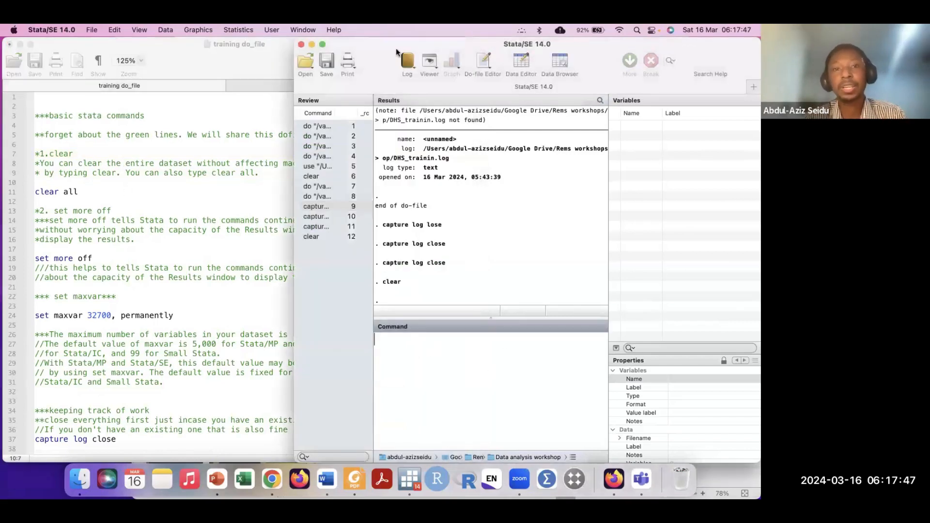
pyautogui.moveTo(375, 48); pyautogui.dragTo(373, 48)
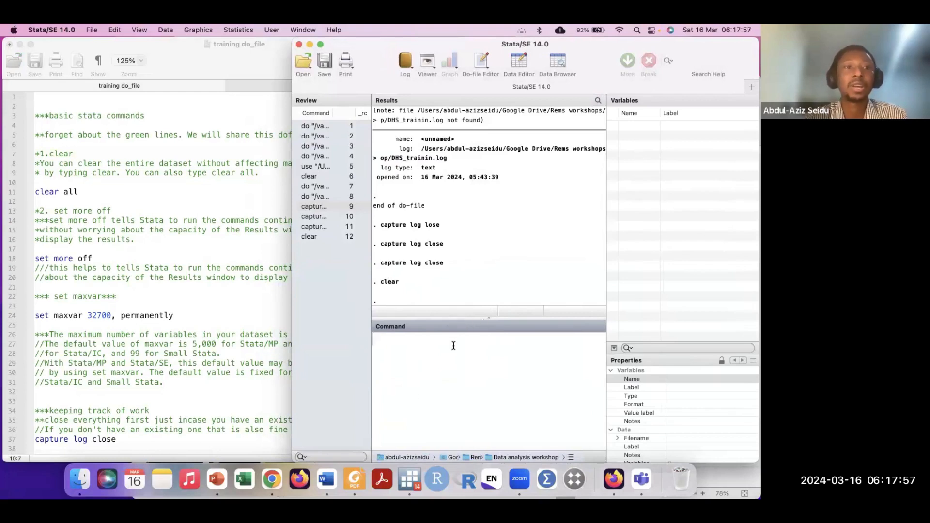
# Run only the clear all command on line 11 of training do_file and bring its output in the Results window into view.
pyautogui.click(152, 191)
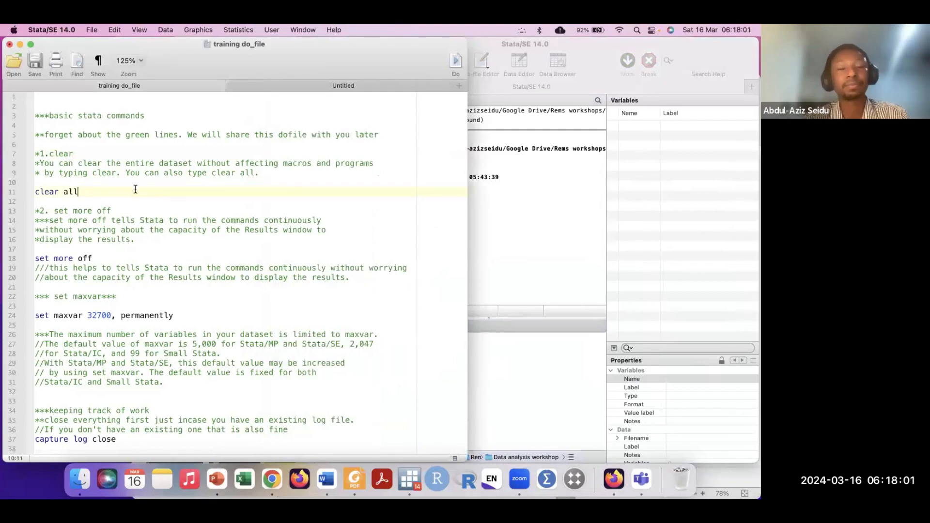
pyautogui.moveTo(89, 192); pyautogui.dragTo(27, 198)
pyautogui.click(97, 192)
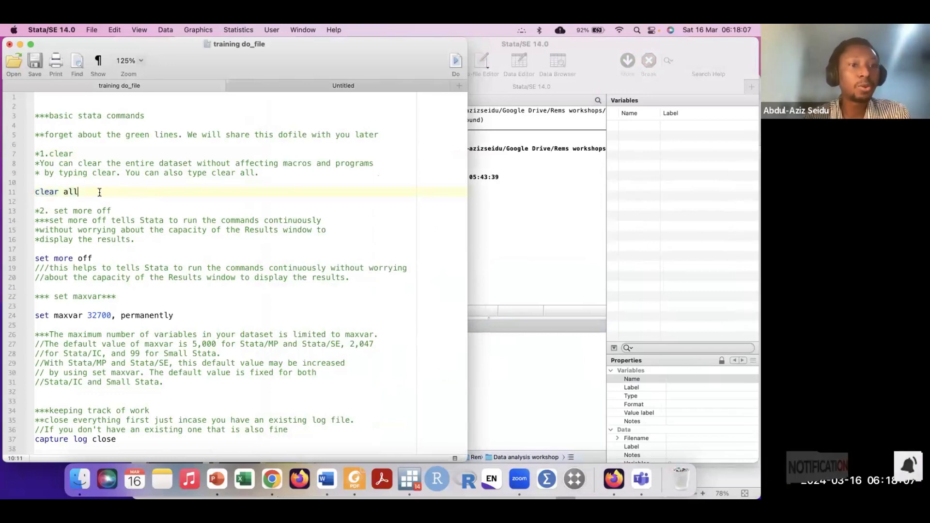
pyautogui.moveTo(103, 191); pyautogui.dragTo(18, 196)
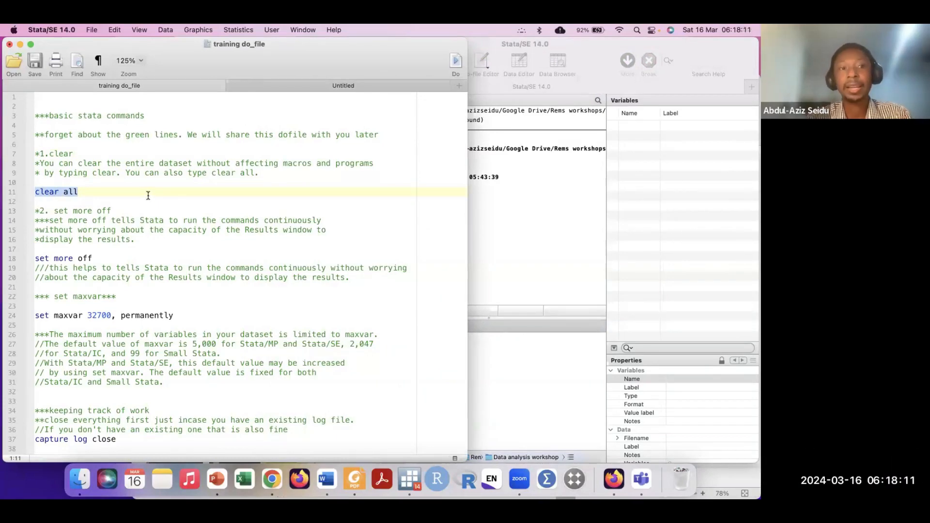
pyautogui.click(92, 192)
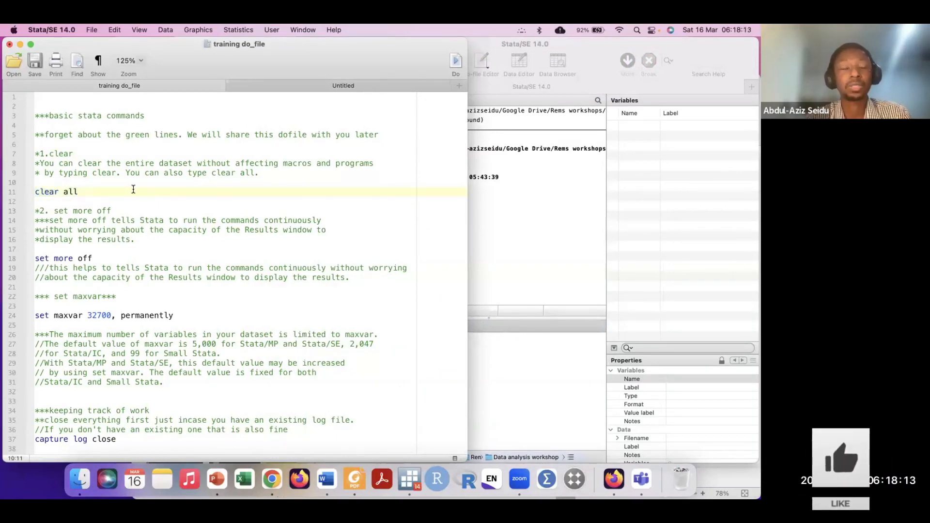
pyautogui.moveTo(92, 192); pyautogui.dragTo(15, 196)
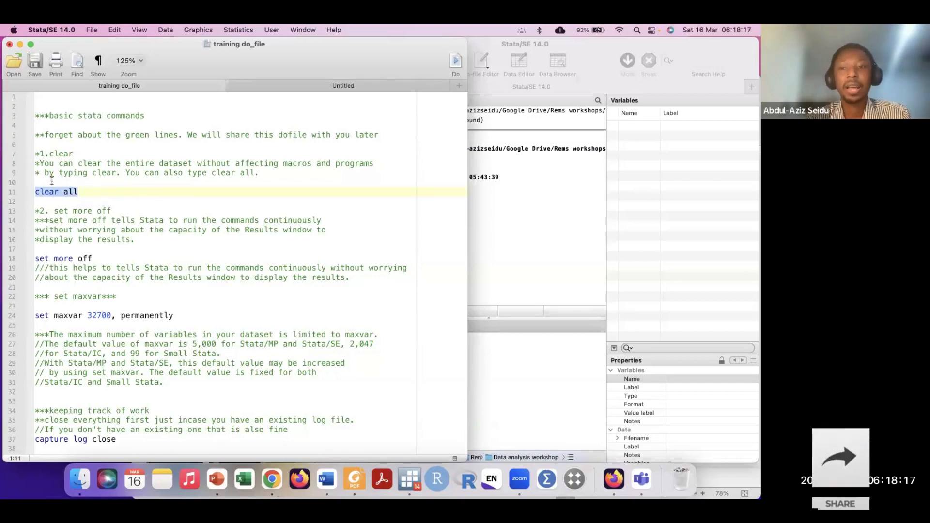
pyautogui.click(454, 62)
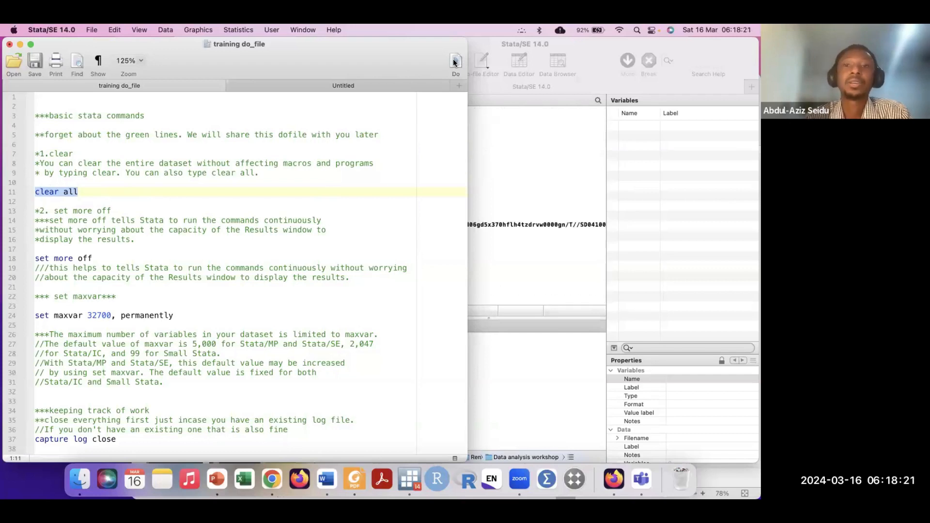
pyautogui.click(524, 259)
pyautogui.moveTo(362, 54); pyautogui.dragTo(370, 25)
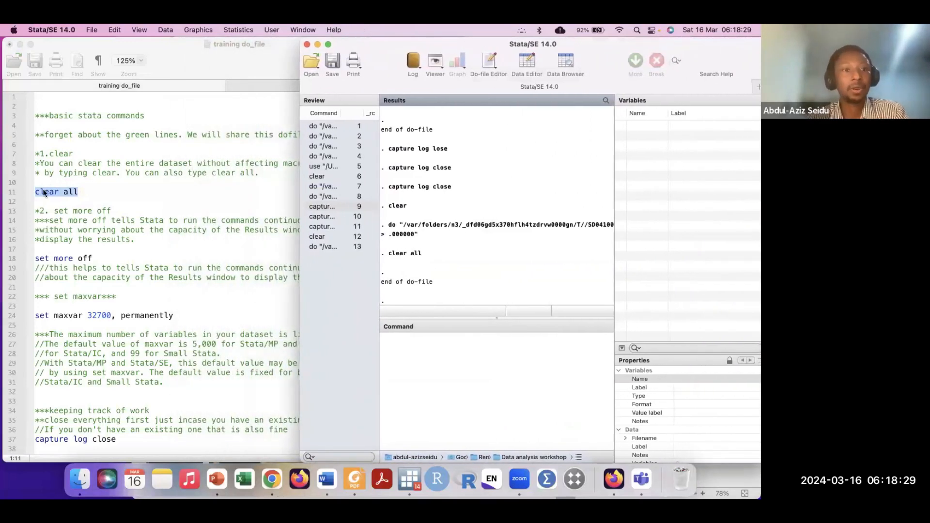
pyautogui.click(127, 196)
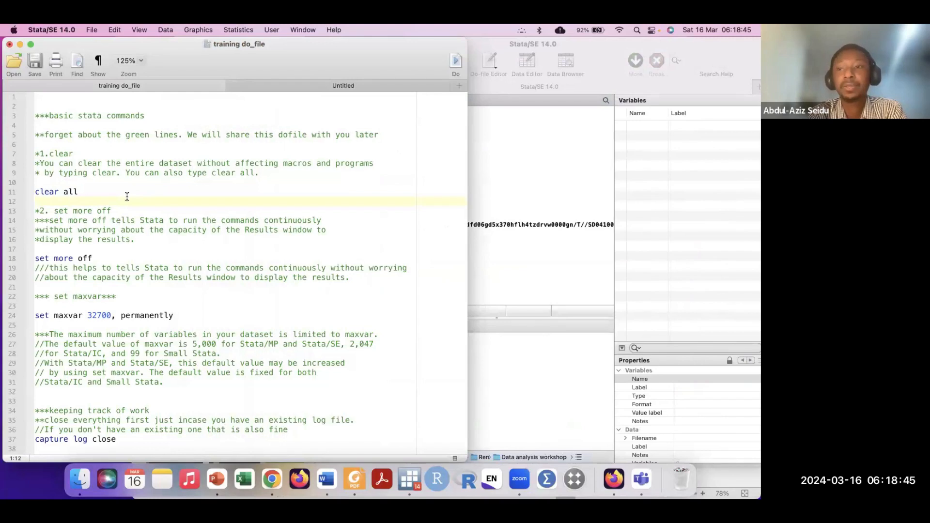
pyautogui.click(513, 280)
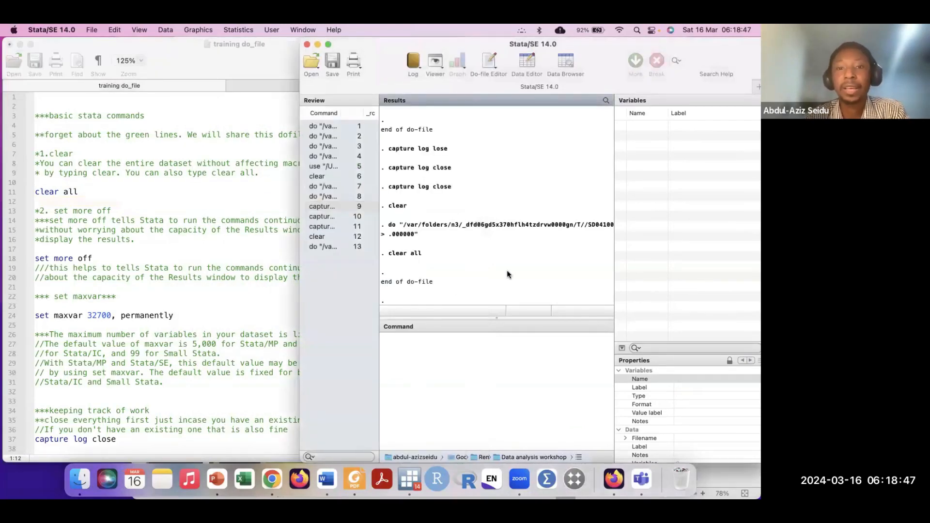
pyautogui.moveTo(373, 56); pyautogui.dragTo(377, 55)
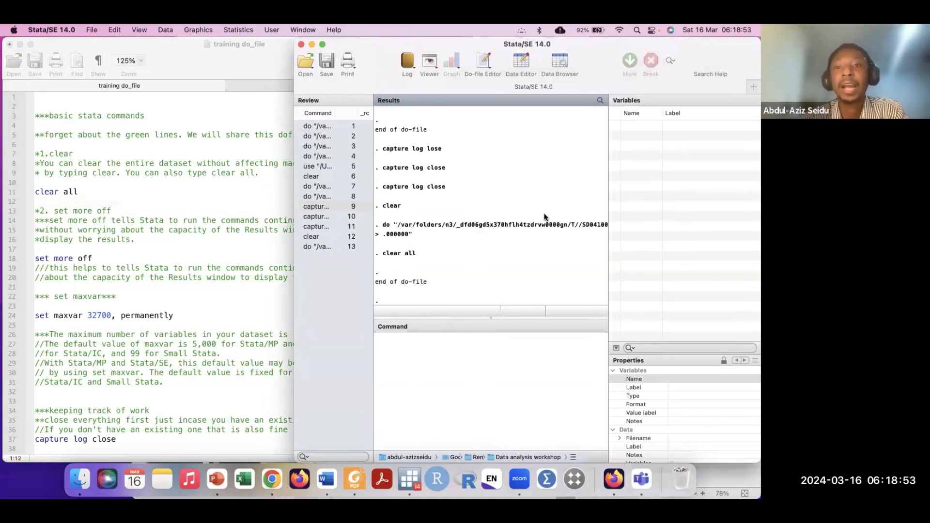
pyautogui.moveTo(386, 43); pyautogui.dragTo(385, 42)
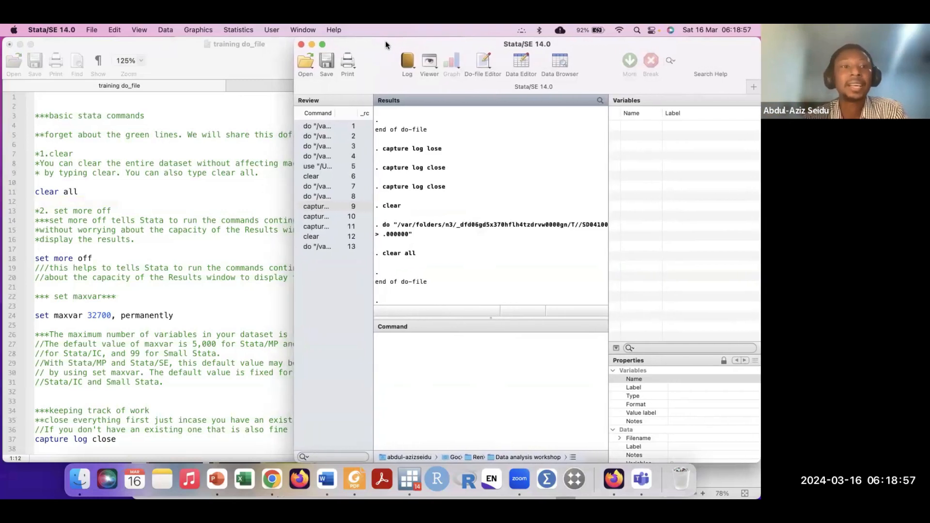
# Examine the set more off section of training do_file and highlight the set more off command on line 18.
pyautogui.click(120, 223)
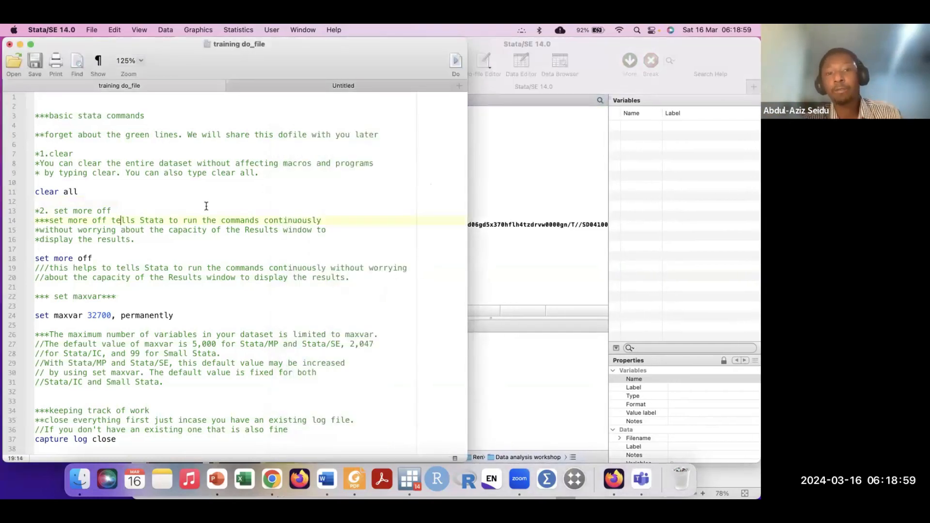
pyautogui.click(499, 258)
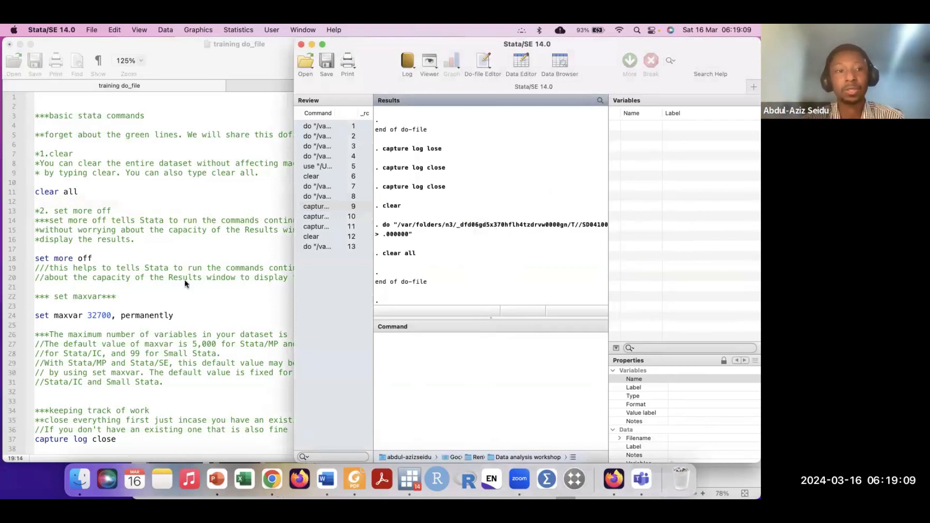
pyautogui.click(143, 257)
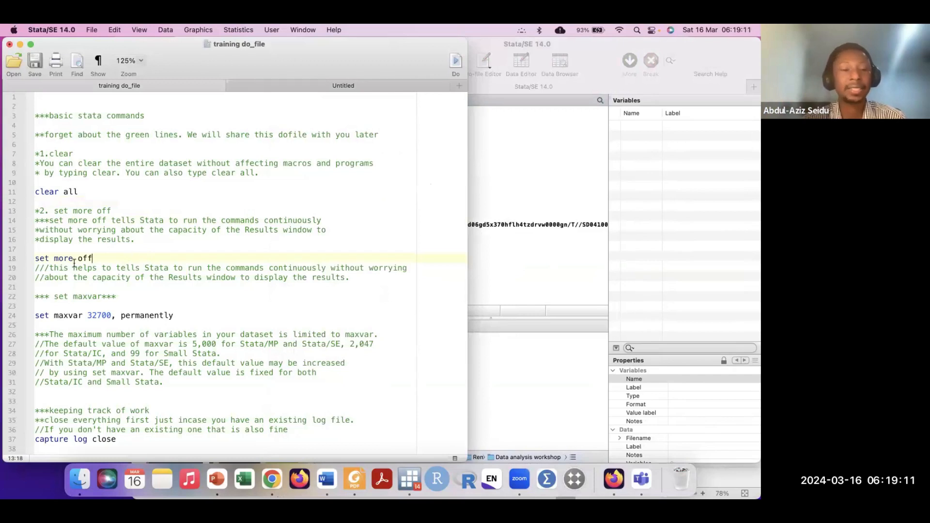
pyautogui.moveTo(93, 258); pyautogui.dragTo(29, 259)
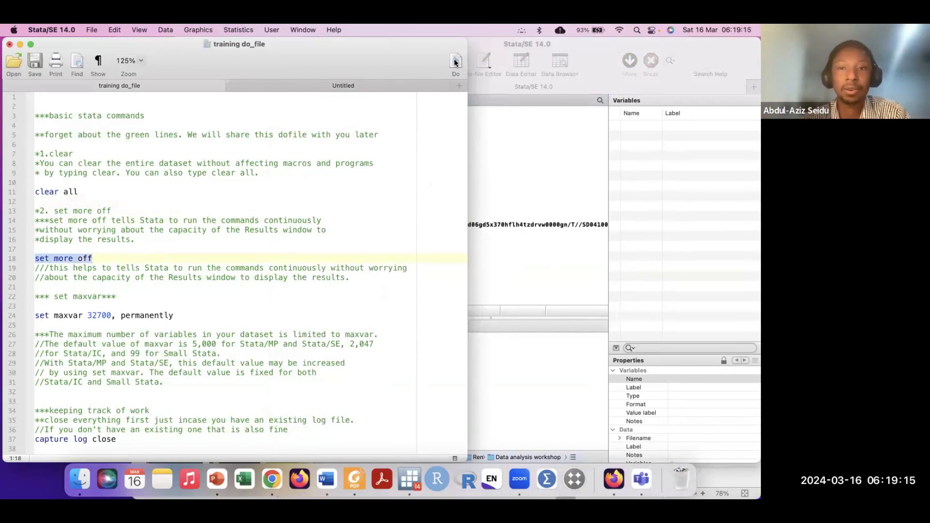
pyautogui.click(96, 257)
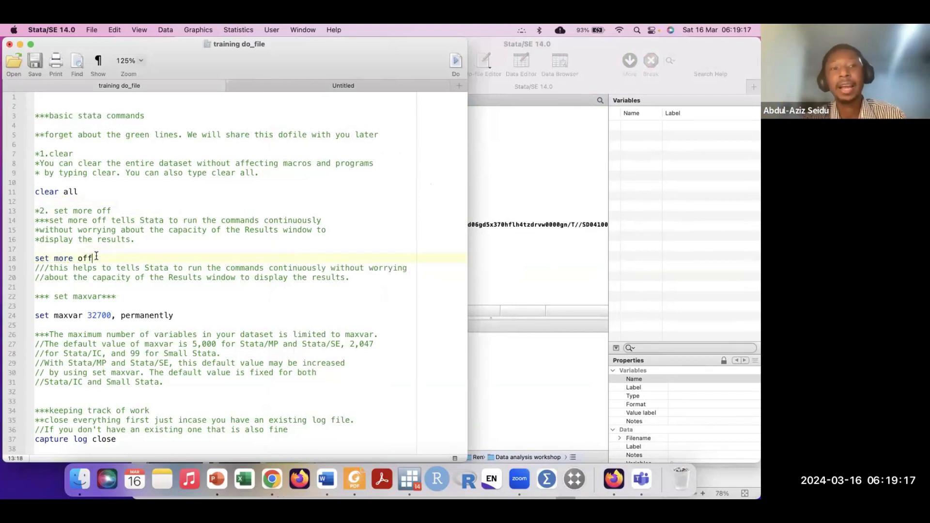
pyautogui.moveTo(96, 257); pyautogui.dragTo(15, 261)
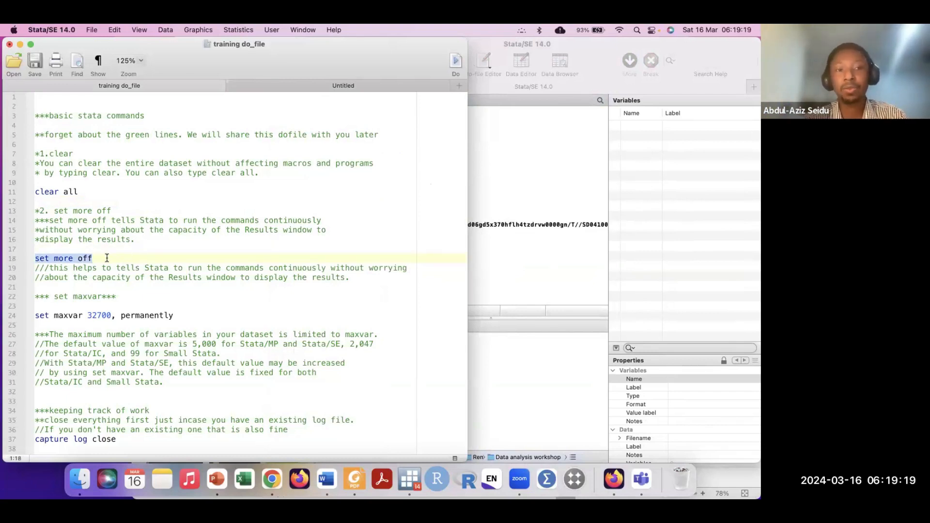
# Run set more off directly from the Command window.
pyautogui.click(509, 365)
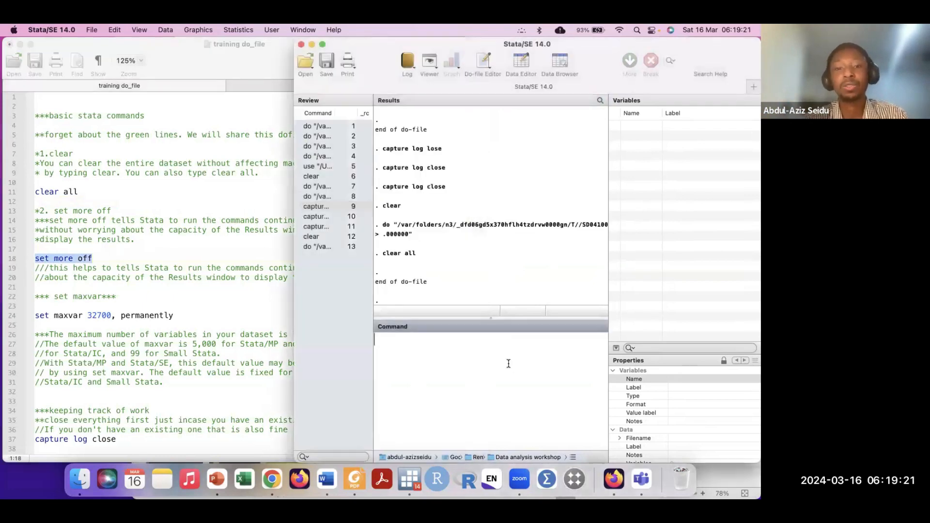
pyautogui.write('set')
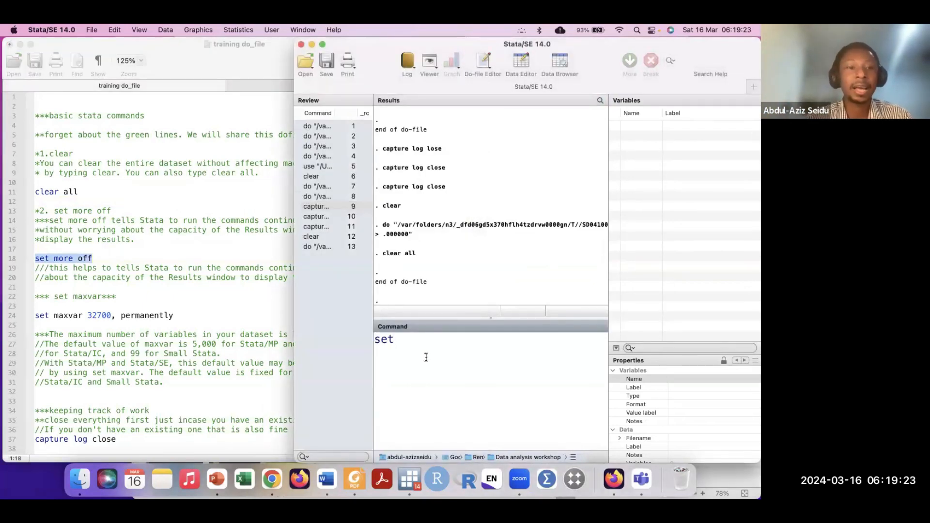
pyautogui.write(' mor')
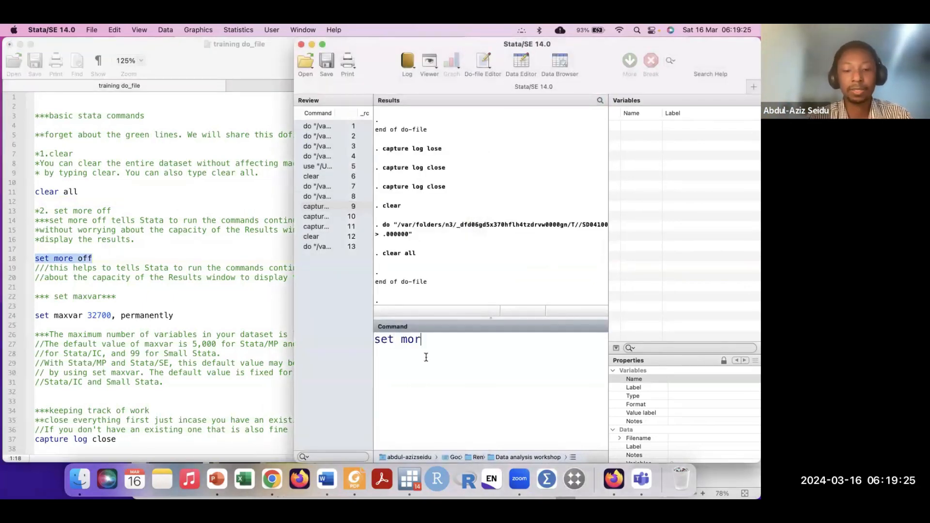
pyautogui.write('e off')
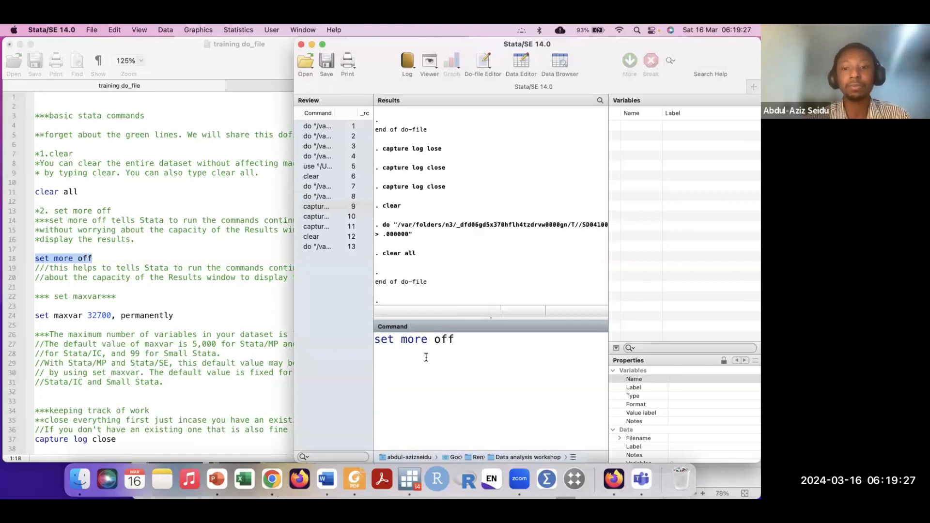
pyautogui.press('Return')
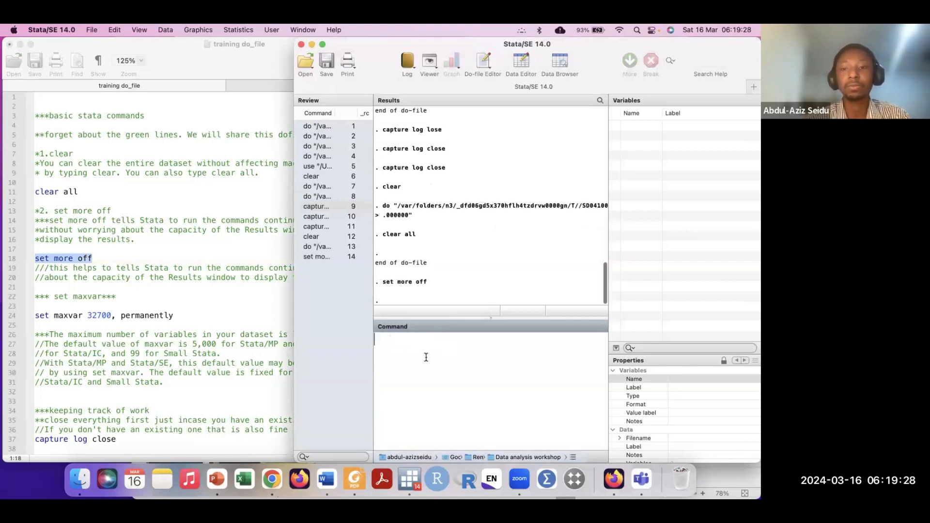
# Run only the set more off command on line 18 of training do_file and bring its output in the Results window into view.
pyautogui.click(289, 274)
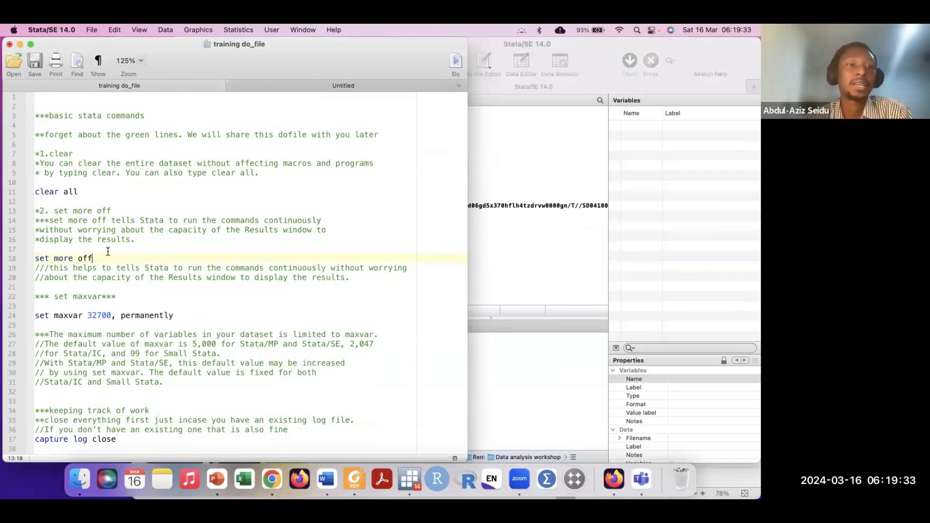
pyautogui.doubleClick(85, 258)
pyautogui.click(11, 260)
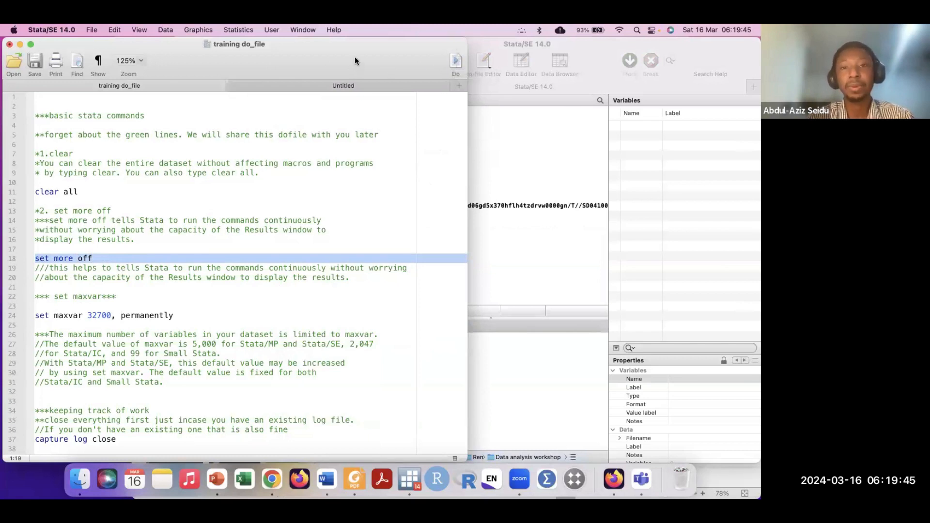
pyautogui.click(456, 62)
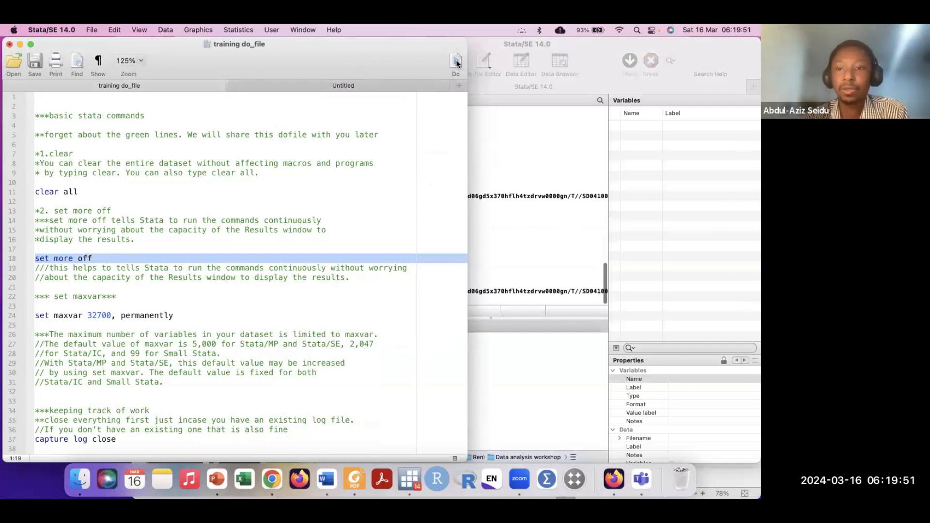
pyautogui.click(519, 262)
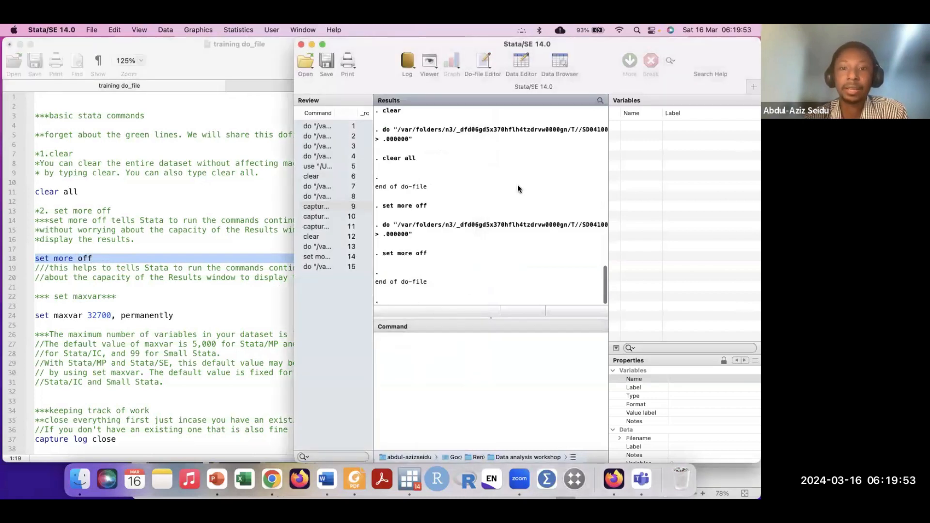
# Examine the set maxvar section of training do_file, highlighting the command on line 24 and its value 32700.
pyautogui.click(106, 287)
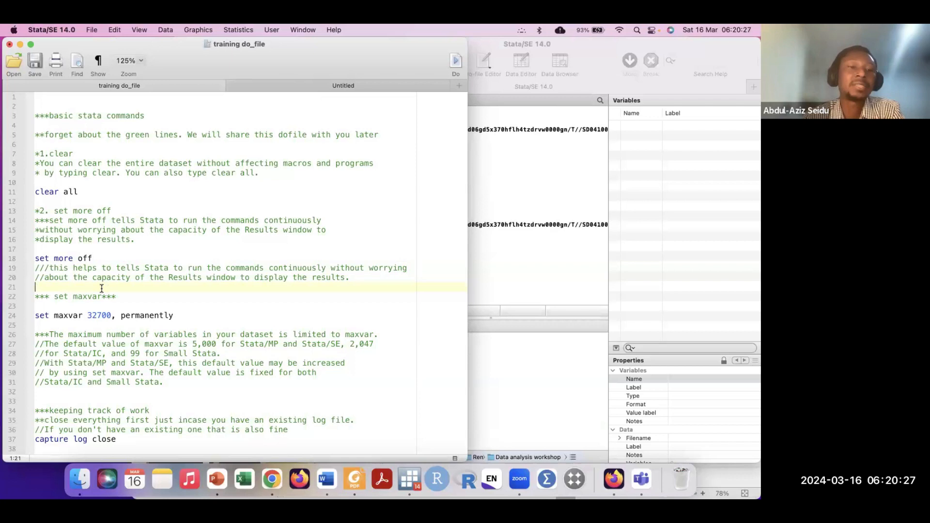
pyautogui.click(43, 327)
pyautogui.moveTo(43, 326); pyautogui.dragTo(33, 319)
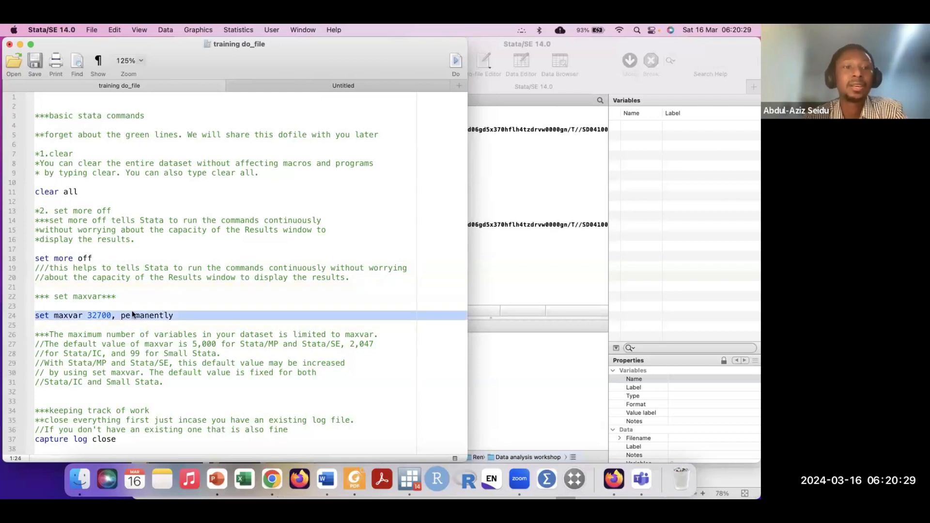
pyautogui.click(67, 326)
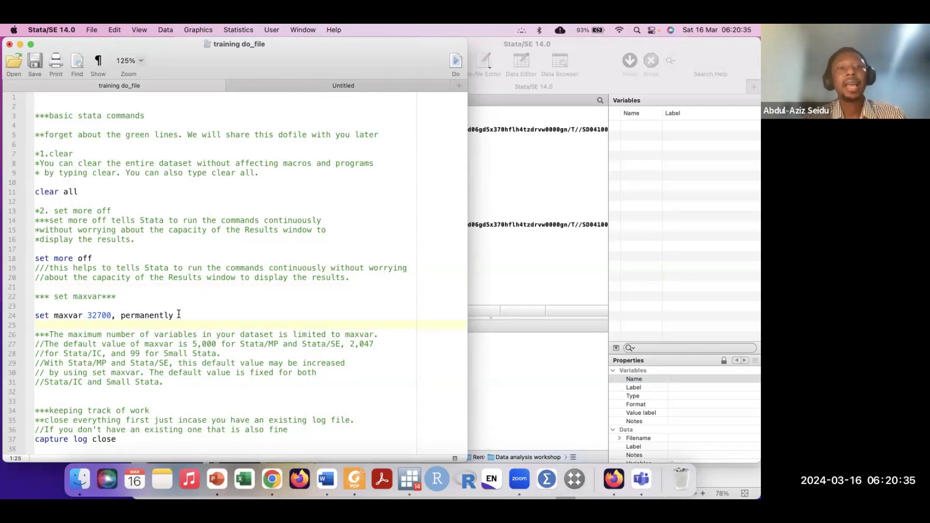
pyautogui.hotkey('shift', 'Up')
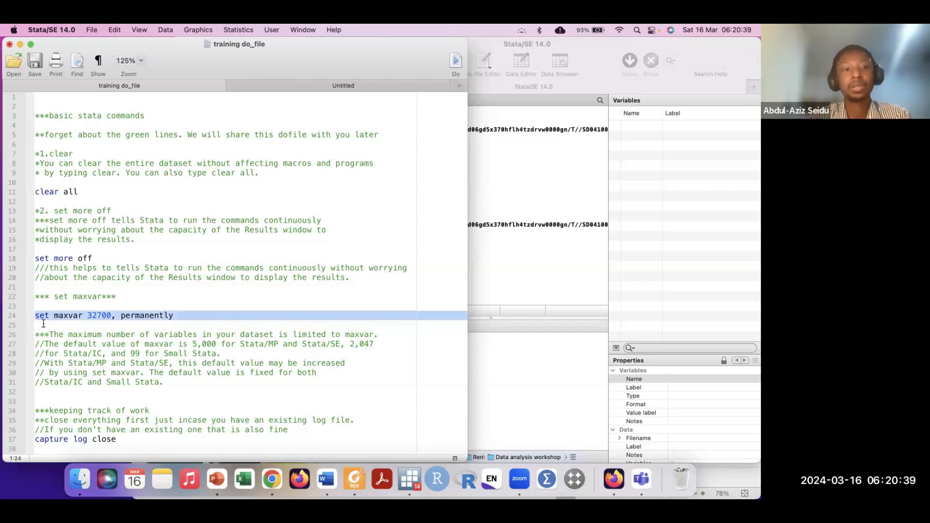
pyautogui.click(44, 324)
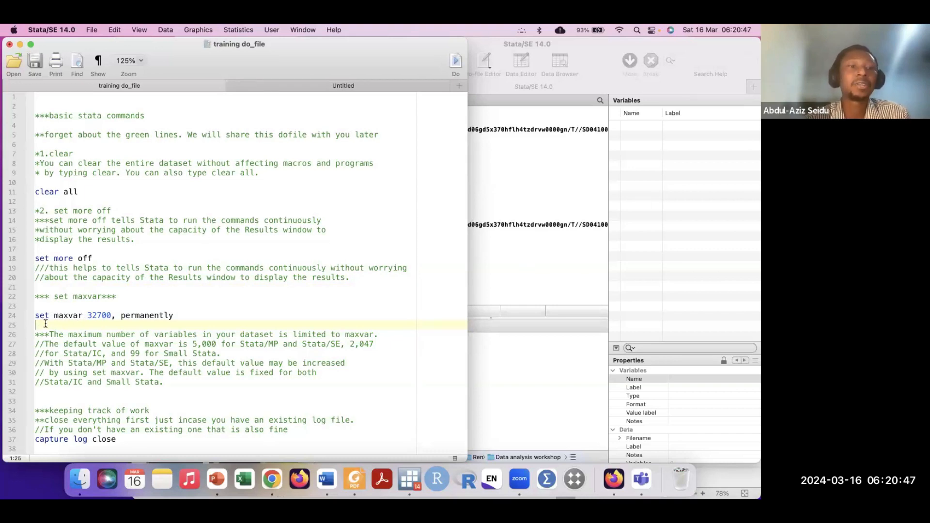
pyautogui.click(28, 319)
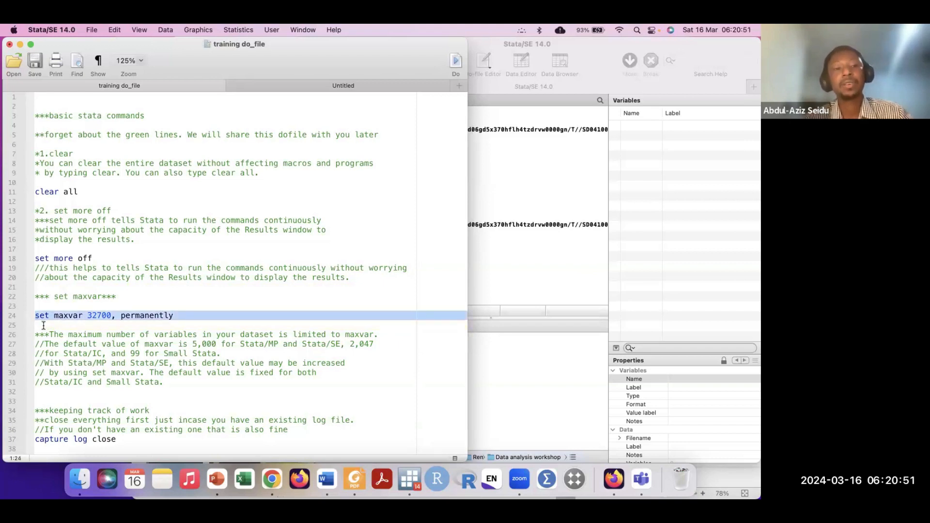
pyautogui.click(43, 326)
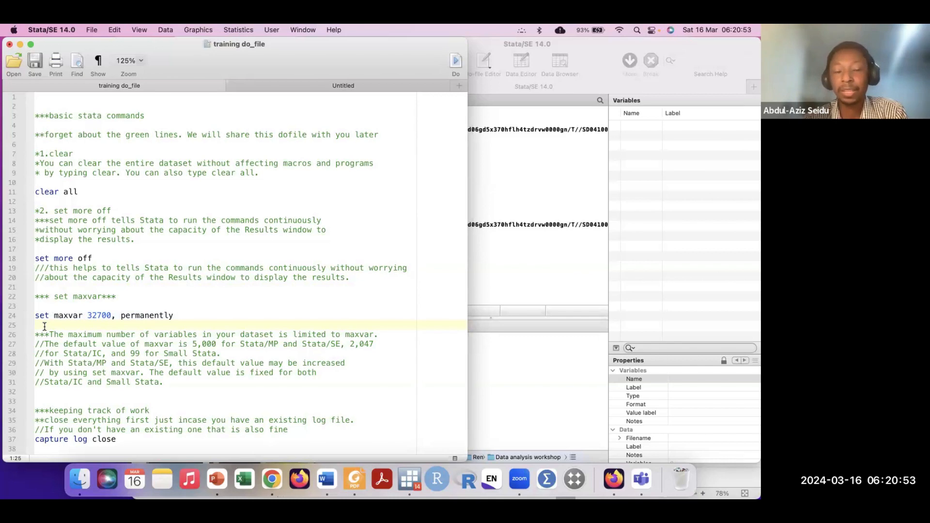
pyautogui.click(25, 317)
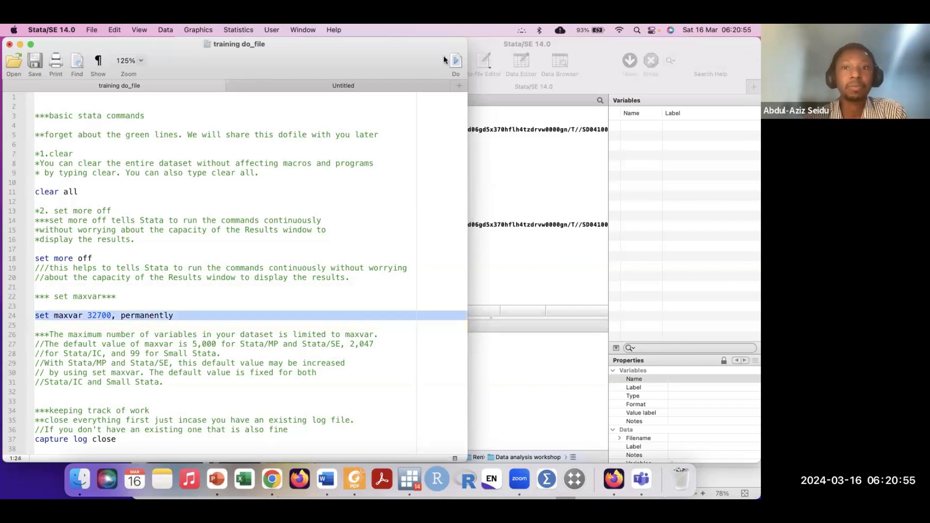
pyautogui.click(44, 327)
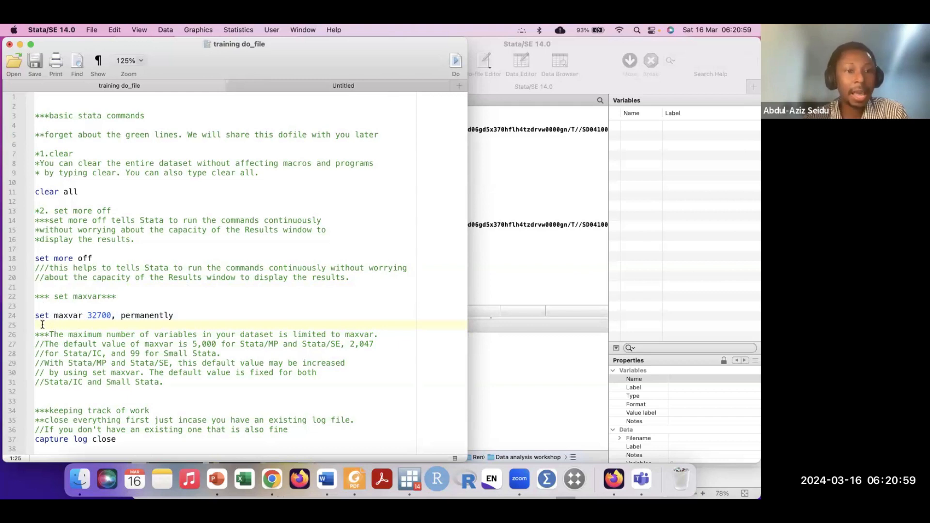
pyautogui.moveTo(87, 316); pyautogui.dragTo(107, 316)
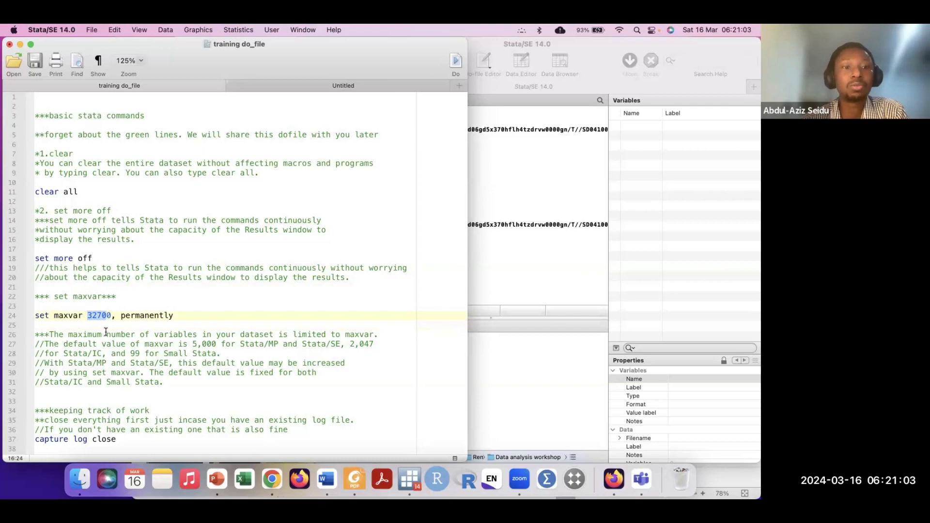
# Run only the set maxvar 32700, permanently command on line 24 of training do_file and review its output in the Results window.
pyautogui.click(42, 328)
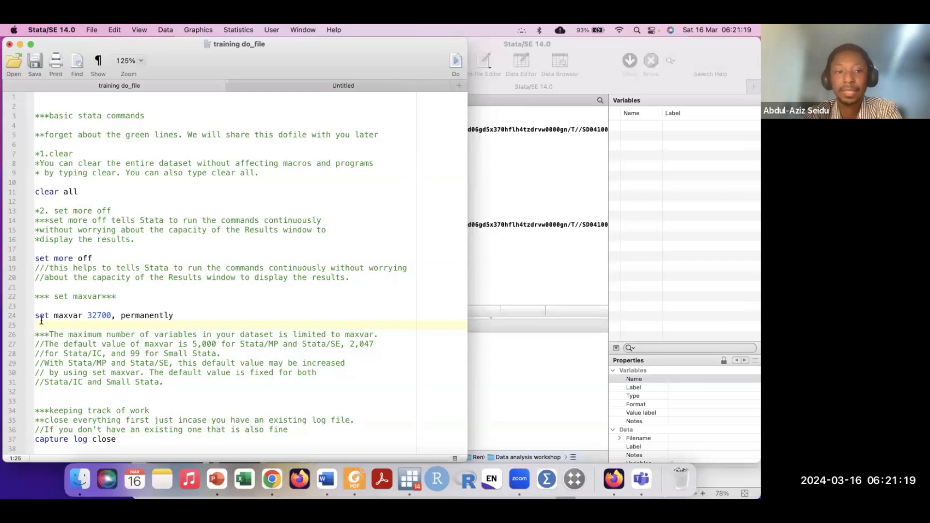
pyautogui.click(24, 319)
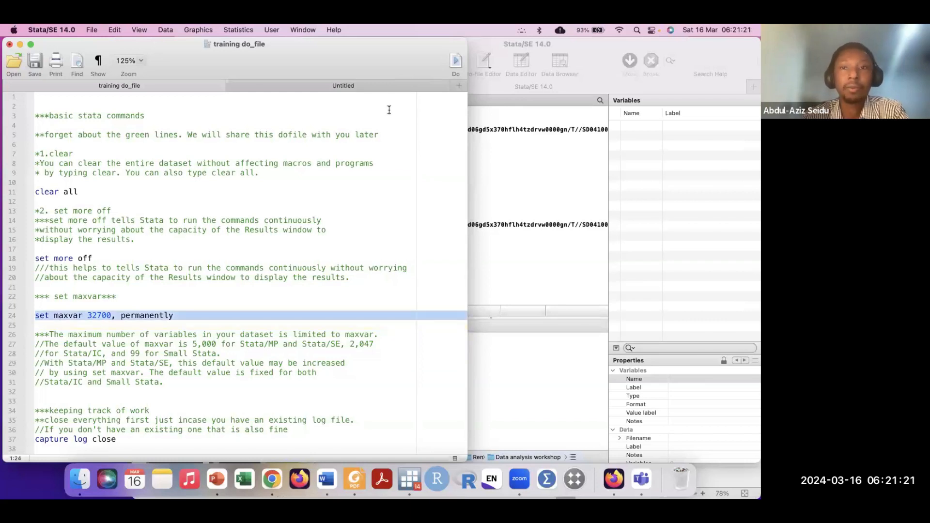
pyautogui.click(455, 61)
pyautogui.click(528, 236)
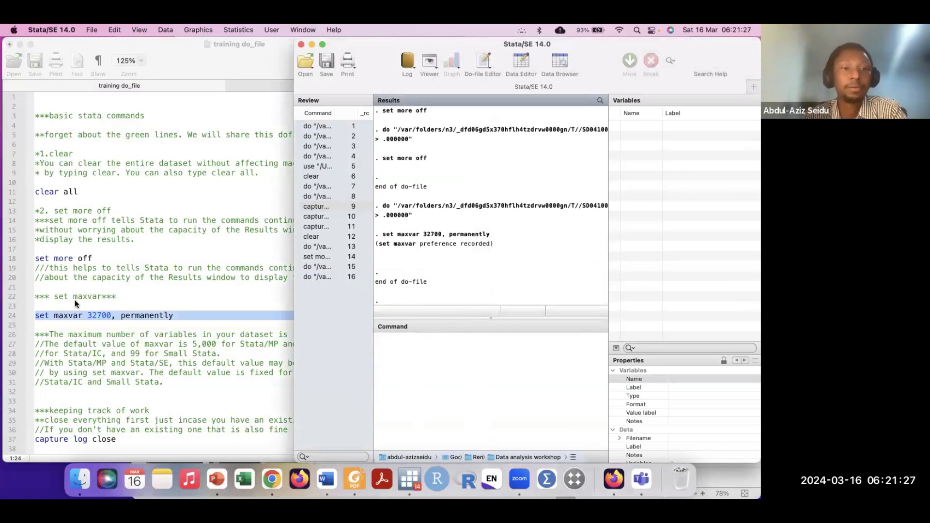
pyautogui.click(53, 325)
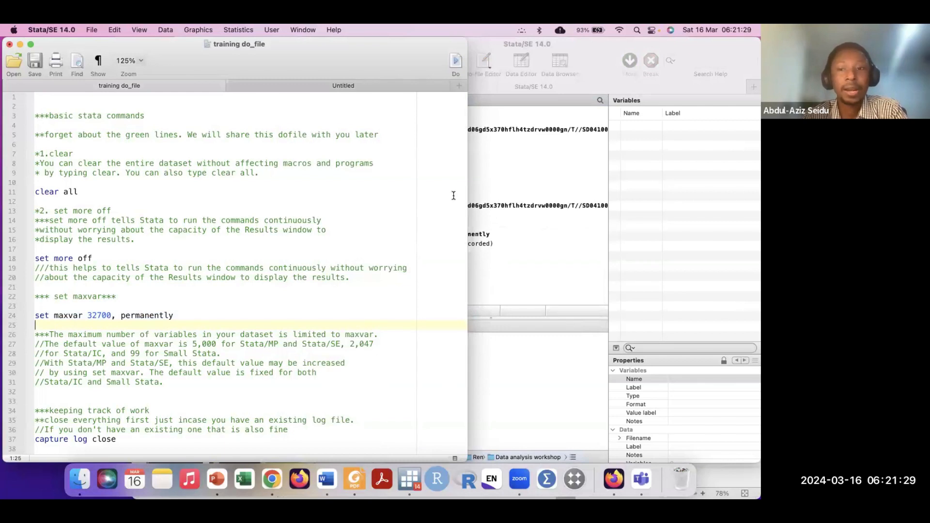
pyautogui.click(543, 240)
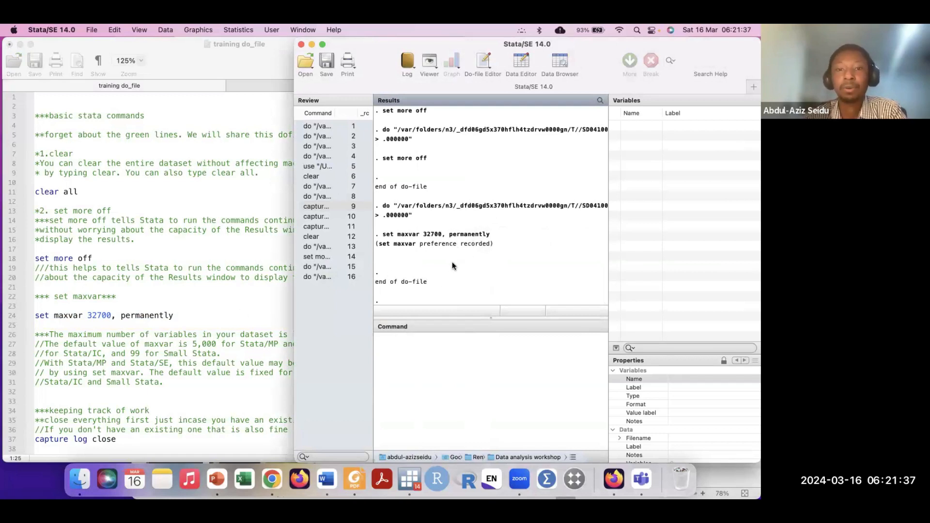
# Read on in training do_file to the keeping track of work section with the capture log close command, checking the Results window alongside.
pyautogui.click(108, 325)
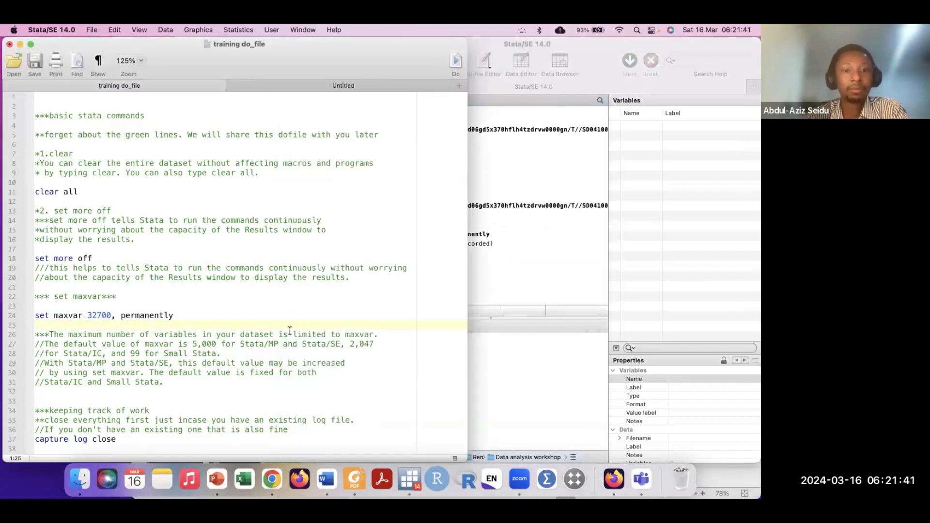
pyautogui.scroll(-2, 146, 364)
pyautogui.scroll(-3, 146, 364)
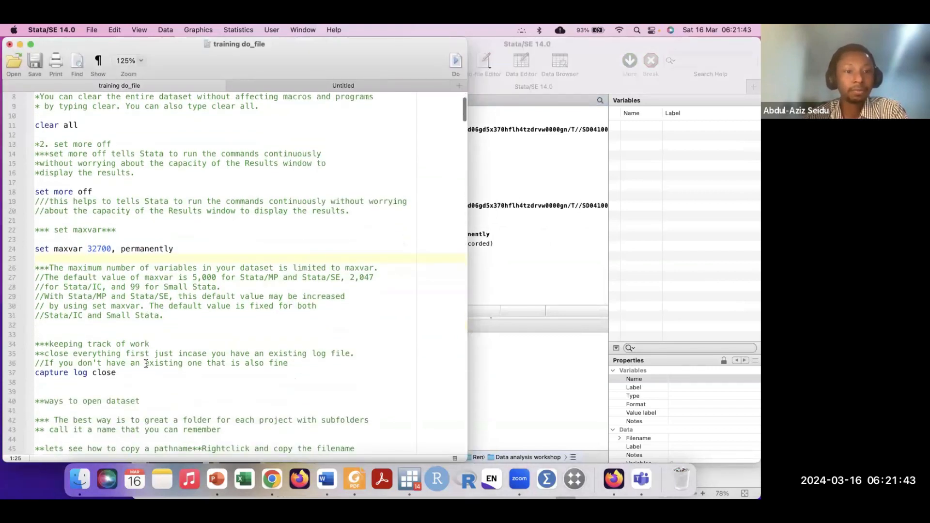
pyautogui.click(65, 306)
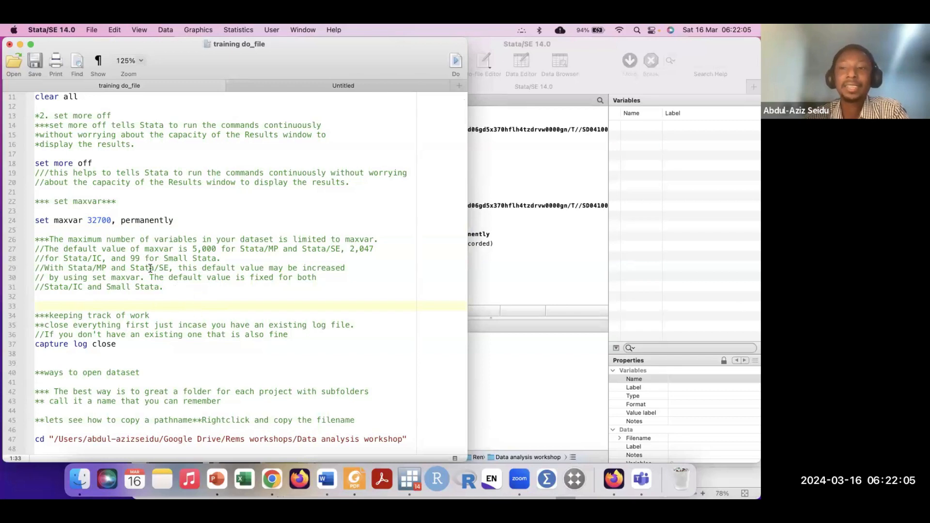
pyautogui.click(540, 274)
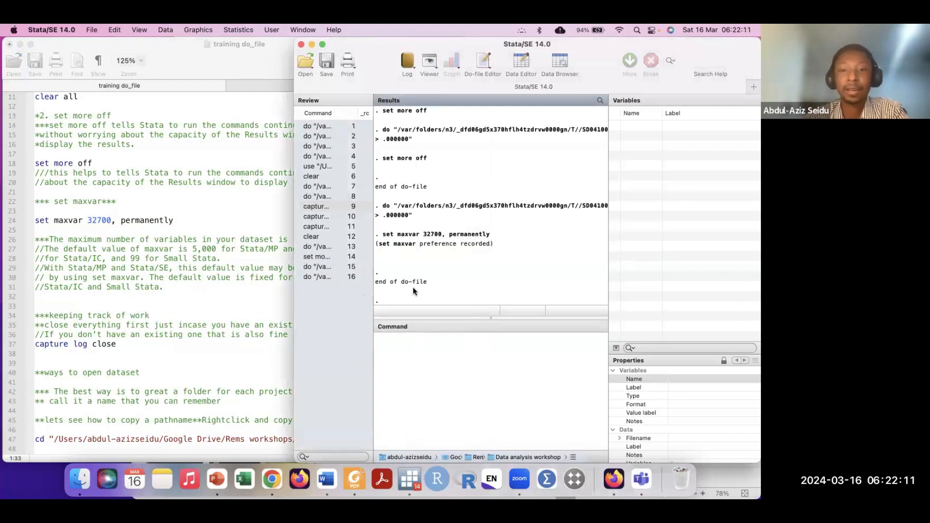
pyautogui.click(98, 362)
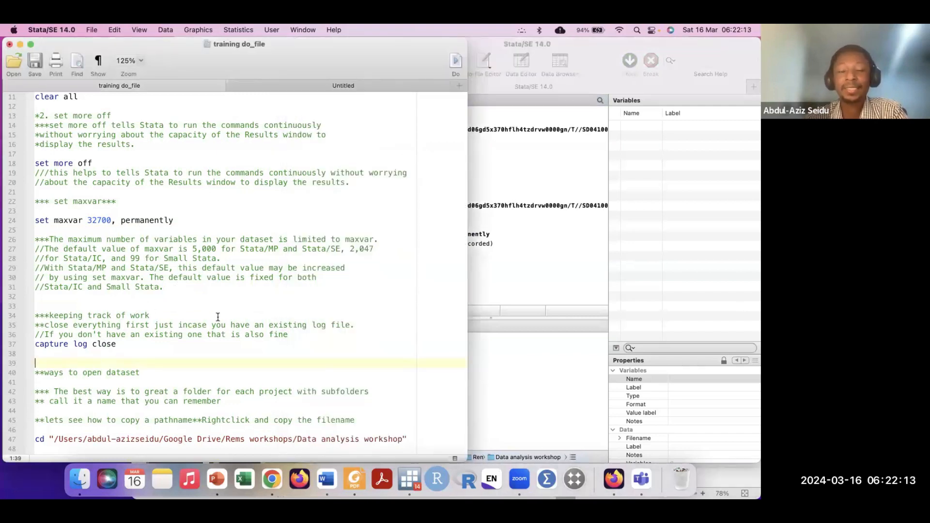
# Insert a blank line above the capture log close command in the keeping track of work section of training do_file.
pyautogui.click(37, 345)
pyautogui.press('Return')
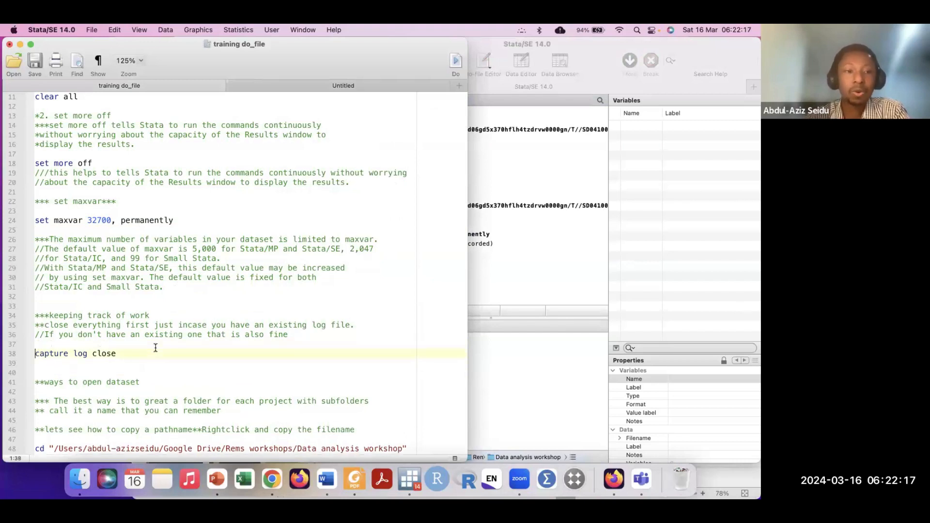
pyautogui.click(59, 372)
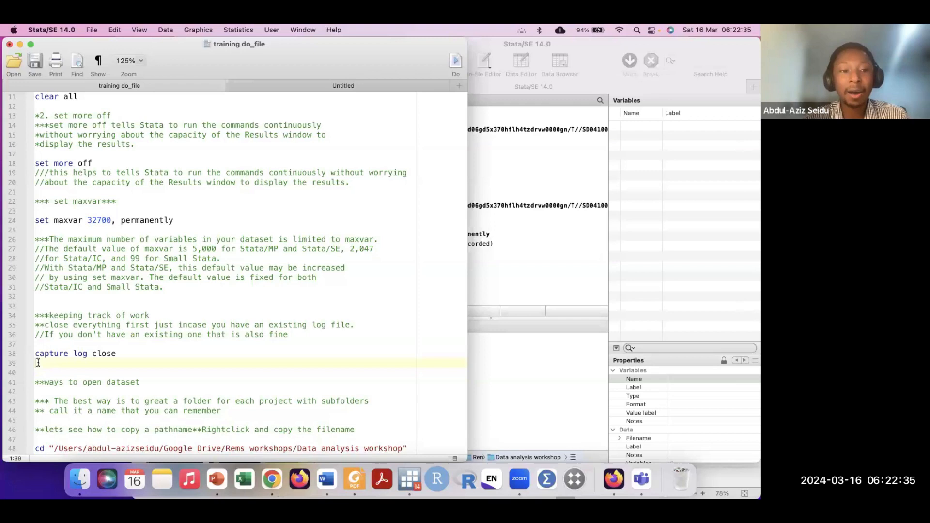
# Copy the capture log close command from line 38 of training do_file into the Command window and run it.
pyautogui.moveTo(38, 363); pyautogui.dragTo(35, 358)
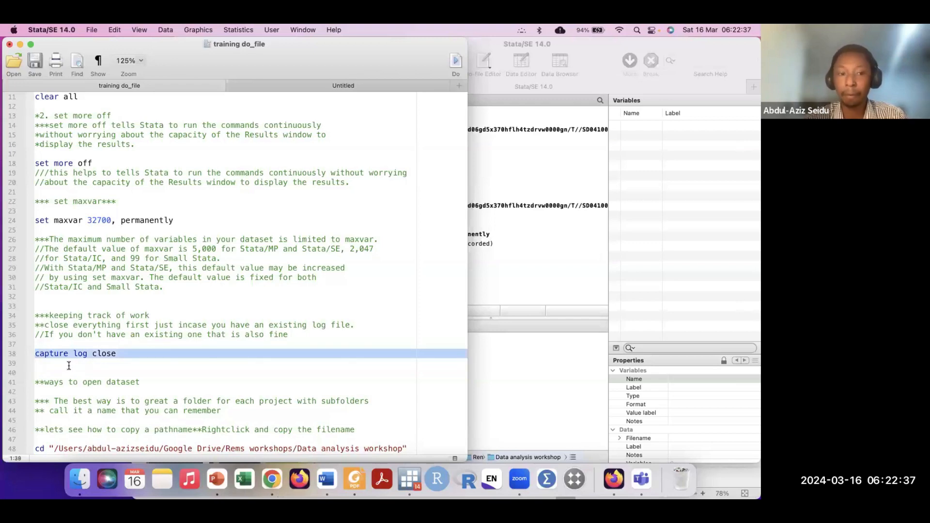
pyautogui.click(42, 365)
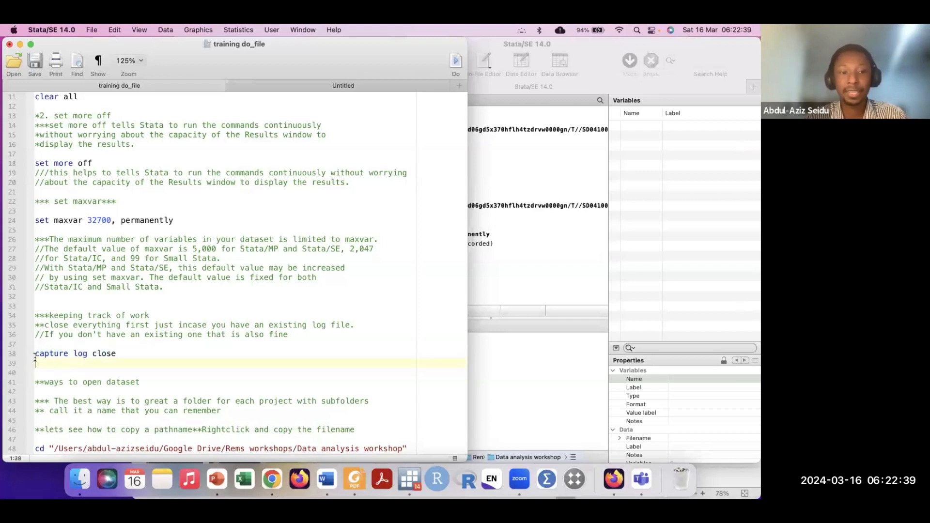
pyautogui.moveTo(35, 362); pyautogui.dragTo(35, 355)
pyautogui.press('super+c')
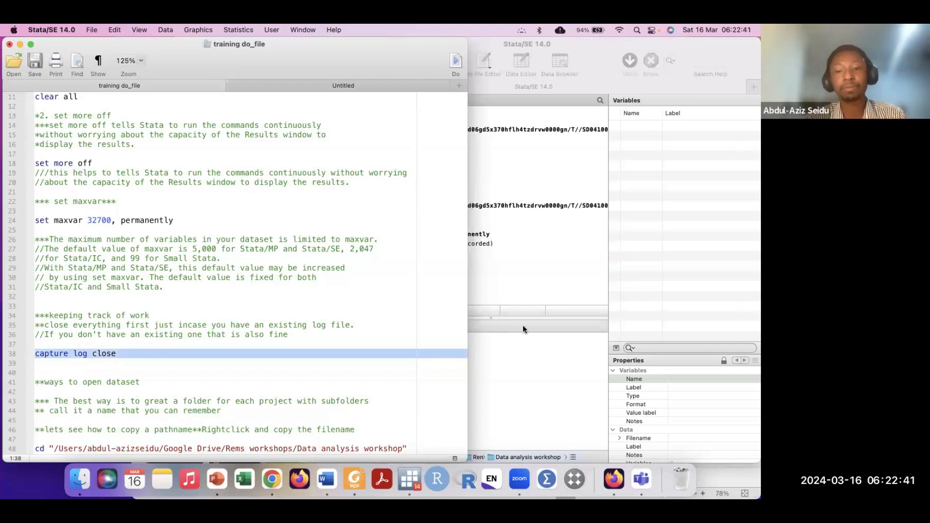
pyautogui.click(512, 374)
pyautogui.press('super+v')
pyautogui.press('Return')
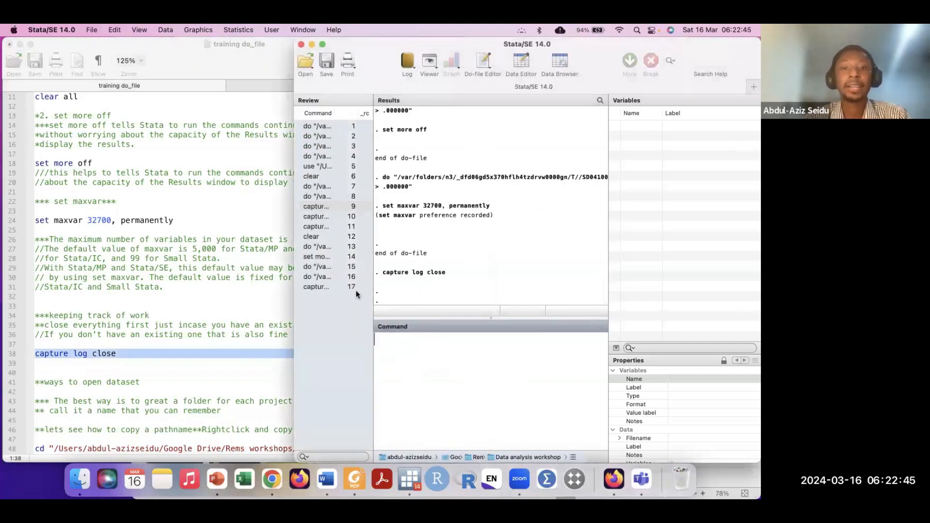
# Copy capture log close into the Command window again, misspell it as capture loclose and run it.
pyautogui.click(102, 361)
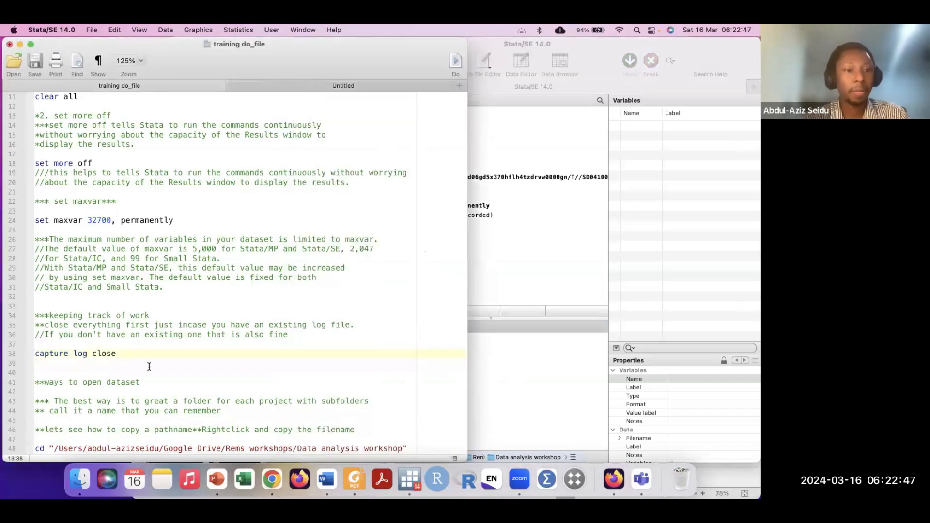
pyautogui.tripleClick(32, 358)
pyautogui.press('super+c')
pyautogui.press('super+shift+d')
pyautogui.click(558, 396)
pyautogui.press('super+v')
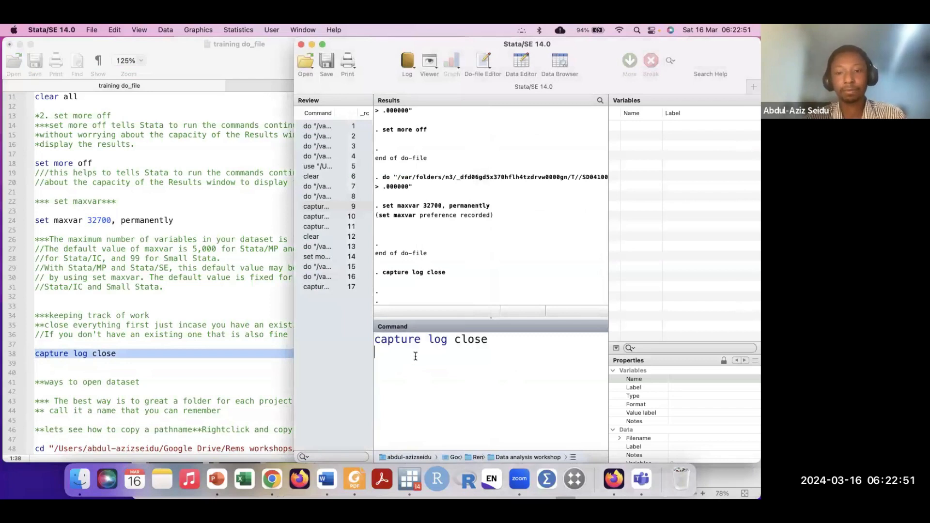
pyautogui.click(454, 340)
pyautogui.press('BackSpace')
pyautogui.press('BackSpace')
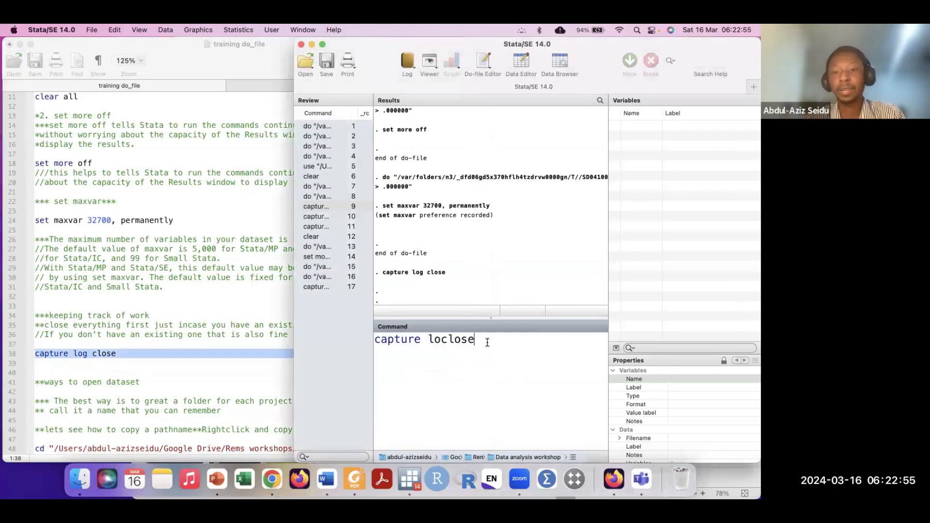
pyautogui.press('Return')
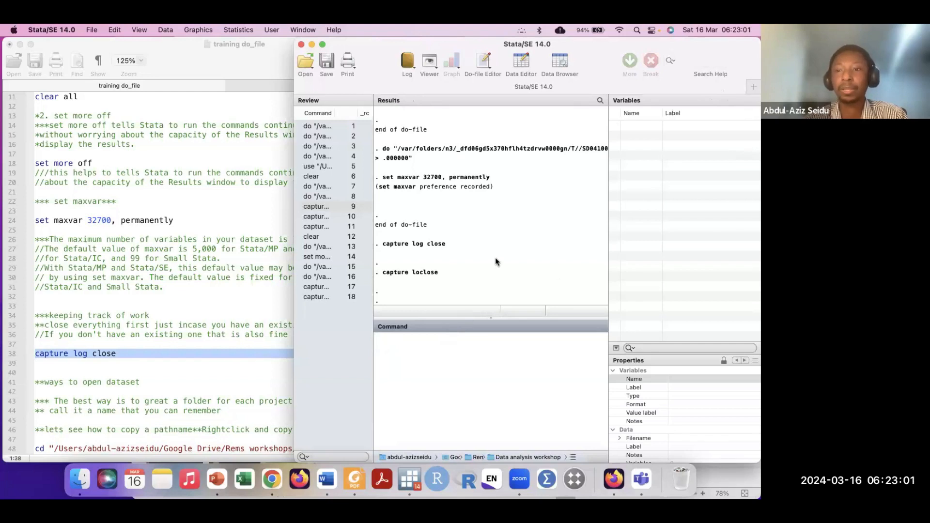
# Recall the capture loclose command from the command history, correct it to capture log close and select the whole command.
pyautogui.click(331, 297)
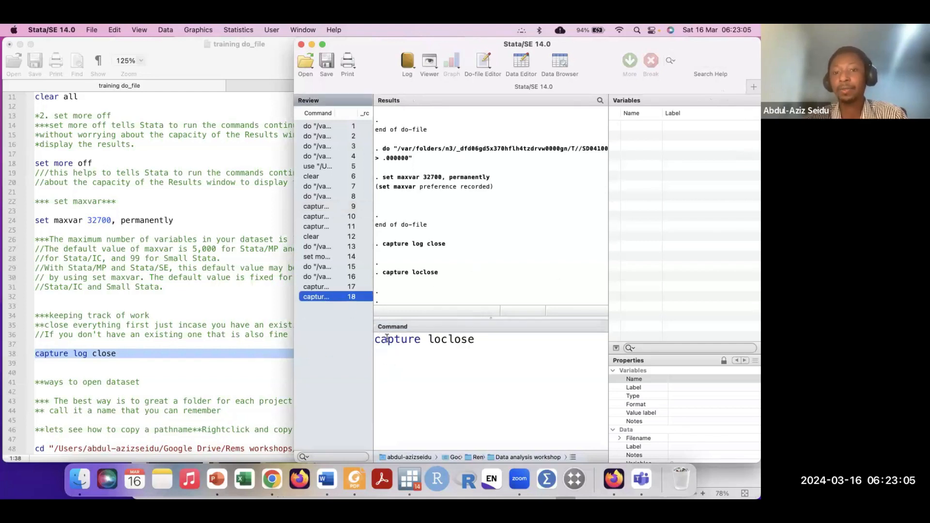
pyautogui.click(420, 340)
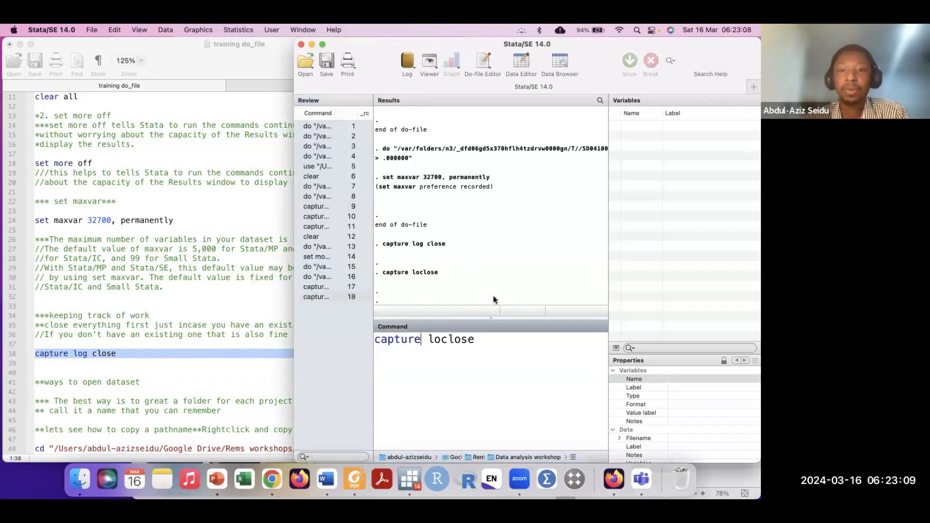
pyautogui.click(440, 339)
pyautogui.write('g')
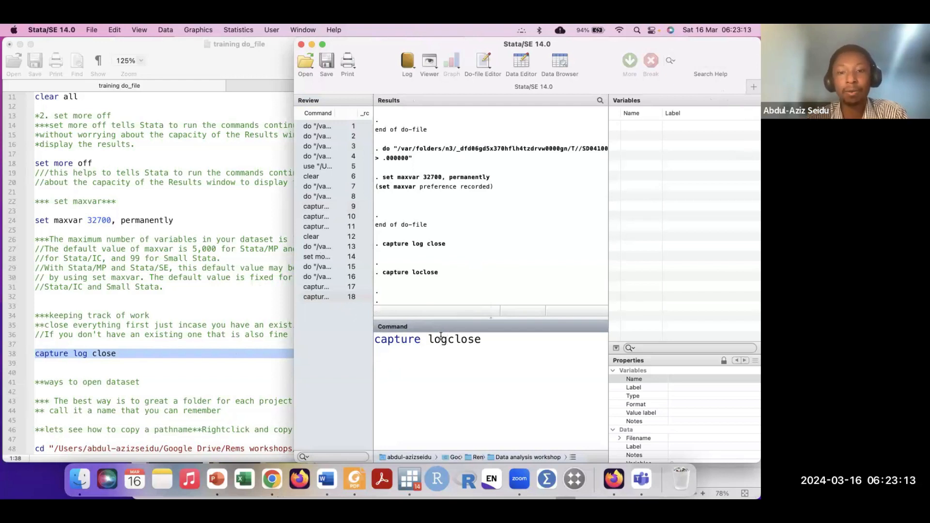
pyautogui.click(497, 339)
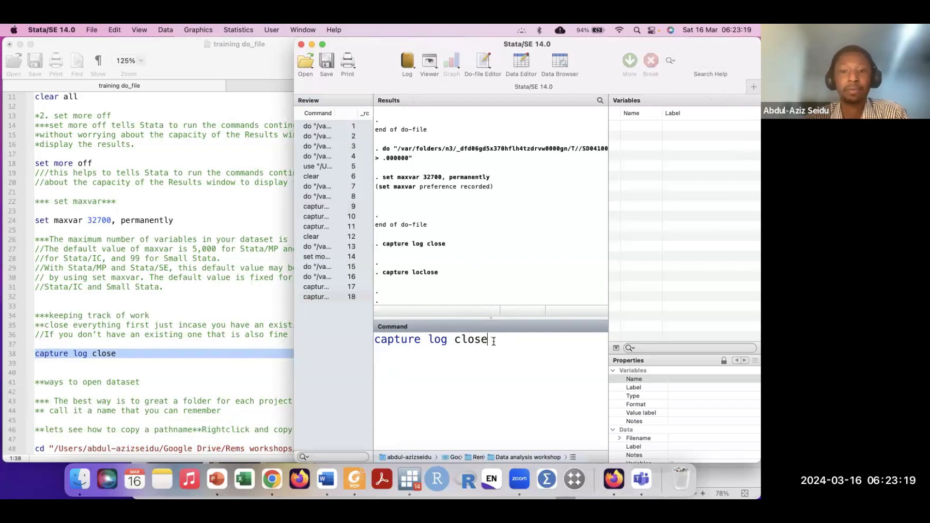
pyautogui.moveTo(493, 341); pyautogui.dragTo(365, 341)
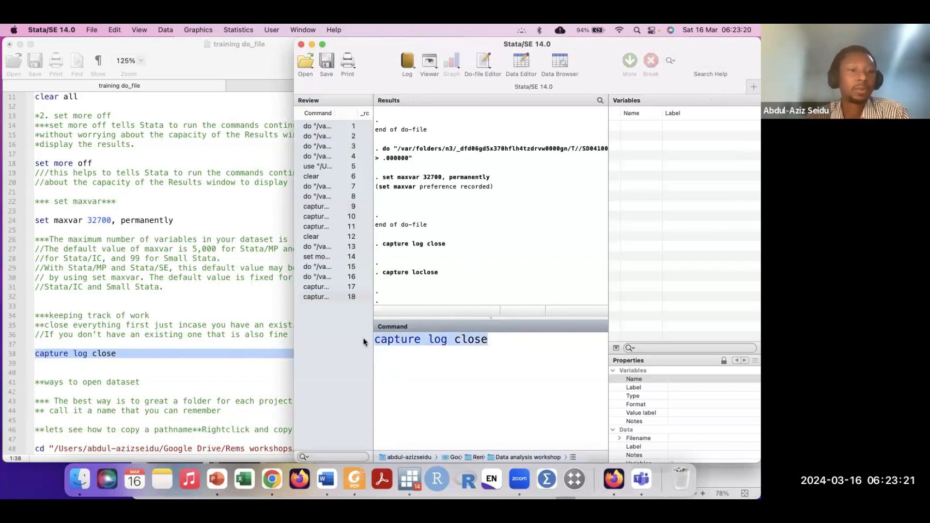
# Read on to the ways to open dataset section of training do_file, and examine the Data analysis workshop folder and GHIR8AFL.DTA in Finder.
pyautogui.click(141, 362)
pyautogui.scroll(-4, 201, 365)
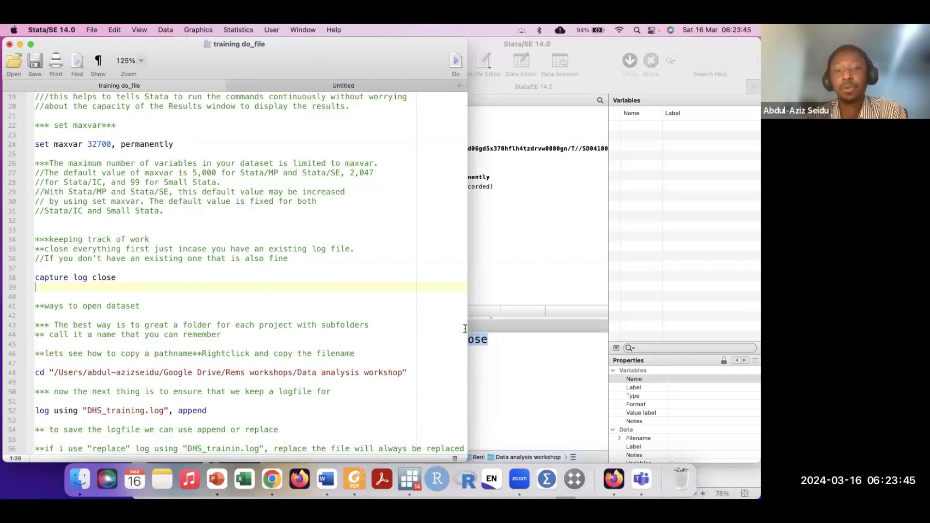
pyautogui.click(80, 479)
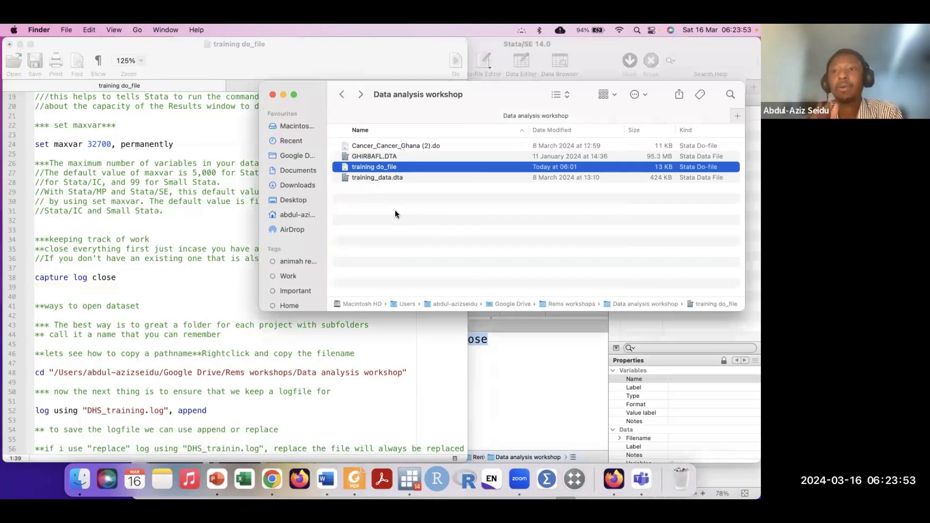
pyautogui.click(412, 220)
pyautogui.moveTo(320, 92)
pyautogui.mouseDown()
pyautogui.moveTo(286, 108)
pyautogui.moveTo(303, 88)
pyautogui.mouseUp()
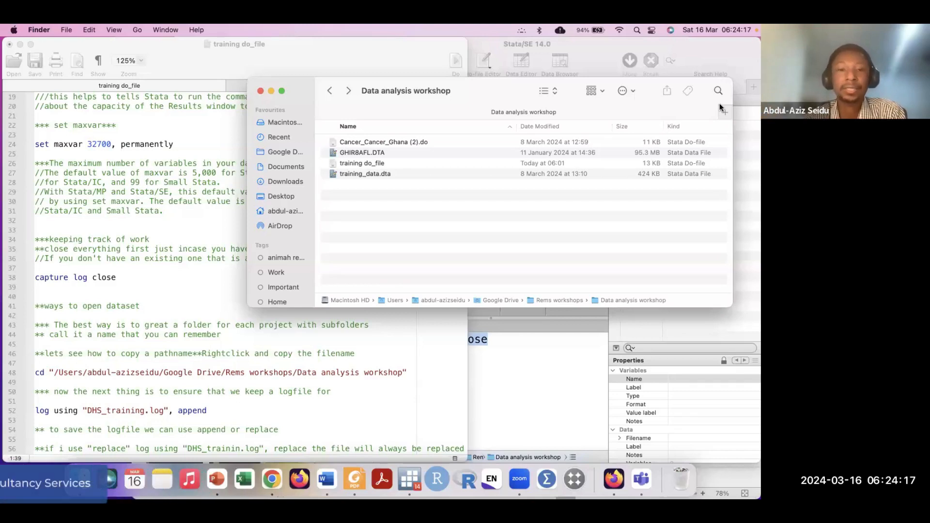
pyautogui.click(152, 286)
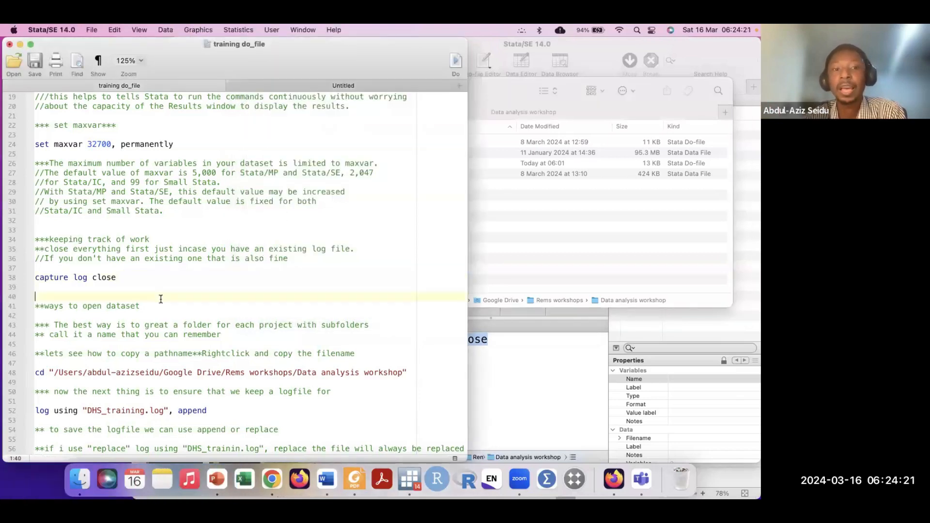
pyautogui.click(520, 219)
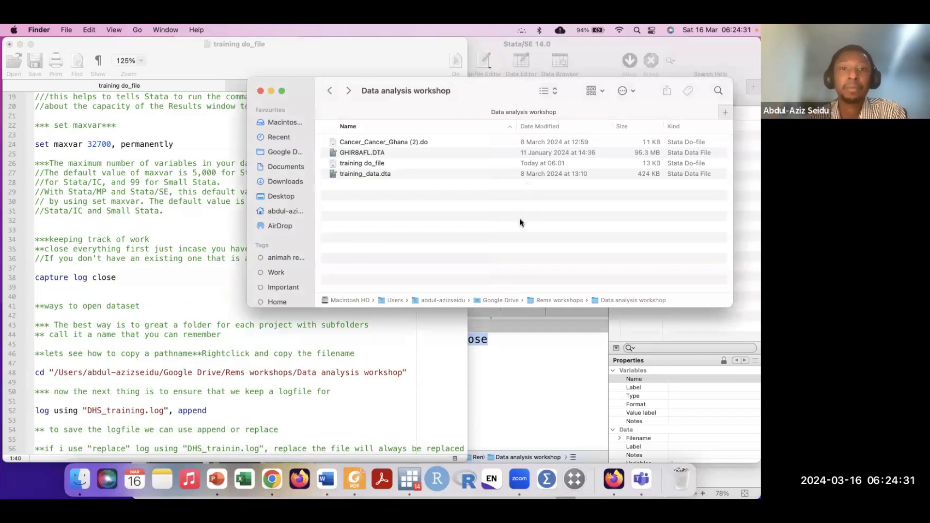
pyautogui.click(377, 153)
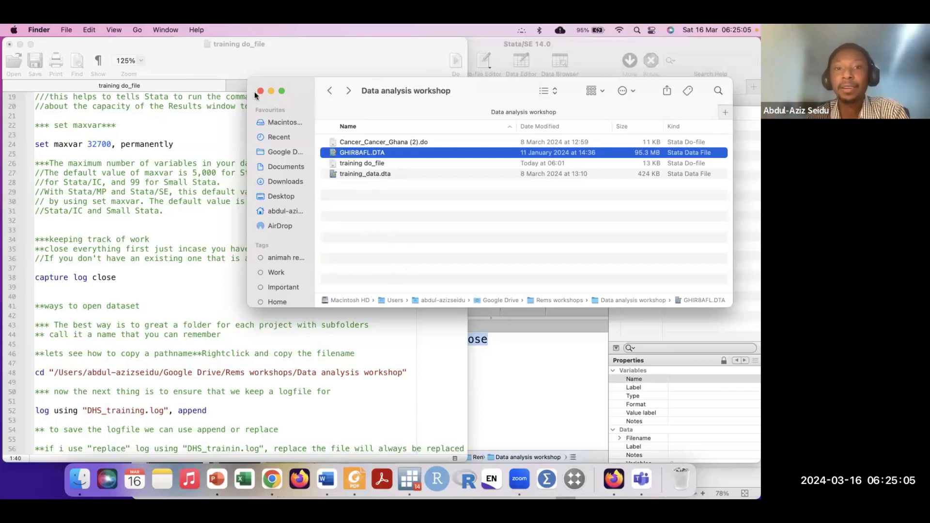
pyautogui.moveTo(302, 83); pyautogui.dragTo(265, 91)
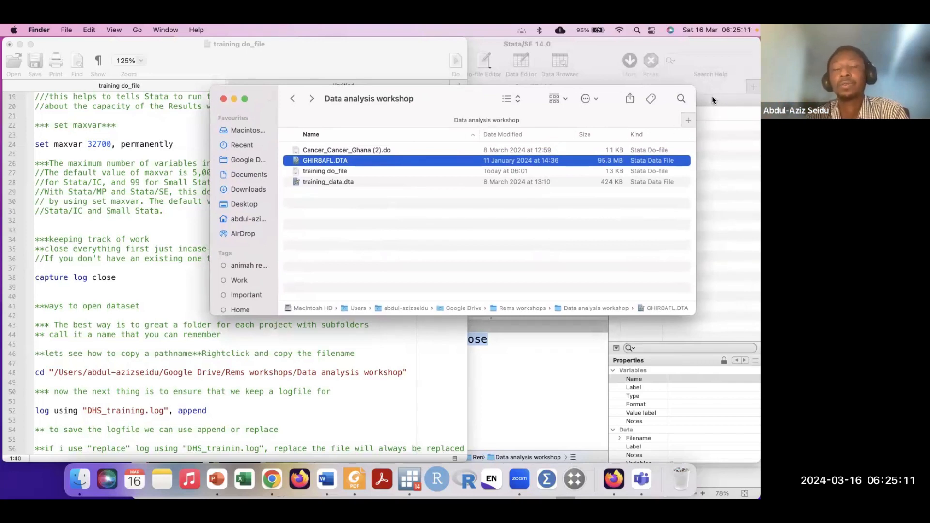
pyautogui.click(354, 215)
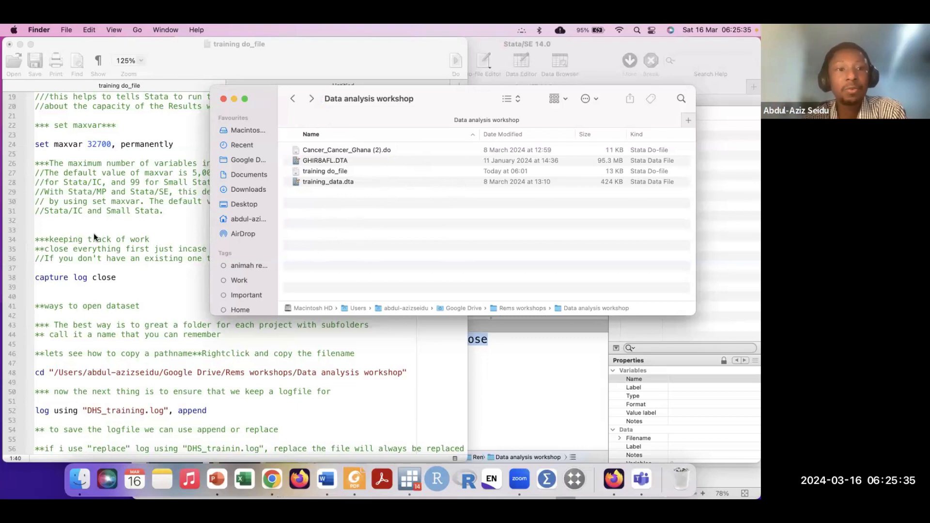
# Open the GHIR8AFL.DTA dataset from Finder in Stata and bring the main Stata window to the front.
pyautogui.click(348, 161)
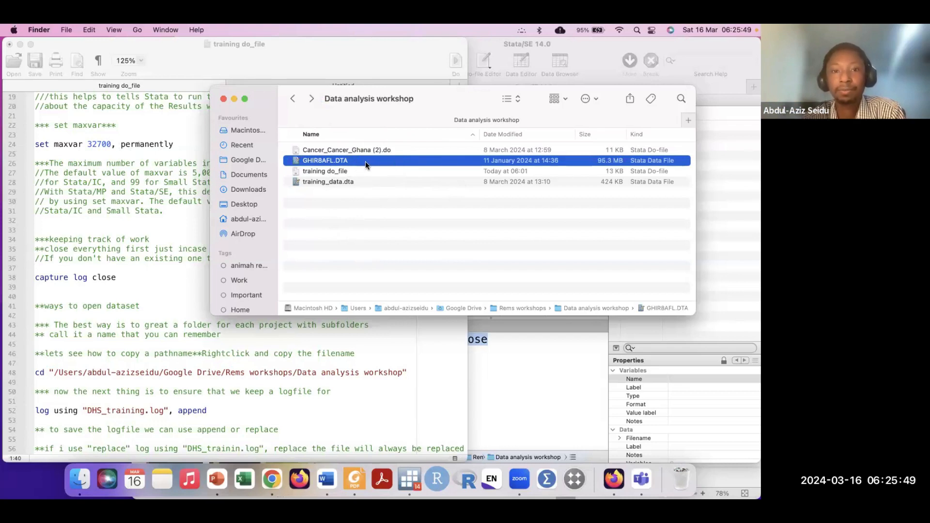
pyautogui.press('super+Tab')
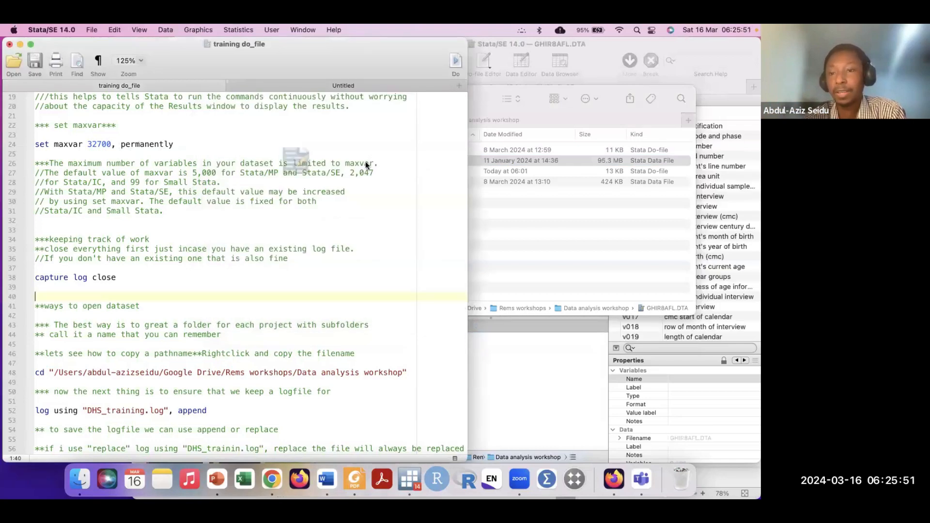
pyautogui.click(523, 342)
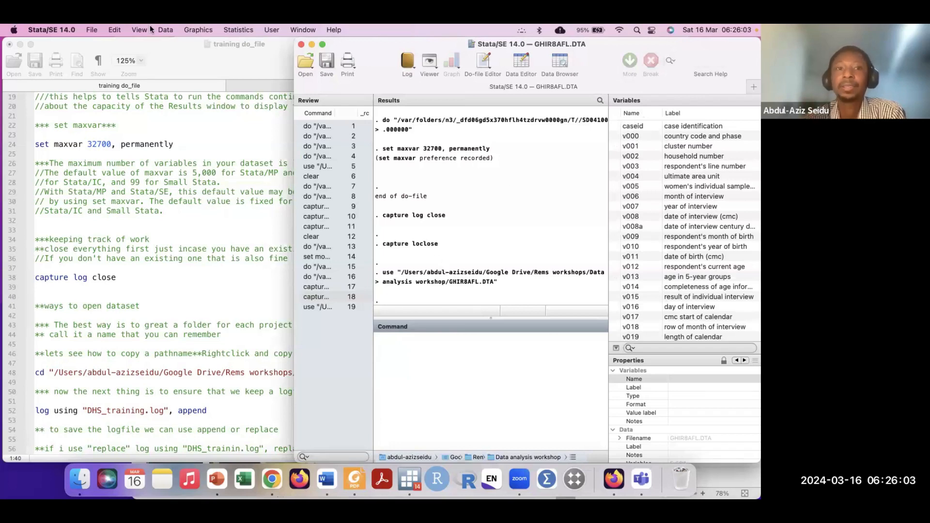
pyautogui.moveTo(601, 65); pyautogui.dragTo(563, 74)
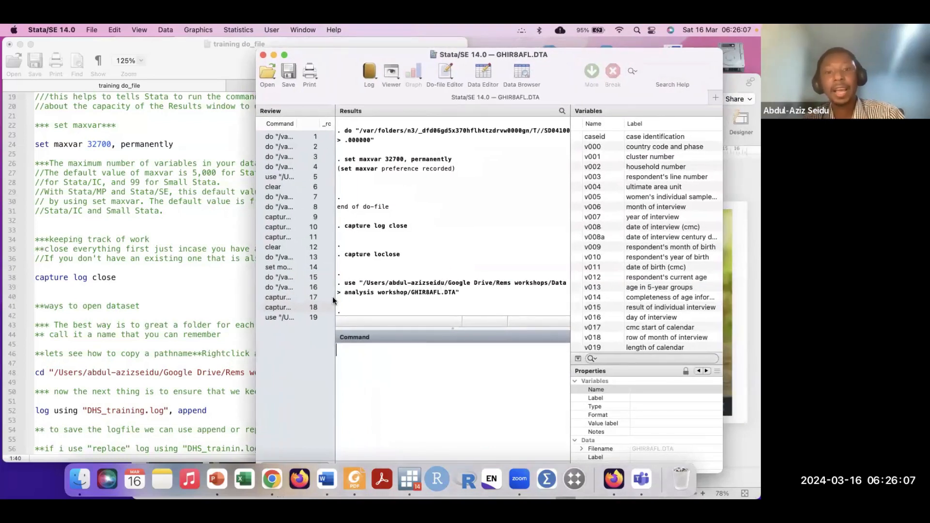
# Recall the use command for GHIR8AFL.DTA from the command history and highlight its full text in the Command window.
pyautogui.click(285, 320)
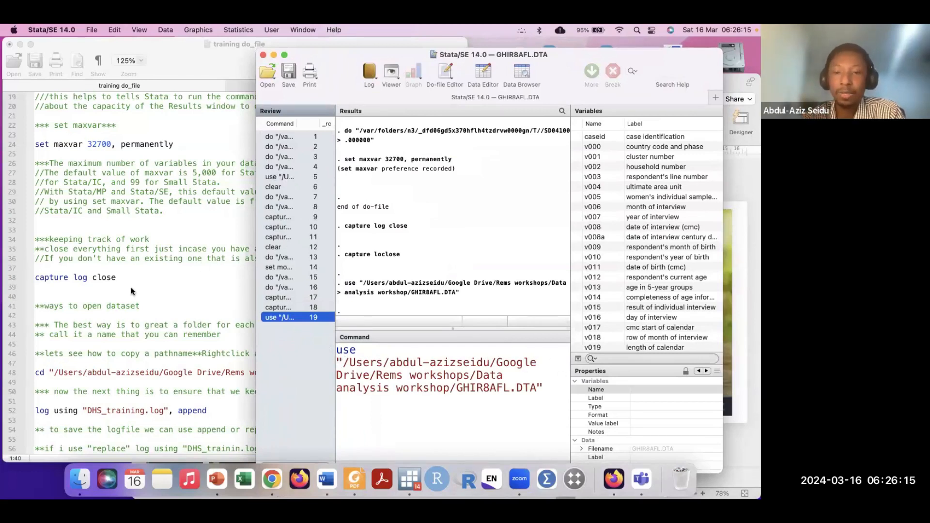
pyautogui.click(547, 384)
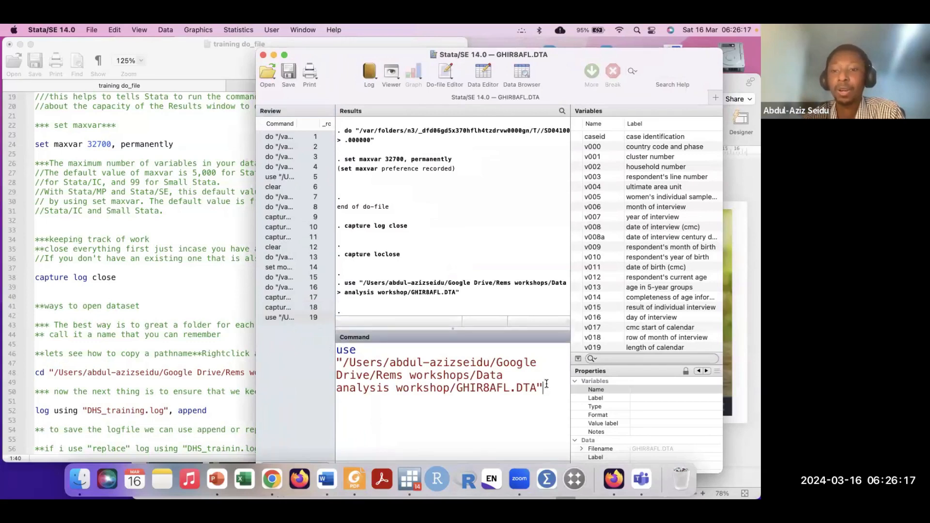
pyautogui.moveTo(546, 384); pyautogui.dragTo(335, 350)
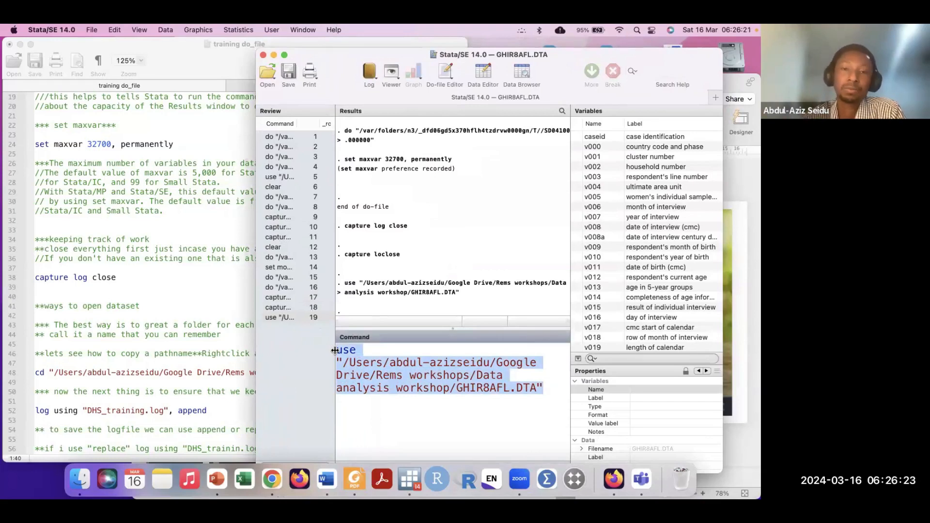
pyautogui.moveTo(341, 79); pyautogui.dragTo(361, 83)
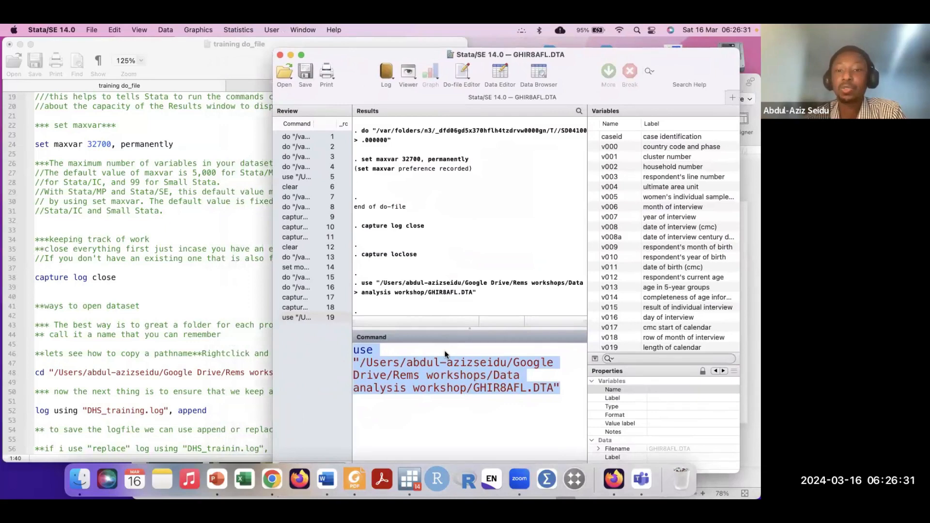
# Replace the recalled use command with clear and run it to remove the dataset from memory.
pyautogui.press('BackSpace')
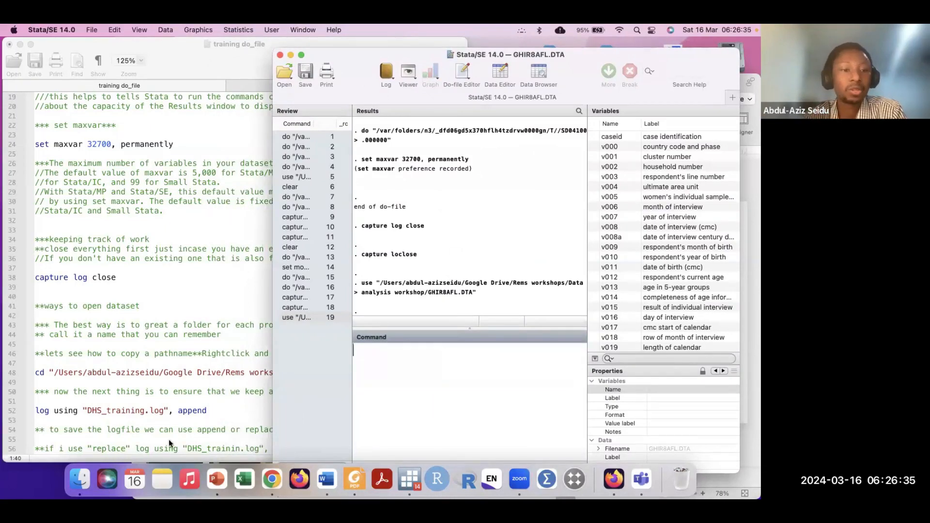
pyautogui.write('clear')
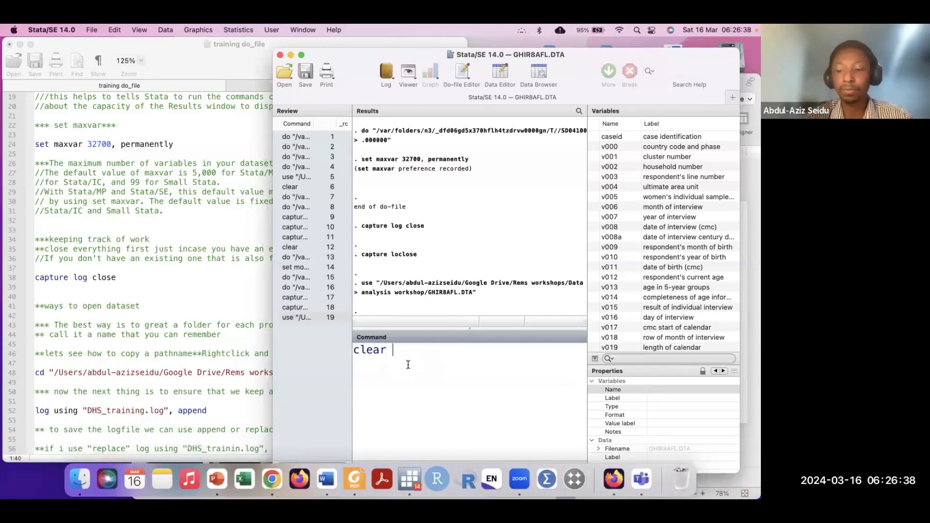
pyautogui.press('Return')
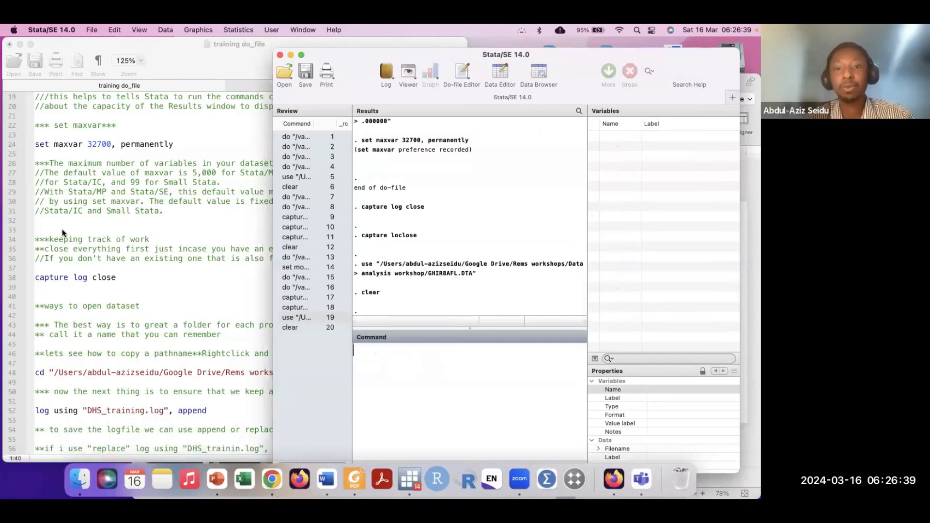
# Read on in the ways to open dataset section, narrow the training do_file window, and bring the Data analysis workshop folder forward in Finder.
pyautogui.click(73, 466)
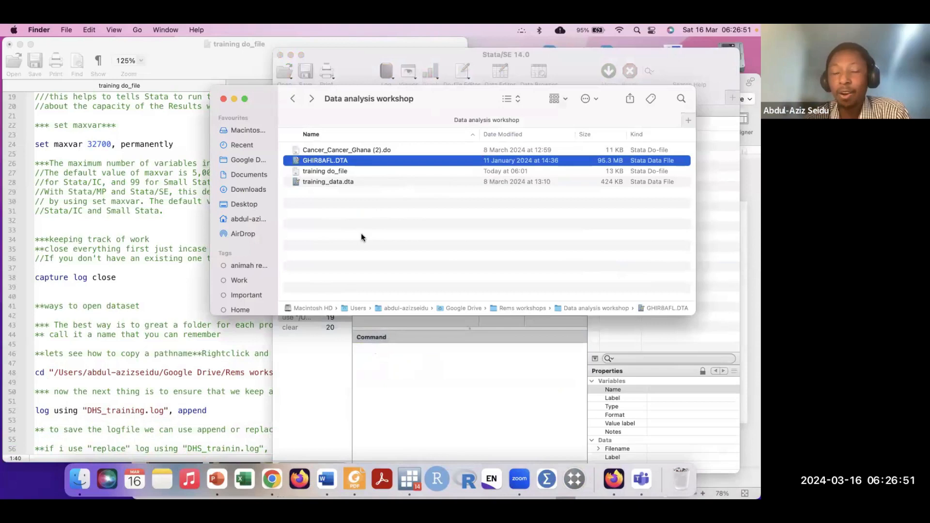
pyautogui.click(113, 296)
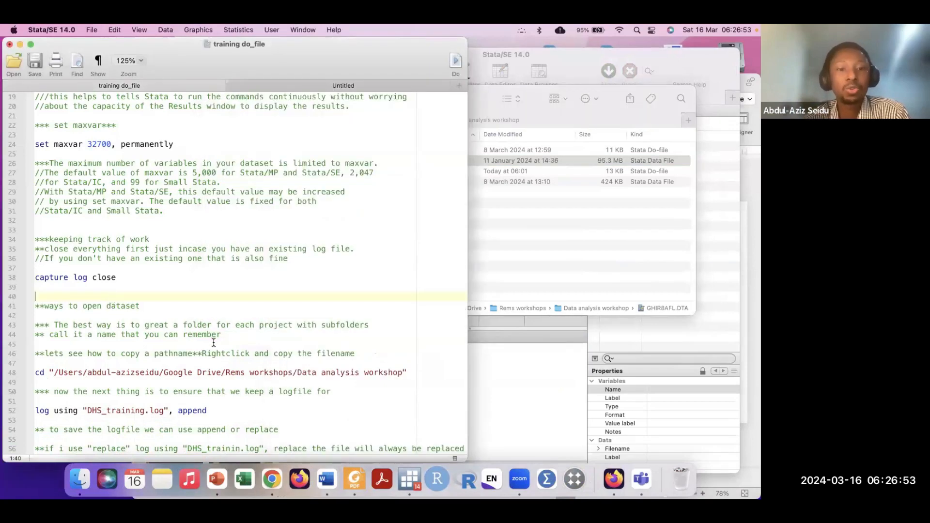
pyautogui.scroll(-3, 214, 342)
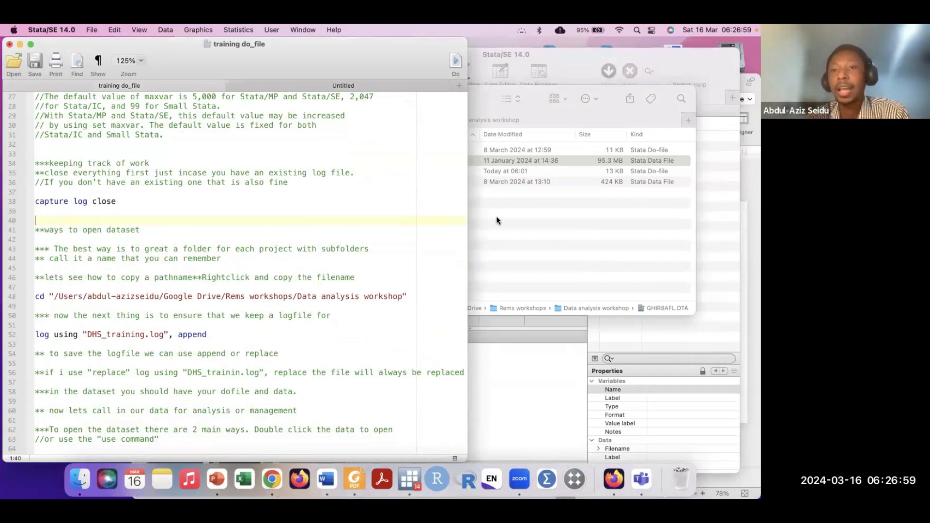
pyautogui.moveTo(468, 169); pyautogui.dragTo(419, 173)
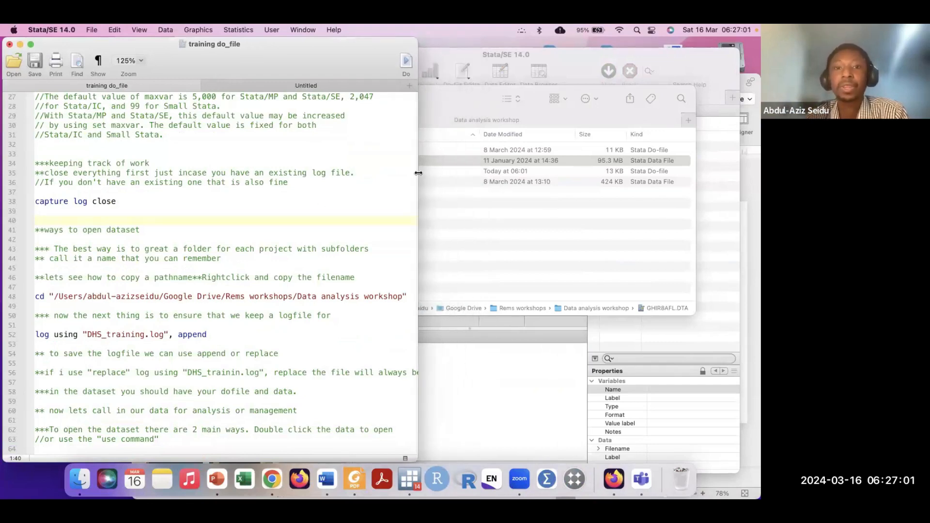
pyautogui.hscroll(5, 297, 216)
pyautogui.click(505, 223)
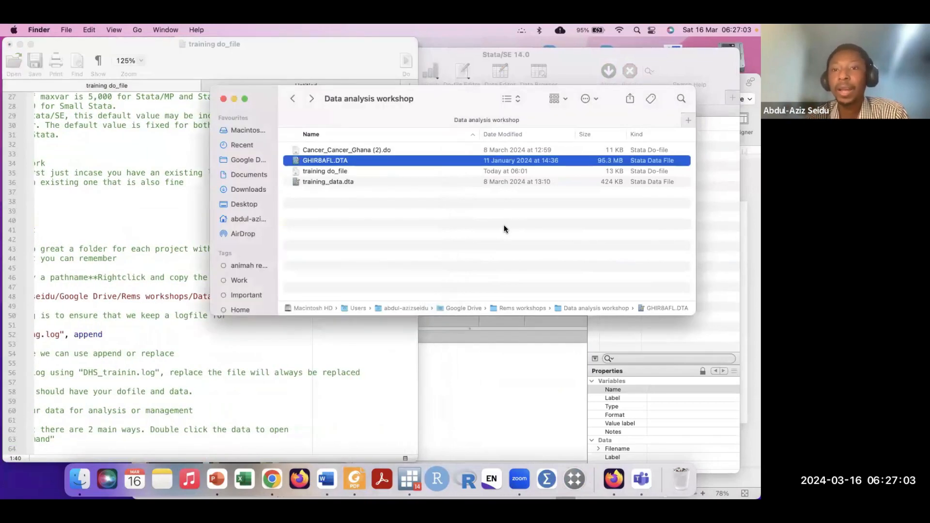
# Enlarge the Finder window to full screen, copy GHIR8AFL.DTA as a pathname from the path bar, and restore the window.
pyautogui.click(244, 99)
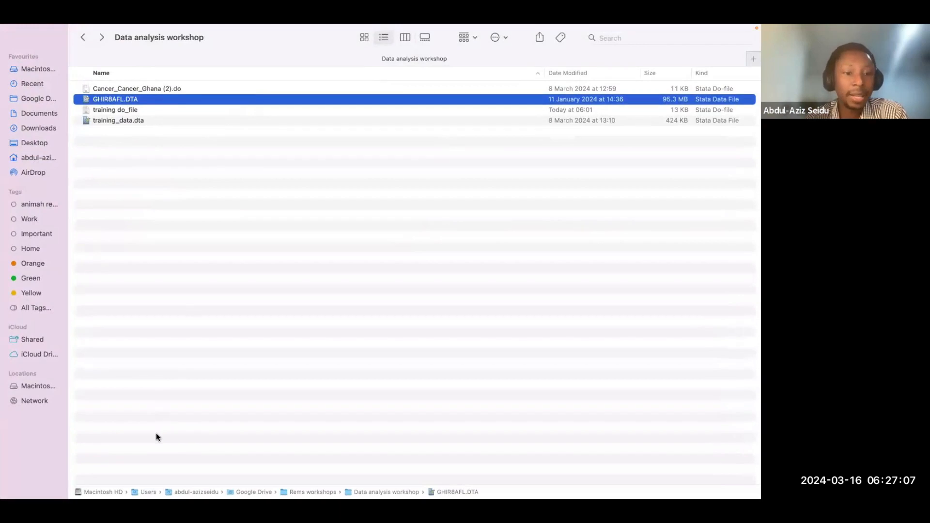
pyautogui.click(184, 109)
pyautogui.click(178, 100)
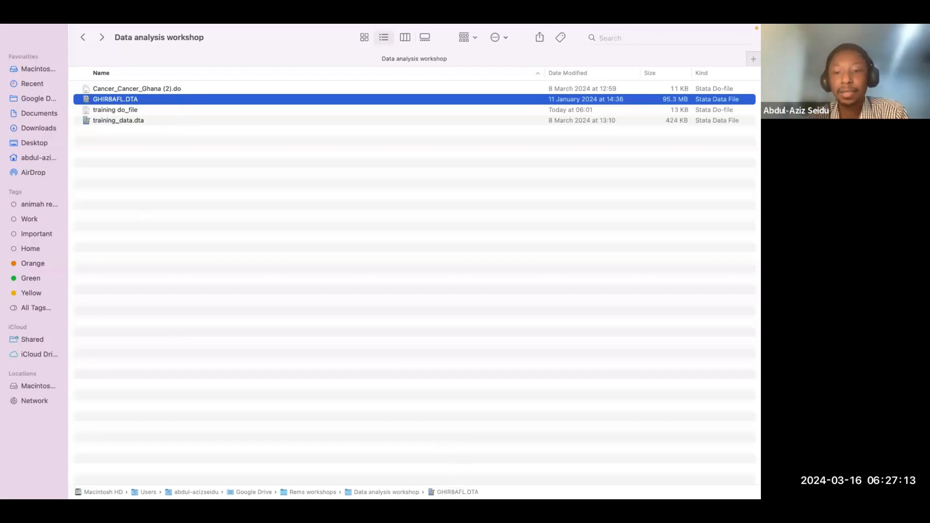
pyautogui.rightClick(448, 492)
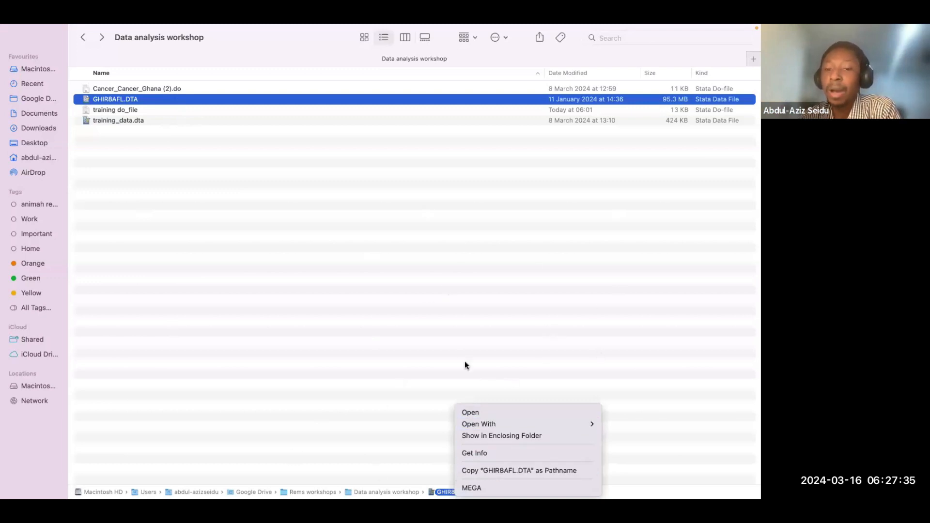
pyautogui.moveTo(500, 424)
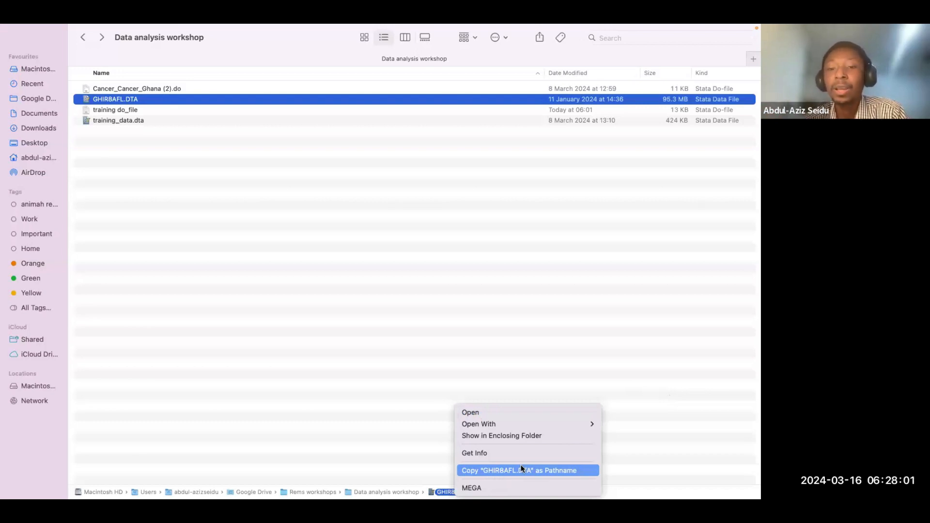
pyautogui.click(494, 470)
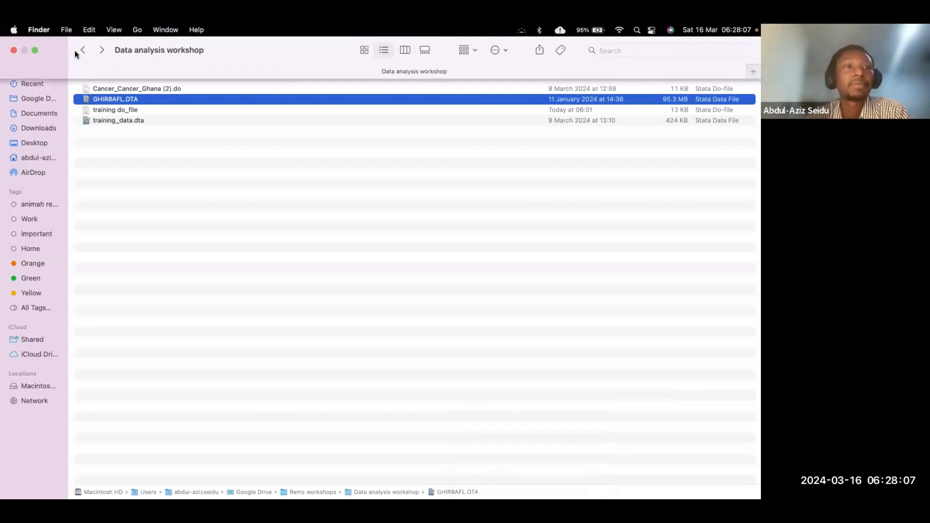
pyautogui.click(35, 51)
# In the training do_file, add a cd command with the copied GHIR8AFL.DTA pathname in double quotes above the existing cd line.
pyautogui.click(169, 265)
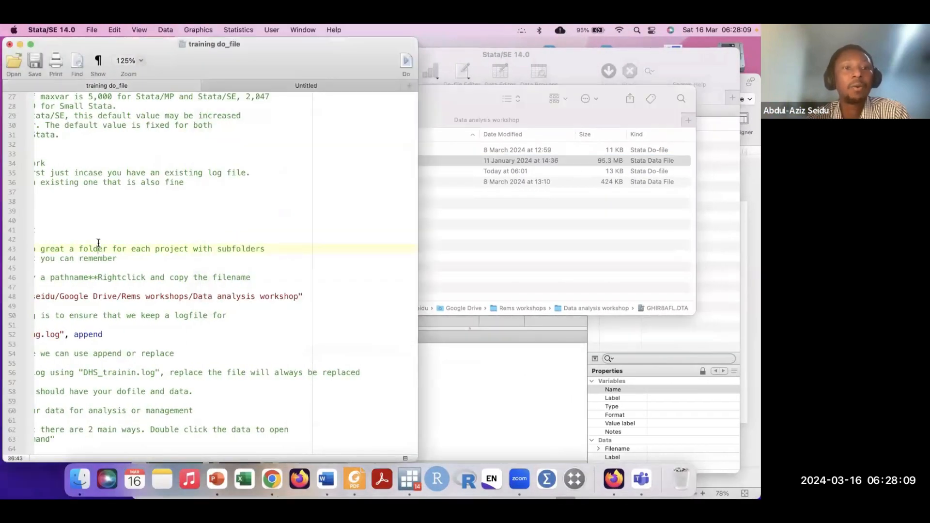
pyautogui.hscroll(-5, 169, 265)
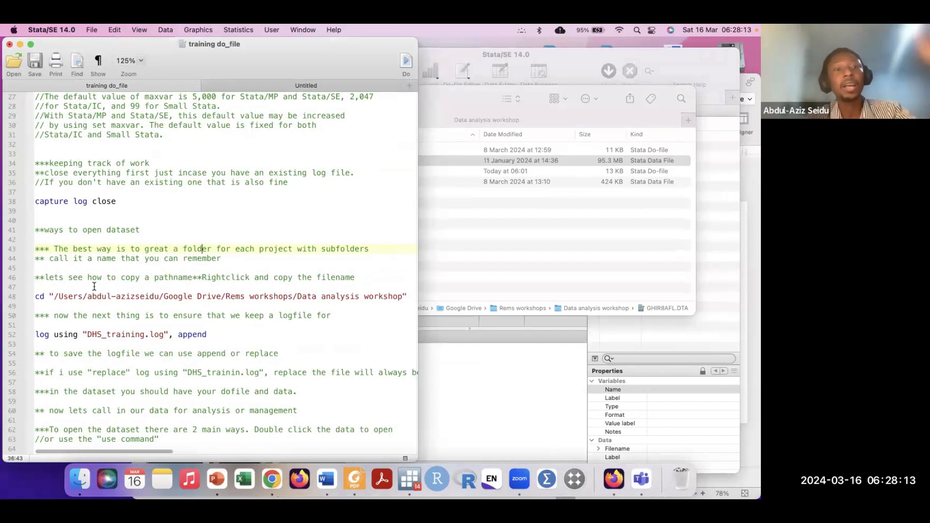
pyautogui.click(60, 289)
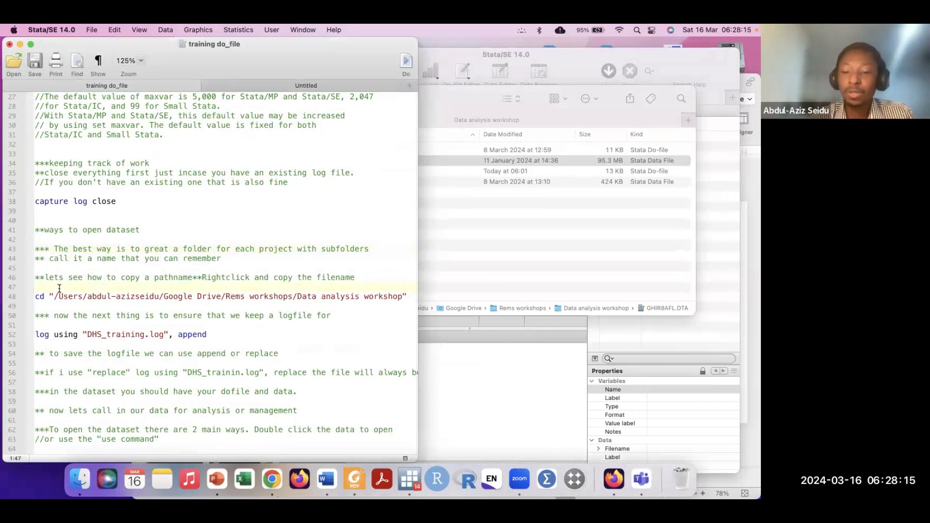
pyautogui.press('Return')
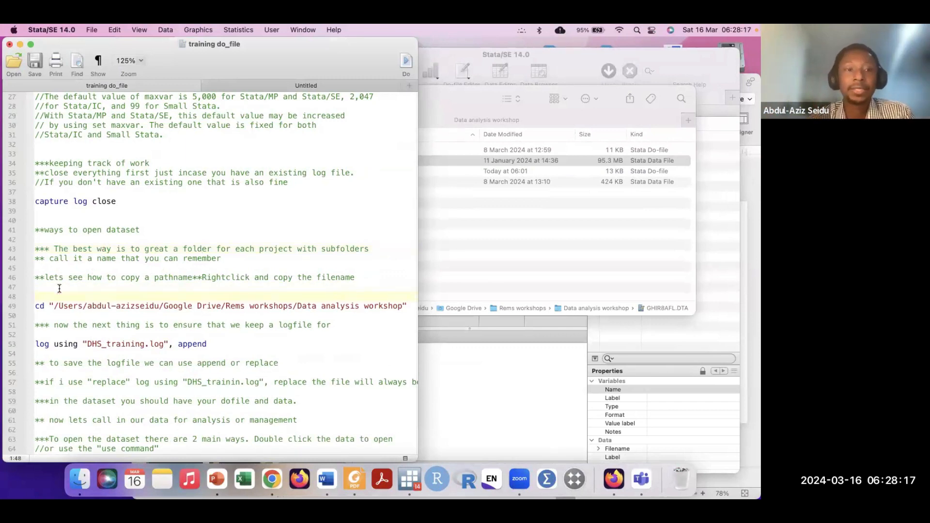
pyautogui.write('cd')
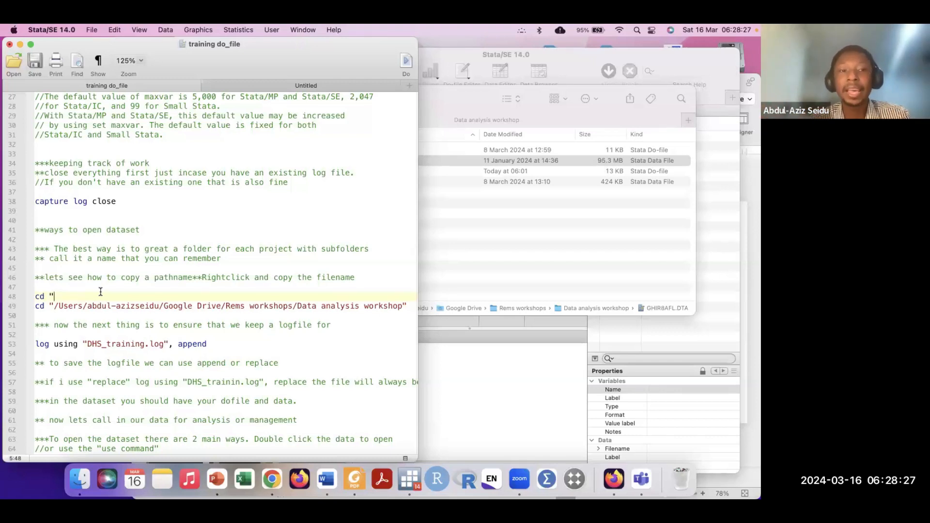
pyautogui.press('super+v')
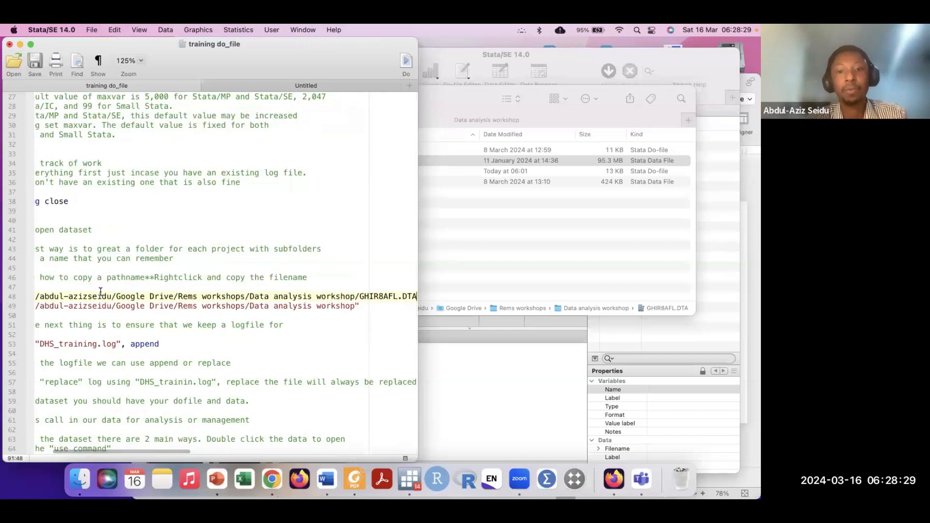
pyautogui.write('"')
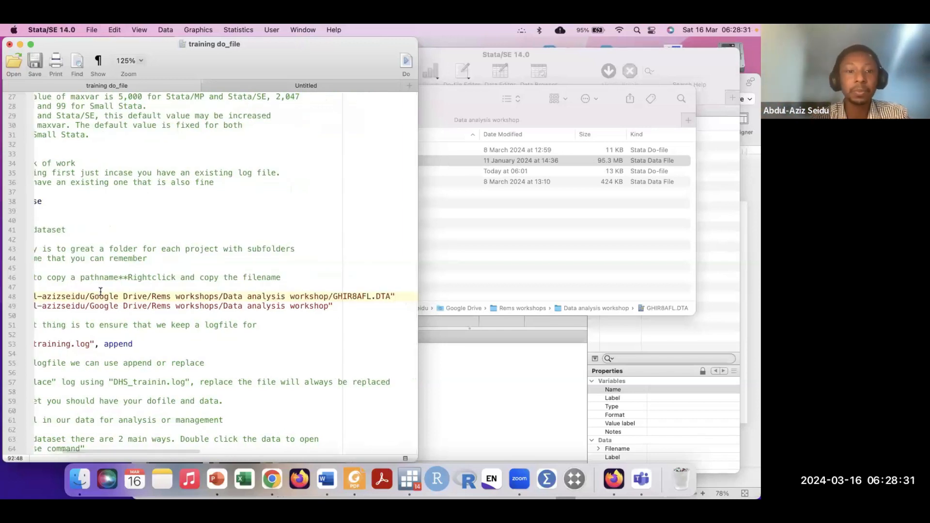
pyautogui.press('Return')
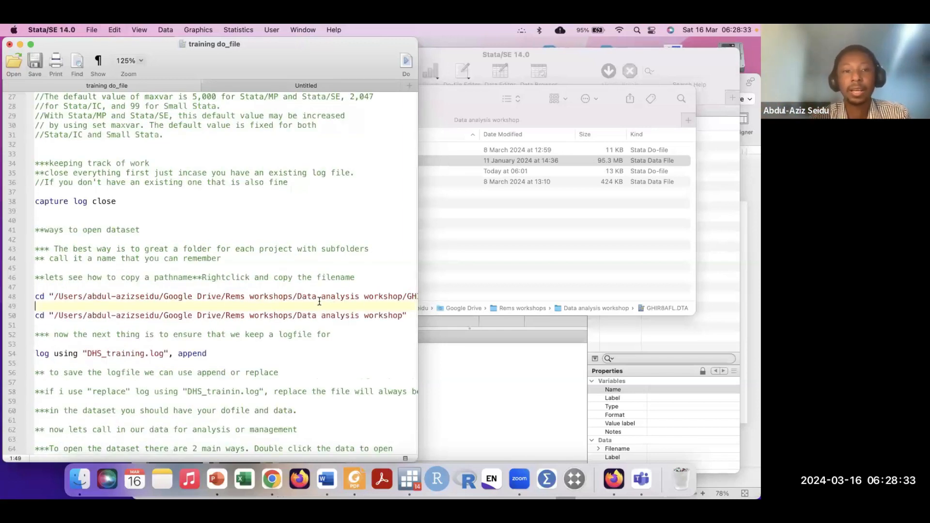
# Run the new cd line ending in GHIR8AFL.DTA and compare its output in the Results window with the do-file.
pyautogui.click(30, 303)
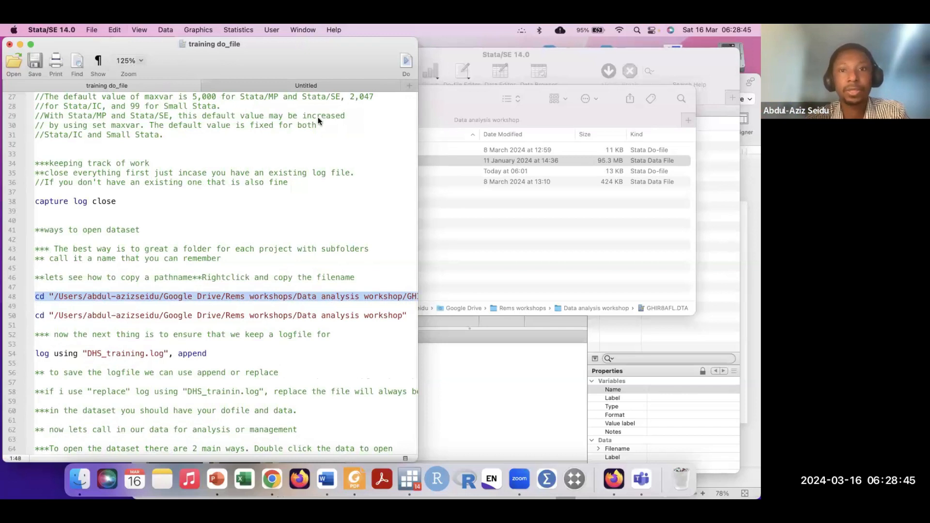
pyautogui.click(405, 62)
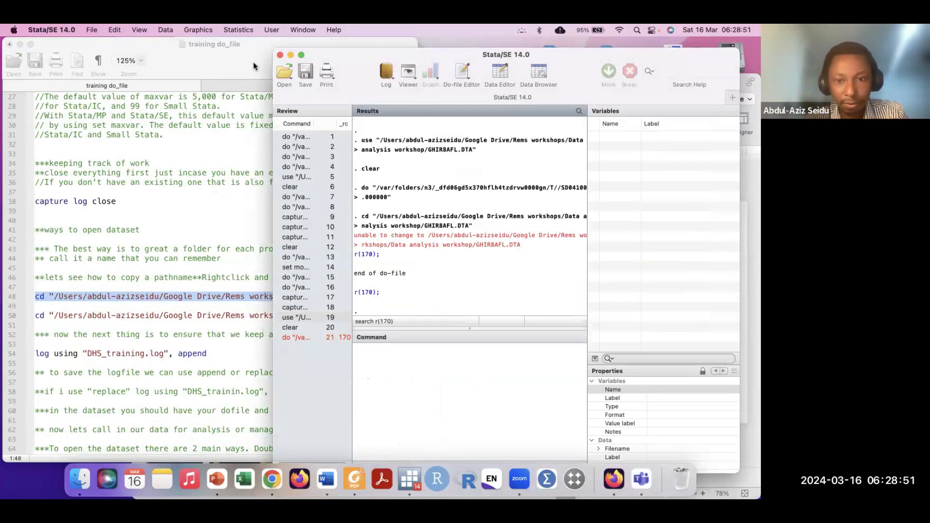
pyautogui.scroll(5, 468, 262)
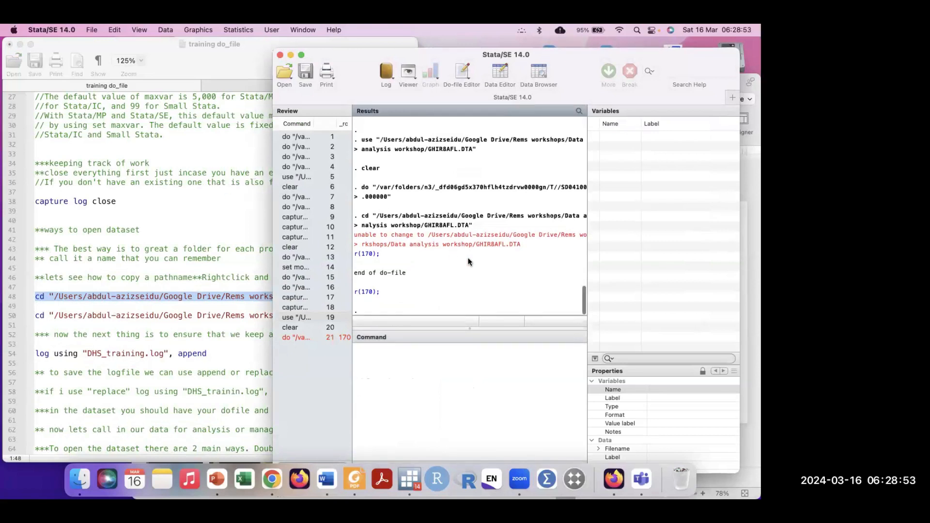
pyautogui.scroll(-5, 468, 262)
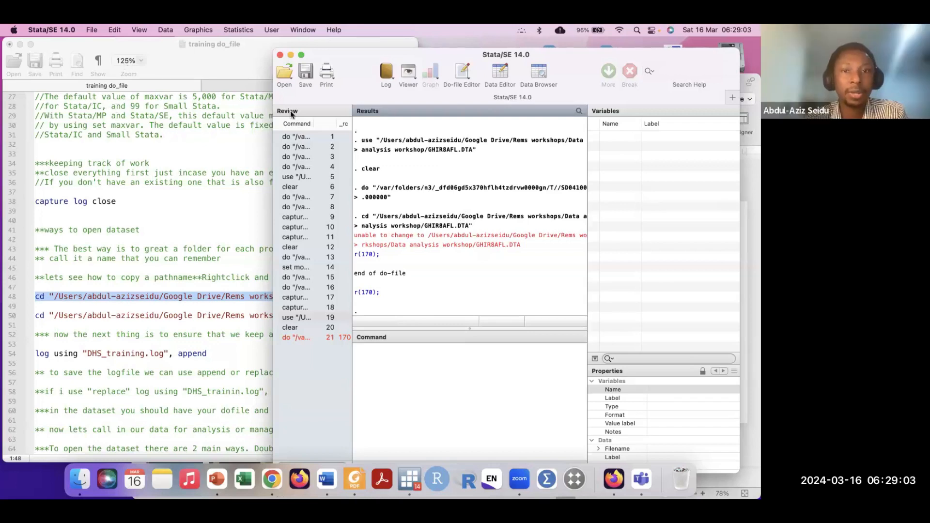
pyautogui.scroll(2, 408, 272)
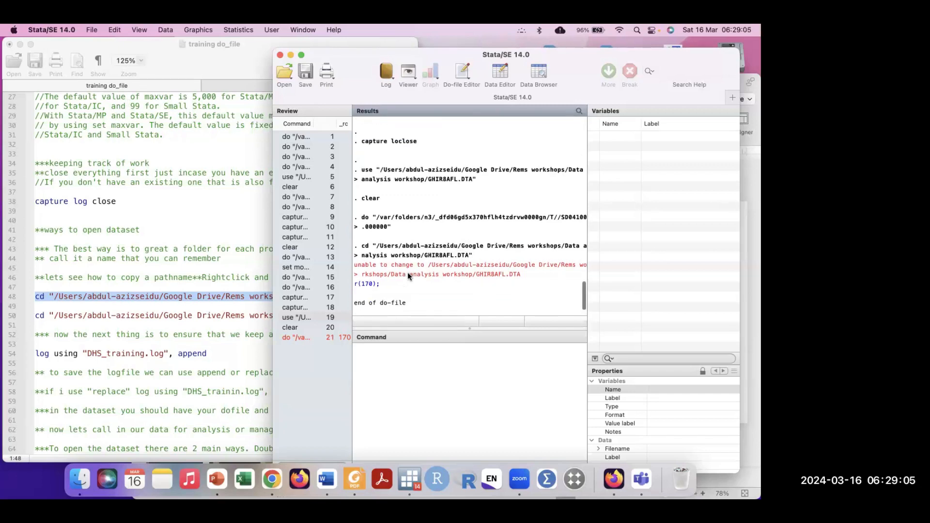
pyautogui.click(417, 371)
pyautogui.click(50, 303)
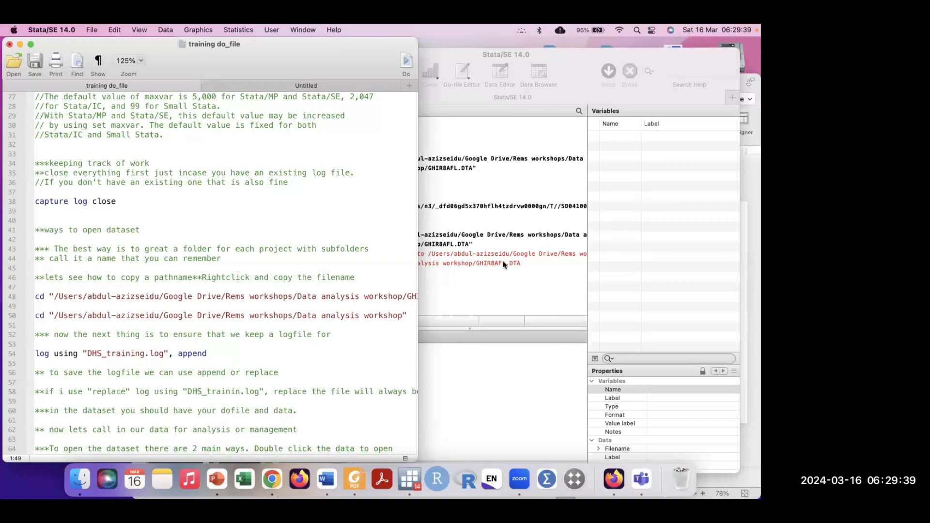
pyautogui.click(455, 293)
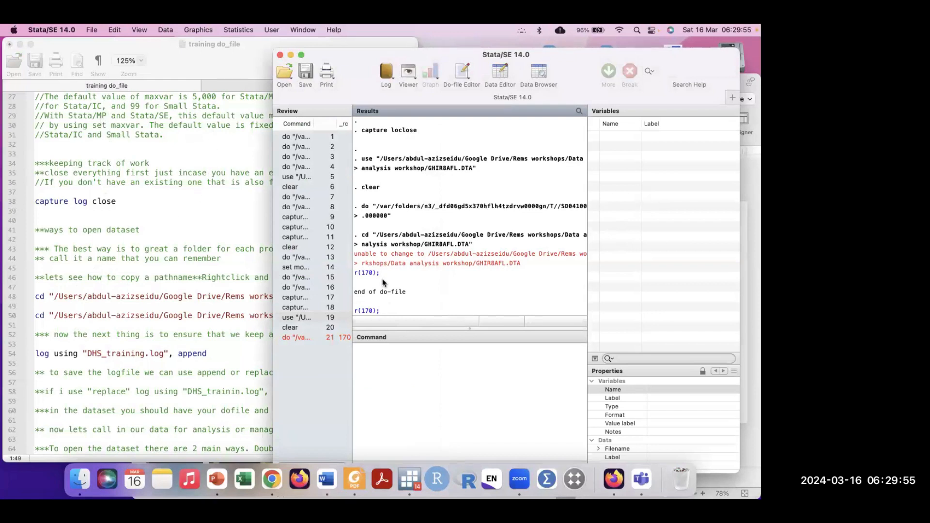
pyautogui.click(380, 361)
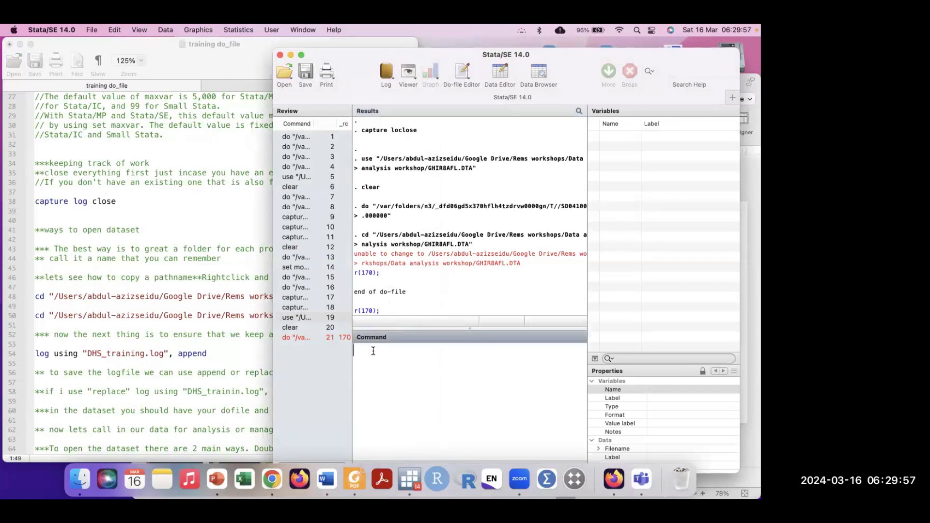
pyautogui.click(118, 328)
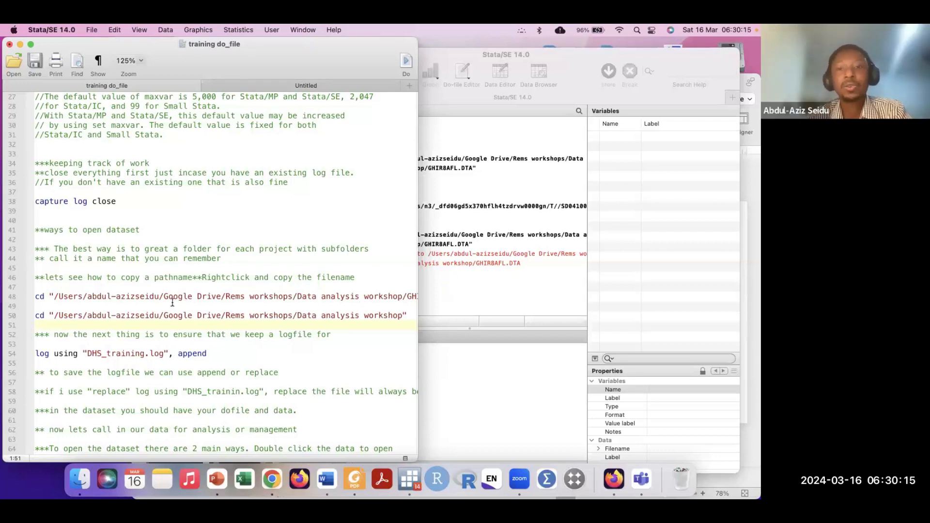
pyautogui.click(490, 277)
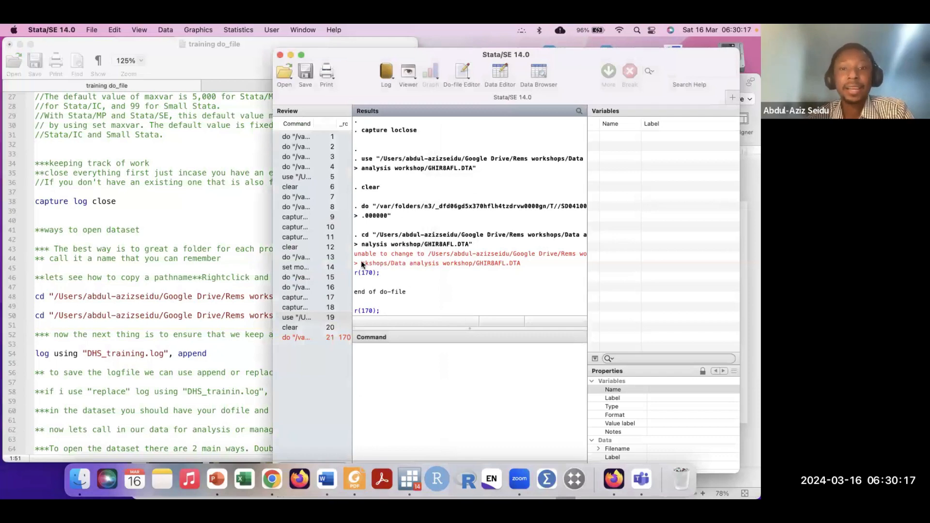
# Recall the last do command from the command history and clear it from the Command window.
pyautogui.click(328, 336)
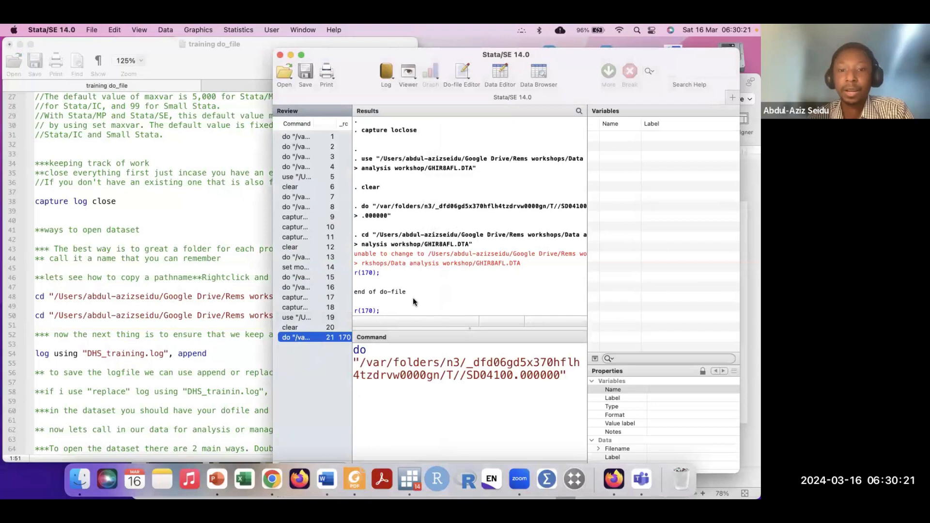
pyautogui.click(144, 294)
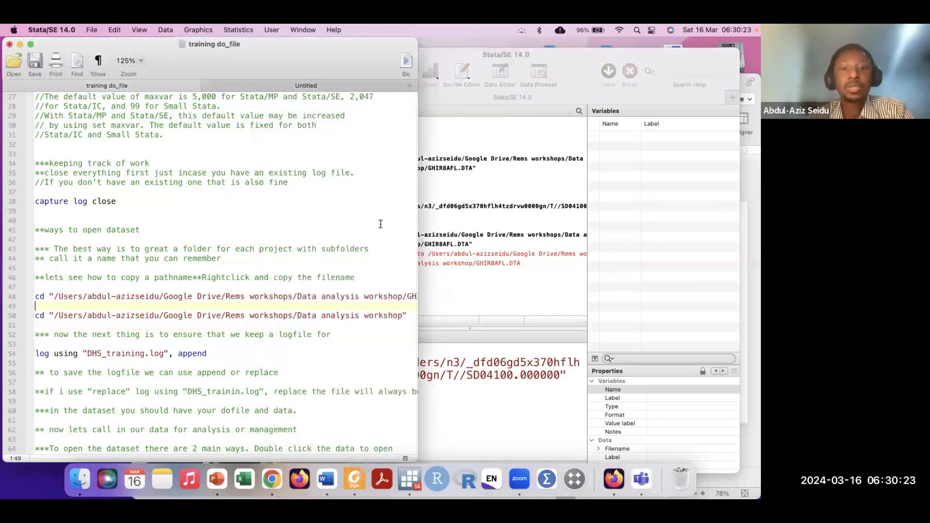
pyautogui.click(460, 380)
pyautogui.click(523, 372)
pyautogui.press('super+a')
pyautogui.press('BackSpace')
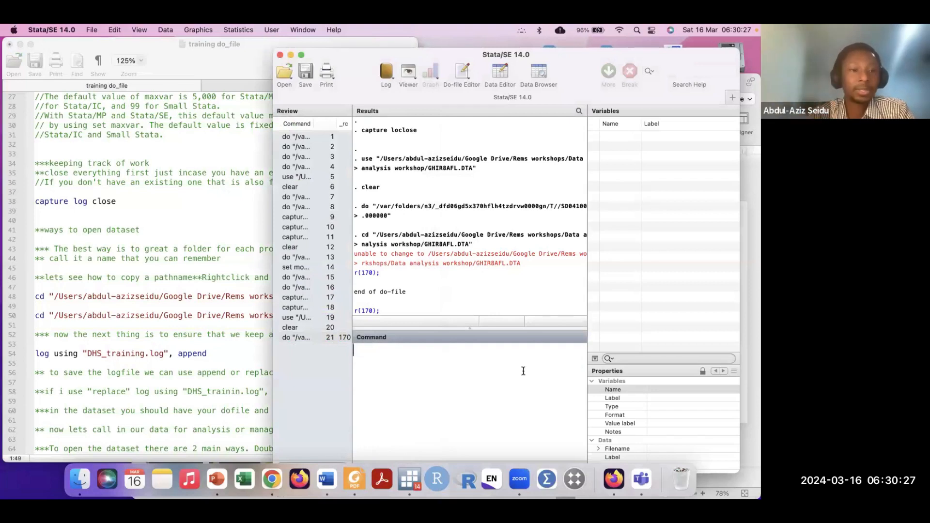
# Return to the Data analysis workshop folder in Finder and select the GHIR8AFL.DTA file.
pyautogui.click(77, 342)
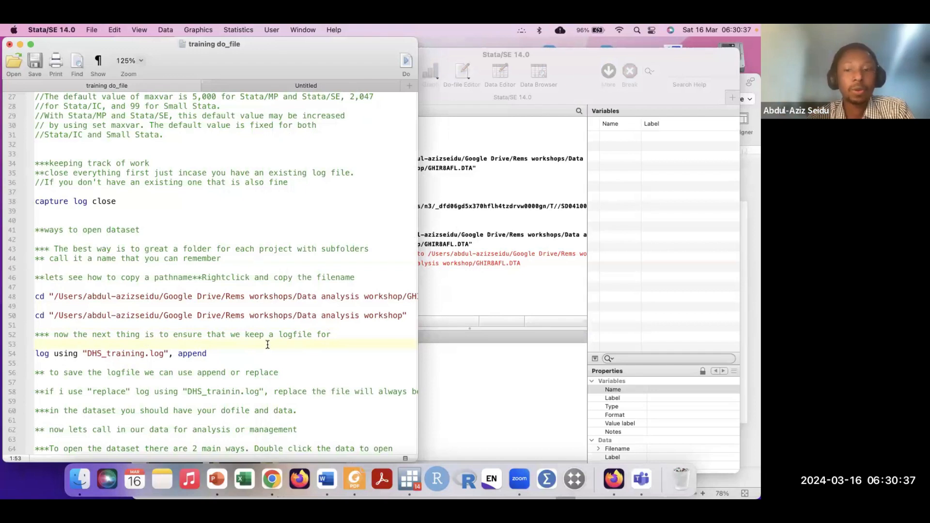
pyautogui.click(517, 356)
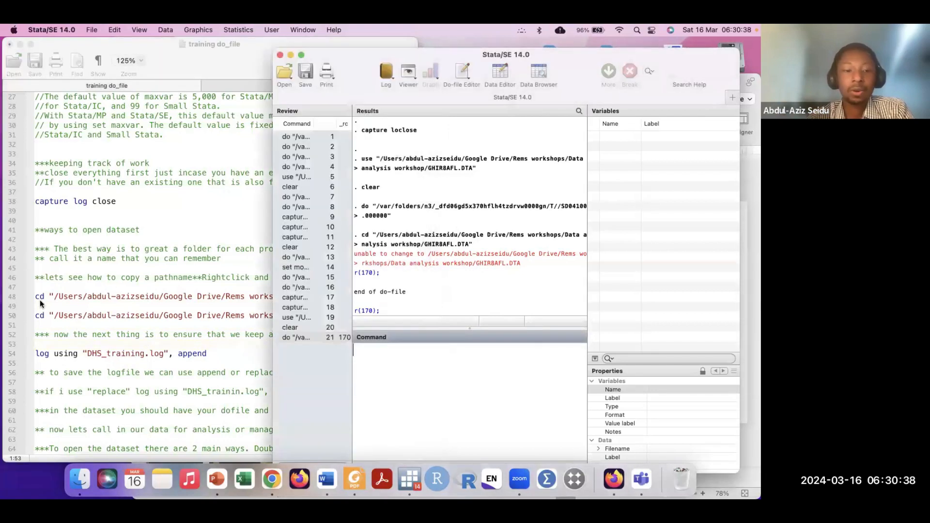
pyautogui.click(76, 473)
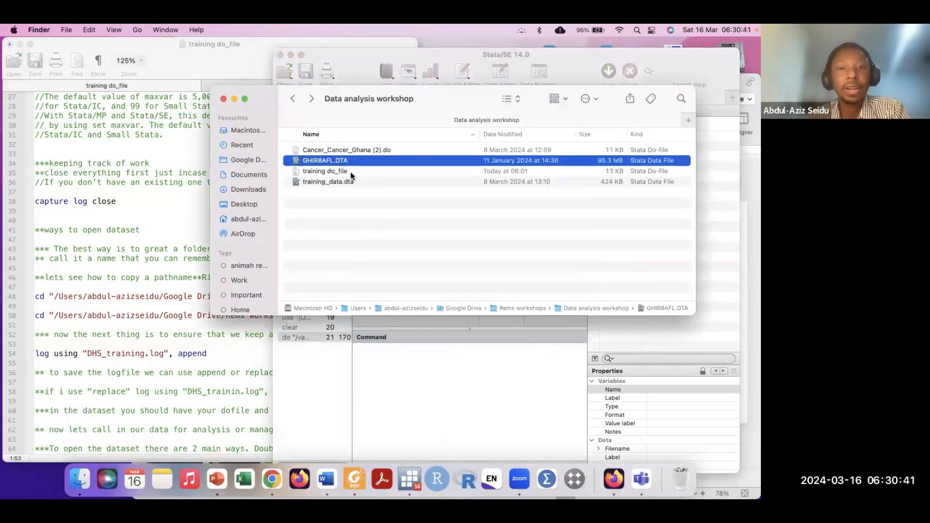
pyautogui.click(367, 180)
pyautogui.click(360, 161)
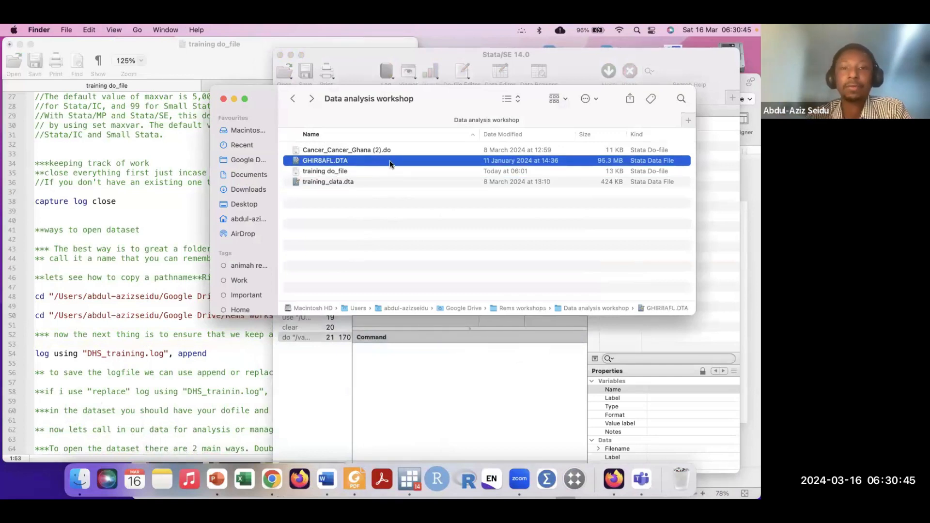
# Copy the pathname of the GHIR8AFL.DTA file from the Data analysis workshop folder in Finder.
pyautogui.rightClick(411, 161)
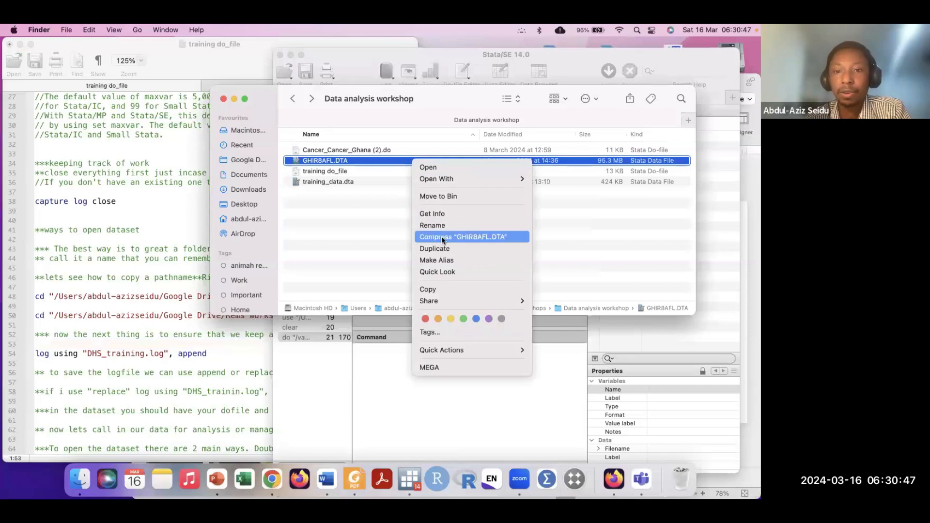
pyautogui.click(359, 220)
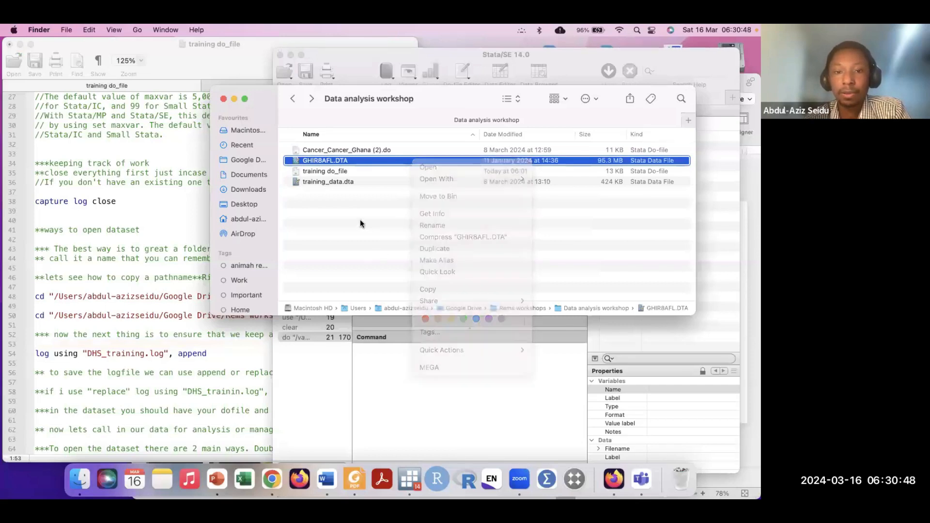
pyautogui.rightClick(662, 309)
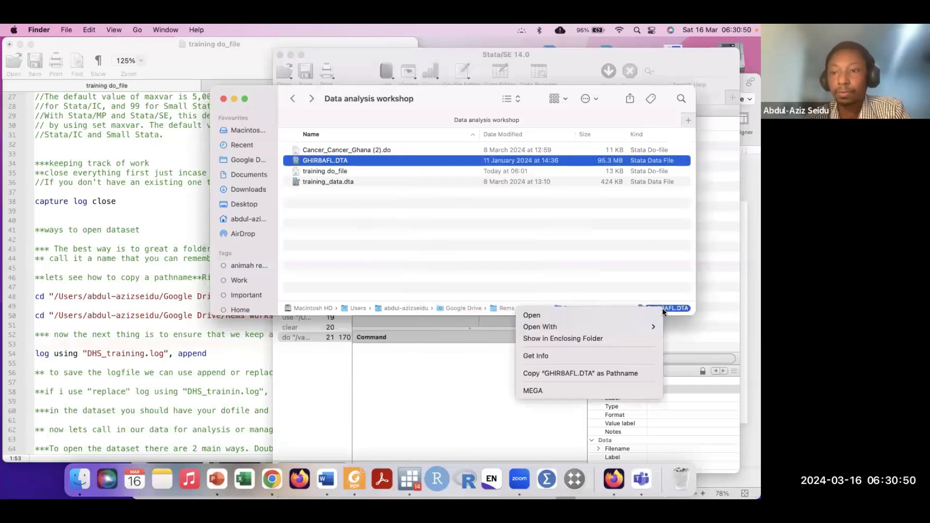
pyautogui.click(553, 371)
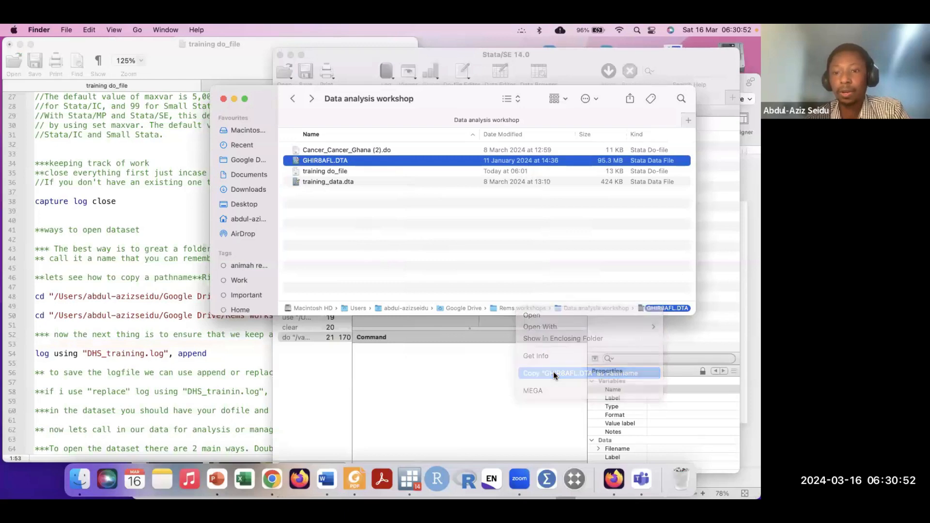
# Switch to the Stata training do_file and add a blank line above and below the log using "DHS_training.log", append command.
pyautogui.click(106, 341)
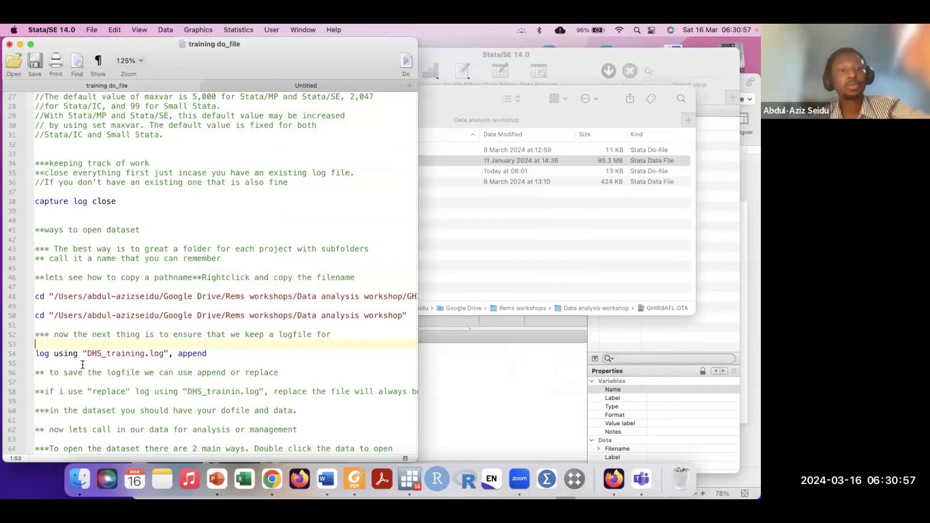
pyautogui.press('Return')
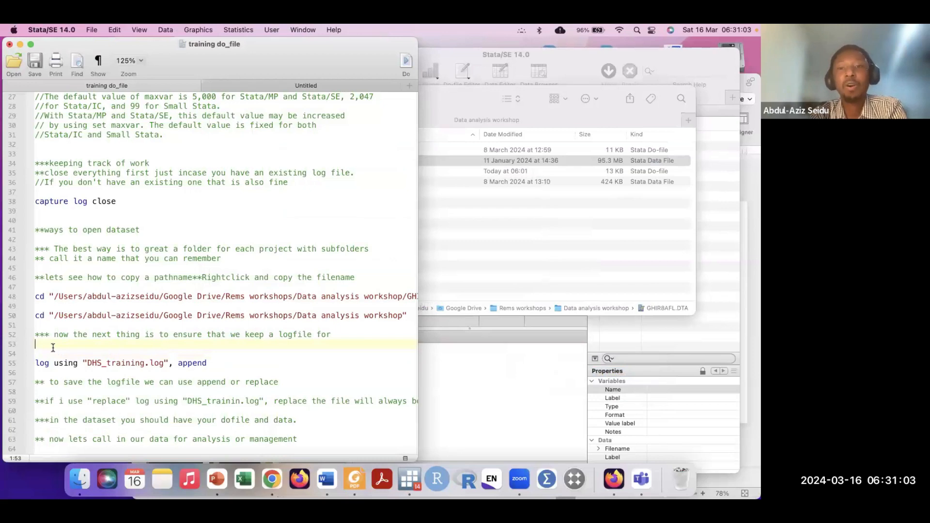
pyautogui.click(43, 372)
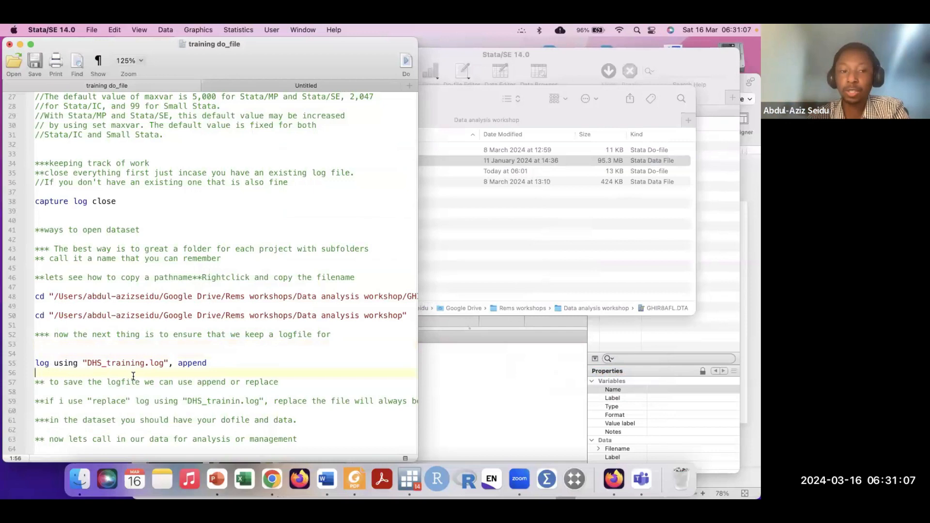
pyautogui.press('Return')
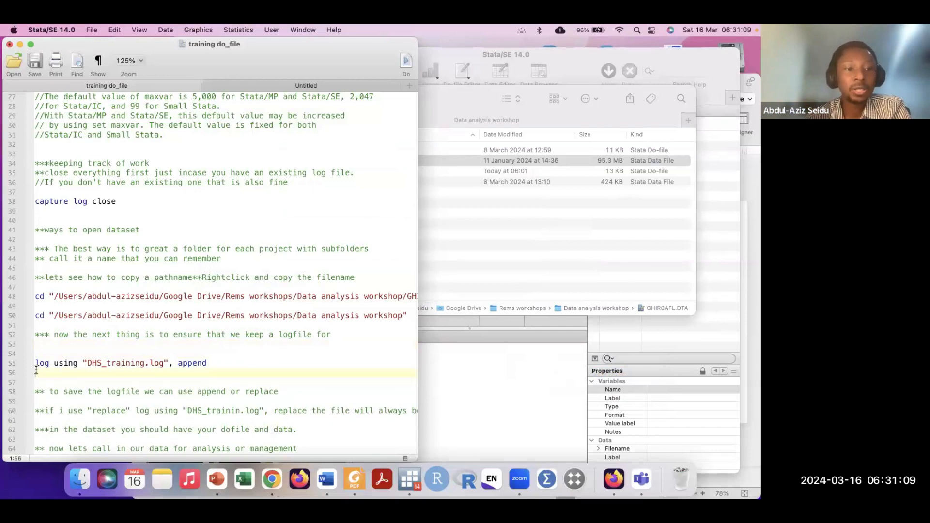
pyautogui.moveTo(36, 372); pyautogui.dragTo(32, 367)
pyautogui.click(57, 375)
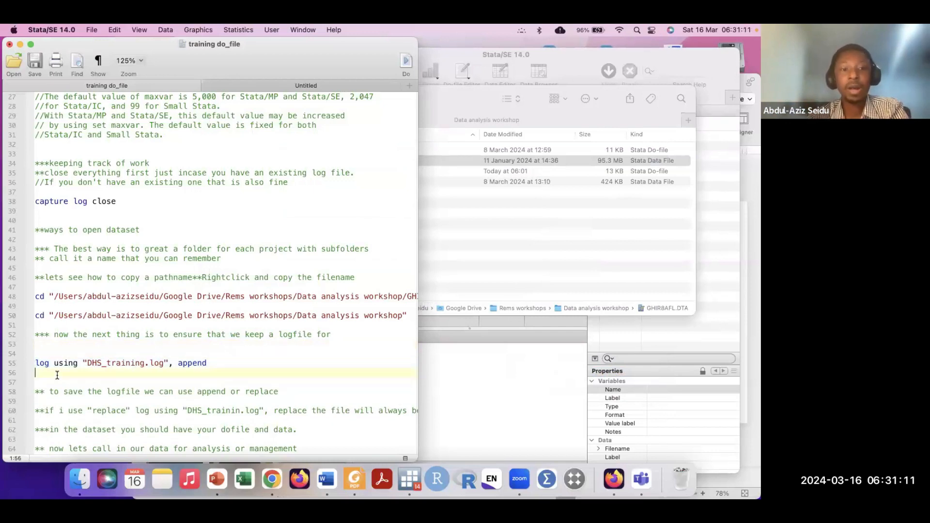
# Begin a log using command in Stata's Command window.
pyautogui.click(511, 382)
pyautogui.write('log using')
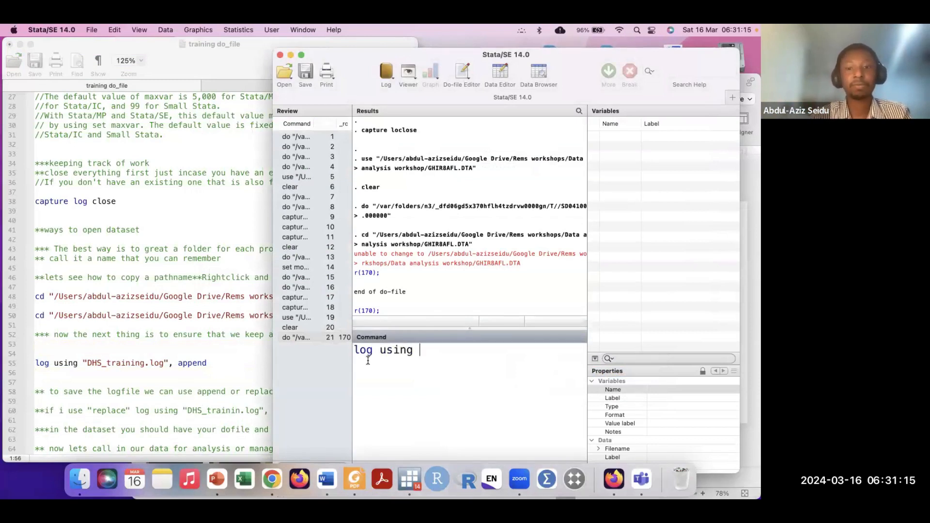
pyautogui.press('super+v')
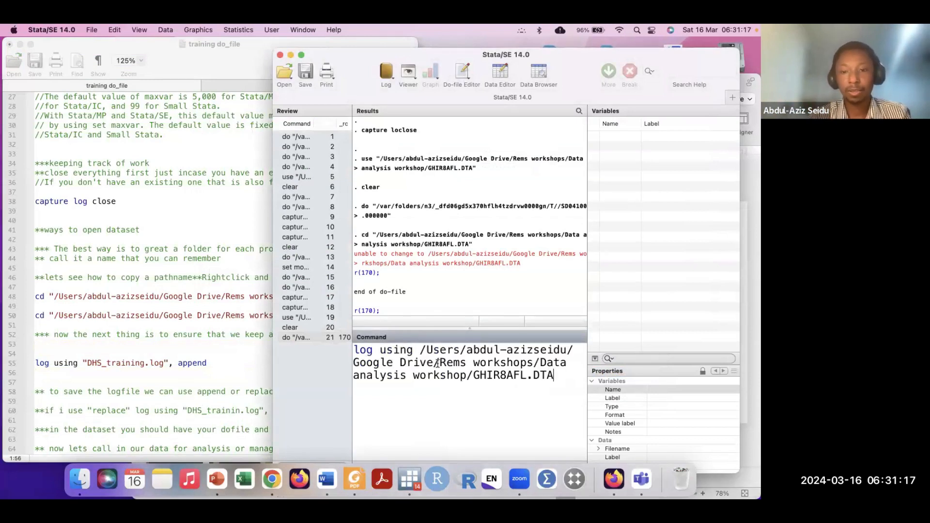
pyautogui.moveTo(420, 350); pyautogui.dragTo(478, 357)
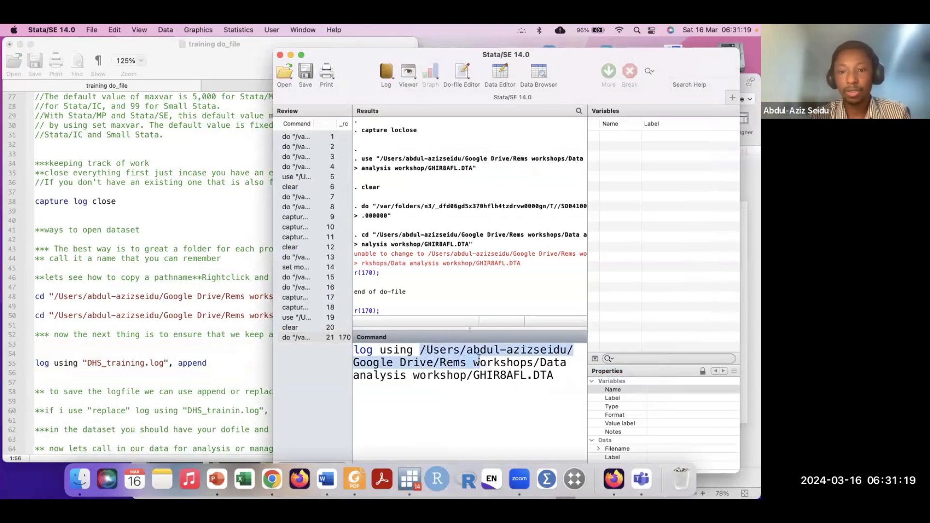
pyautogui.moveTo(571, 375); pyautogui.dragTo(425, 351)
pyautogui.press('BackSpace')
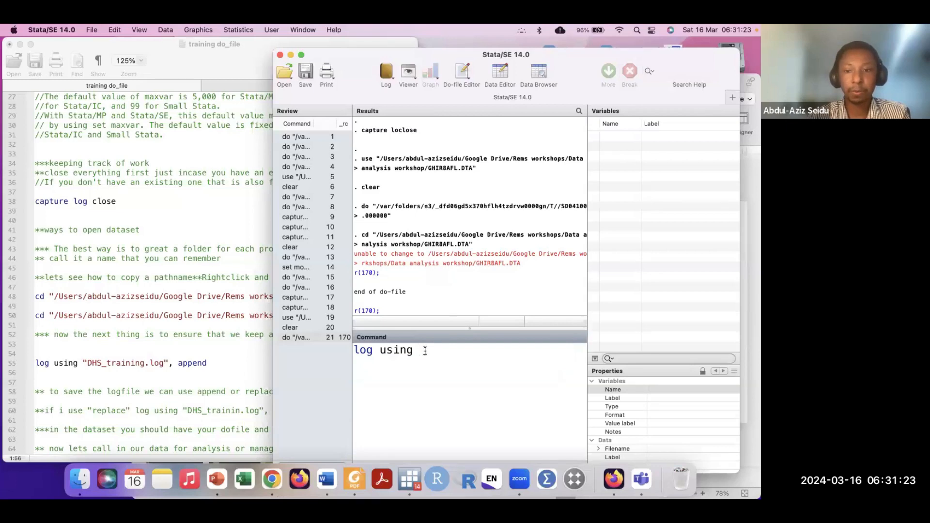
# Complete the log using command with the file name "DHS_training.log" in double quotes and the append option.
pyautogui.write('"DHS_training')
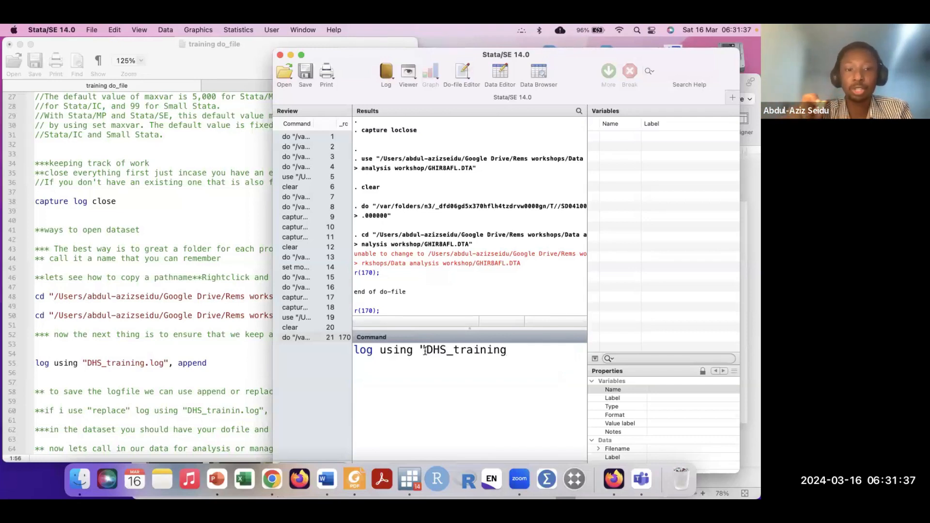
pyautogui.write('.log')
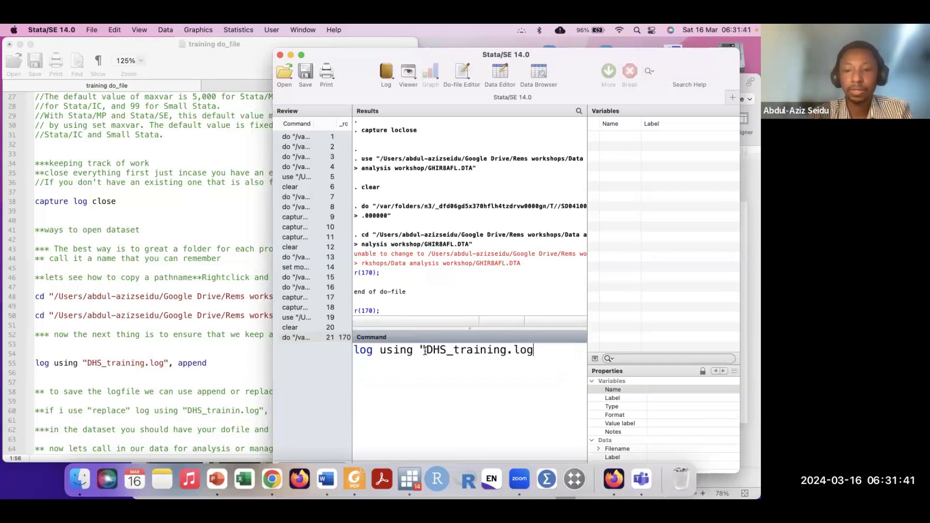
pyautogui.write('"')
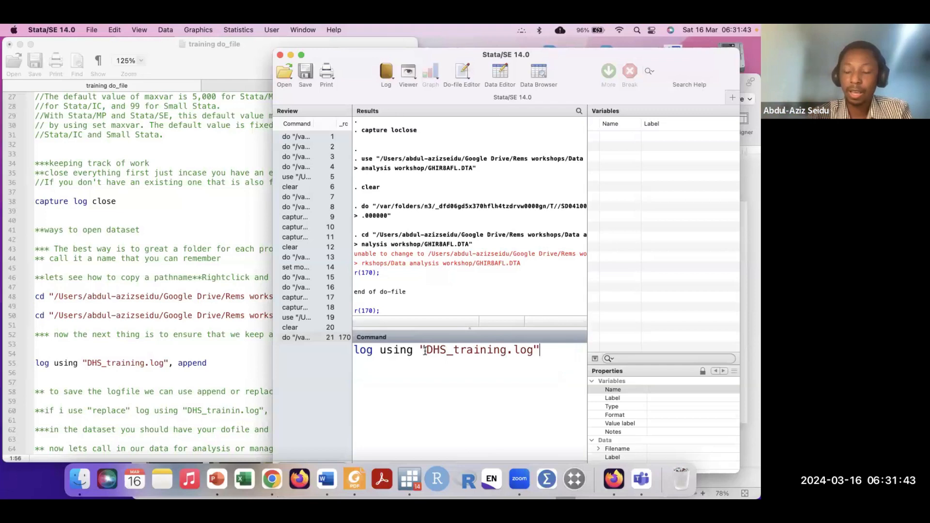
pyautogui.write(', append')
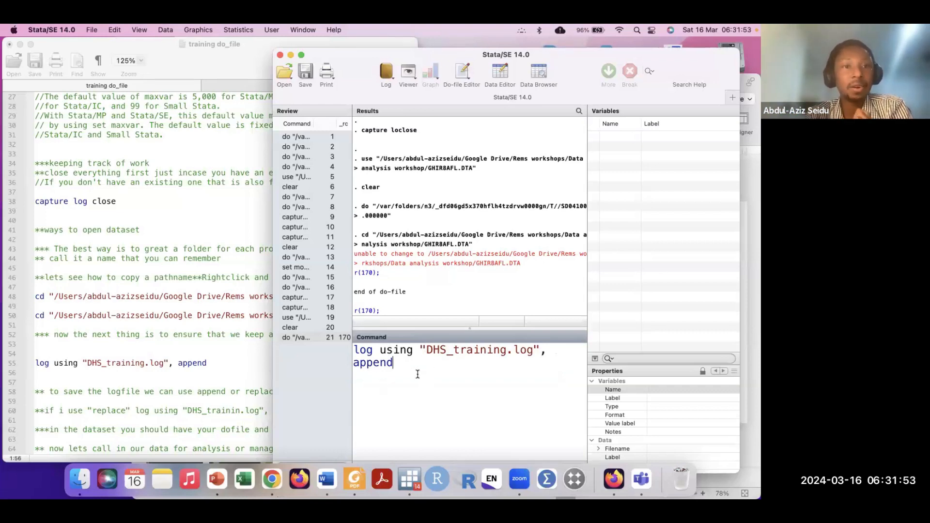
# Read the do-file comments about the append and replace options below the log using line.
pyautogui.click(192, 378)
pyautogui.scroll(-3, 258, 381)
pyautogui.scroll(-1, 258, 381)
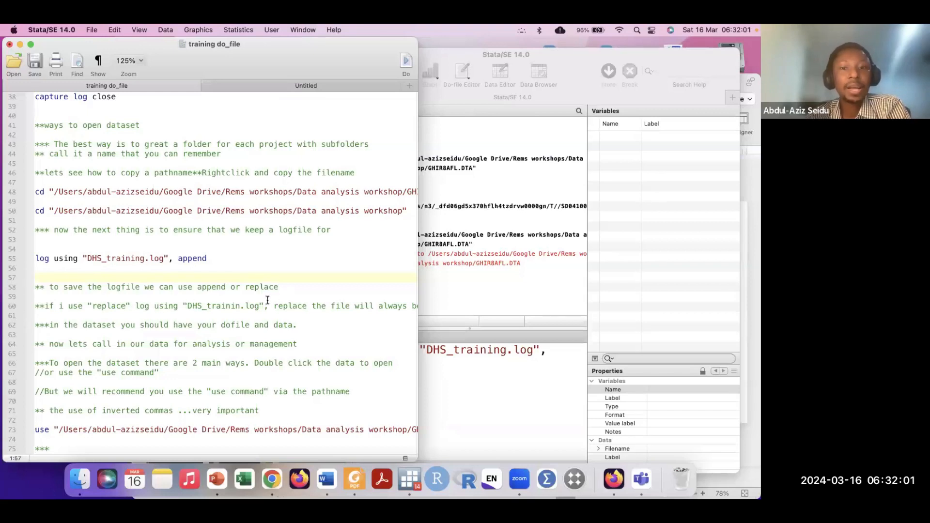
pyautogui.hscroll(1, 268, 300)
pyautogui.hscroll(5, 268, 300)
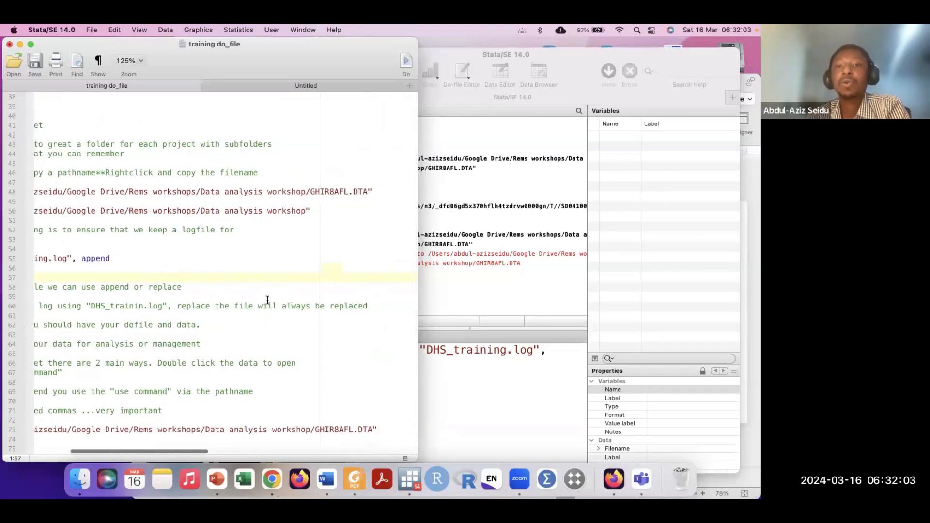
pyautogui.hscroll(-1, 268, 300)
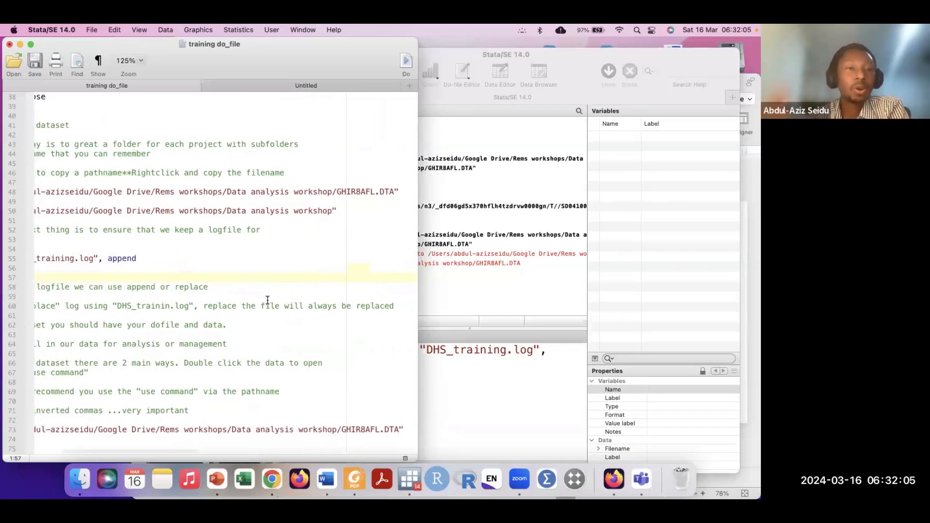
# Run the log using "DHS_training.log", append command from the Command window.
pyautogui.click(506, 362)
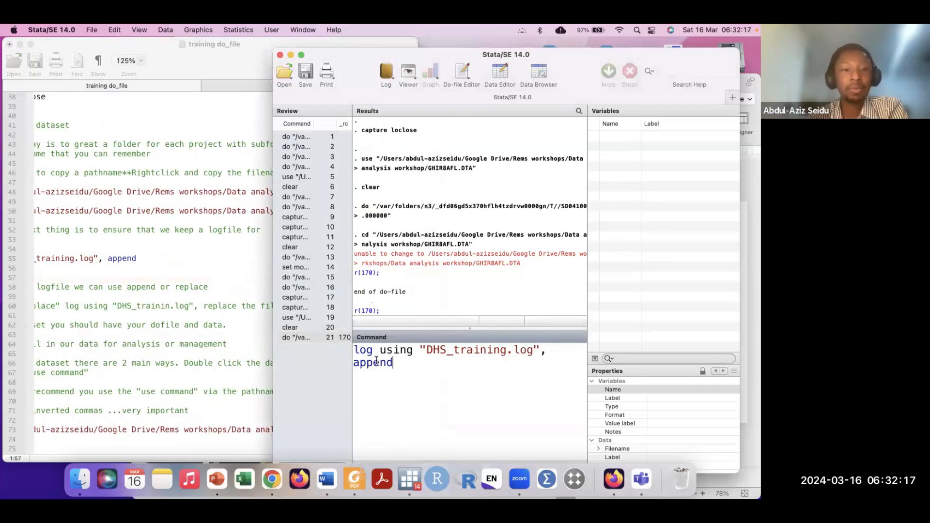
pyautogui.moveTo(398, 362); pyautogui.dragTo(353, 342)
pyautogui.click(395, 363)
pyautogui.press('Return')
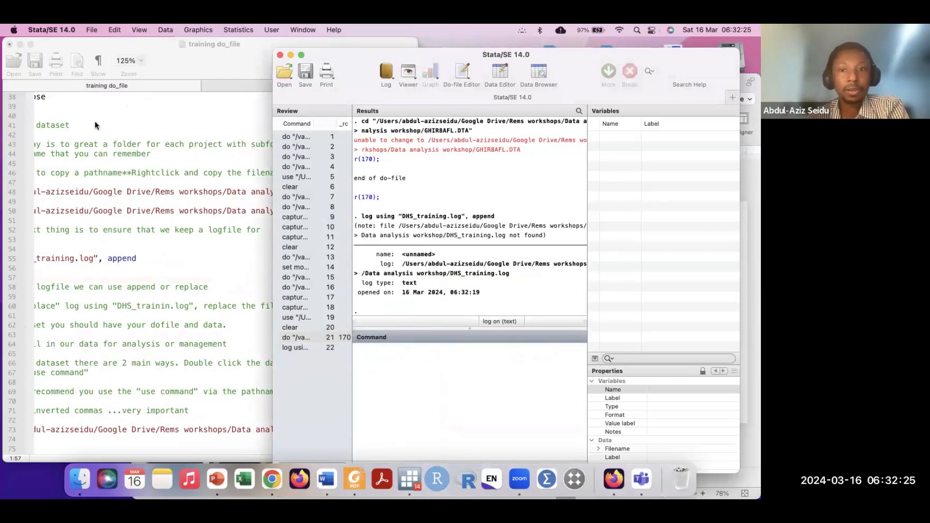
# Examine the log output in the enlarged Results window and compare it with the log using line in the do-file.
pyautogui.click(301, 55)
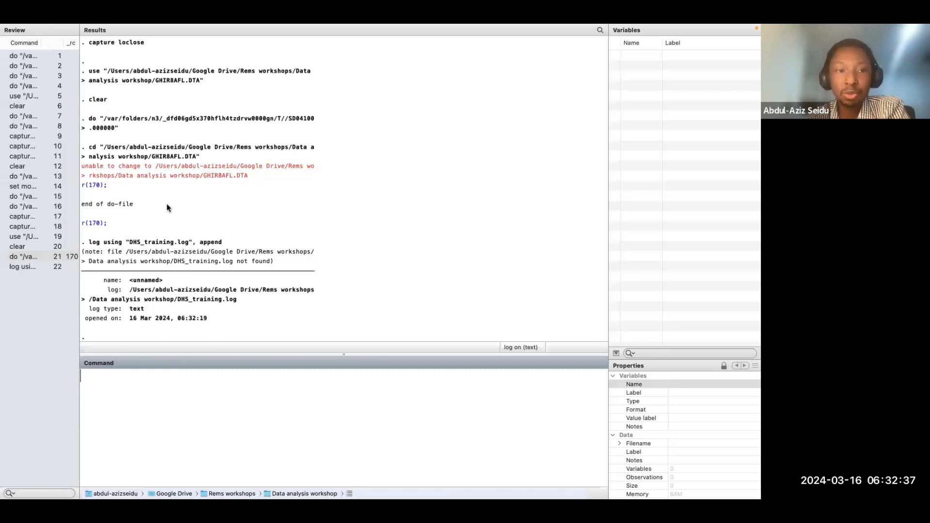
pyautogui.click(29, 44)
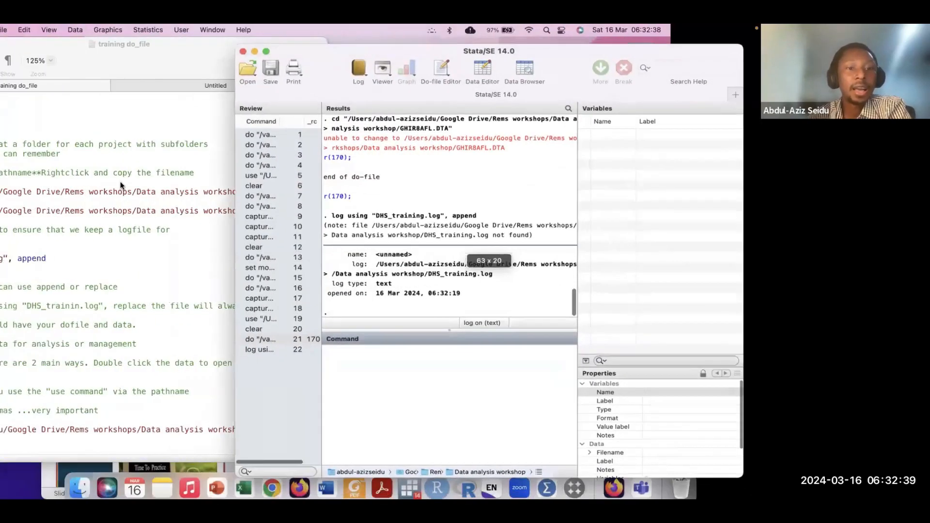
pyautogui.click(189, 281)
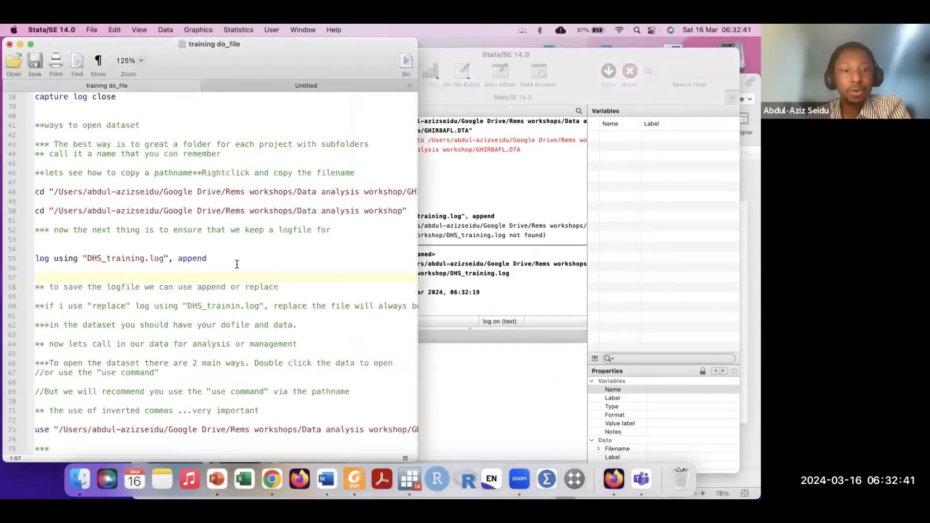
pyautogui.moveTo(221, 258); pyautogui.dragTo(18, 259)
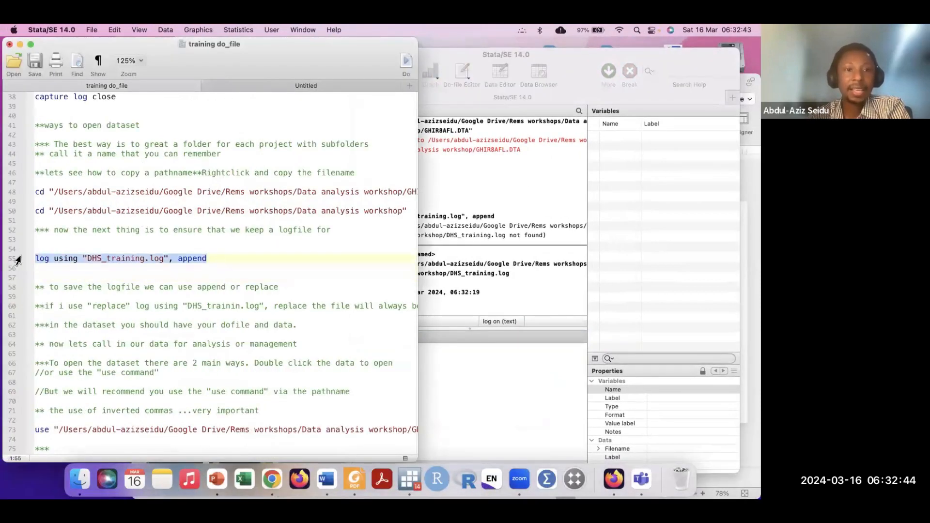
pyautogui.click(217, 266)
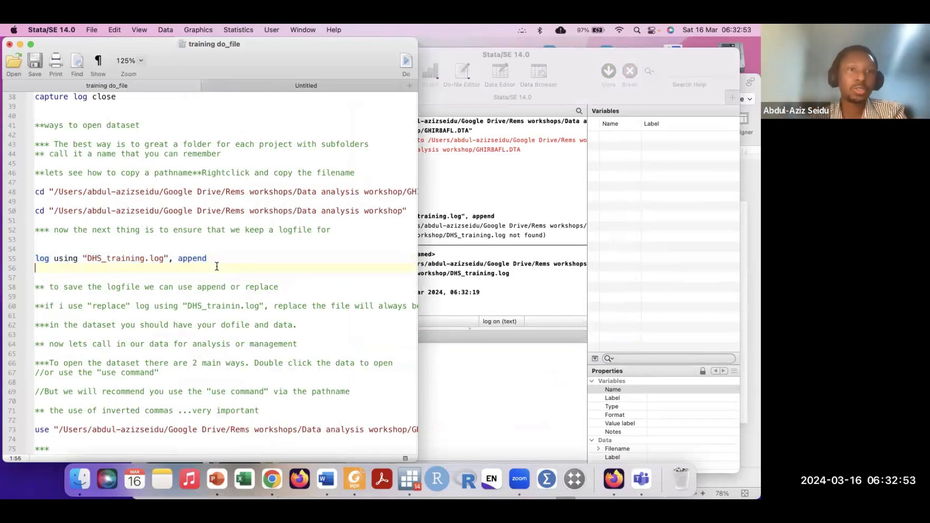
pyautogui.click(207, 258)
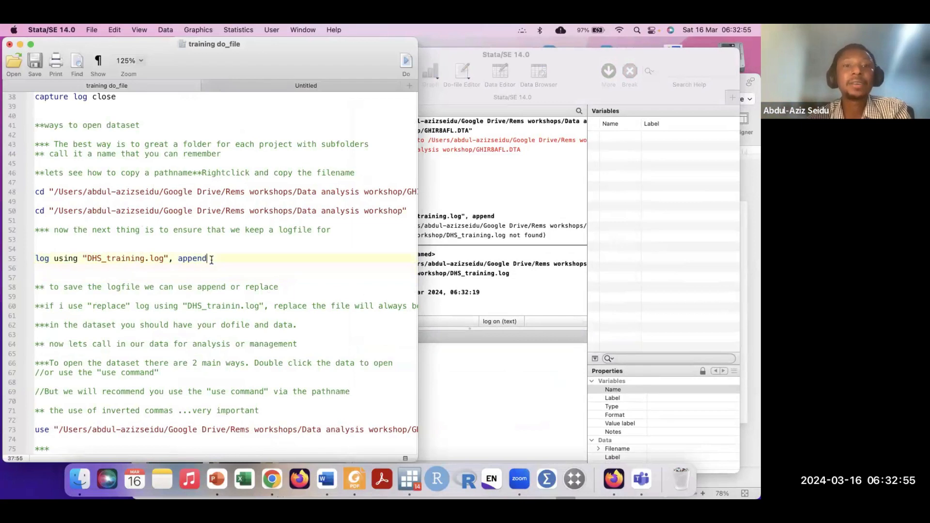
# Copy the log using "DHS_training.log", append line from the do-file into the Command window.
pyautogui.moveTo(65, 274); pyautogui.dragTo(26, 264)
pyautogui.press('super+c')
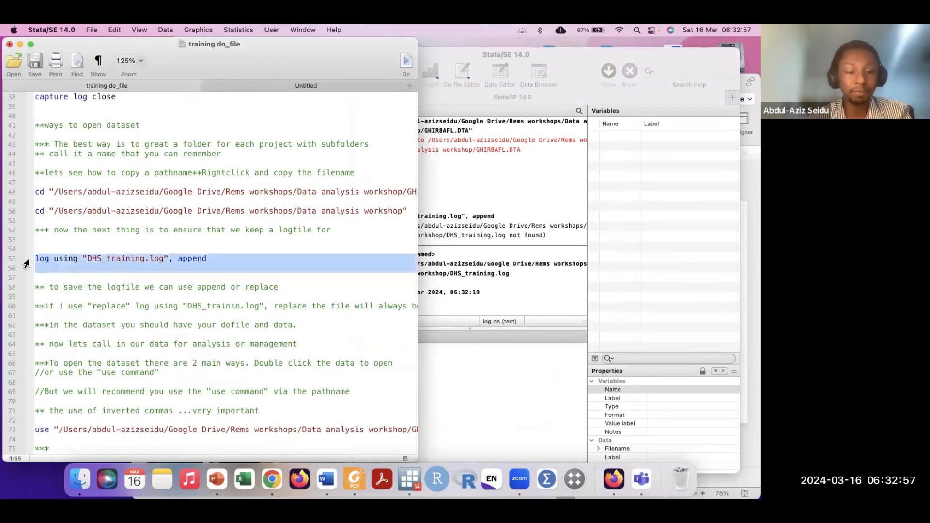
pyautogui.click(483, 377)
pyautogui.press('super+v')
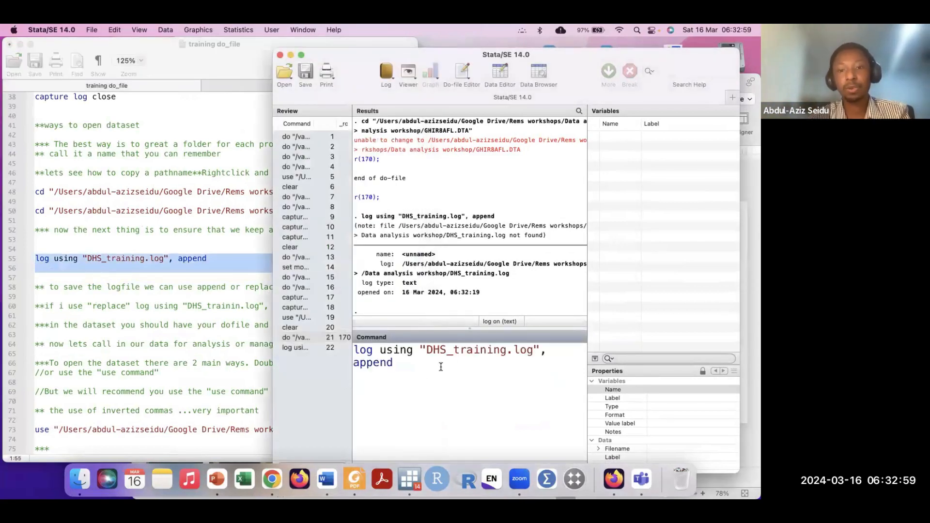
# Change the append option of the pasted log using command to replace and run the command.
pyautogui.press('BackSpace')
pyautogui.press('BackSpace')
pyautogui.press('BackSpace')
pyautogui.press('BackSpace')
pyautogui.press('BackSpace')
pyautogui.press('BackSpace')
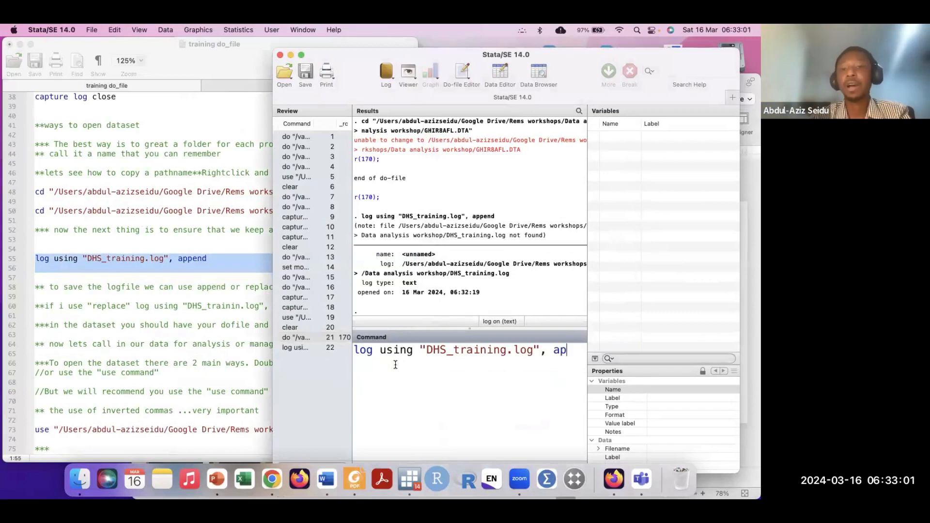
pyautogui.write('re')
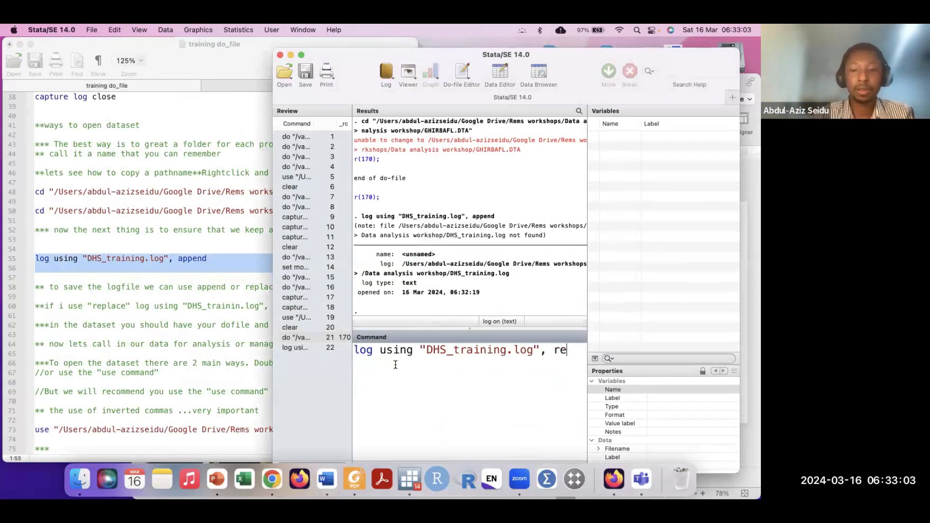
pyautogui.write('place')
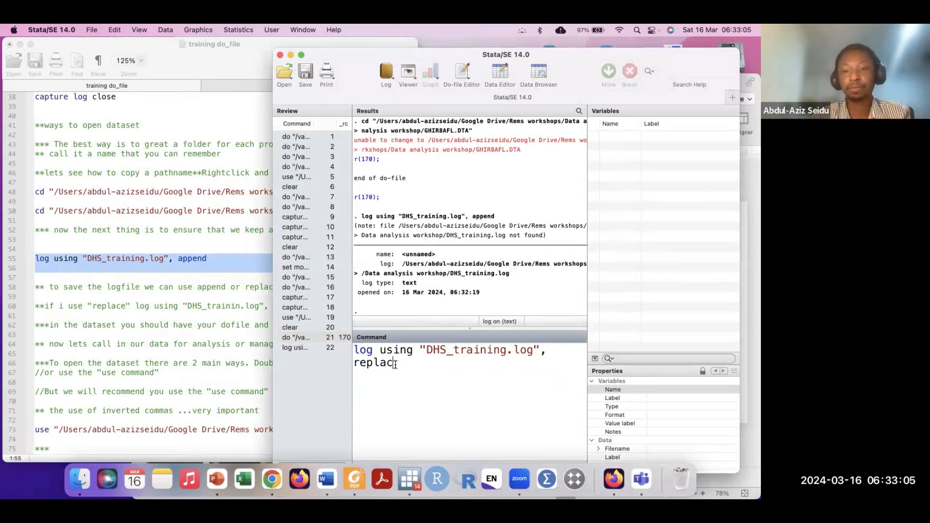
pyautogui.press('Return')
pyautogui.press('Return')
pyautogui.press('Return')
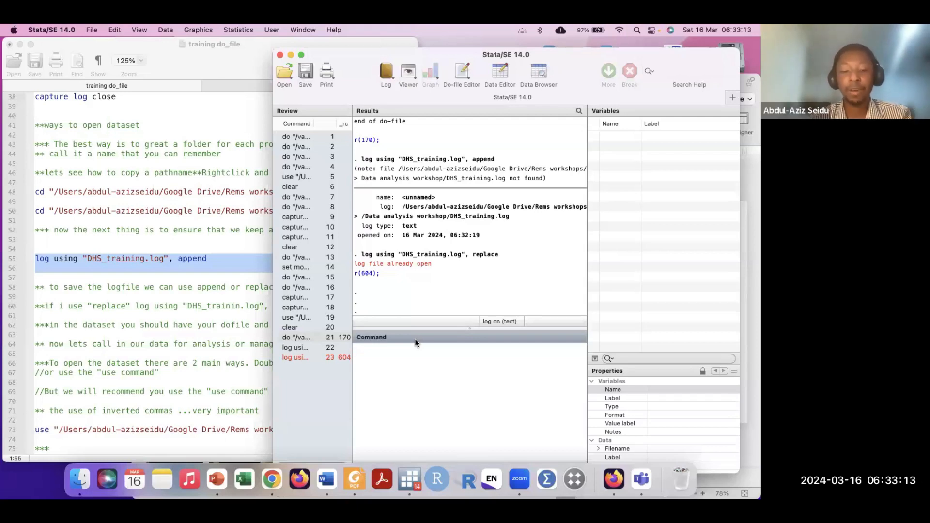
# Run capture log close from the Command window to close the open log.
pyautogui.write('capture')
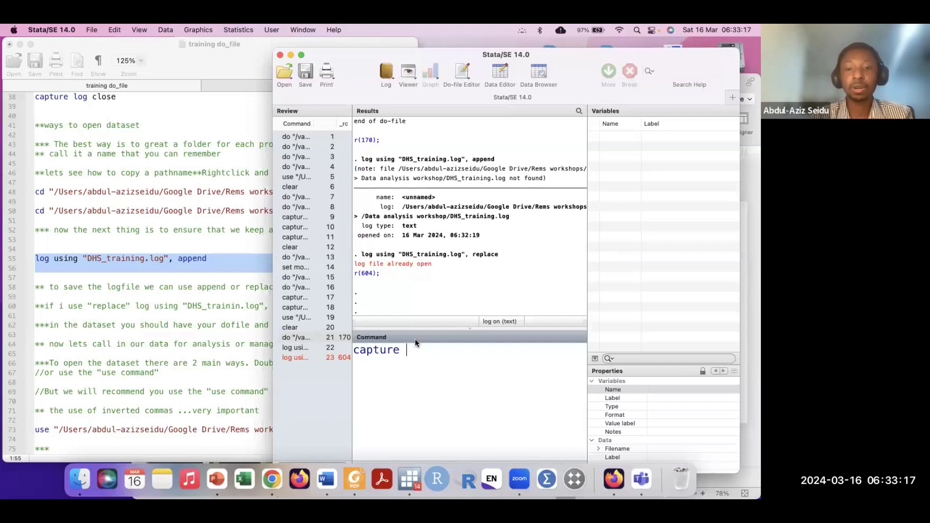
pyautogui.write(' log close')
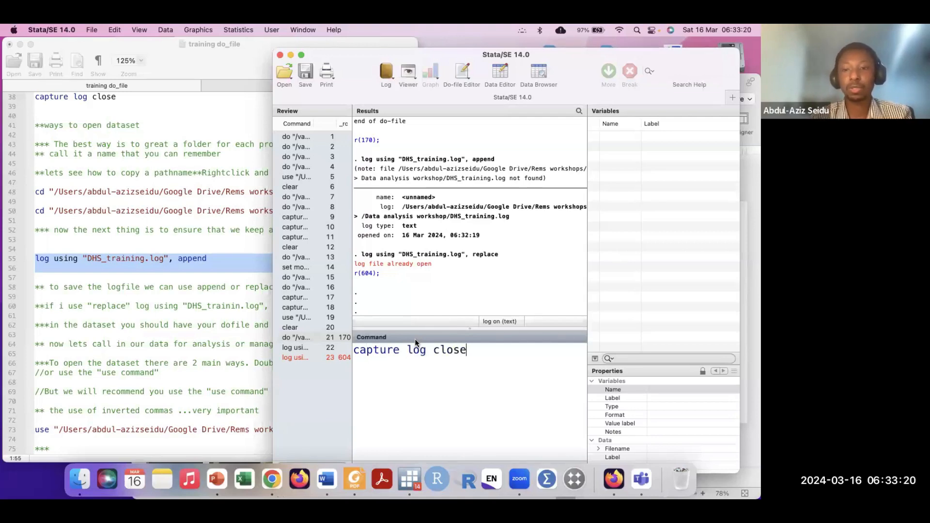
pyautogui.press('Return')
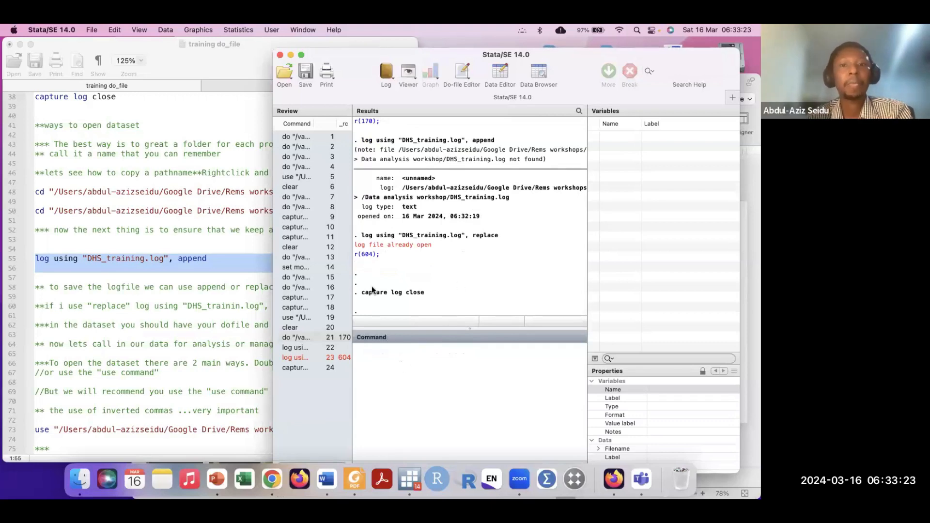
# Copy the log using "DHS_training.log", append line from the do-file into the Command window again.
pyautogui.click(111, 278)
pyautogui.moveTo(208, 259); pyautogui.dragTo(24, 260)
pyautogui.press('super+c')
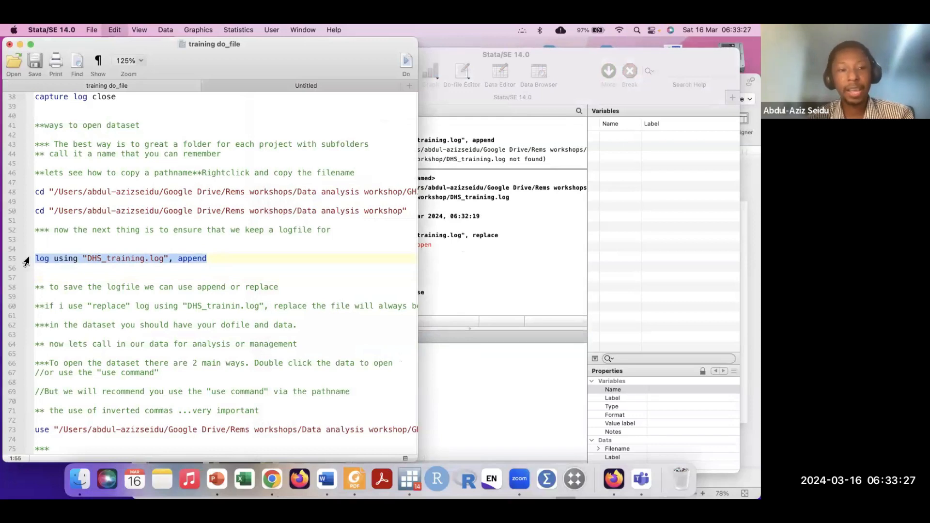
pyautogui.click(457, 369)
pyautogui.press('super+v')
# Replace append with replace in the pasted command and run log using "DHS_training.log", replace.
pyautogui.press('BackSpace')
pyautogui.press('BackSpace')
pyautogui.press('BackSpace')
pyautogui.press('BackSpace')
pyautogui.press('BackSpace')
pyautogui.press('BackSpace')
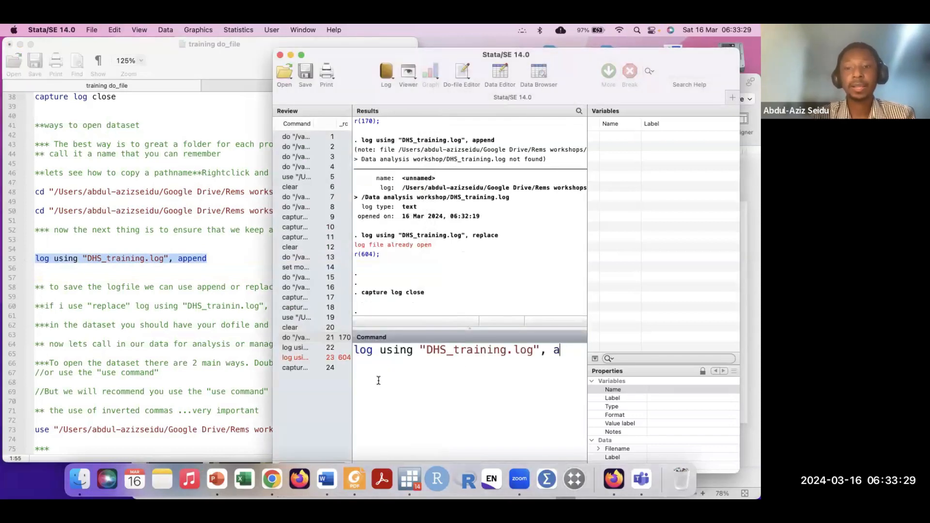
pyautogui.write('replace')
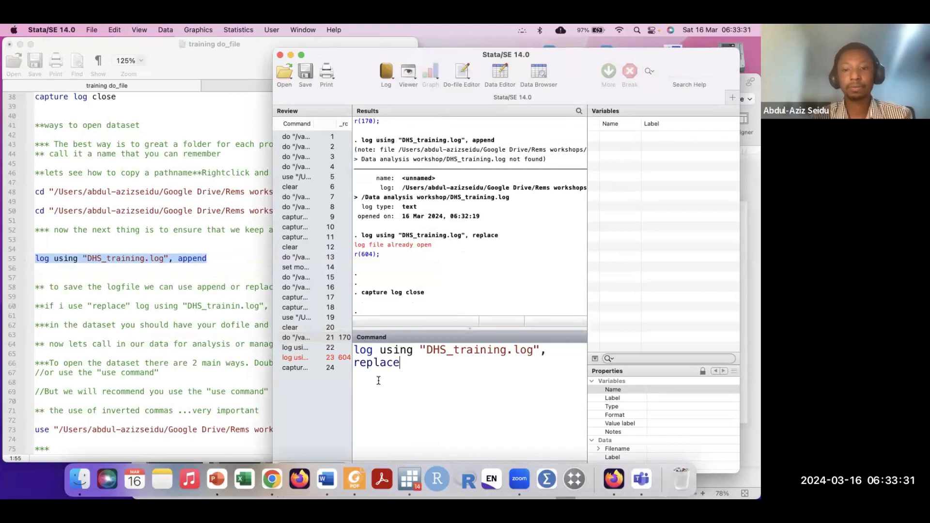
pyautogui.press('Return')
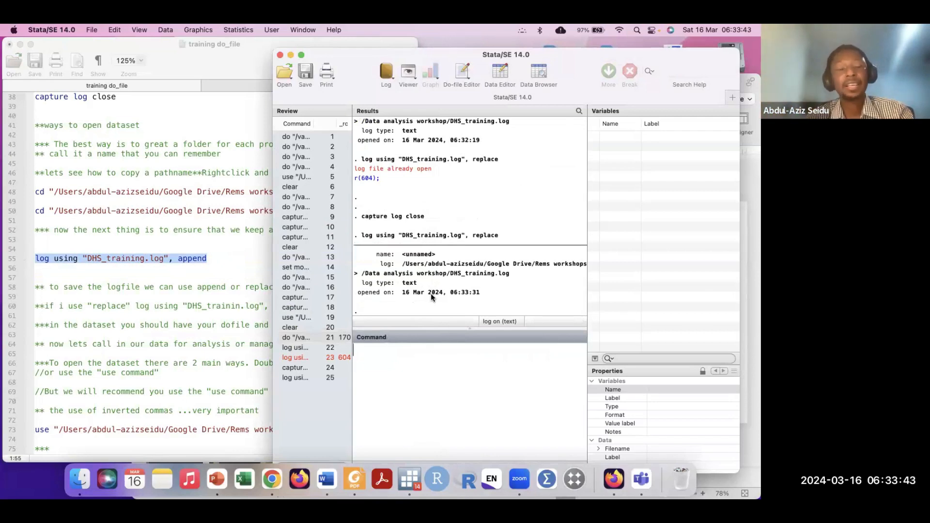
# Review the new log entry in Results and the do-file notes on append, replace and the two ways to open a dataset.
pyautogui.click(138, 271)
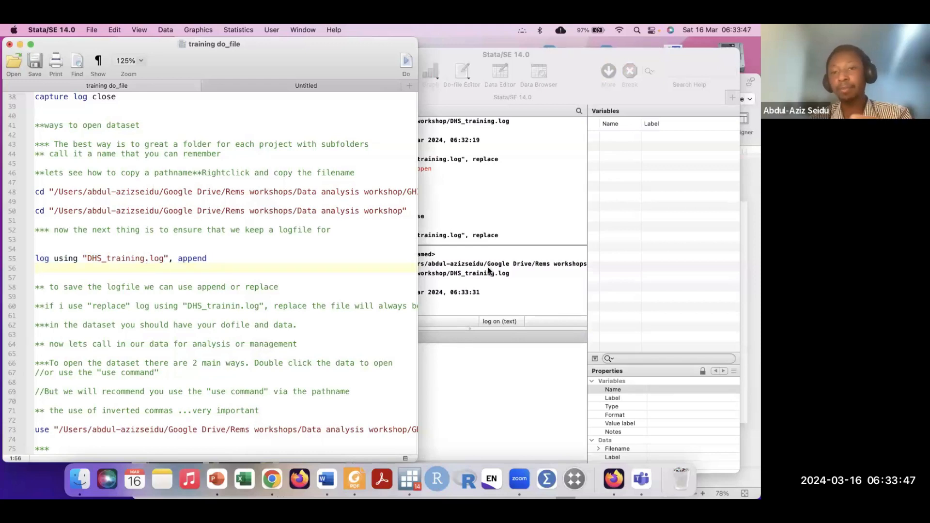
pyautogui.click(488, 287)
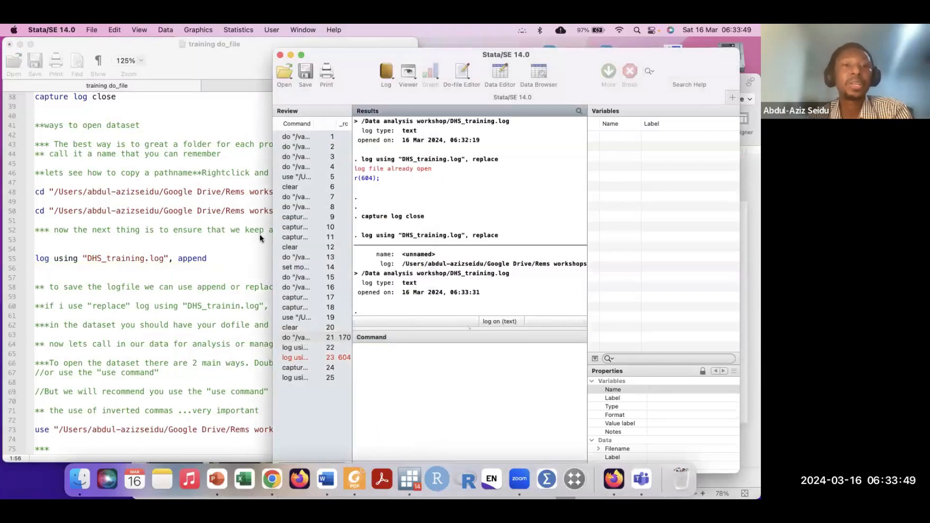
pyautogui.click(169, 220)
pyautogui.scroll(-5, 208, 335)
pyautogui.scroll(2, 209, 334)
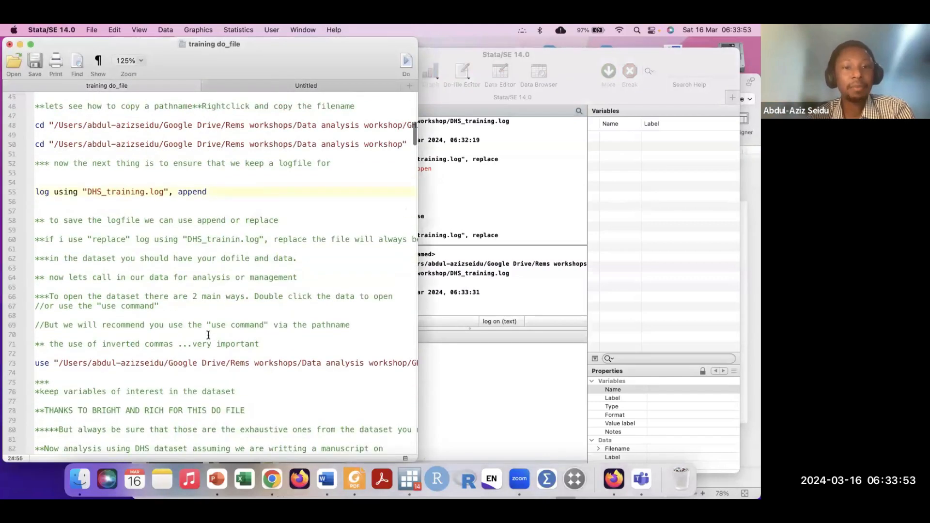
pyautogui.scroll(2, 208, 335)
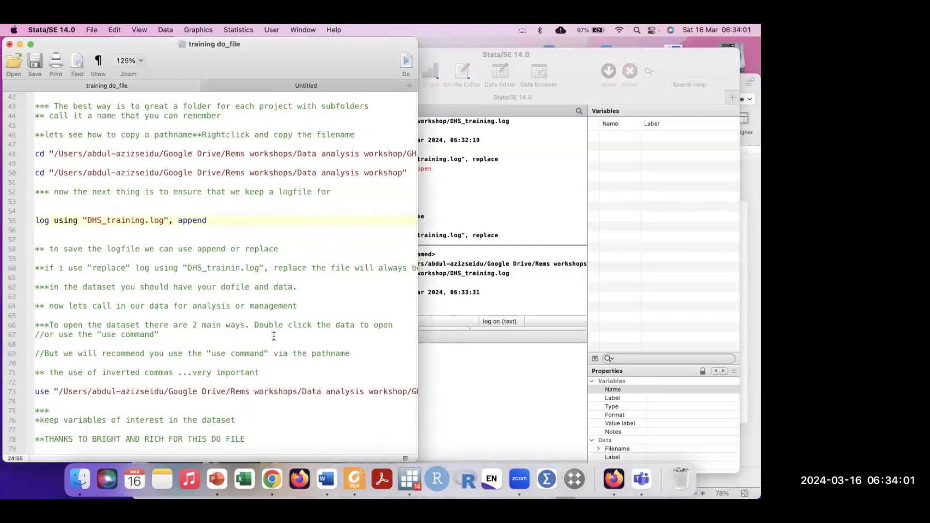
pyautogui.scroll(-2, 272, 336)
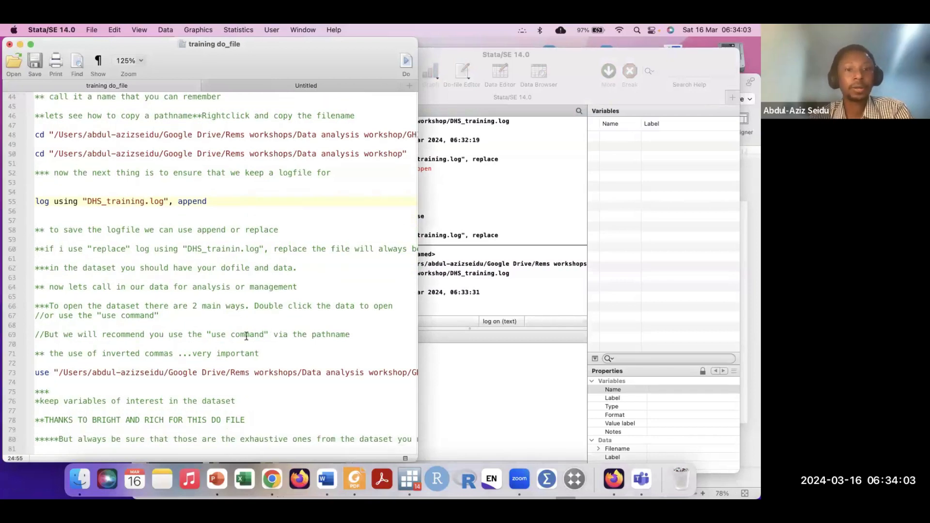
pyautogui.scroll(-2, 210, 303)
pyautogui.scroll(-2, 211, 303)
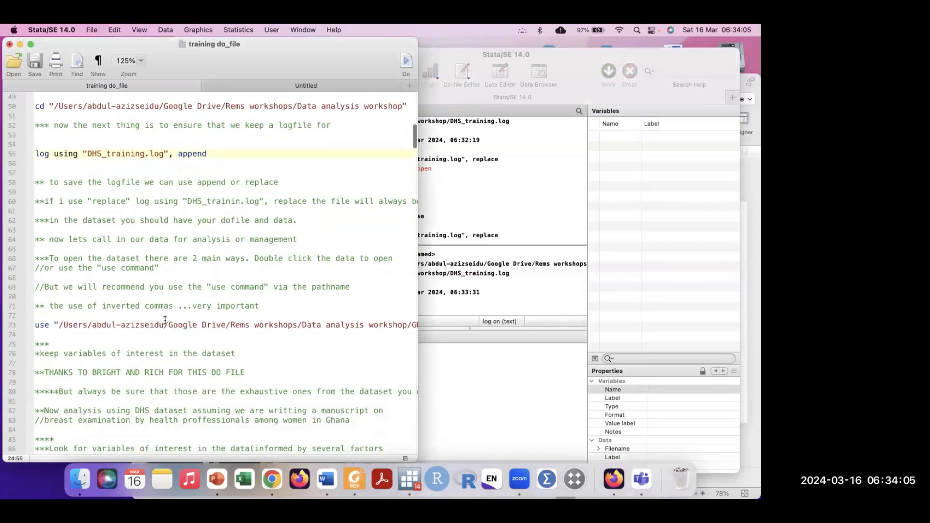
pyautogui.click(269, 305)
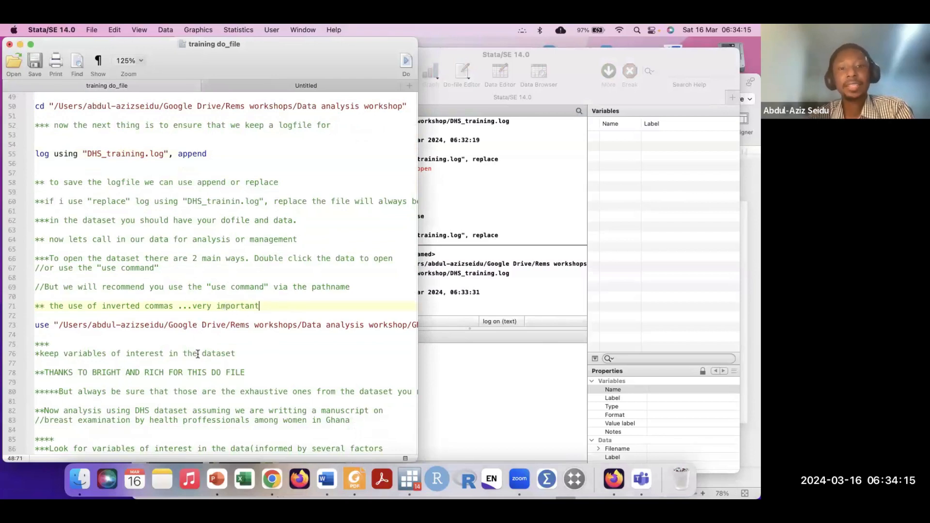
pyautogui.scroll(1, 281, 288)
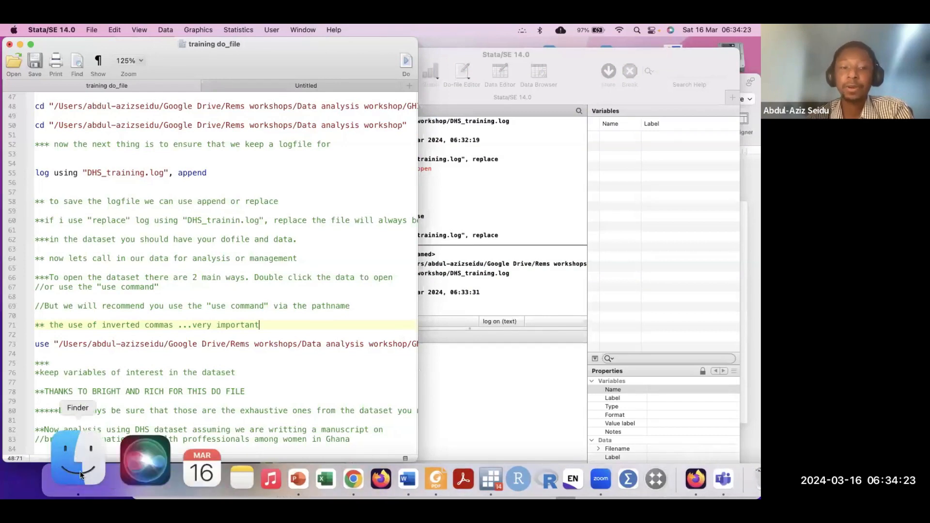
pyautogui.scroll(-2, 239, 328)
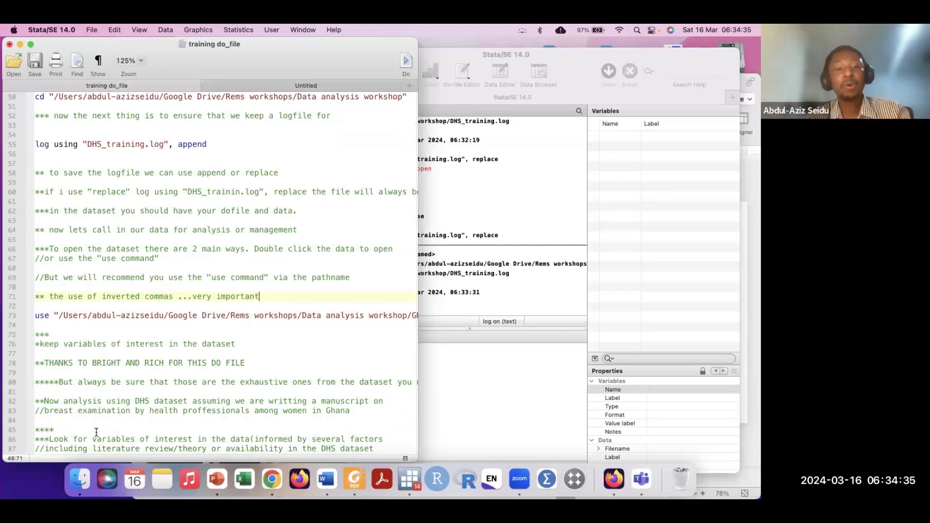
# Switch to Finder and copy the pathname of GHIR8AFL.DTA in the Data analysis workshop folder.
pyautogui.click(79, 463)
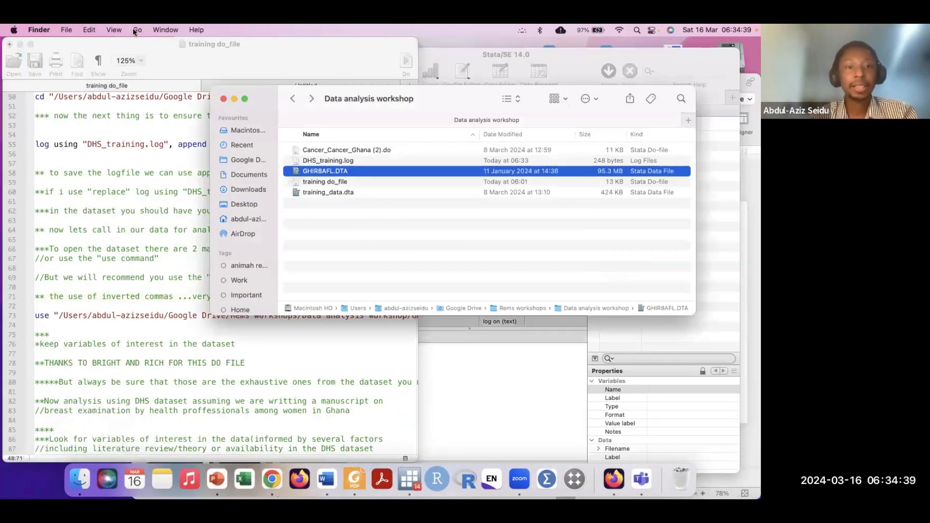
pyautogui.click(476, 375)
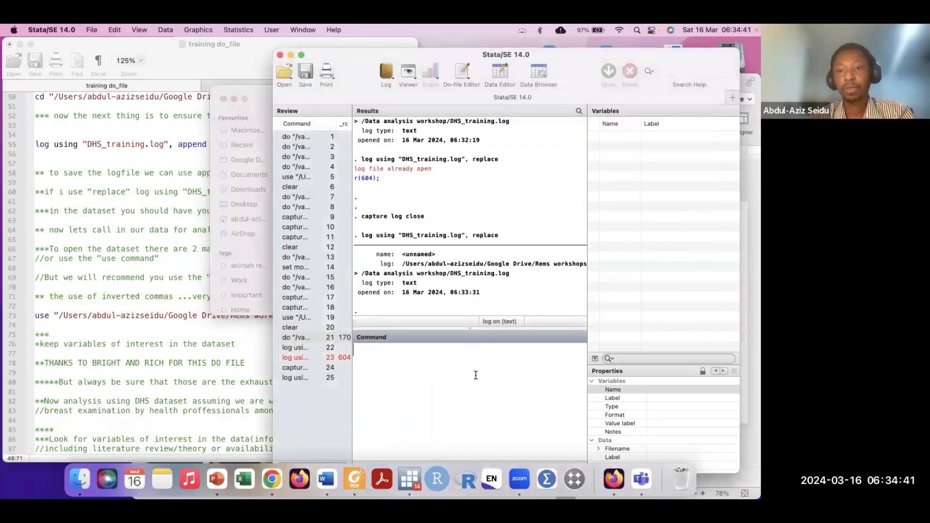
pyautogui.click(74, 479)
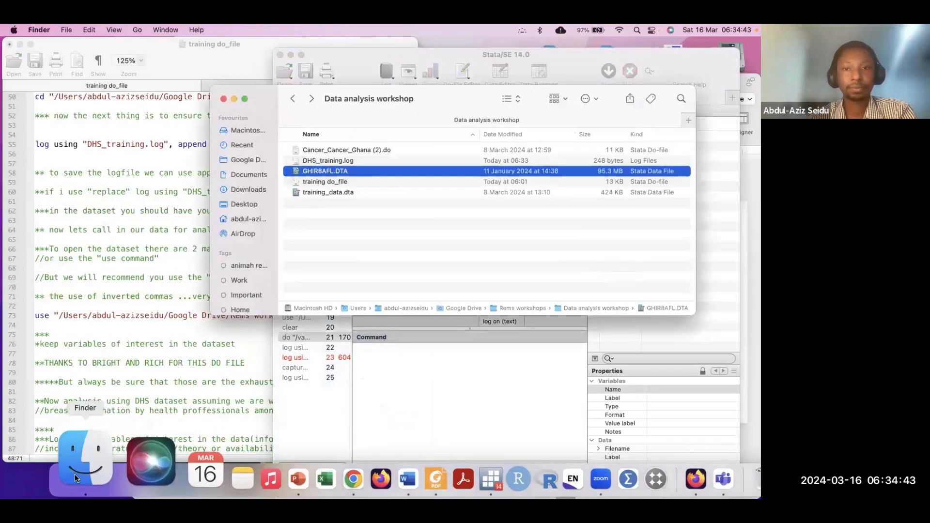
pyautogui.click(359, 228)
pyautogui.click(348, 171)
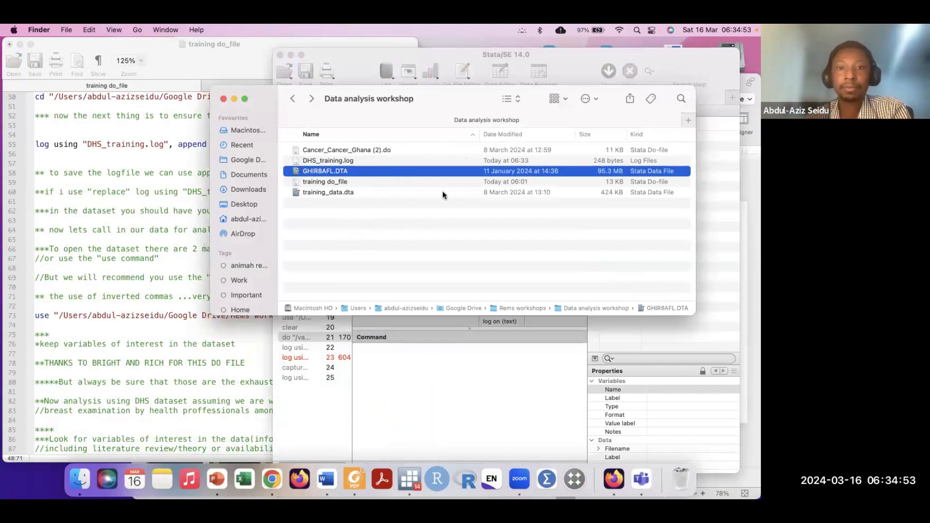
pyautogui.click(378, 181)
pyautogui.click(361, 168)
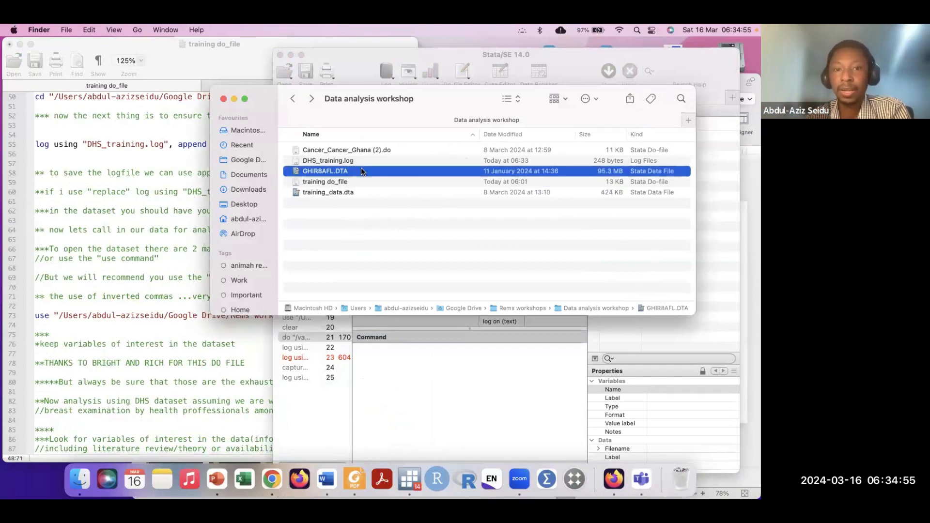
pyautogui.rightClick(664, 308)
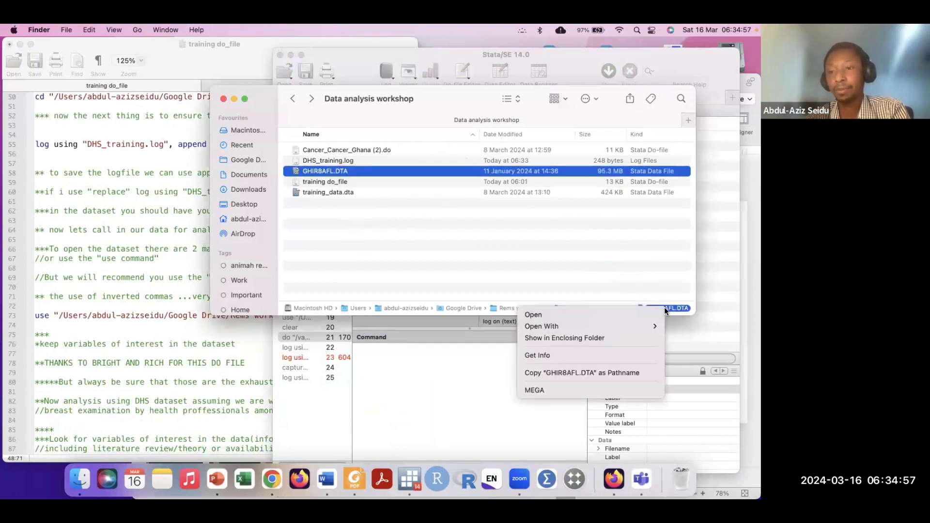
pyautogui.click(532, 374)
# Insert two blank lines below the use command on line 73 of the training do-file.
pyautogui.click(111, 339)
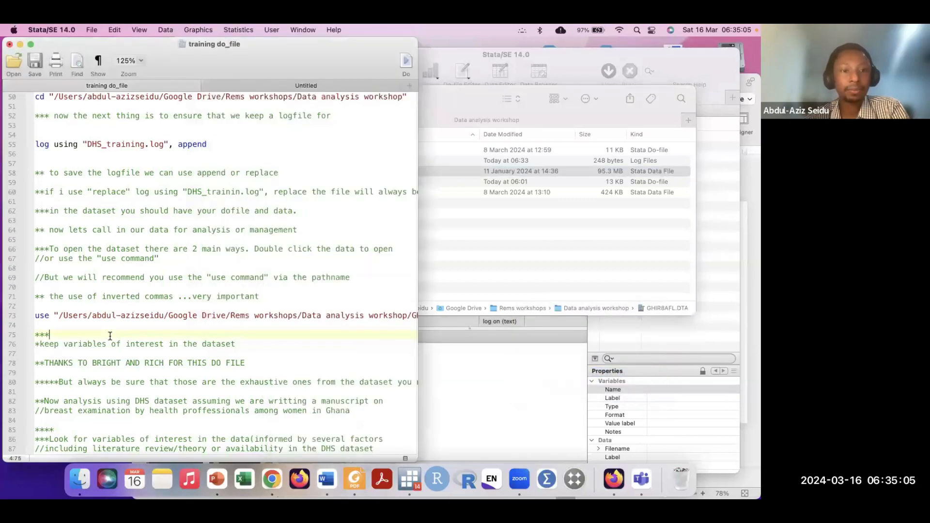
pyautogui.scroll(-1, 116, 355)
pyautogui.scroll(-3, 117, 355)
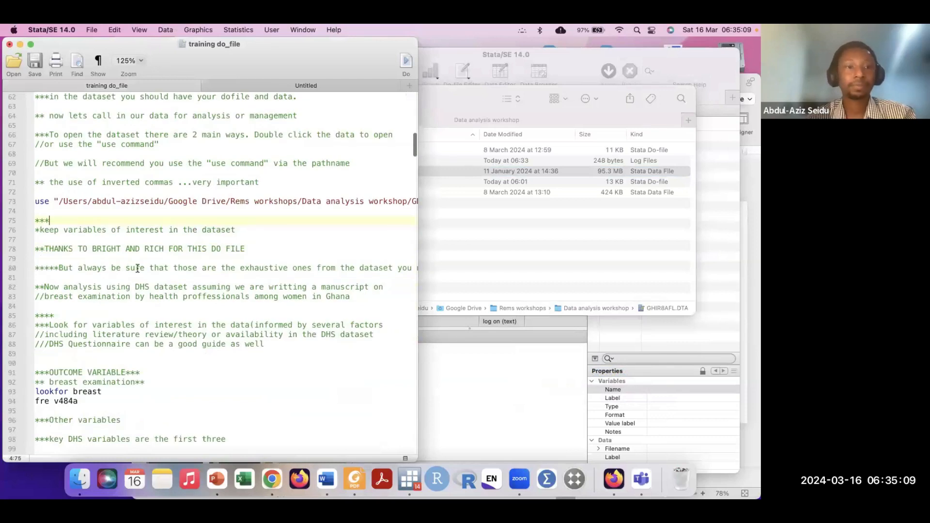
pyautogui.click(42, 214)
pyautogui.press('Return')
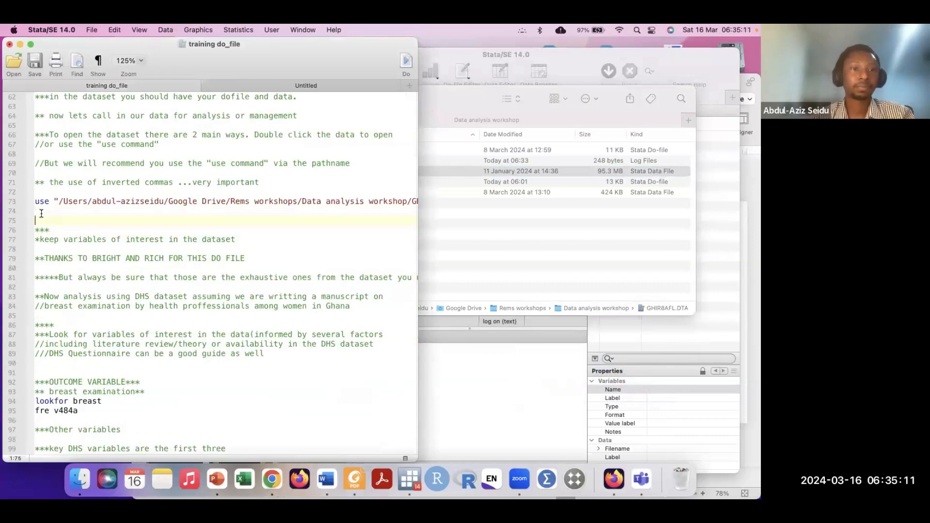
pyautogui.press('Return')
pyautogui.click(39, 215)
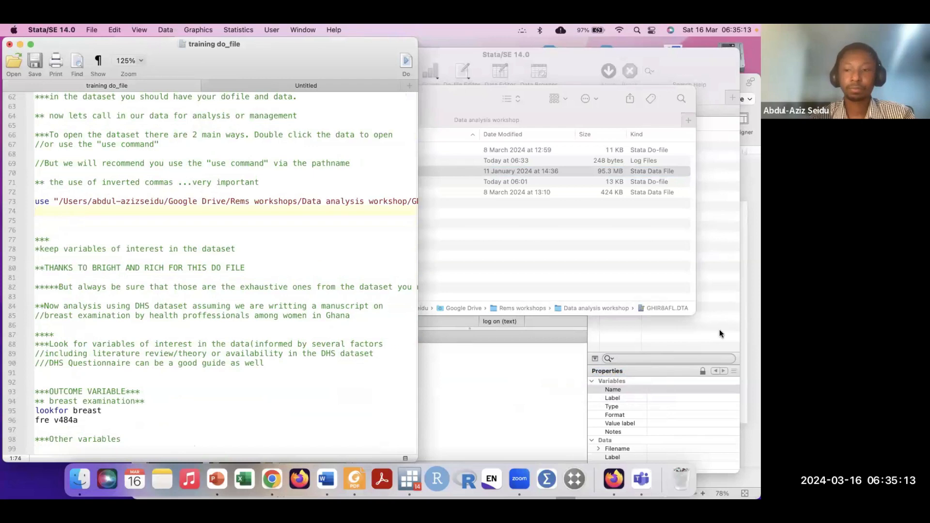
# Open GHIR8AFL.DTA directly from the Data analysis workshop folder in Finder and look through its variable list.
pyautogui.click(597, 274)
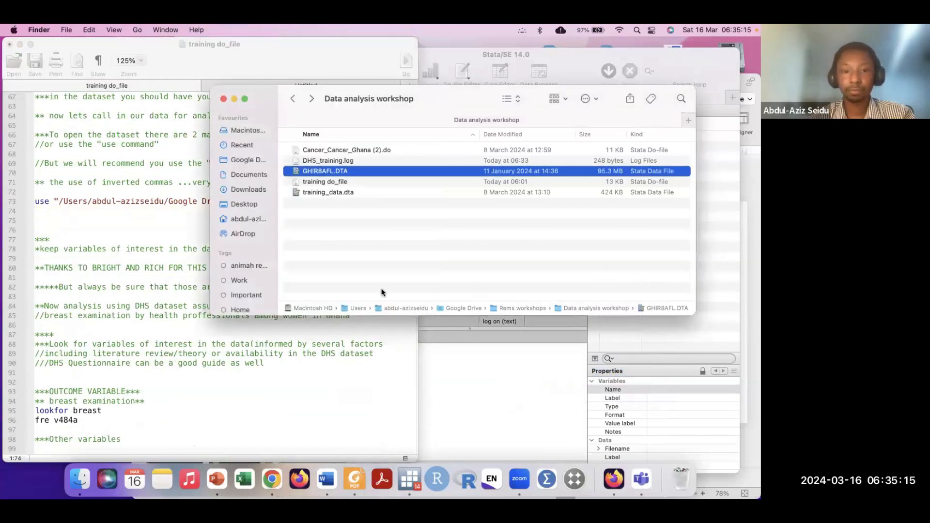
pyautogui.rightClick(667, 308)
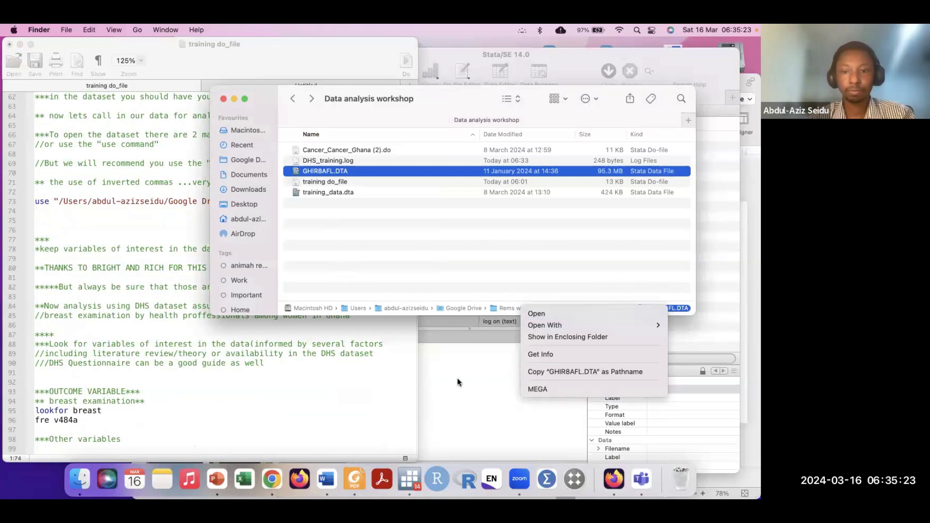
pyautogui.click(394, 172)
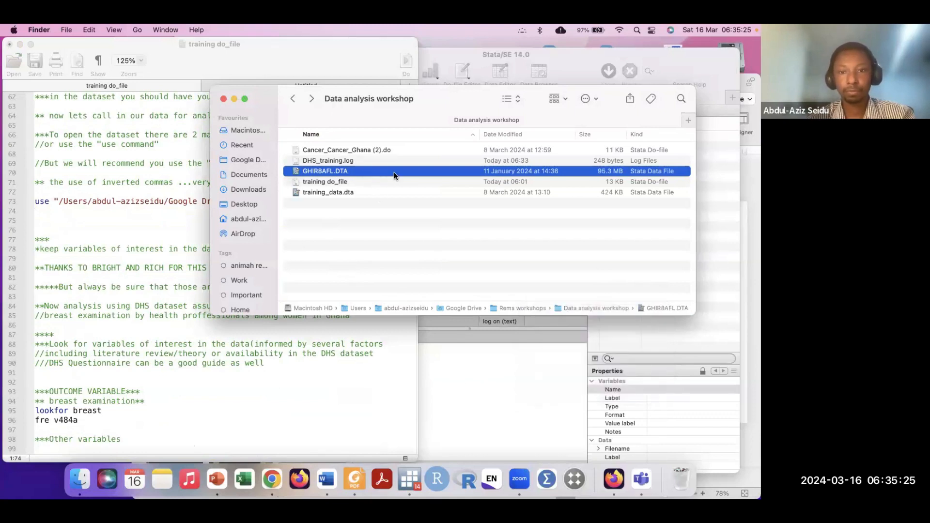
pyautogui.doubleClick(394, 172)
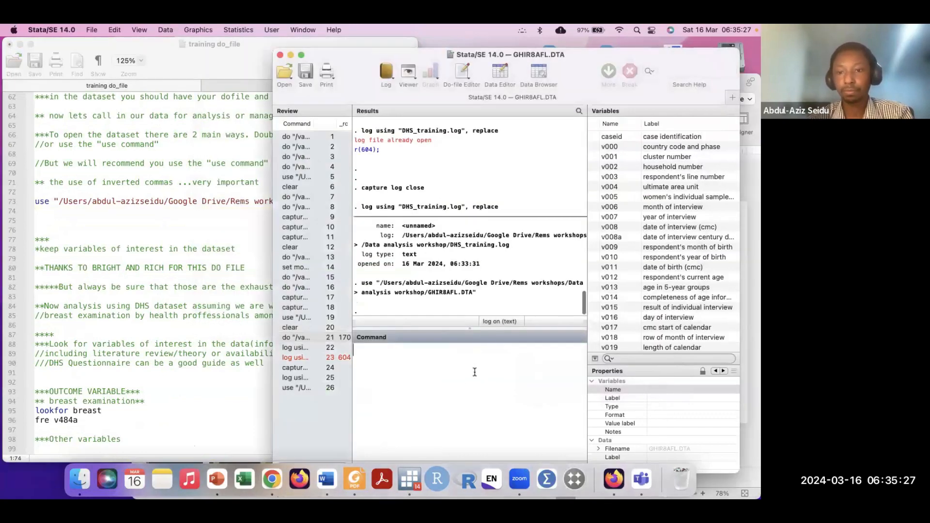
pyautogui.scroll(-15, 671, 249)
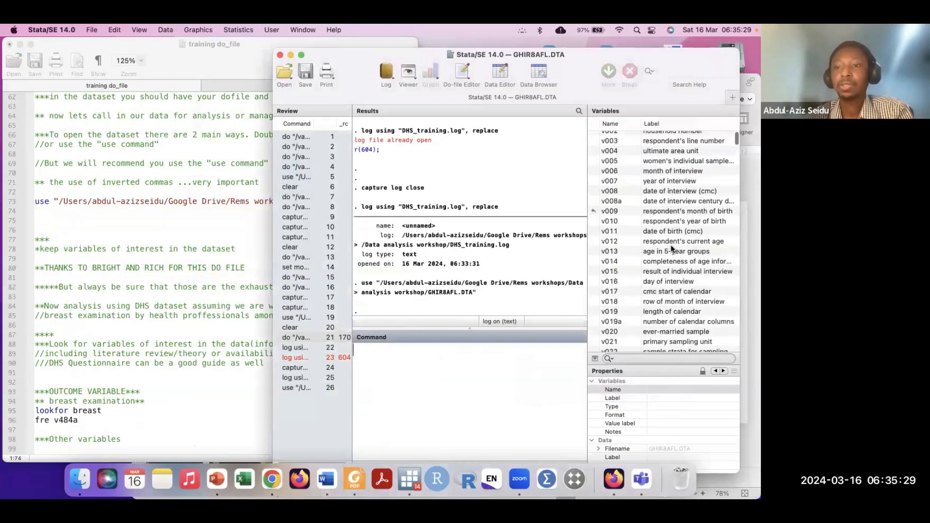
pyautogui.scroll(-3, 672, 248)
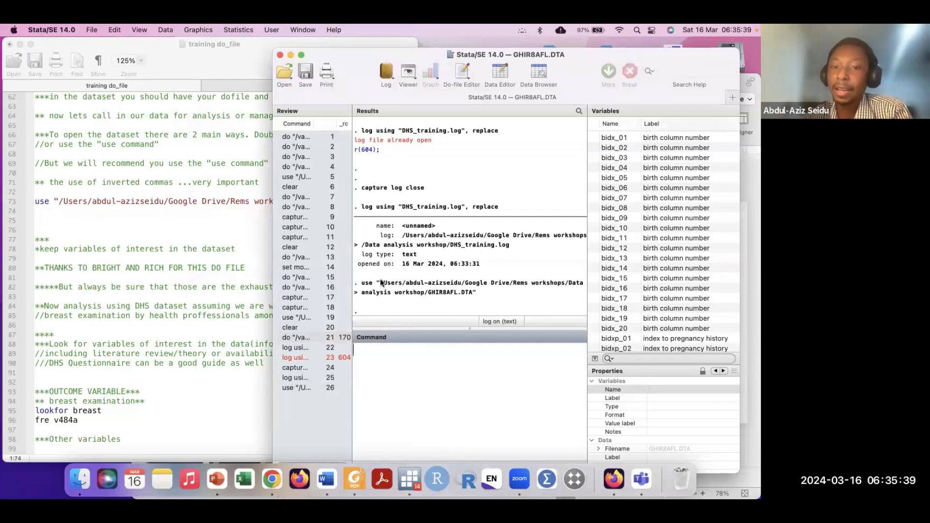
# Copy the quoted GHIR8AFL.DTA pathname from the use command in Results and paste it below line 75 of the training do-file.
pyautogui.moveTo(378, 283); pyautogui.dragTo(474, 293)
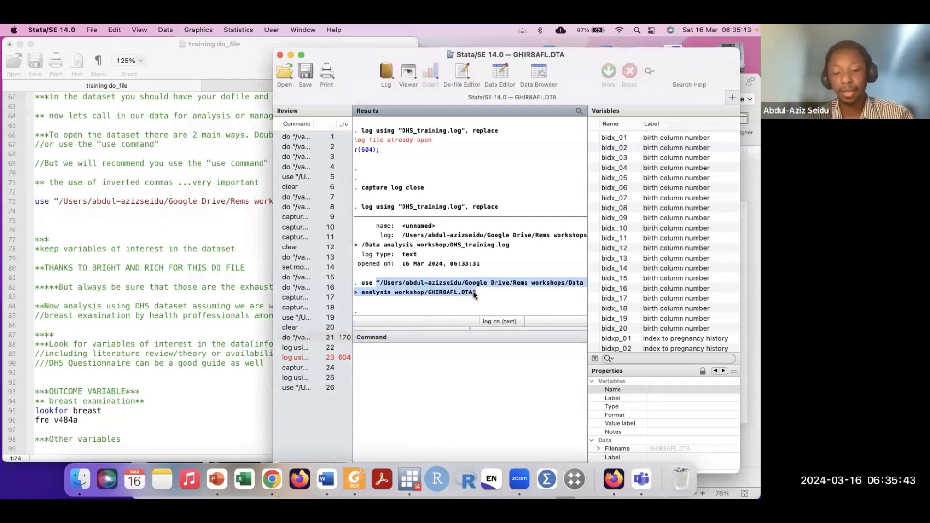
pyautogui.click(185, 320)
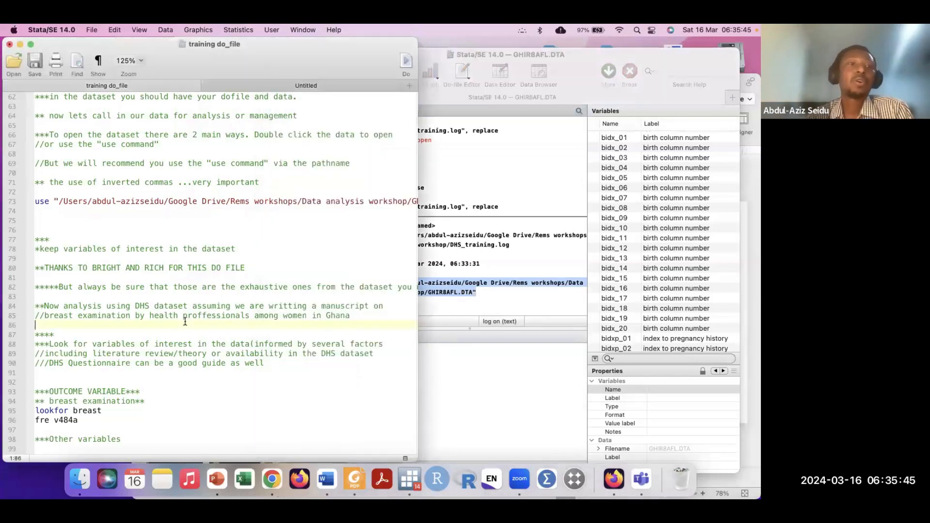
pyautogui.click(92, 224)
pyautogui.write('use')
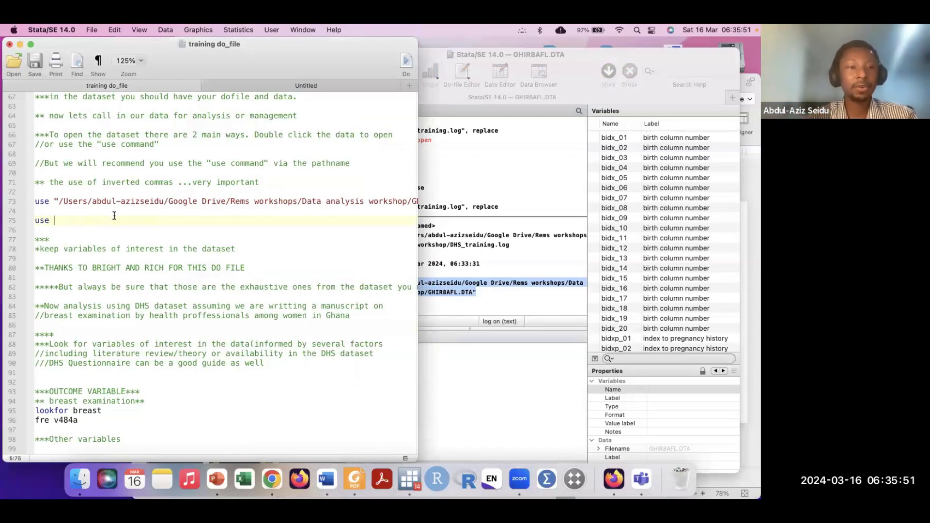
pyautogui.press('BackSpace')
pyautogui.press('BackSpace')
pyautogui.press('BackSpace')
pyautogui.press('Return')
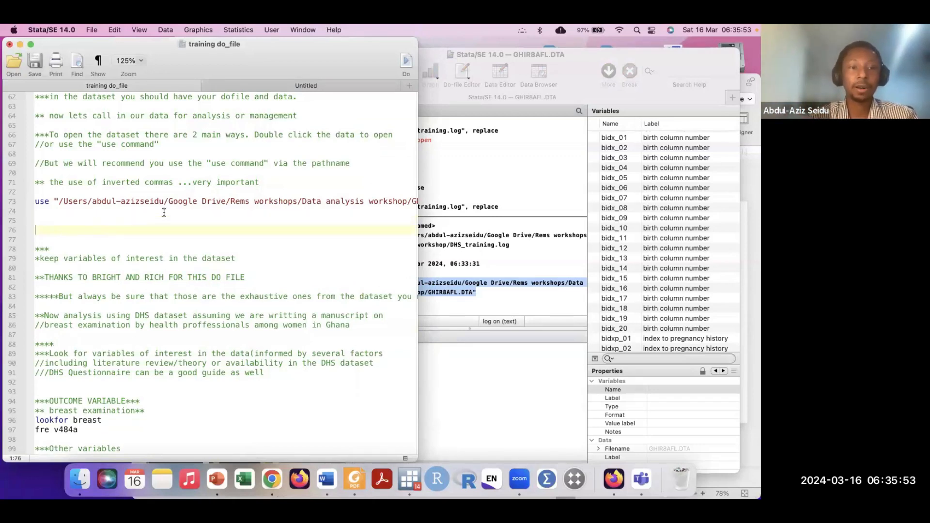
pyautogui.press('super+v')
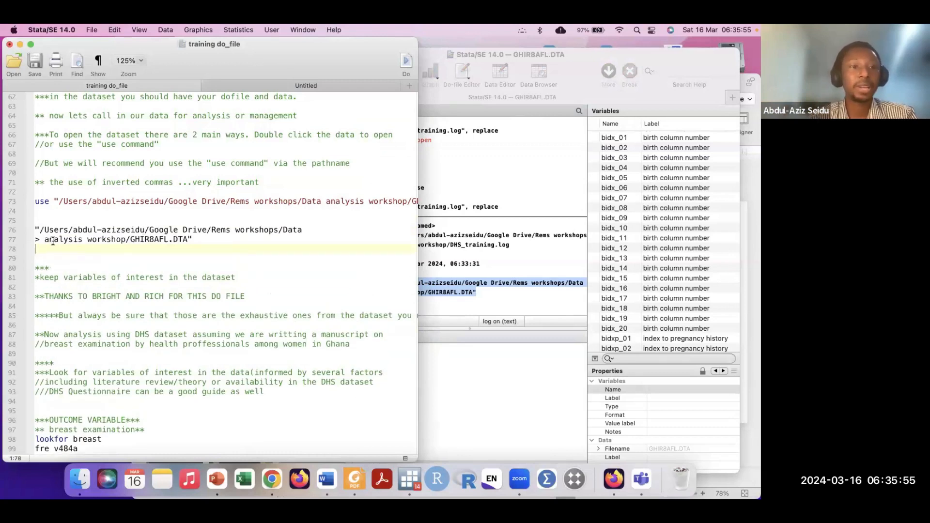
# Start a new use command with an opening quotation mark on line 75 and paste the copied pathname after it.
pyautogui.click(53, 214)
pyautogui.press('Return')
pyautogui.write('use')
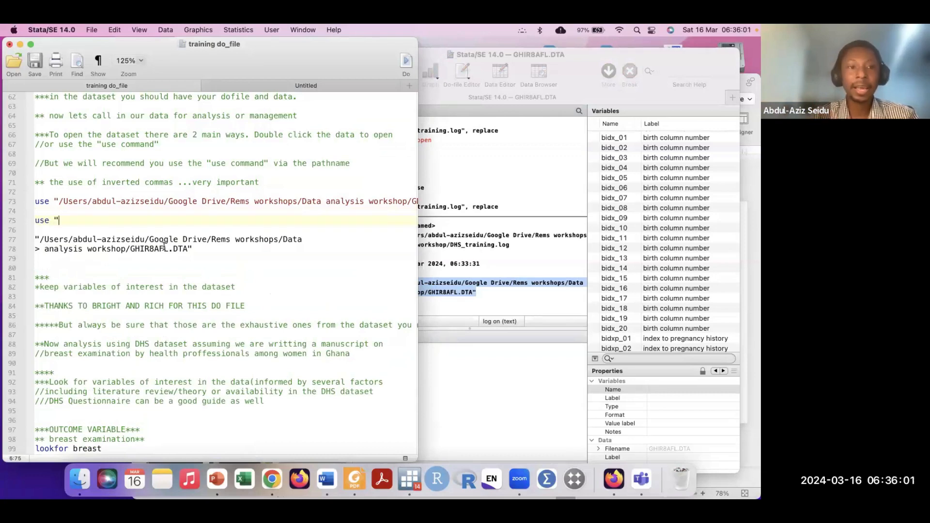
pyautogui.hscroll(1, 247, 219)
pyautogui.hscroll(3, 247, 219)
pyautogui.hscroll(-5, 245, 218)
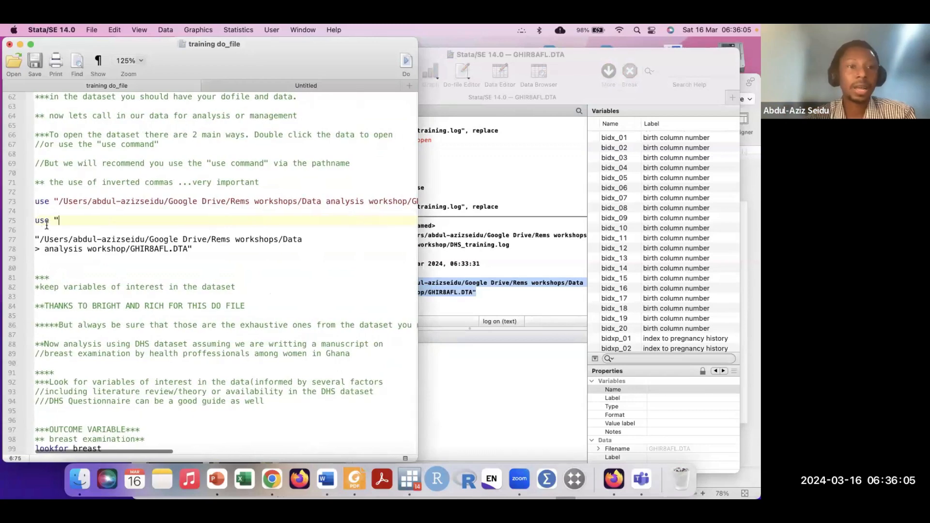
pyautogui.press('super+v')
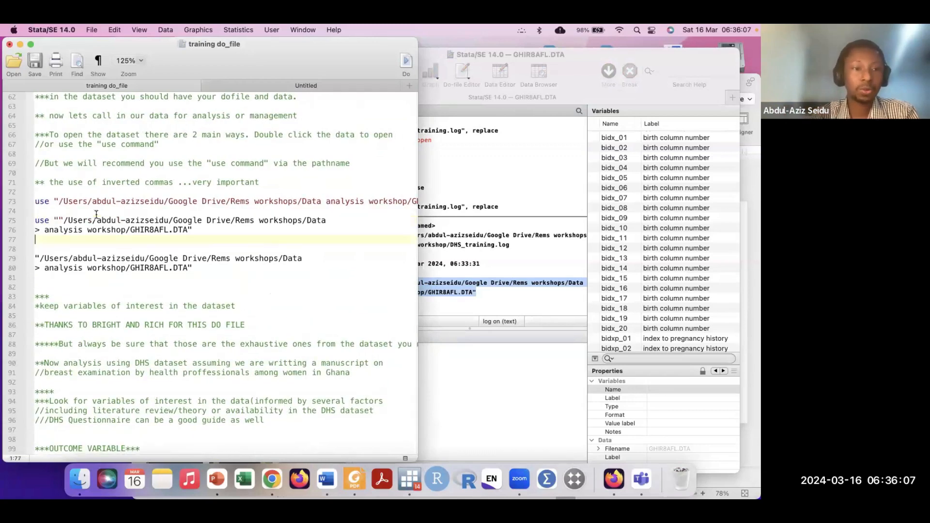
# Enlarge the do-file, join the separately pasted pathname on lines 79-80 into one line without the > sign, and put use before it.
pyautogui.click(30, 44)
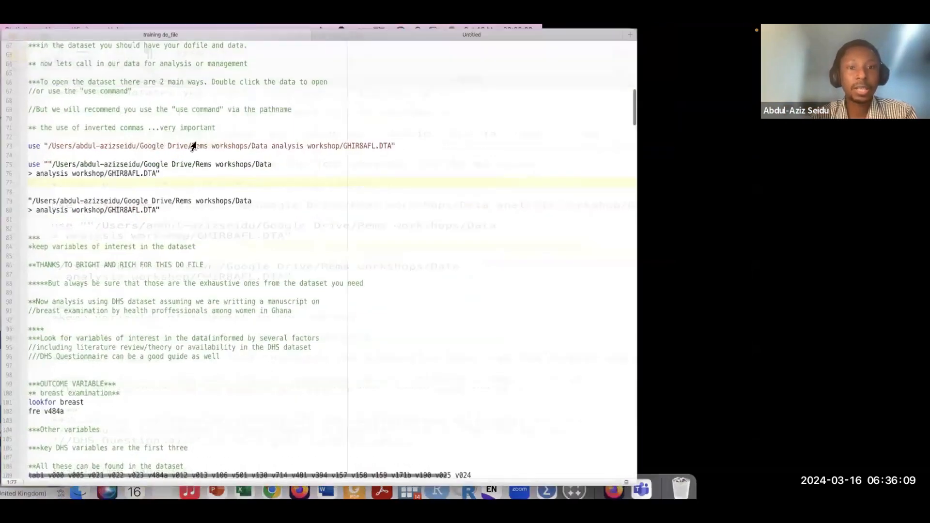
pyautogui.click(38, 212)
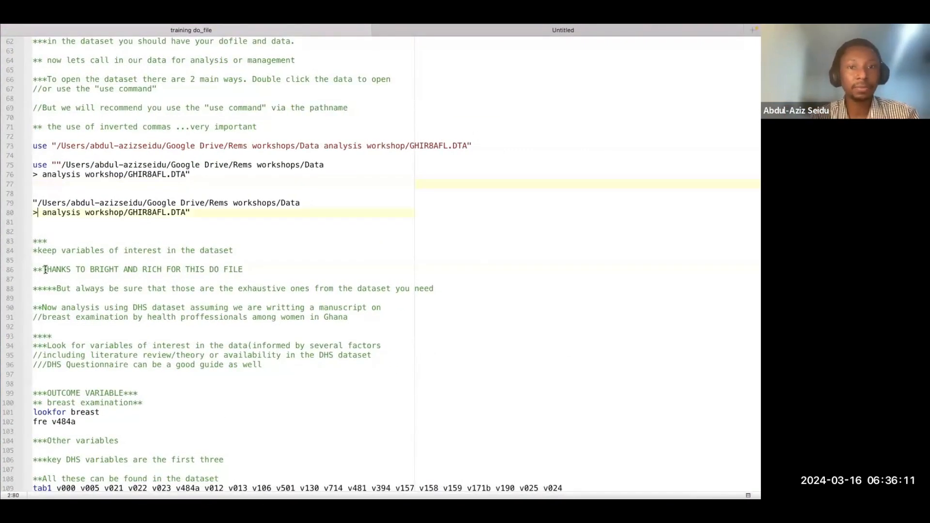
pyautogui.press('BackSpace')
pyautogui.press('BackSpace')
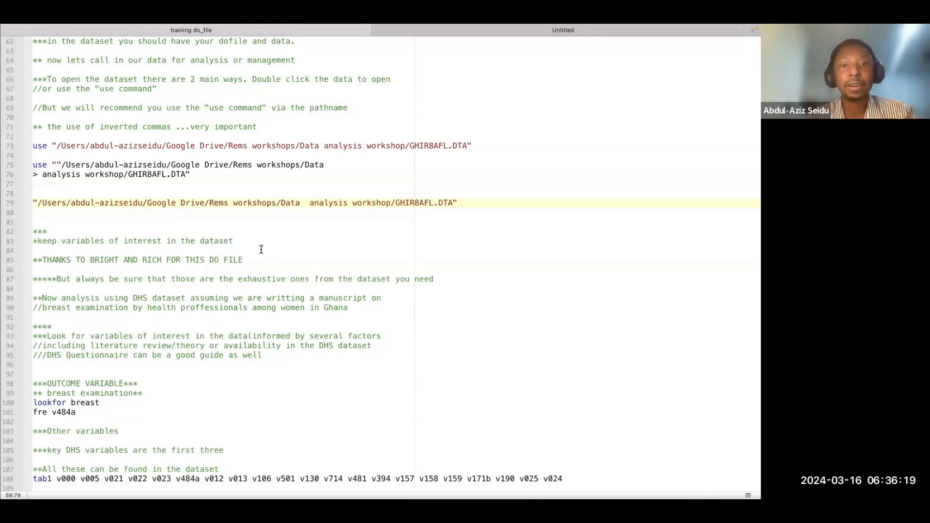
pyautogui.press('BackSpace')
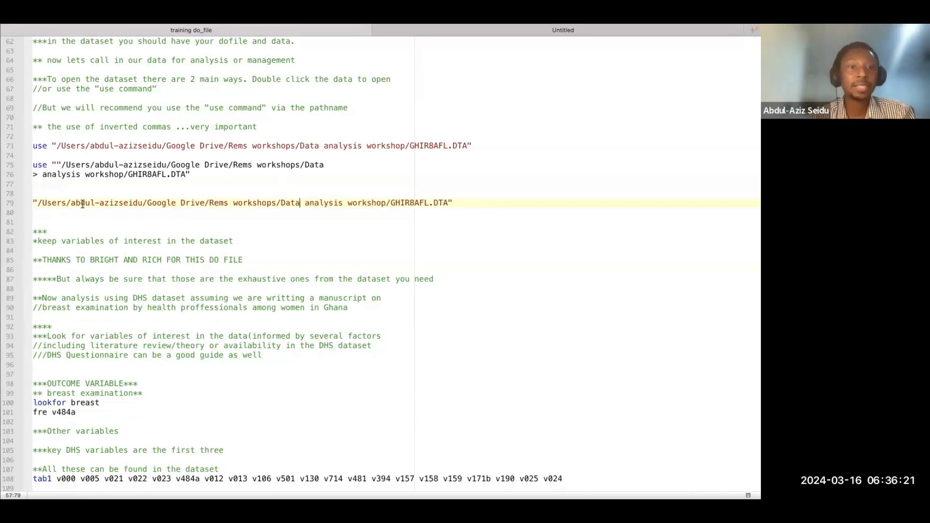
pyautogui.moveTo(44, 36)
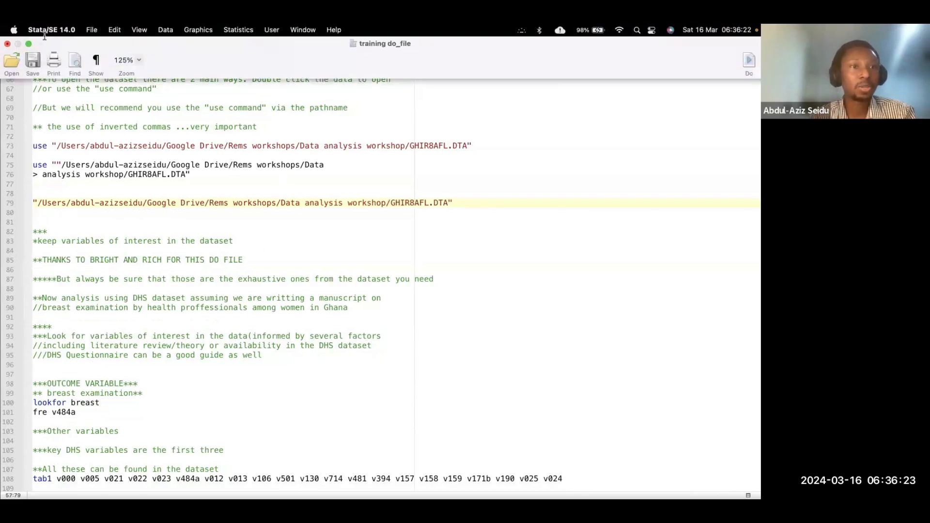
pyautogui.hscroll(-2, 63, 204)
pyautogui.click(34, 203)
pyautogui.write('use')
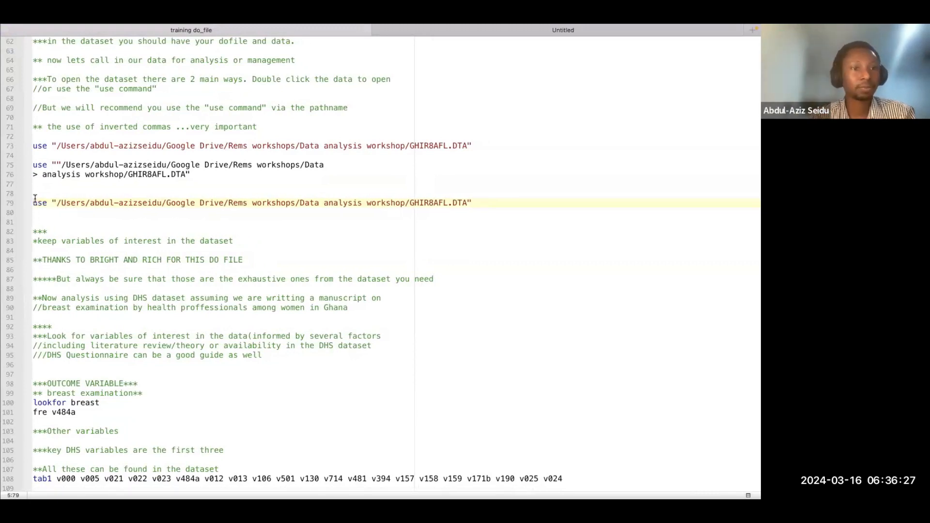
# Restore the do-file window size and run only the use command on line 79 to load GHIR8AFL.DTA.
pyautogui.tripleClick(34, 203)
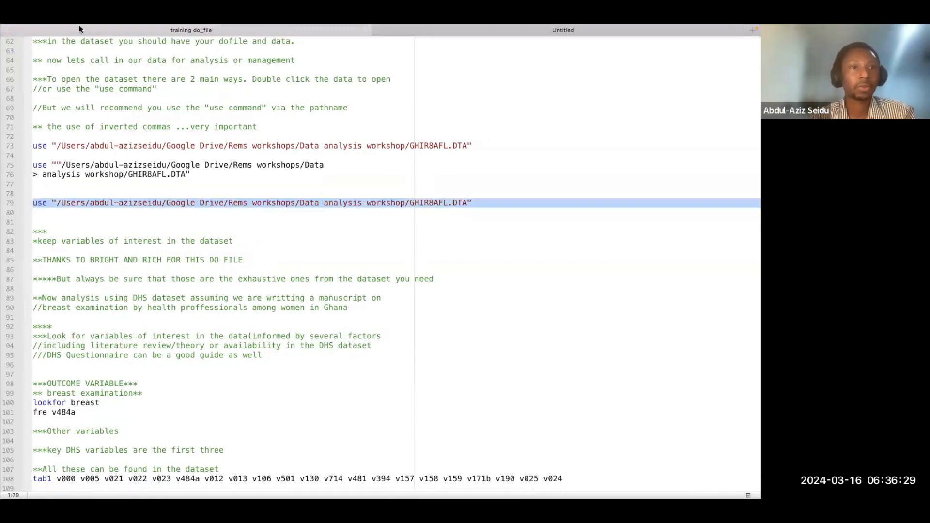
pyautogui.click(28, 41)
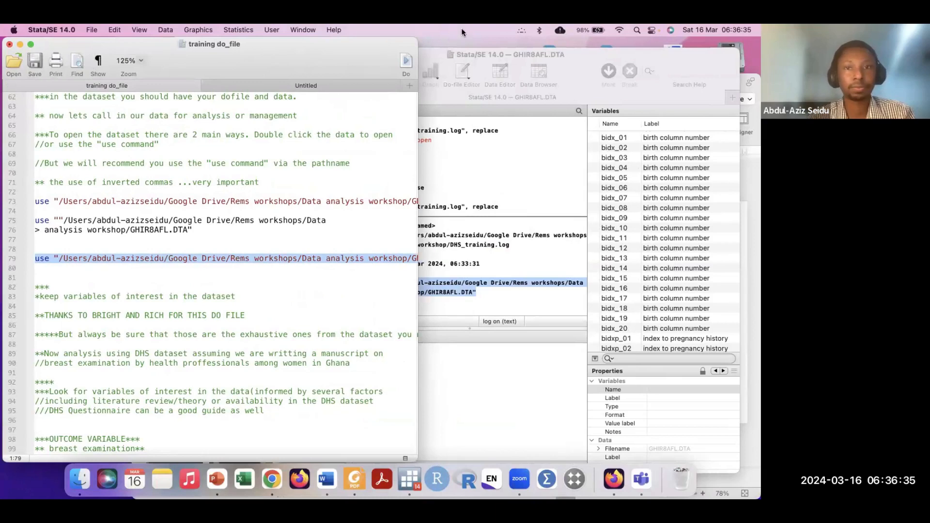
pyautogui.click(406, 61)
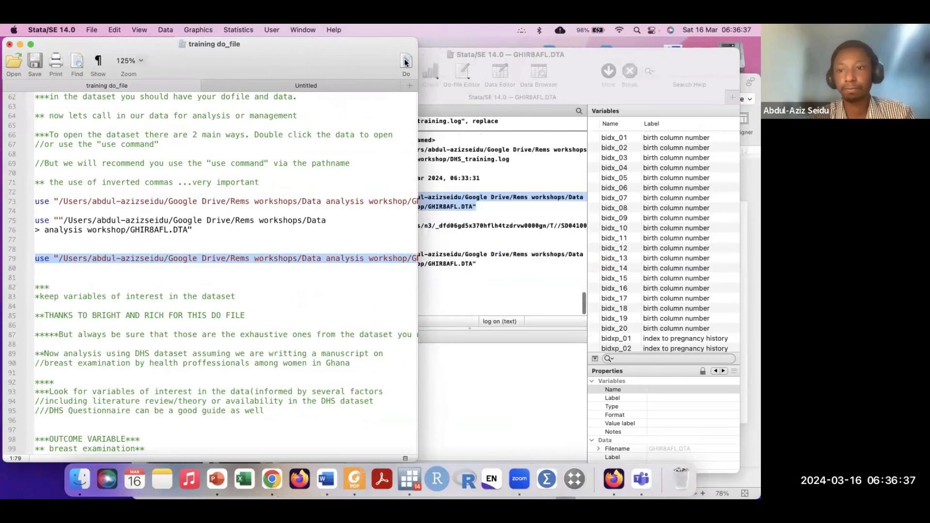
# Remove the loaded dataset from memory with the clear command.
pyautogui.click(498, 369)
pyautogui.write('ca')
pyautogui.press('BackSpace')
pyautogui.press('BackSpace')
pyautogui.write('clear')
pyautogui.press('Return')
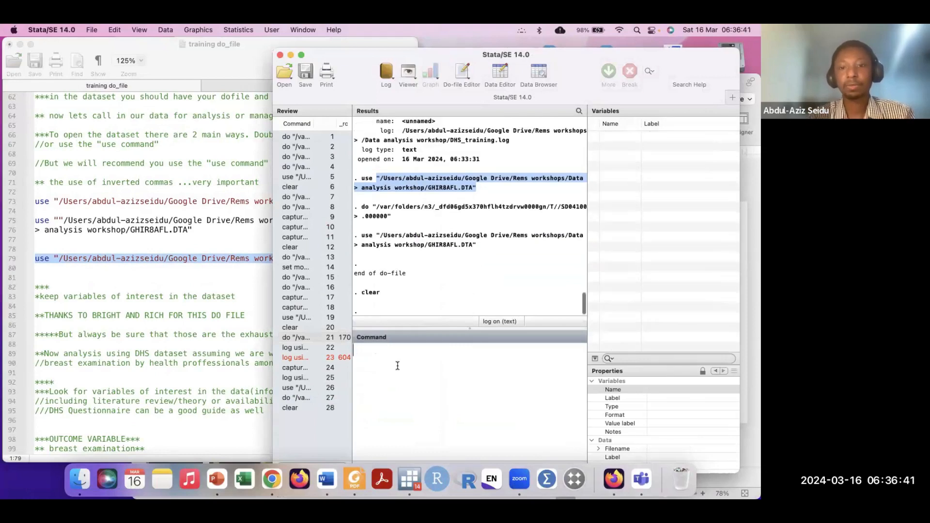
# Reload GHIR8AFL.DTA by running only the use command on line 73 of the do-file.
pyautogui.click(41, 262)
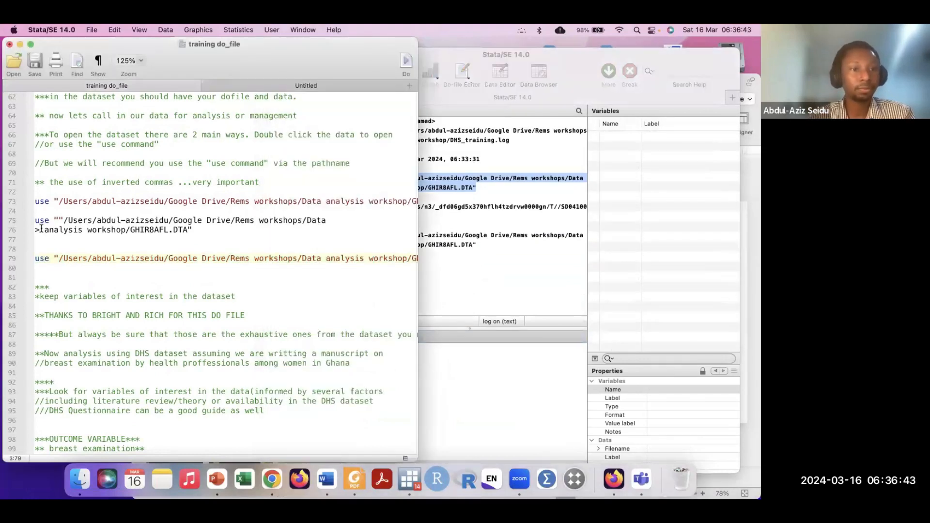
pyautogui.click(30, 202)
pyautogui.click(403, 72)
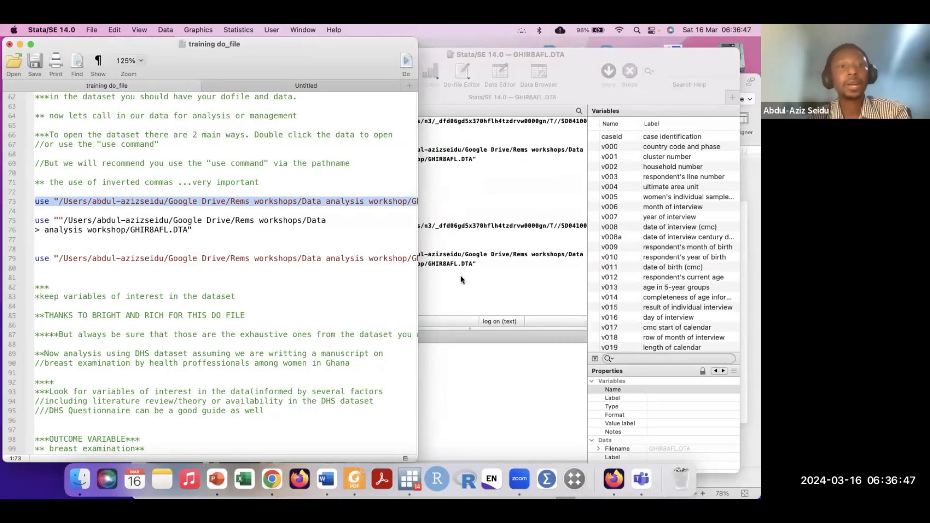
pyautogui.click(73, 240)
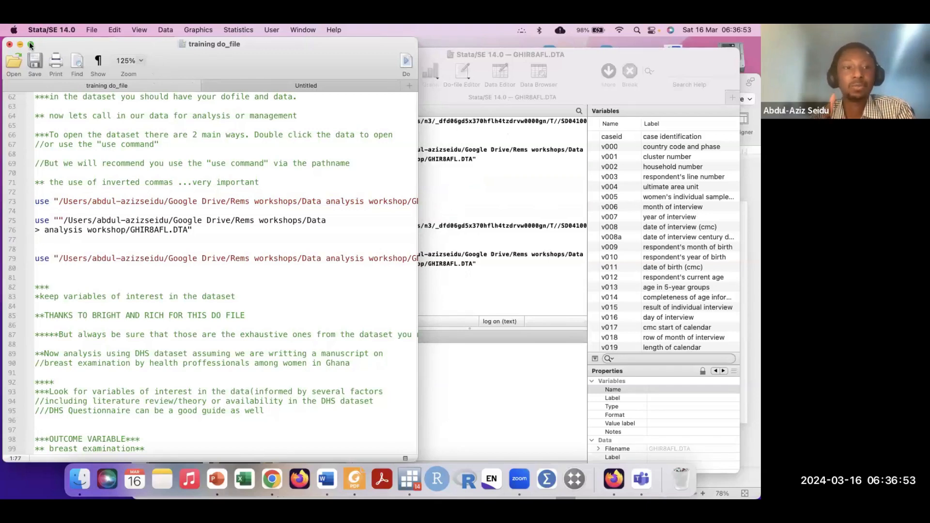
pyautogui.click(81, 274)
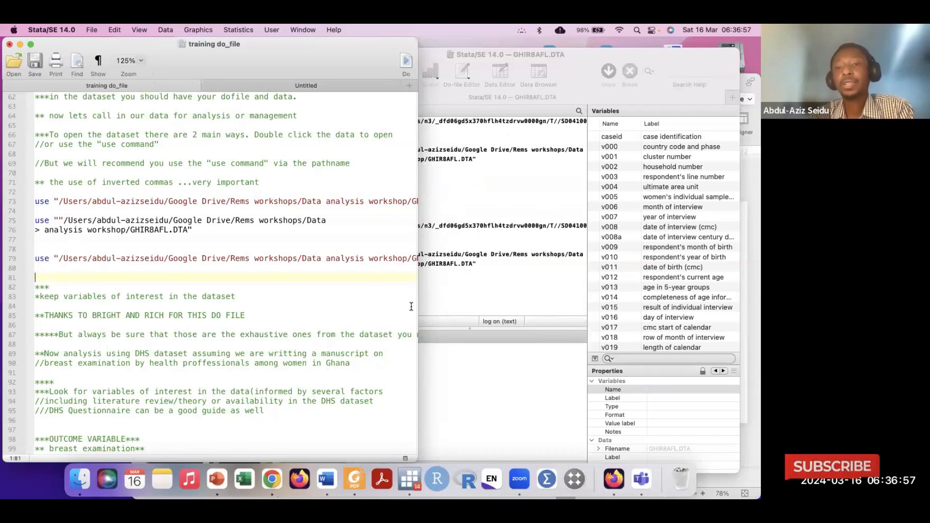
# Reposition the main Stata window and the do-file window on the desktop.
pyautogui.click(442, 368)
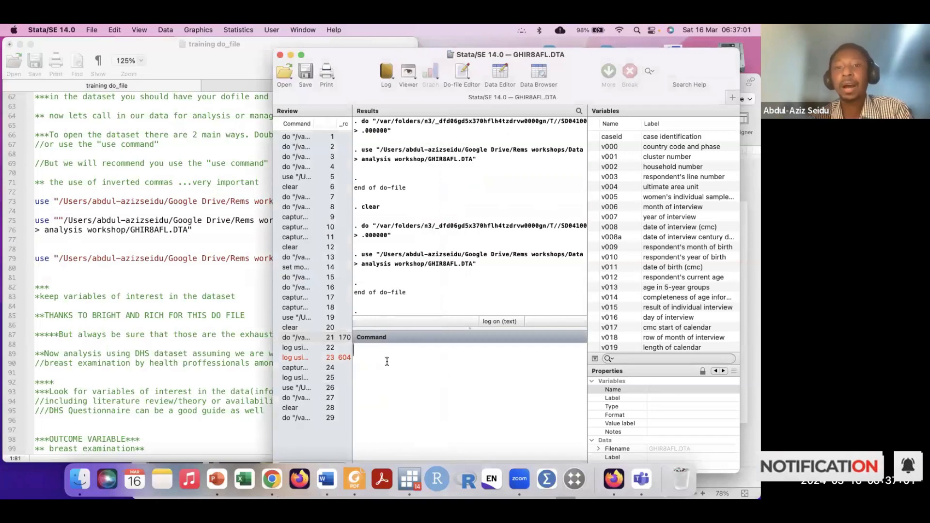
pyautogui.moveTo(357, 54); pyautogui.dragTo(302, 31)
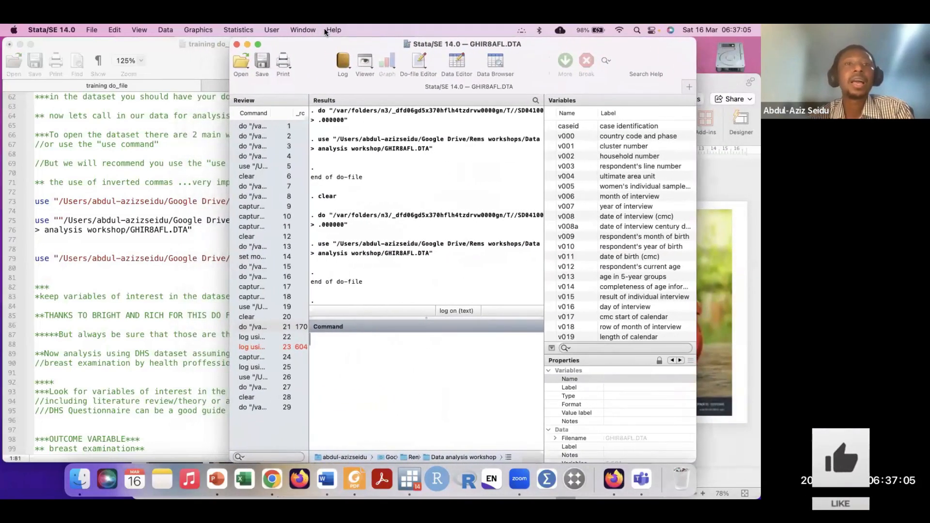
pyautogui.click(104, 283)
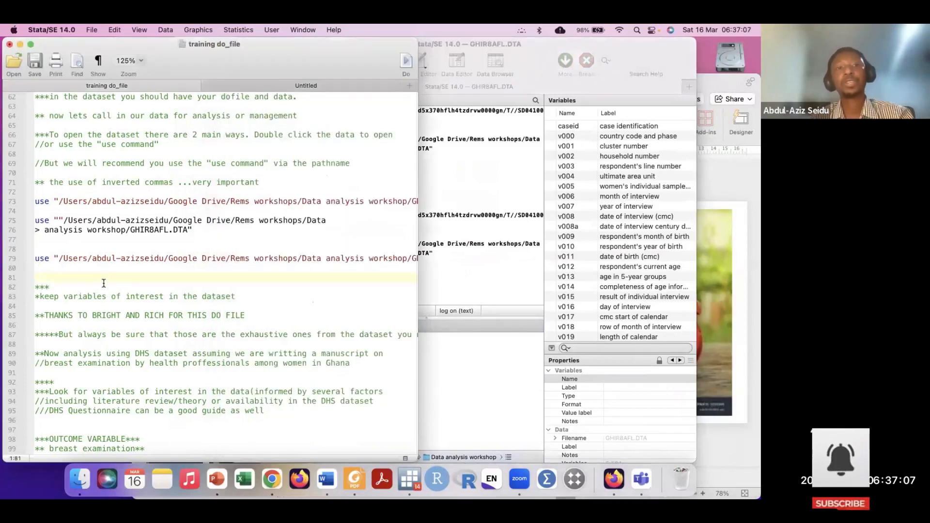
pyautogui.moveTo(144, 40)
pyautogui.mouseDown()
pyautogui.moveTo(133, 40)
pyautogui.moveTo(157, 39)
pyautogui.mouseUp()
# Save the training do-file and add a blank line at line 81, above the note on keeping variables of interest.
pyautogui.click(71, 269)
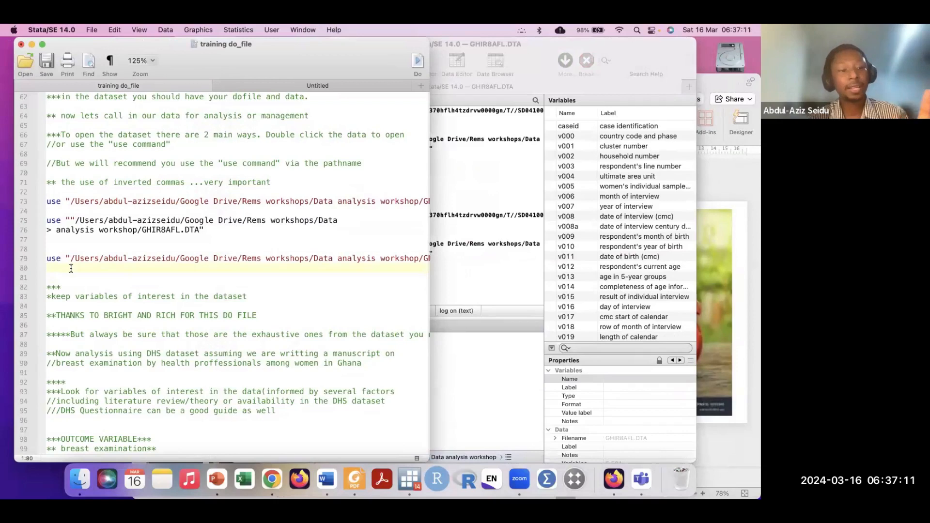
pyautogui.click(59, 276)
pyautogui.press('super+s')
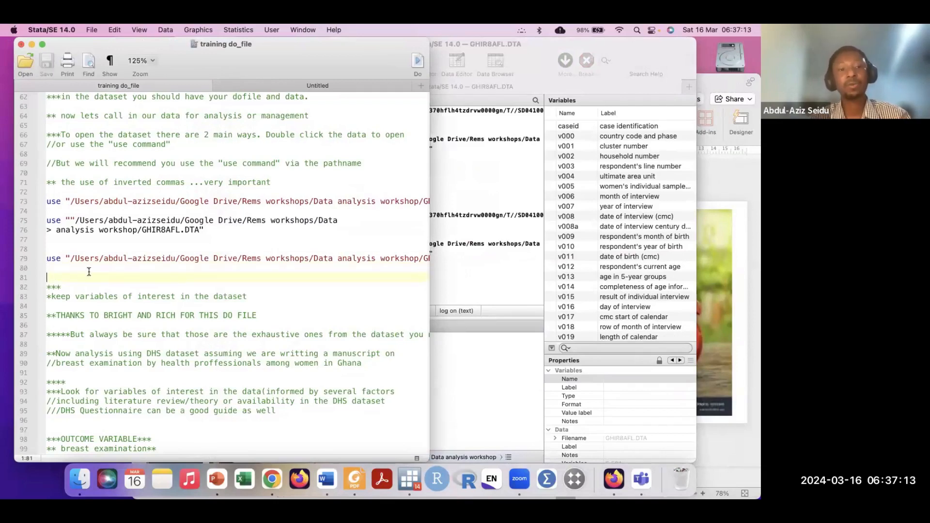
pyautogui.press('Return')
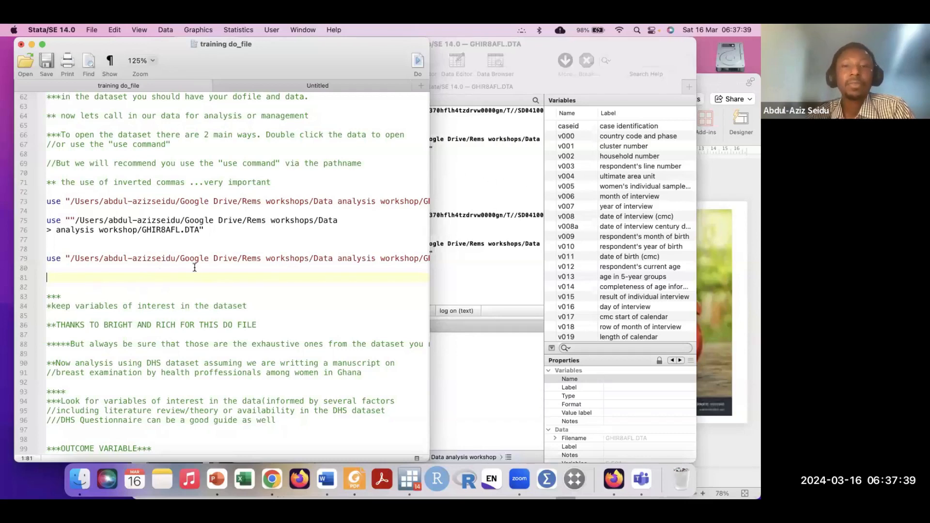
# Move the main Stata window further over the do-file to uncover the Finder window behind it.
pyautogui.scroll(-1, 125, 277)
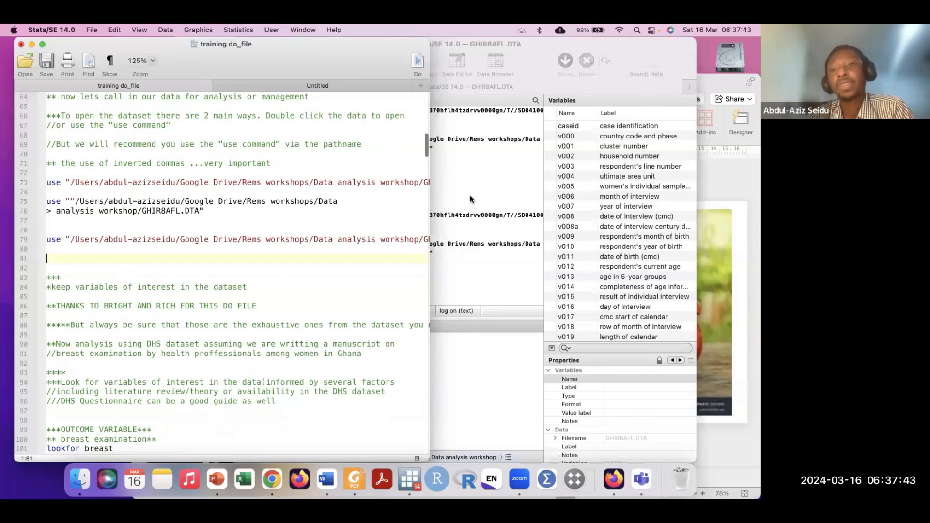
pyautogui.click(479, 183)
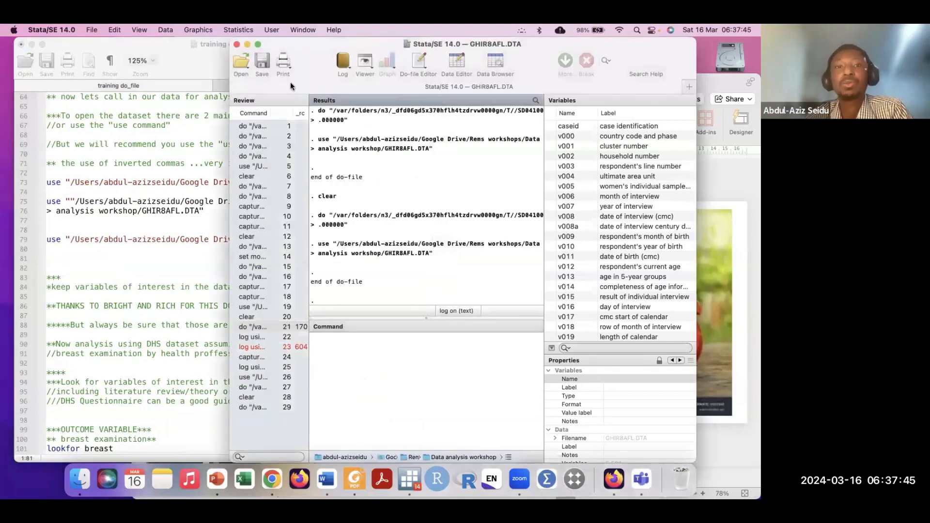
pyautogui.moveTo(308, 48); pyautogui.dragTo(234, 42)
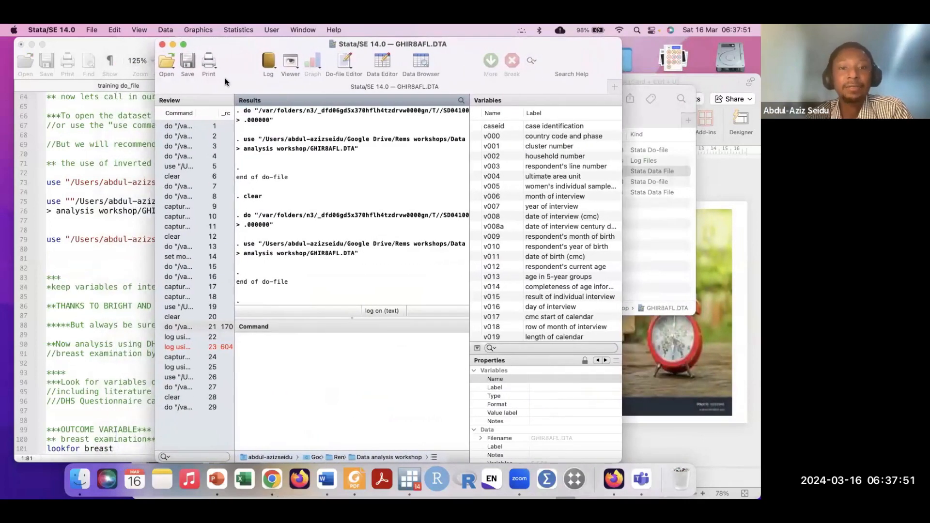
# Copy the lookfor breast command on line 101 in the OUTCOME VARIABLE section of the do-file.
pyautogui.click(94, 274)
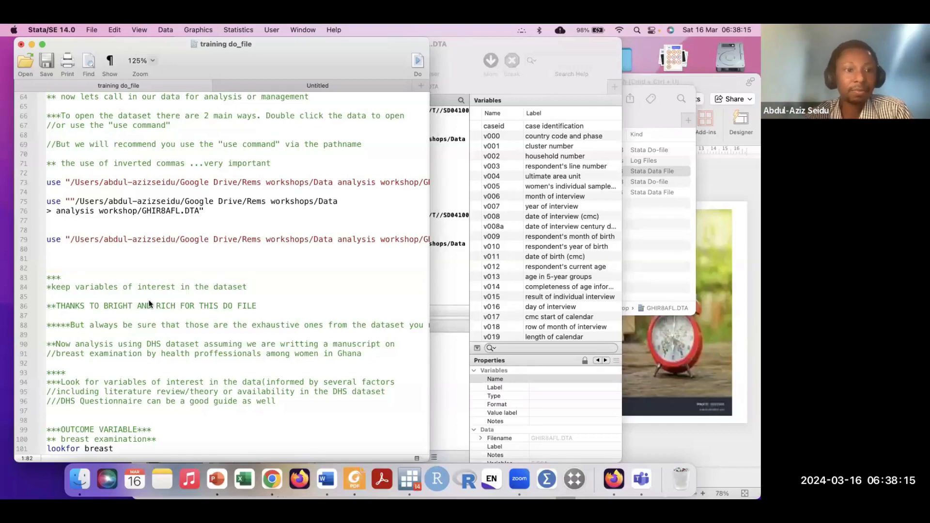
pyautogui.click(173, 268)
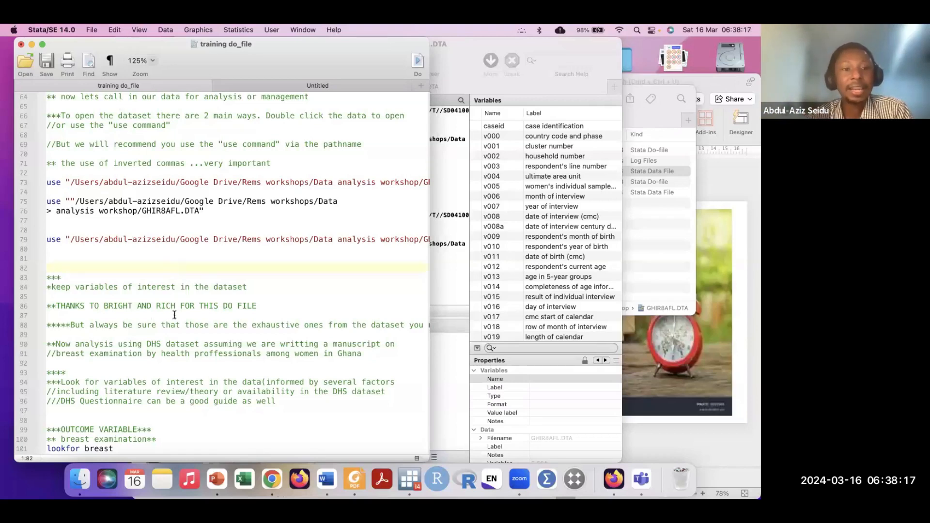
pyautogui.scroll(-2, 174, 316)
pyautogui.scroll(-2, 175, 315)
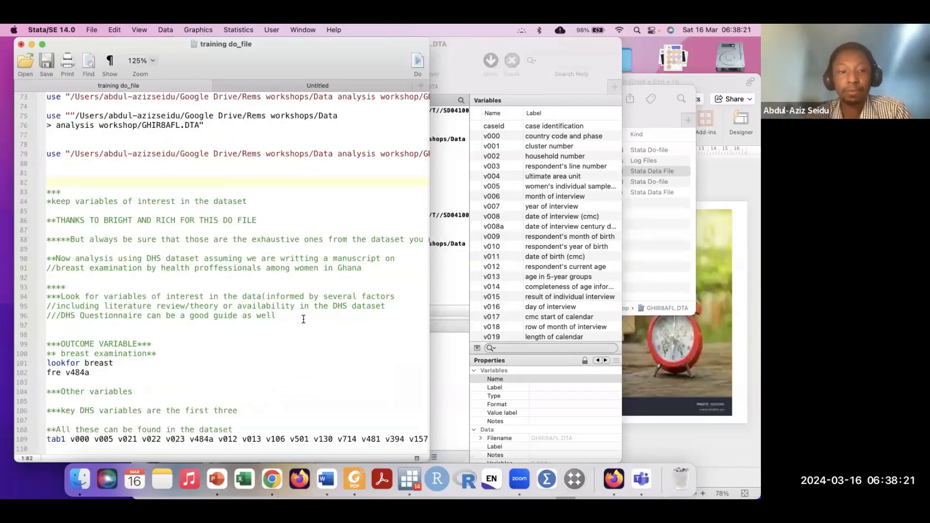
pyautogui.click(436, 305)
pyautogui.click(118, 363)
pyautogui.moveTo(121, 363); pyautogui.dragTo(42, 367)
pyautogui.press('cmd+c')
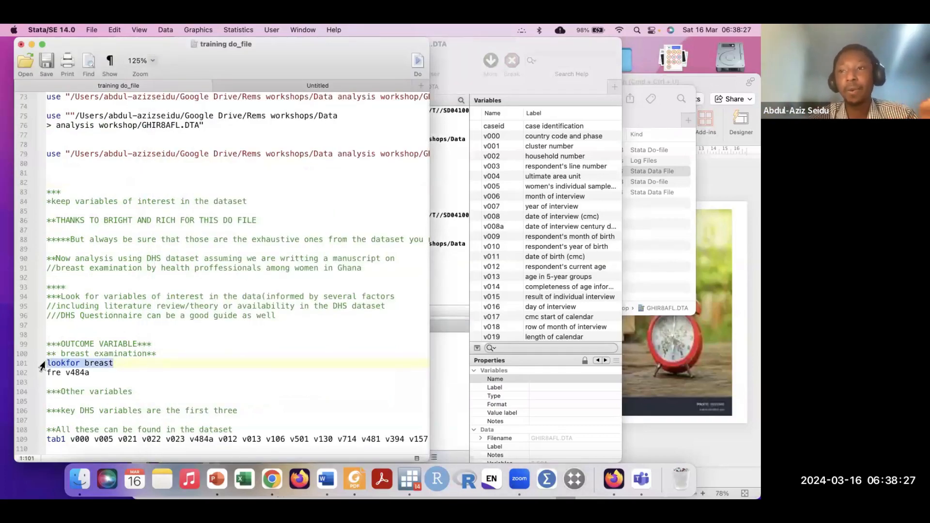
# Run lookfor breast in the main Stata window to search the dataset for breast-related variables.
pyautogui.click(447, 349)
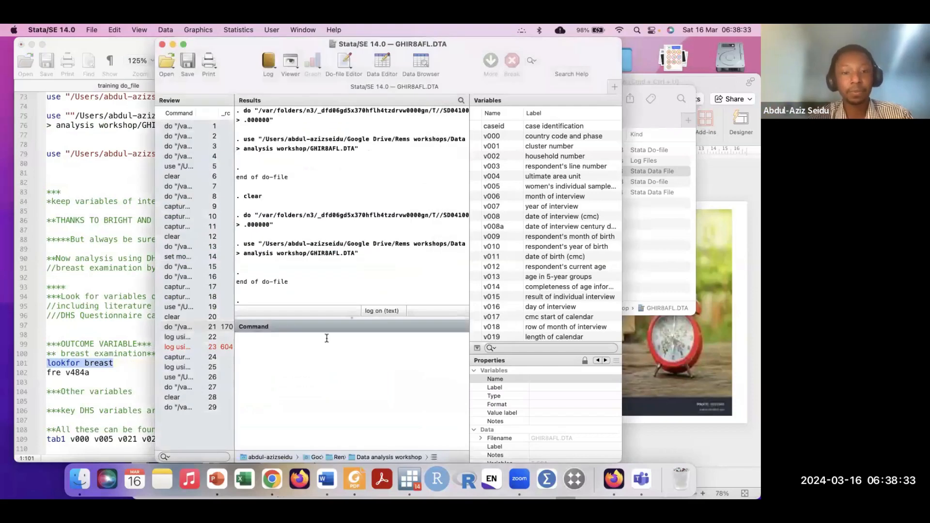
pyautogui.write('lookfor')
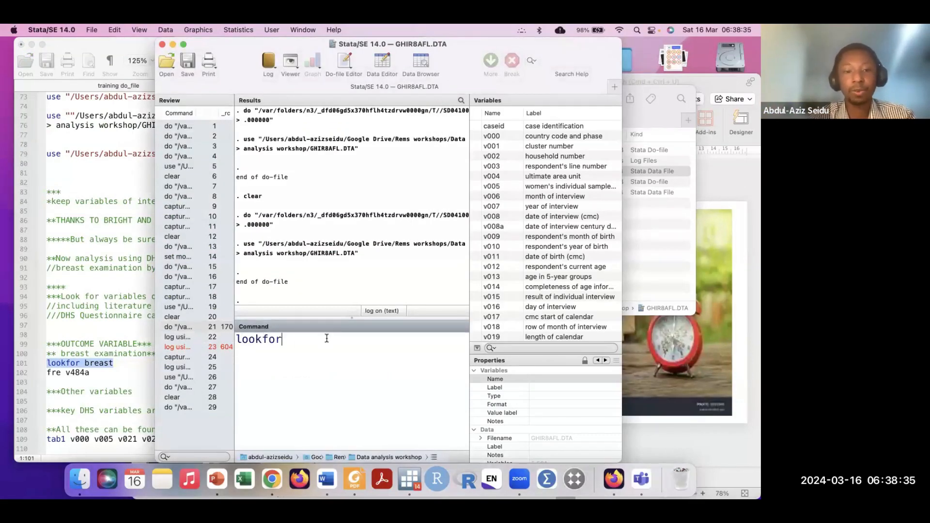
pyautogui.press('cmd+v')
pyautogui.click(336, 339)
pyautogui.press('BackSpace')
pyautogui.press('BackSpace')
pyautogui.press('BackSpace')
pyautogui.press('BackSpace')
pyautogui.press('BackSpace')
pyautogui.press('BackSpace')
pyautogui.press('BackSpace')
pyautogui.press('BackSpace')
pyautogui.click(346, 340)
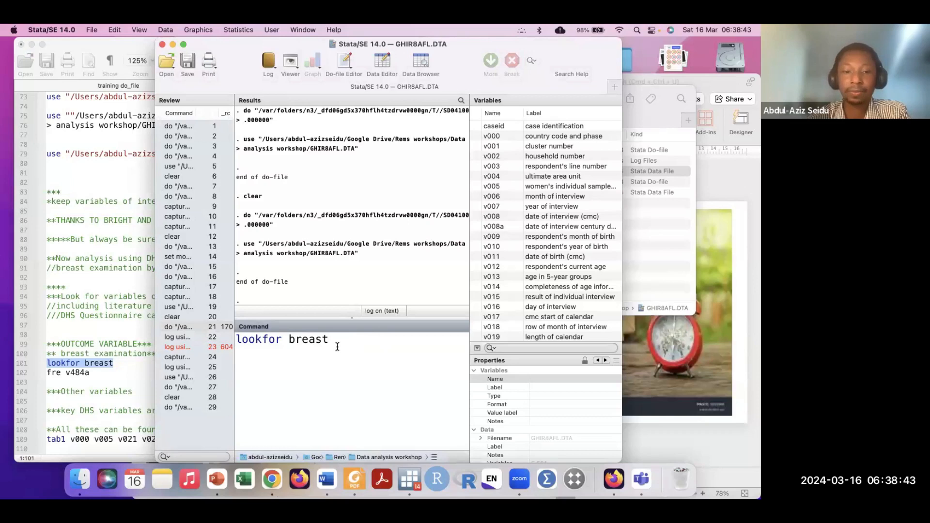
pyautogui.press('Return')
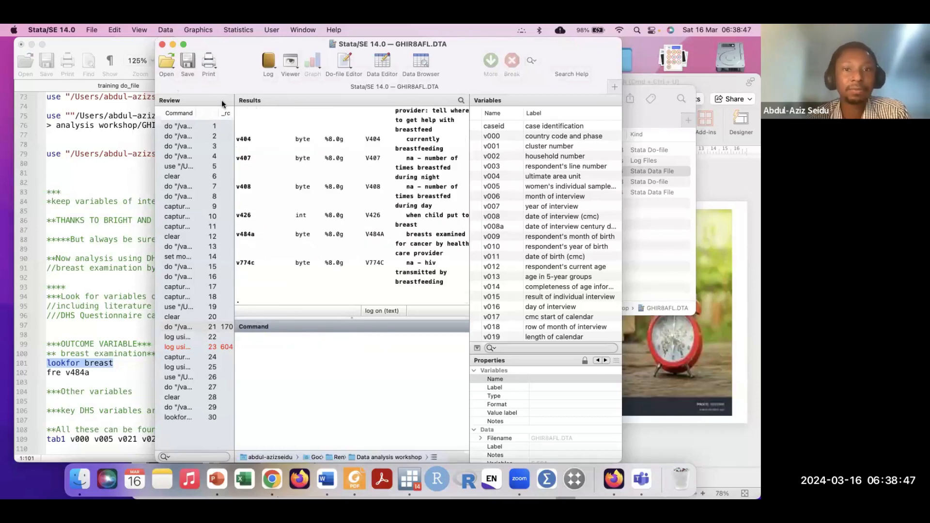
# Expand the main Stata window to full screen and rerun the lookfor breast command from the command history.
pyautogui.click(183, 44)
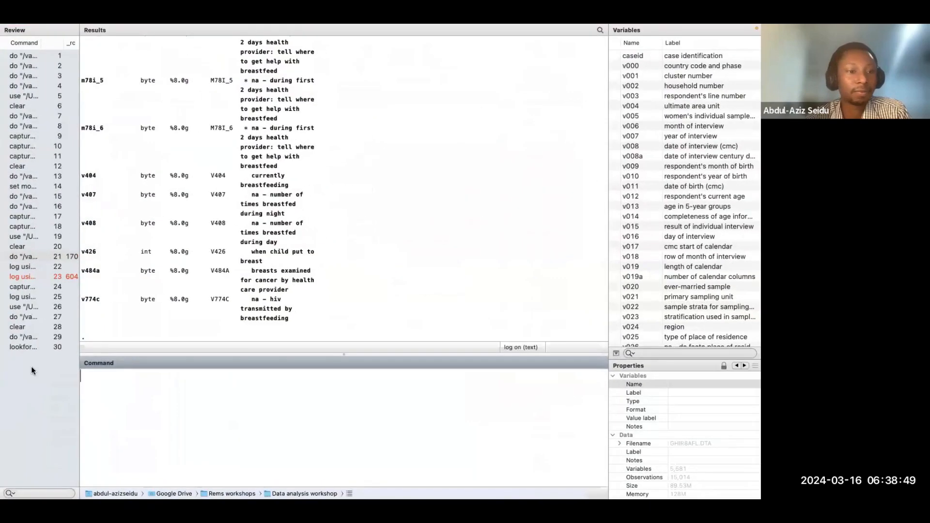
pyautogui.click(24, 347)
pyautogui.click(206, 379)
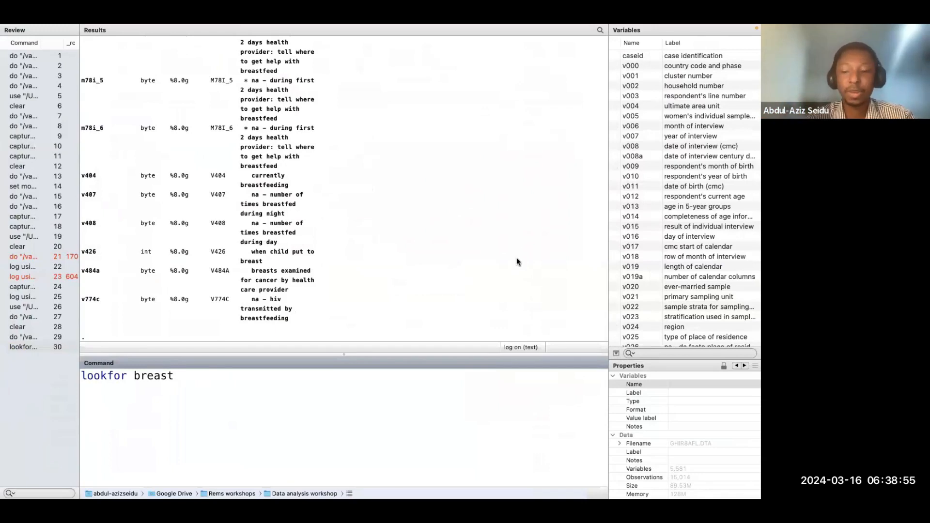
pyautogui.press('Return')
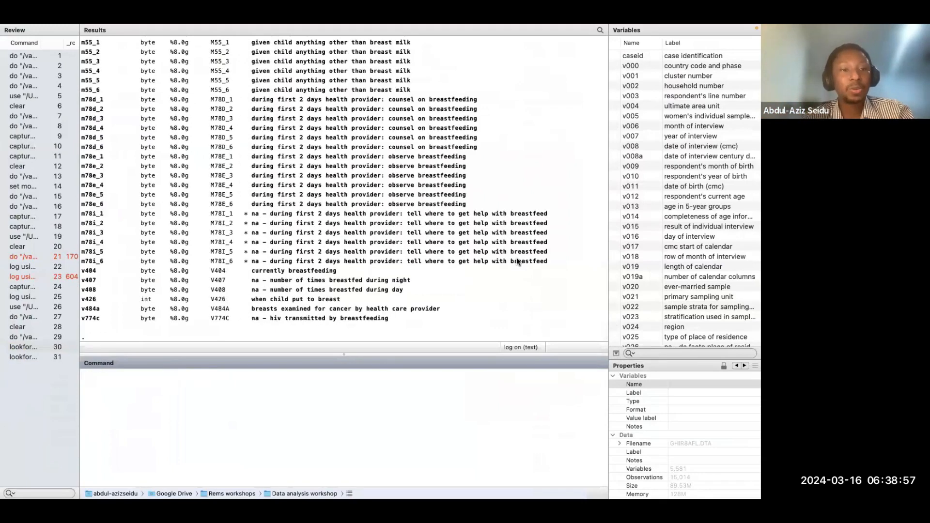
# Review the lookfor breast output and highlight the v484a label "breasts examined for cancer by health care provider".
pyautogui.scroll(15, 279, 291)
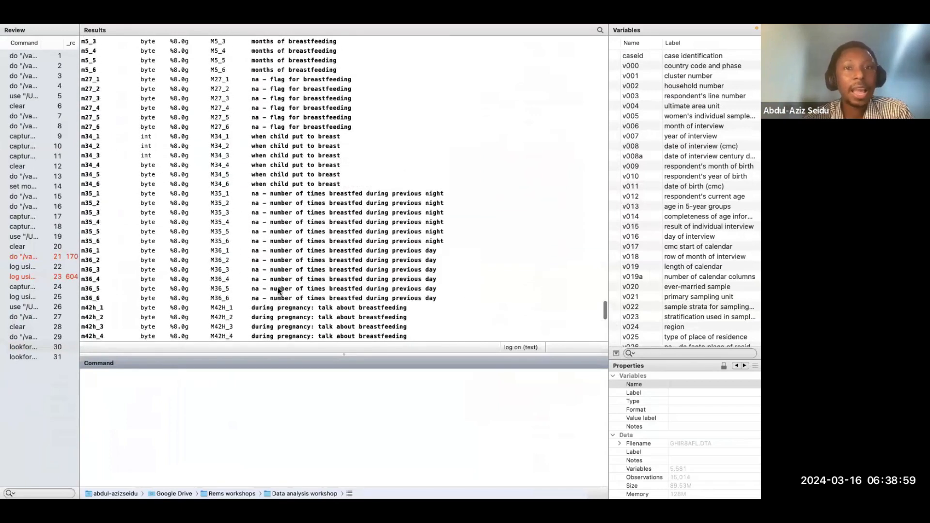
pyautogui.scroll(-5, 209, 301)
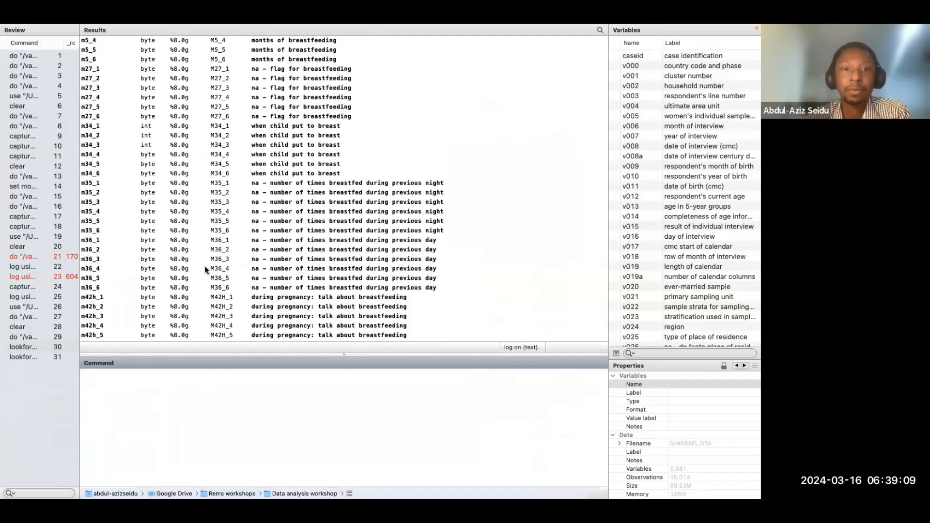
pyautogui.scroll(-5, 206, 270)
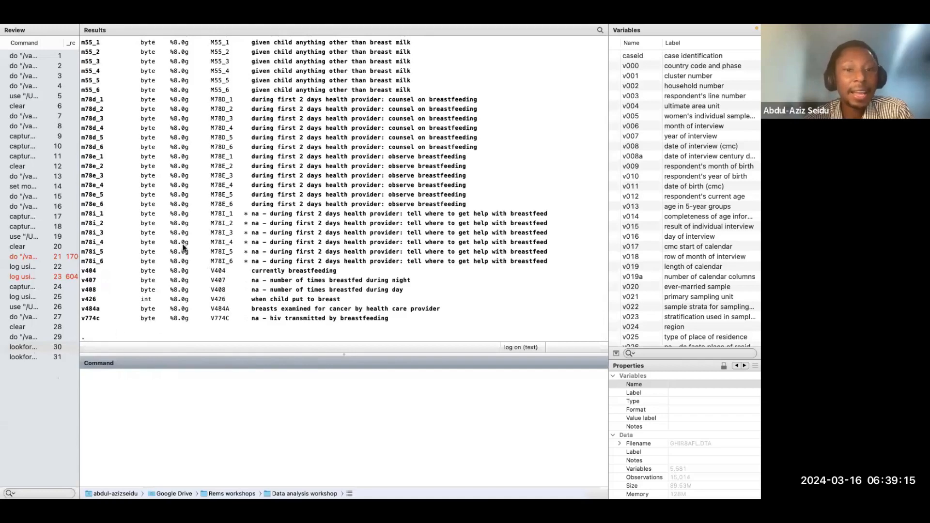
pyautogui.moveTo(442, 310); pyautogui.dragTo(253, 315)
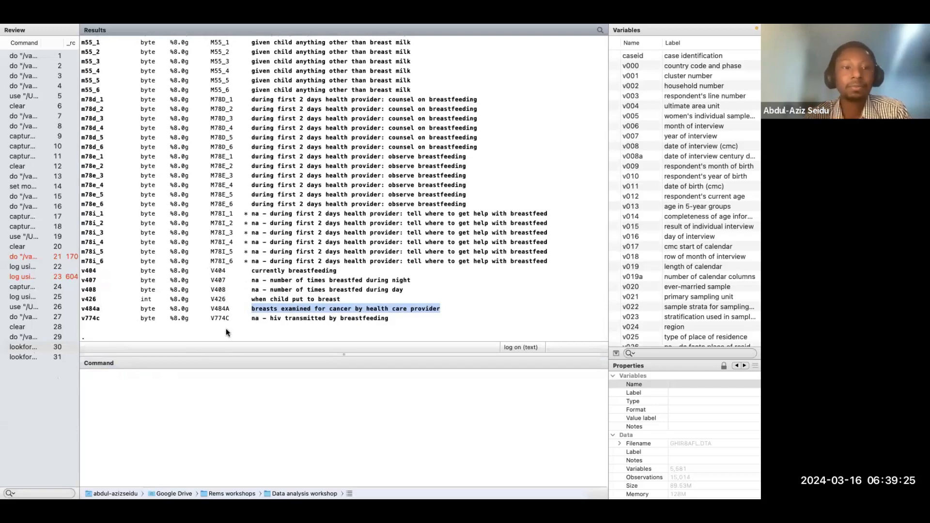
# Begin a fre command in the empty command line.
pyautogui.click(151, 389)
pyautogui.write('fre')
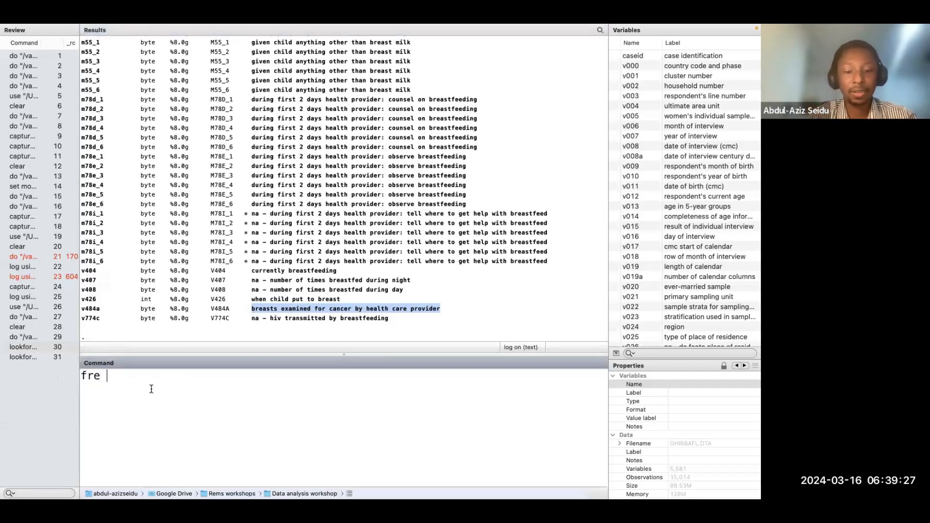
pyautogui.press('super+v')
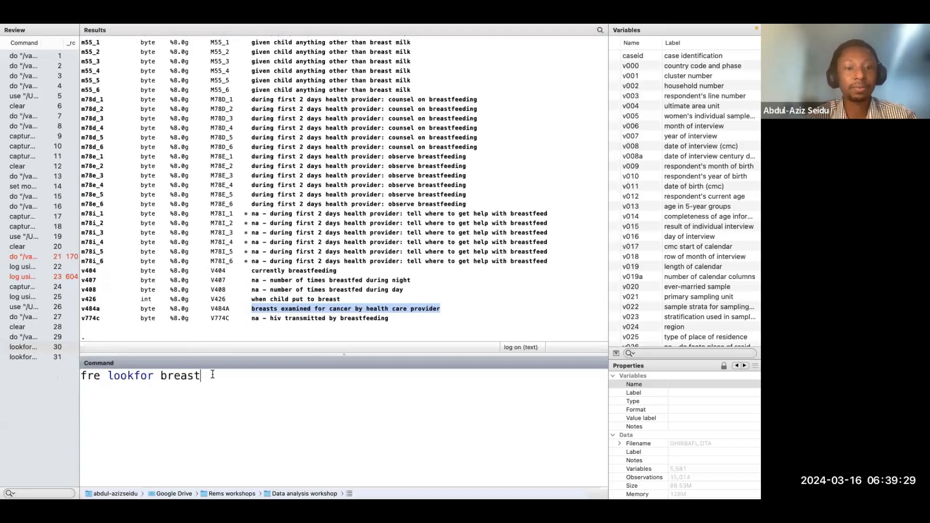
pyautogui.press('BackSpace')
pyautogui.press('BackSpace')
pyautogui.press('BackSpace')
pyautogui.press('BackSpace')
pyautogui.press('BackSpace')
pyautogui.press('BackSpace')
pyautogui.press('BackSpace')
pyautogui.press('BackSpace')
pyautogui.press('BackSpace')
pyautogui.press('BackSpace')
pyautogui.press('BackSpace')
pyautogui.press('BackSpace')
pyautogui.press('BackSpace')
pyautogui.press('BackSpace')
pyautogui.press('BackSpace')
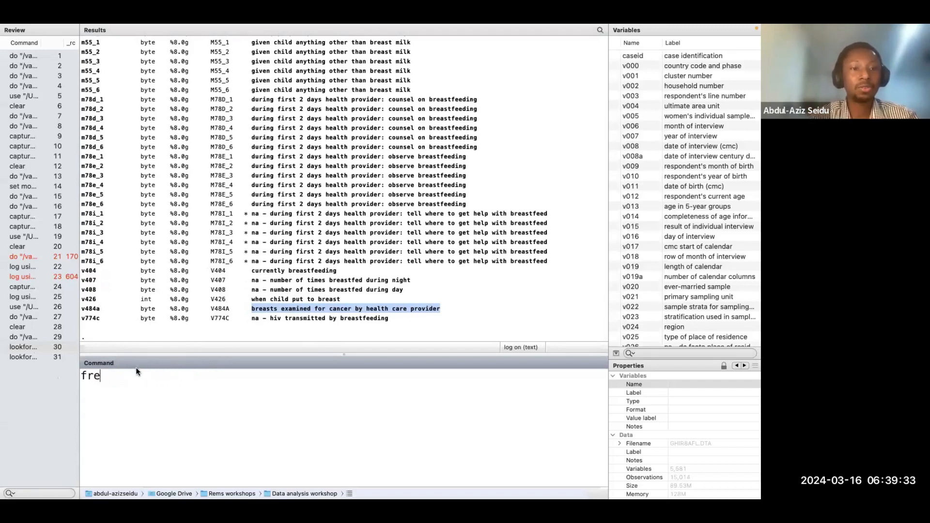
# Copy the variable name v484a from the lookfor output and tabulate its frequencies with fre v484a.
pyautogui.click(101, 311)
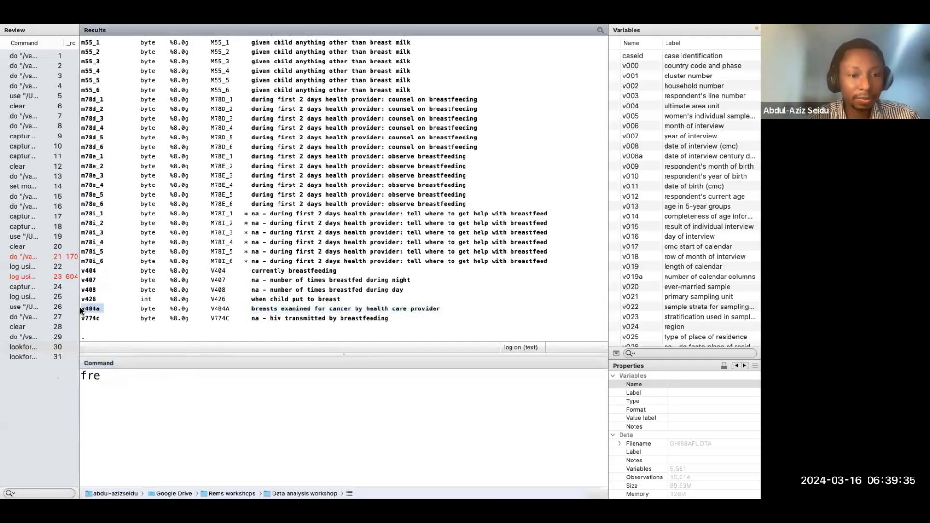
pyautogui.click(104, 382)
pyautogui.write('v484a')
pyautogui.click(104, 383)
pyautogui.press('Right')
pyautogui.press('Right')
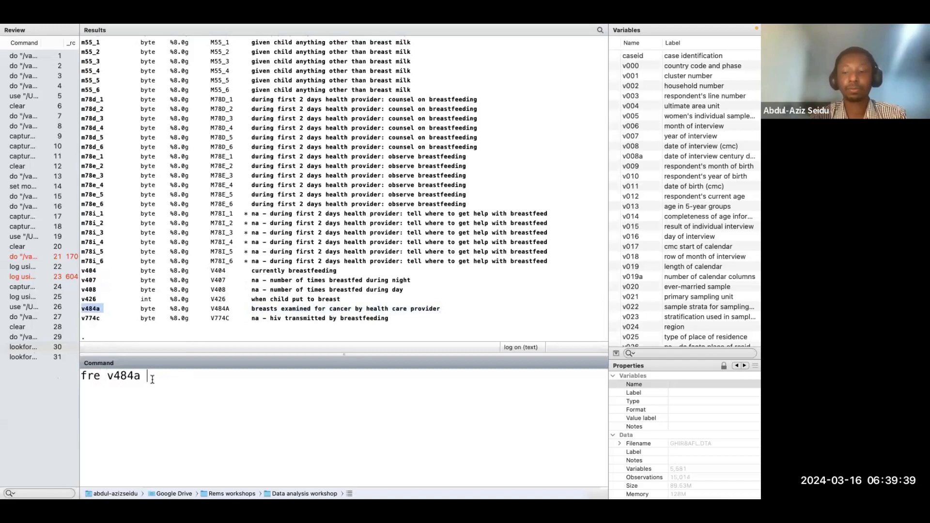
pyautogui.press('Return')
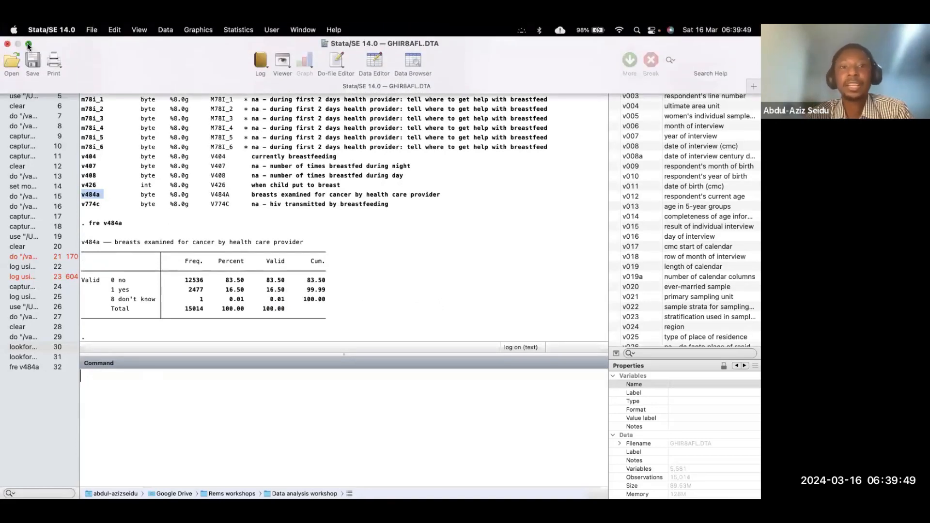
# Take the main Stata window out of full screen and look back through the lookfor output above the frequency table.
pyautogui.click(28, 43)
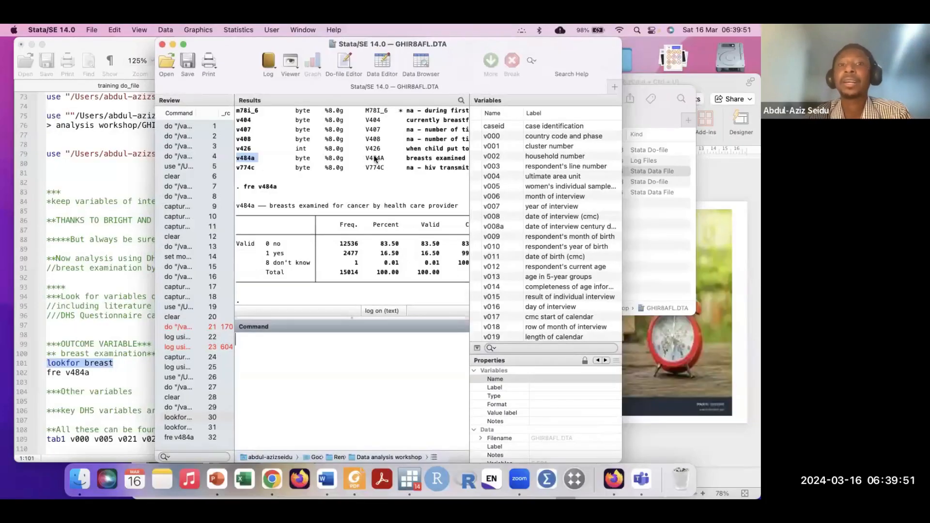
pyautogui.scroll(5, 421, 177)
pyautogui.scroll(10, 373, 185)
pyautogui.scroll(1, 373, 184)
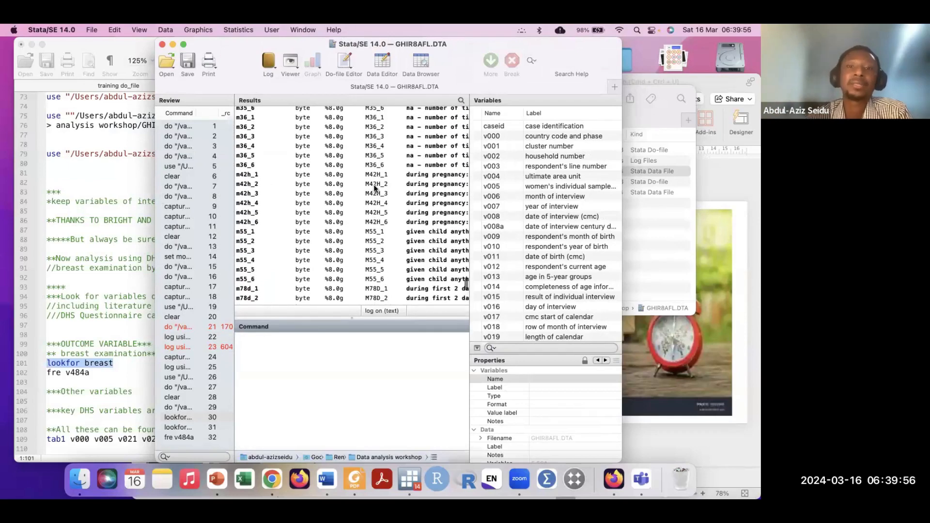
# Place the cursor on blank line 81 of the do-file, and select GHIR8AFL.DTA in Finder's Data analysis workshop folder.
pyautogui.click(105, 263)
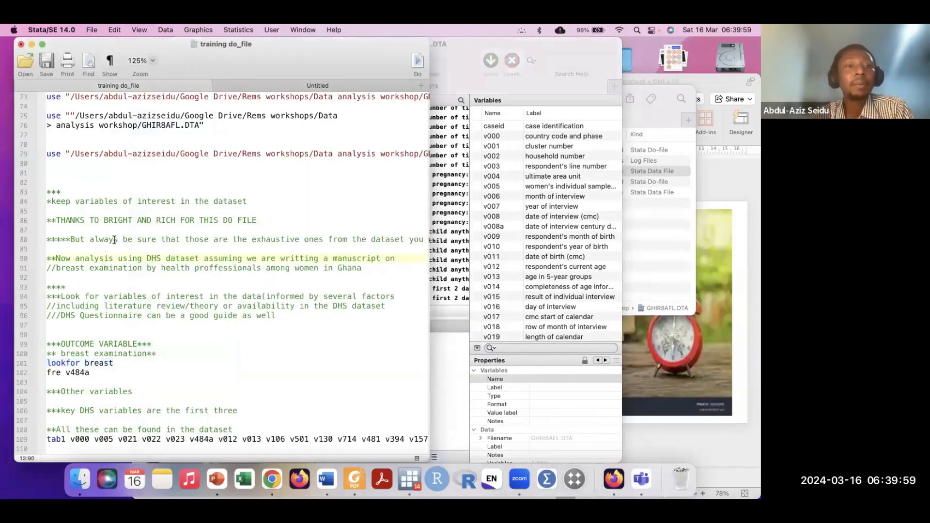
pyautogui.click(49, 173)
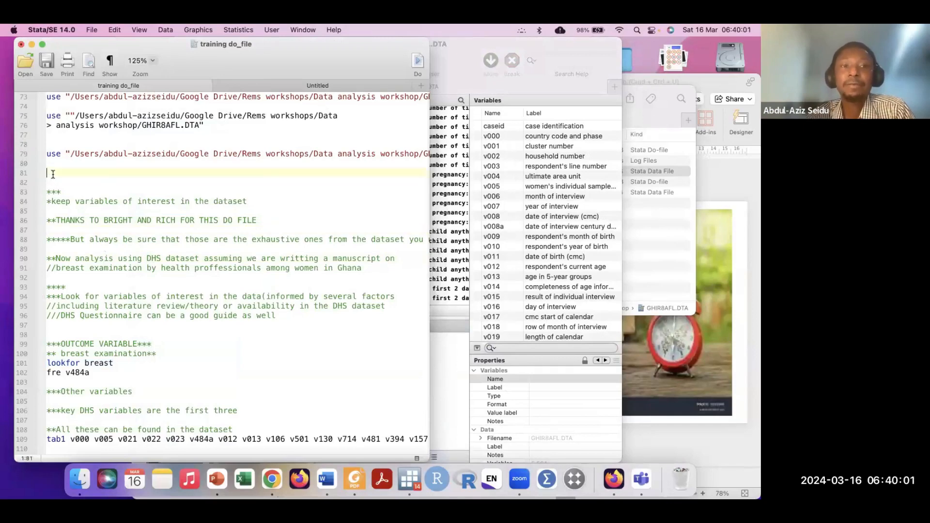
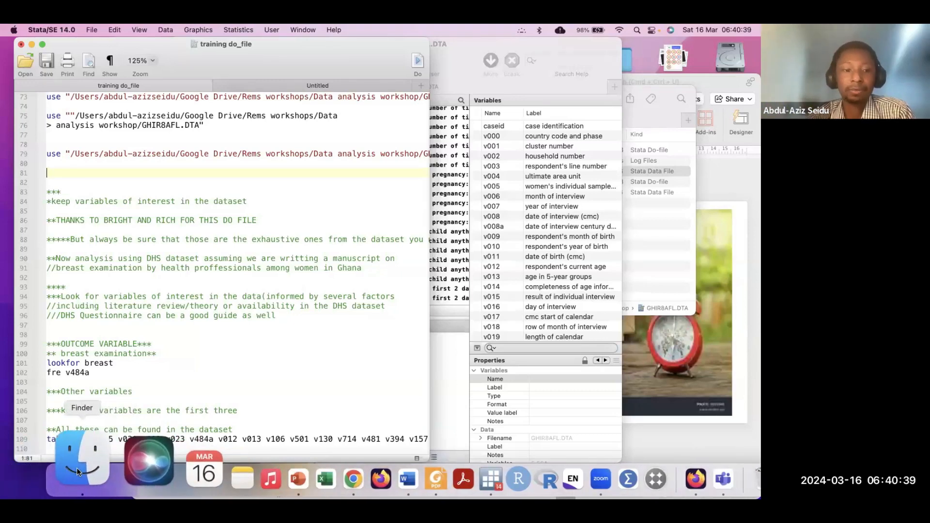
pyautogui.click(76, 467)
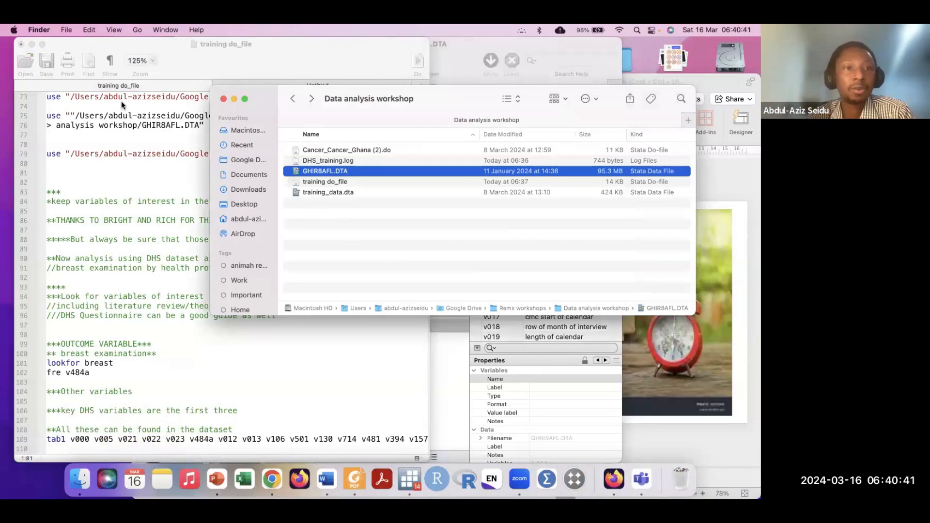
pyautogui.click(355, 252)
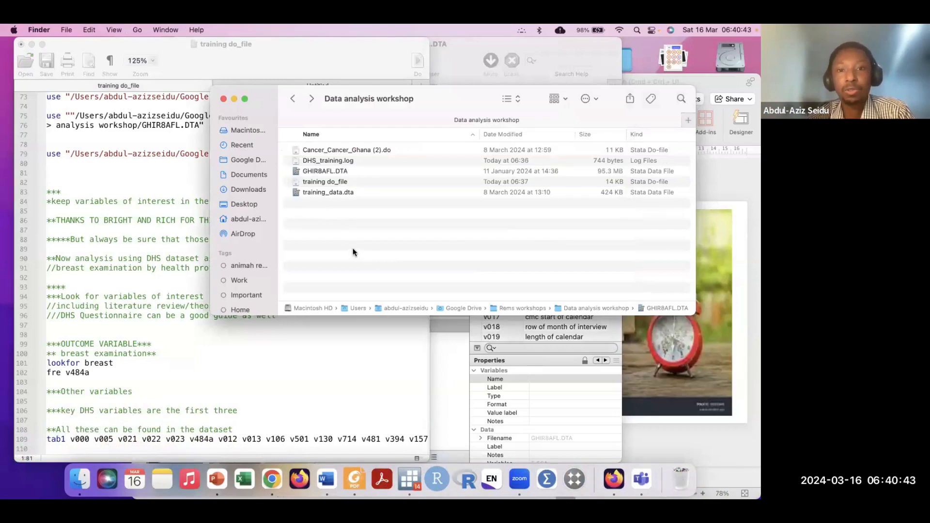
pyautogui.click(338, 172)
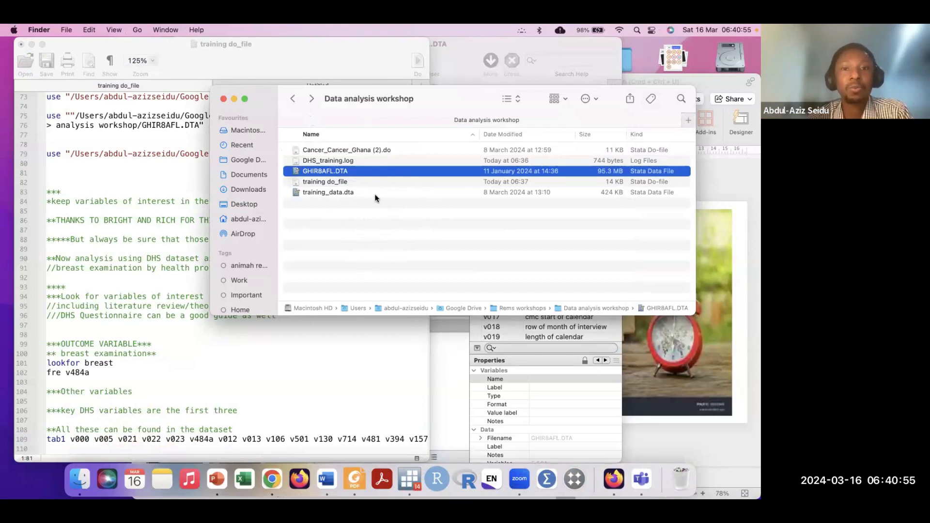
# Return to the do-file and examine the outcome variable section through the tab1 and keep commands.
pyautogui.click(160, 363)
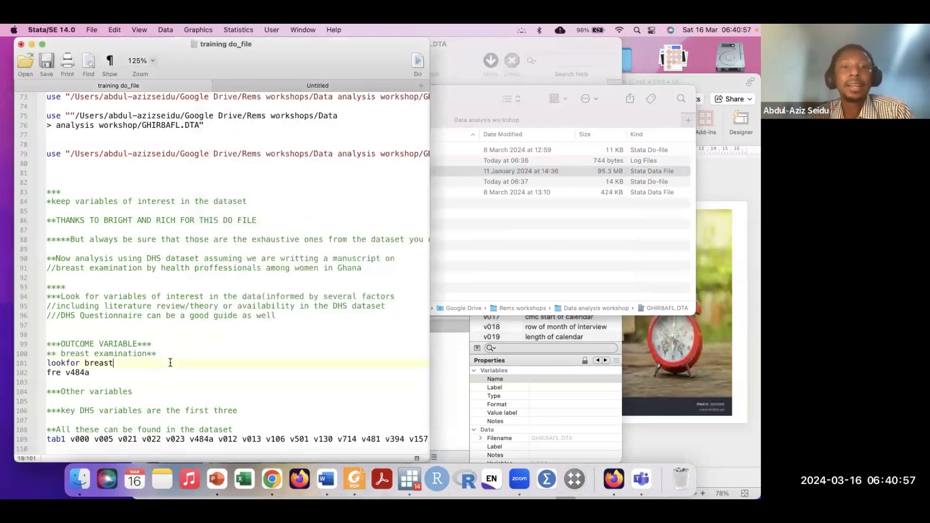
pyautogui.click(76, 335)
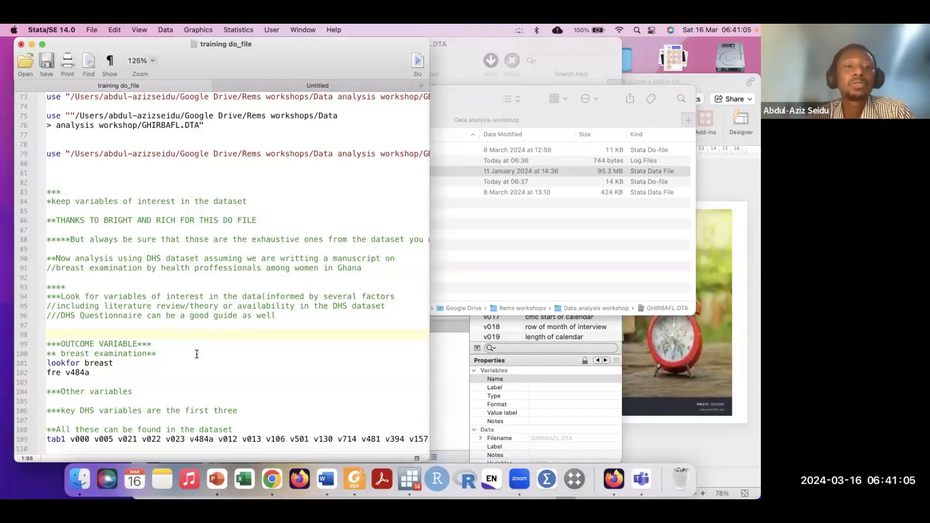
pyautogui.scroll(-5, 197, 354)
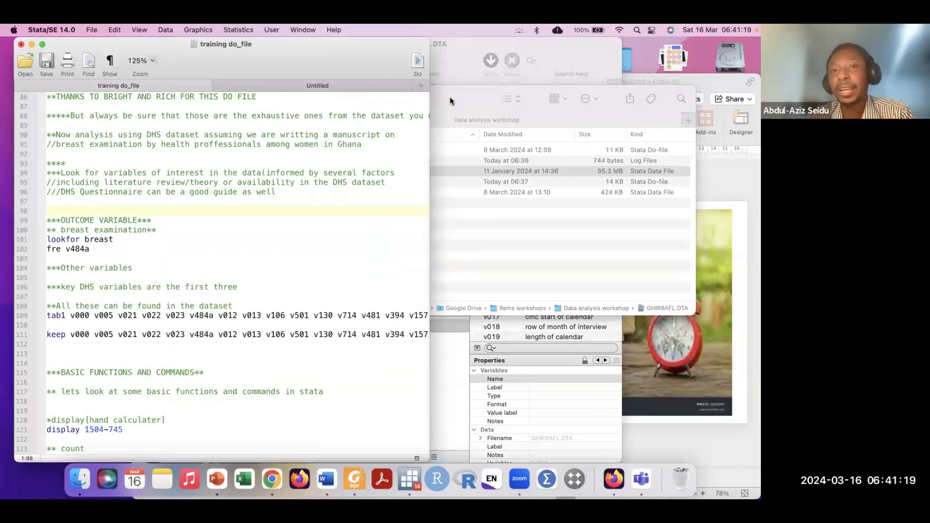
# Move the Finder window off the do-file and insert a blank line at line 108, above the note "All these can be found in the dataset".
pyautogui.moveTo(449, 97); pyautogui.dragTo(540, 95)
pyautogui.moveTo(354, 94)
pyautogui.mouseDown()
pyautogui.moveTo(354, 77)
pyautogui.moveTo(351, 86)
pyautogui.mouseUp()
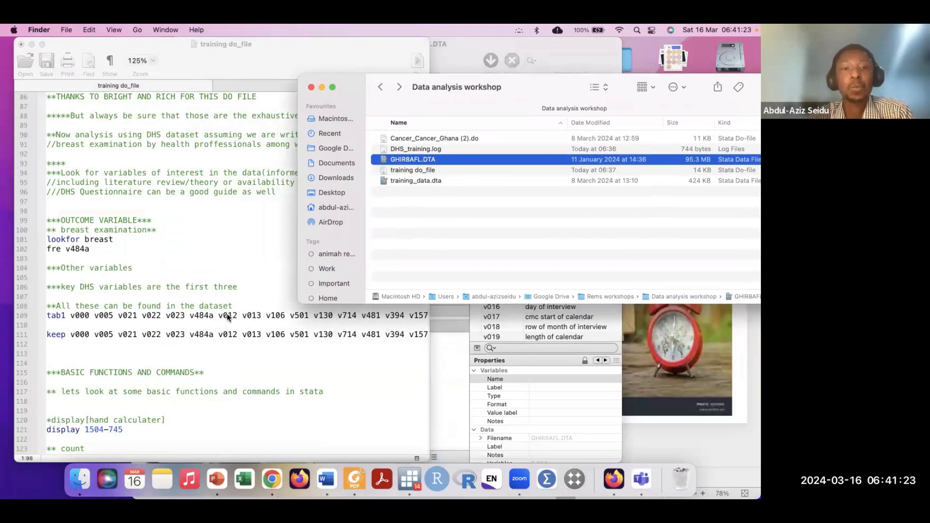
pyautogui.click(227, 334)
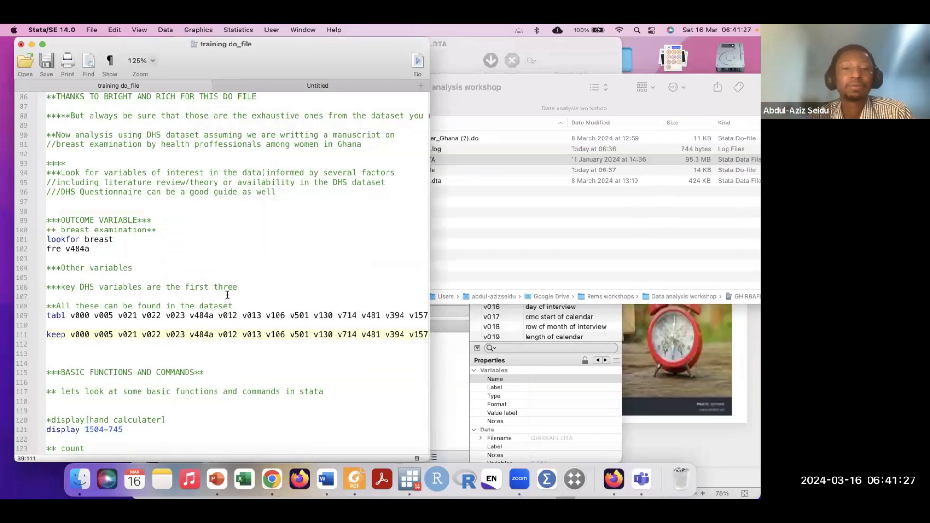
pyautogui.click(79, 296)
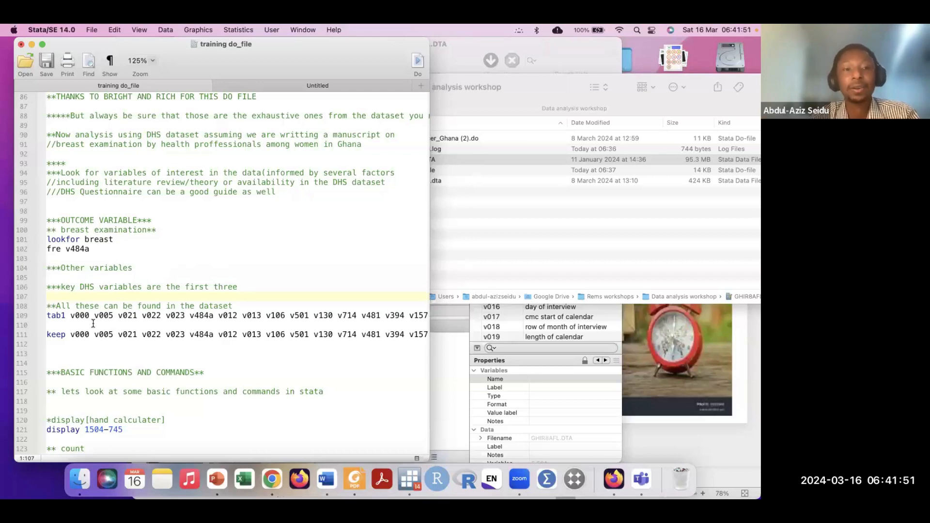
pyautogui.press('Return')
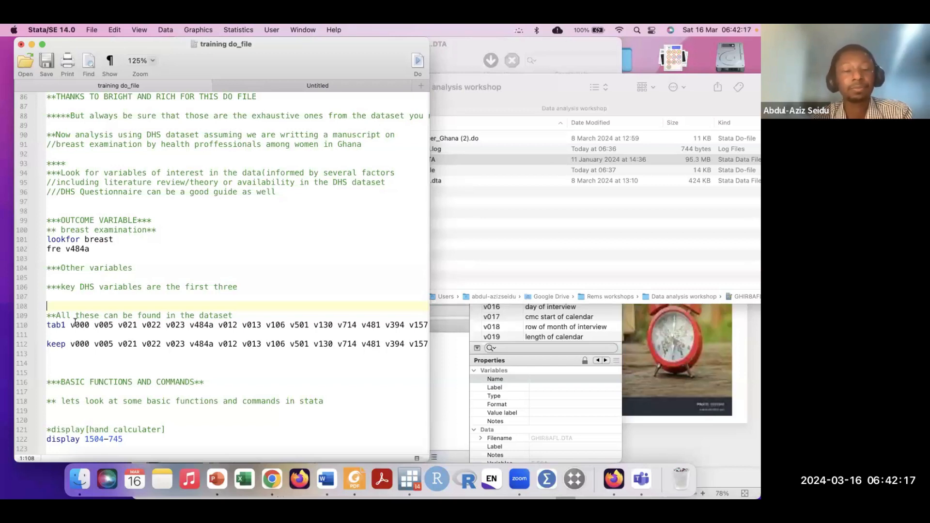
# Bring the main Stata window to the front and move it aside to uncover more of the do-file.
pyautogui.scroll(-1, 110, 316)
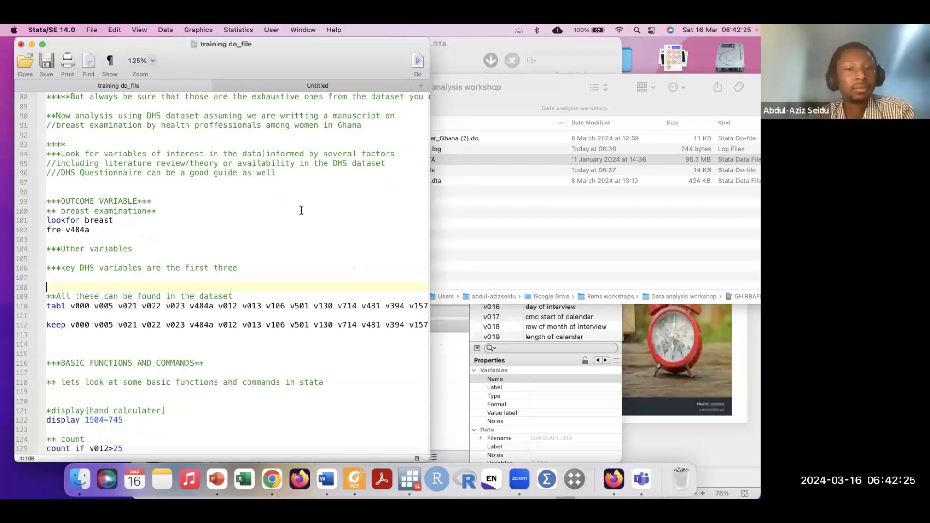
pyautogui.click(454, 360)
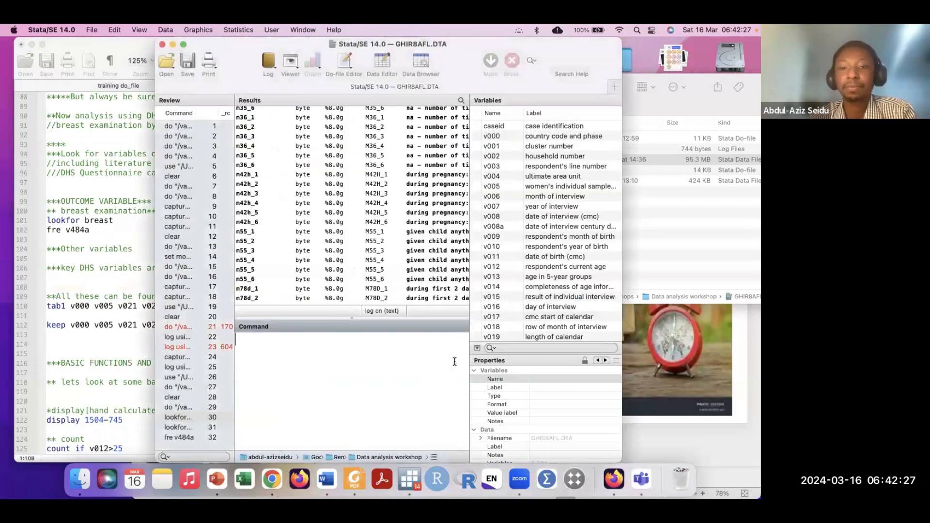
pyautogui.moveTo(234, 66); pyautogui.dragTo(300, 81)
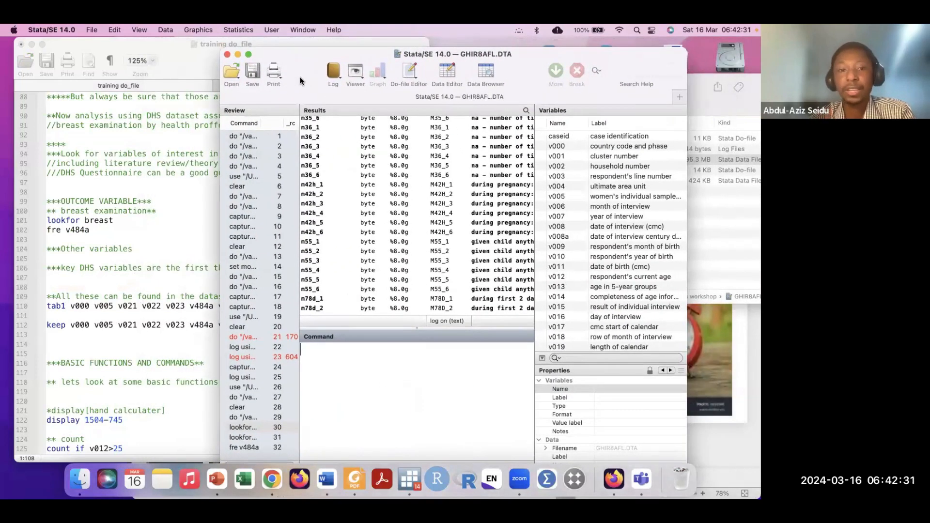
# Recall the earlier "fre v484a" command from the command history into Stata's Command window and copy it.
pyautogui.click(81, 284)
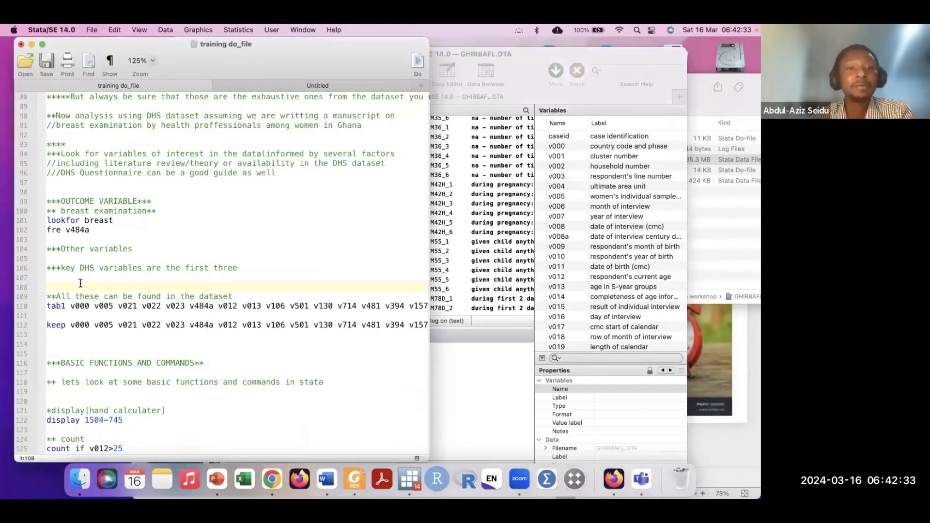
pyautogui.click(463, 376)
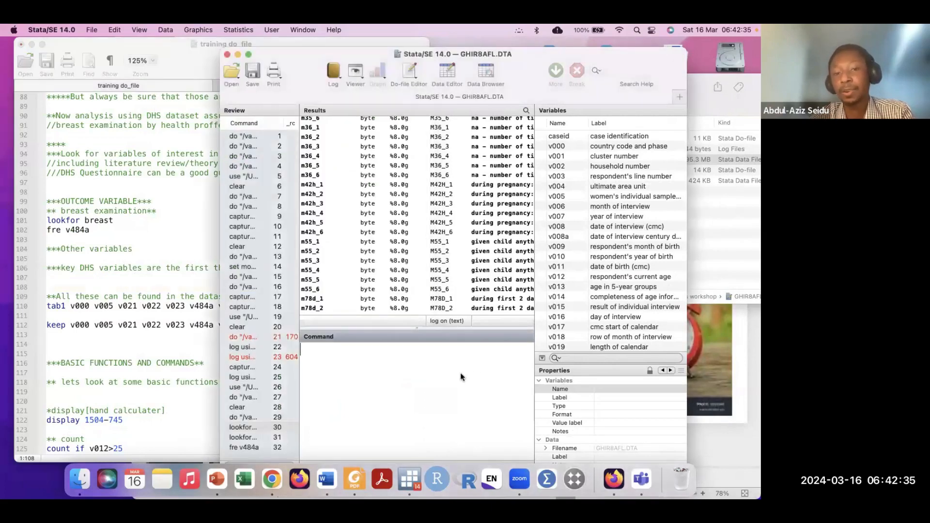
pyautogui.scroll(-2, 257, 379)
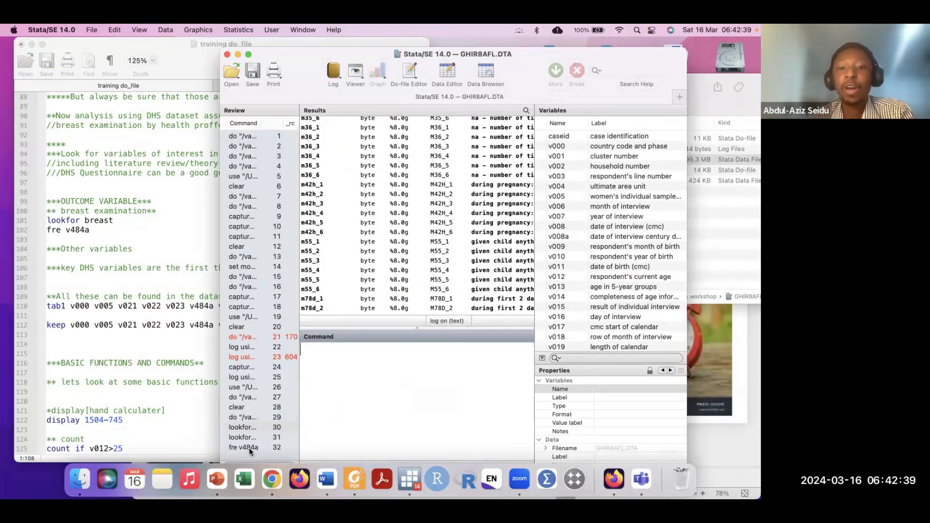
pyautogui.click(249, 447)
pyautogui.moveTo(365, 349); pyautogui.dragTo(304, 348)
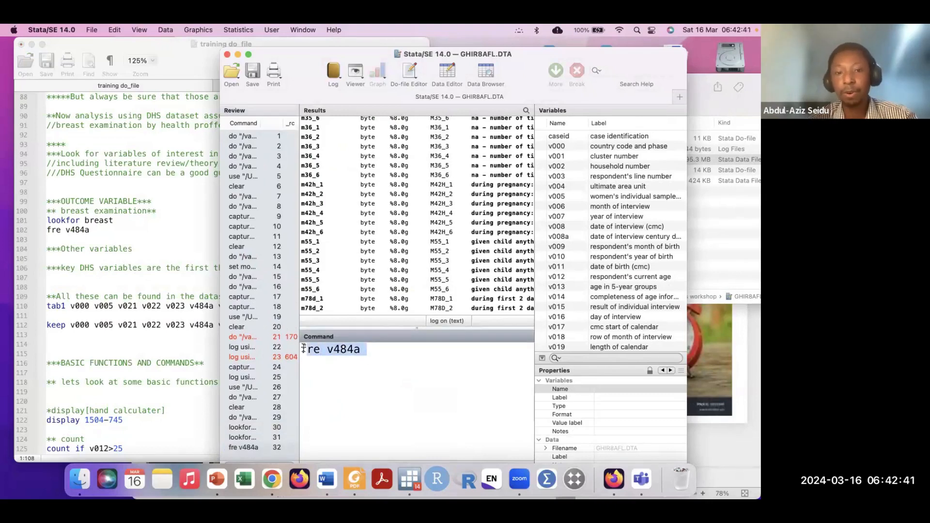
pyautogui.press('super+c')
# Return to the do-file and write the comment "***1 the availability*" on blank line 108.
pyautogui.click(116, 385)
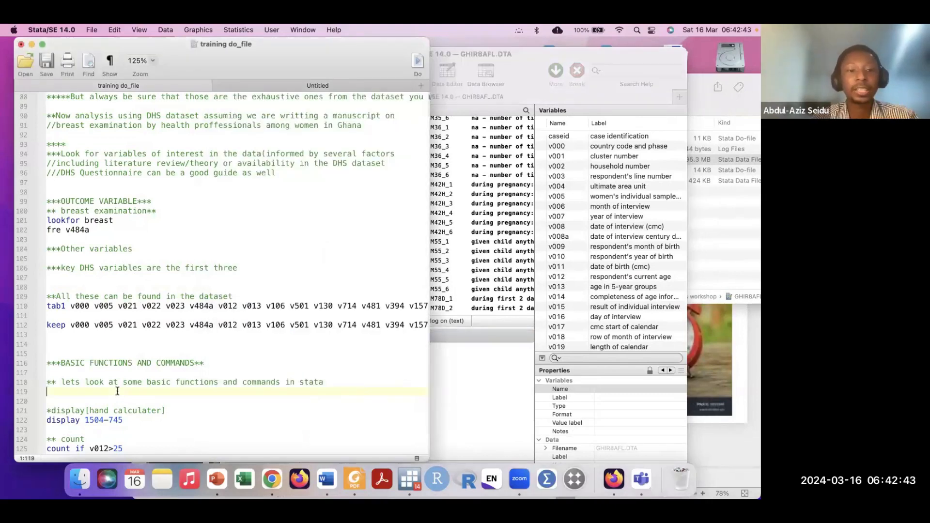
pyautogui.scroll(-2, 118, 391)
pyautogui.scroll(-1, 117, 392)
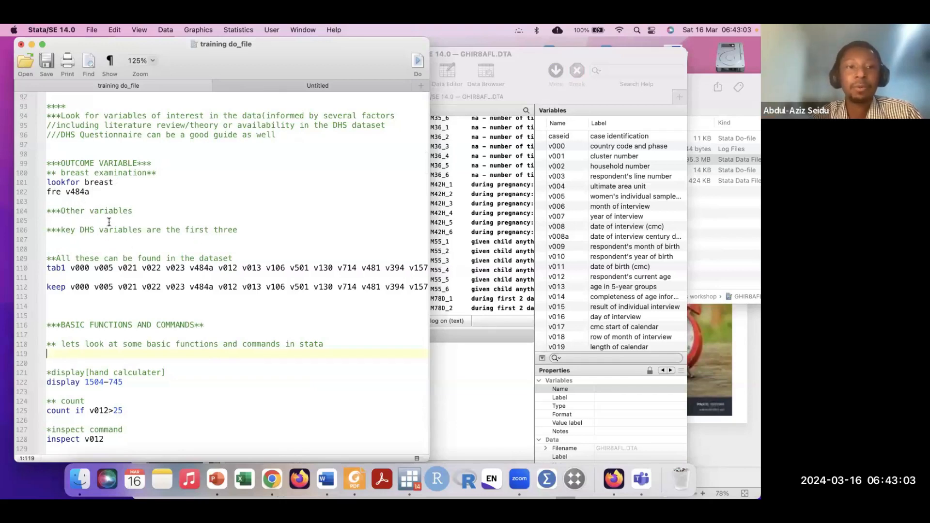
pyautogui.click(69, 242)
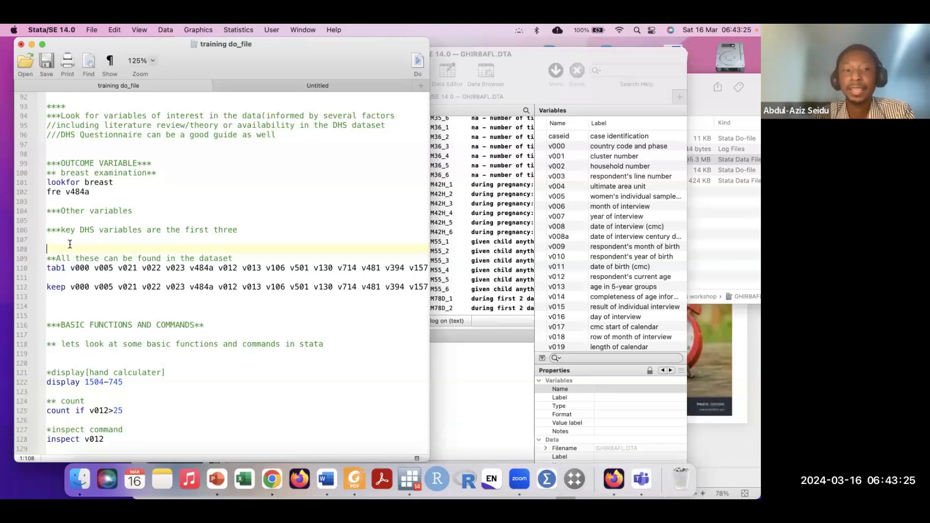
pyautogui.write('*1 the a')
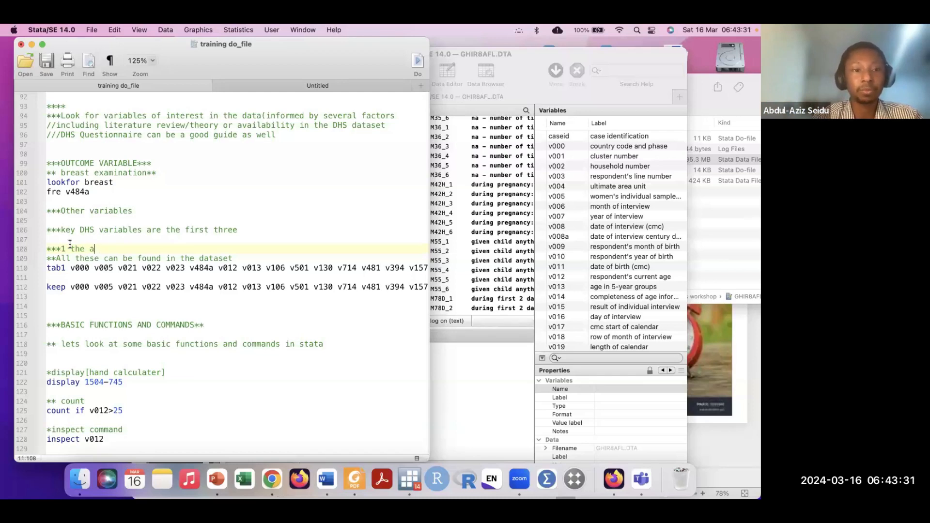
pyautogui.write('vailability')
pyautogui.press('BackSpace')
pyautogui.write('*')
# Add the comment "**2. The interest to our analysis**" on a new line below the availability comment.
pyautogui.press('Return')
pyautogui.write('**2. The ')
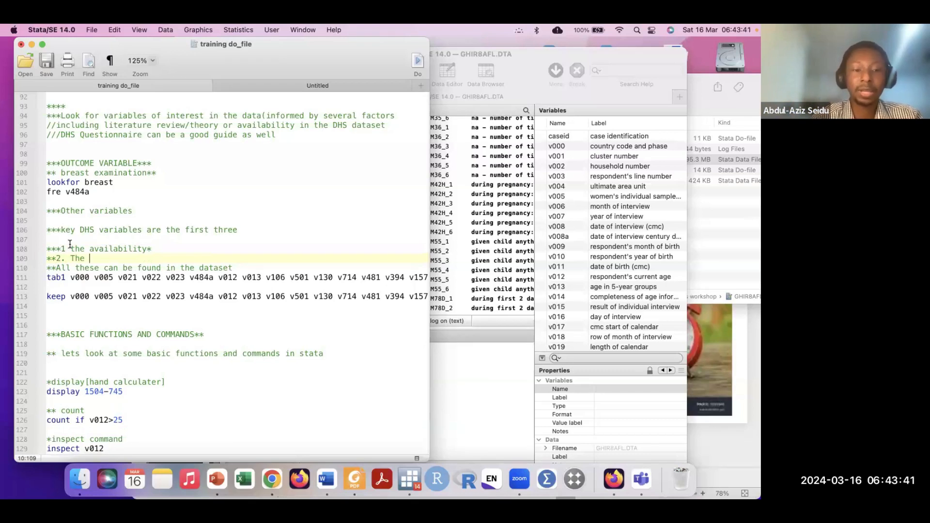
pyautogui.write('interes')
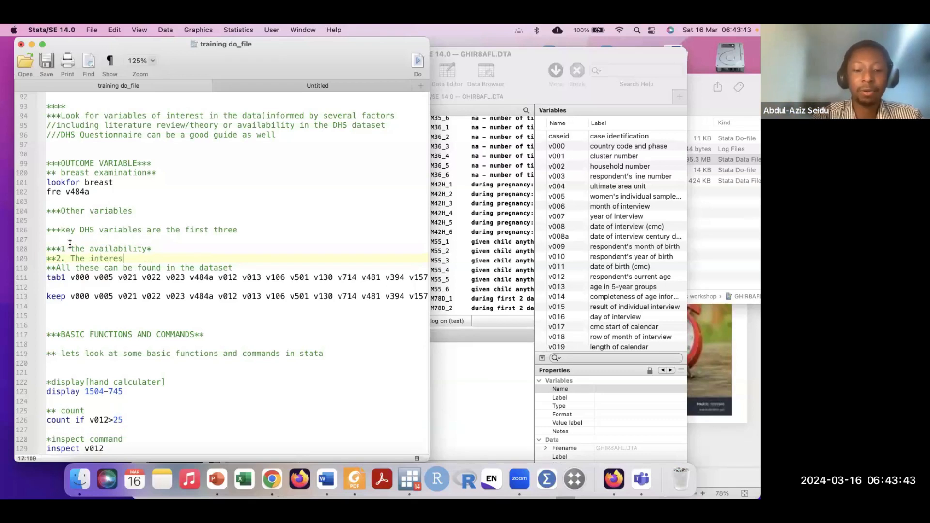
pyautogui.write('t to ')
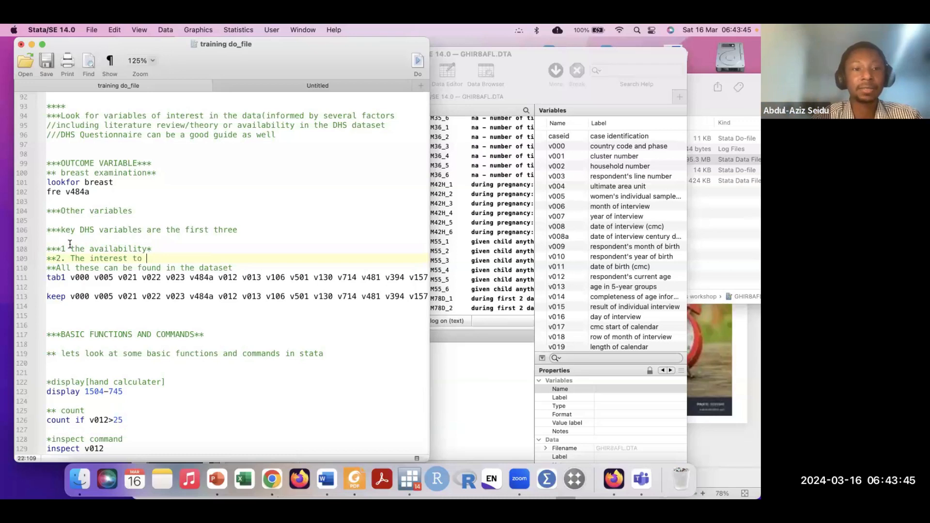
pyautogui.write('our anal')
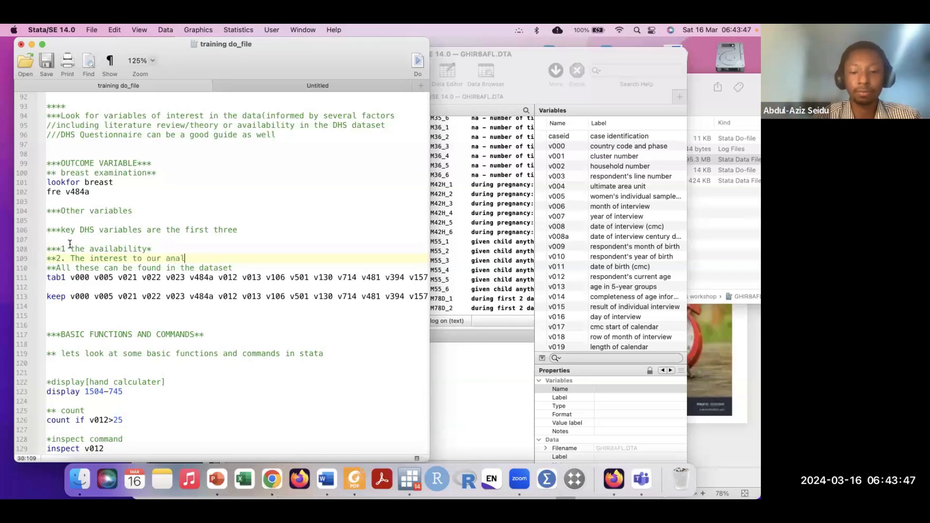
pyautogui.write('ysis**')
pyautogui.press('Return')
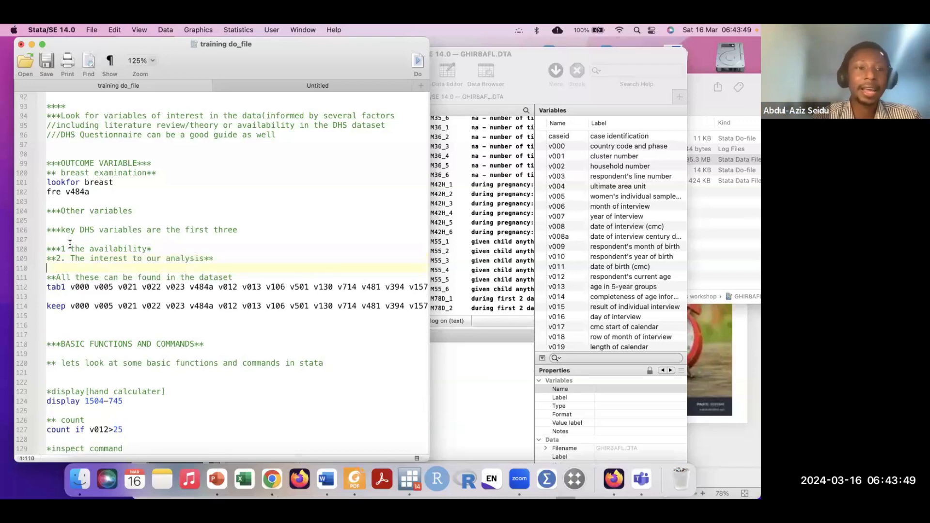
# Write the third criterion comment, "**3. Literature", on line 110 of the do-file.
pyautogui.write('***')
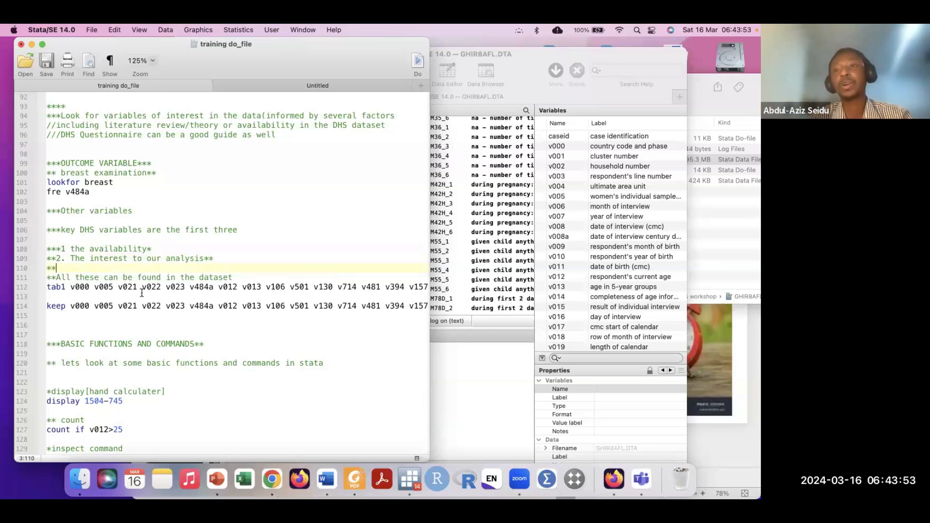
pyautogui.write('3.')
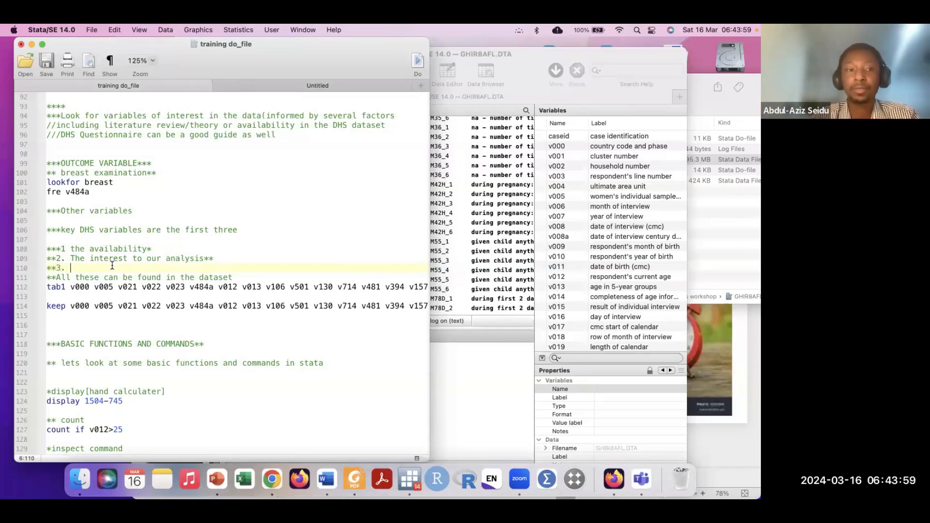
pyautogui.write('Litea')
pyautogui.press('BackSpace')
pyautogui.write('t')
pyautogui.press('BackSpace')
pyautogui.write('ratur')
pyautogui.press('BackSpace')
pyautogui.write('re')
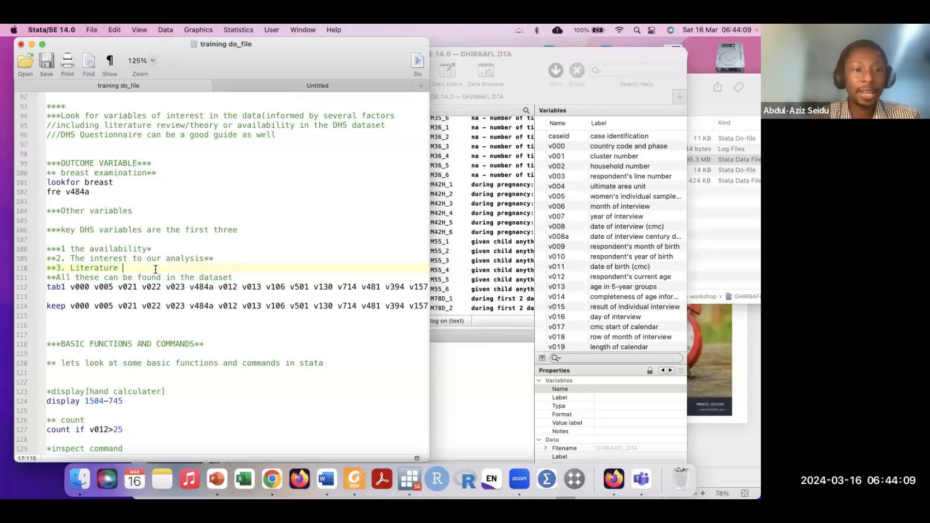
# Add the comment "**4. practical relevance" on line 111, leaving a blank line before the note "All these can be found in the dataset".
pyautogui.press('Return')
pyautogui.write('**')
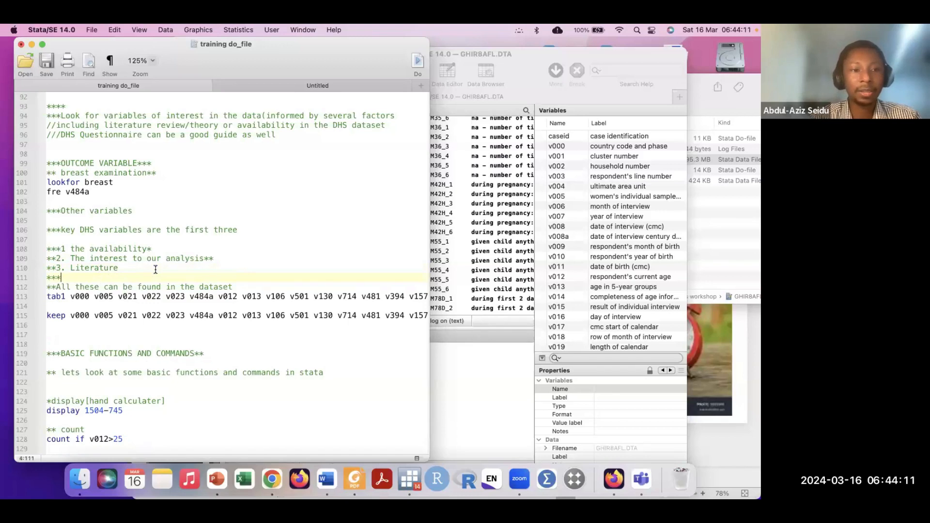
pyautogui.write('4.')
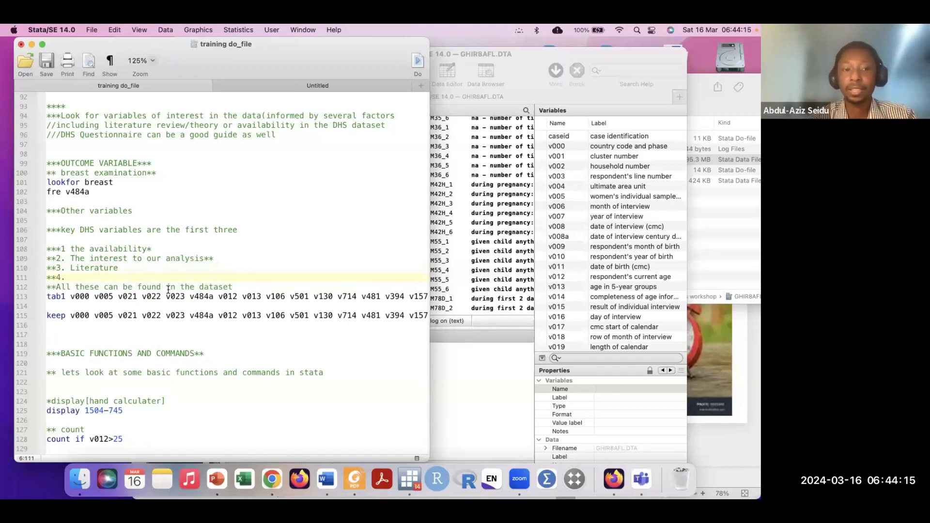
pyautogui.write(' pr')
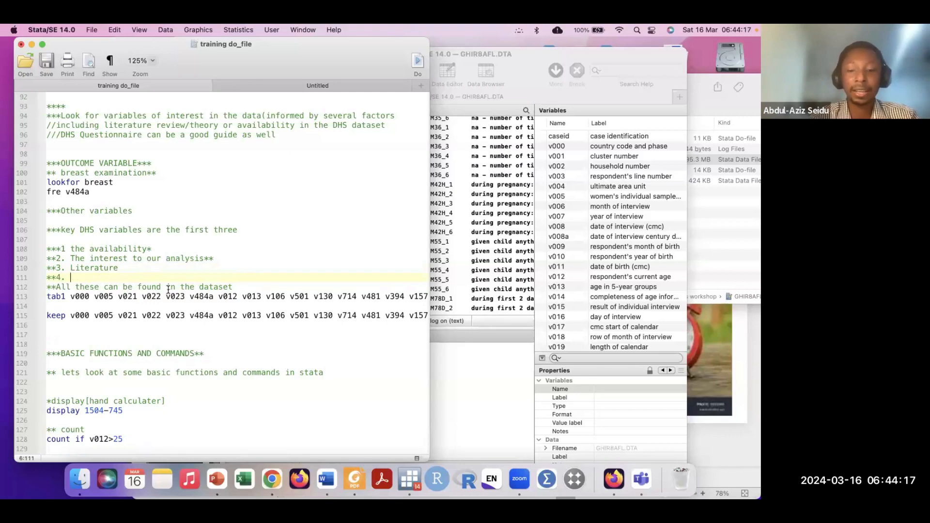
pyautogui.write('acti')
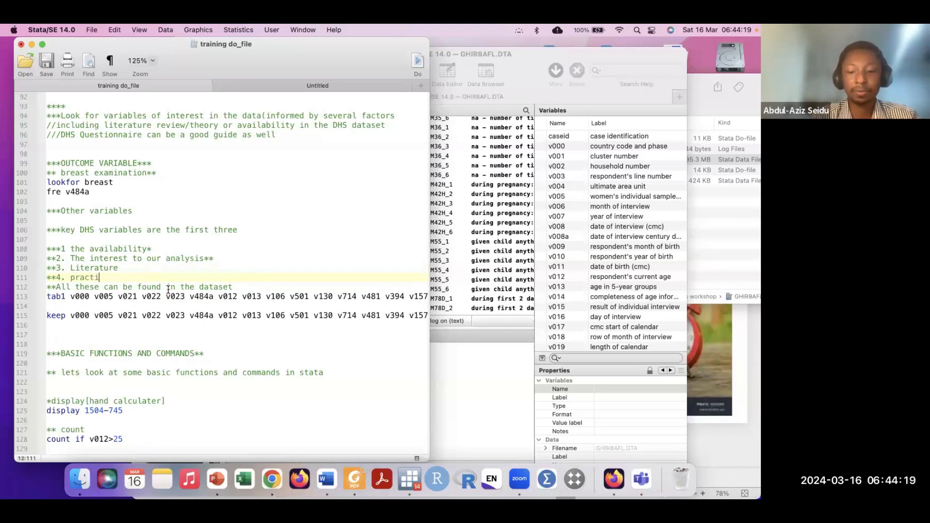
pyautogui.write('cal rel')
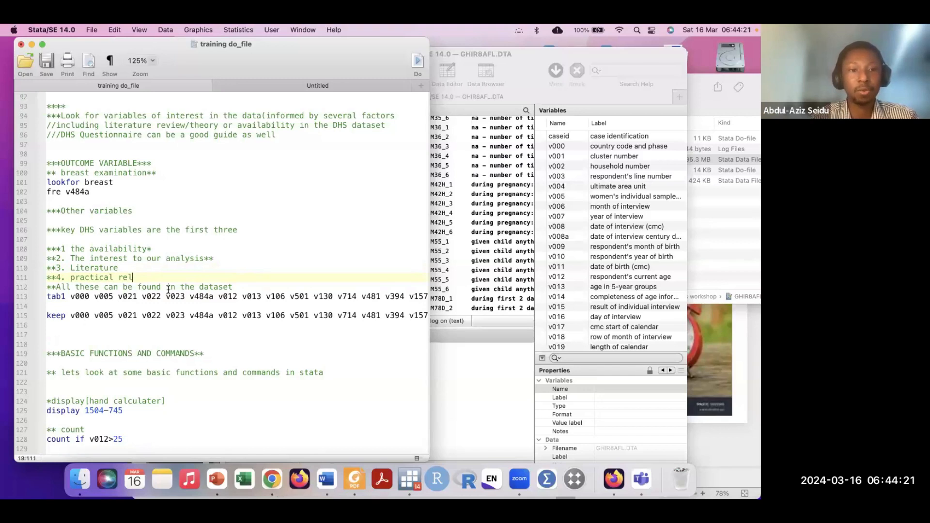
pyautogui.write('avance')
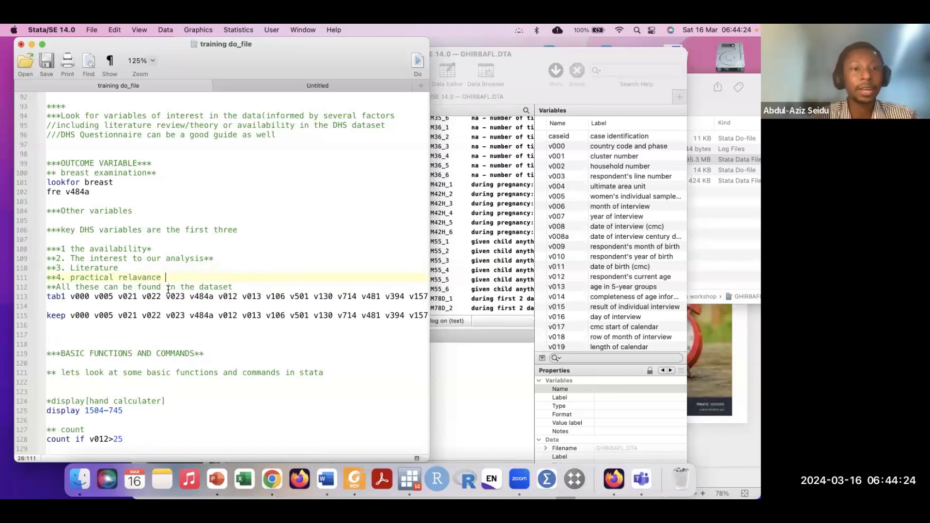
pyautogui.press('Return')
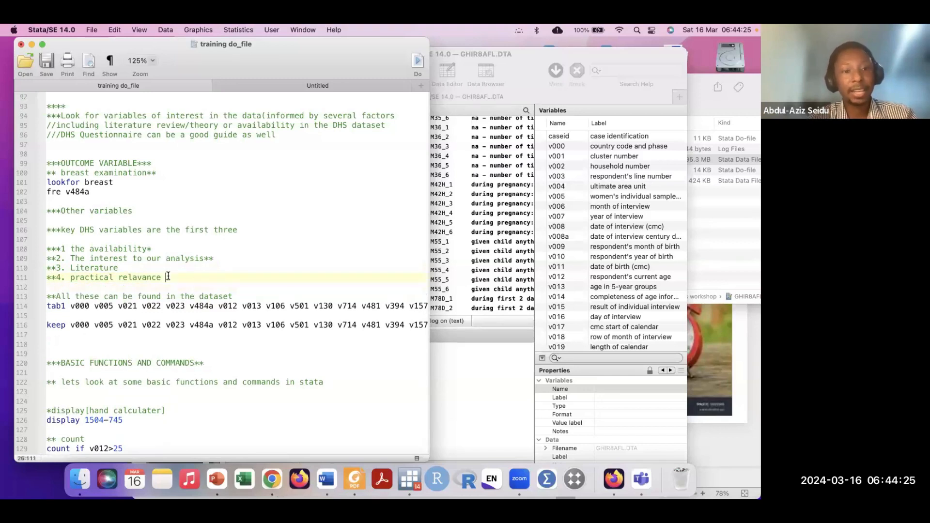
pyautogui.click(136, 276)
pyautogui.press('BackSpace')
pyautogui.write('e')
pyautogui.click(169, 274)
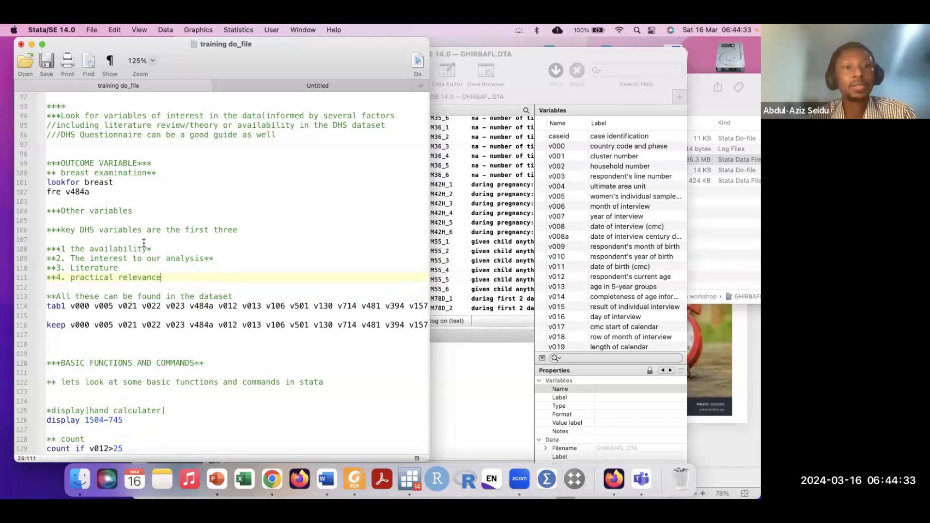
# Review the numbered variable-selection criteria in the do-file and highlight the word "lookfor" on line 101.
pyautogui.moveTo(172, 246); pyautogui.dragTo(31, 250)
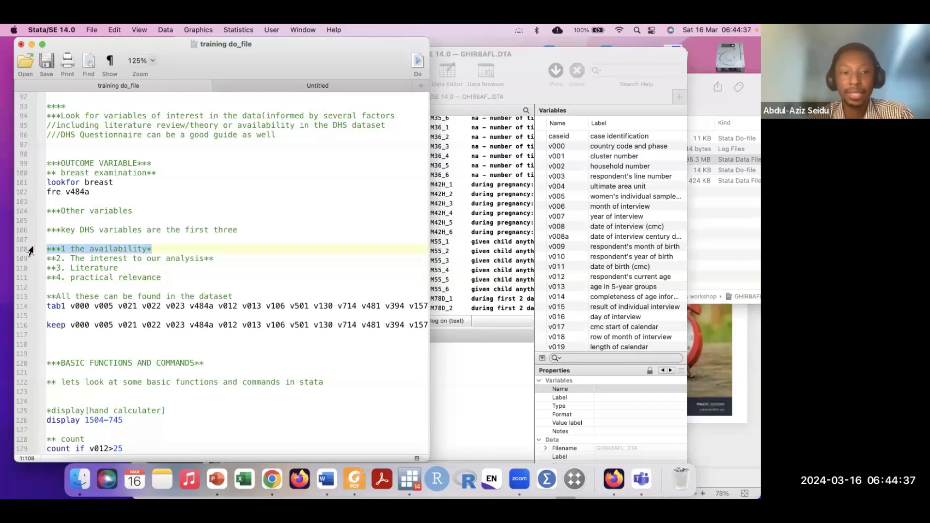
pyautogui.click(139, 269)
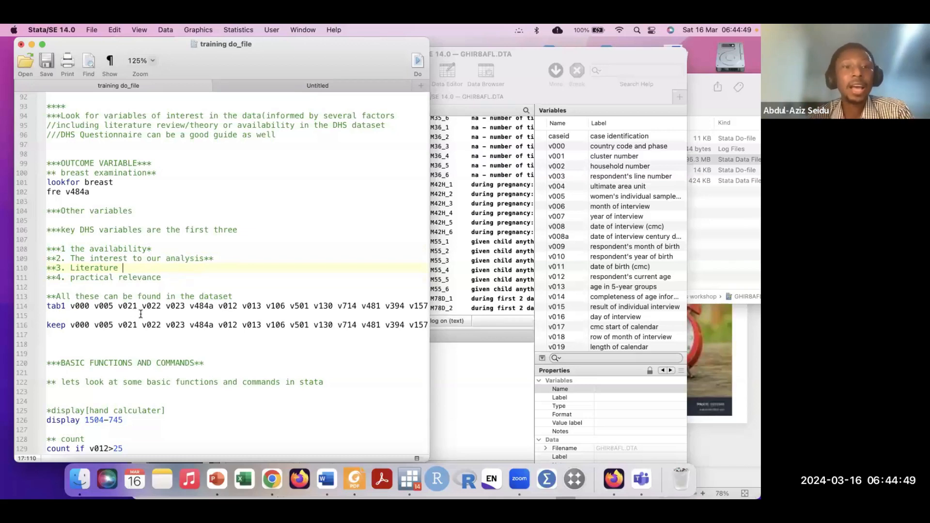
pyautogui.click(95, 288)
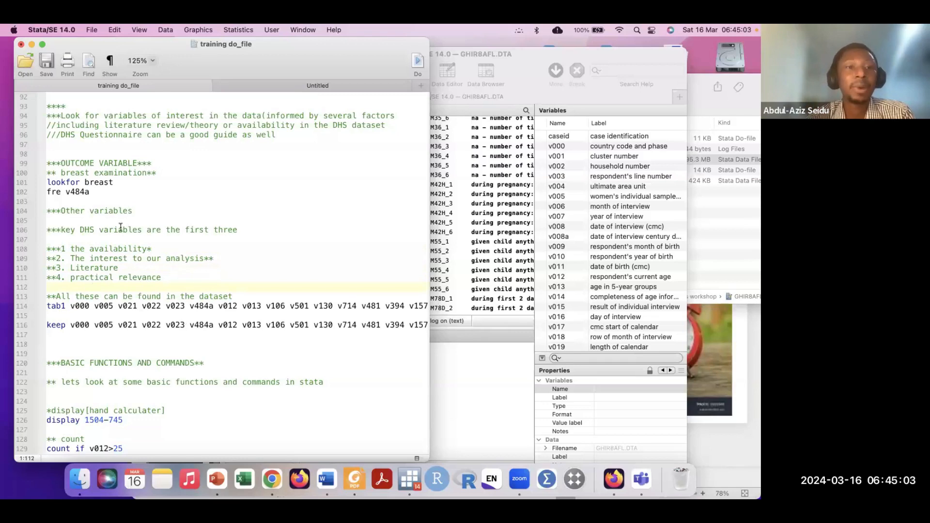
pyautogui.doubleClick(81, 182)
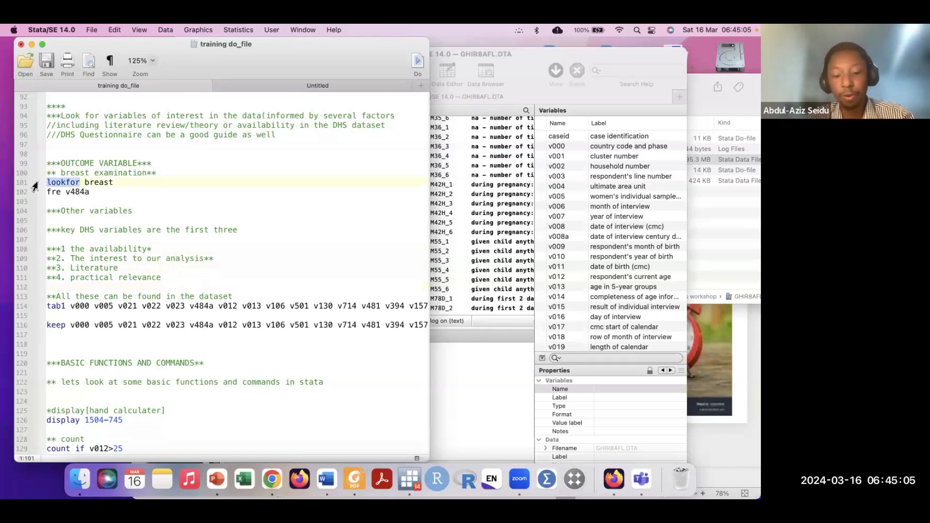
# Clear the Command window, run "lookfor education", and examine its results with the main Stata window in full screen.
pyautogui.click(470, 389)
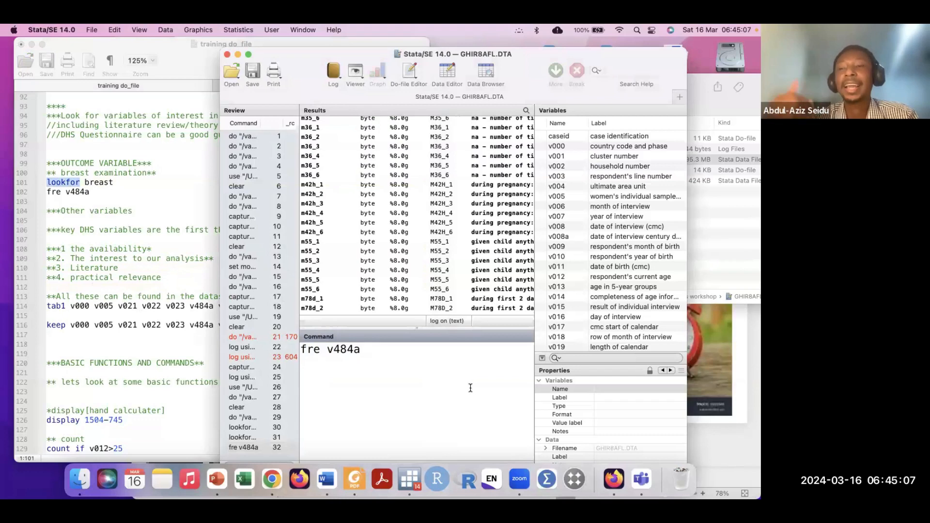
pyautogui.press('super+a')
pyautogui.press('BackSpace')
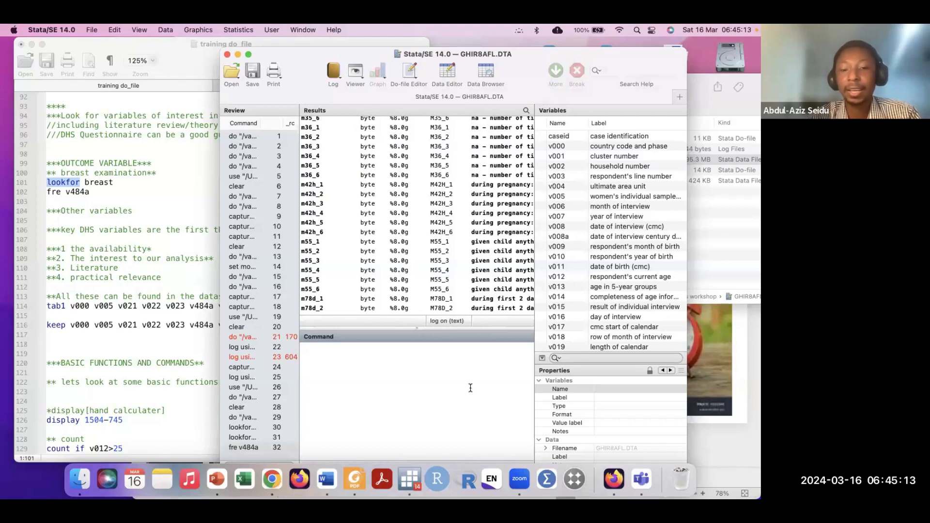
pyautogui.write('look')
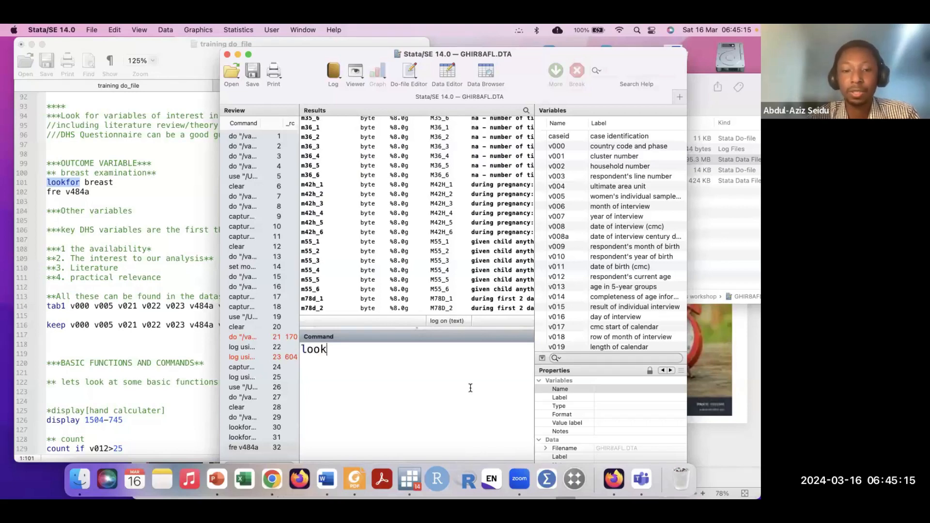
pyautogui.write('for educ')
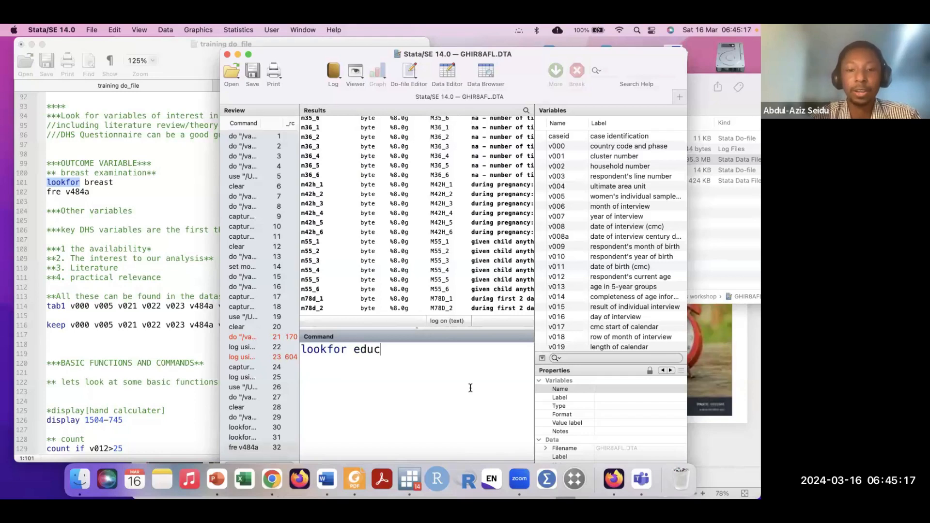
pyautogui.write('ation')
pyautogui.press('Return')
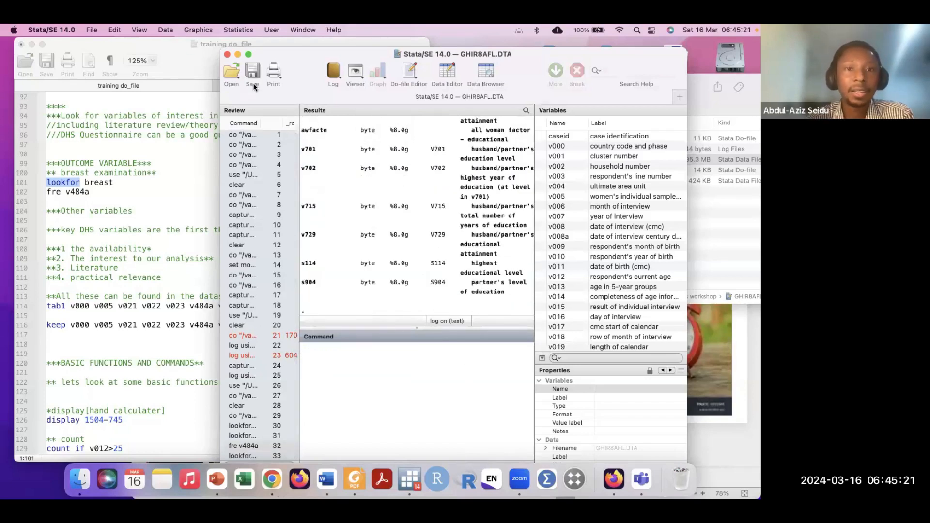
pyautogui.click(248, 55)
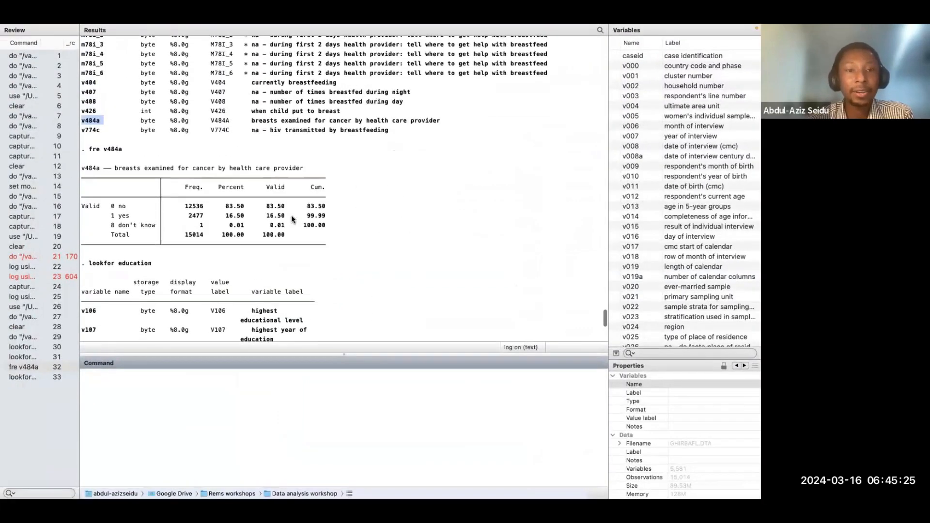
pyautogui.scroll(-4, 291, 219)
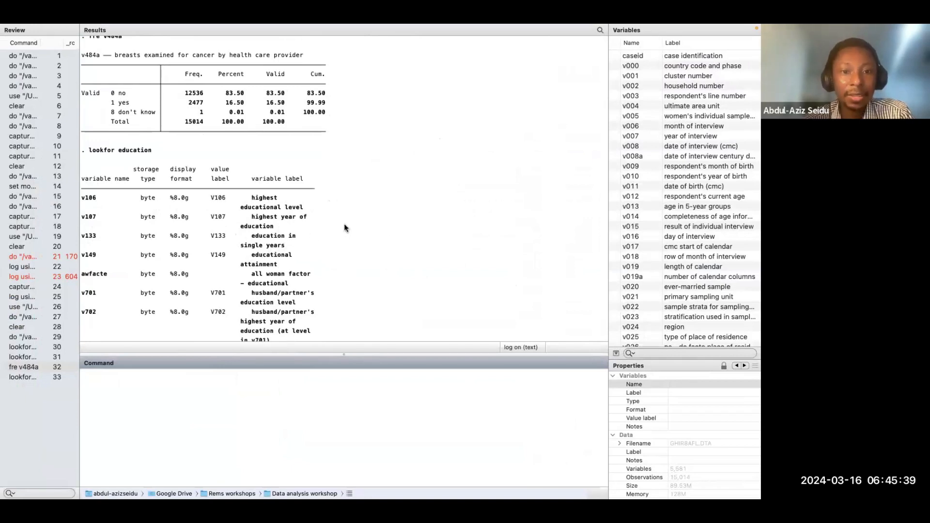
# Review the education variables in the results, then exit full screen and place the main Stata window beside the do-file.
pyautogui.scroll(-5, 174, 292)
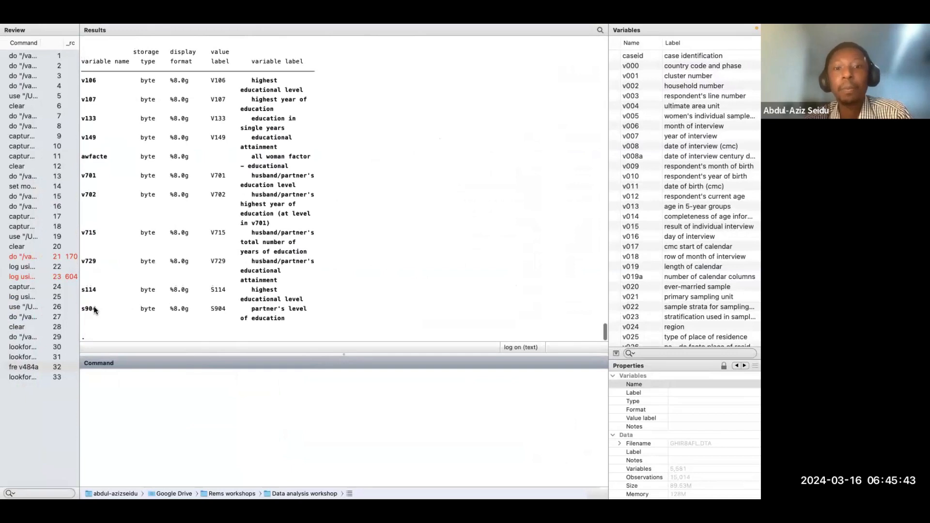
pyautogui.scroll(1, 334, 310)
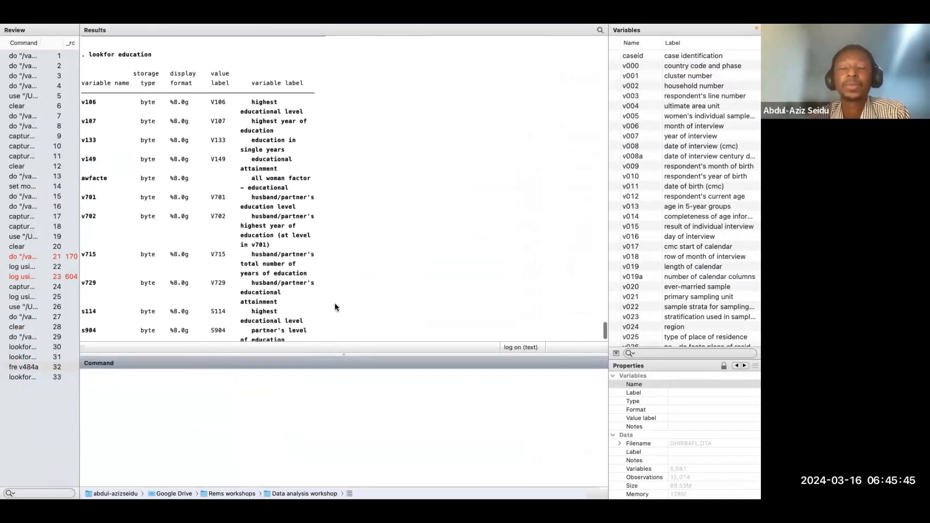
pyautogui.scroll(3, 335, 307)
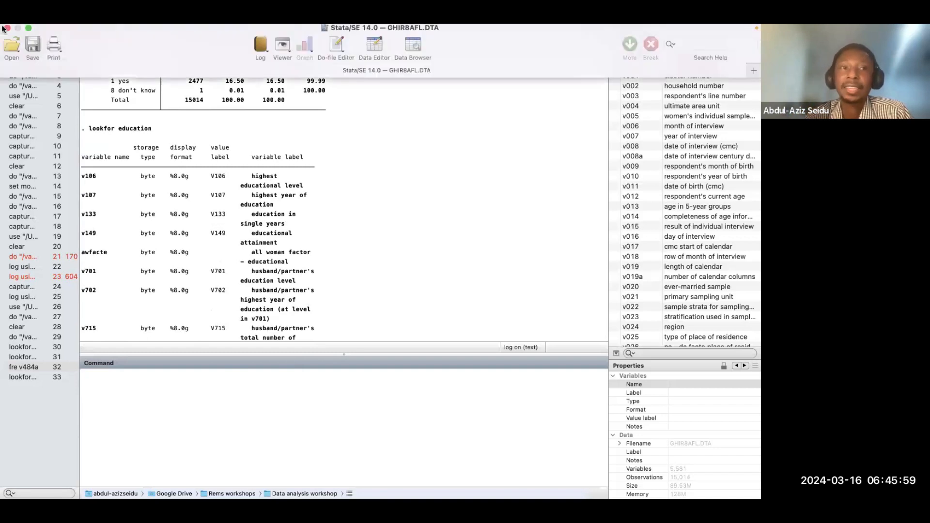
pyautogui.click(27, 40)
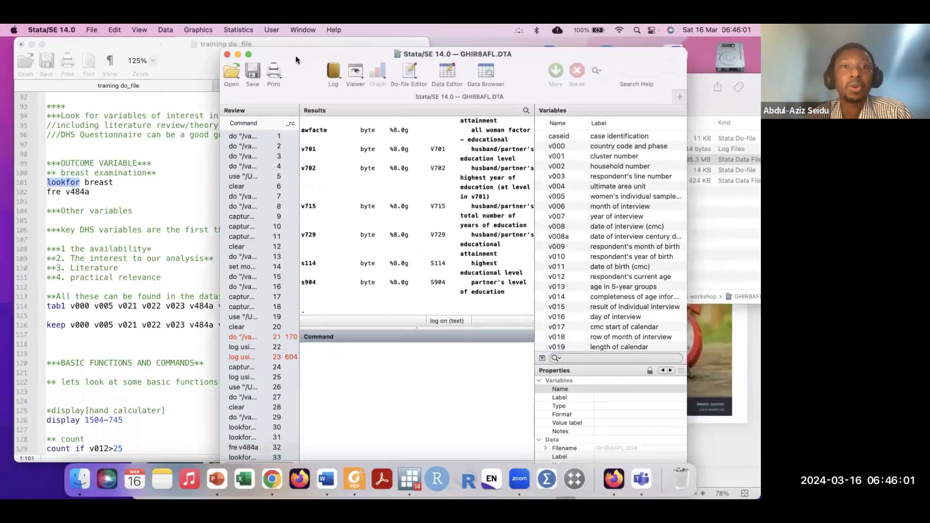
pyautogui.moveTo(295, 55); pyautogui.dragTo(385, 45)
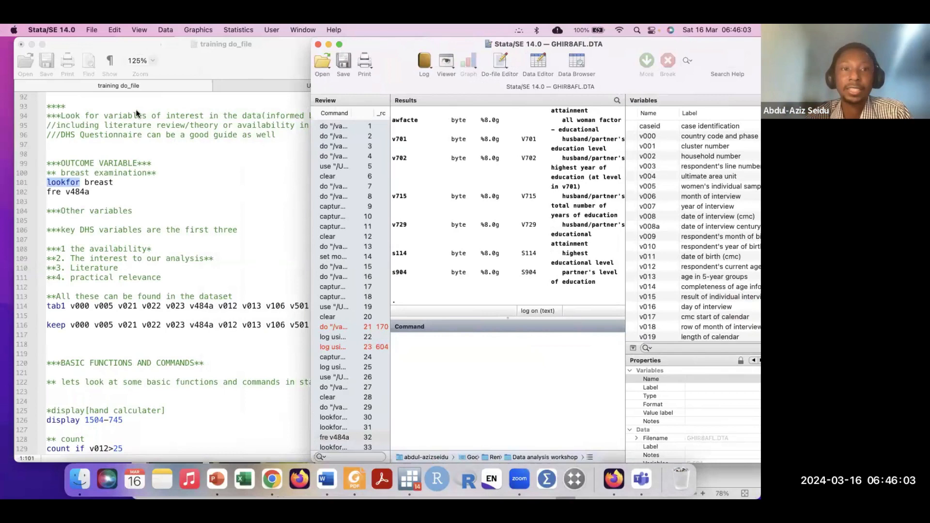
# Copy v000 from the tab1 command on line 114 of the do-file and run "tab v000" in the Command window.
pyautogui.click(161, 228)
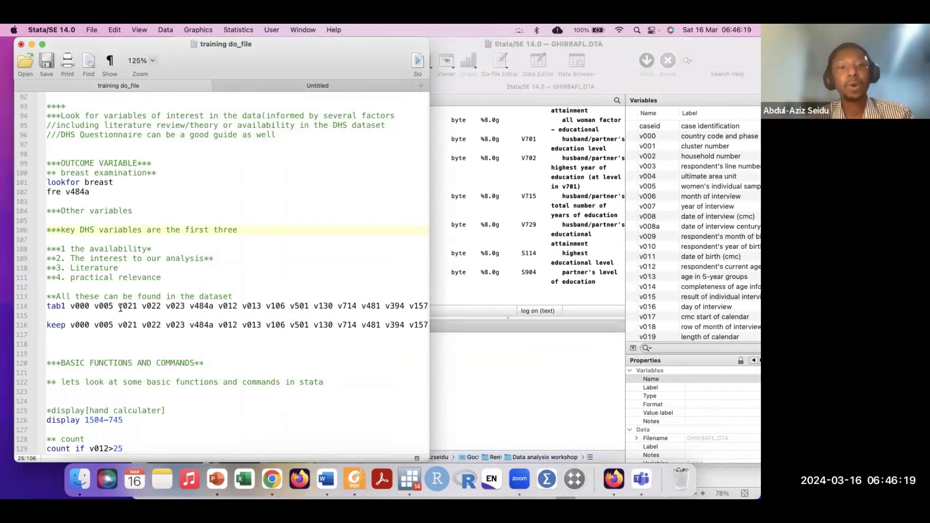
pyautogui.moveTo(93, 306); pyautogui.dragTo(70, 307)
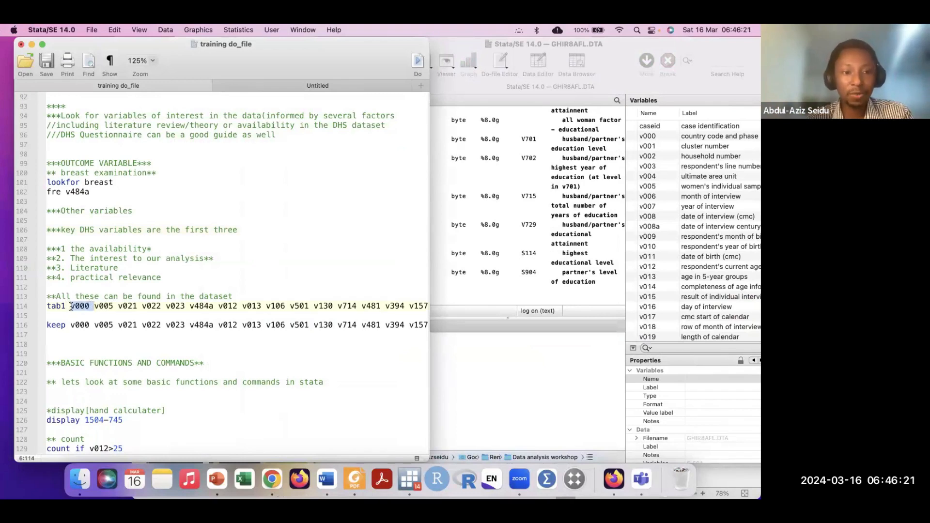
pyautogui.press('super+c')
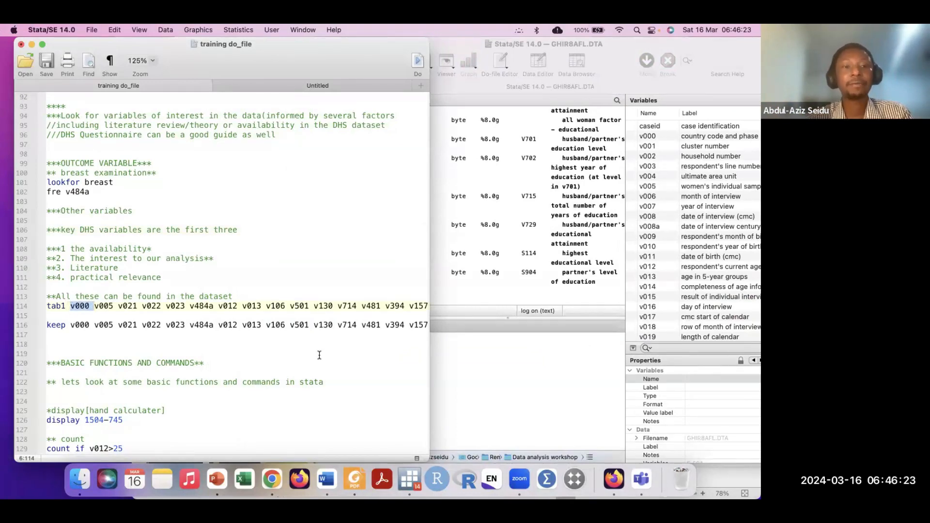
pyautogui.click(496, 375)
pyautogui.write('tab')
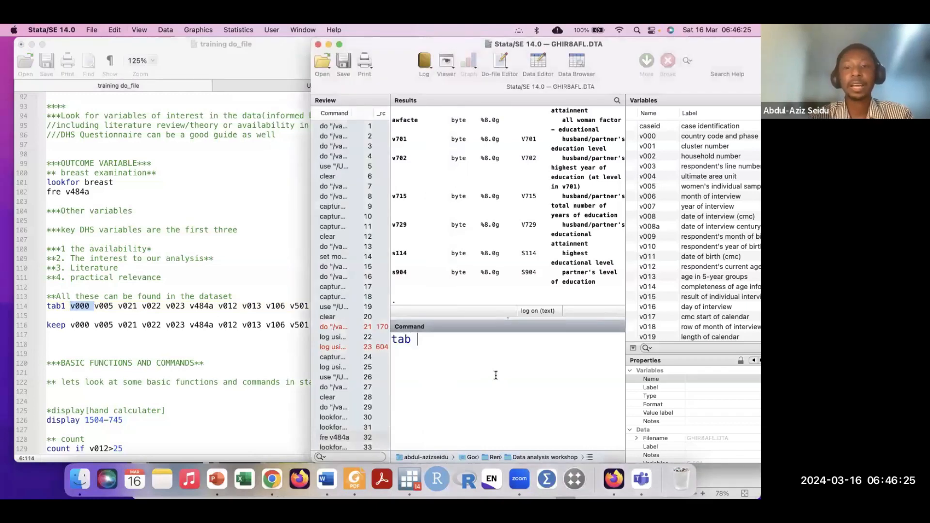
pyautogui.press('super+v')
pyautogui.press('Return')
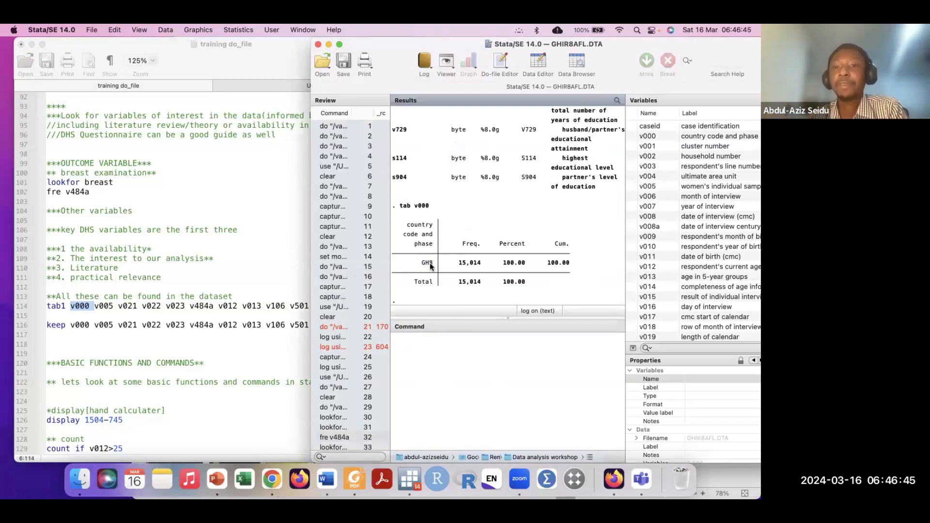
# Tabulate v005 from the Command window and examine its frequency table in the results.
pyautogui.click(111, 309)
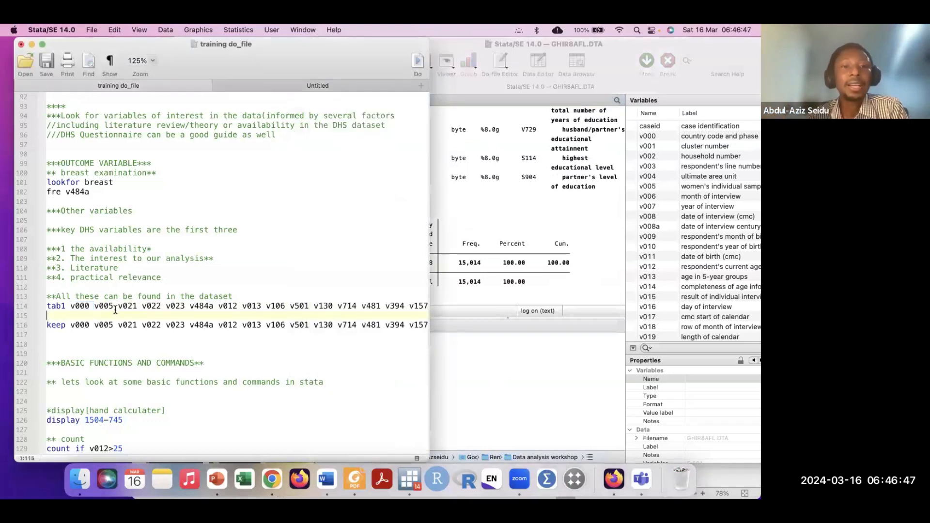
pyautogui.doubleClick(106, 307)
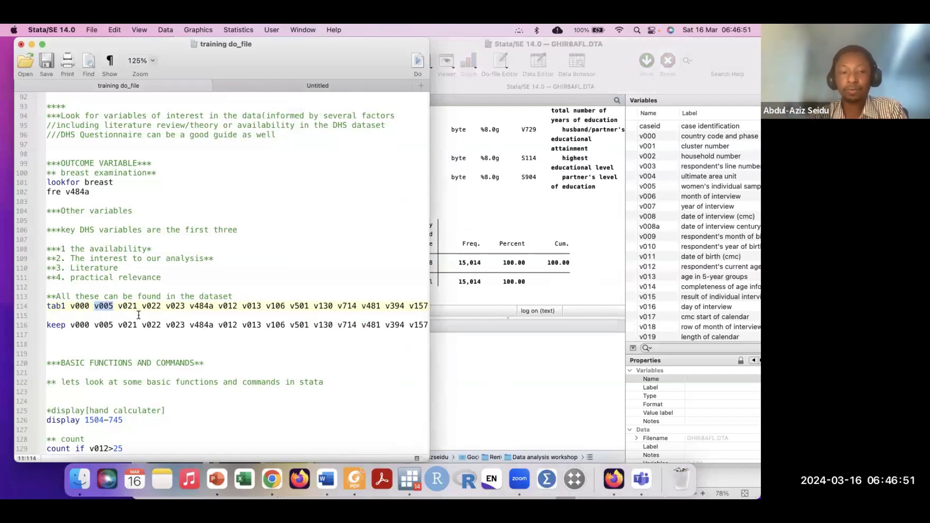
pyautogui.click(490, 362)
pyautogui.write('tab1 v000 v005')
pyautogui.press('Return')
pyautogui.scroll(20, 473, 244)
pyautogui.scroll(20, 480, 226)
pyautogui.scroll(20, 481, 227)
pyautogui.scroll(5, 481, 227)
# Locate v021, v022 and v023 from the tab1 command in the dataset's variable list and check their labels.
pyautogui.click(151, 317)
pyautogui.moveTo(138, 304); pyautogui.dragTo(116, 305)
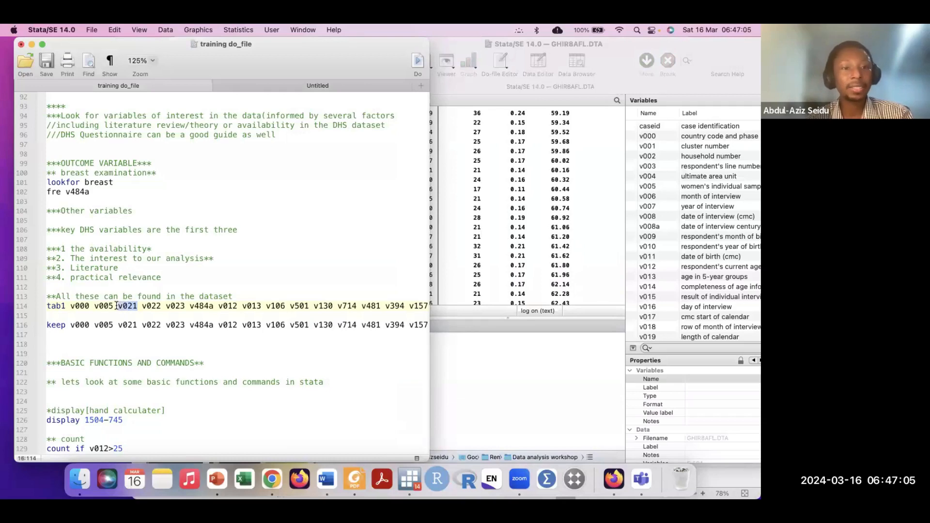
pyautogui.moveTo(189, 325); pyautogui.dragTo(162, 305)
pyautogui.click(536, 252)
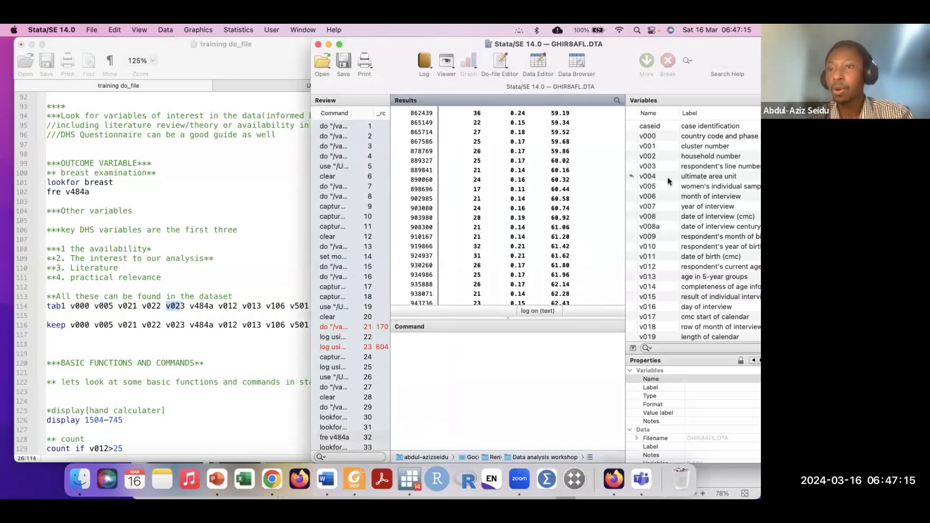
pyautogui.scroll(-4, 673, 210)
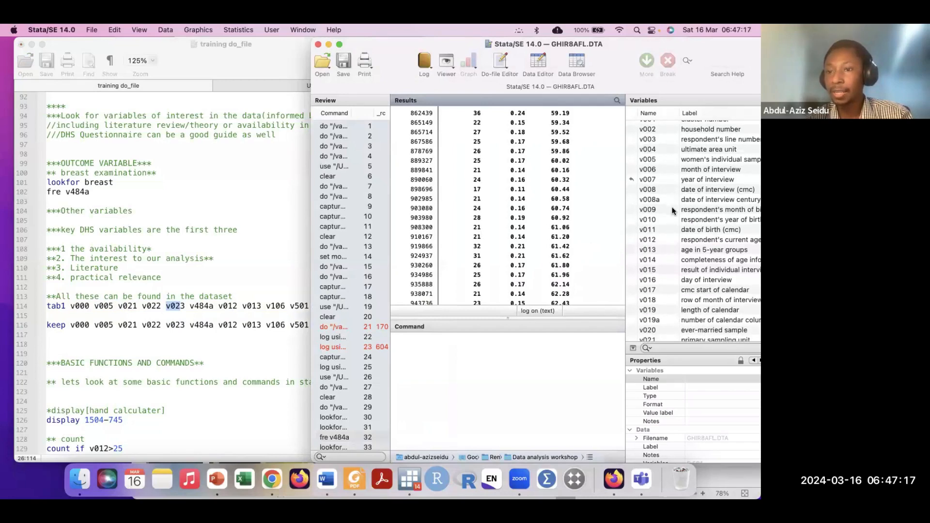
pyautogui.scroll(-5, 673, 210)
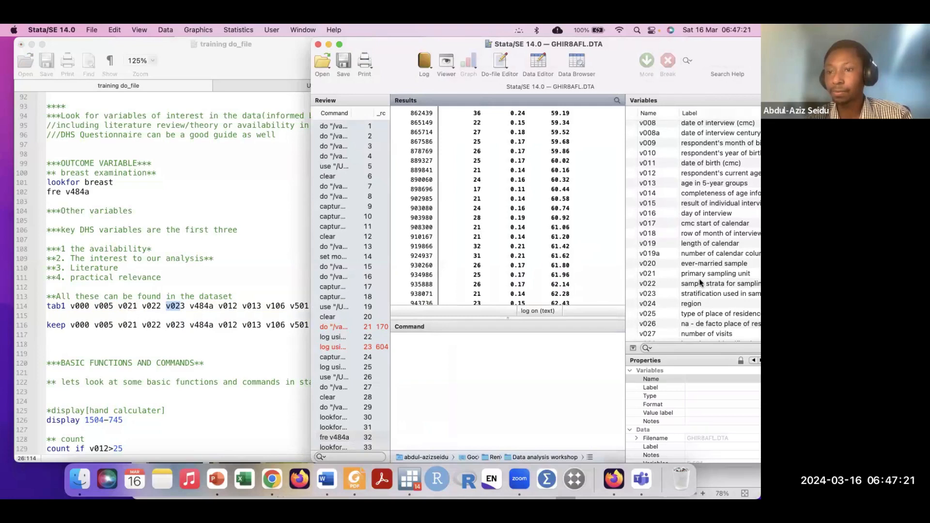
pyautogui.click(699, 275)
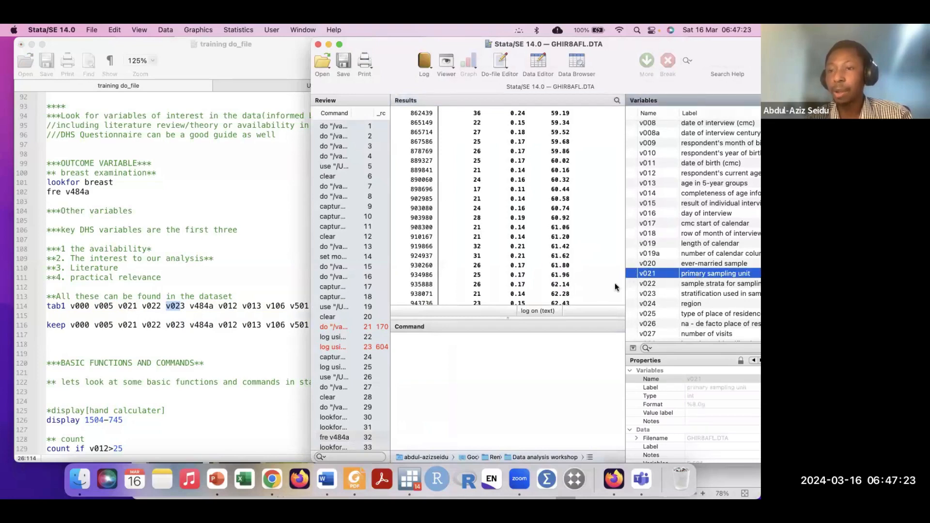
pyautogui.click(699, 285)
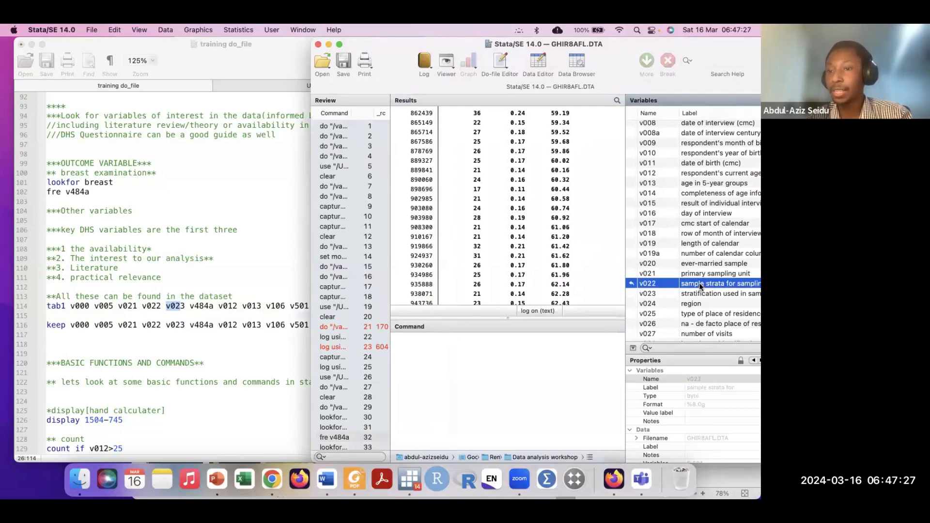
pyautogui.scroll(-3, 700, 283)
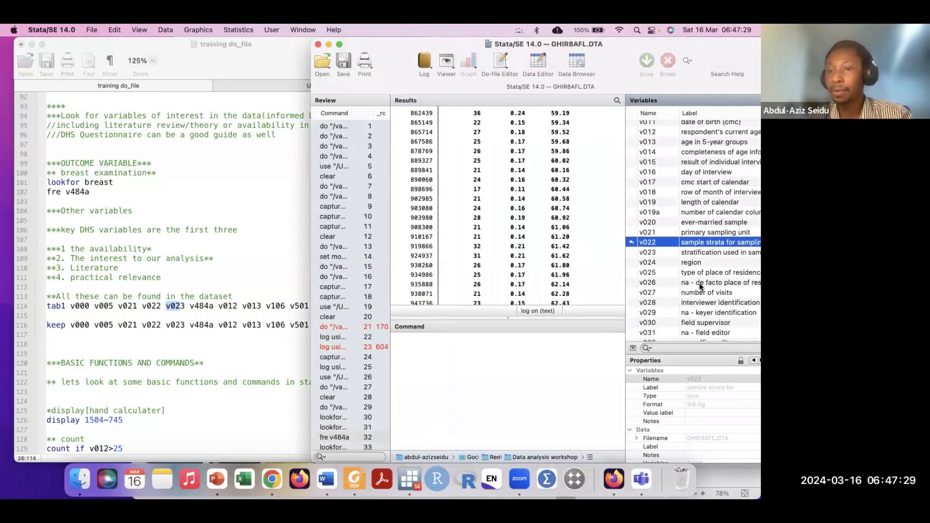
pyautogui.click(710, 252)
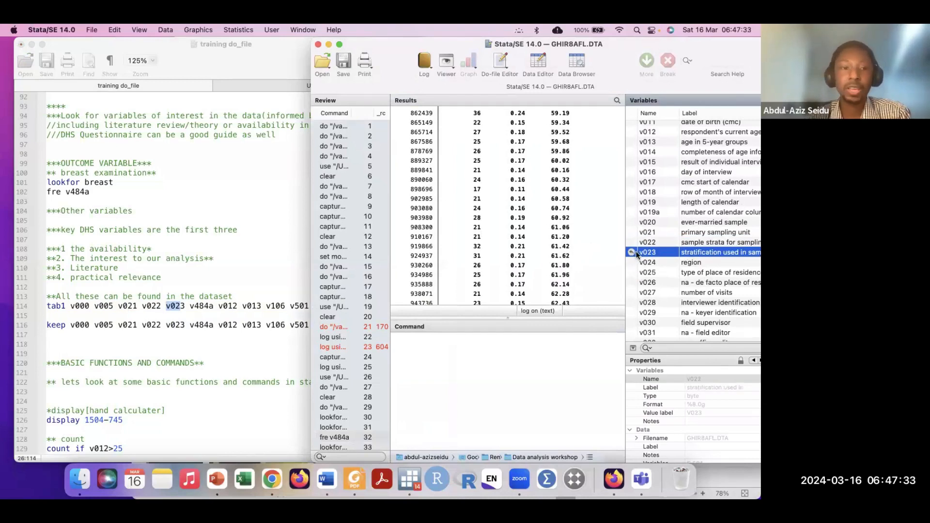
# Review the complete variable lists of the tab1 and keep commands on lines 114 and 116 of the do-file.
pyautogui.click(98, 325)
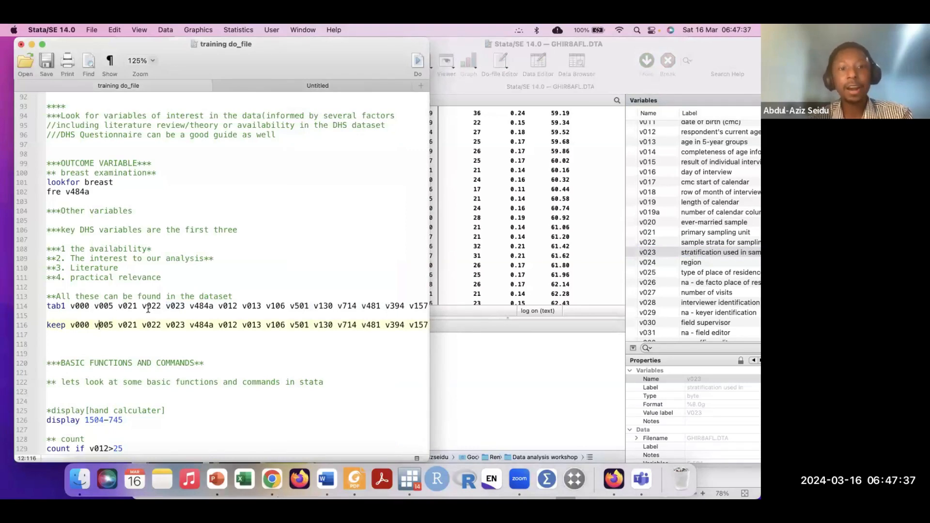
pyautogui.scroll(3, 751, 229)
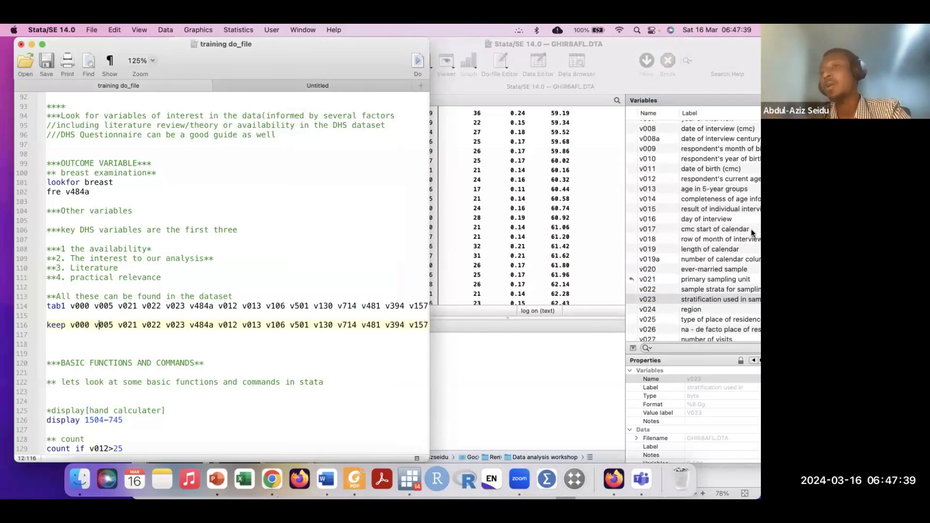
pyautogui.scroll(1, 751, 229)
pyautogui.scroll(3, 695, 218)
pyautogui.scroll(2, 695, 218)
pyautogui.click(198, 317)
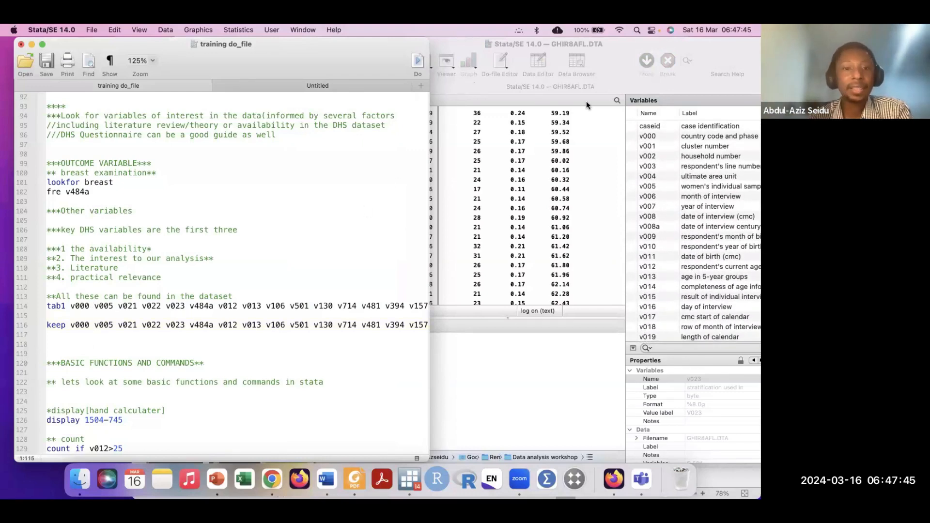
pyautogui.hscroll(10, 322, 258)
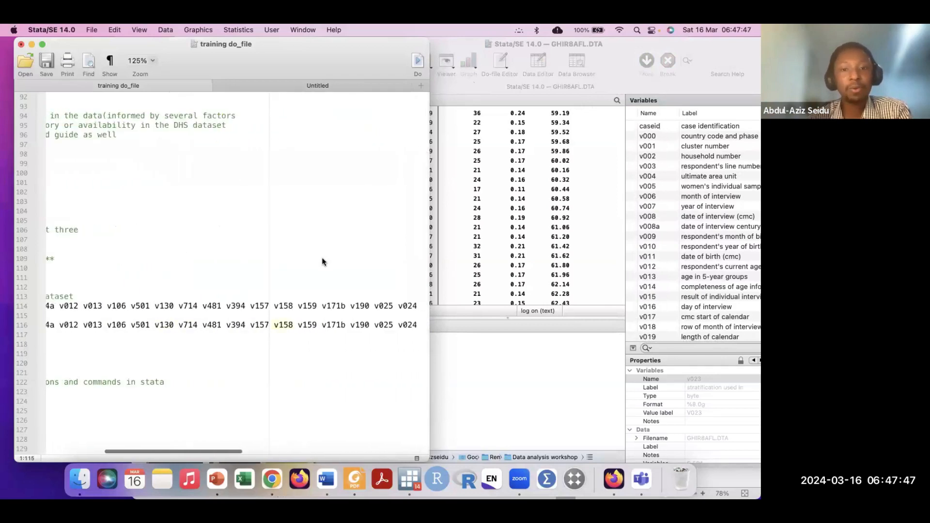
pyautogui.hscroll(-10, 323, 260)
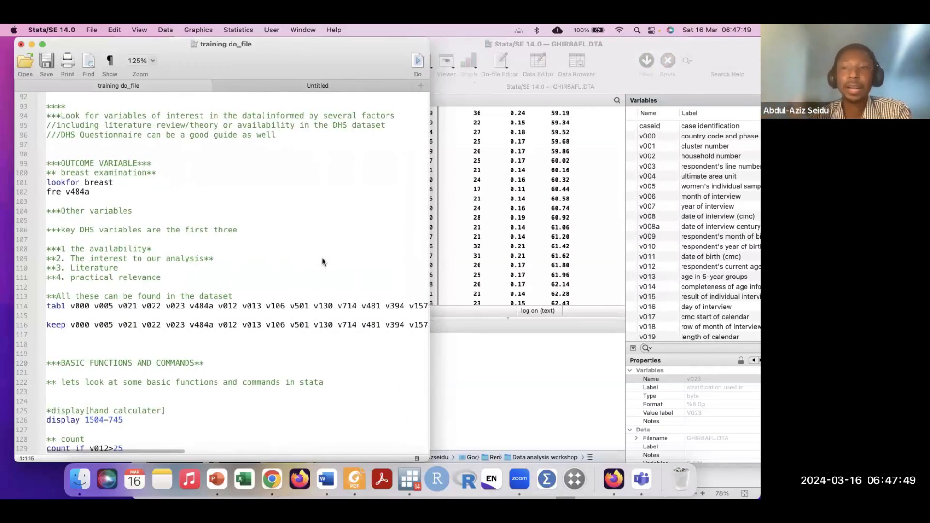
# Look over the "BASIC FUNCTIONS AND COMMANDS" section of the do-file and return to its start below the keep command.
pyautogui.scroll(-8, 146, 385)
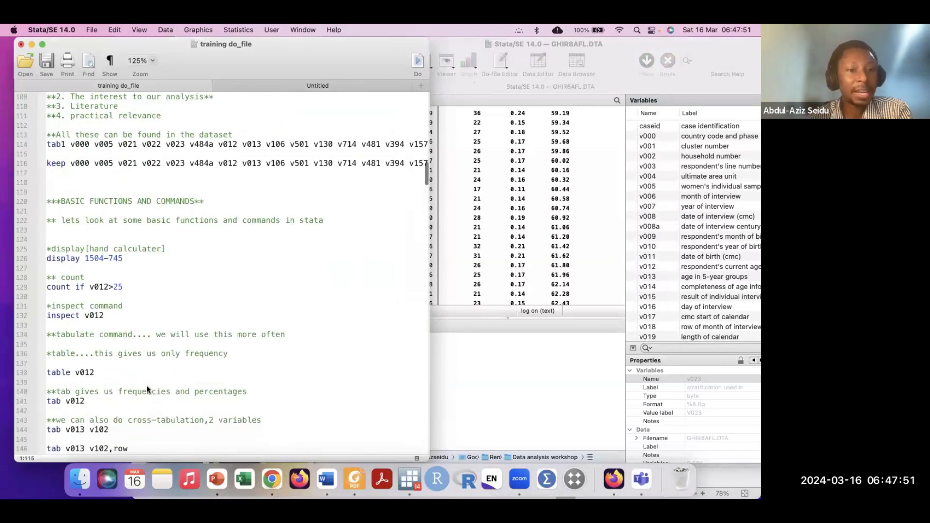
pyautogui.scroll(5, 146, 385)
pyautogui.scroll(3, 146, 386)
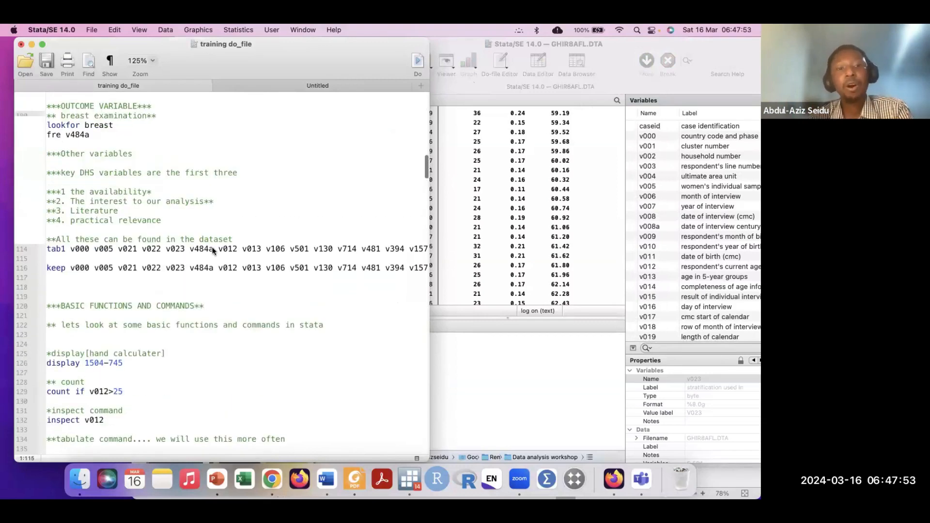
pyautogui.click(99, 292)
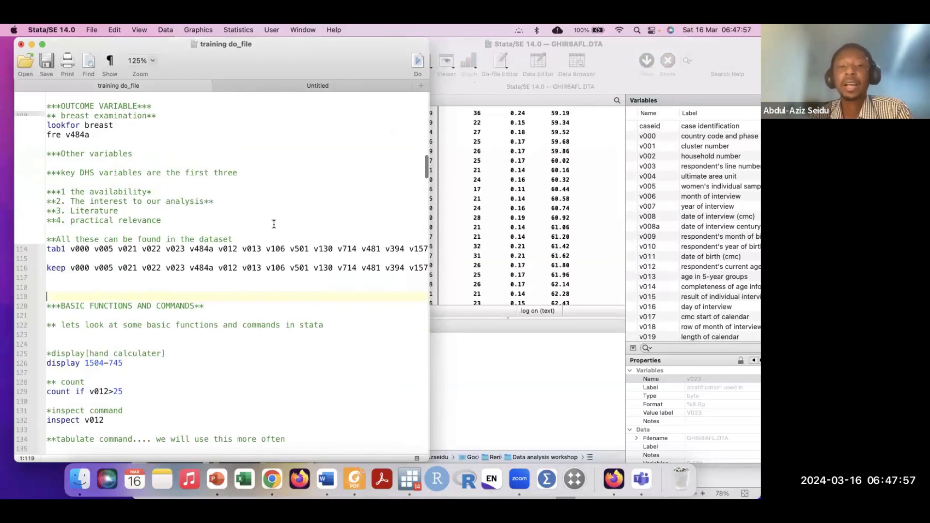
pyautogui.scroll(-1, 139, 286)
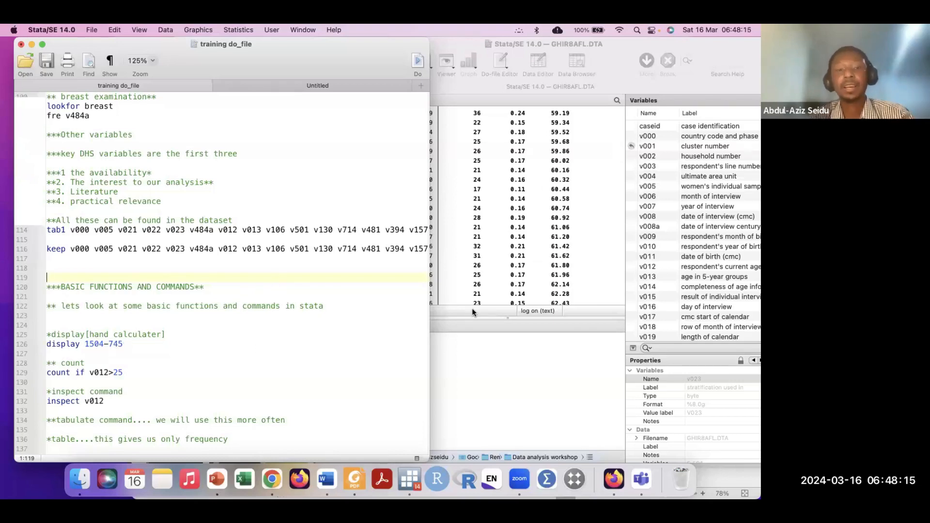
# Add the command display 1500-500 on line 127 of the do-file, directly below display 1504-745.
pyautogui.click(330, 339)
pyautogui.click(481, 371)
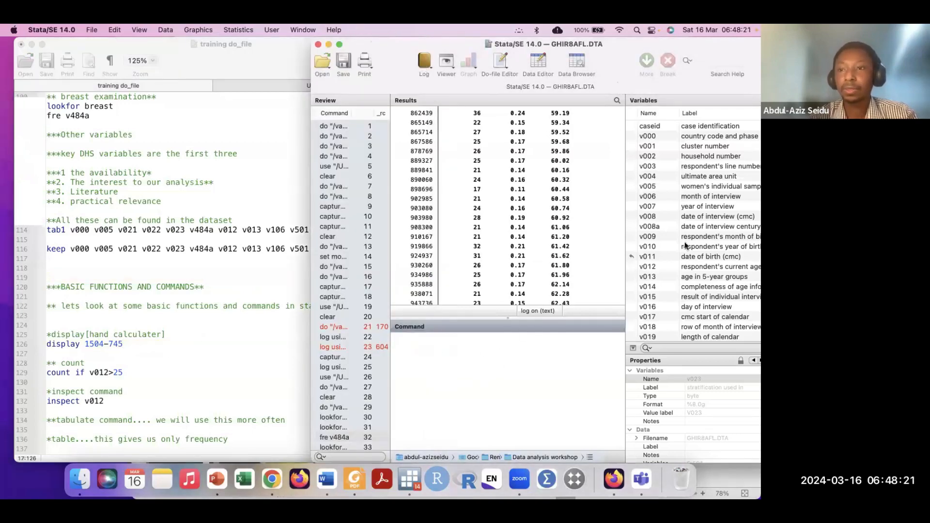
pyautogui.click(108, 330)
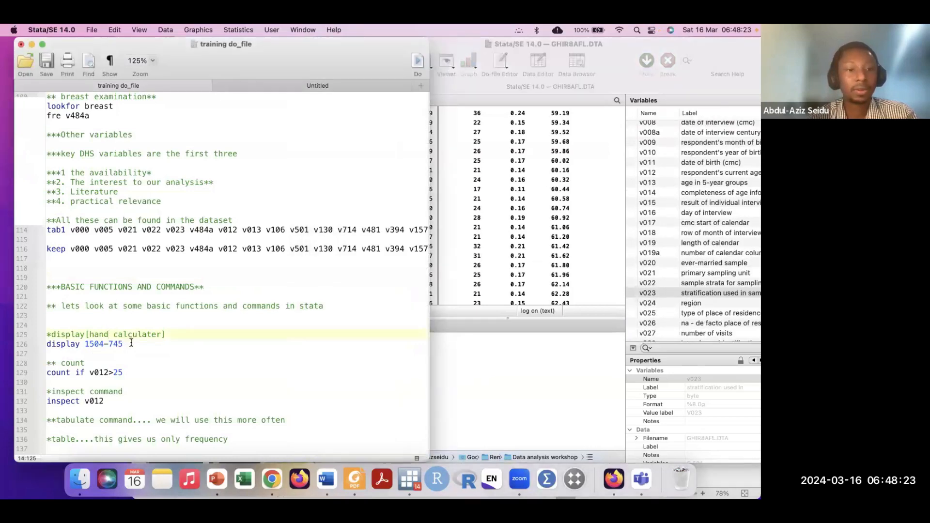
pyautogui.moveTo(124, 344); pyautogui.dragTo(47, 345)
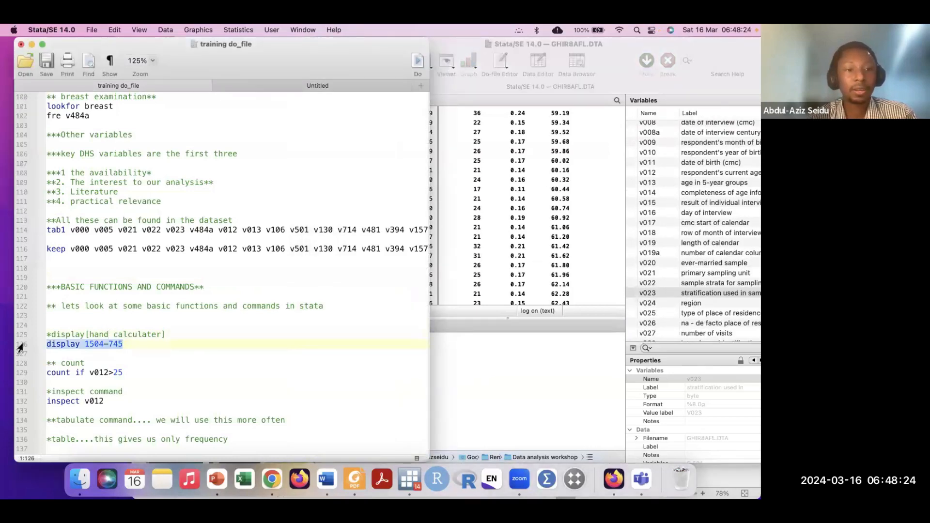
pyautogui.click(156, 352)
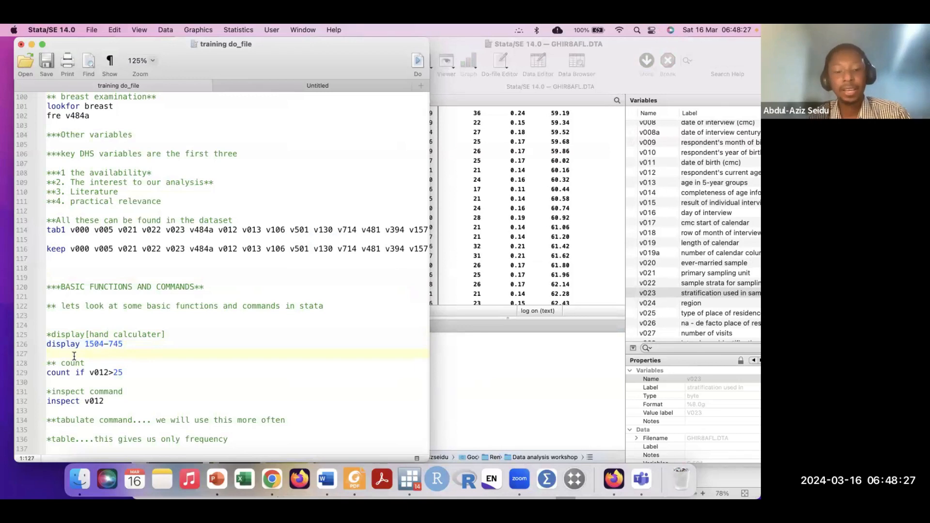
pyautogui.write('display')
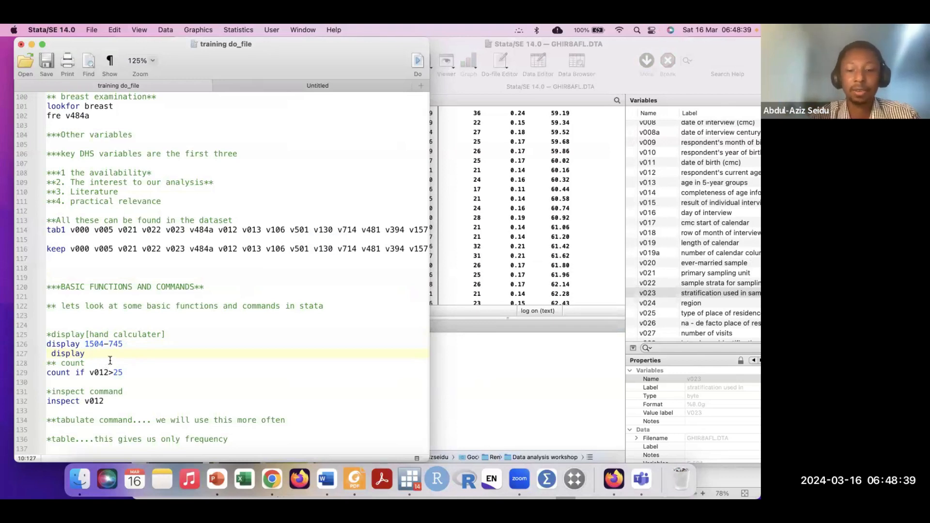
pyautogui.write('1500')
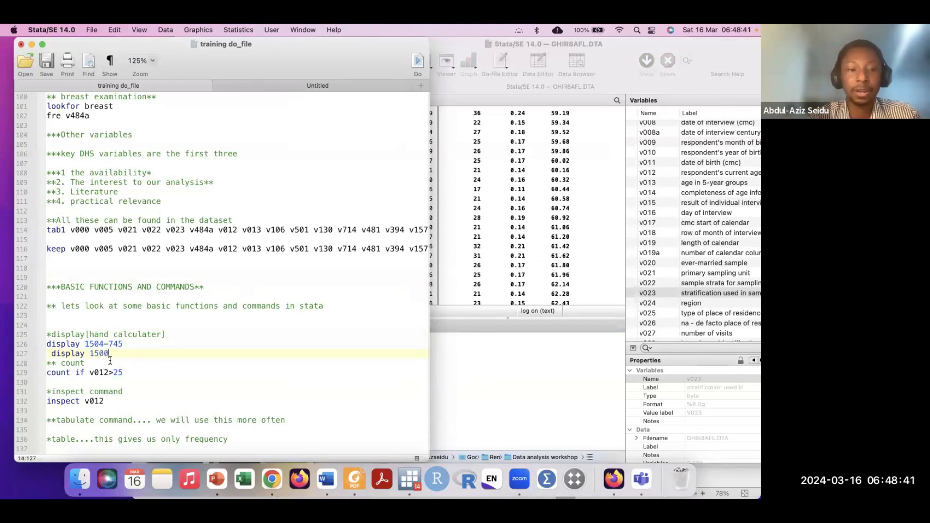
pyautogui.write('-500')
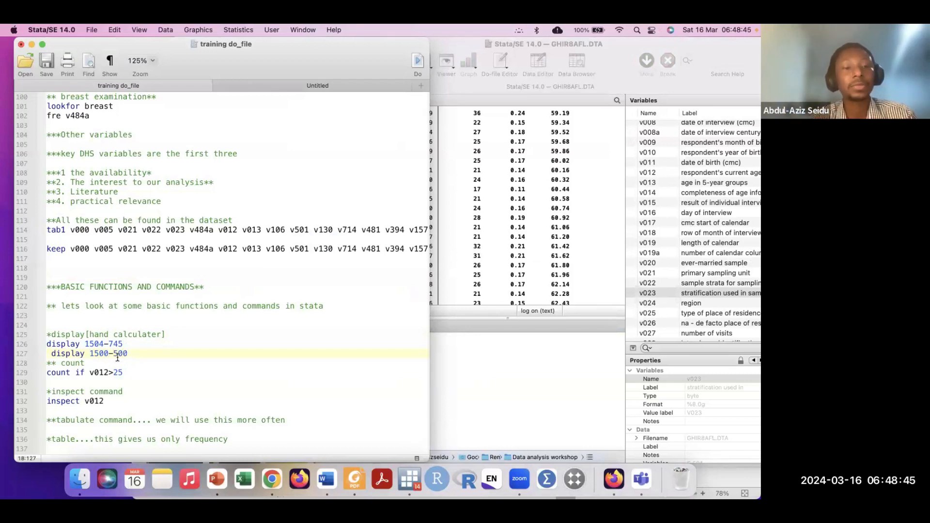
# Copy display 1500-500 from the do-file into the Command window, run it, and highlight the command with its output.
pyautogui.moveTo(136, 351); pyautogui.dragTo(51, 355)
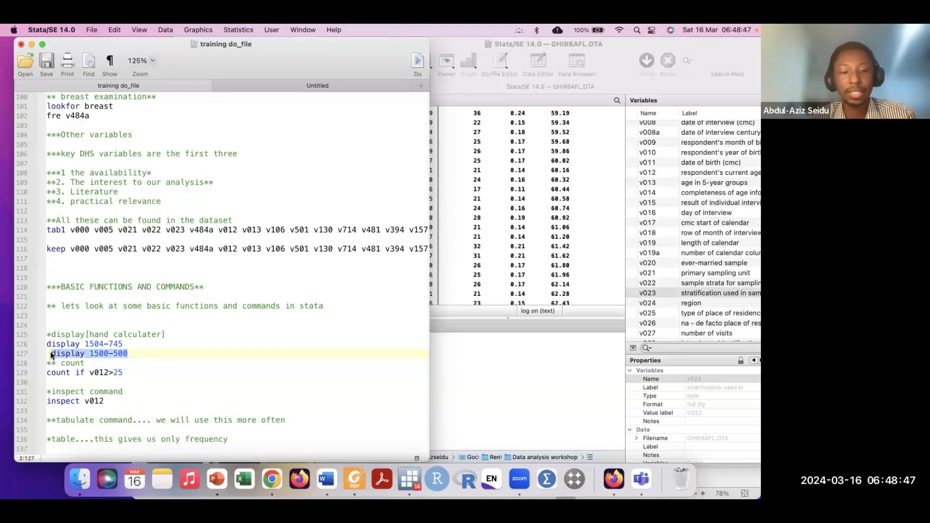
pyautogui.click(15, 358)
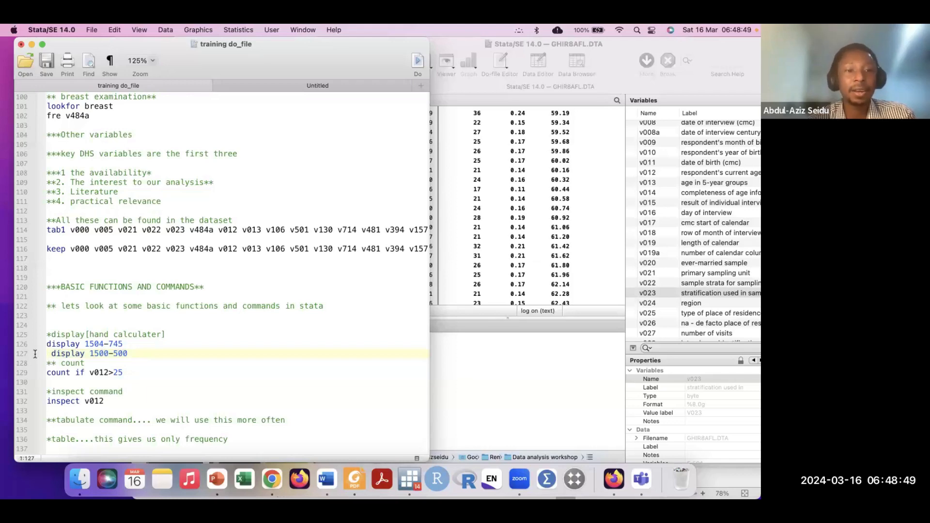
pyautogui.moveTo(135, 354); pyautogui.dragTo(36, 355)
pyautogui.press('super+c')
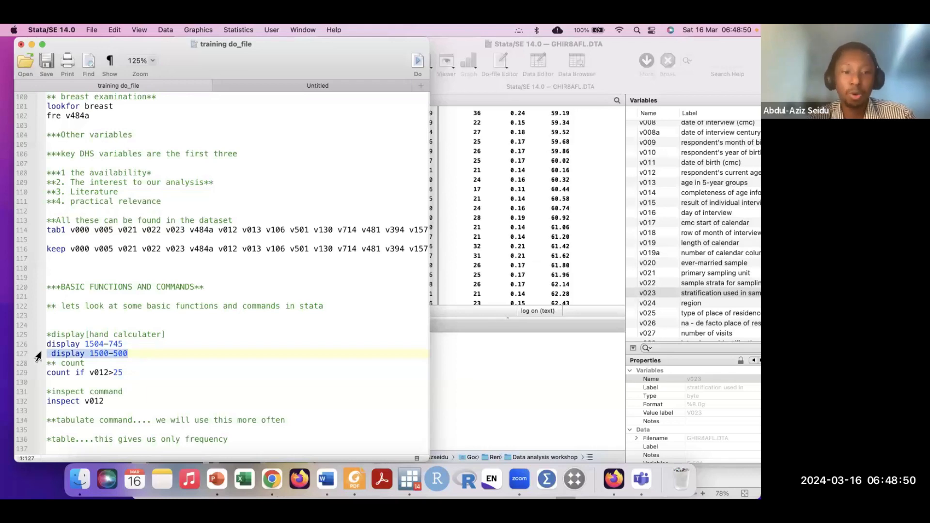
pyautogui.click(530, 350)
pyautogui.press('super+v')
pyautogui.click(400, 340)
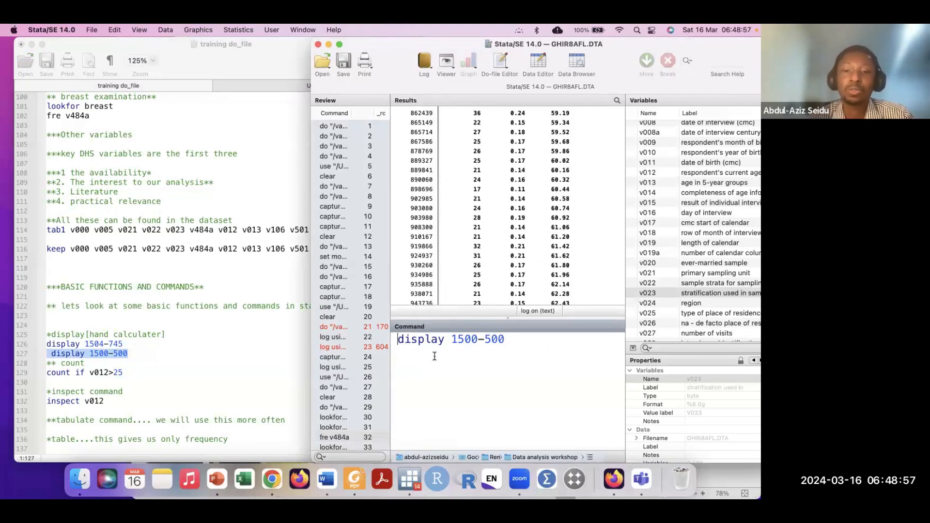
pyautogui.click(515, 345)
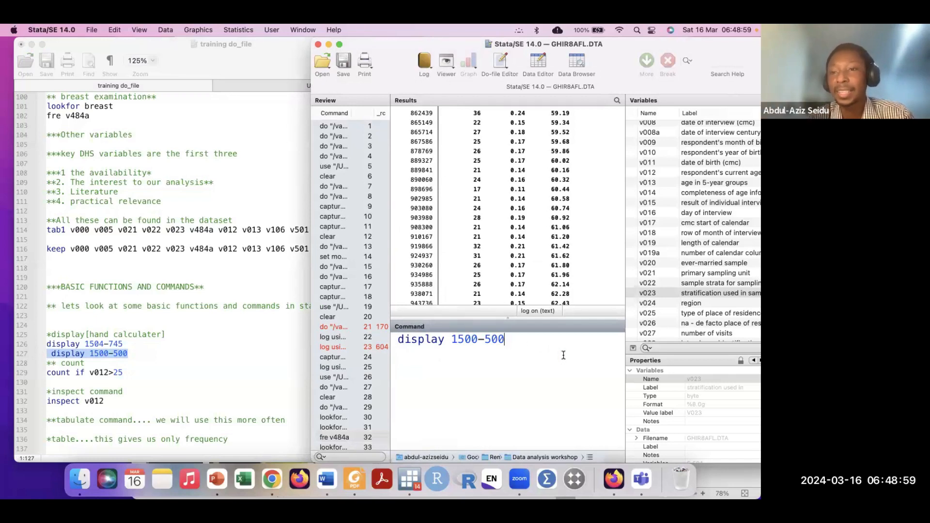
pyautogui.scroll(-2, 500, 272)
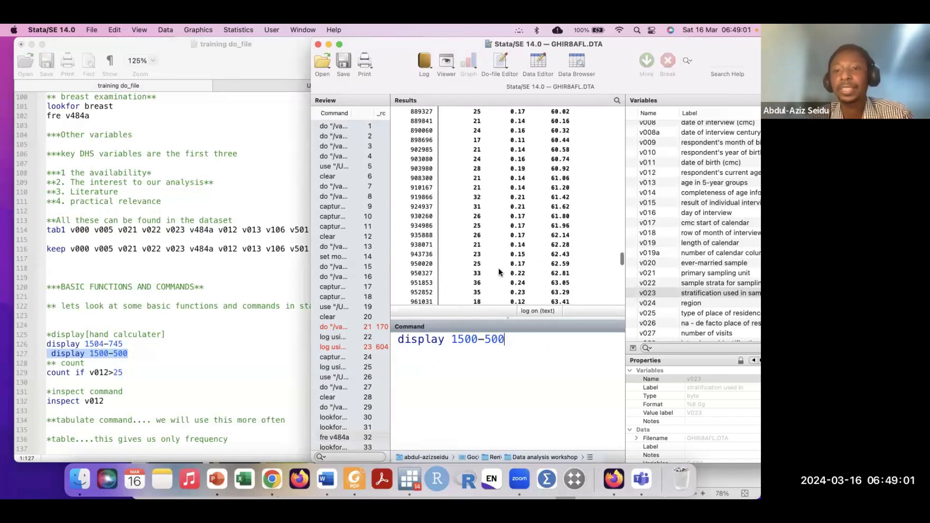
pyautogui.press('Return')
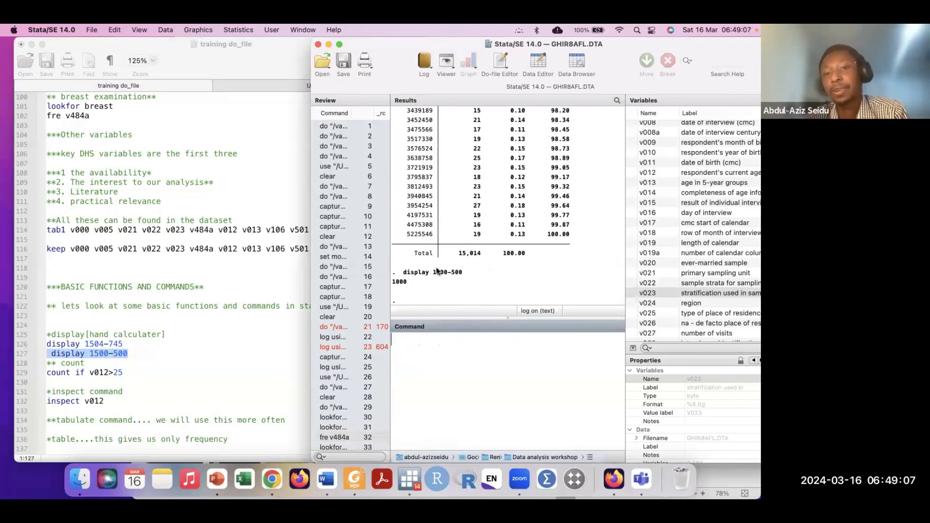
pyautogui.click(412, 281)
pyautogui.moveTo(412, 283); pyautogui.dragTo(394, 271)
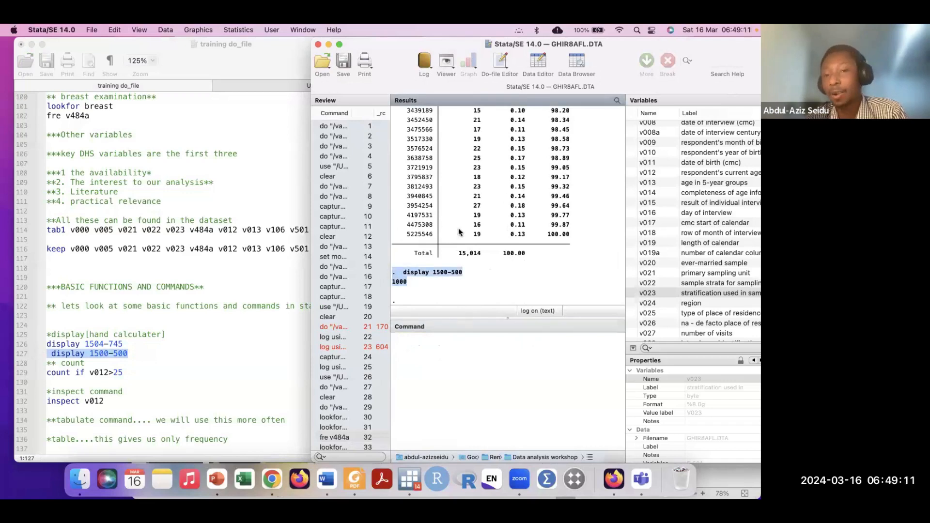
# Insert a blank line in the do-file between display 1500-500 and the count comment.
pyautogui.click(162, 346)
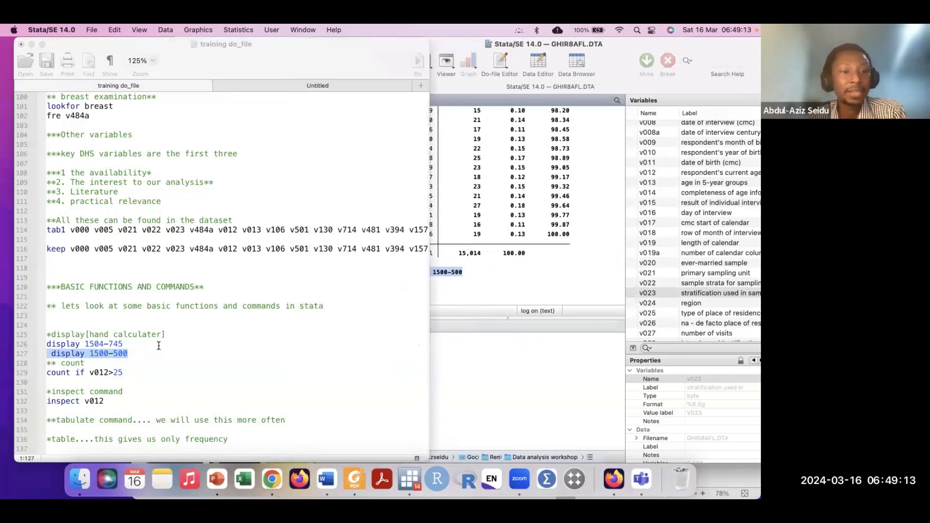
pyautogui.click(137, 354)
pyautogui.press('Return')
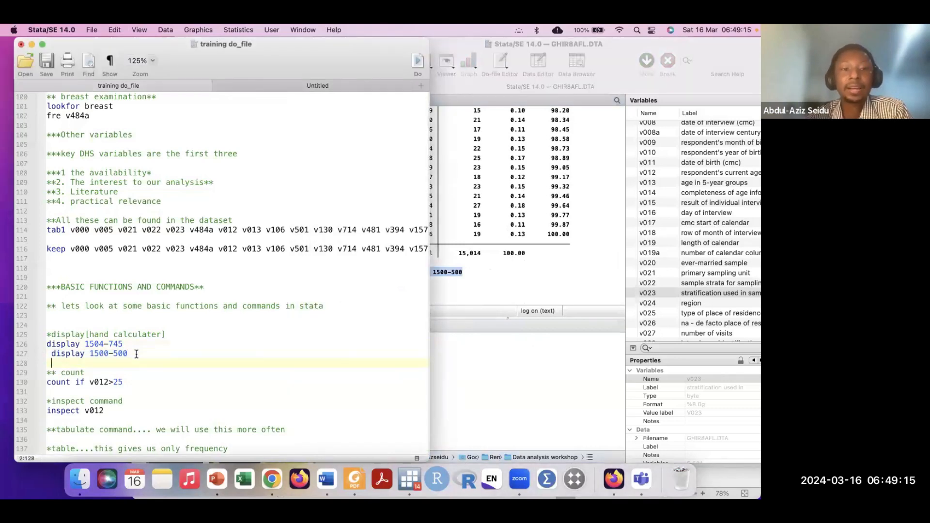
pyautogui.scroll(-3, 220, 361)
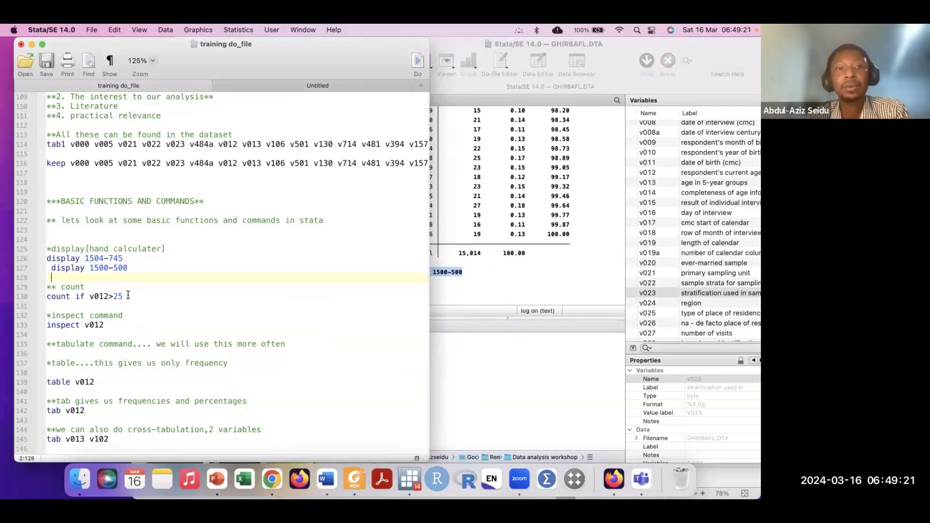
# Copy count if v012>25 from line 130 of the do-file and run it in the Command window.
pyautogui.click(468, 206)
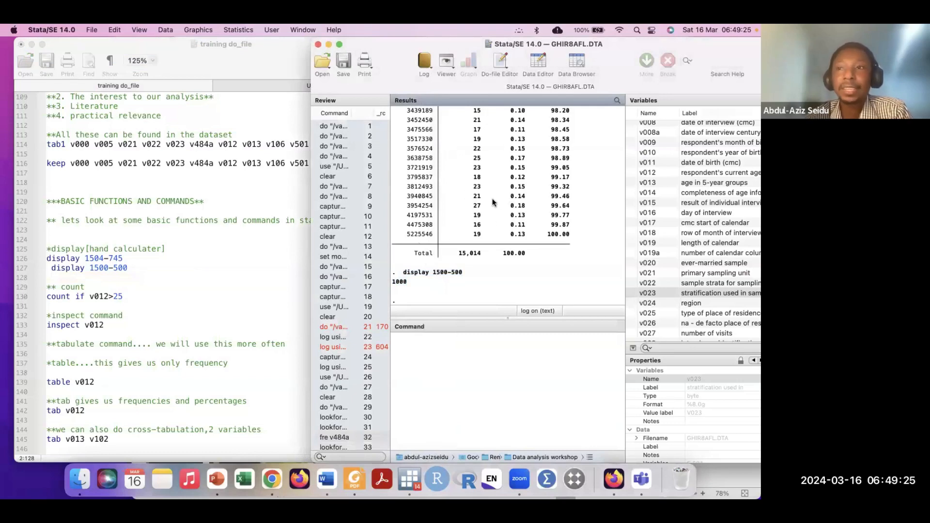
pyautogui.click(123, 265)
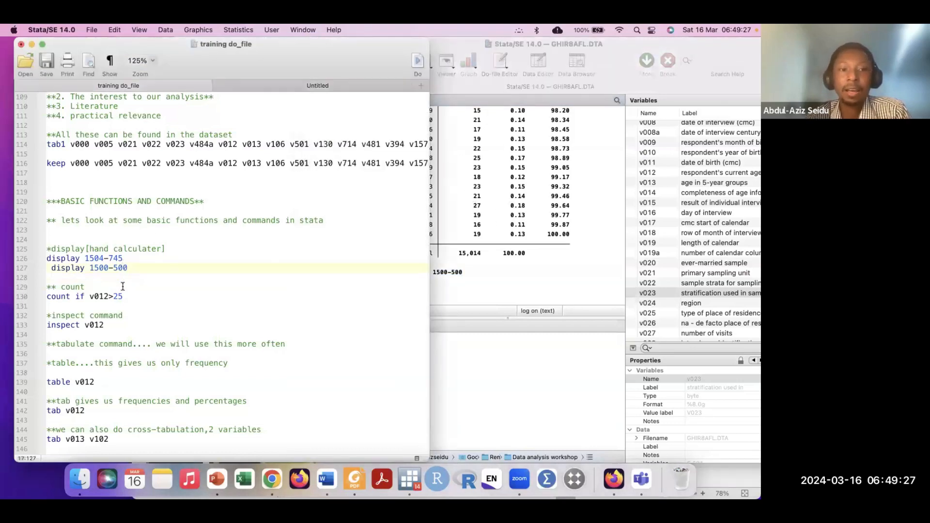
pyautogui.moveTo(124, 297); pyautogui.dragTo(35, 302)
pyautogui.press('super+c')
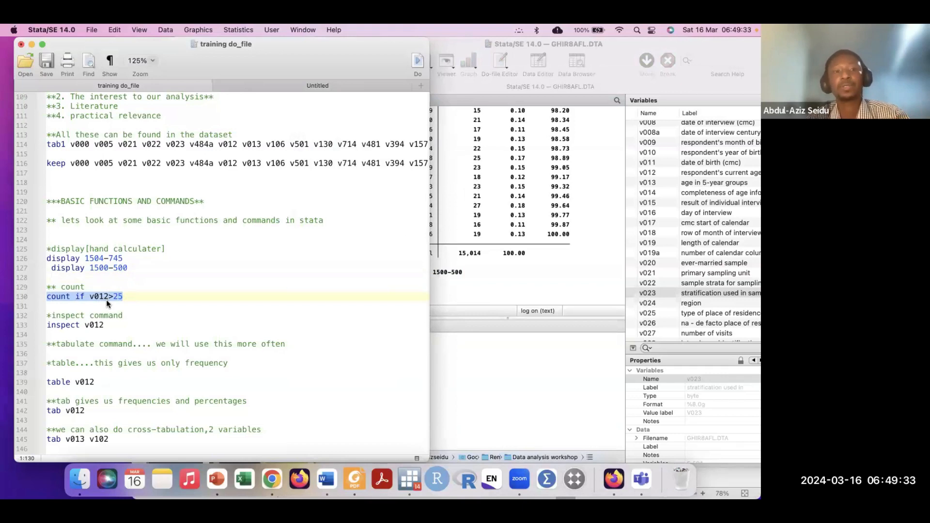
pyautogui.click(494, 360)
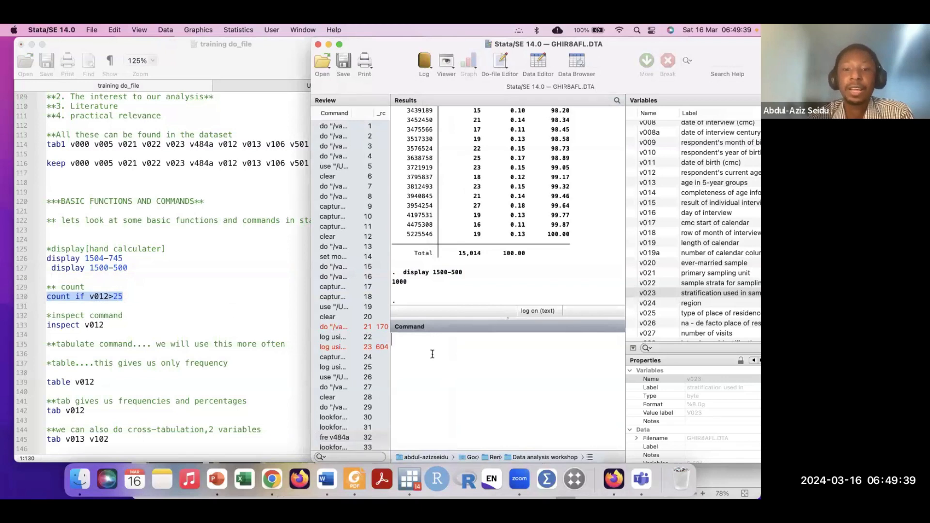
pyautogui.press('super+v')
pyautogui.press('Return')
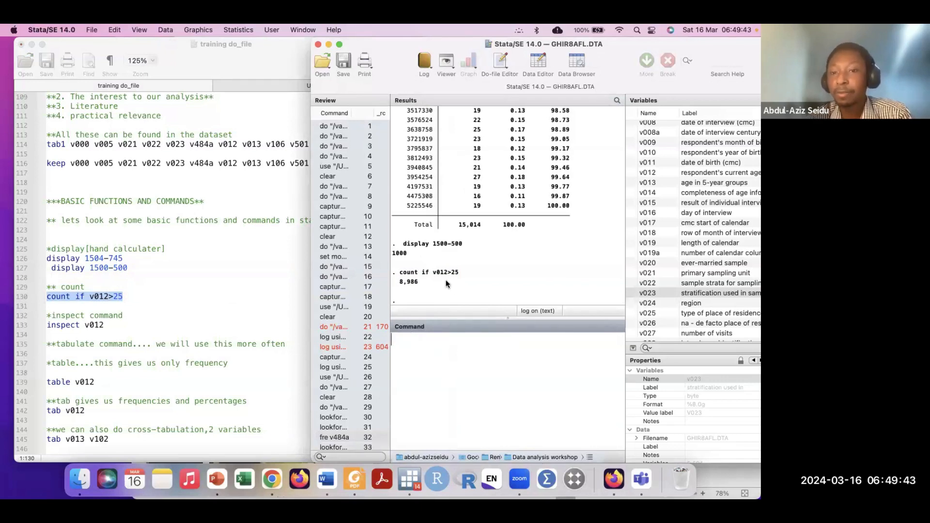
# Run fre v012 from the Command window, examine its age frequency table, and return to the count command in the do-file.
pyautogui.write('fre v012')
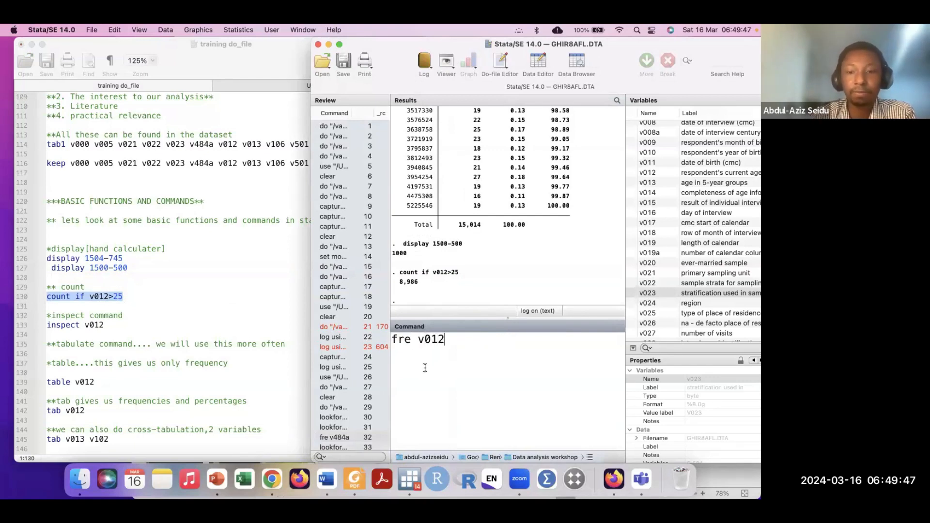
pyautogui.press('Return')
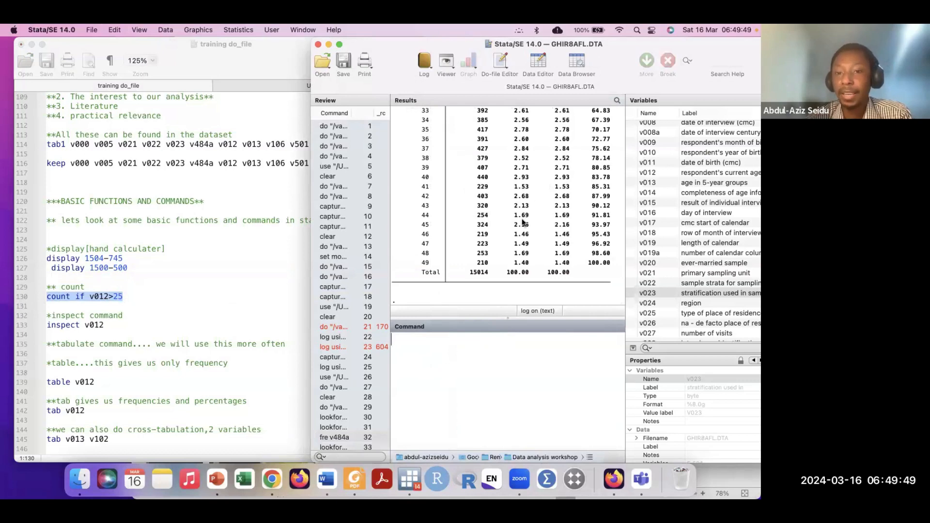
pyautogui.scroll(10, 522, 221)
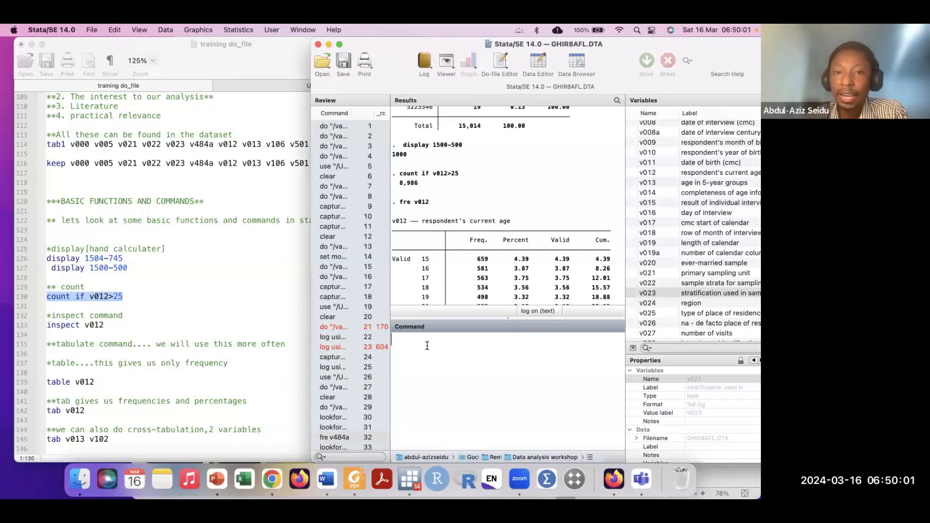
pyautogui.scroll(-10, 478, 209)
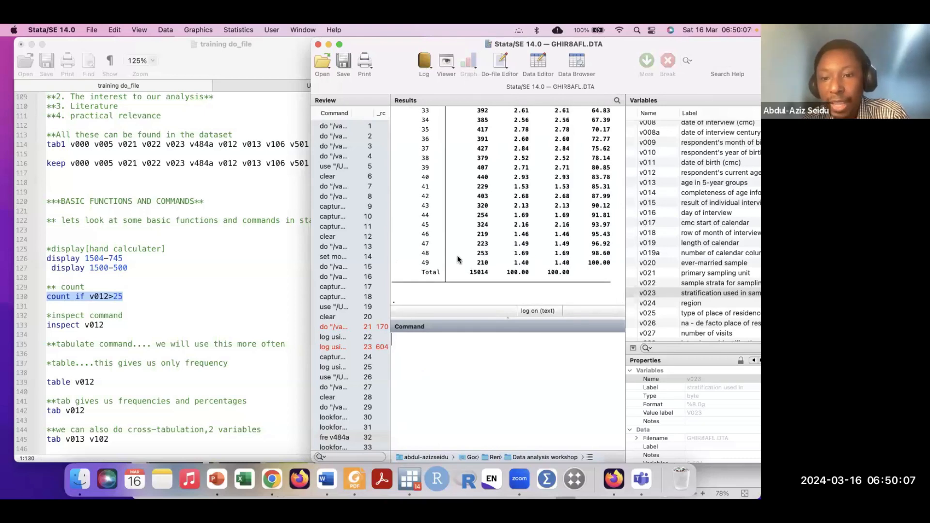
pyautogui.scroll(-1, 484, 233)
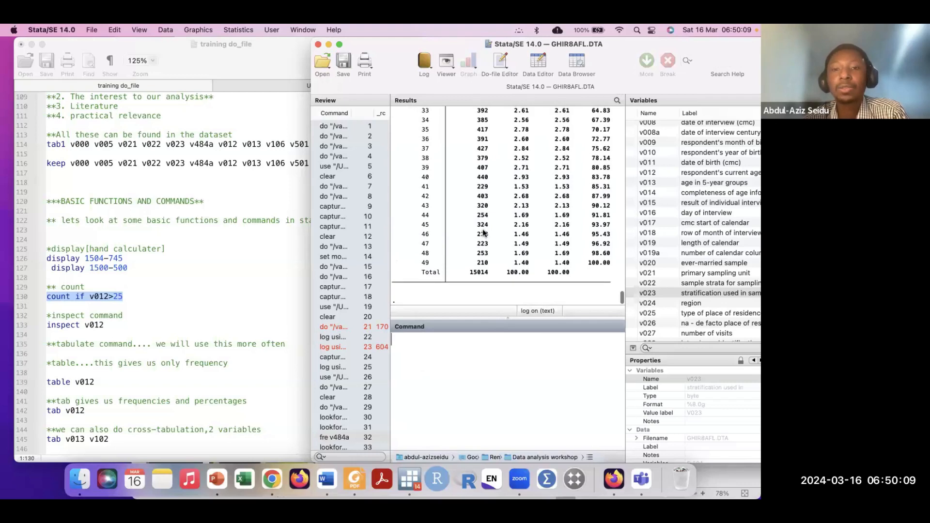
pyautogui.scroll(5, 484, 233)
pyautogui.scroll(-5, 483, 233)
pyautogui.scroll(6, 482, 234)
pyautogui.scroll(-2, 482, 234)
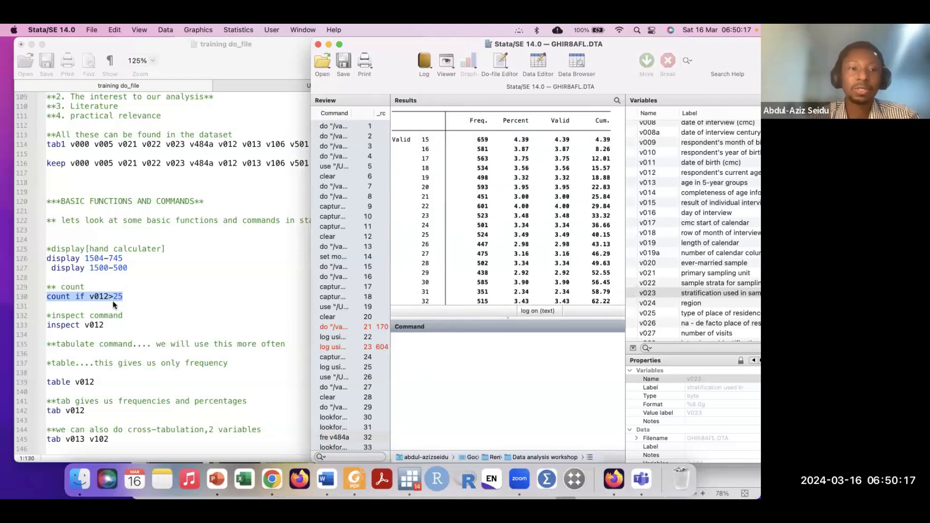
pyautogui.click(137, 297)
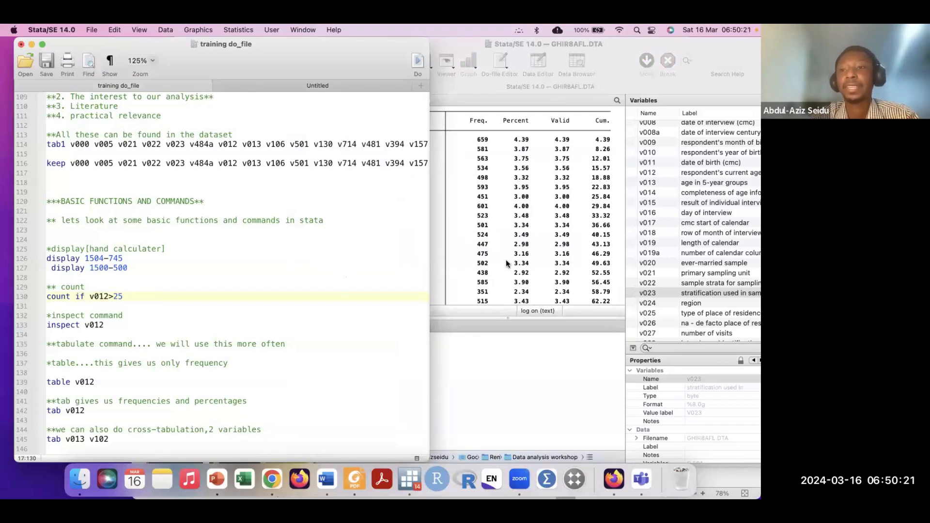
# Run the do-file's count command on v012 with its condition changed to count if v012<25.
pyautogui.scroll(-7, 506, 259)
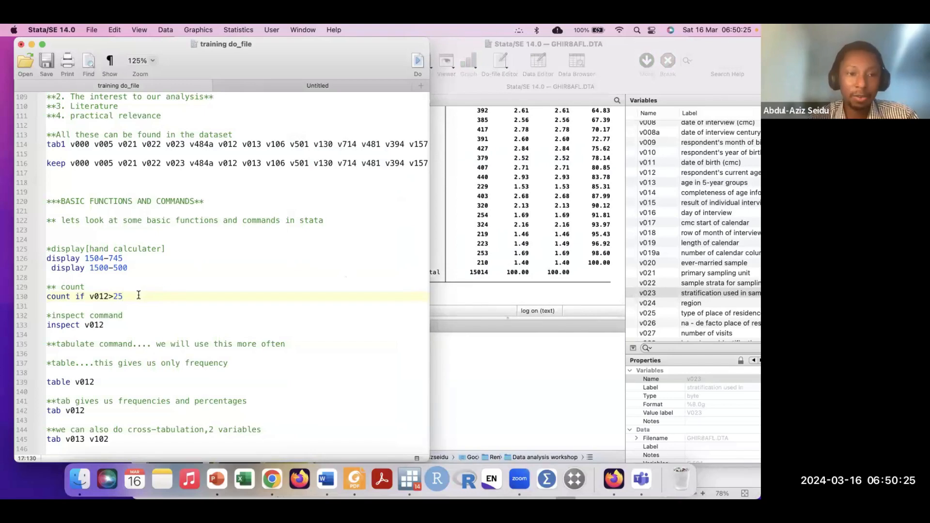
pyautogui.moveTo(124, 296); pyautogui.dragTo(46, 297)
pyautogui.press('super+c')
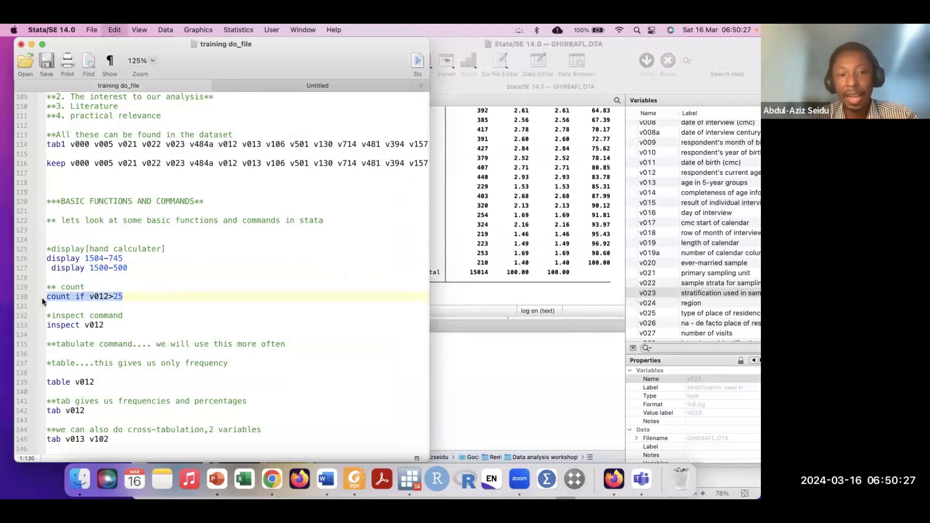
pyautogui.click(487, 358)
pyautogui.press('super+v')
pyautogui.click(484, 341)
pyautogui.press('BackSpace')
pyautogui.write('<')
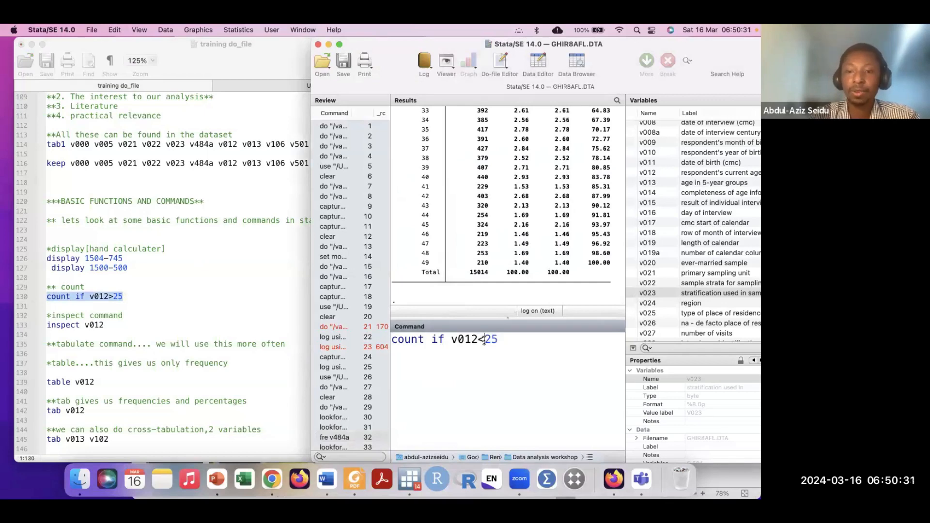
pyautogui.press('Return')
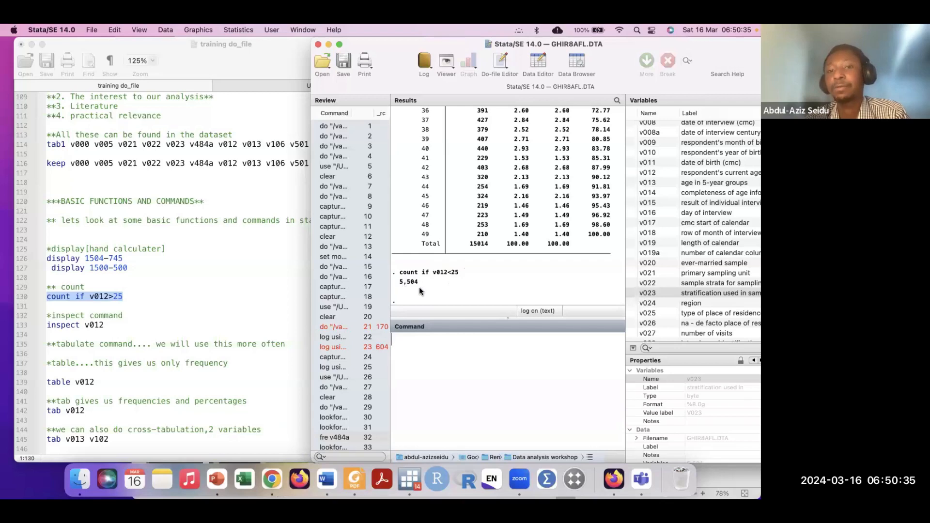
# Run fre v012 to produce a frequency table of respondents' current age and look through it.
pyautogui.click(203, 295)
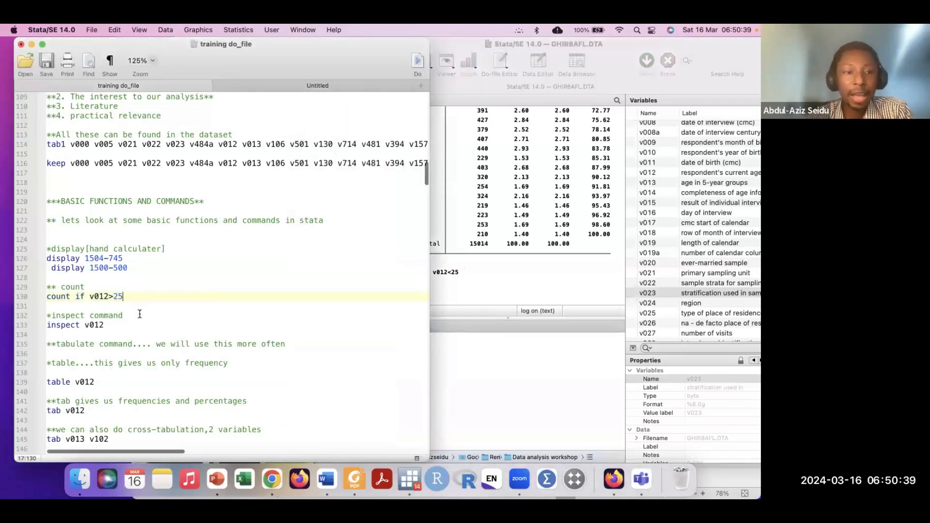
pyautogui.scroll(-2, 140, 314)
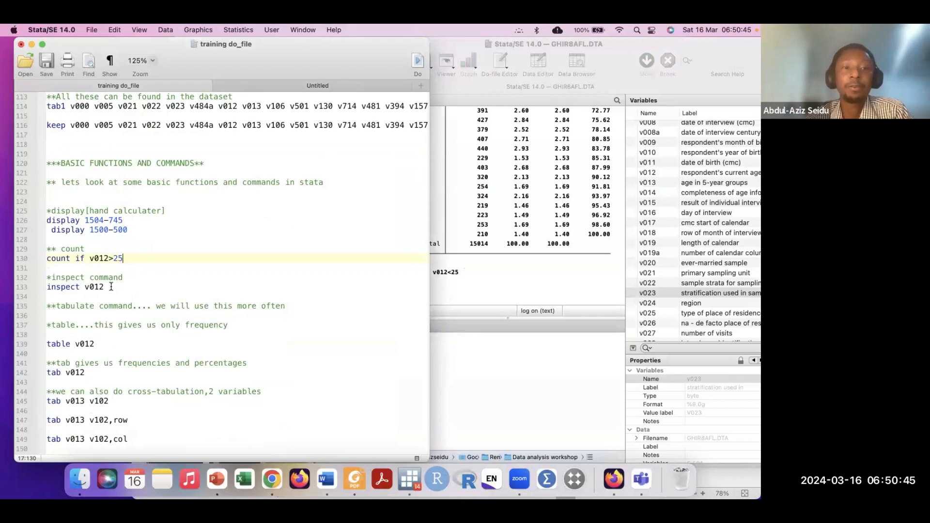
pyautogui.moveTo(112, 286); pyautogui.dragTo(45, 288)
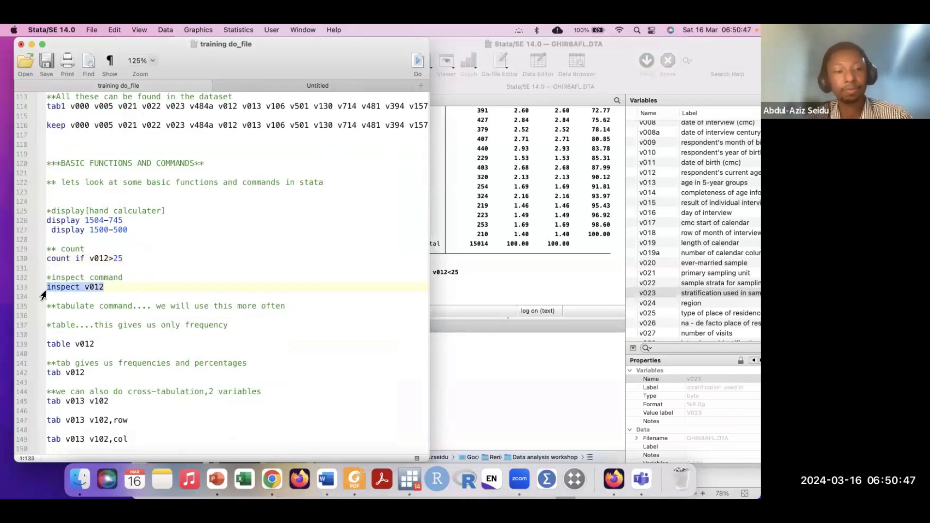
pyautogui.click(111, 287)
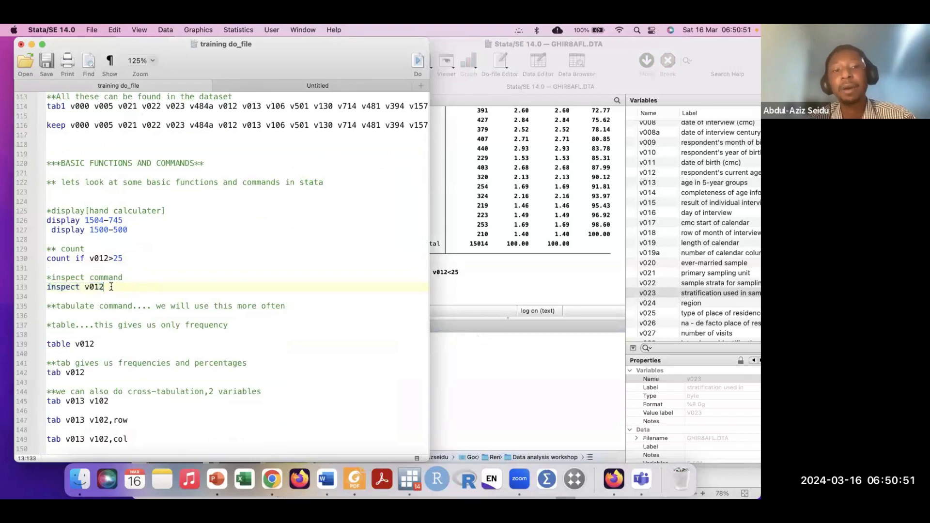
pyautogui.click(472, 322)
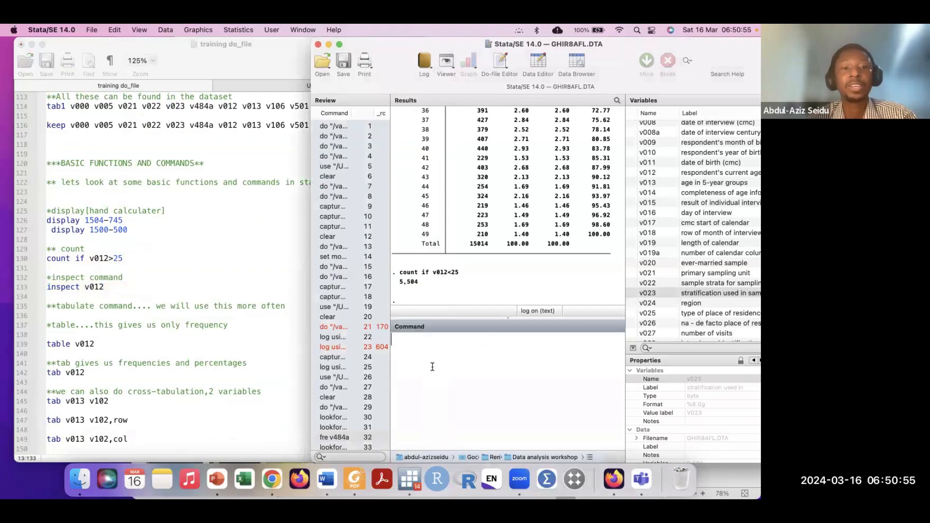
pyautogui.write('fre ')
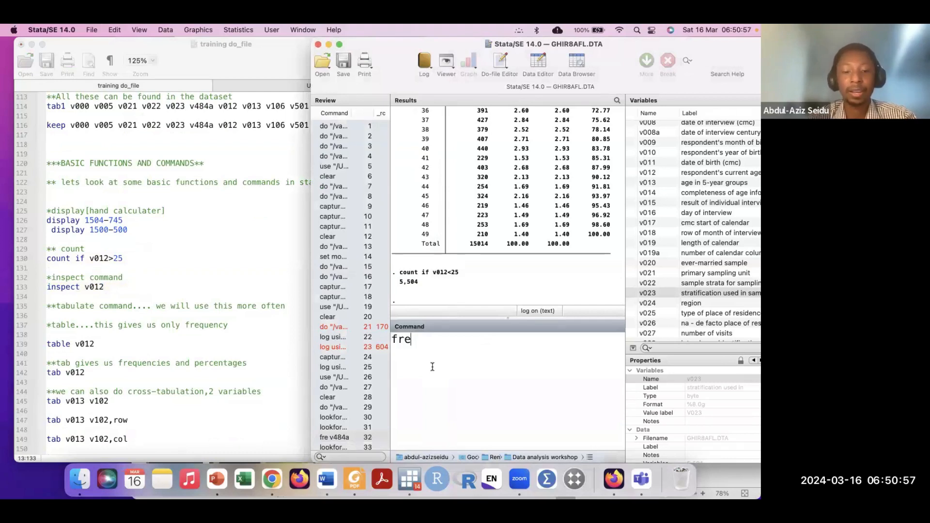
pyautogui.write('v012')
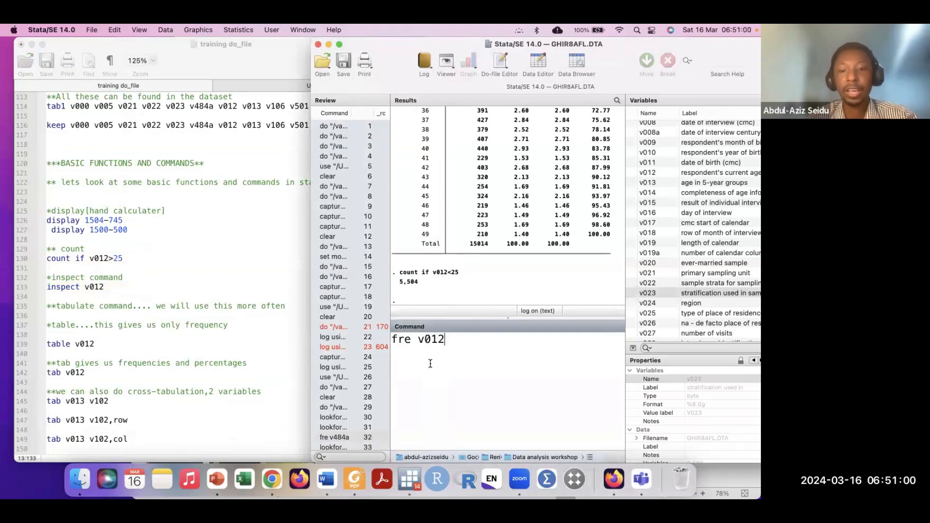
pyautogui.press('Return')
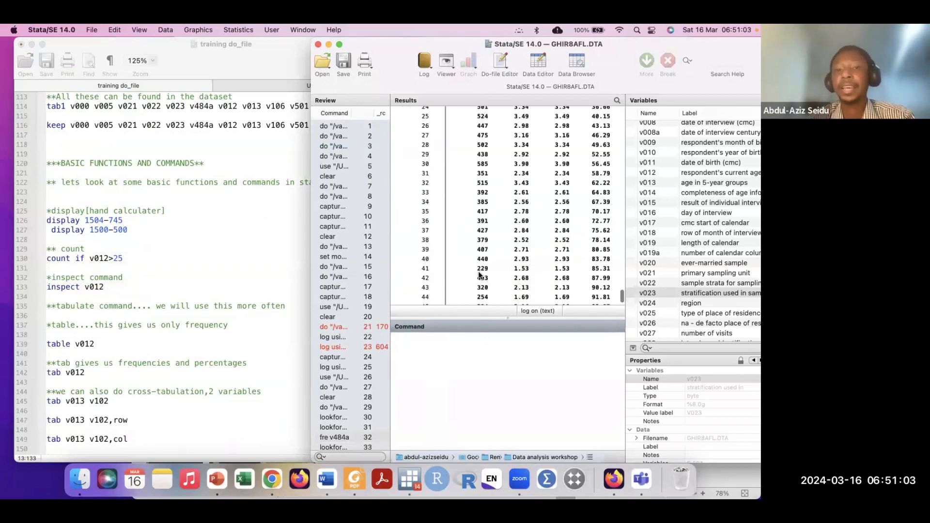
pyautogui.scroll(7, 492, 237)
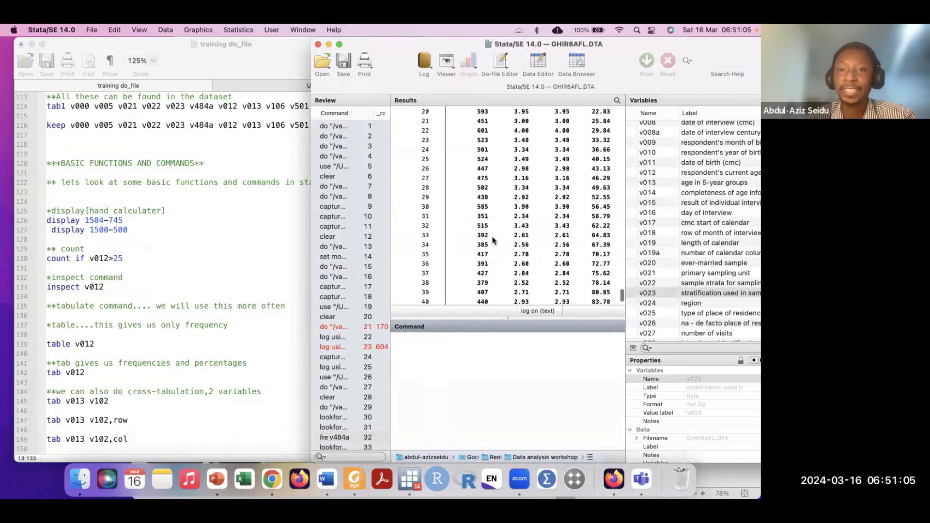
pyautogui.scroll(3, 492, 237)
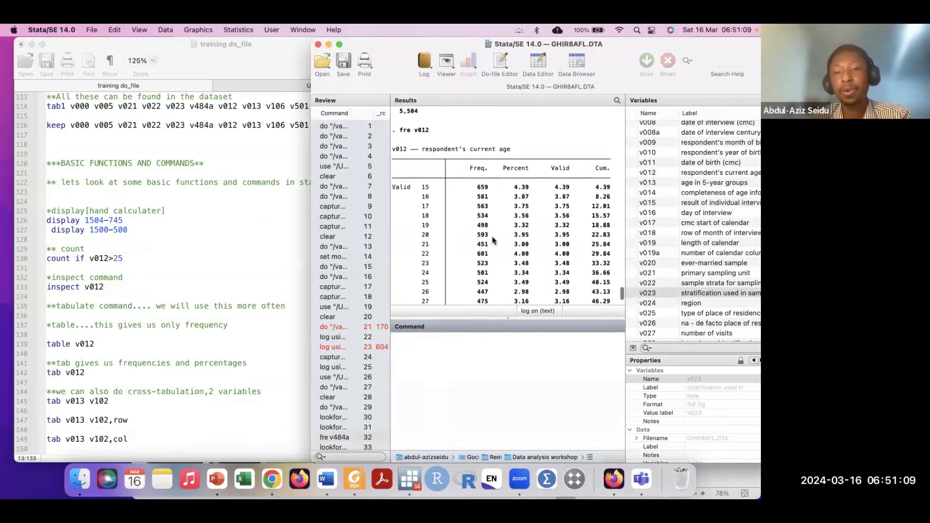
pyautogui.scroll(-8, 492, 236)
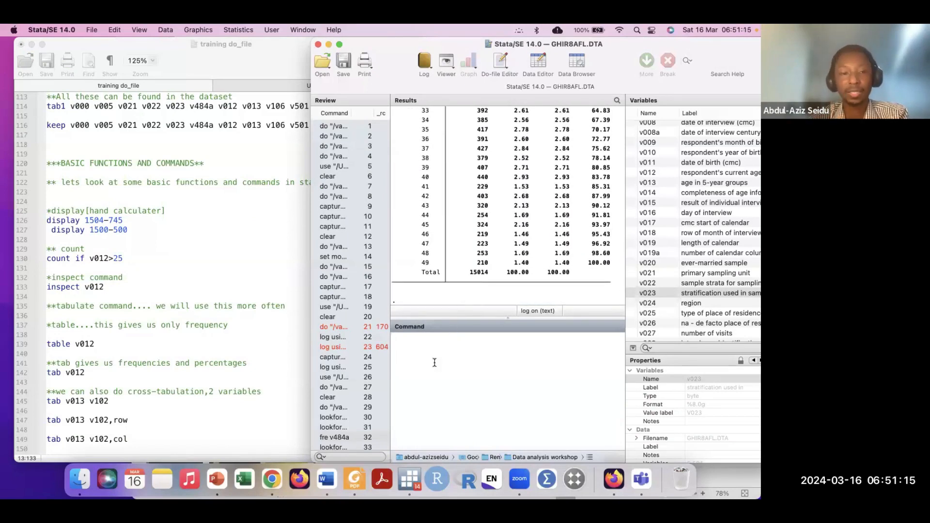
# Run the do-file's inspect v012 command and review its summary of the age variable.
pyautogui.click(138, 290)
pyautogui.moveTo(120, 277); pyautogui.dragTo(42, 291)
pyautogui.press('super+c')
pyautogui.click(511, 361)
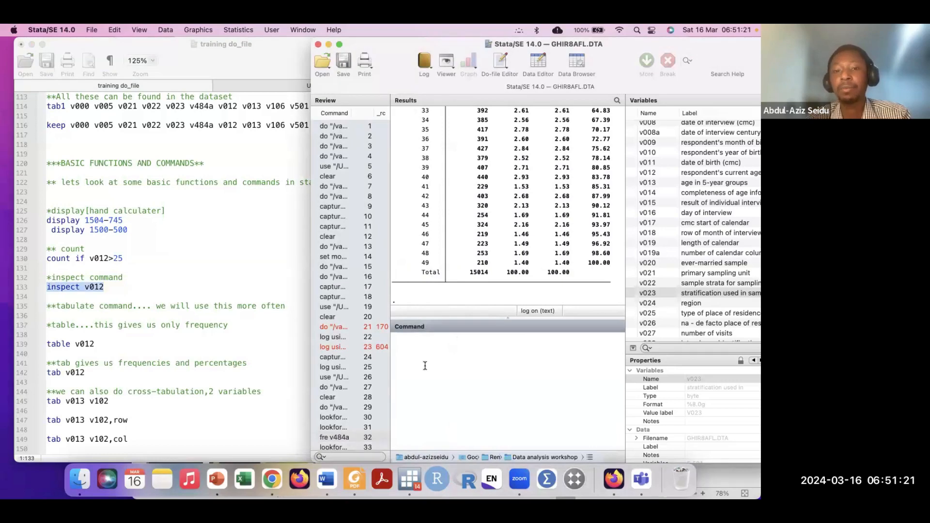
pyautogui.press('super+v')
pyautogui.press('Return')
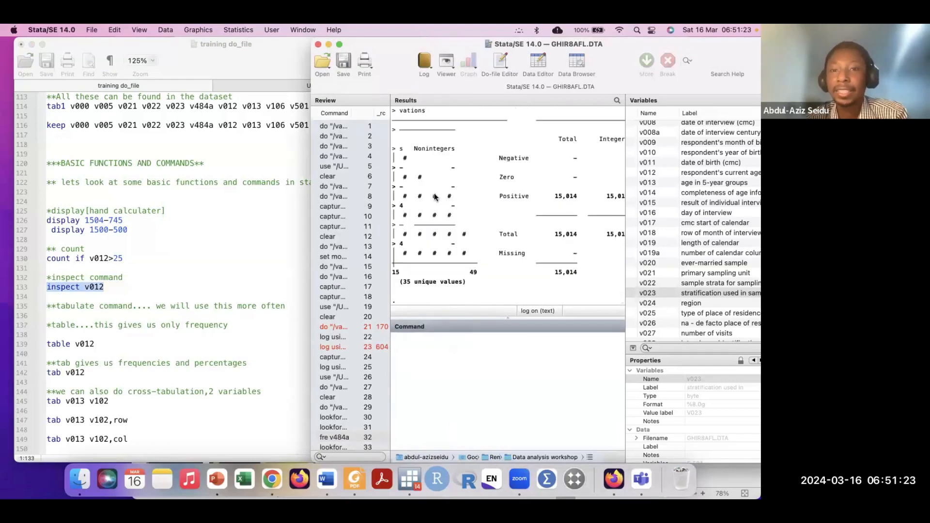
pyautogui.scroll(3, 438, 204)
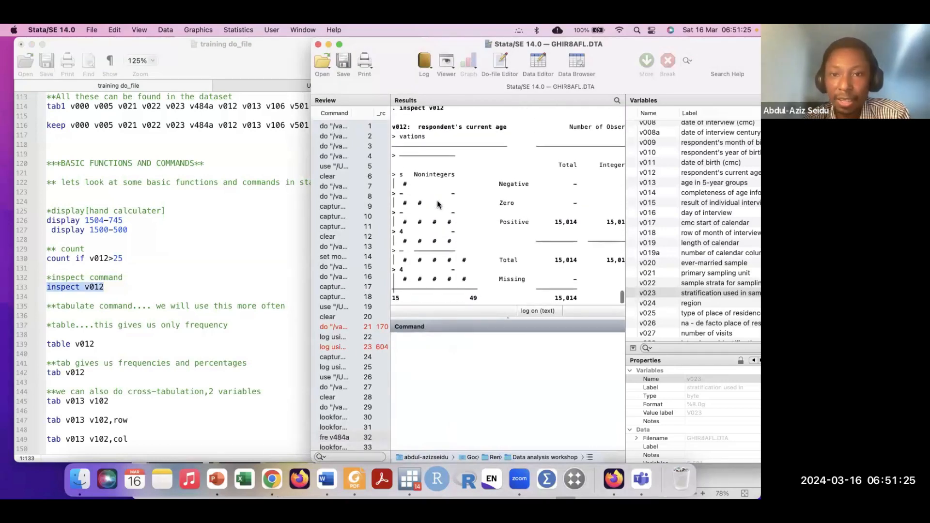
pyautogui.scroll(-1, 438, 204)
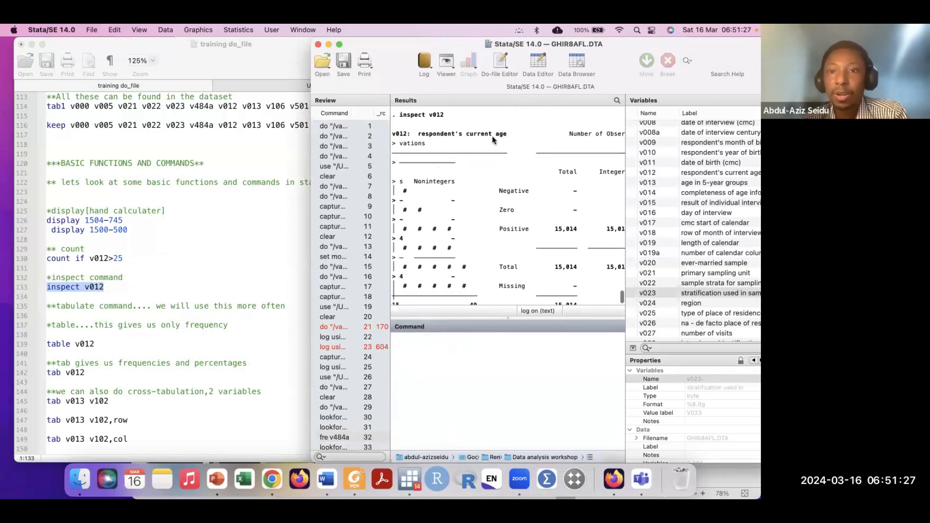
pyautogui.scroll(-3, 472, 243)
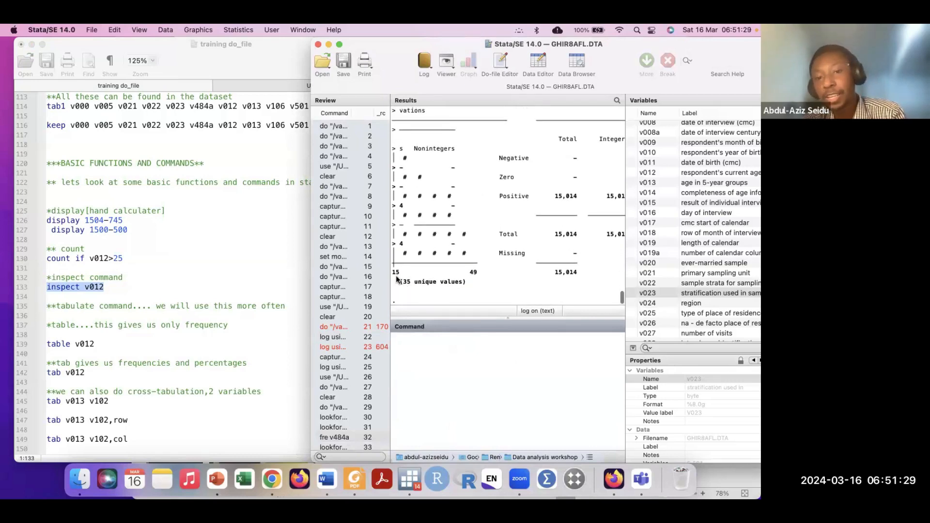
pyautogui.scroll(1, 493, 278)
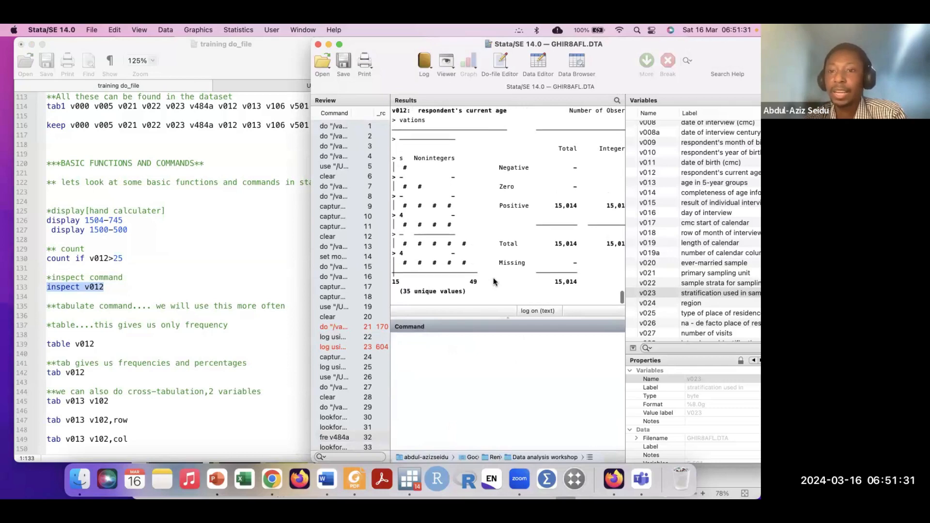
pyautogui.scroll(-1, 577, 274)
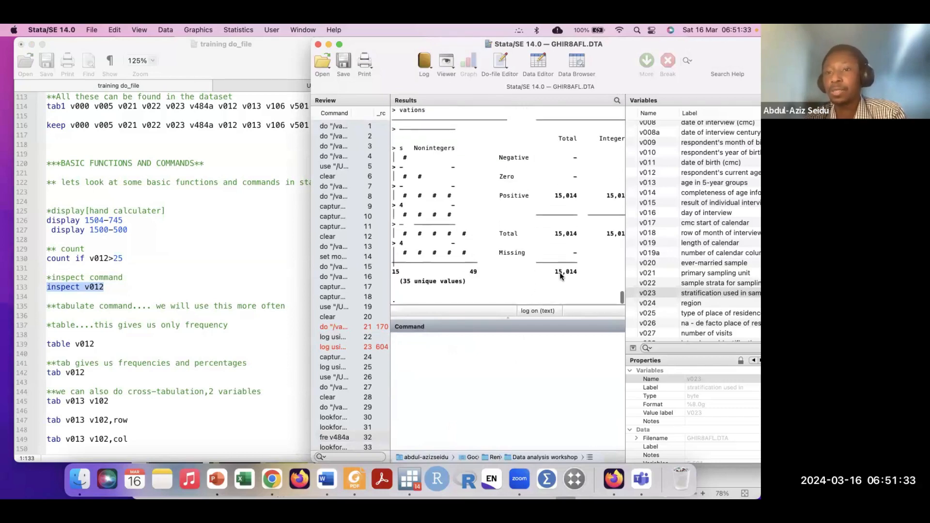
# Run the do-file's table v012 command to list only the frequencies for each age.
pyautogui.click(153, 307)
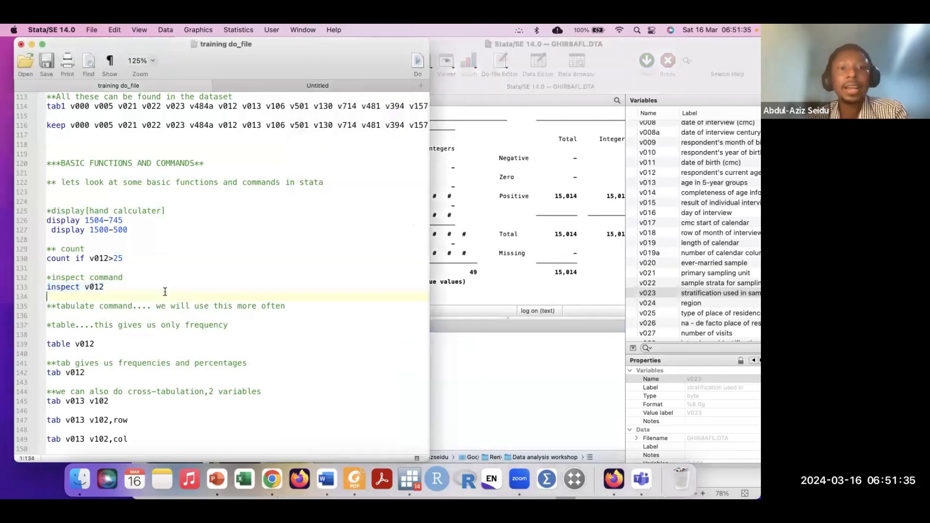
pyautogui.click(110, 298)
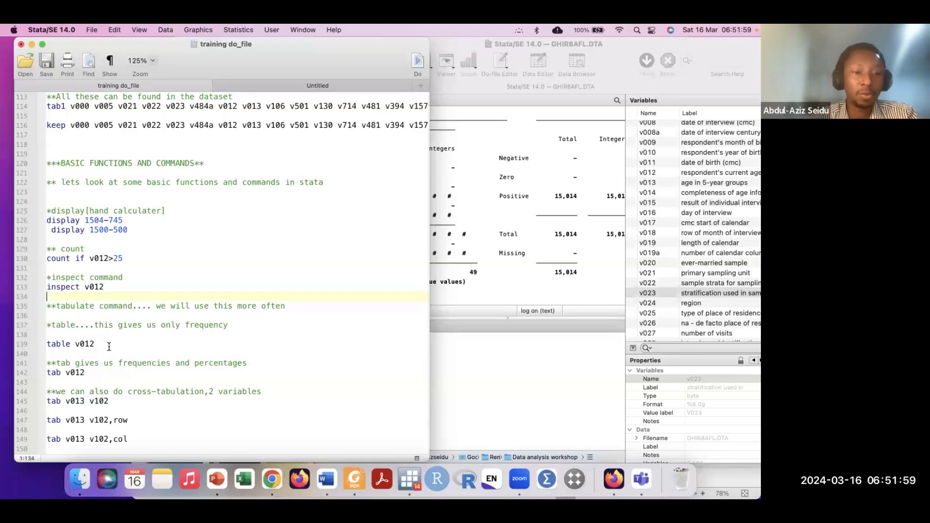
pyautogui.moveTo(107, 345); pyautogui.dragTo(29, 349)
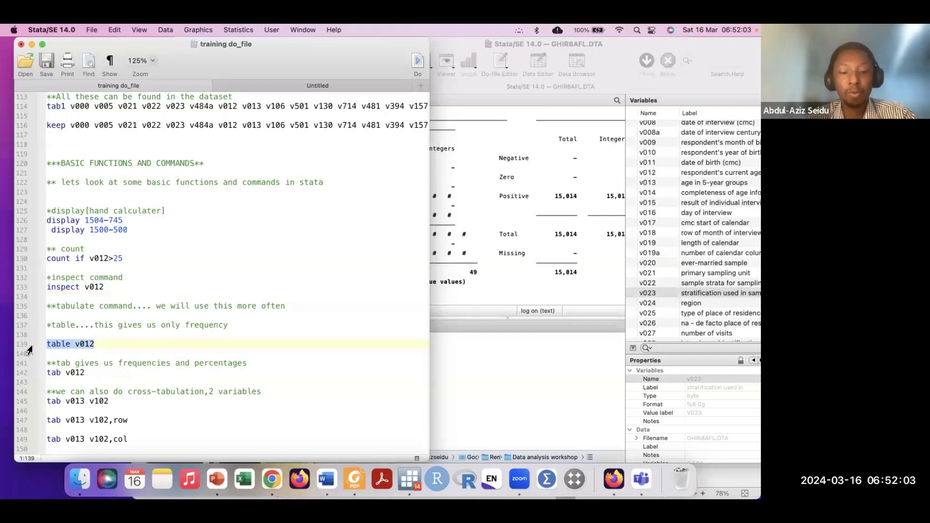
pyautogui.press('super+c')
pyautogui.click(506, 360)
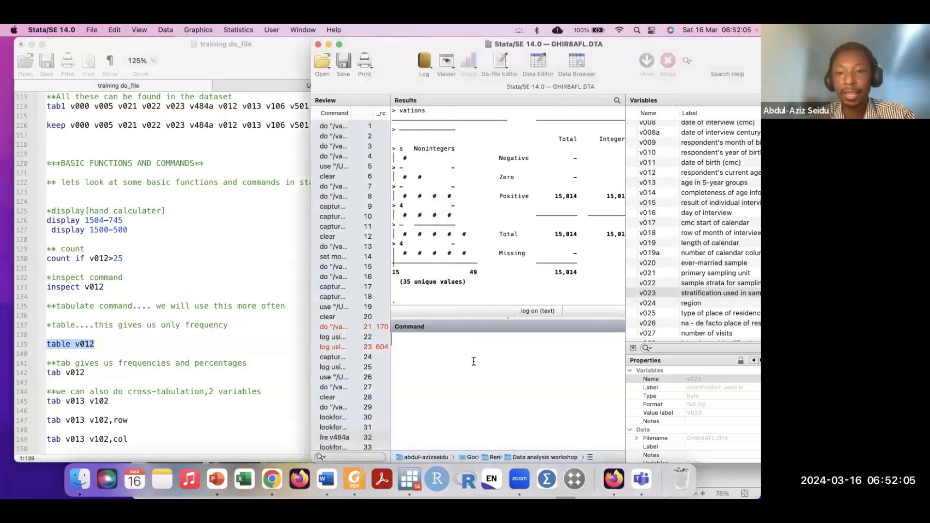
pyautogui.press('super+v')
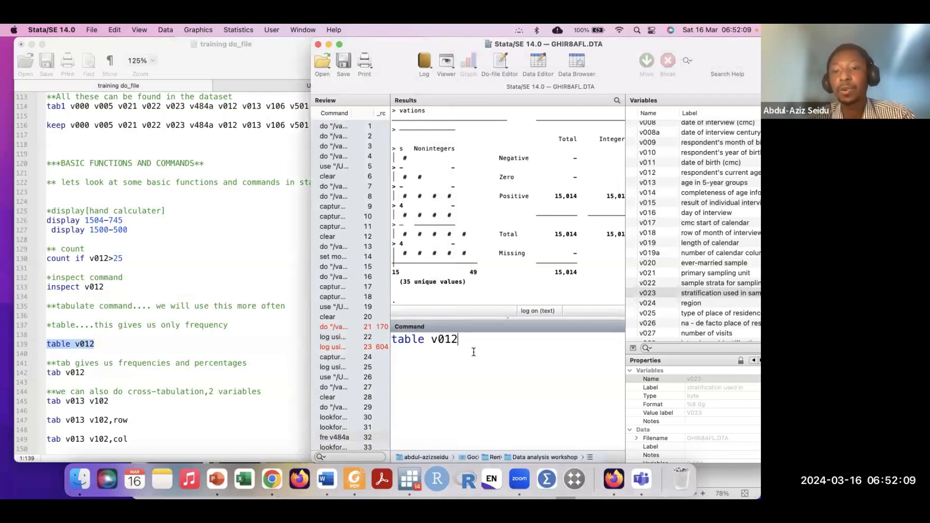
pyautogui.press('Return')
pyautogui.scroll(10, 493, 248)
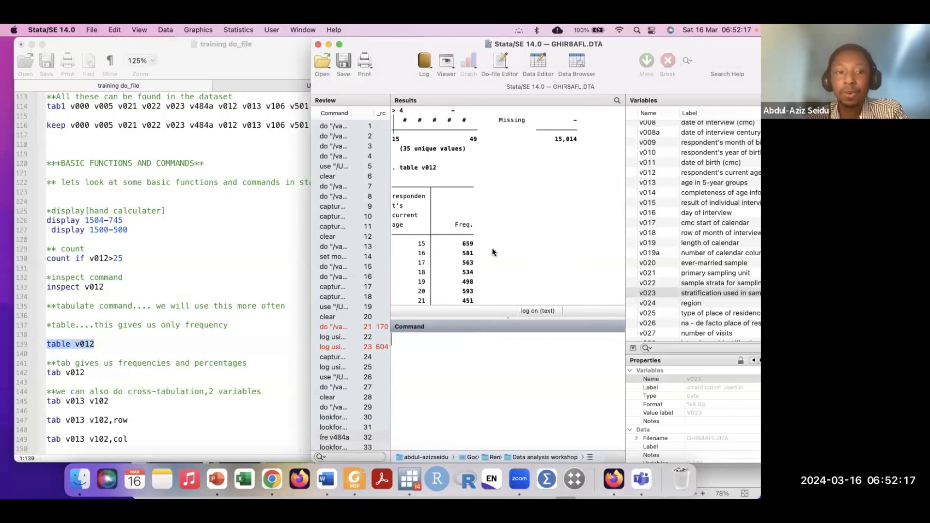
# Run the do-file's tab v012 command to tabulate age with frequencies and percentages.
pyautogui.click(122, 345)
pyautogui.moveTo(91, 373); pyautogui.dragTo(43, 380)
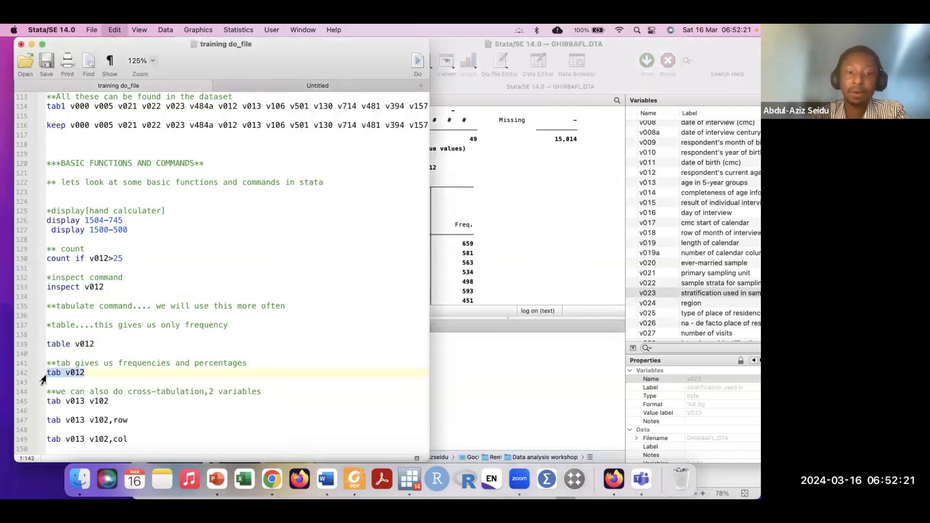
pyautogui.click(452, 398)
pyautogui.press('super+v')
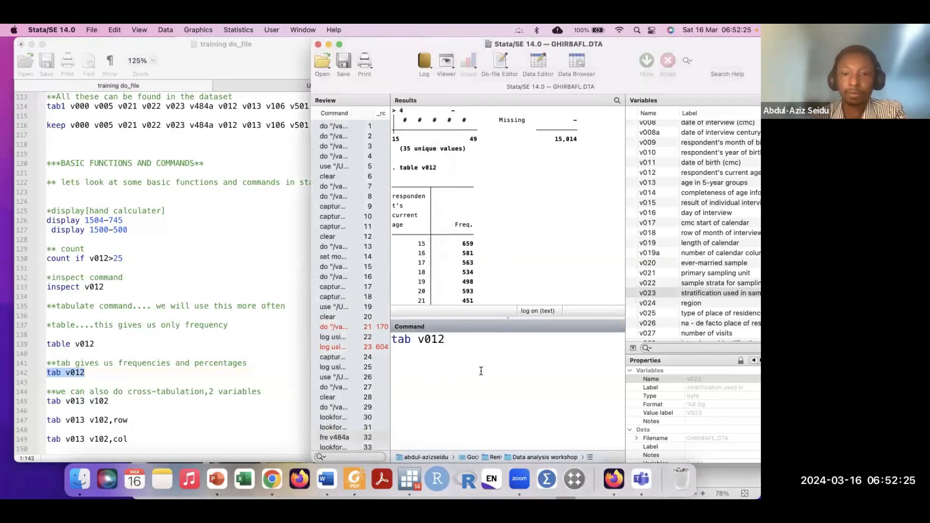
pyautogui.press('Return')
pyautogui.scroll(10, 512, 226)
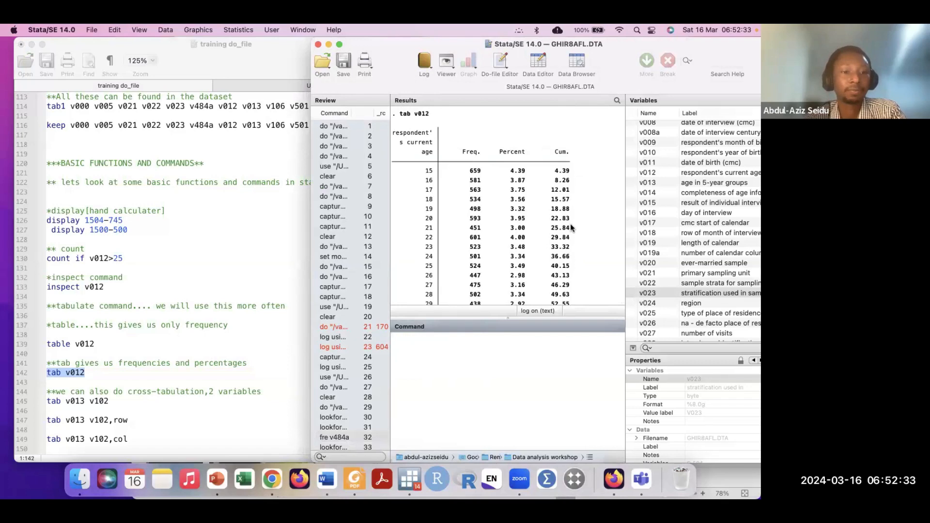
# Compare the table v012 and tab v012 outputs in the results, checking which columns each one contains.
pyautogui.scroll(-5, 487, 236)
pyautogui.scroll(10, 487, 236)
pyautogui.scroll(6, 486, 236)
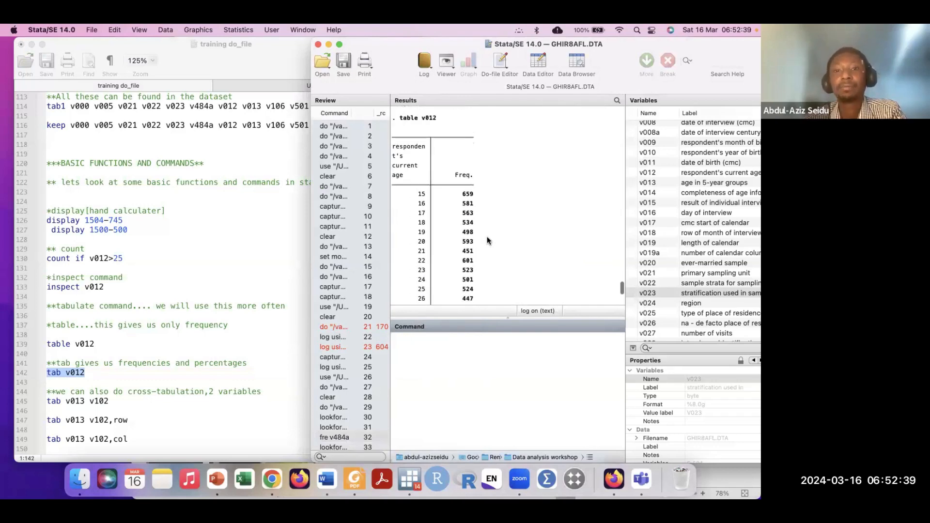
pyautogui.scroll(-10, 486, 237)
pyautogui.scroll(-2, 487, 237)
pyautogui.scroll(8, 487, 236)
pyautogui.scroll(1, 487, 236)
pyautogui.scroll(8, 487, 236)
pyautogui.scroll(3, 487, 236)
pyautogui.scroll(-4, 487, 237)
pyautogui.scroll(3, 487, 237)
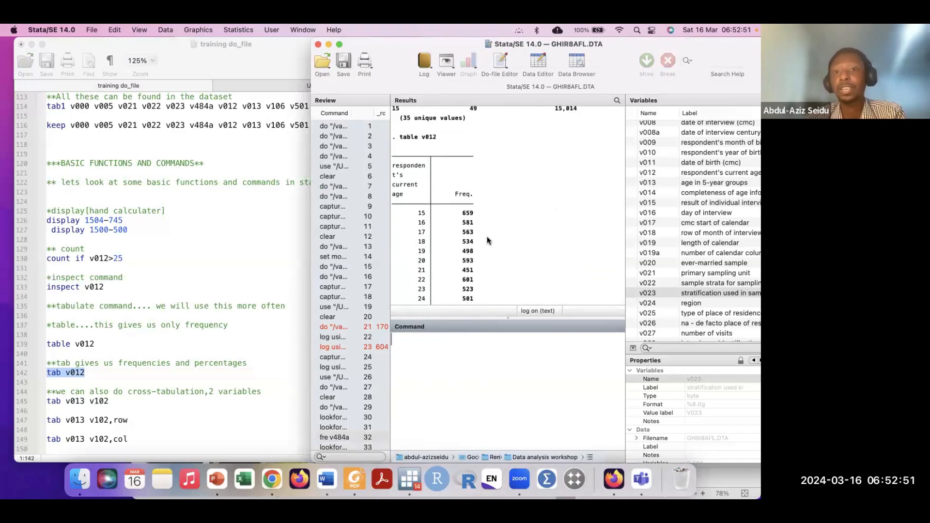
pyautogui.scroll(-2, 487, 237)
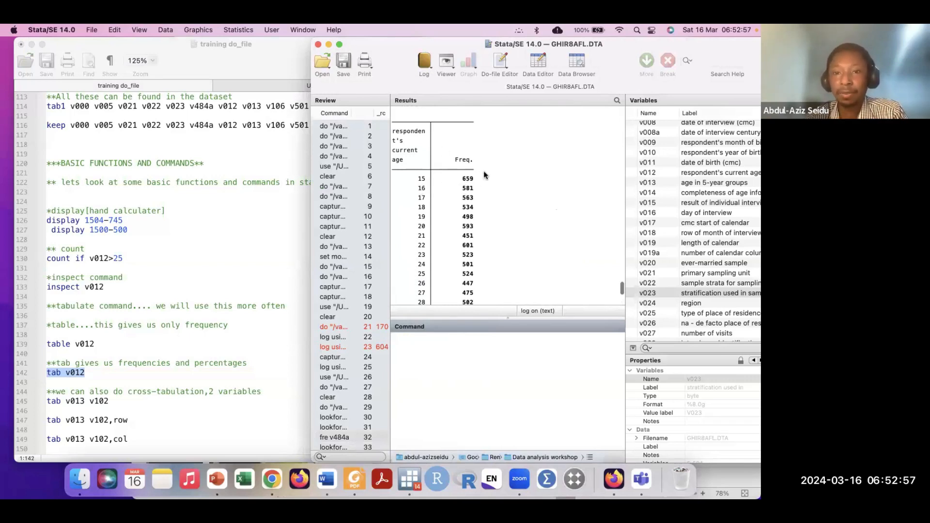
pyautogui.scroll(-10, 467, 241)
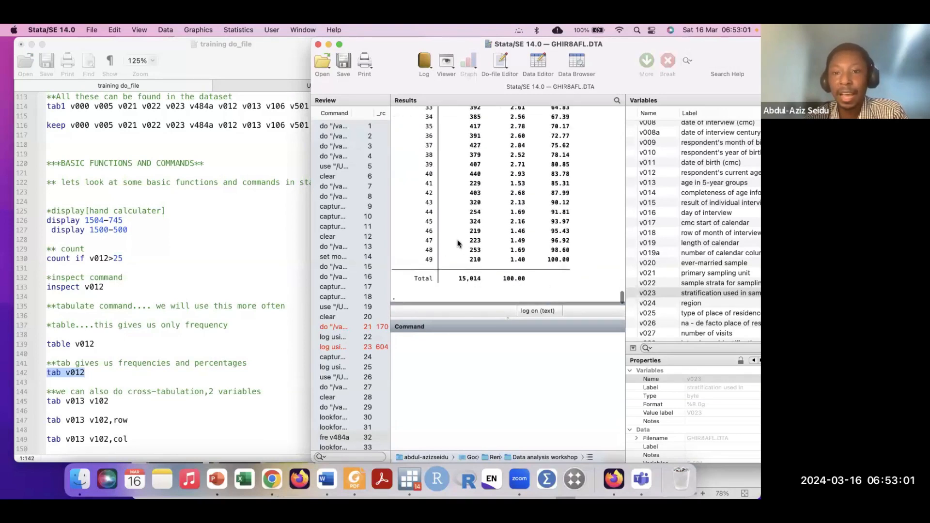
# Review the table v012 and tab v012 outputs again, comparing the frequency-only listing with the one that includes percentages.
pyautogui.scroll(10, 459, 243)
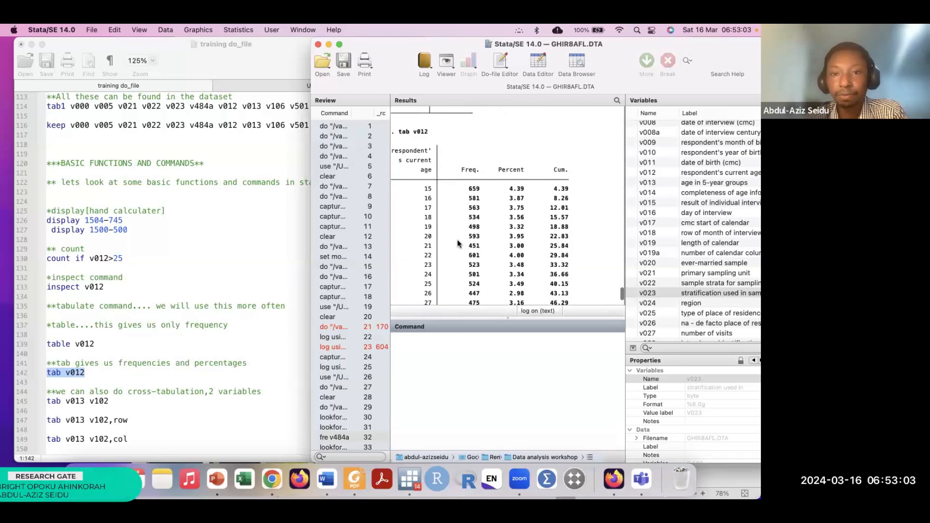
pyautogui.scroll(4, 458, 243)
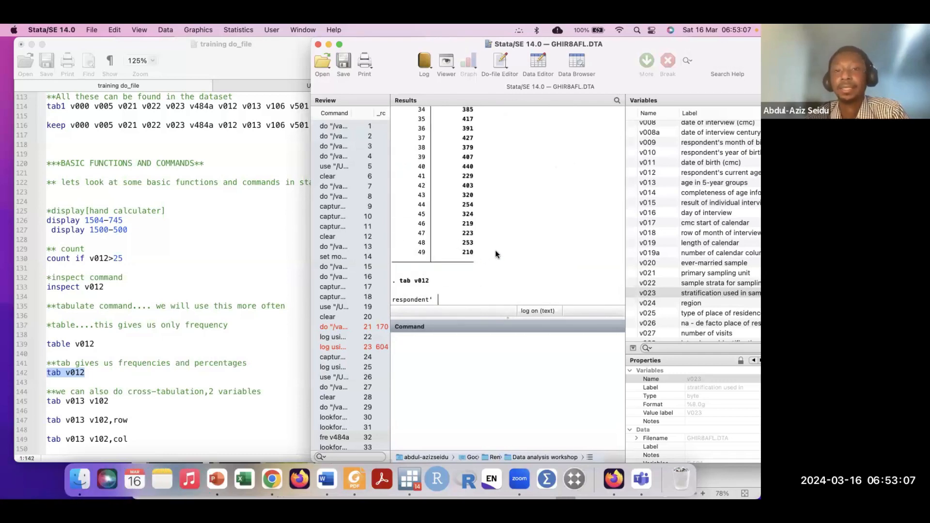
pyautogui.scroll(-1, 495, 250)
pyautogui.scroll(-5, 495, 250)
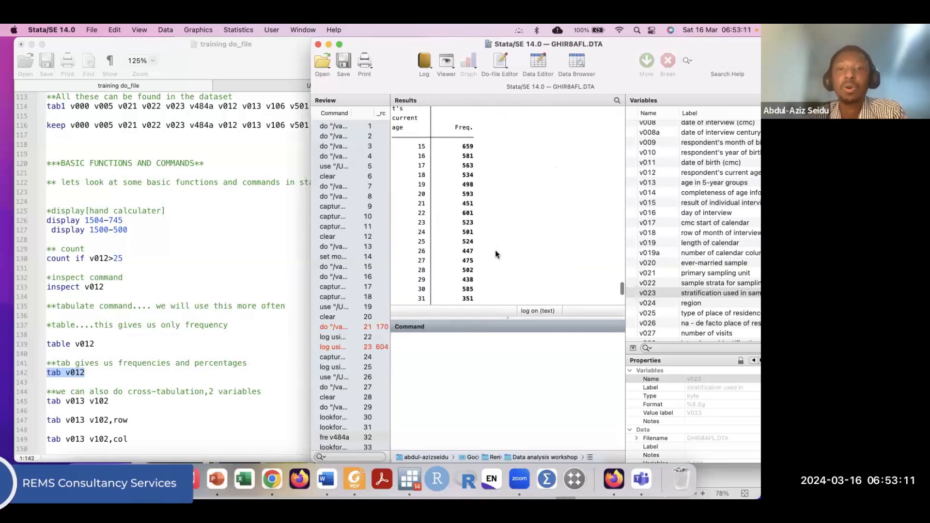
pyautogui.scroll(2, 496, 250)
pyautogui.scroll(-3, 495, 250)
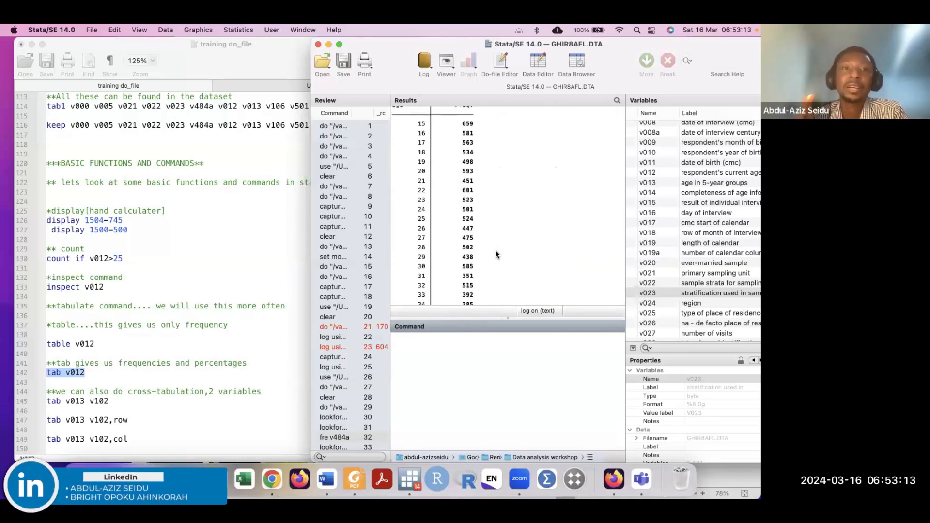
pyautogui.scroll(3, 496, 250)
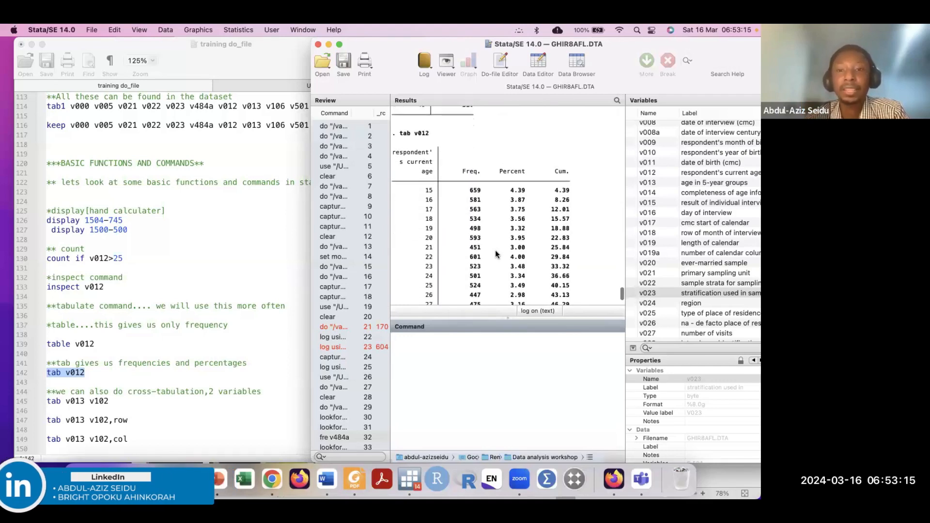
pyautogui.scroll(-6, 495, 250)
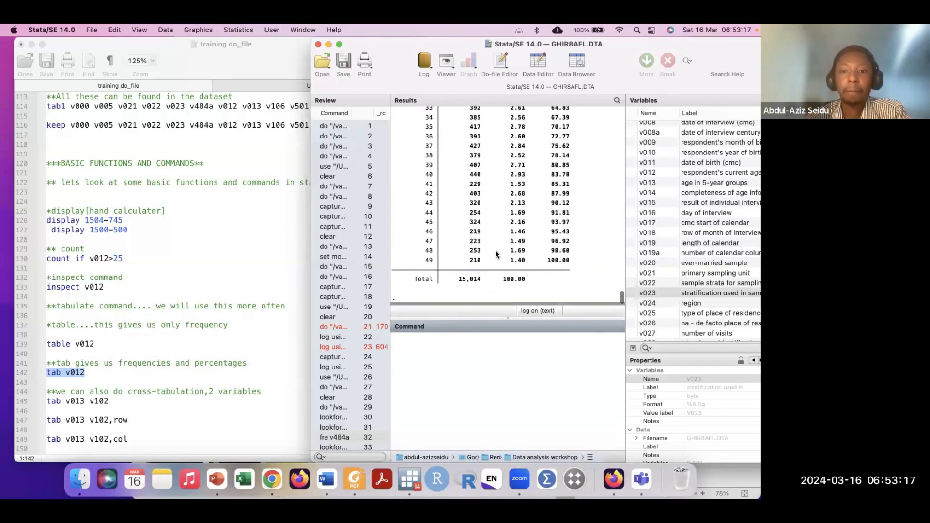
# Copy tab v013 v102 from the do-file and run it as a command to cross-tabulate 5-year age groups by type of residence.
pyautogui.click(164, 355)
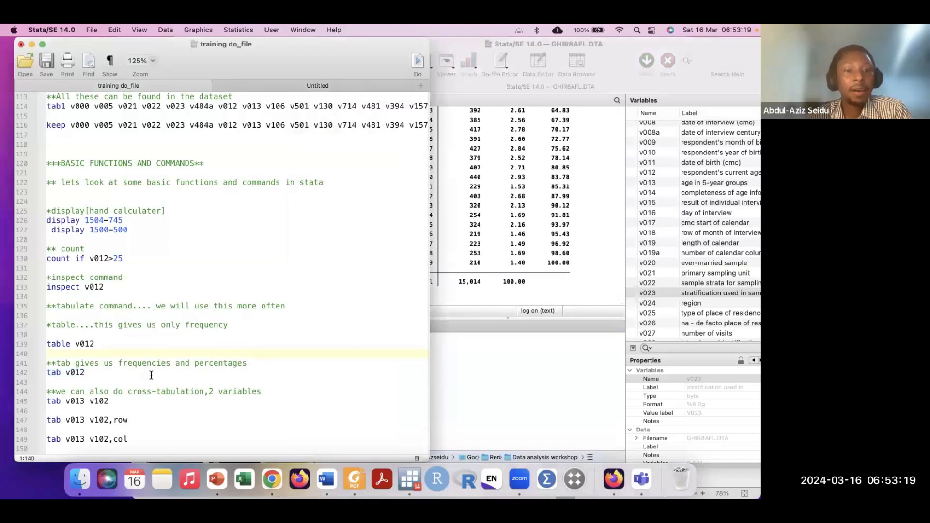
pyautogui.scroll(-3, 152, 376)
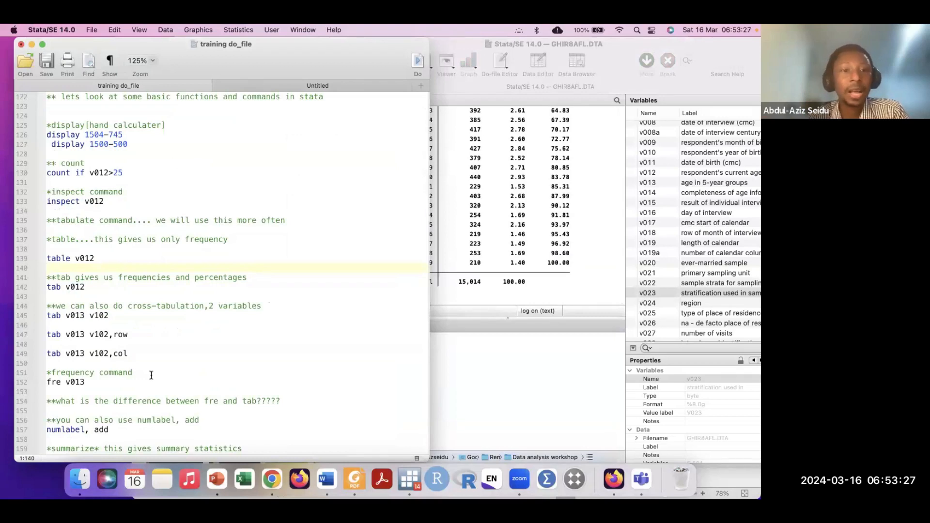
pyautogui.scroll(-2, 198, 251)
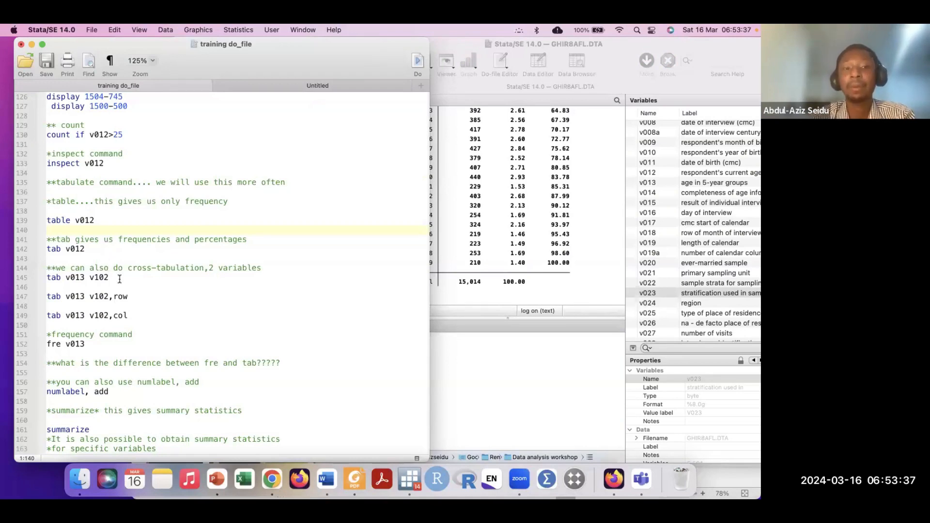
pyautogui.moveTo(115, 279); pyautogui.dragTo(38, 282)
pyautogui.press('super+c')
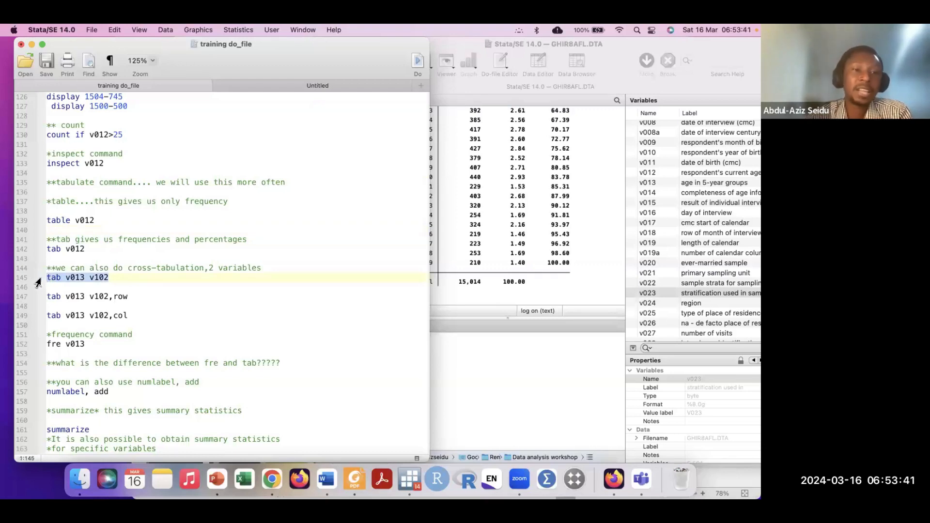
pyautogui.click(438, 338)
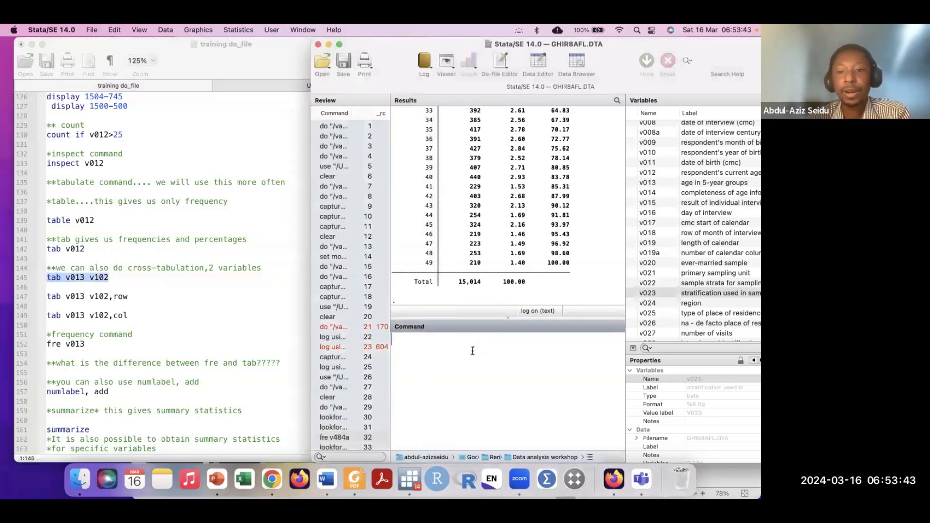
pyautogui.press('super+v')
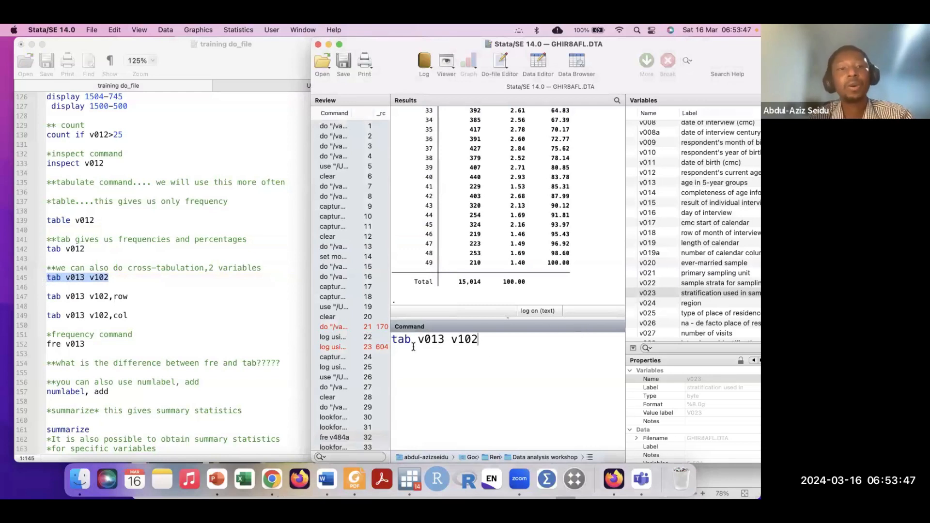
pyautogui.click(155, 288)
pyautogui.click(498, 330)
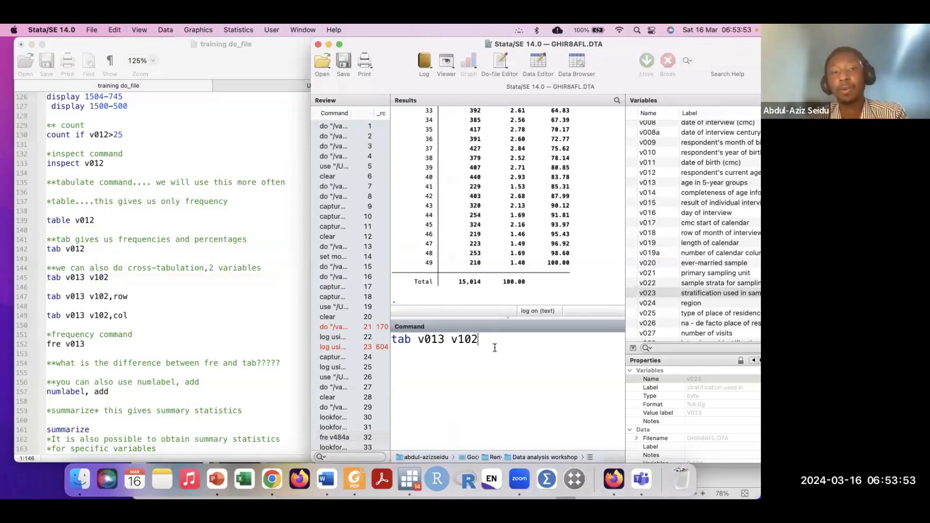
pyautogui.press('Return')
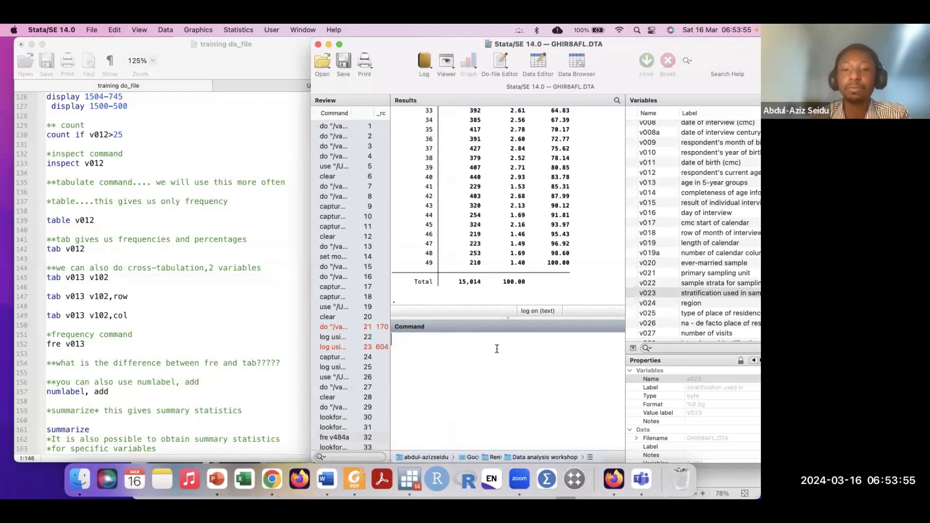
pyautogui.scroll(5, 520, 233)
pyautogui.scroll(-5, 509, 242)
pyautogui.scroll(2, 505, 248)
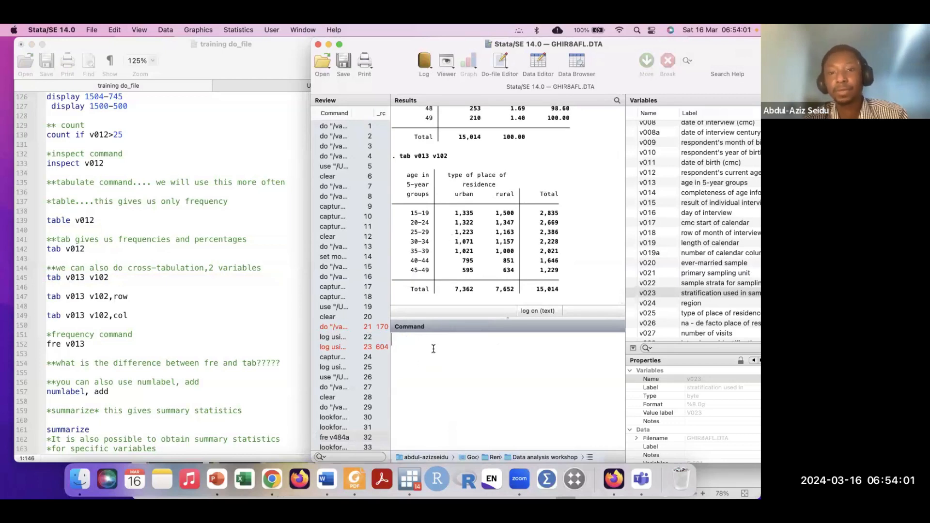
# Run fre v013 to show the frequency distribution of age in 5-year groups.
pyautogui.write('fre v013')
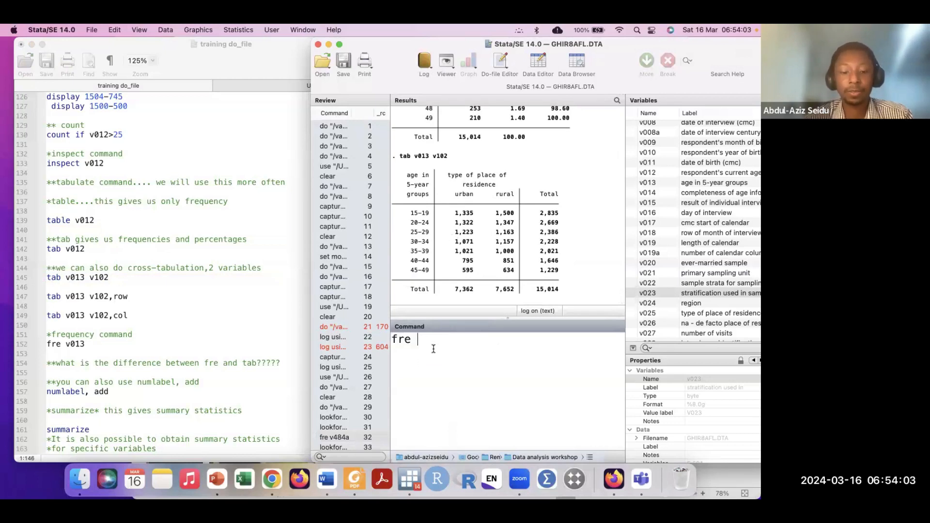
pyautogui.press('Return')
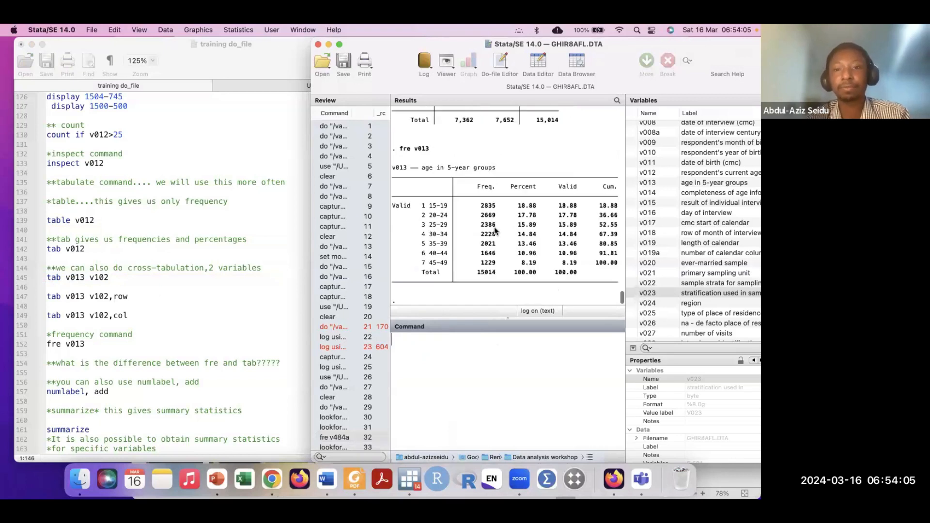
pyautogui.scroll(1, 475, 211)
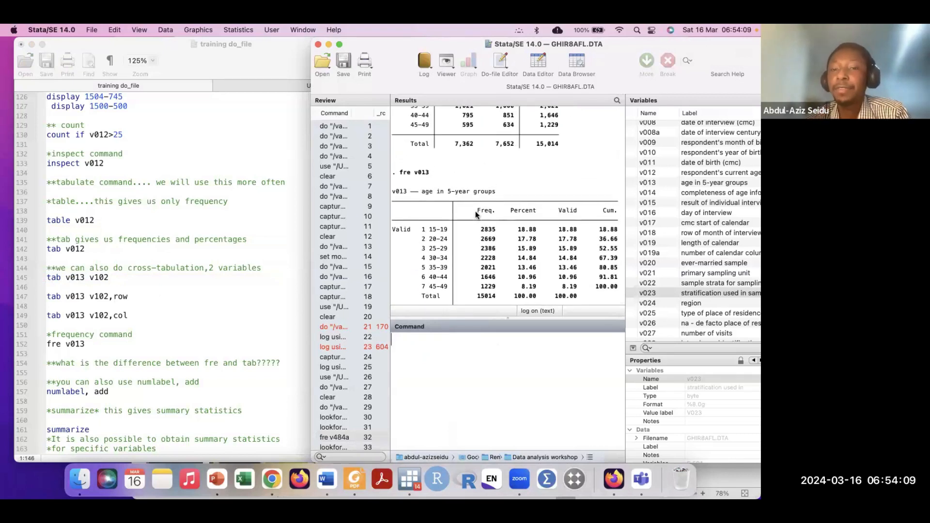
pyautogui.scroll(-1, 475, 211)
# Run fre v102 to show the frequency distribution of type of place of residence, copying the variable name from the do-file.
pyautogui.scroll(6, 476, 210)
pyautogui.scroll(1, 475, 211)
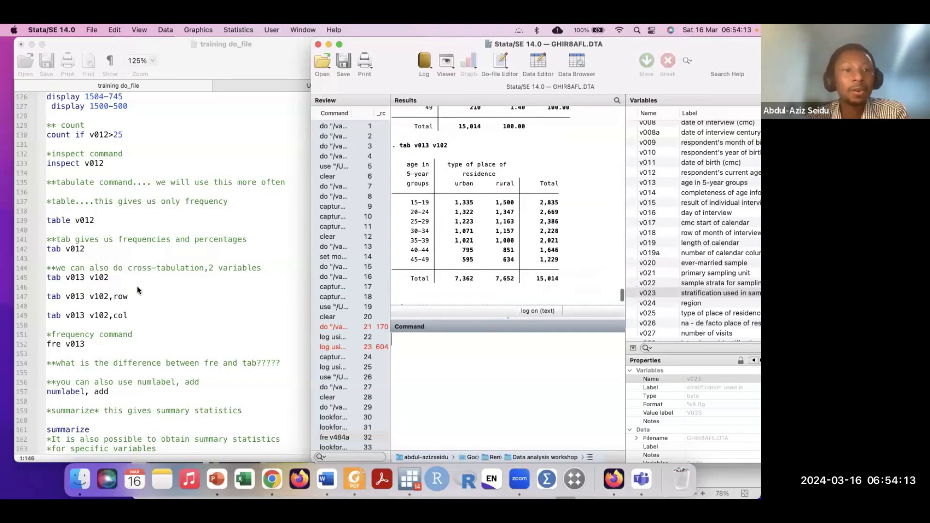
pyautogui.click(139, 290)
pyautogui.moveTo(118, 279); pyautogui.dragTo(89, 279)
pyautogui.press('super+c')
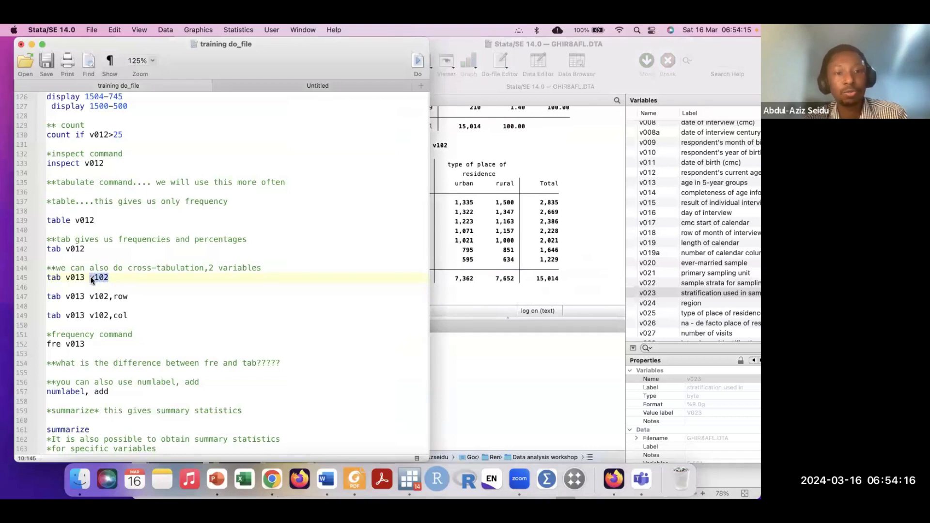
pyautogui.click(470, 342)
pyautogui.write('fre')
pyautogui.press('super+v')
pyautogui.press('Return')
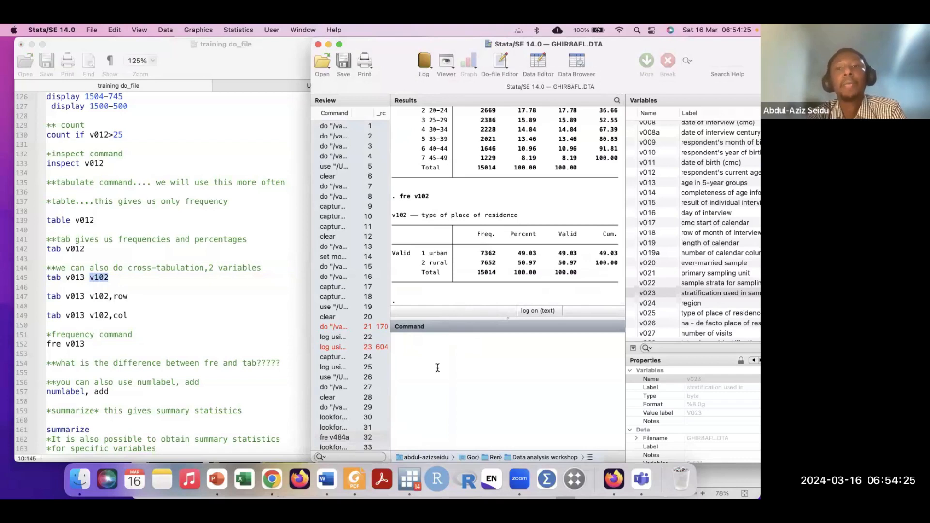
# Review the separate fre v013 and fre v102 tables to see the categories of age group and residence.
pyautogui.click(178, 306)
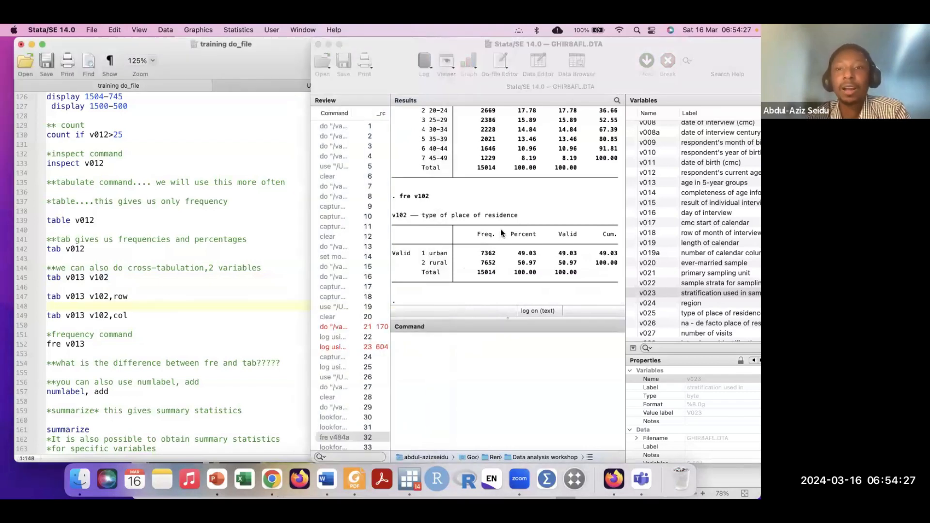
pyautogui.click(501, 229)
pyautogui.scroll(5, 499, 228)
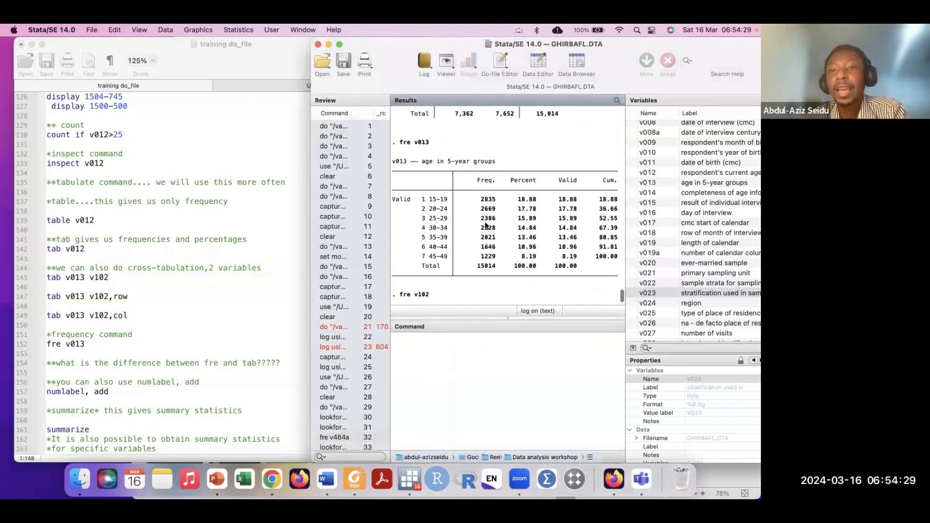
pyautogui.scroll(-4, 457, 247)
pyautogui.scroll(-5, 457, 248)
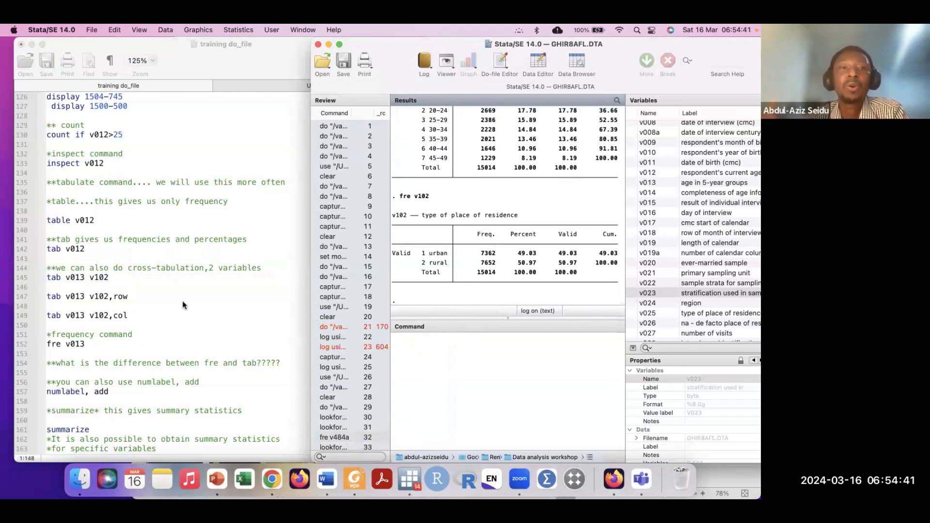
# Execute only the tab v013 v102 line directly from the do-file.
pyautogui.click(152, 302)
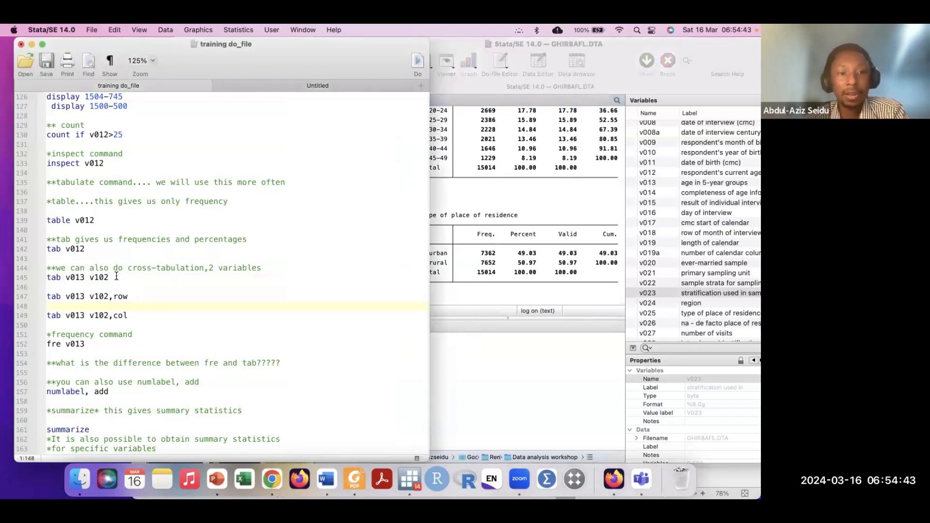
pyautogui.moveTo(117, 277); pyautogui.dragTo(41, 279)
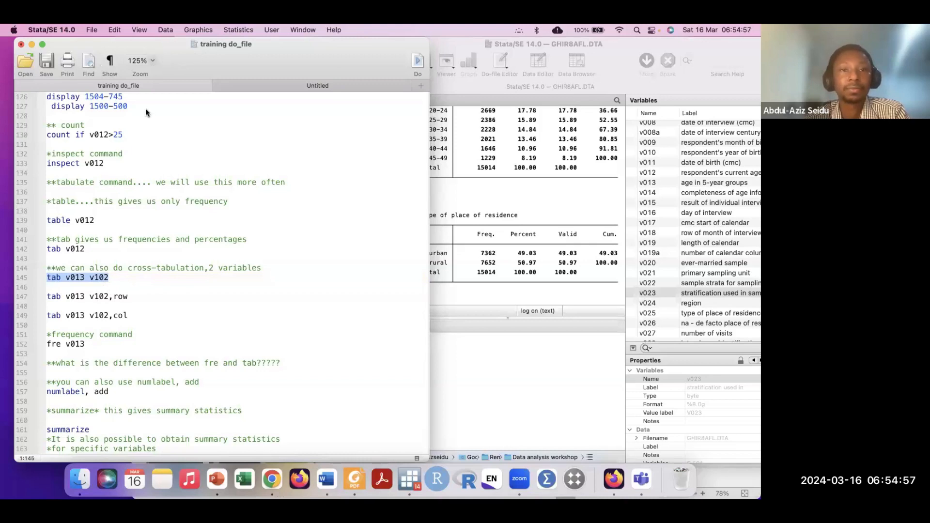
pyautogui.click(417, 61)
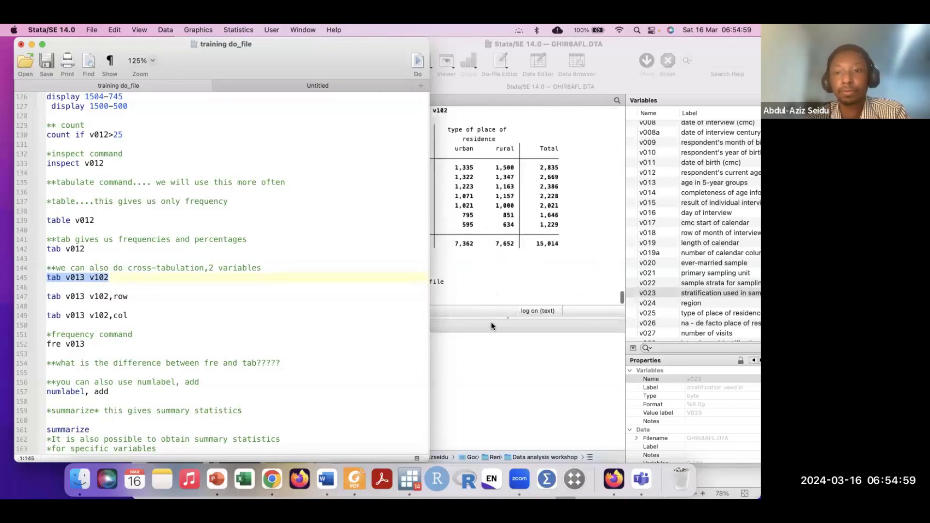
# Examine the v013 by v102 cross-tabulation against the fre v102 output, highlighting the 15-19 row to read its urban, rural and total counts.
pyautogui.click(448, 264)
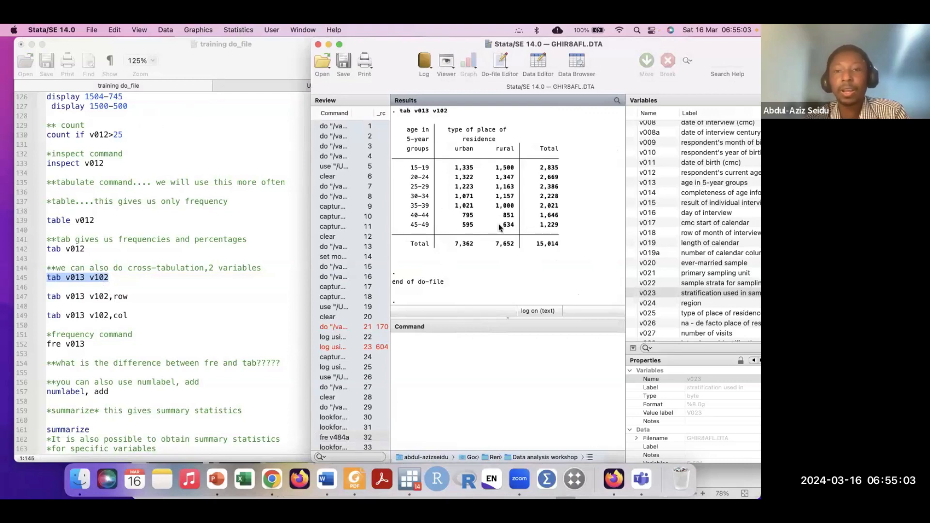
pyautogui.scroll(2, 499, 226)
pyautogui.scroll(1, 501, 228)
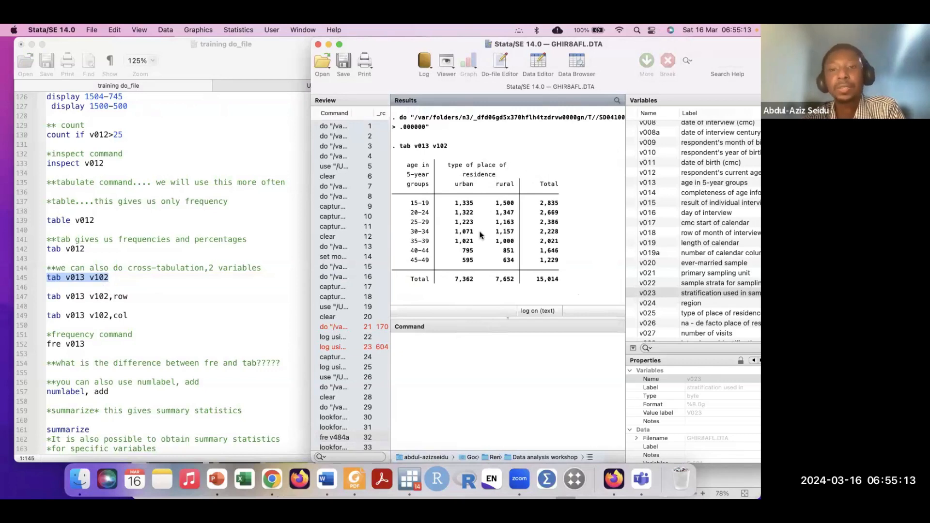
pyautogui.scroll(5, 482, 235)
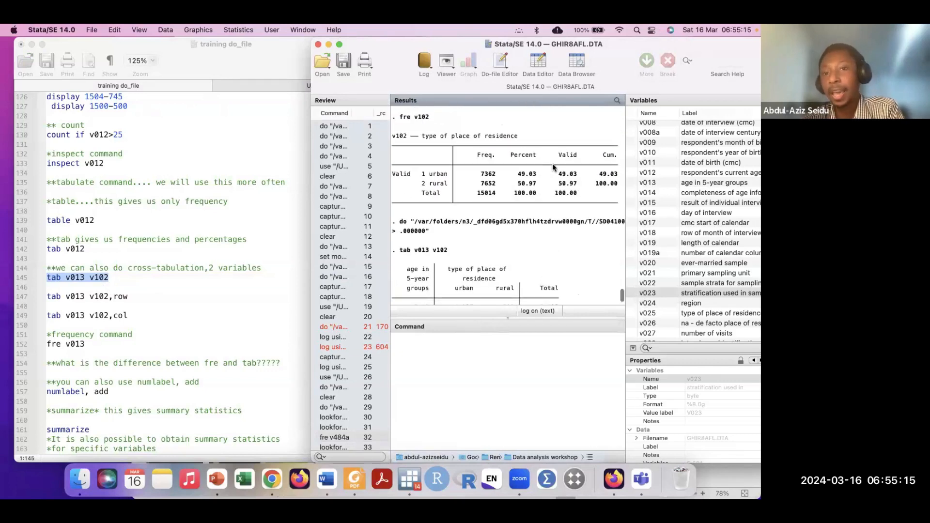
pyautogui.scroll(-2, 511, 200)
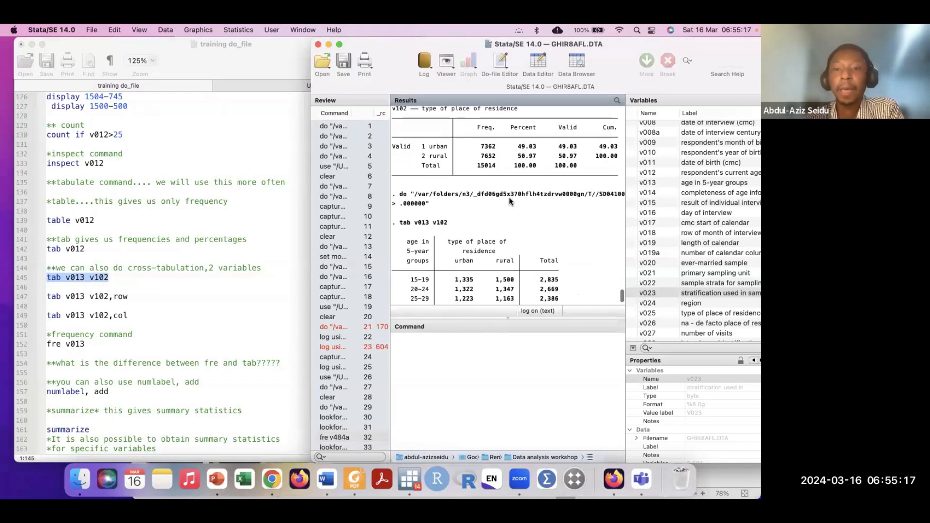
pyautogui.scroll(-4, 509, 201)
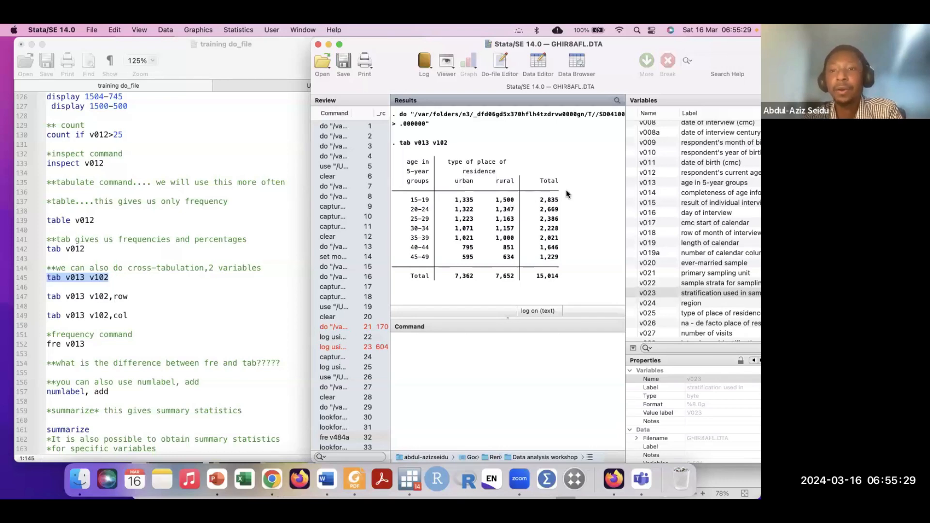
pyautogui.moveTo(562, 197); pyautogui.dragTo(409, 203)
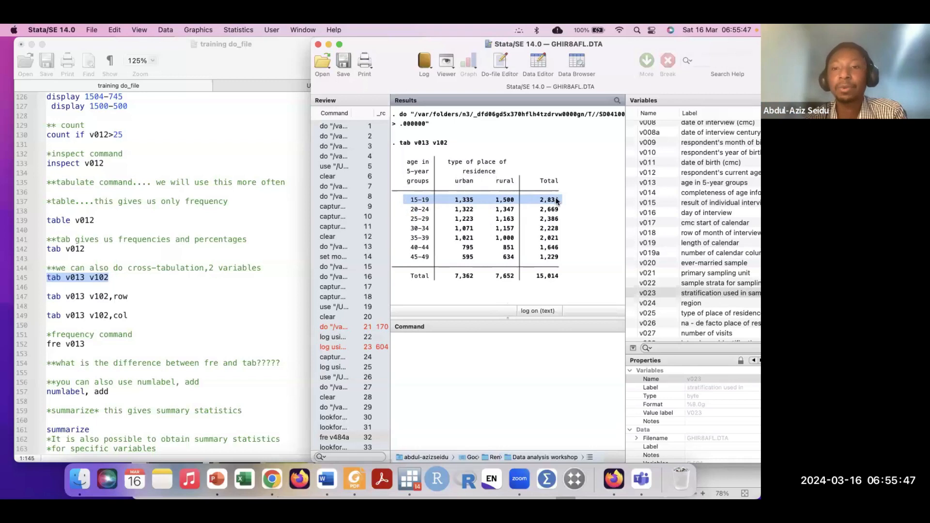
pyautogui.click(497, 197)
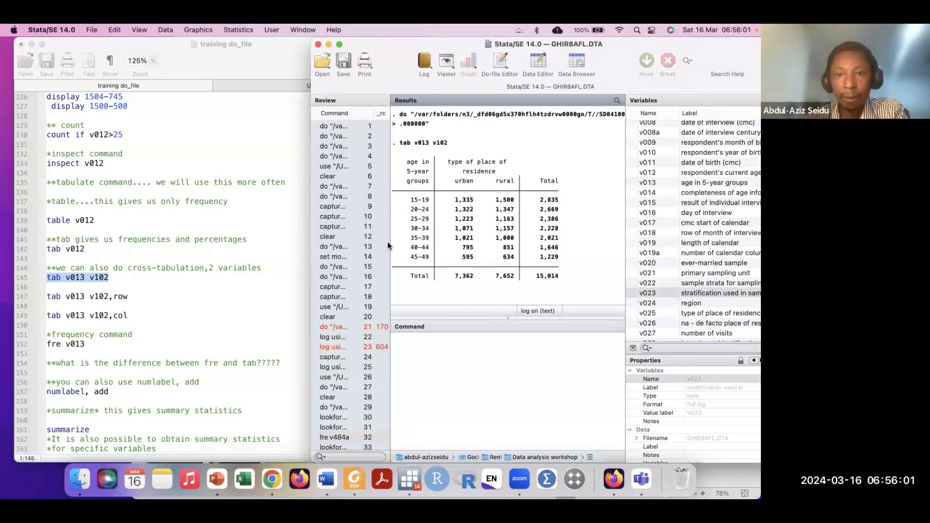
# Run tab v013 v102,row to cross-tabulate age group by residence with row percentages, copying the line from the do-file into the Command window.
pyautogui.click(180, 294)
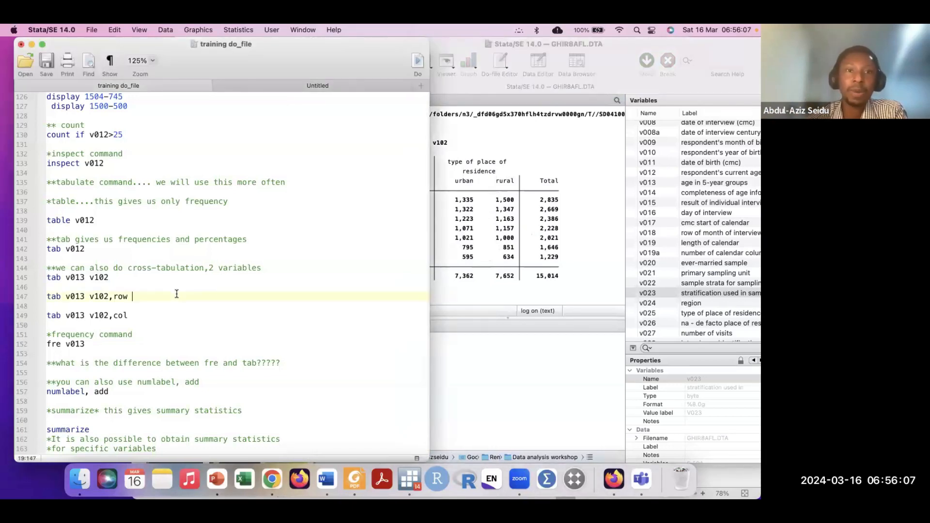
pyautogui.moveTo(141, 296); pyautogui.dragTo(42, 301)
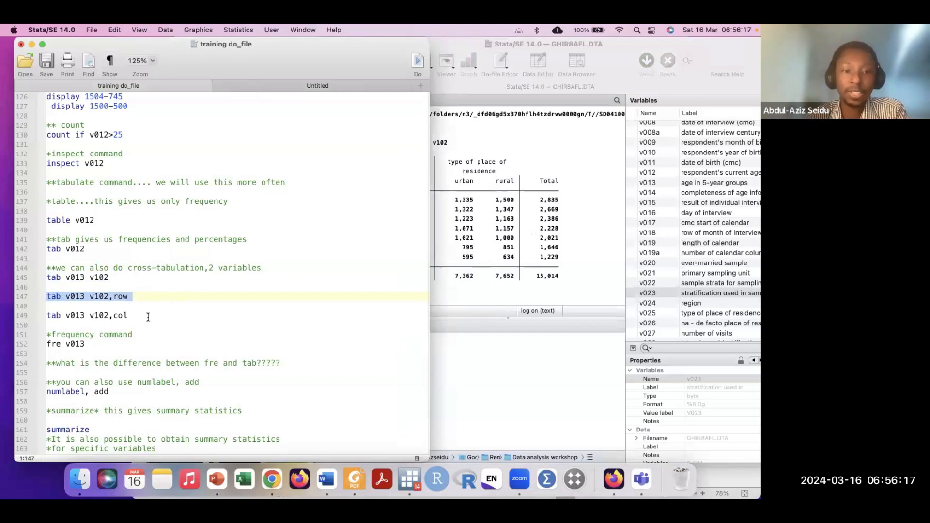
pyautogui.moveTo(141, 297); pyautogui.dragTo(38, 300)
pyautogui.press('super+c')
pyautogui.click(481, 367)
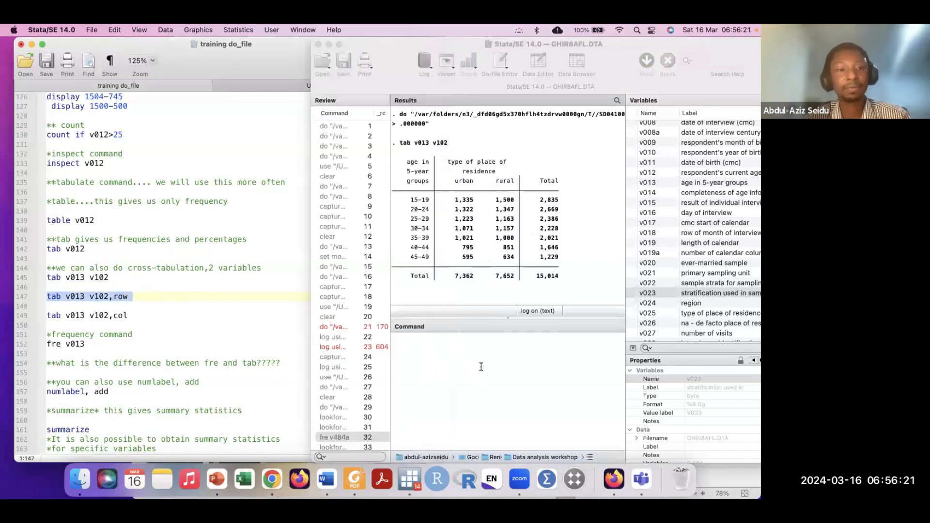
pyautogui.press('super+v')
pyautogui.press('Return')
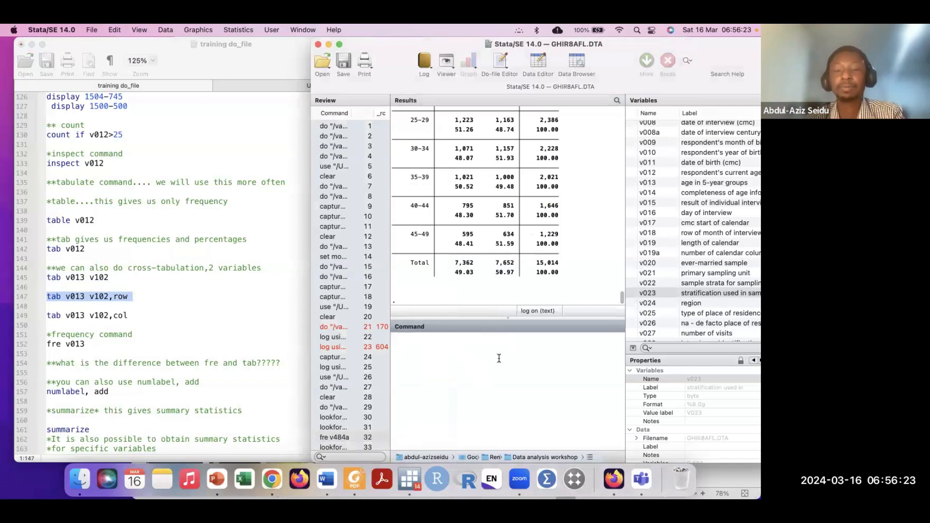
# Examine the row-percentage cross-tabulation, highlighting the urban and rural percentages of the 15-19 age group.
pyautogui.scroll(1, 556, 244)
pyautogui.scroll(3, 556, 245)
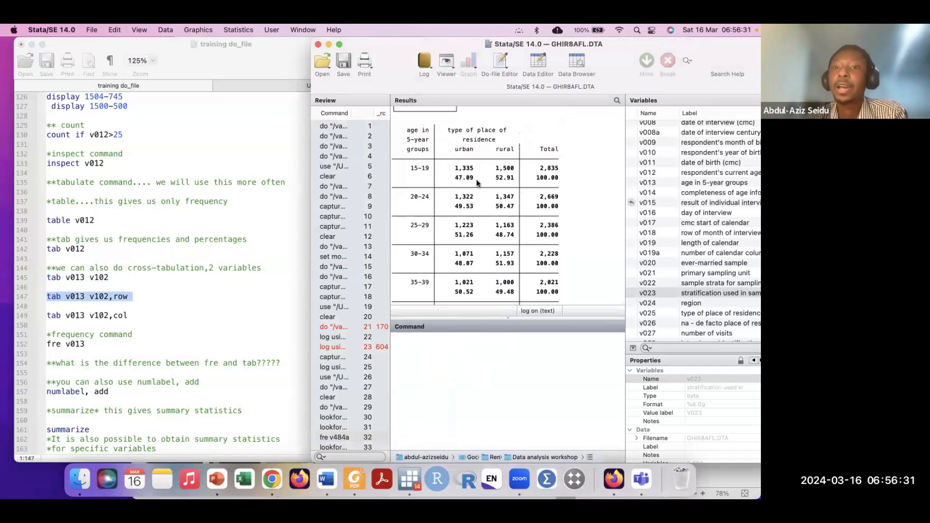
pyautogui.click(510, 182)
pyautogui.moveTo(509, 181); pyautogui.dragTo(429, 178)
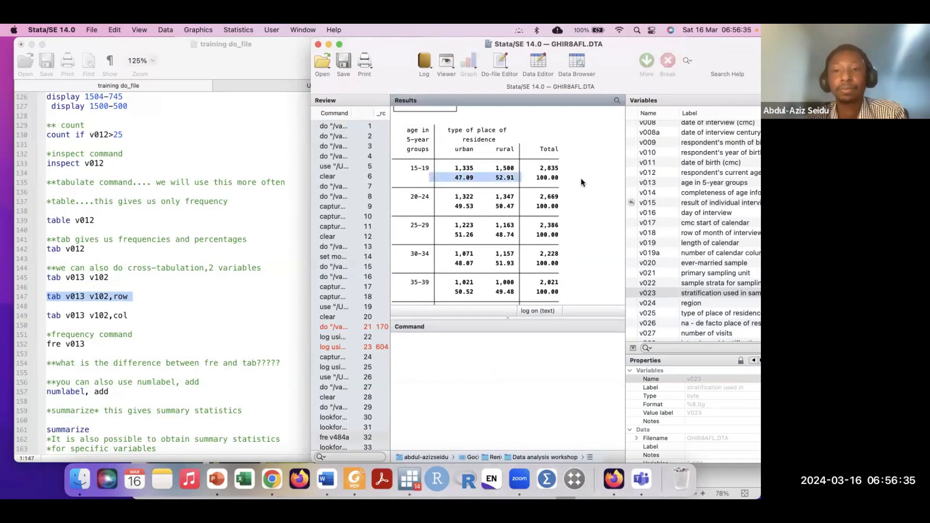
pyautogui.scroll(2, 523, 222)
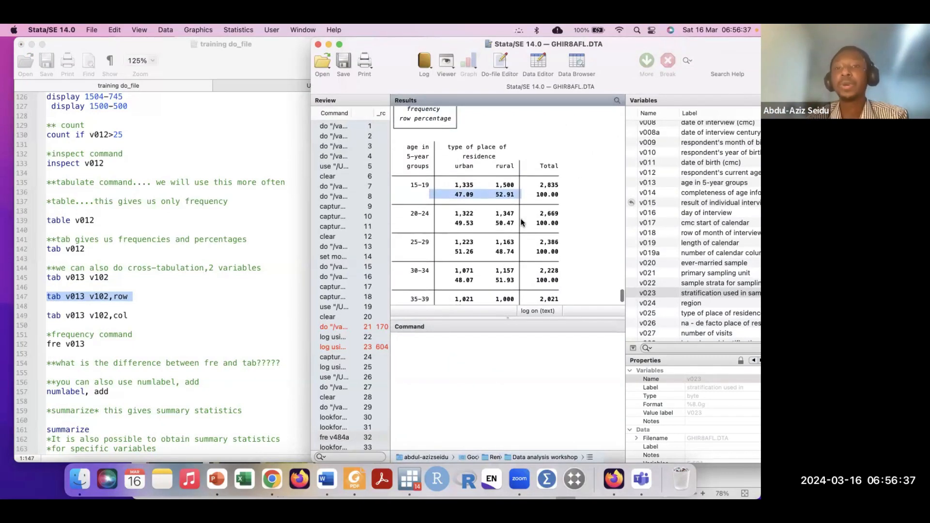
pyautogui.scroll(-1, 523, 222)
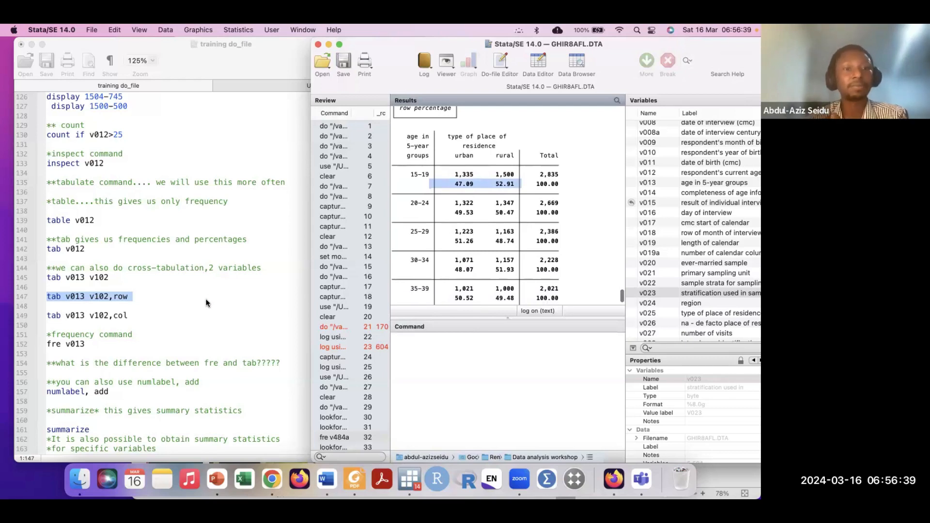
pyautogui.scroll(-5, 501, 218)
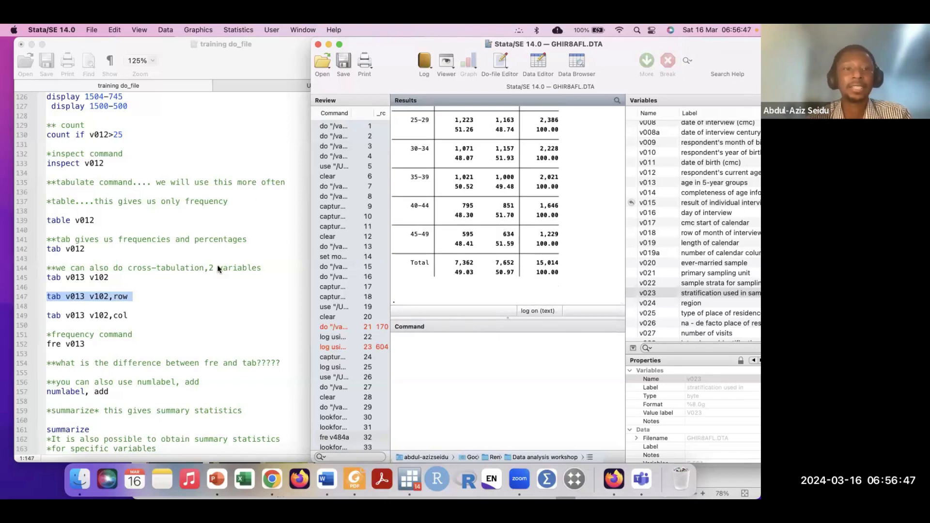
# Run tab v013 v102,col to cross-tabulate age group by residence with column percentages, copying the line from the do-file.
pyautogui.click(135, 310)
pyautogui.moveTo(131, 316); pyautogui.dragTo(42, 320)
pyautogui.press('super+c')
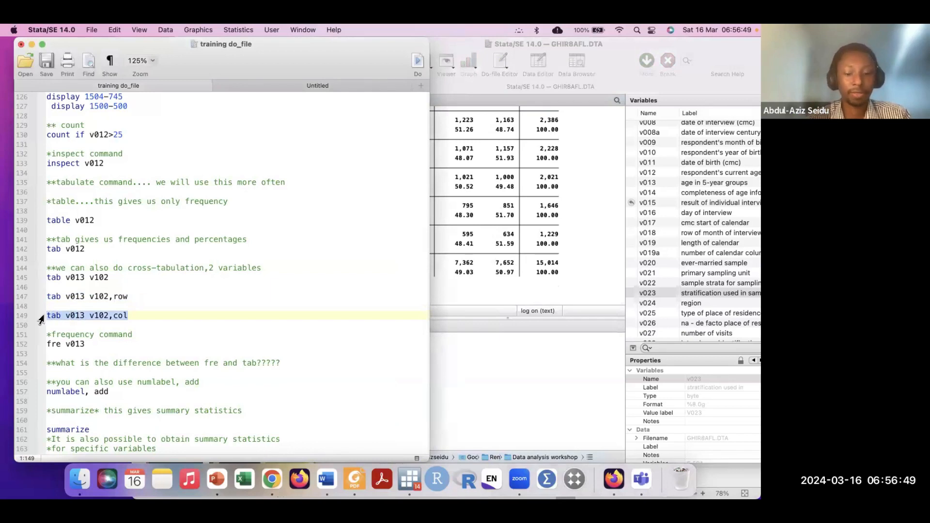
pyautogui.press('super+shift+d')
pyautogui.press('super+v')
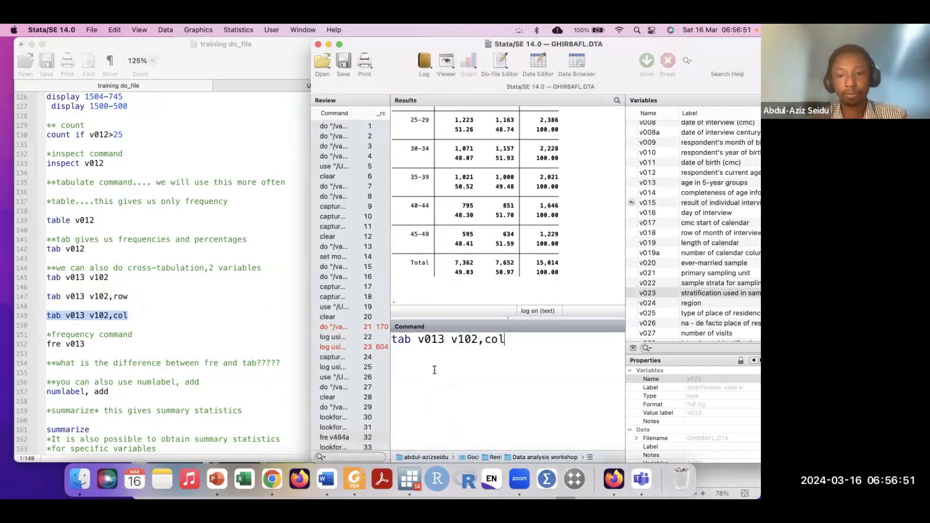
pyautogui.press('Return')
# Expand the main Stata window to full screen and clear the highlight in the row-percentage table.
pyautogui.scroll(2, 492, 239)
pyautogui.scroll(-2, 491, 239)
pyautogui.scroll(1, 491, 239)
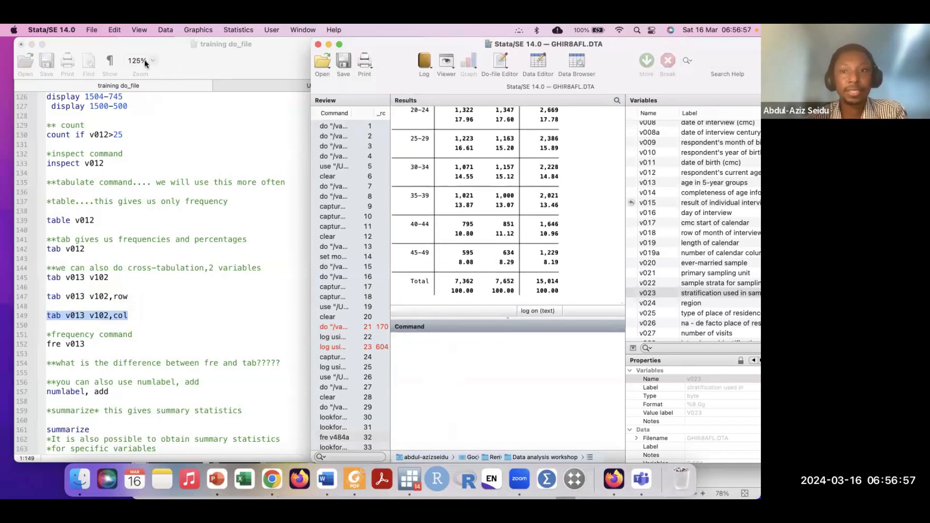
pyautogui.scroll(2, 524, 158)
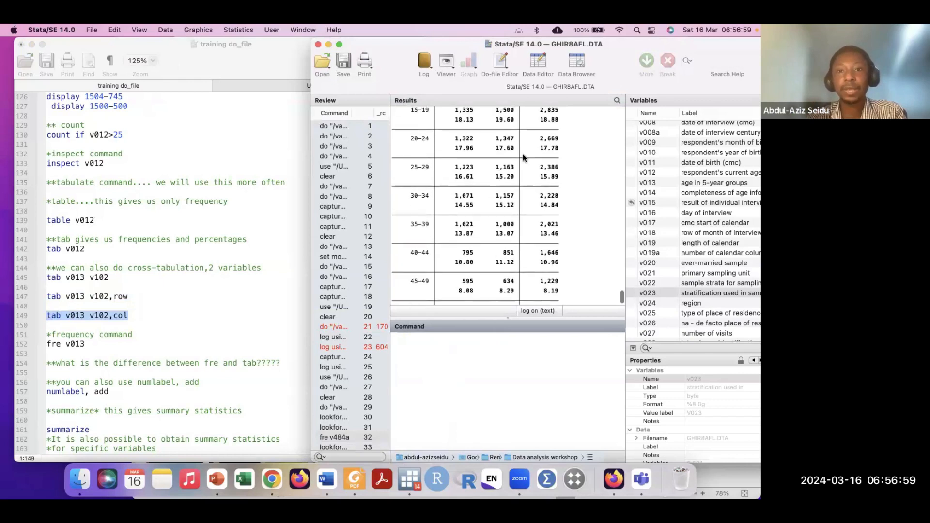
pyautogui.click(338, 44)
pyautogui.scroll(10, 300, 333)
pyautogui.scroll(3, 301, 333)
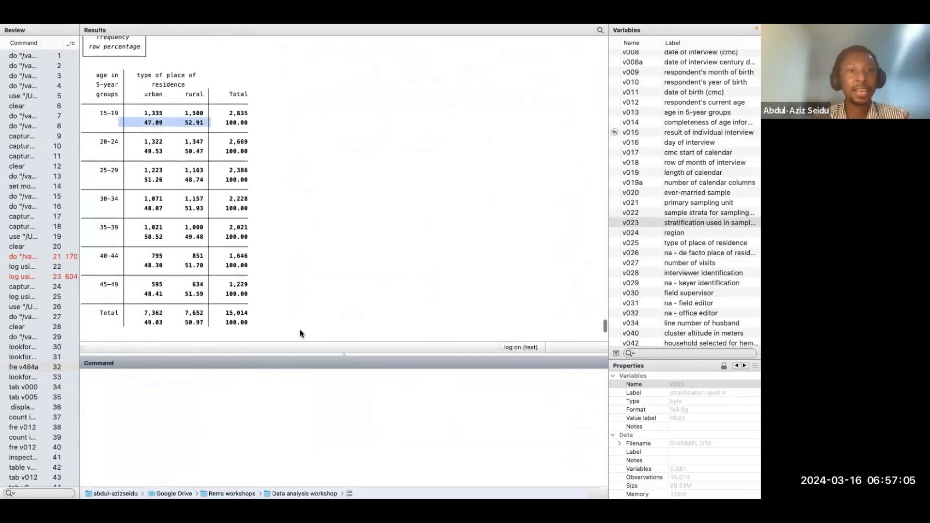
pyautogui.click(297, 323)
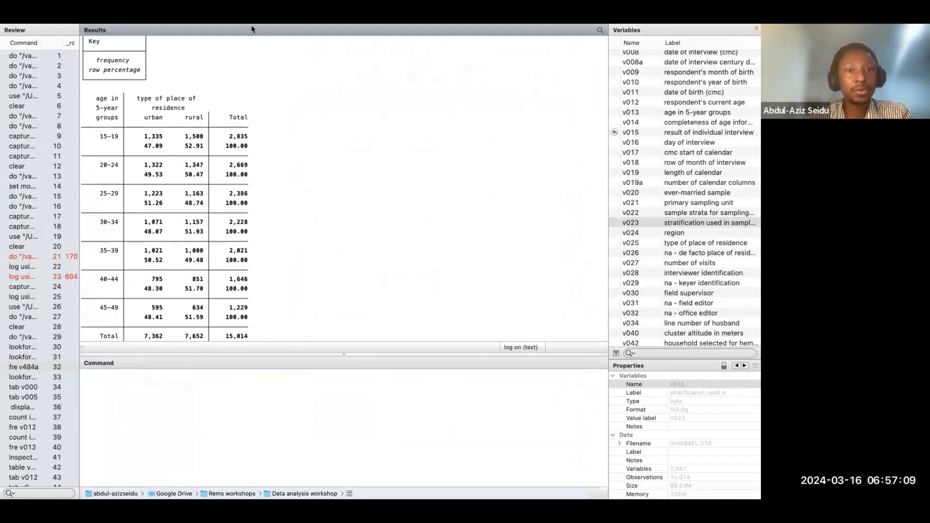
# Read the tab v013 v102,row output to see how the row percentages add up across urban and rural residence.
pyautogui.scroll(2, 252, 152)
pyautogui.scroll(2, 252, 153)
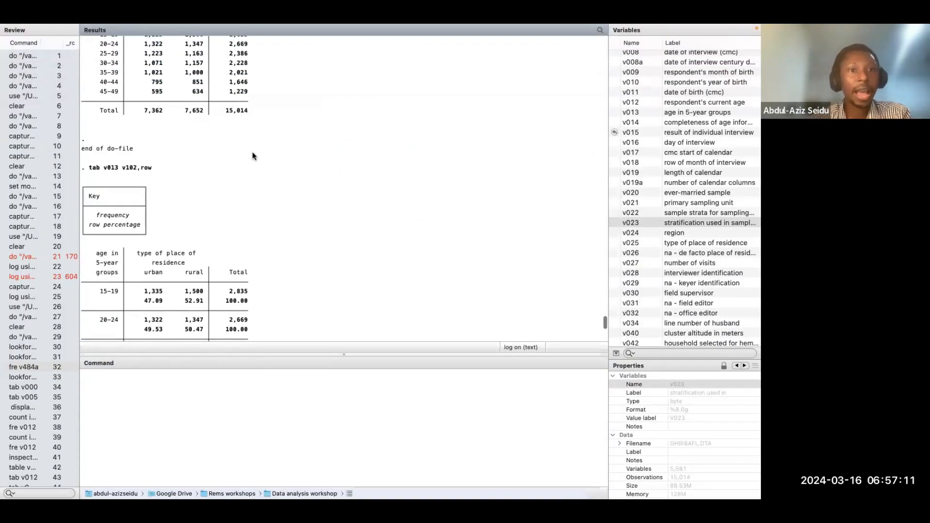
pyautogui.scroll(-5, 252, 152)
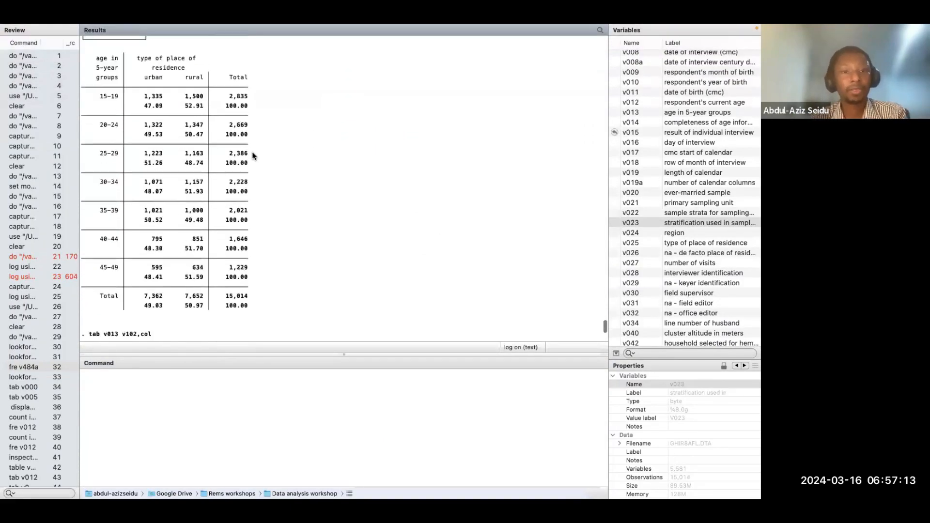
pyautogui.scroll(1, 252, 152)
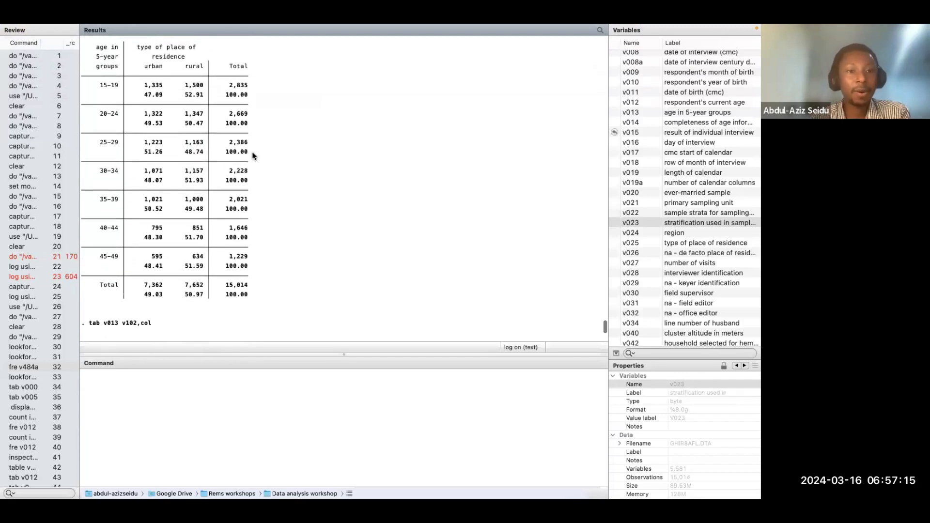
pyautogui.scroll(1, 252, 153)
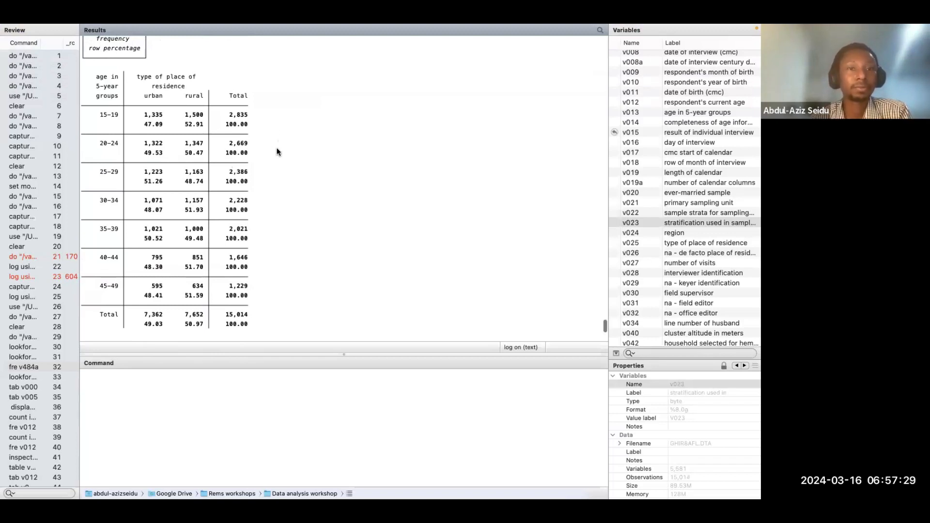
pyautogui.scroll(-1, 276, 152)
pyautogui.scroll(-1, 277, 152)
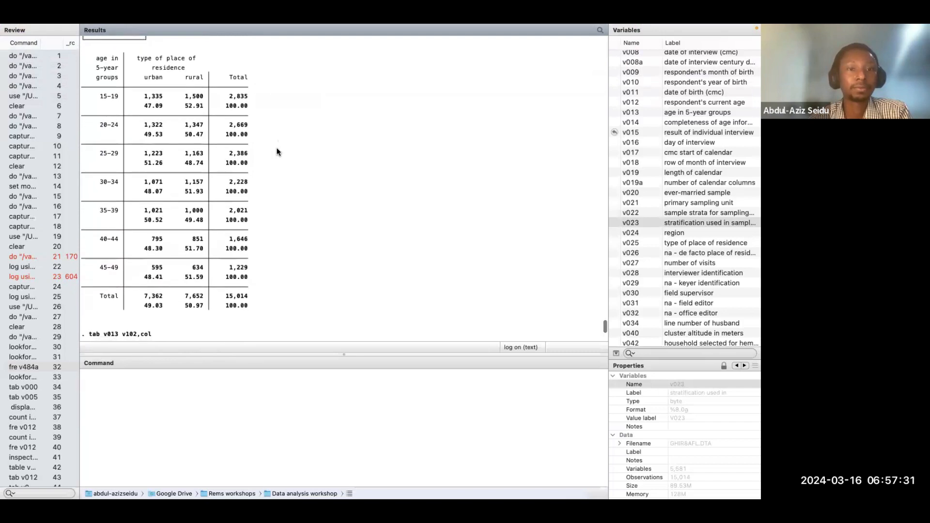
pyautogui.scroll(-1, 277, 153)
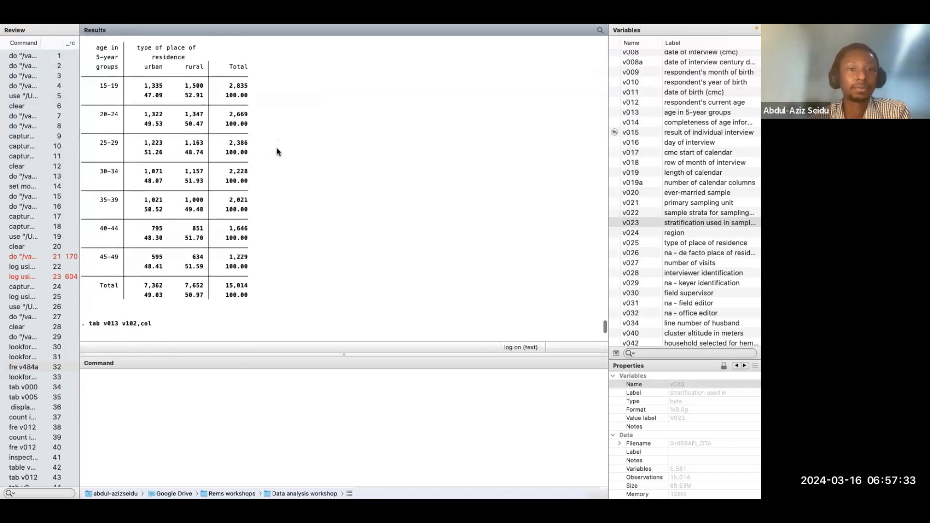
# Examine the tab v013 v102,col output down to its Total row, comparing its column percentages with the preceding row-percentage table.
pyautogui.scroll(-1, 276, 153)
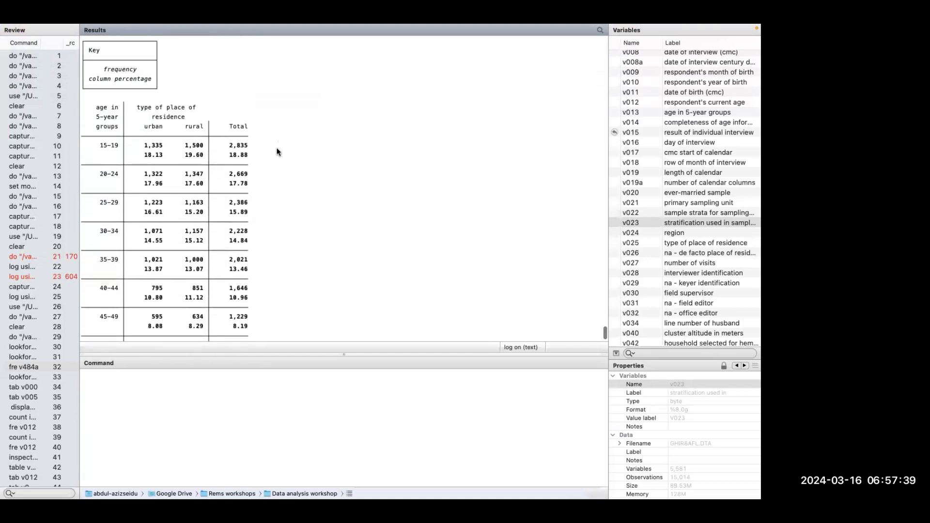
pyautogui.scroll(5, 278, 152)
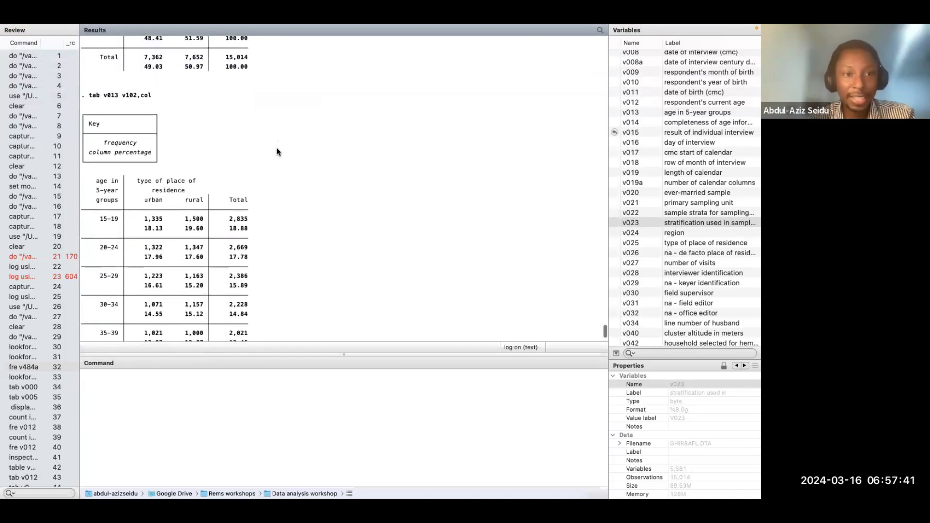
pyautogui.scroll(-7, 278, 152)
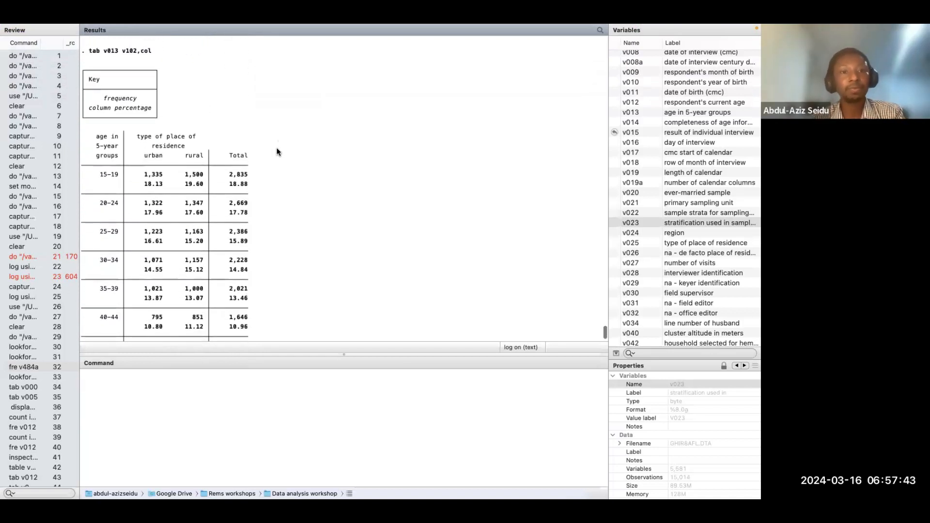
pyautogui.scroll(-1, 278, 151)
pyautogui.scroll(1, 278, 151)
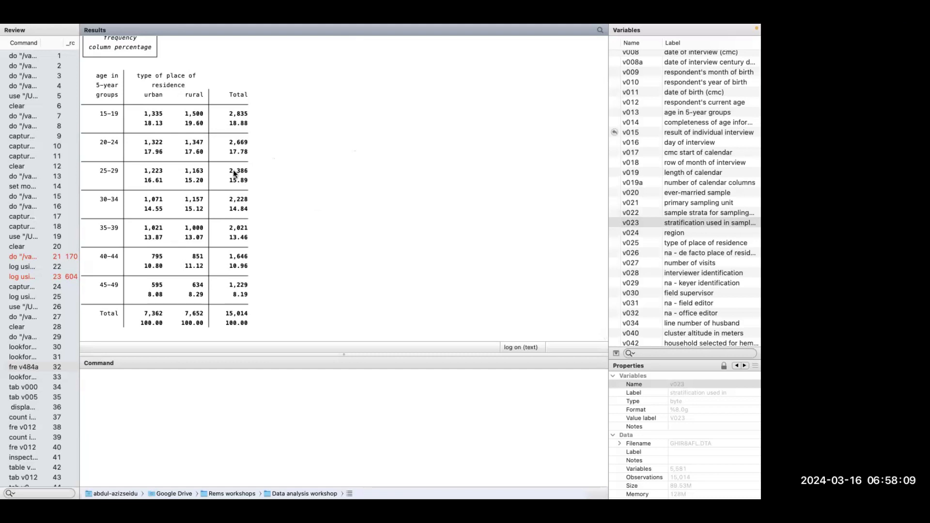
pyautogui.scroll(3, 234, 170)
pyautogui.scroll(4, 234, 173)
pyautogui.scroll(-3, 234, 171)
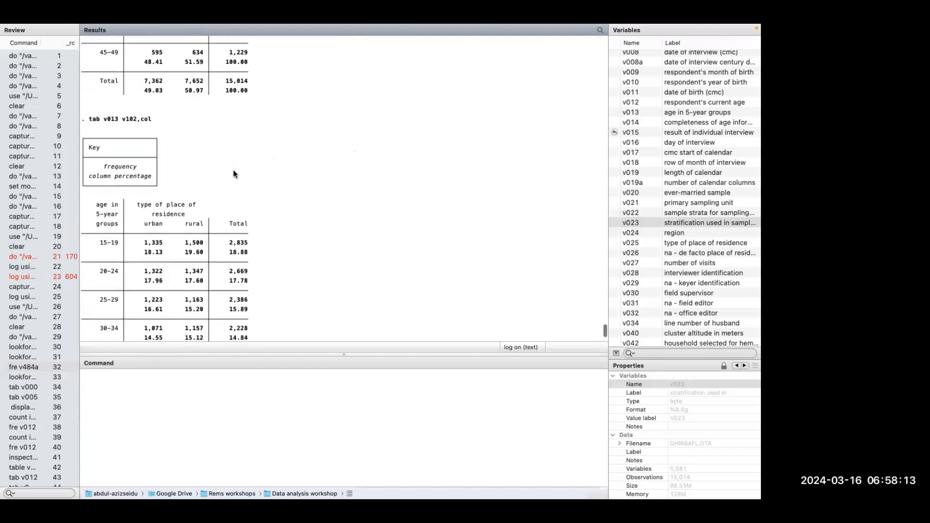
pyautogui.scroll(-5, 233, 172)
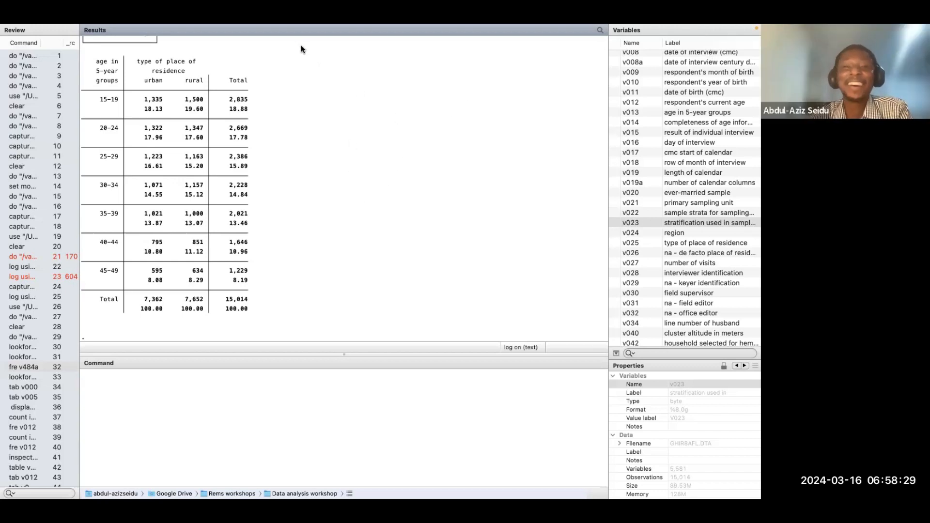
# Return to the row-percentage table and highlight the 15-19 row's frequencies to read its urban, rural and total values.
pyautogui.scroll(5, 202, 194)
pyautogui.scroll(7, 201, 191)
pyautogui.scroll(6, 202, 194)
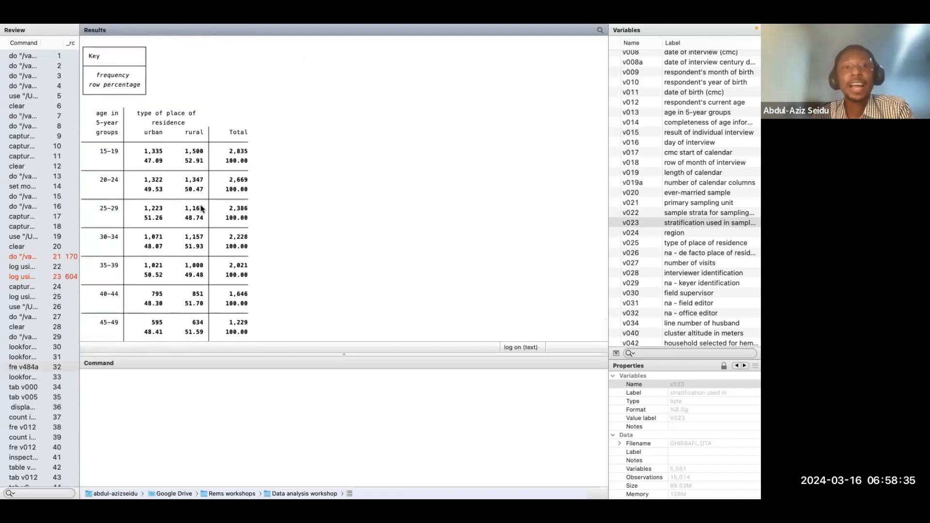
pyautogui.scroll(1, 193, 236)
pyautogui.scroll(2, 193, 236)
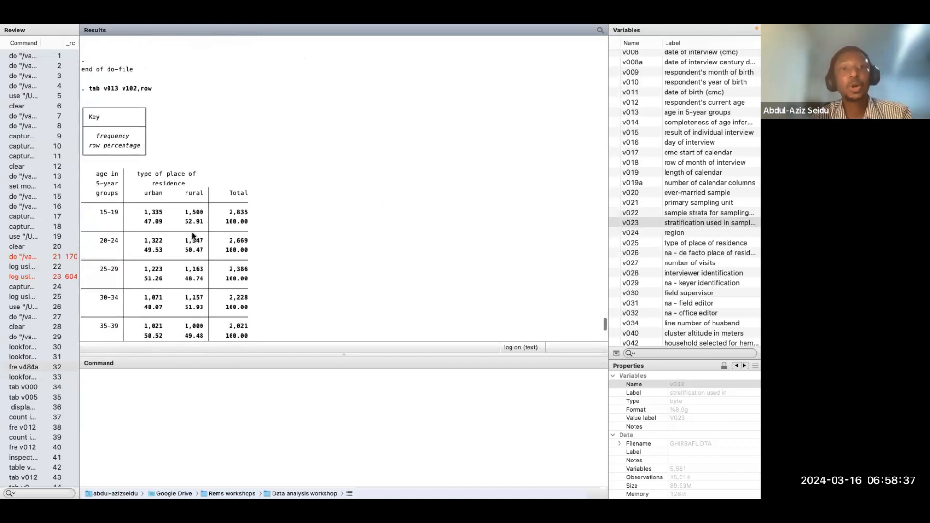
pyautogui.scroll(2, 193, 236)
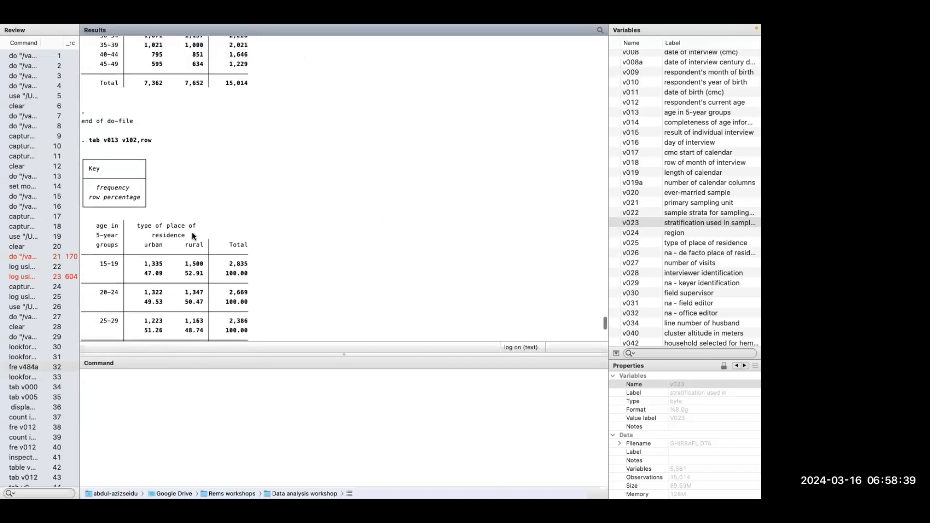
pyautogui.scroll(-1, 193, 236)
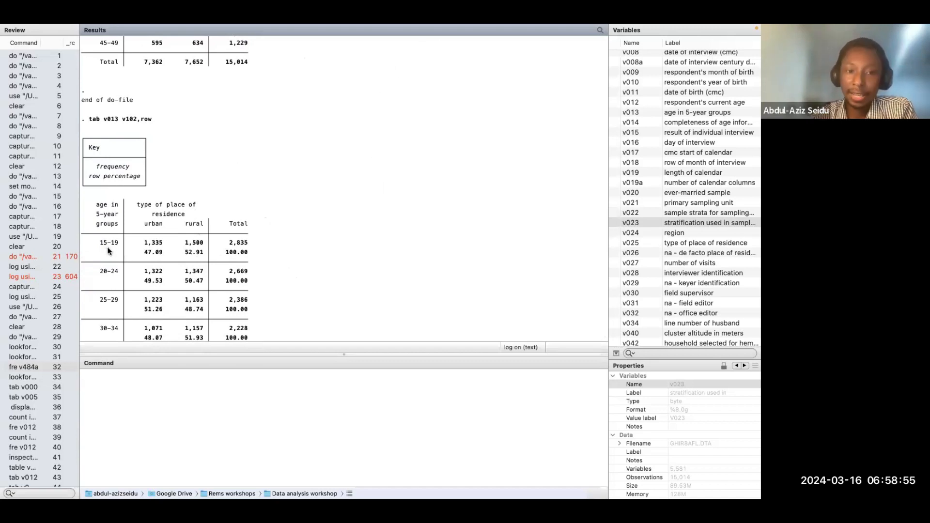
pyautogui.moveTo(250, 244); pyautogui.dragTo(86, 241)
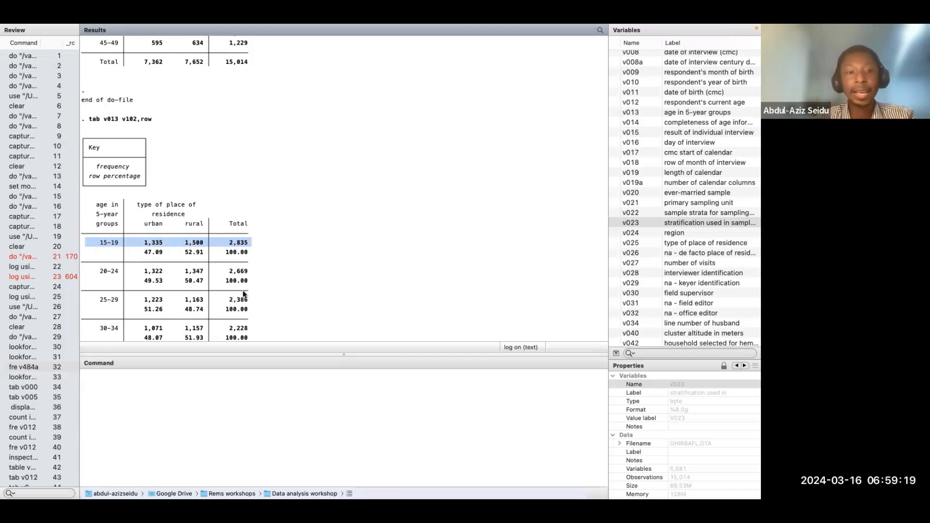
# Read through the row-percentage table of v013 by v102 and on to the Total row of the column-percentage table.
pyautogui.scroll(-1, 215, 304)
pyautogui.scroll(-1, 215, 304)
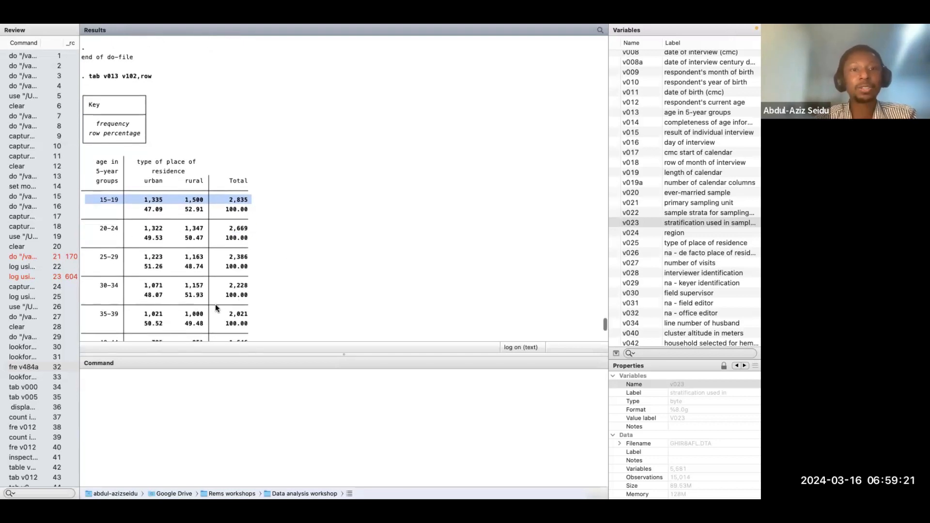
pyautogui.scroll(-2, 215, 304)
pyautogui.scroll(-15, 215, 304)
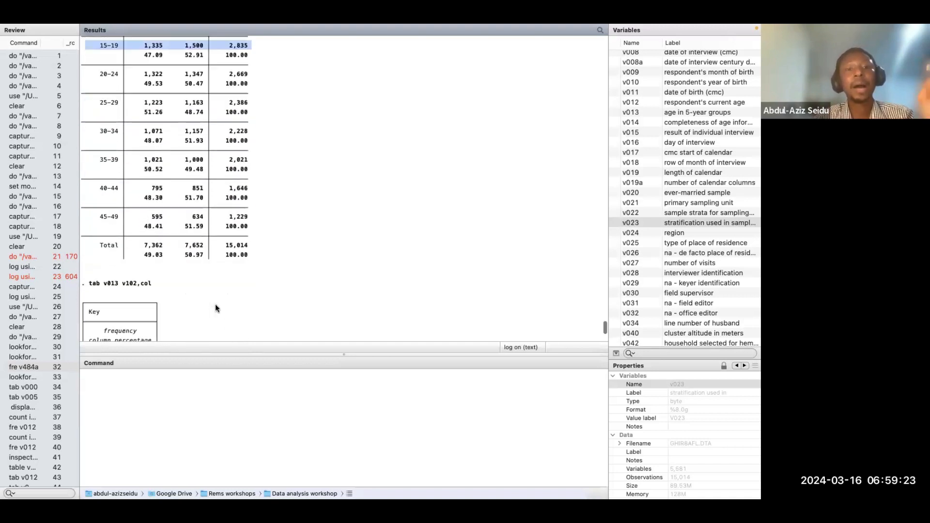
pyautogui.scroll(-2, 216, 305)
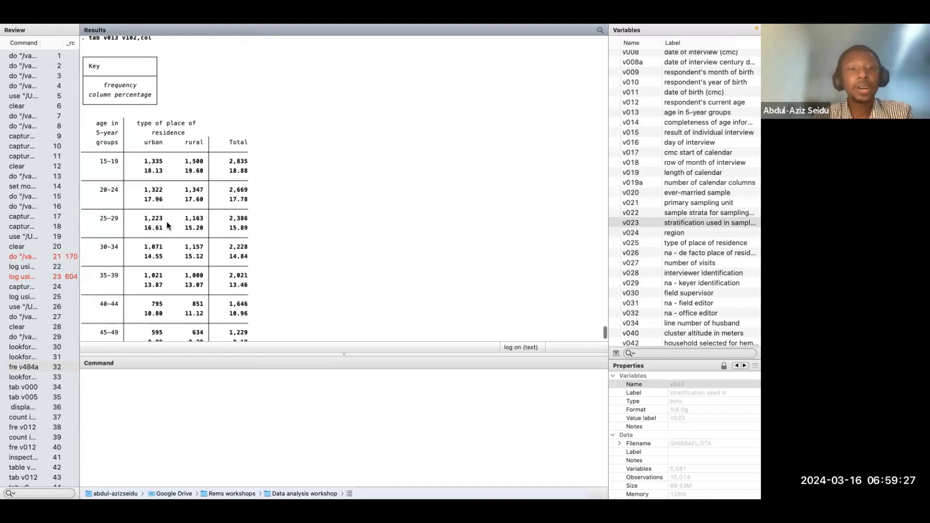
pyautogui.scroll(-3, 166, 222)
pyautogui.scroll(-2, 167, 224)
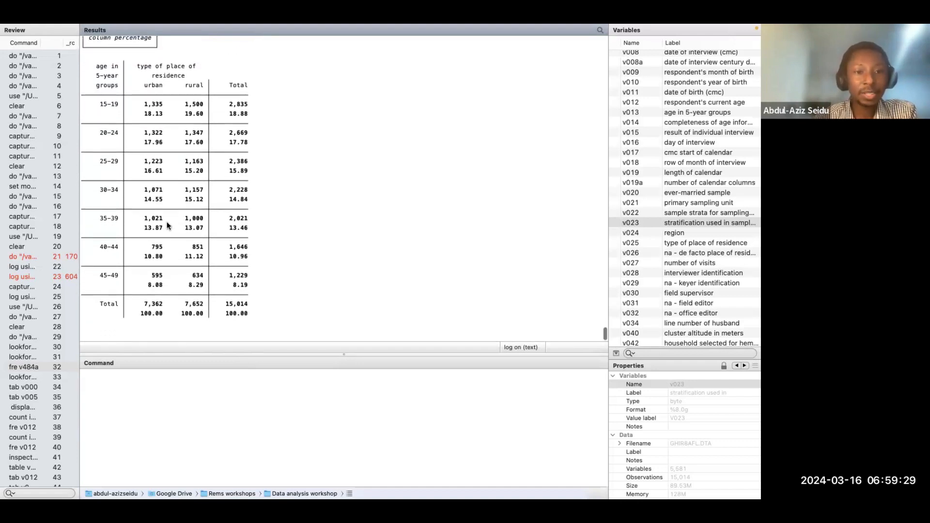
# Highlight the 15-19 row's total percentage in the row-percentage table and the urban total percentage in the column-percentage table to compare them.
pyautogui.scroll(10, 161, 181)
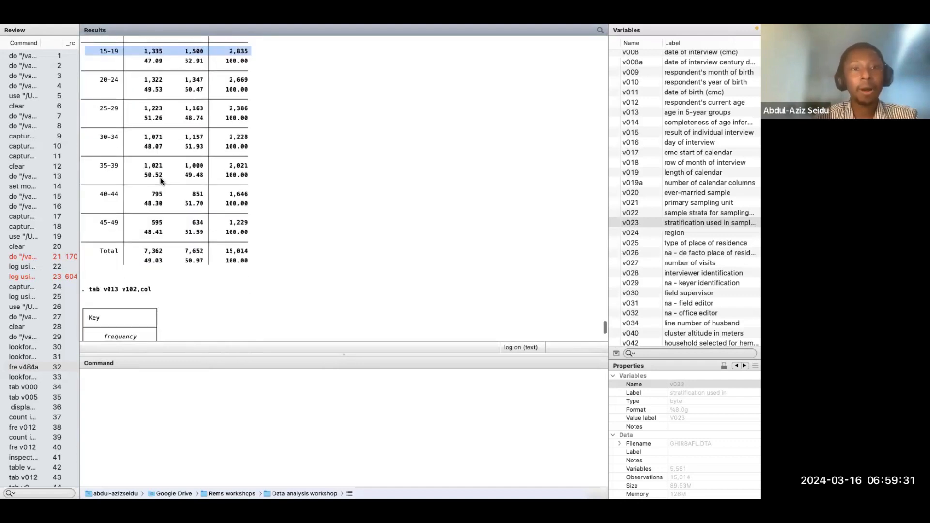
pyautogui.moveTo(252, 180); pyautogui.dragTo(215, 180)
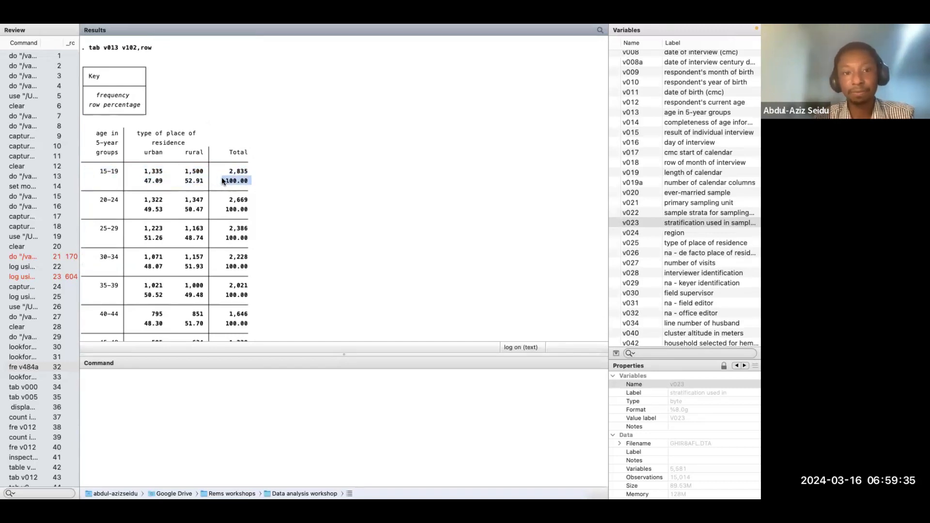
pyautogui.scroll(-8, 178, 238)
pyautogui.scroll(5, 178, 238)
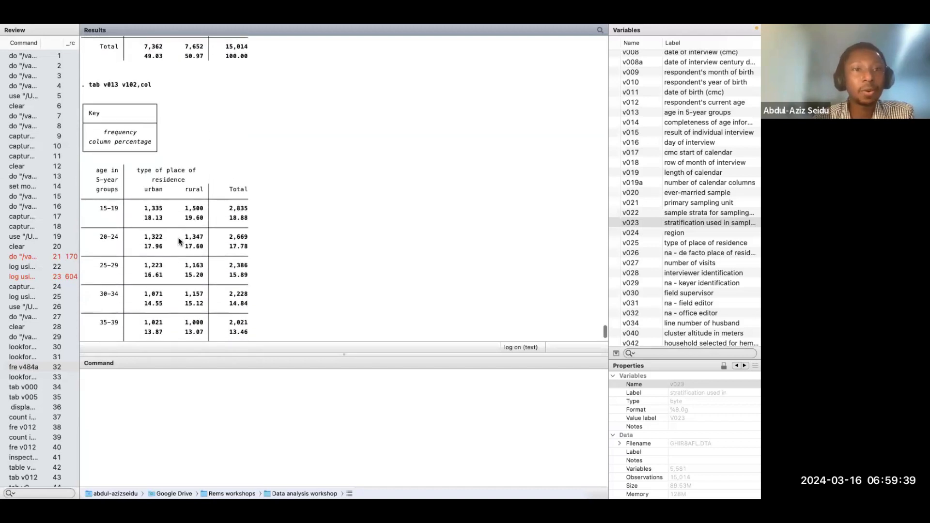
pyautogui.scroll(-6, 168, 290)
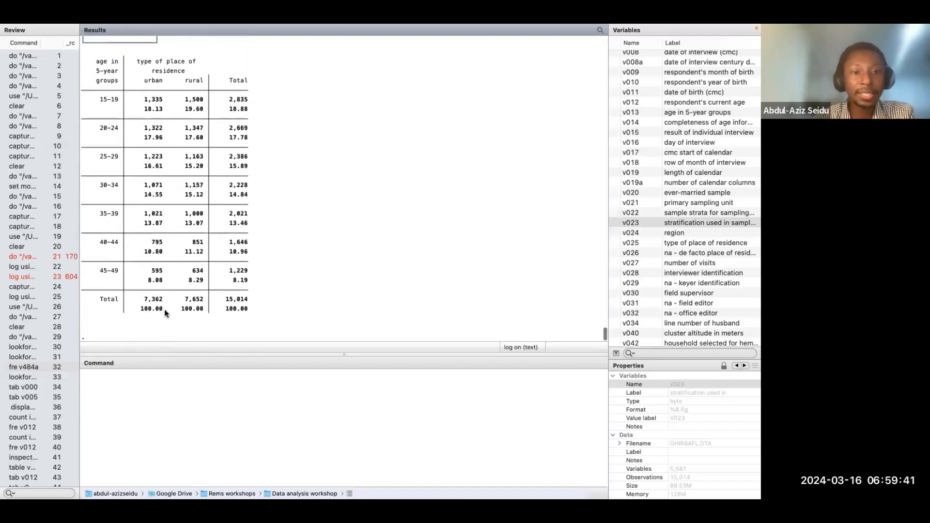
pyautogui.moveTo(143, 311); pyautogui.dragTo(136, 309)
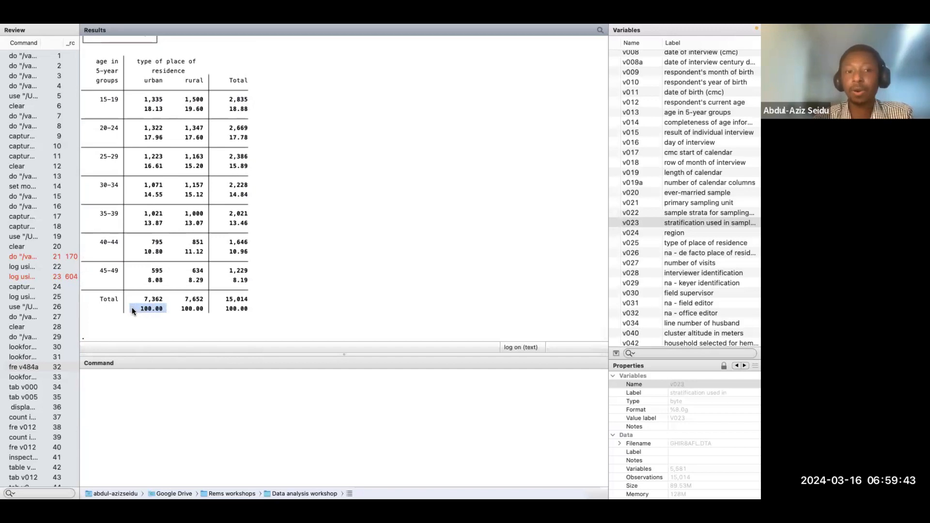
# Trace the urban column percentages of tab v013 v102,col from the 15-19 group down, highlighting the urban total percentage.
pyautogui.scroll(3, 132, 307)
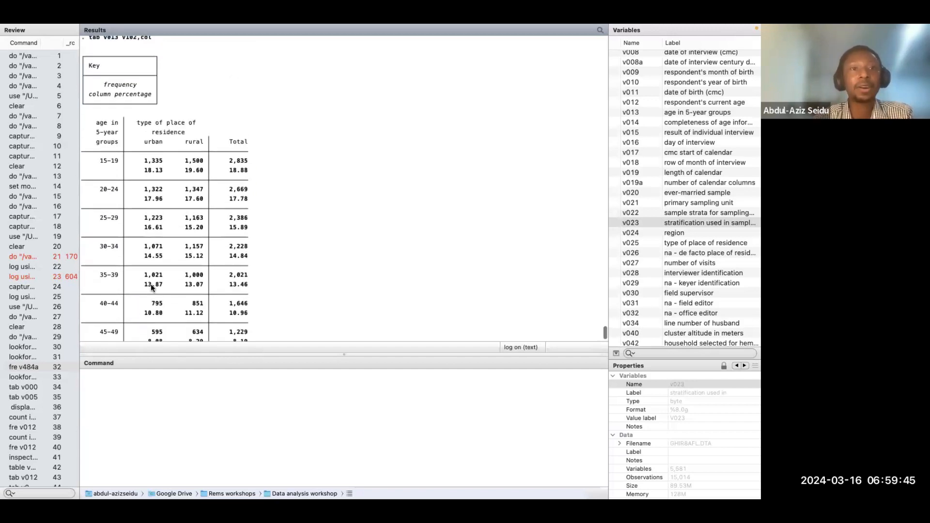
pyautogui.scroll(1, 153, 276)
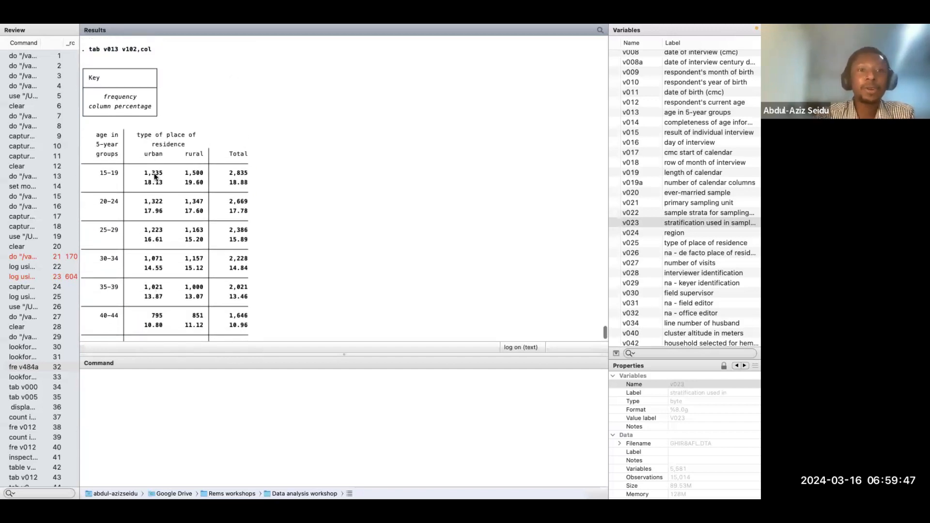
pyautogui.moveTo(168, 183); pyautogui.dragTo(140, 182)
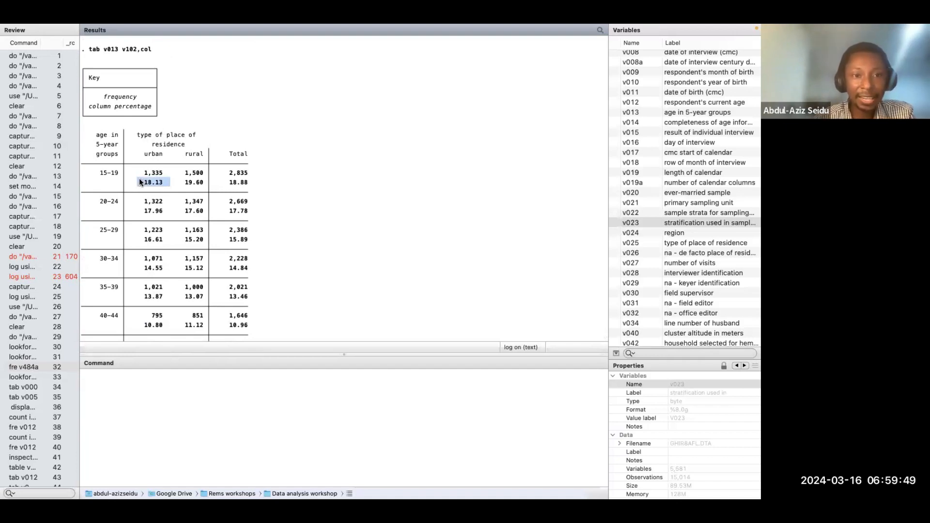
pyautogui.moveTo(164, 211); pyautogui.dragTo(147, 210)
pyautogui.click(156, 267)
pyautogui.scroll(-4, 157, 279)
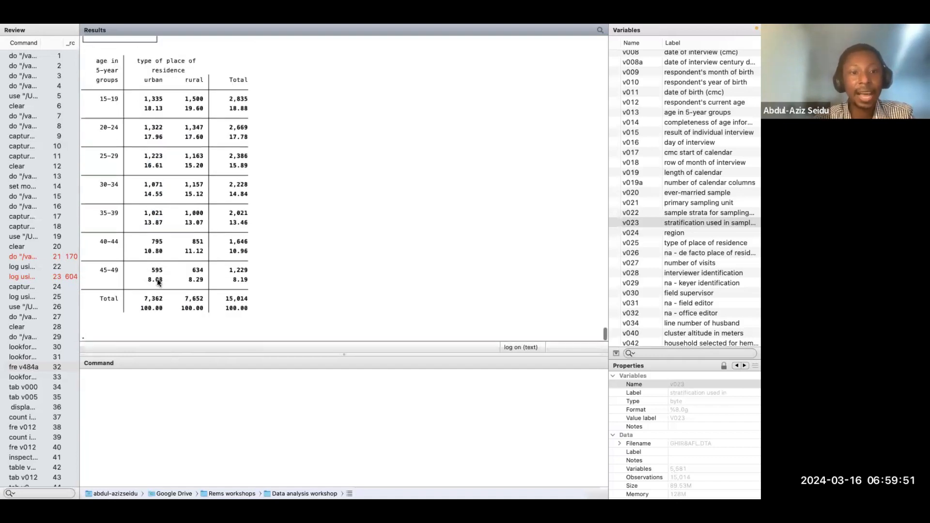
pyautogui.moveTo(147, 309); pyautogui.dragTo(138, 308)
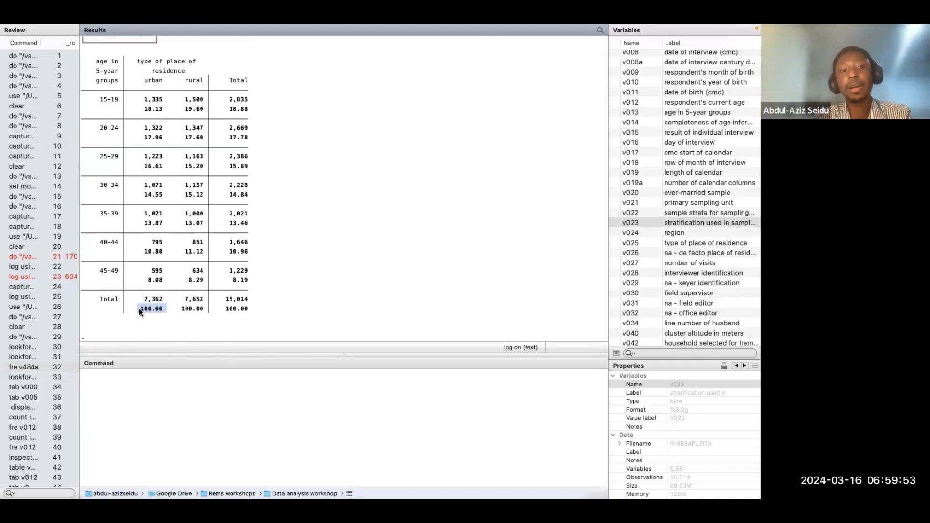
# Review how the column-percentage table distributes urban respondents across the age groups, starting from the 15-19 row.
pyautogui.scroll(2, 176, 286)
pyautogui.scroll(1, 176, 287)
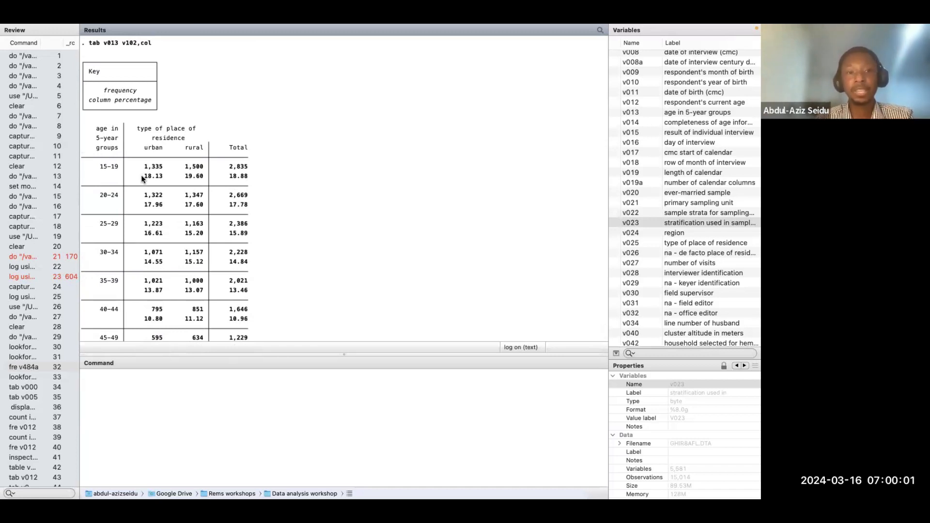
pyautogui.scroll(-2, 155, 177)
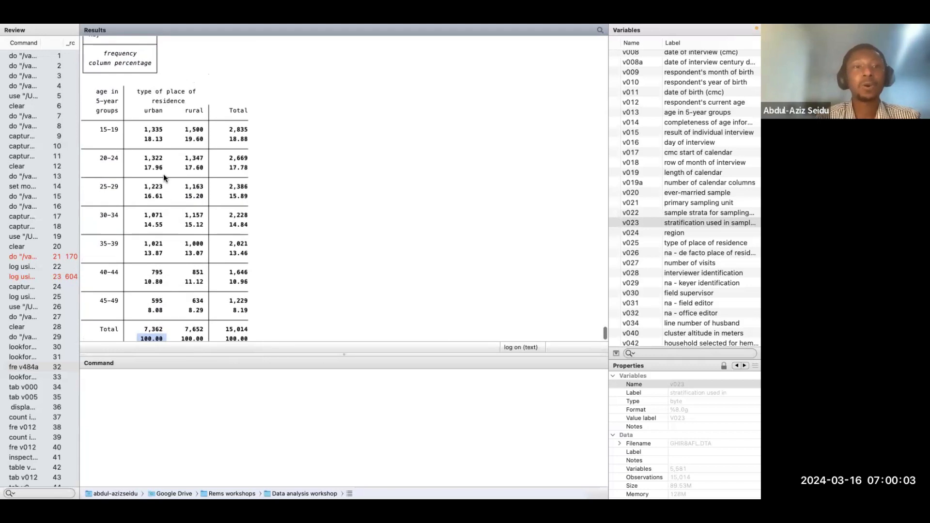
pyautogui.scroll(2, 160, 153)
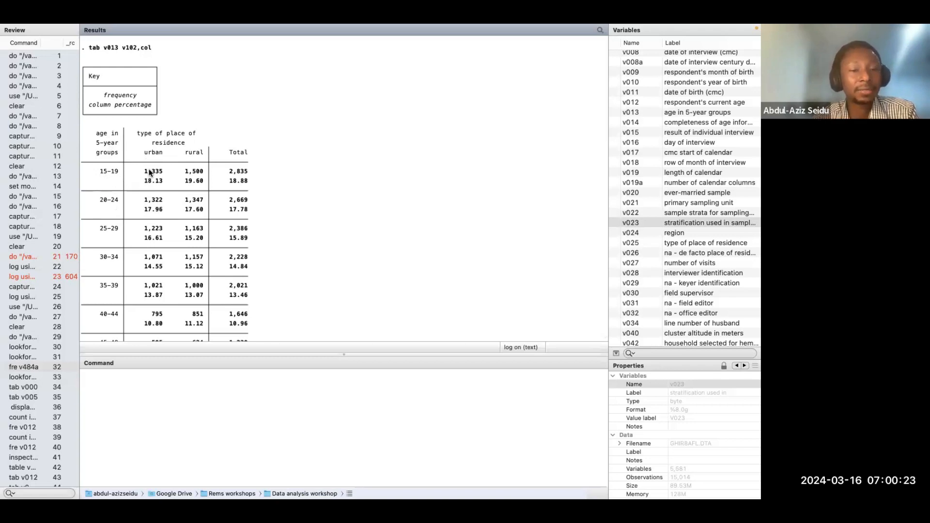
pyautogui.moveTo(151, 132); pyautogui.dragTo(157, 301)
pyautogui.click(147, 188)
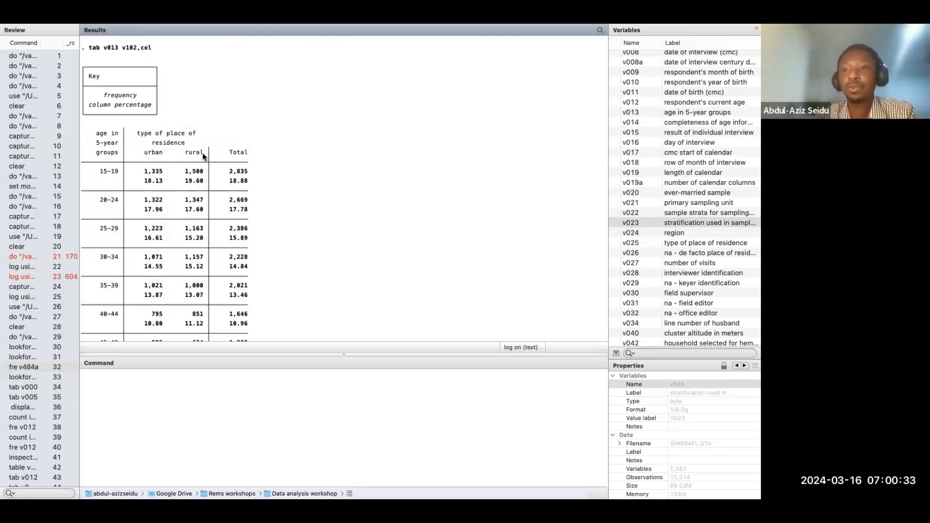
# Take the main Stata window out of full screen, return to the frequency command section of training do_file, and save the do-file.
pyautogui.moveTo(34, 24)
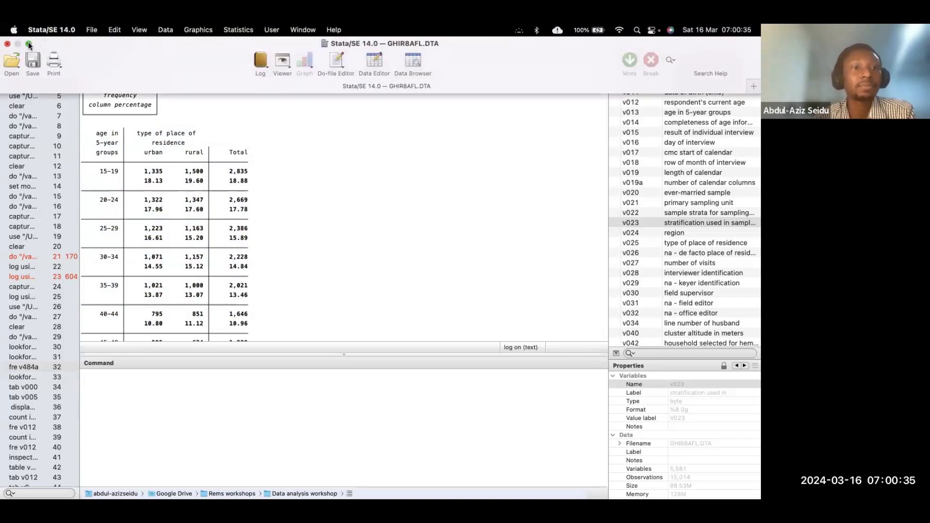
pyautogui.click(28, 41)
pyautogui.click(88, 216)
pyautogui.click(158, 335)
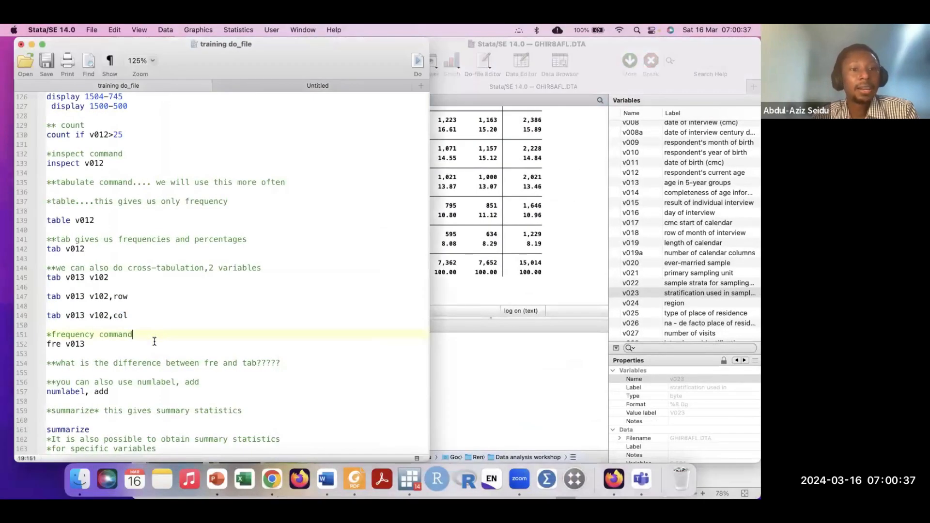
pyautogui.scroll(-3, 154, 342)
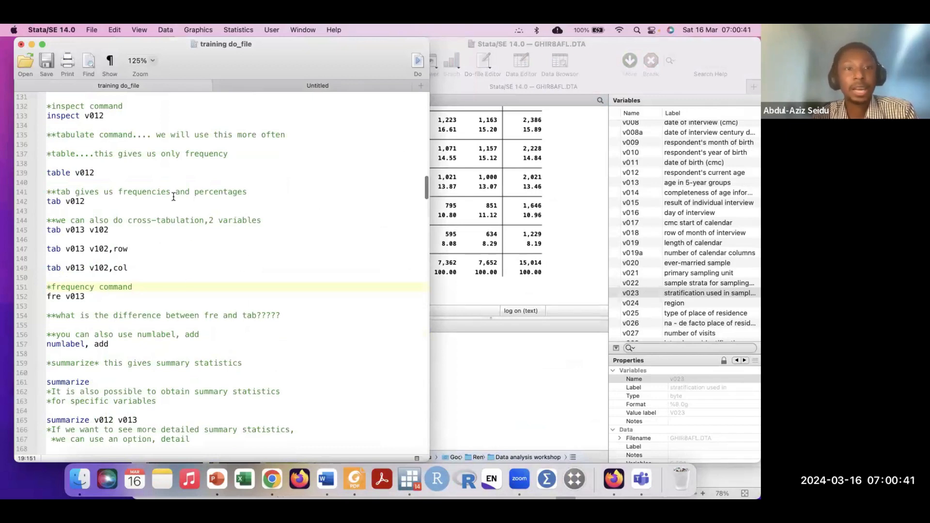
pyautogui.moveTo(166, 45); pyautogui.dragTo(157, 45)
pyautogui.press('super+s')
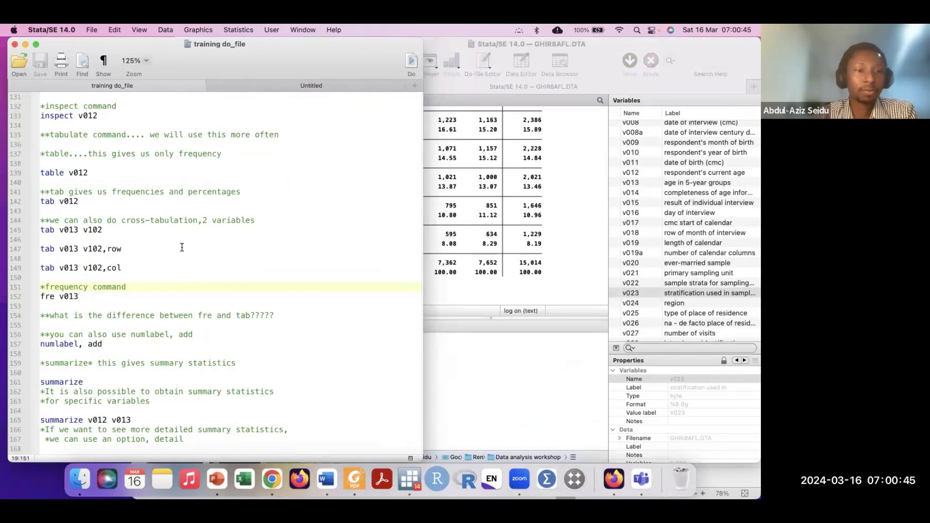
# Examine the fre v013, numlabel and summarize lines that follow the cross-tabulations in training do_file.
pyautogui.click(120, 296)
pyautogui.scroll(-3, 164, 317)
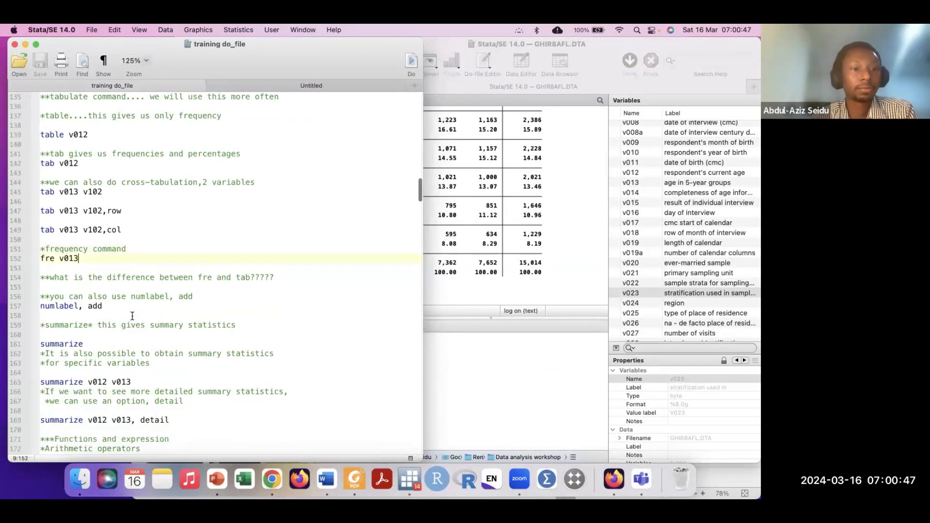
pyautogui.rightClick(132, 315)
pyautogui.click(147, 225)
pyautogui.click(237, 239)
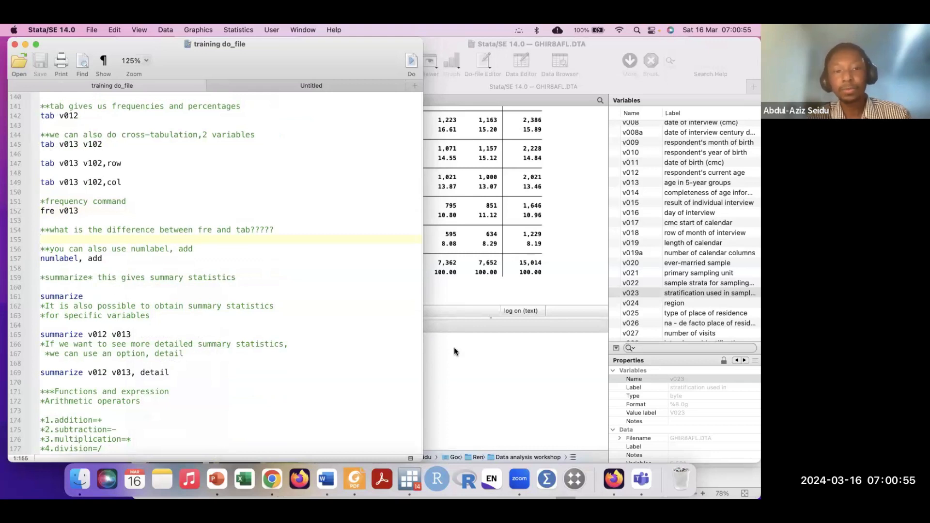
pyautogui.click(475, 350)
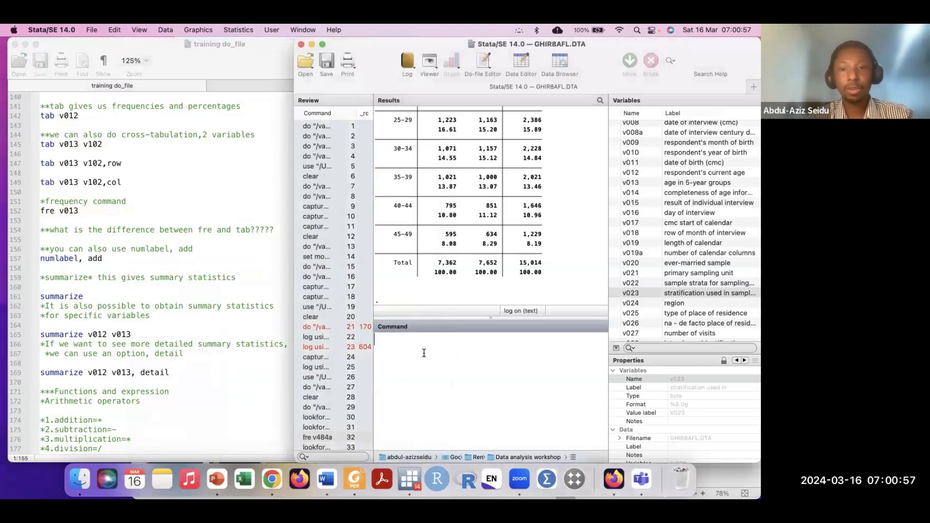
pyautogui.click(153, 278)
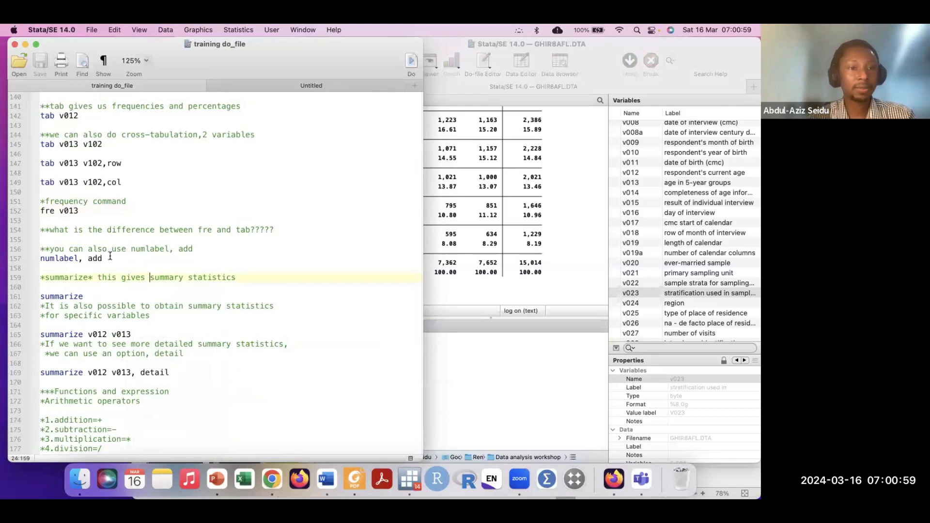
pyautogui.click(476, 368)
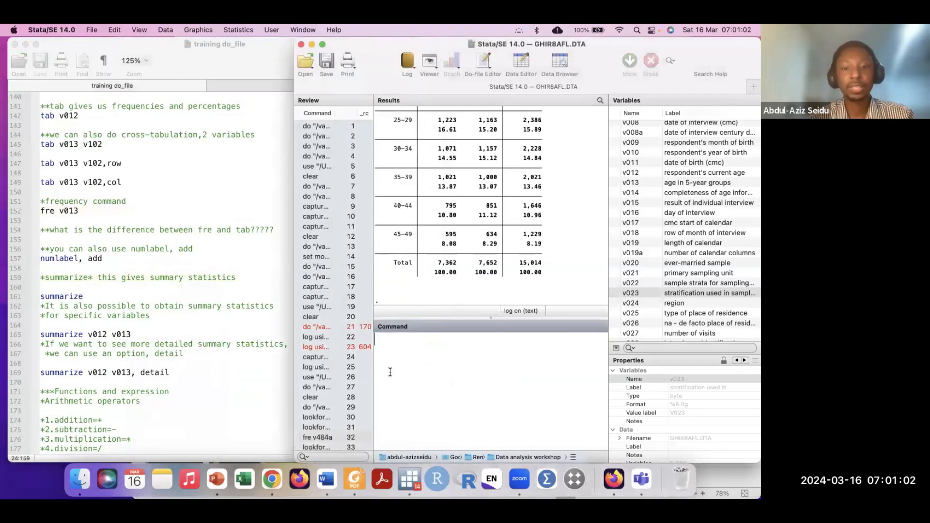
# Copy the variable name v013 from the do-file and run tab v013 as a direct command.
pyautogui.click(106, 207)
pyautogui.moveTo(79, 184); pyautogui.dragTo(60, 185)
pyautogui.press('super+c')
pyautogui.click(476, 369)
pyautogui.write('tab')
pyautogui.press('super+v')
pyautogui.press('Return')
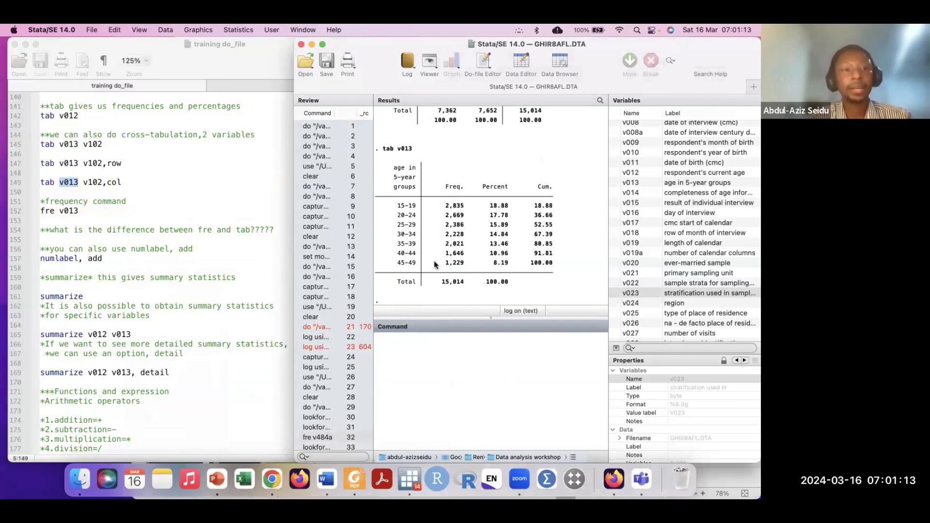
# Run fre v013 as a direct command and view its frequency table.
pyautogui.write('f')
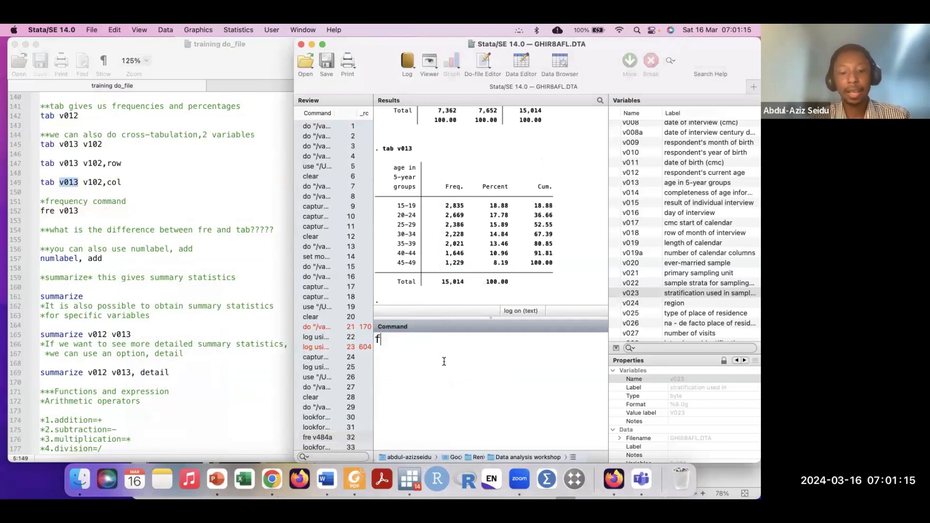
pyautogui.write('re v013')
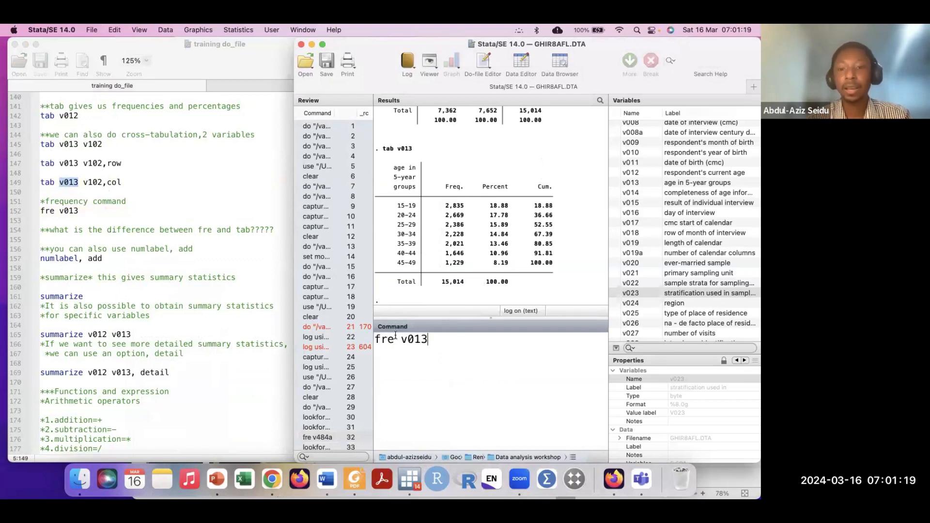
pyautogui.press('Return')
pyautogui.scroll(2, 469, 219)
pyautogui.scroll(-2, 469, 219)
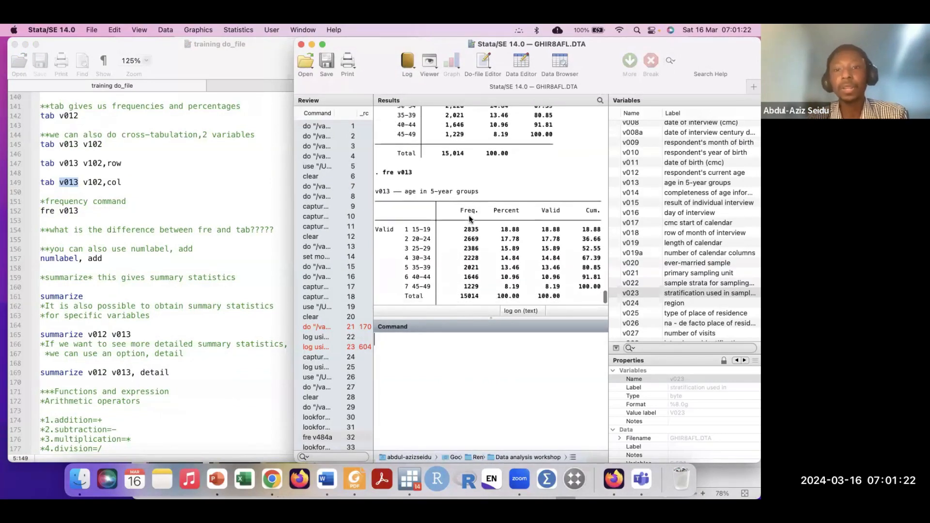
# Expand the main Stata window to full screen and compare the tab v013 output with the fre v013 output.
pyautogui.click(323, 45)
pyautogui.scroll(3, 208, 266)
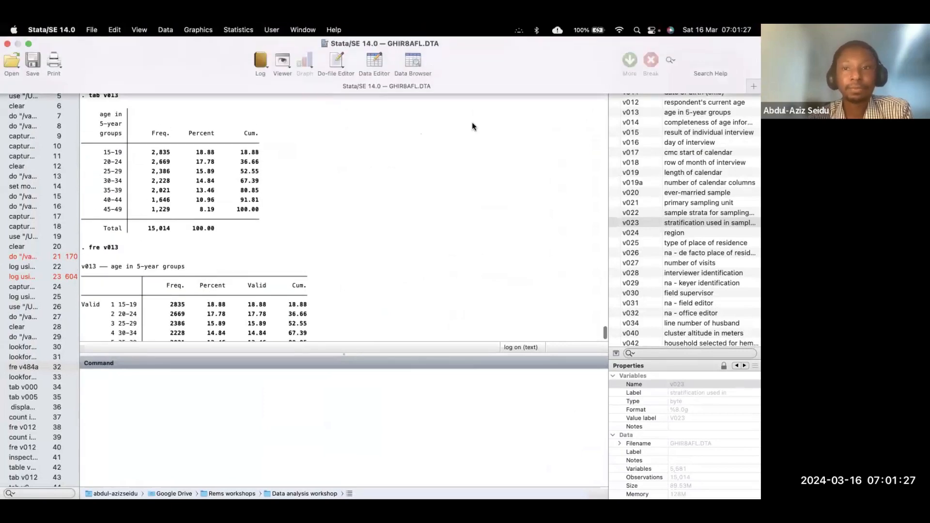
pyautogui.scroll(2, 286, 235)
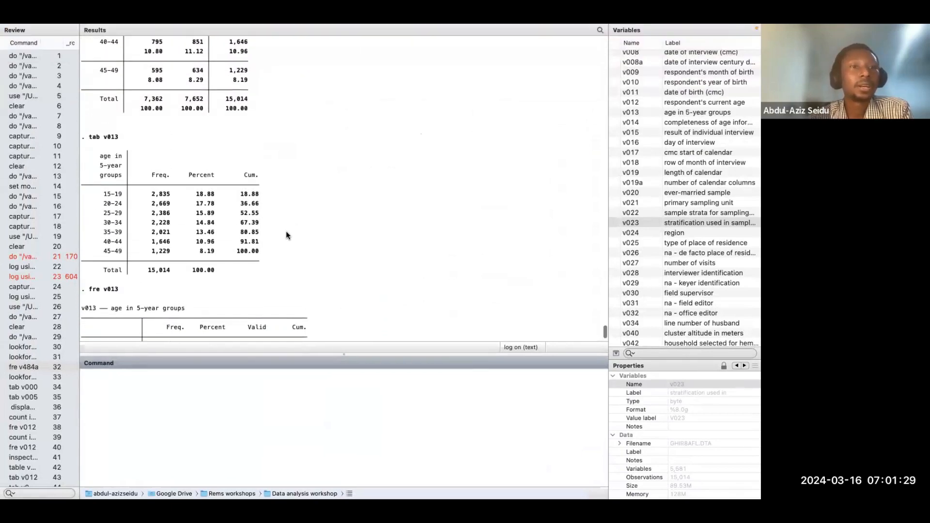
pyautogui.scroll(-5, 286, 233)
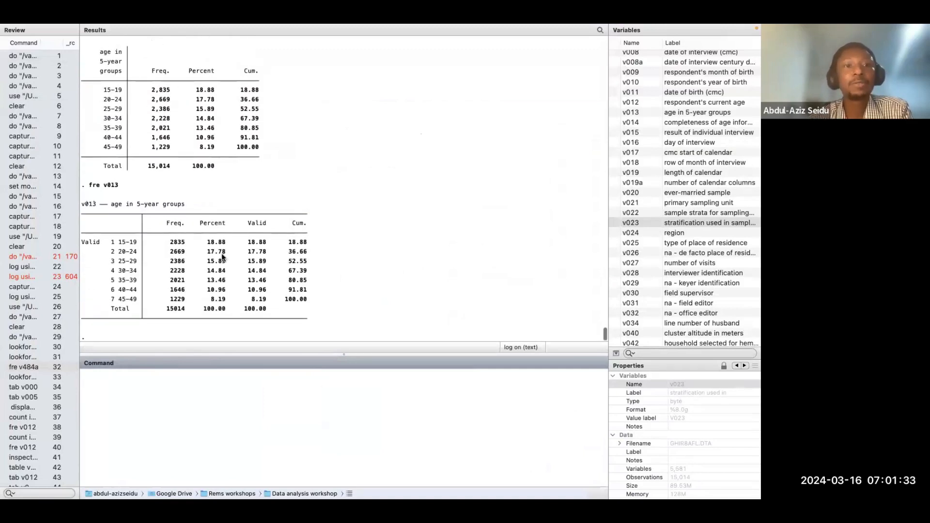
pyautogui.scroll(1, 285, 246)
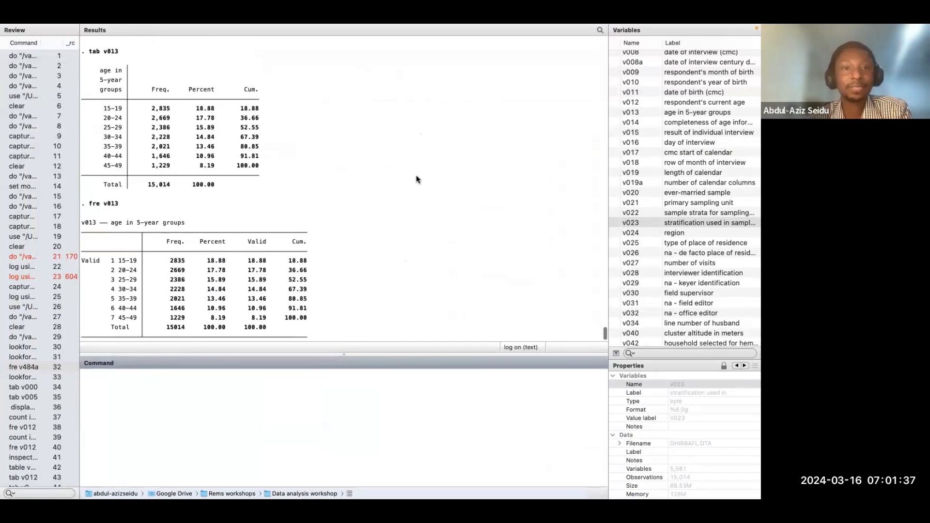
# Compare the tab v013 and fre v013 tables in the results, checking how each one lists the age groups and percentages.
pyautogui.scroll(1, 232, 267)
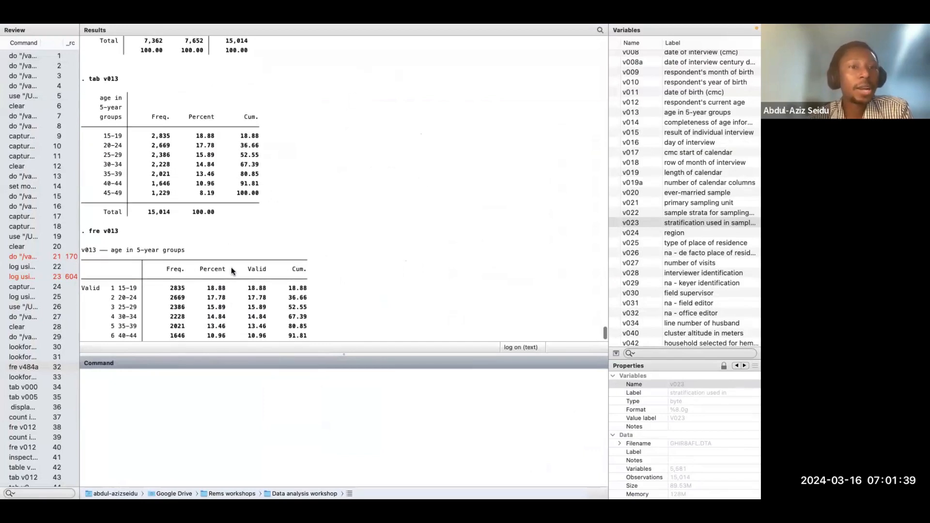
pyautogui.scroll(-2, 232, 266)
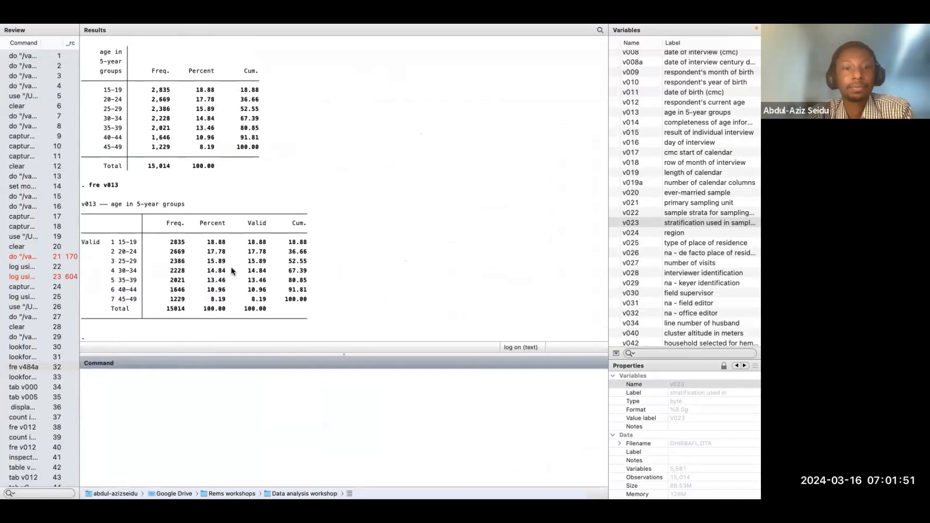
pyautogui.scroll(1, 231, 268)
pyautogui.scroll(-2, 231, 267)
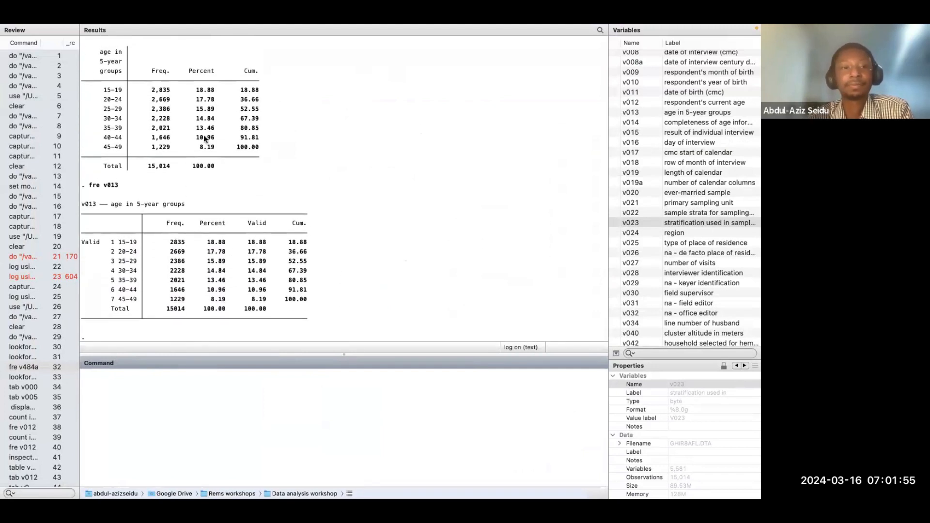
pyautogui.scroll(3, 165, 94)
pyautogui.moveTo(119, 83); pyautogui.dragTo(89, 84)
pyautogui.scroll(-3, 163, 204)
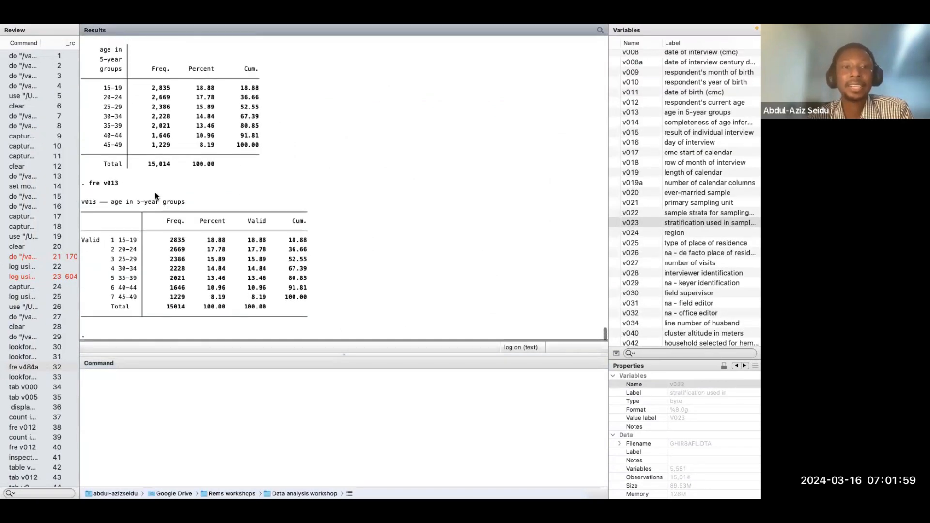
pyautogui.moveTo(117, 184); pyautogui.dragTo(89, 184)
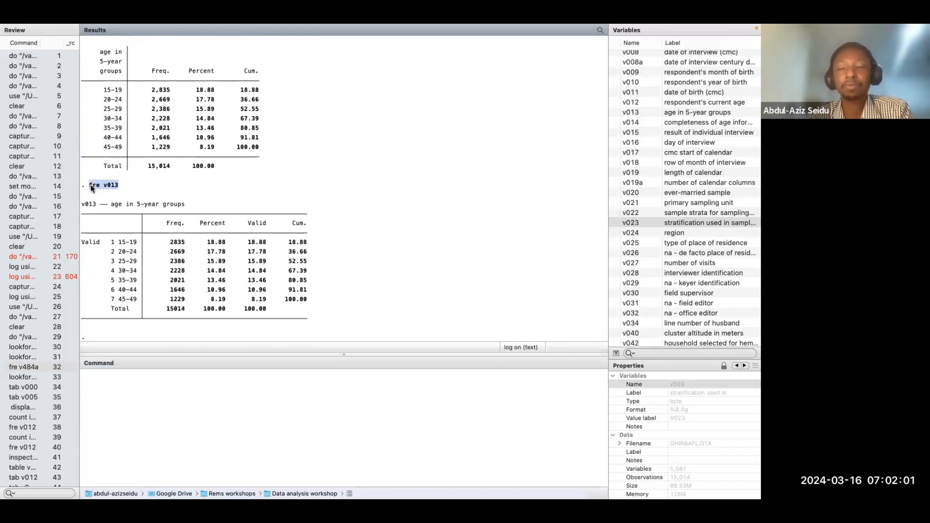
pyautogui.click(29, 46)
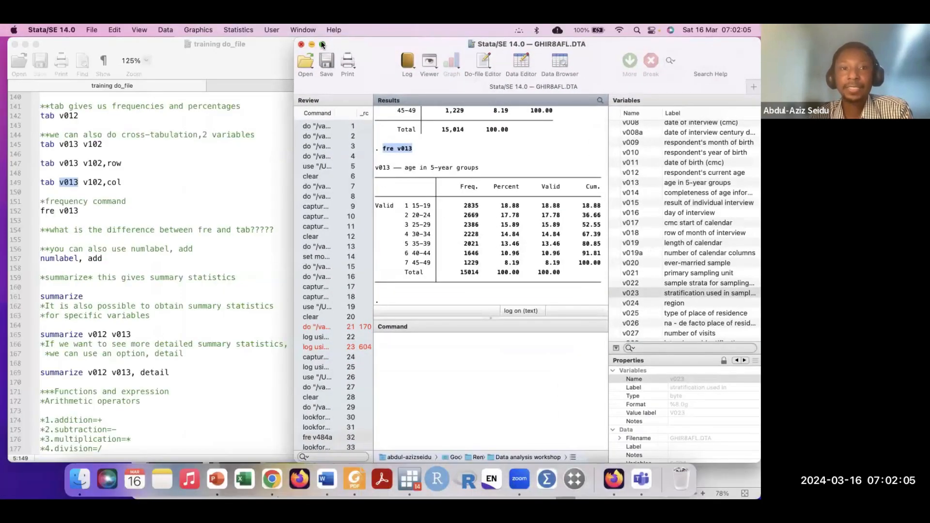
pyautogui.click(323, 44)
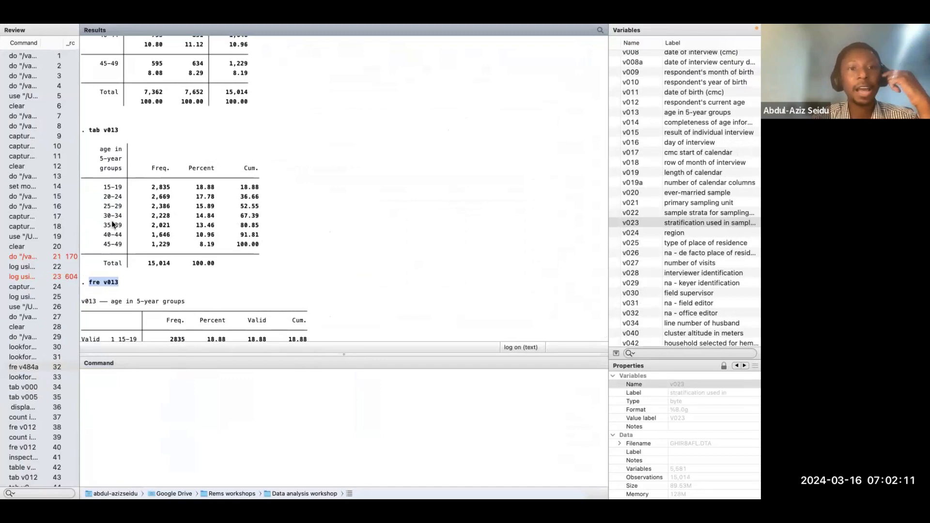
pyautogui.scroll(-5, 127, 243)
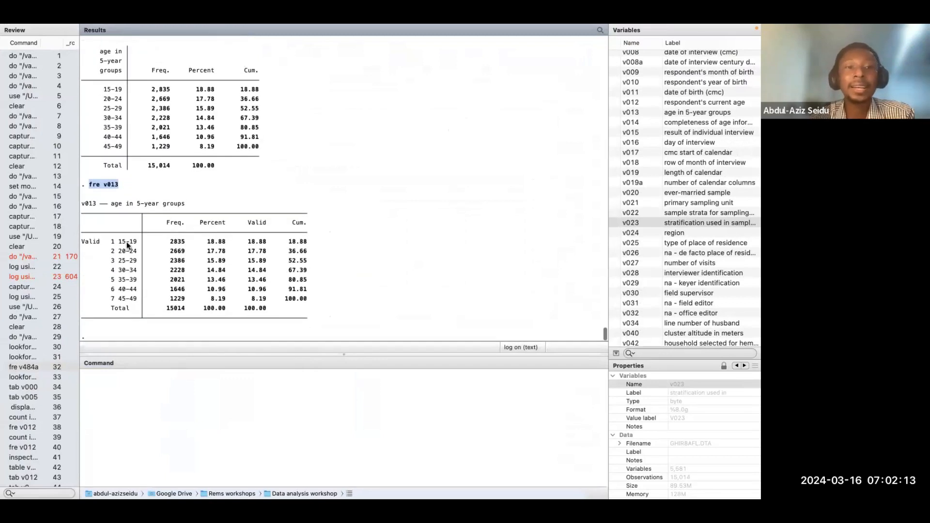
pyautogui.scroll(3, 157, 203)
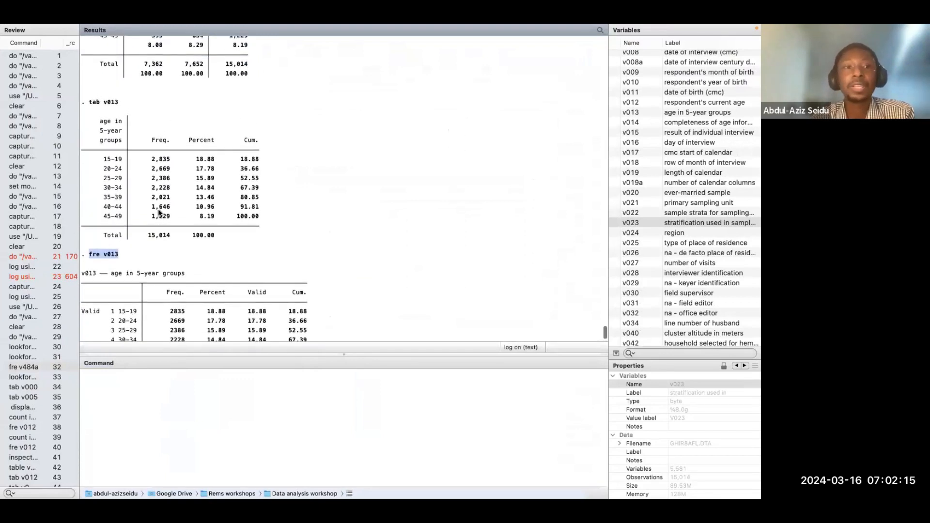
# Copy the earlier tab v013 command from the results and run it again as a direct command.
pyautogui.moveTo(118, 101); pyautogui.dragTo(92, 103)
pyautogui.press('super+c')
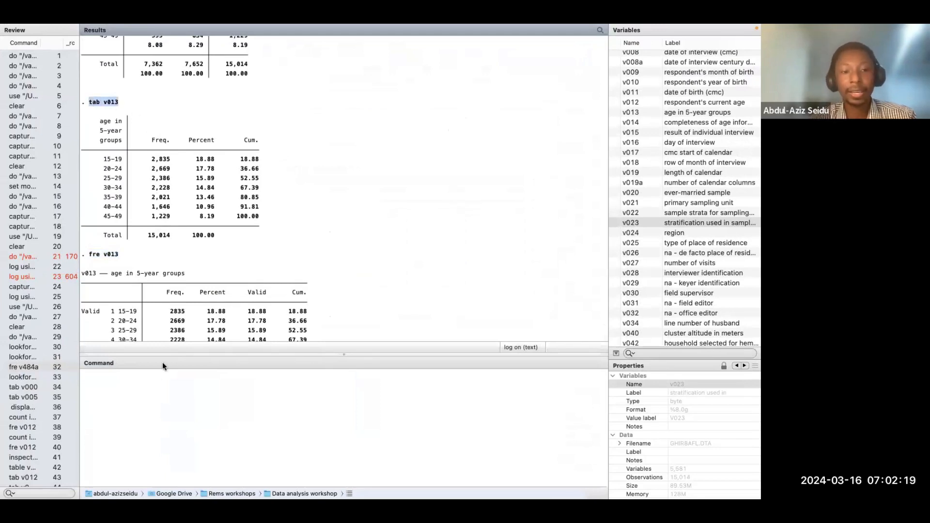
pyautogui.click(151, 393)
pyautogui.press('super+v')
pyautogui.press('Return')
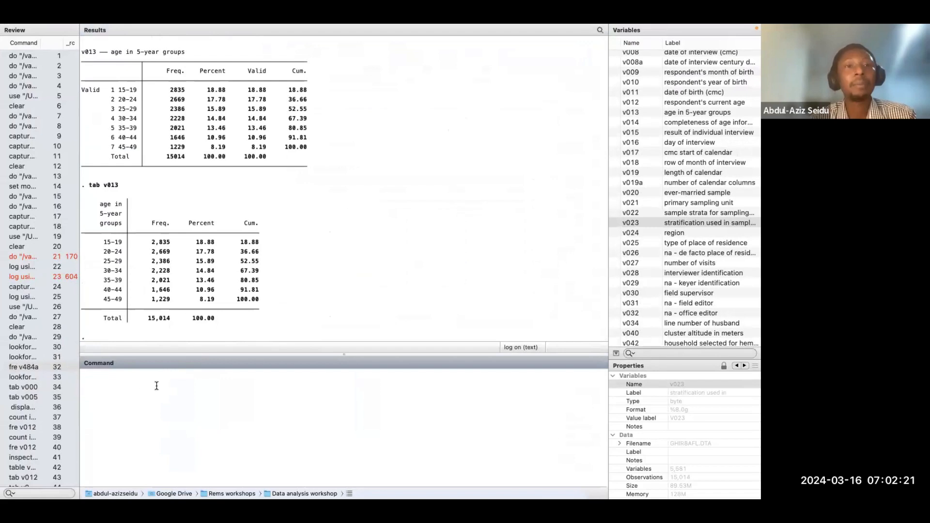
# Rerun fre v013 from the command history and take the main Stata window out of full screen to reveal the do-file.
pyautogui.scroll(-5, 29, 459)
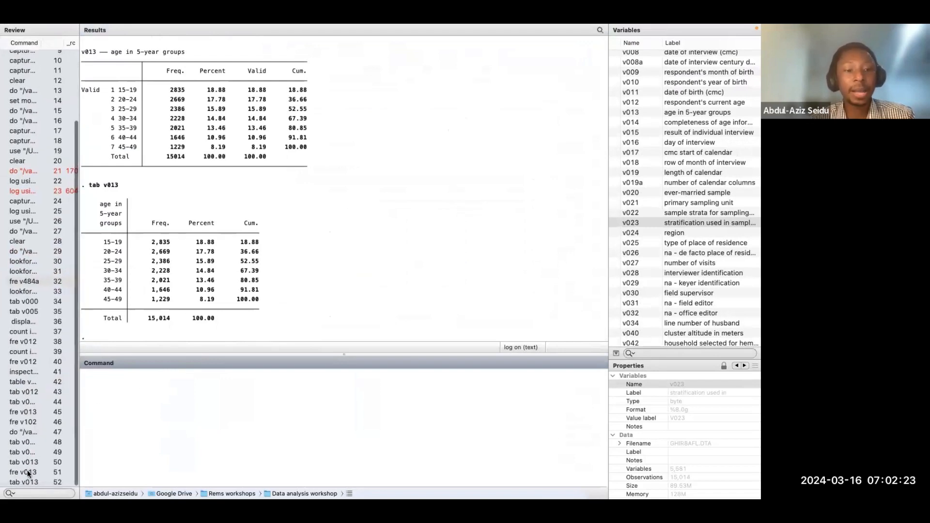
pyautogui.click(27, 470)
pyautogui.press('Return')
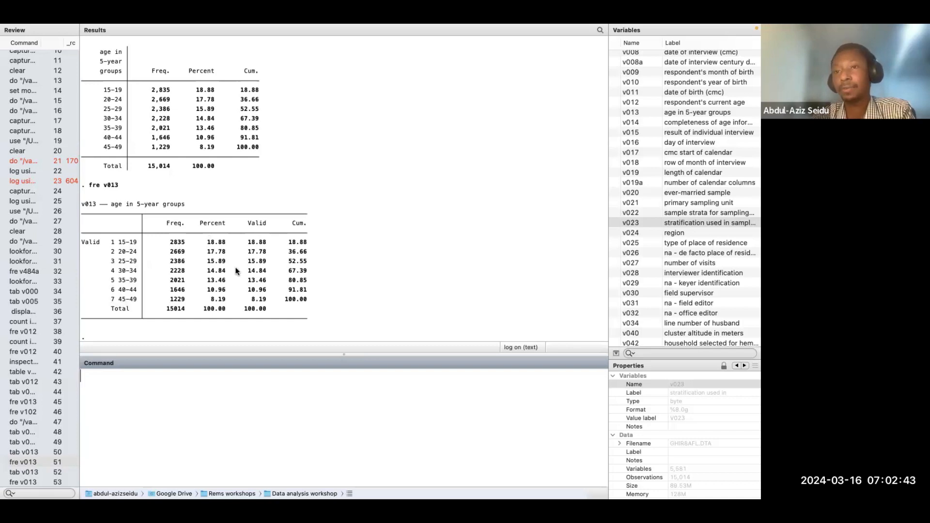
pyautogui.click(28, 44)
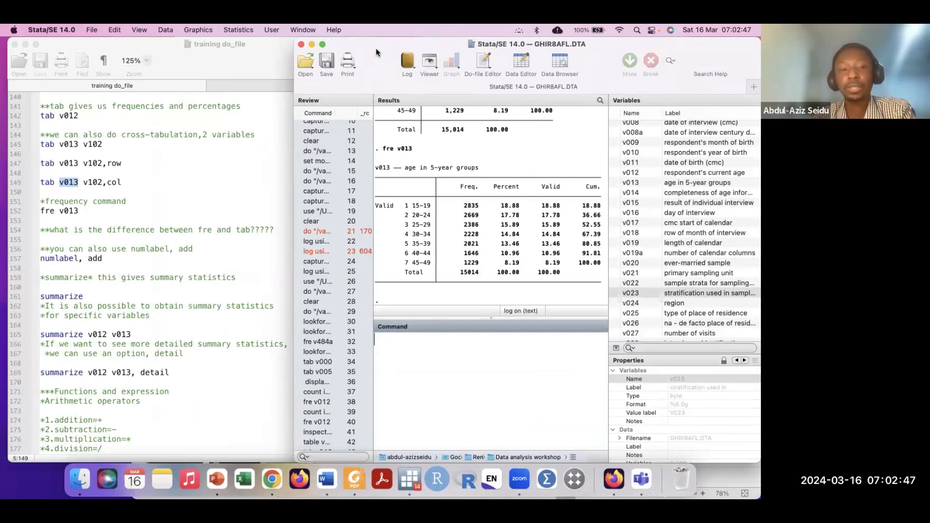
pyautogui.scroll(5, 451, 226)
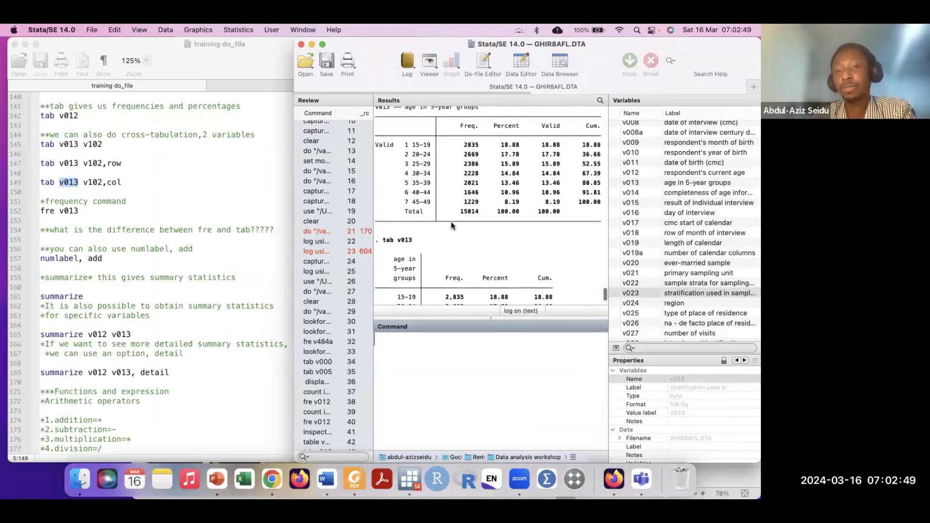
pyautogui.scroll(-5, 452, 226)
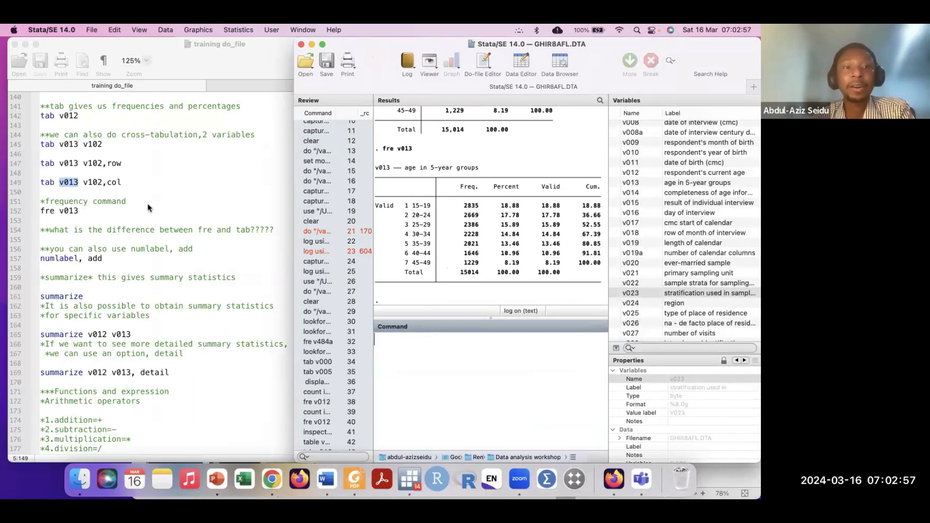
# Copy the numlabel, add command from the do-file and run it as a direct command.
pyautogui.click(121, 216)
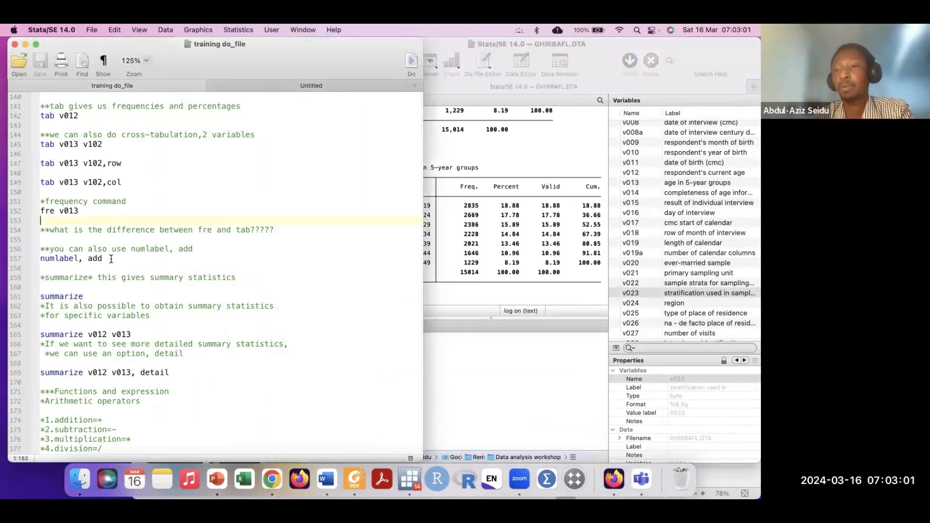
pyautogui.moveTo(111, 260); pyautogui.dragTo(33, 264)
pyautogui.press('super+c')
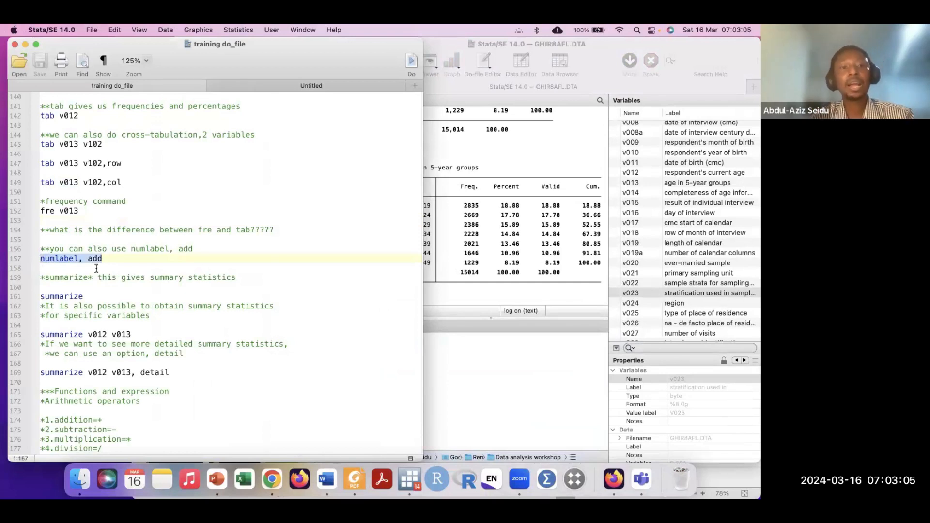
pyautogui.click(465, 349)
pyautogui.press('super+v')
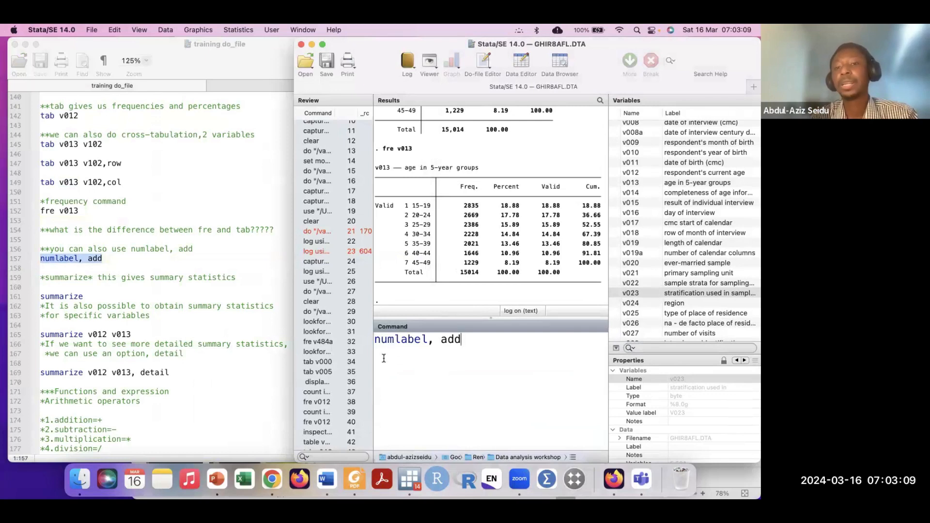
pyautogui.press('Return')
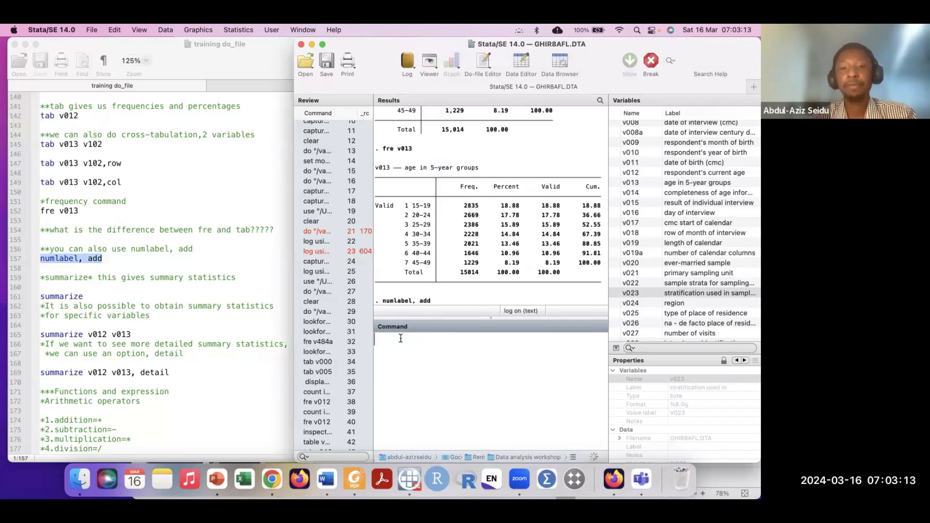
# Submit fre v013 again from the command history to tabulate the age groups with numbered value labels.
pyautogui.write('tab')
pyautogui.scroll(-5, 321, 394)
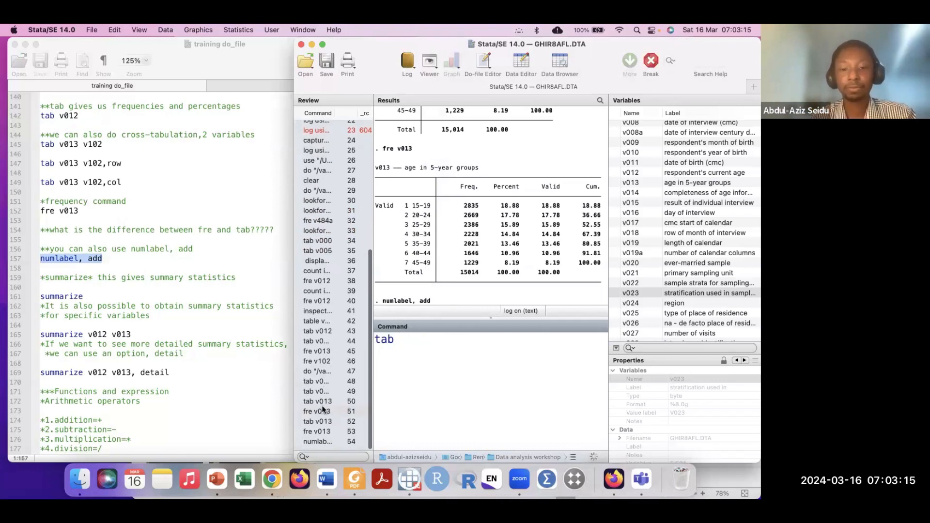
pyautogui.click(326, 434)
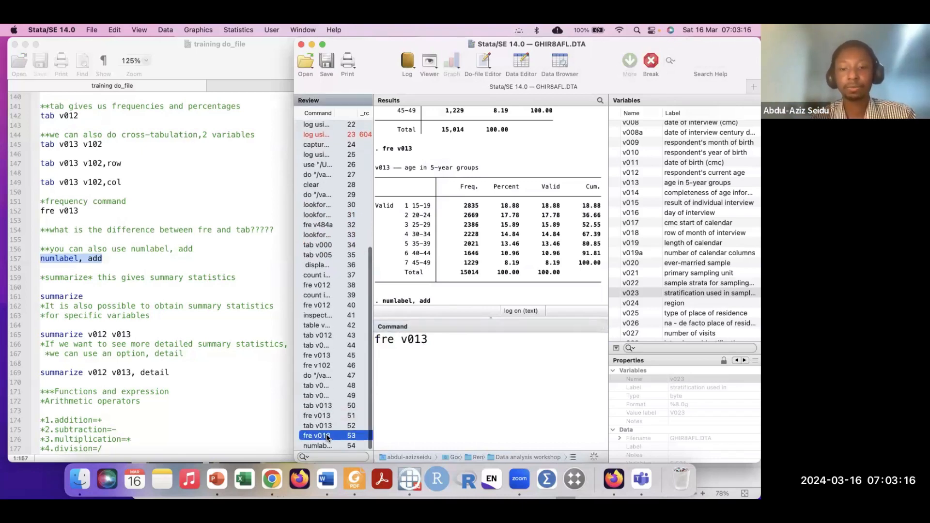
pyautogui.click(439, 344)
pyautogui.press('Return')
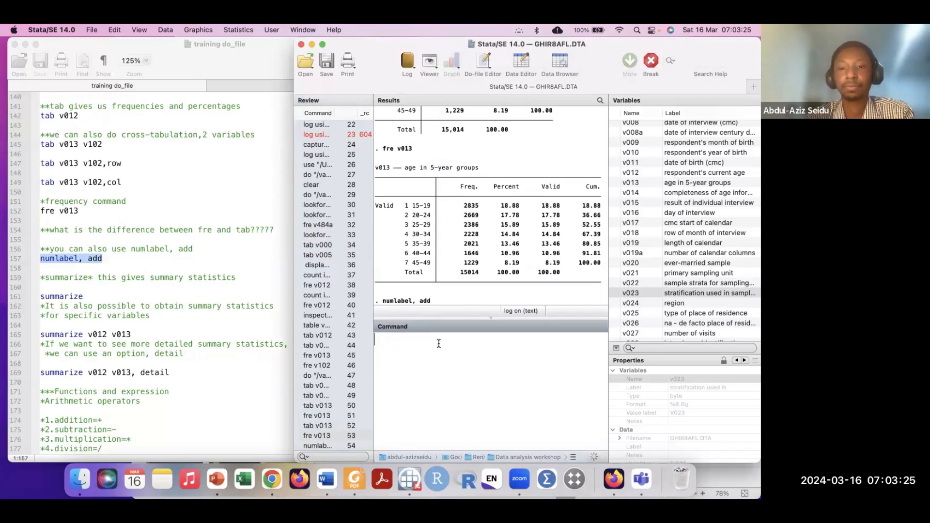
# Review the v013 tables from before and after numlabel in full screen, and return the Stata window to its smaller size.
pyautogui.click(322, 46)
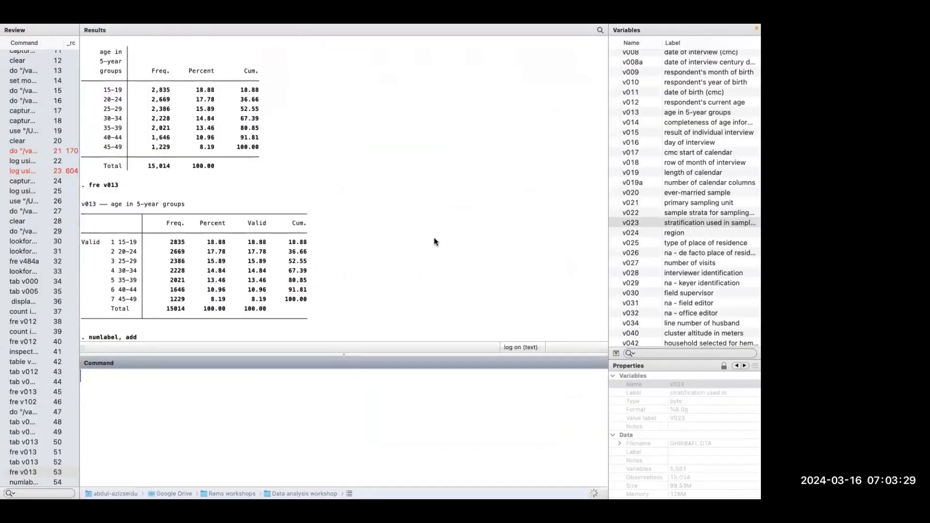
pyautogui.scroll(10, 434, 242)
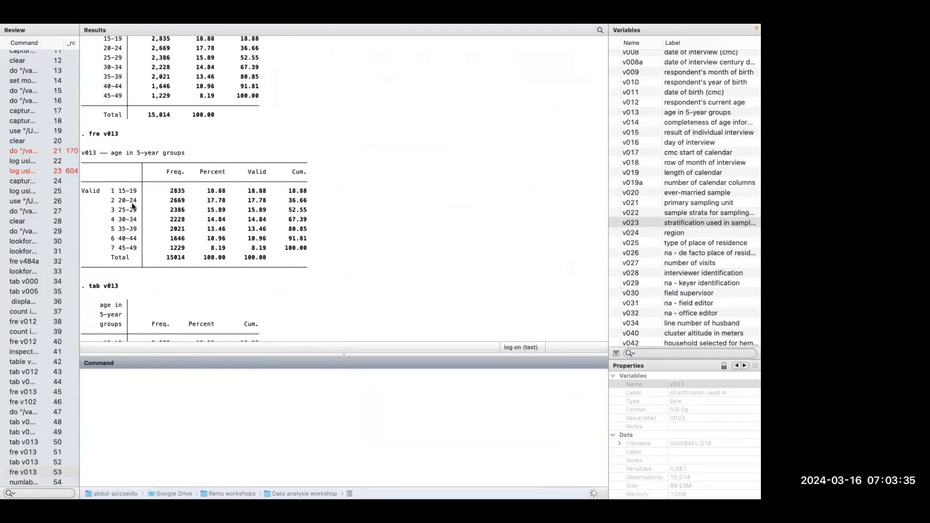
pyautogui.scroll(1, 387, 73)
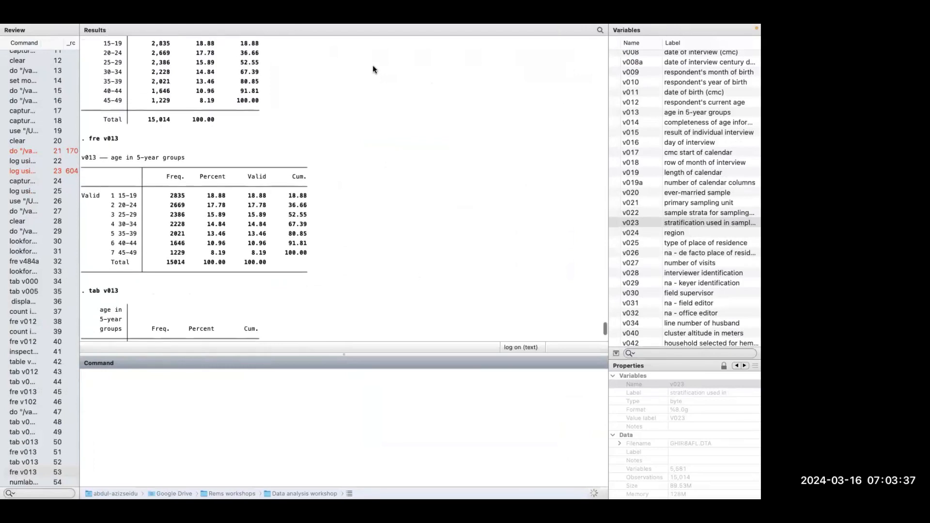
pyautogui.moveTo(182, 25)
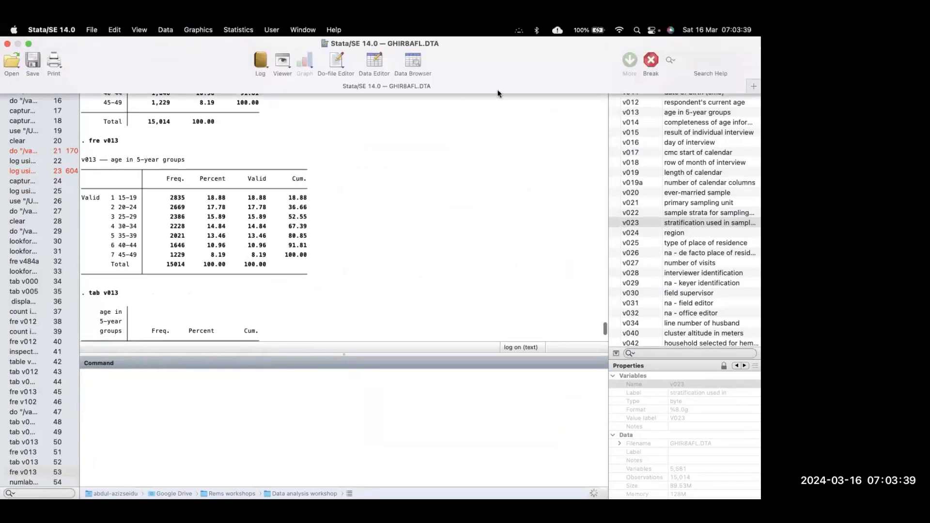
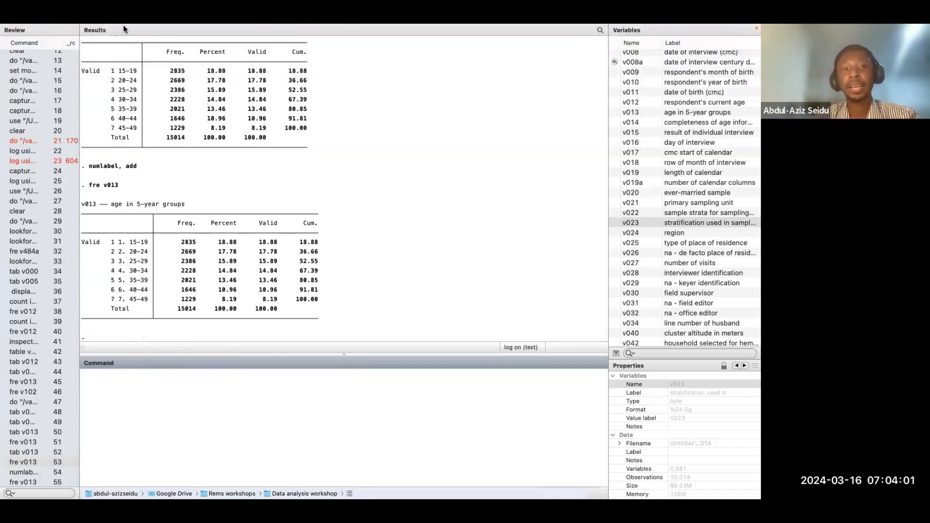
pyautogui.moveTo(123, 25)
pyautogui.click(30, 43)
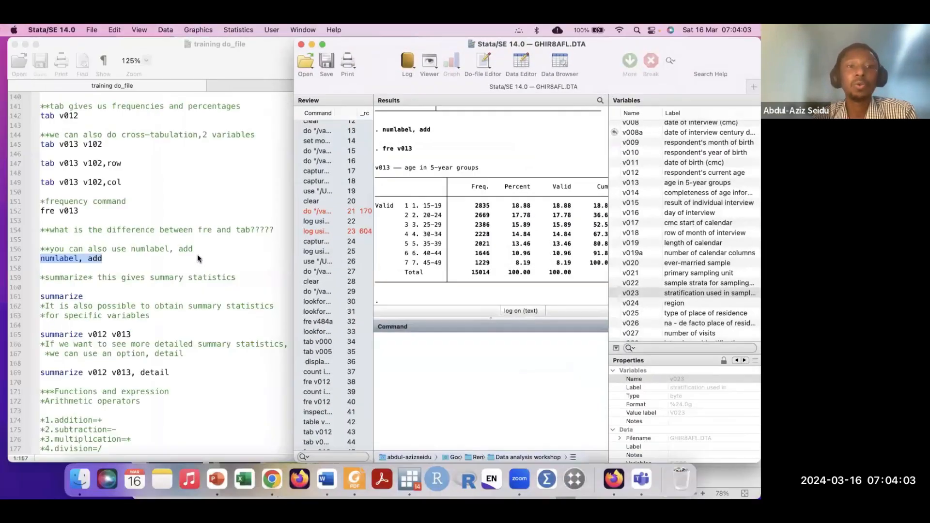
# Highlight the standalone summarize command in the do-file and reposition the main Stata window so that it overlaps the do-file.
pyautogui.click(197, 255)
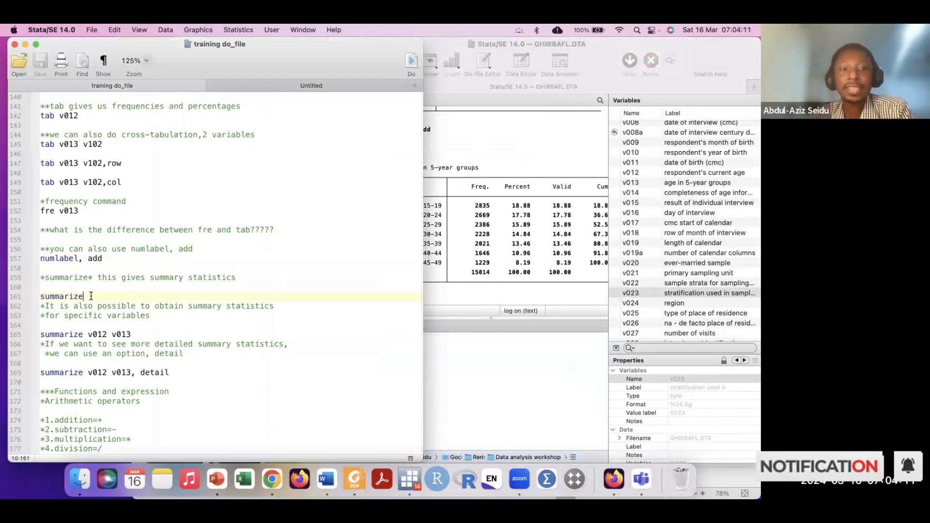
pyautogui.moveTo(91, 296); pyautogui.dragTo(31, 302)
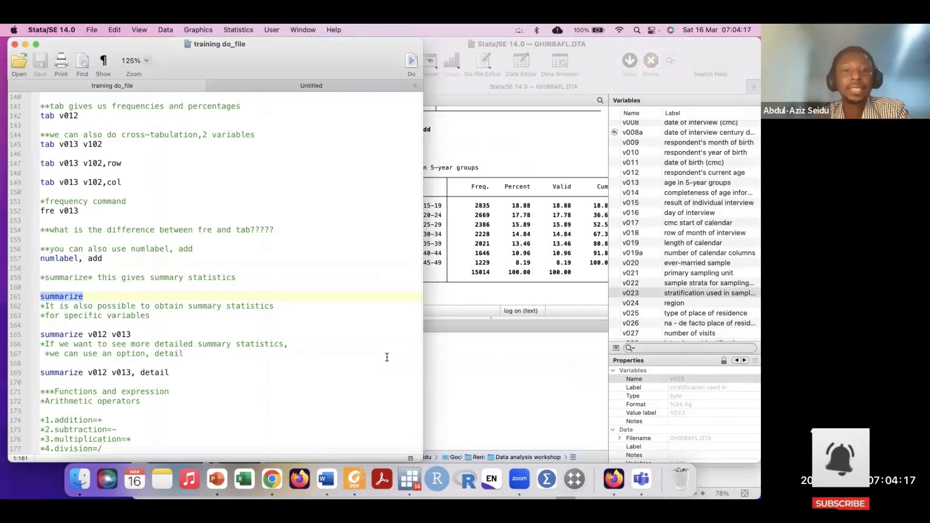
pyautogui.click(463, 361)
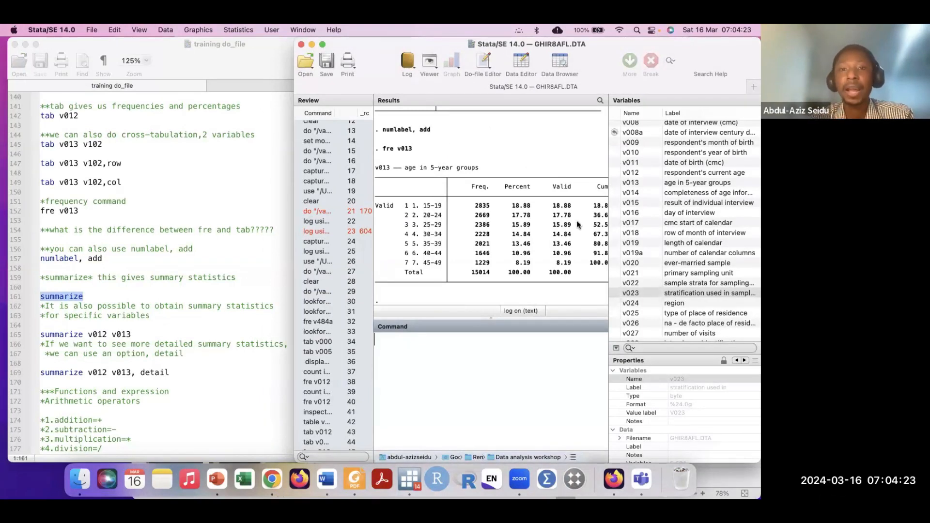
pyautogui.moveTo(390, 68); pyautogui.dragTo(266, 68)
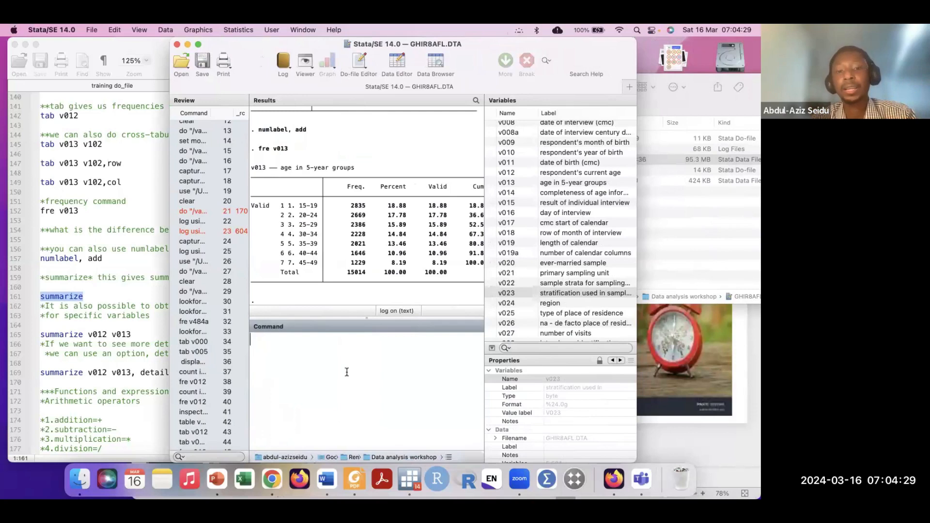
# Copy summarize v012 v013 from the do-file and run it as a direct command.
pyautogui.click(71, 328)
pyautogui.moveTo(145, 332); pyautogui.dragTo(30, 338)
pyautogui.press('super+c')
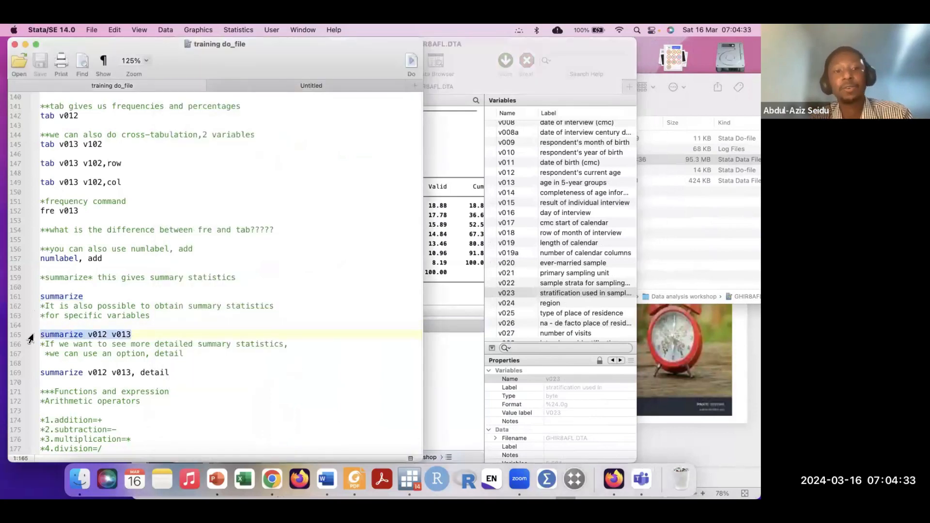
pyautogui.click(440, 360)
pyautogui.press('super+v')
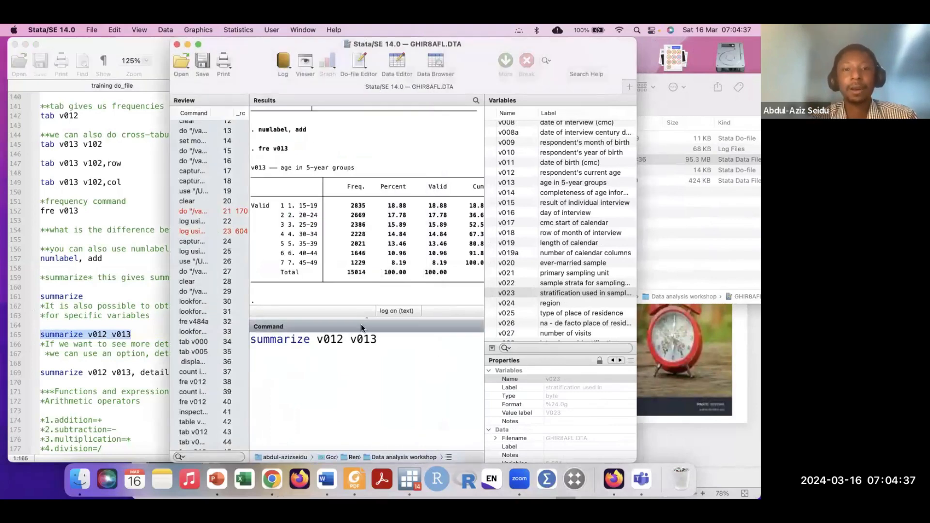
pyautogui.press('Return')
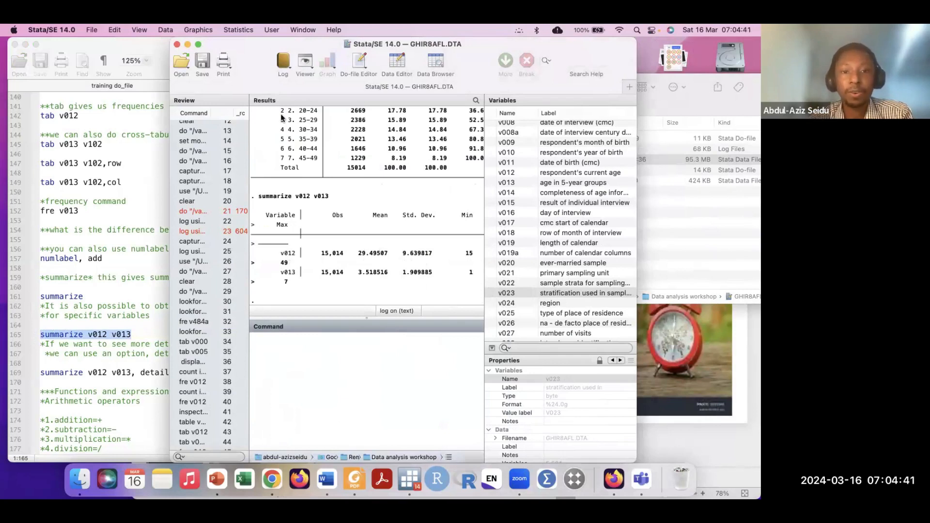
# Expand the main Stata window to full screen and review the summary statistics of v012 and v013.
pyautogui.scroll(1, 347, 270)
pyautogui.scroll(-1, 347, 270)
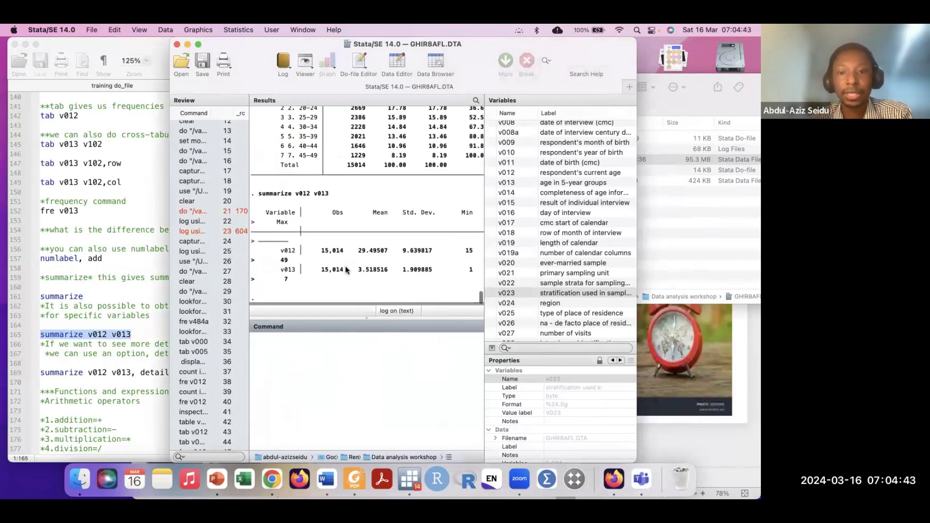
pyautogui.click(198, 45)
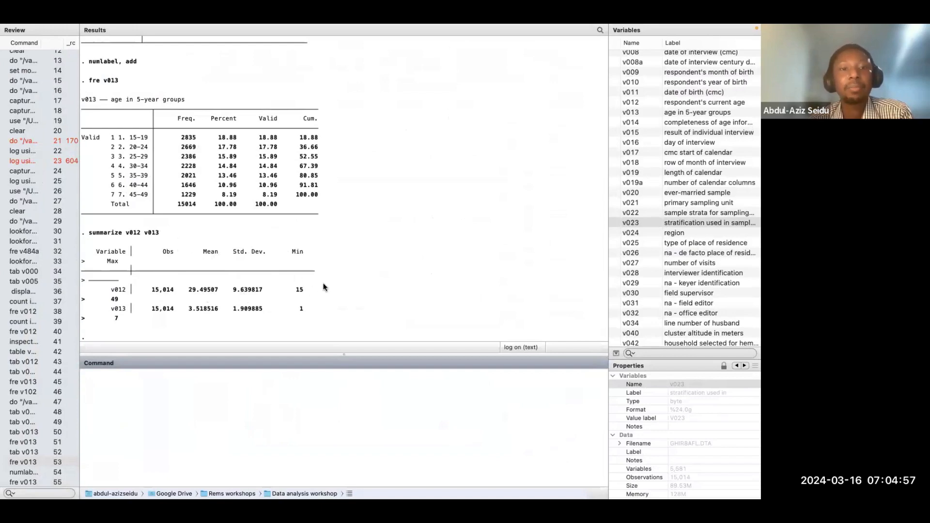
pyautogui.scroll(-2, 302, 297)
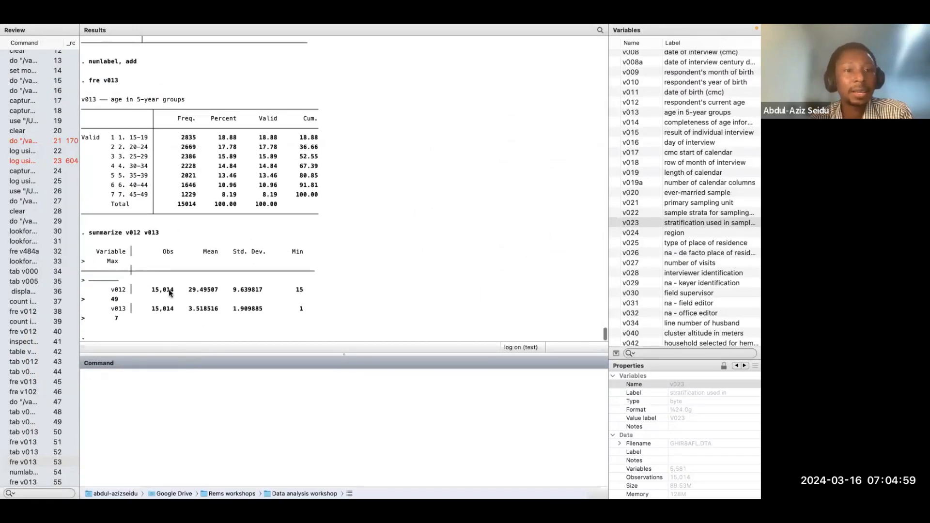
pyautogui.scroll(-1, 202, 289)
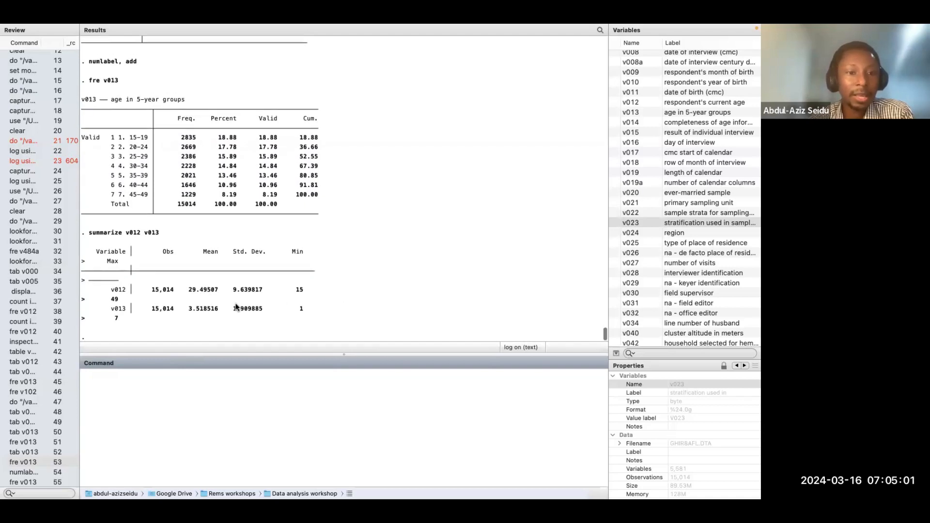
pyautogui.scroll(-2, 34, 480)
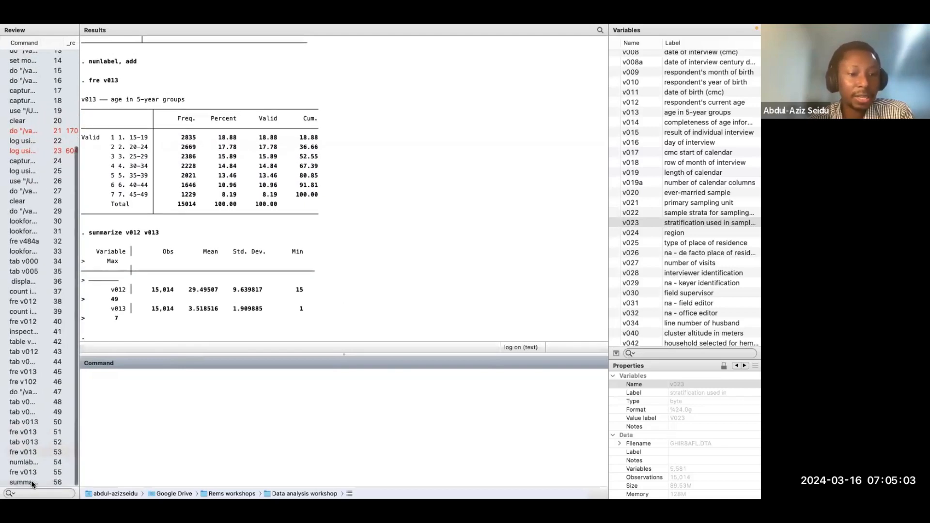
# Recall the last summarize command from the history, remove v013 from it and run summarize v012.
pyautogui.click(32, 483)
pyautogui.click(209, 372)
pyautogui.press('BackSpace')
pyautogui.press('BackSpace')
pyautogui.press('BackSpace')
pyautogui.press('BackSpace')
pyautogui.press('BackSpace')
pyautogui.press('Return')
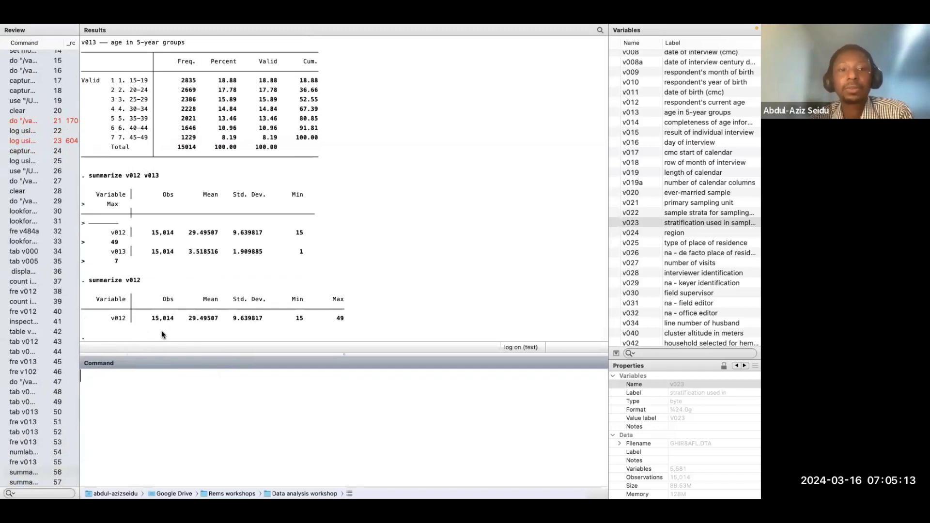
# Highlight the minimum and maximum in the v012 summary table, and return the Stata window to its smaller size.
pyautogui.moveTo(256, 320); pyautogui.dragTo(256, 324)
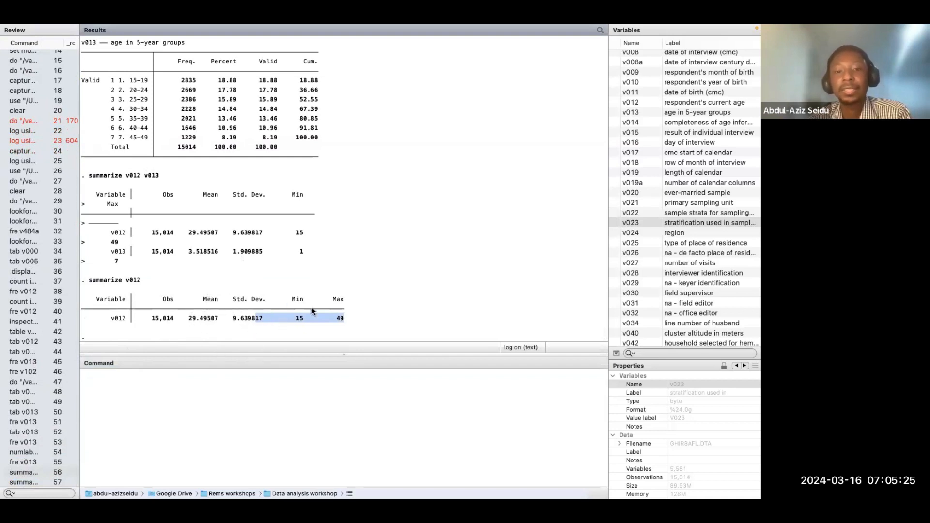
pyautogui.click(351, 326)
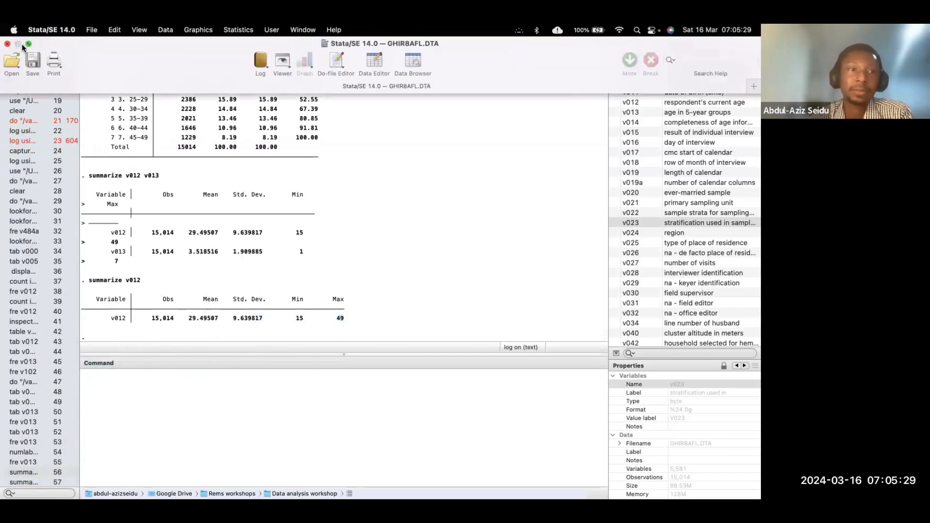
pyautogui.click(25, 43)
# Copy summarize v012 v013, detail from the do-file into the main window's command entry.
pyautogui.click(141, 325)
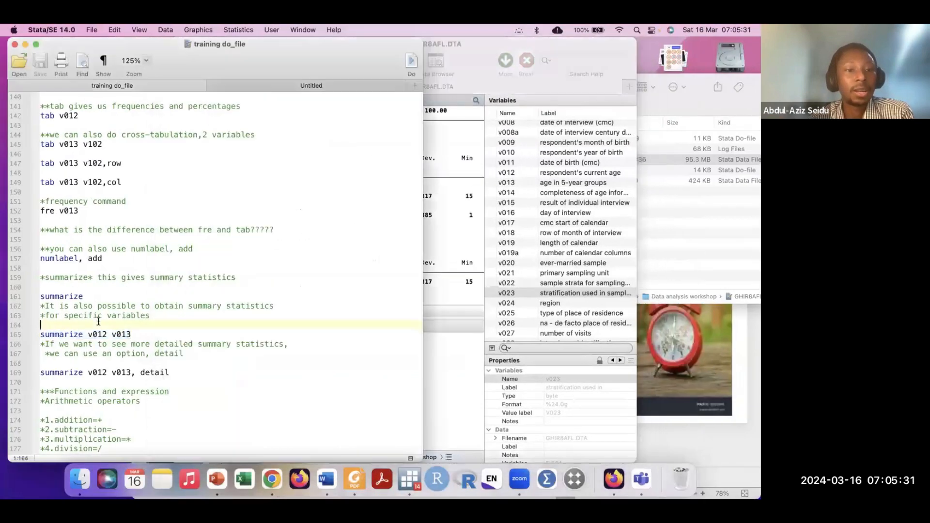
pyautogui.scroll(-1, 179, 347)
pyautogui.scroll(-1, 180, 346)
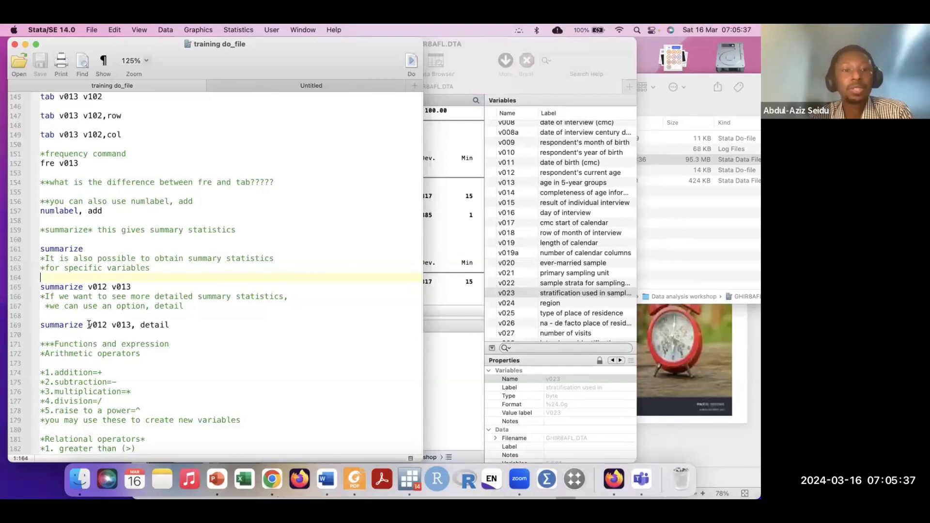
pyautogui.click(111, 325)
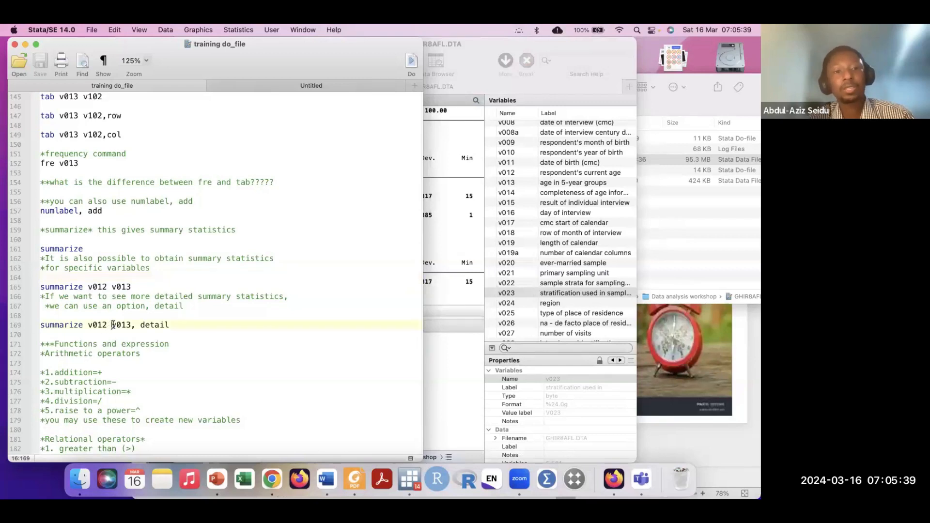
pyautogui.moveTo(172, 324); pyautogui.dragTo(15, 327)
pyautogui.press('super+c')
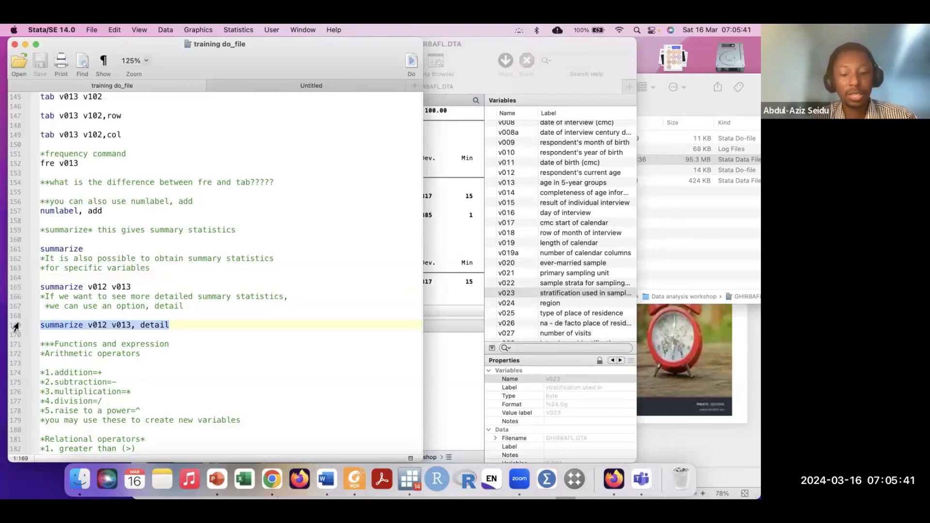
pyautogui.click(428, 385)
pyautogui.press('super+v')
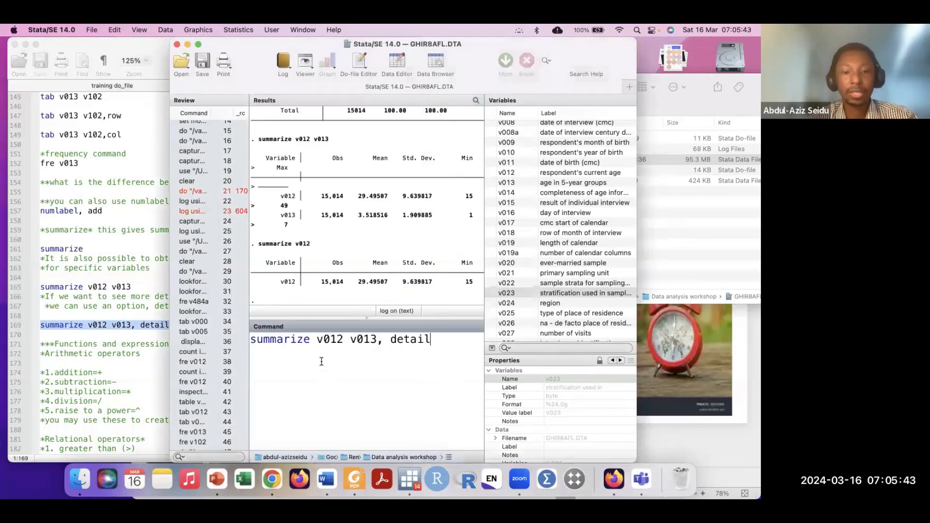
# Remove v013 from the entered command and run summarize v012, detail.
pyautogui.click(378, 340)
pyautogui.press('BackSpace')
pyautogui.press('BackSpace')
pyautogui.press('BackSpace')
pyautogui.press('BackSpace')
pyautogui.press('BackSpace')
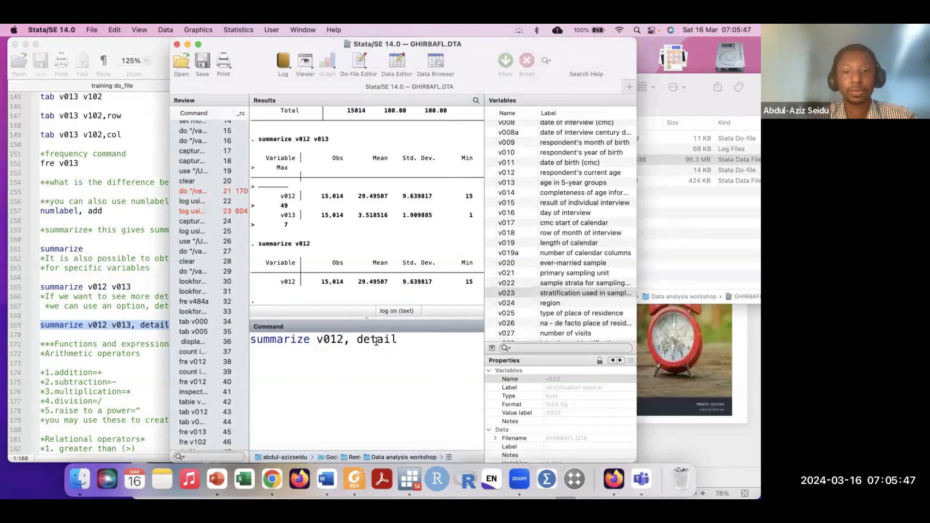
pyautogui.press('Return')
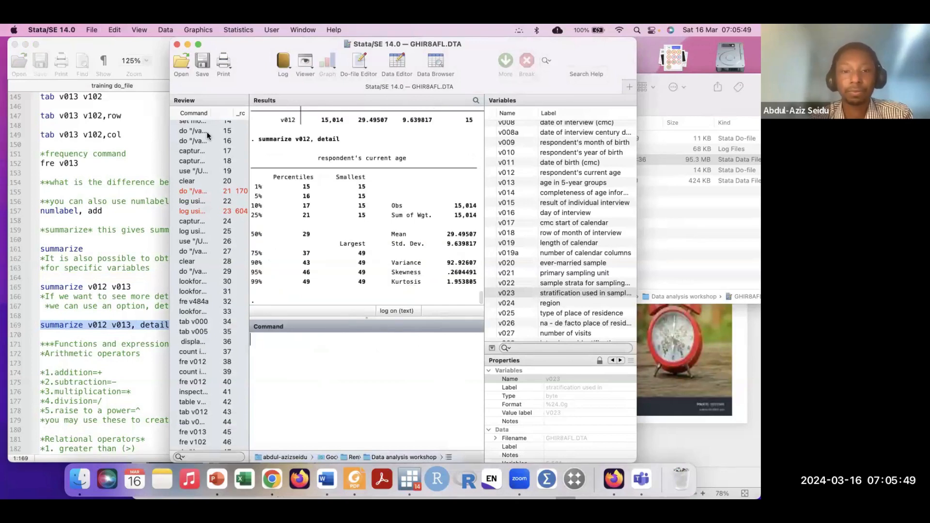
# Run summarize v012, detail again from the command history in full screen, review its output and restore the smaller window.
pyautogui.click(199, 44)
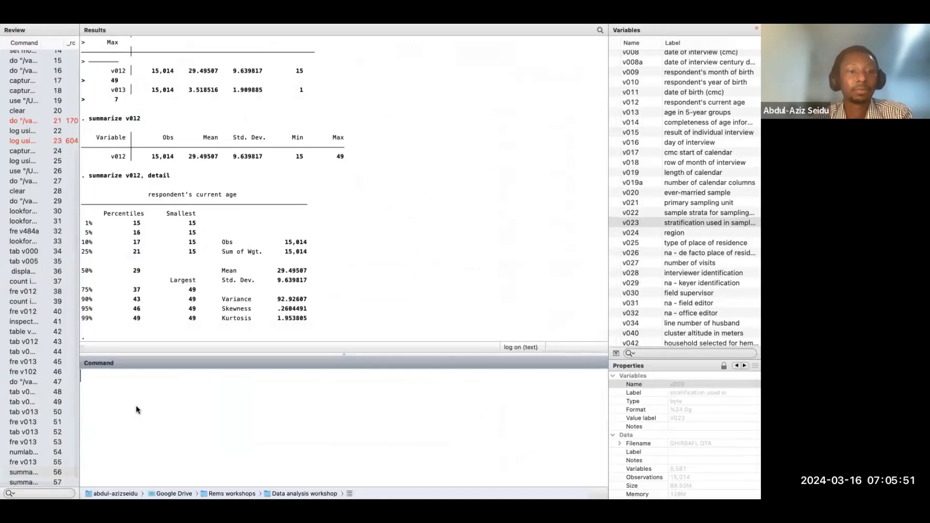
pyautogui.scroll(-5, 25, 480)
pyautogui.click(29, 482)
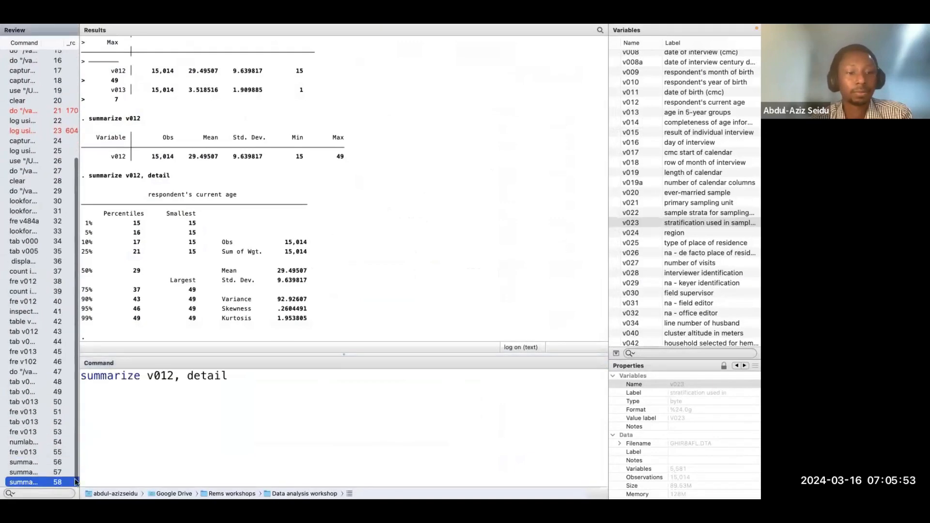
pyautogui.click(241, 378)
pyautogui.press('Return')
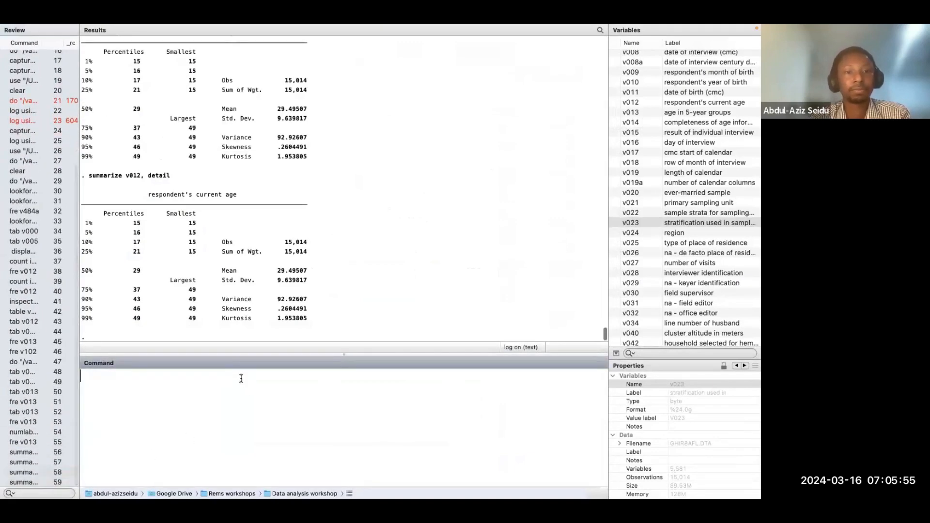
pyautogui.scroll(1, 142, 227)
pyautogui.scroll(-1, 142, 228)
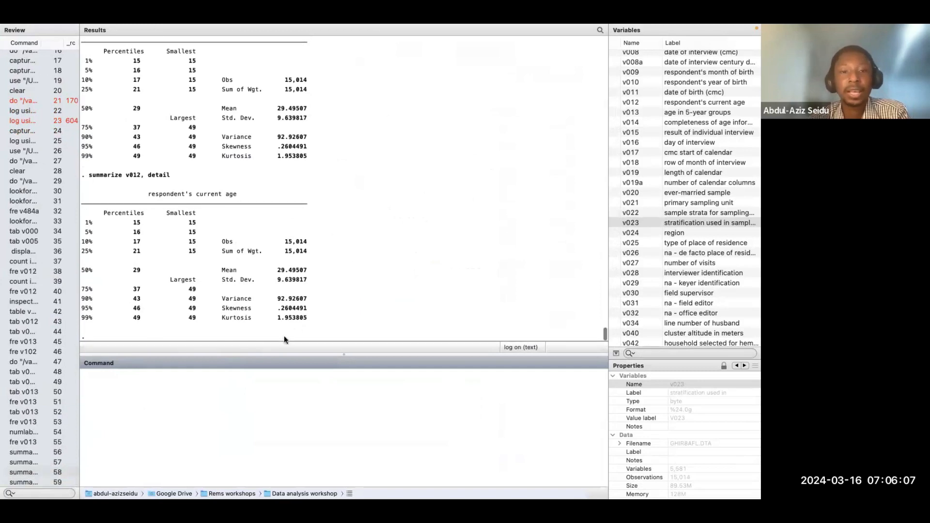
pyautogui.moveTo(32, 26)
pyautogui.click(28, 45)
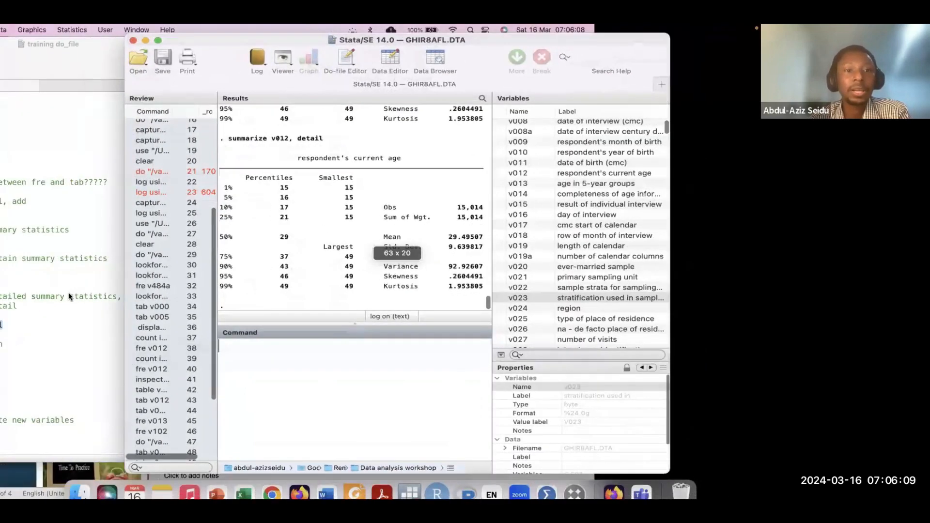
# Bring up the do-file's arithmetic operators section, move the main Stata window aside and enter an asterisk as a command example.
pyautogui.click(68, 292)
pyautogui.click(169, 334)
pyautogui.scroll(-2, 170, 344)
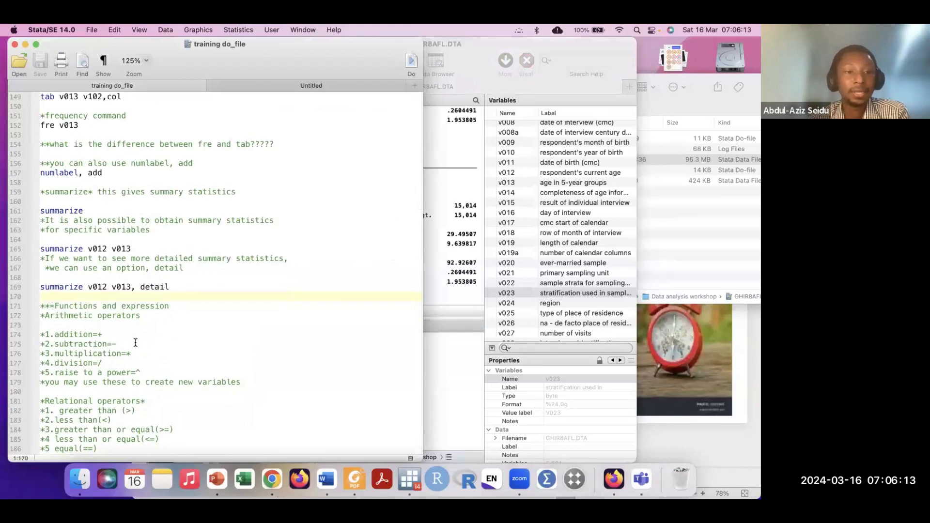
pyautogui.scroll(-3, 135, 343)
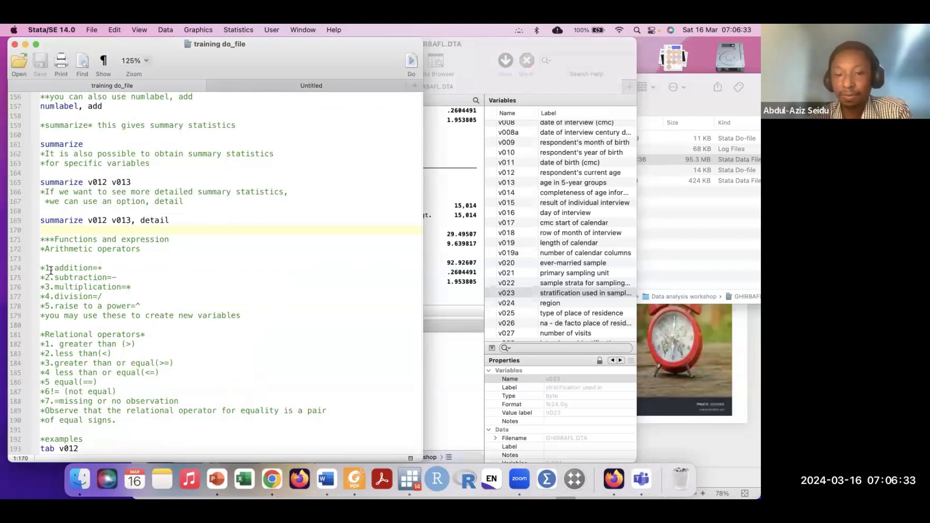
pyautogui.moveTo(467, 43); pyautogui.dragTo(542, 44)
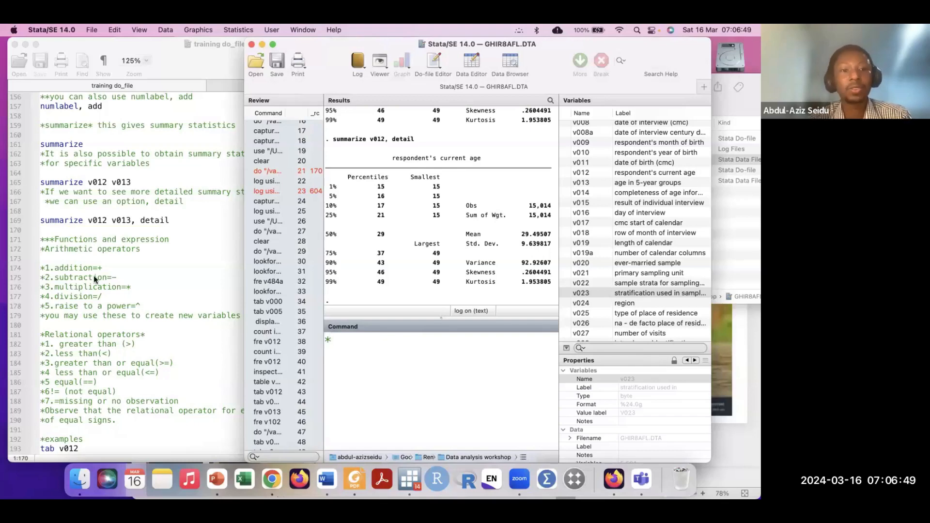
# Highlight the multiplication and power operators in the do-file's arithmetic list, and enter a division sign as a command example.
pyautogui.click(145, 286)
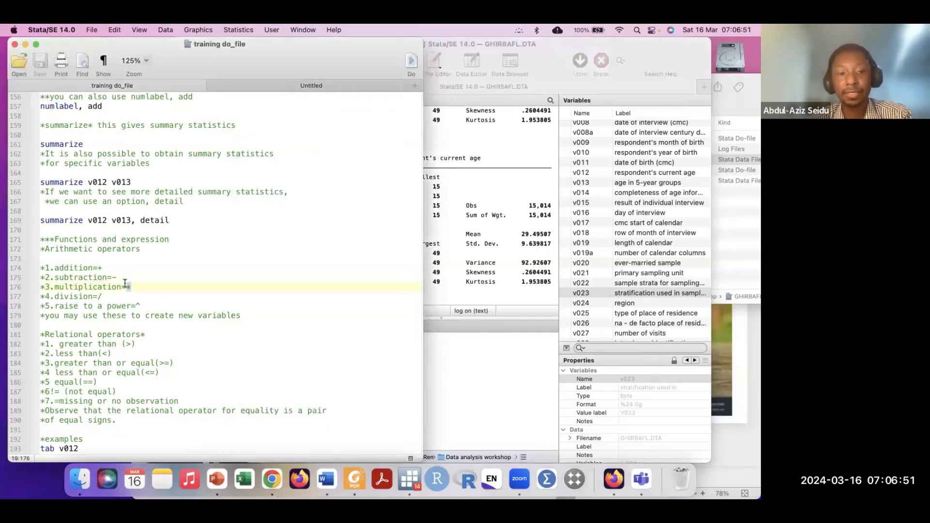
pyautogui.press('Down')
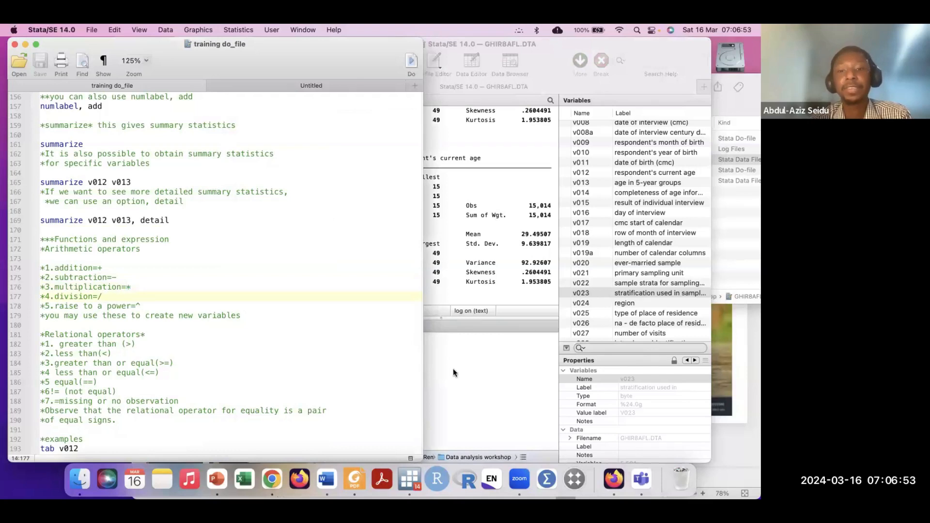
pyautogui.click(454, 372)
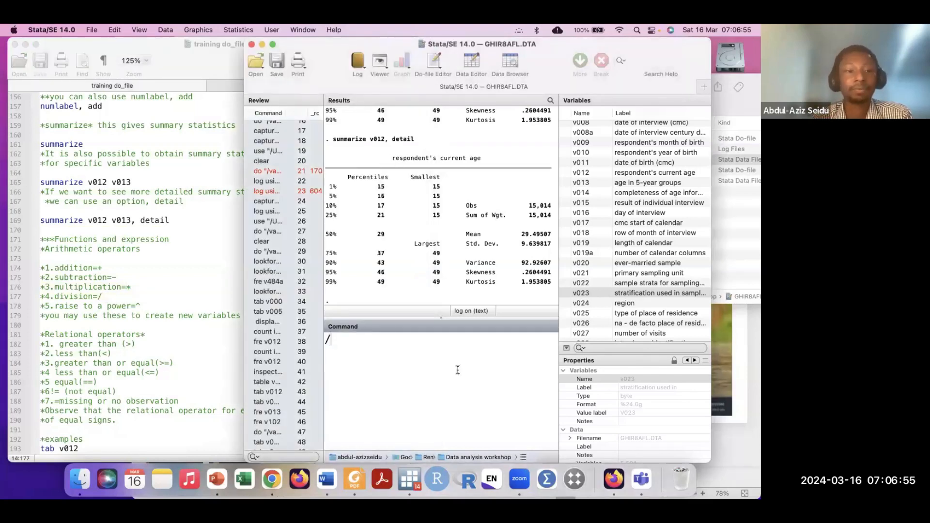
pyautogui.click(134, 288)
pyautogui.moveTo(145, 305); pyautogui.dragTo(136, 302)
pyautogui.click(162, 302)
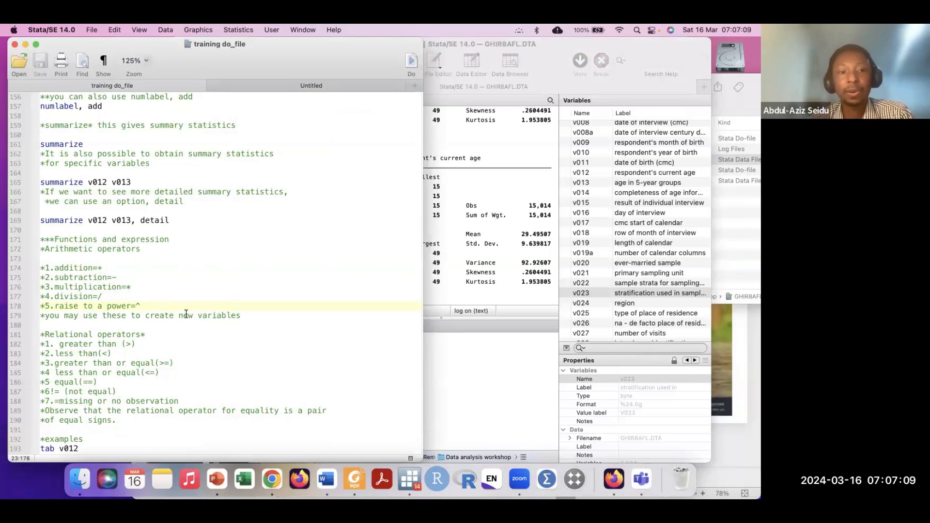
# Go through the do-file's relational operators, highlighting the symbols for less than, greater than or equal, less than or equal, and equal.
pyautogui.scroll(-4, 243, 306)
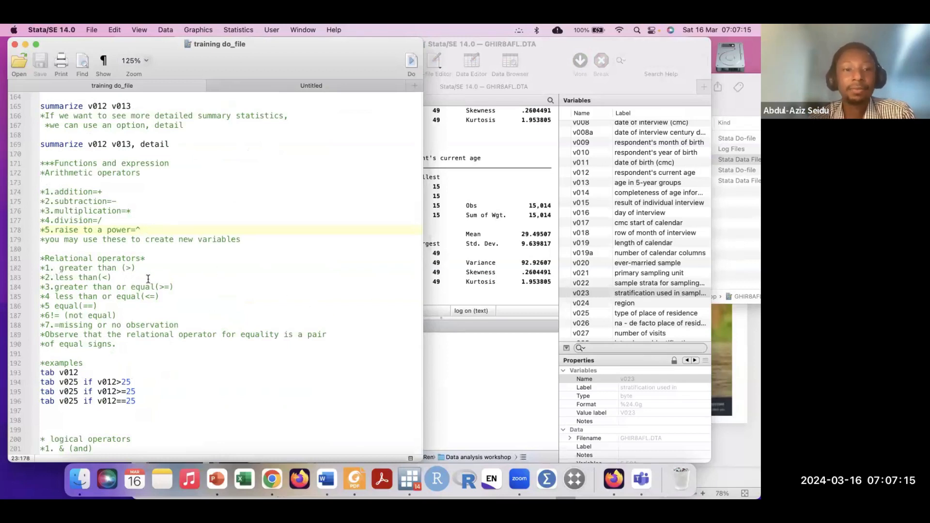
pyautogui.click(127, 269)
pyautogui.moveTo(129, 268); pyautogui.dragTo(100, 279)
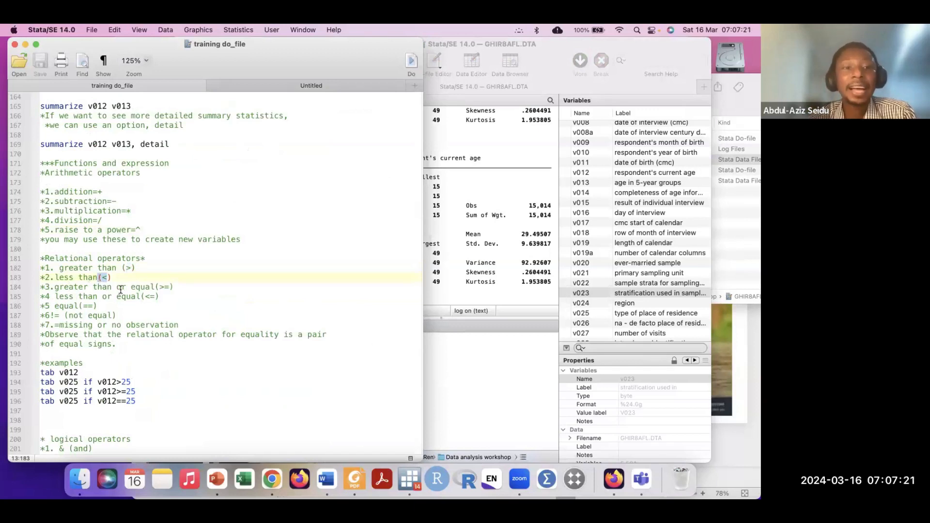
pyautogui.moveTo(167, 288); pyautogui.dragTo(158, 287)
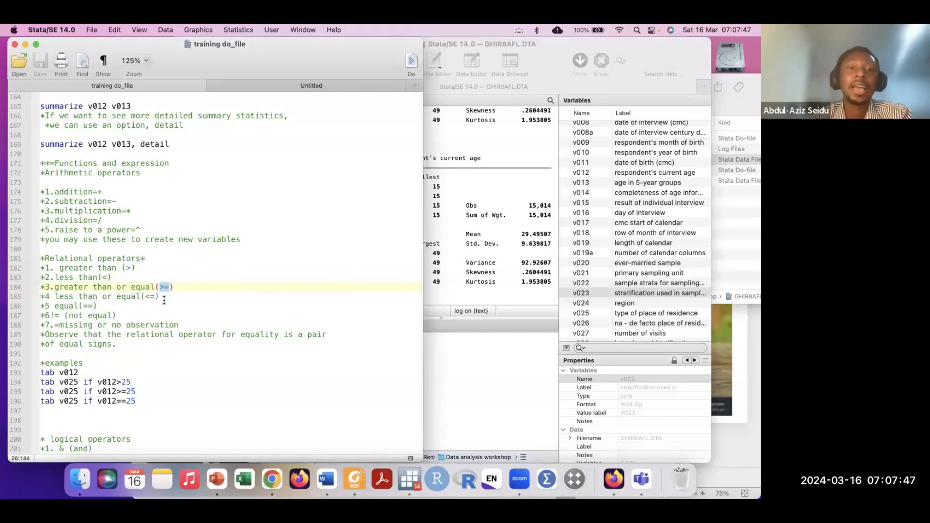
pyautogui.moveTo(156, 296); pyautogui.dragTo(146, 295)
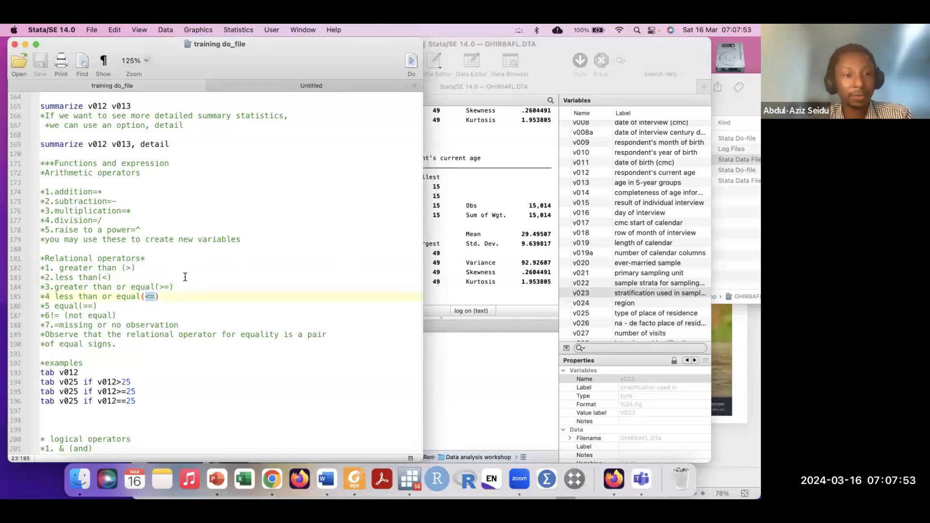
pyautogui.moveTo(94, 306); pyautogui.dragTo(83, 307)
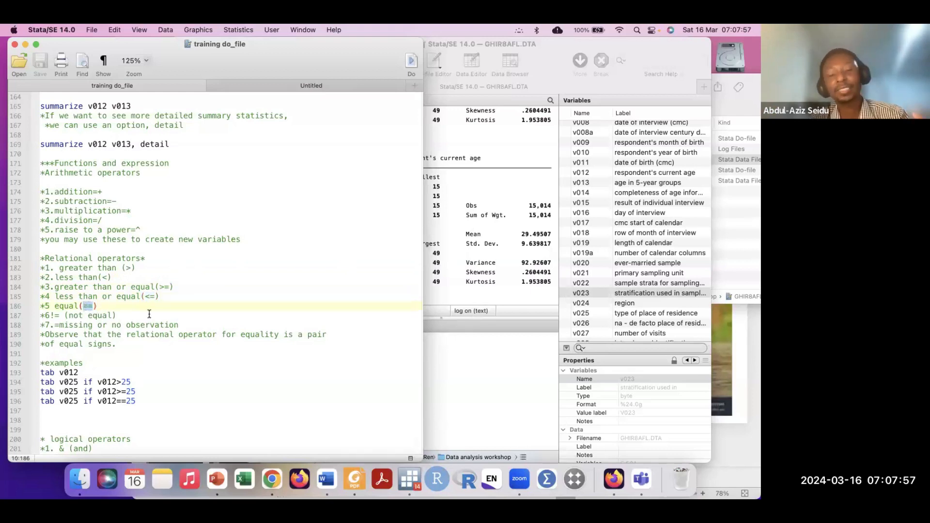
# Enter == as a command example, clear it, and try running tab if v012==18.
pyautogui.click(444, 359)
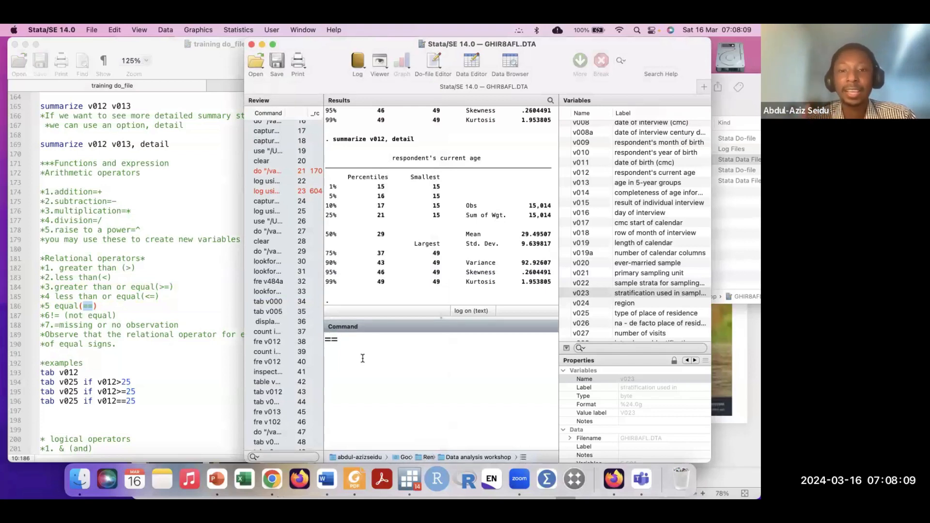
pyautogui.press('BackSpace')
pyautogui.press('BackSpace')
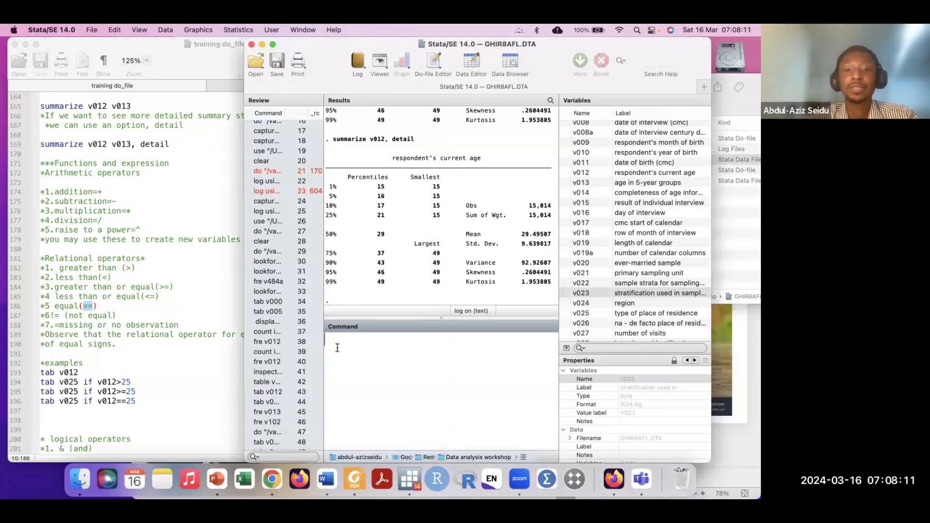
pyautogui.write('tab if ag')
pyautogui.press('BackSpace')
pyautogui.press('BackSpace')
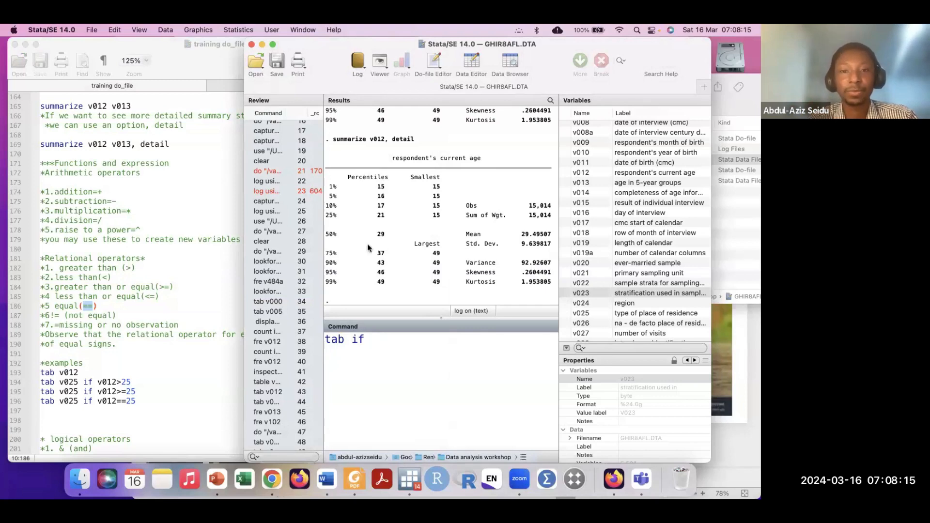
pyautogui.write('vo1')
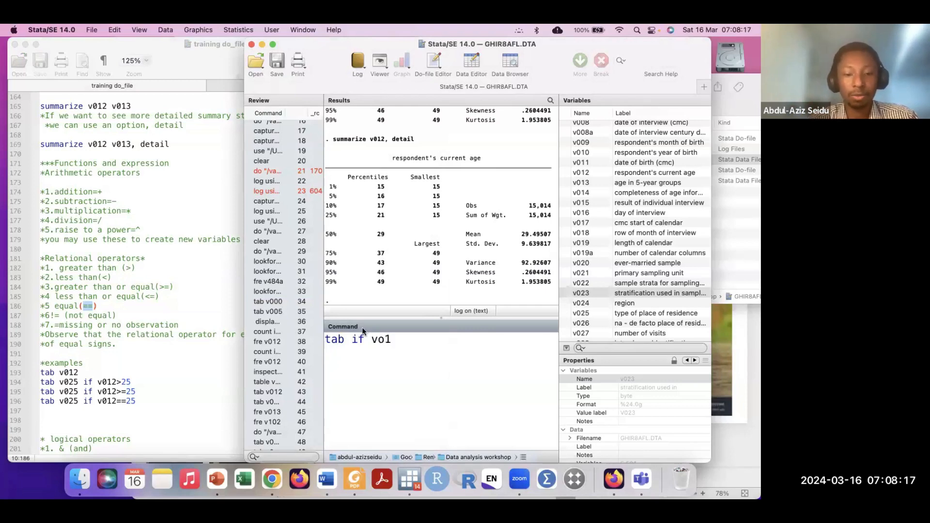
pyautogui.write('012')
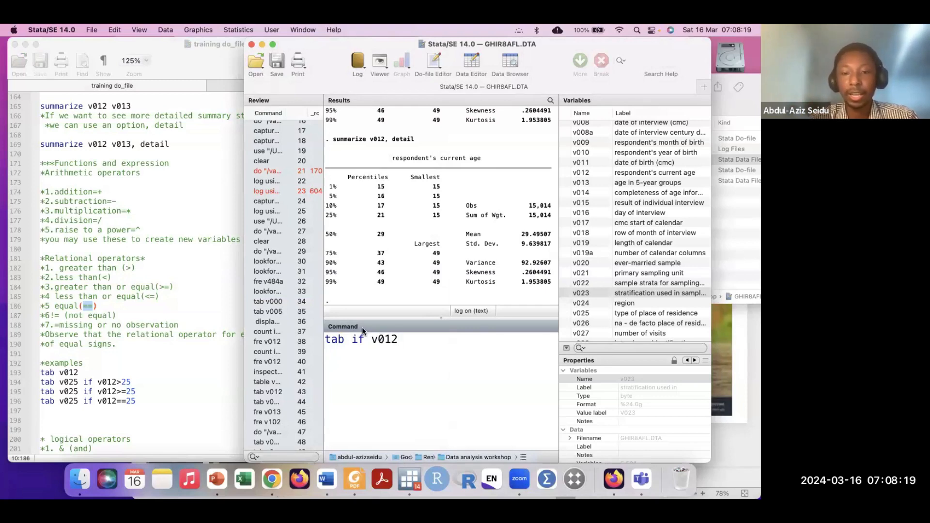
pyautogui.write('==18')
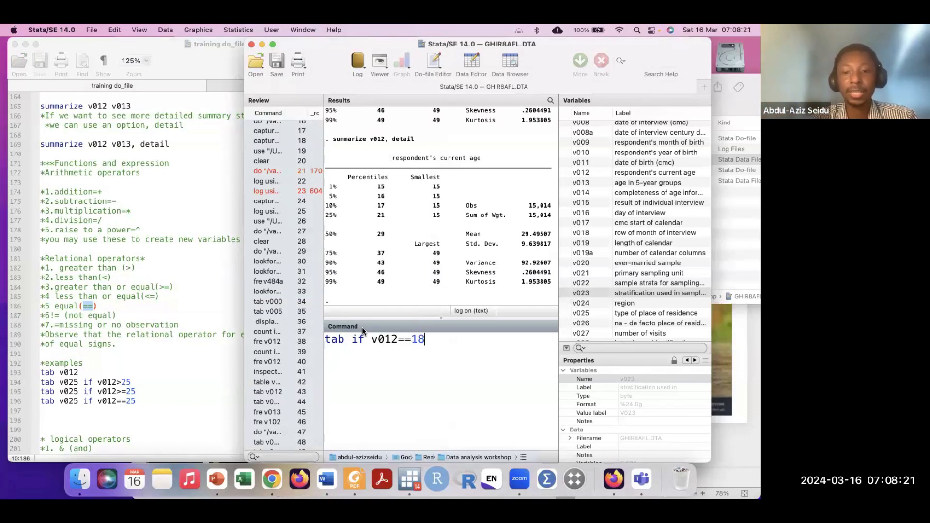
pyautogui.press('Return')
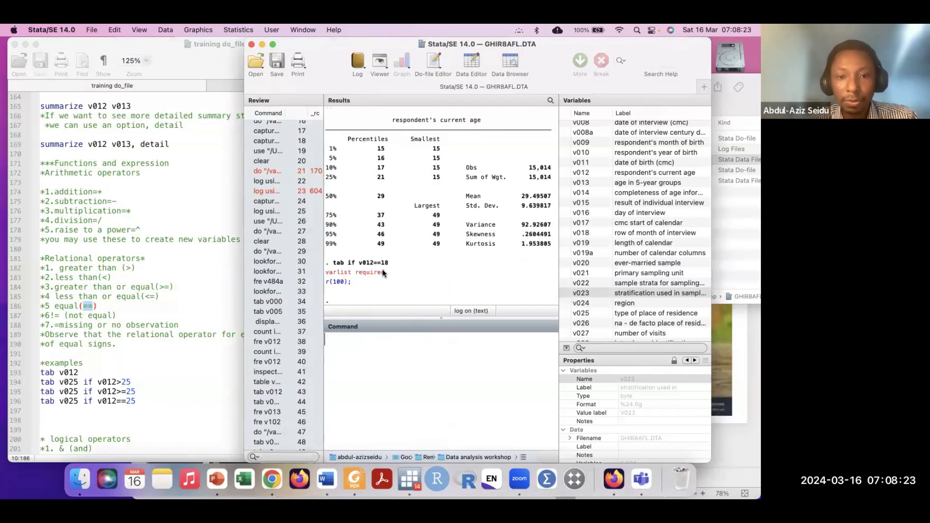
# Copy the example tab v025 if v012==25 from the do-file, run it as a command and review the resulting table.
pyautogui.click(131, 363)
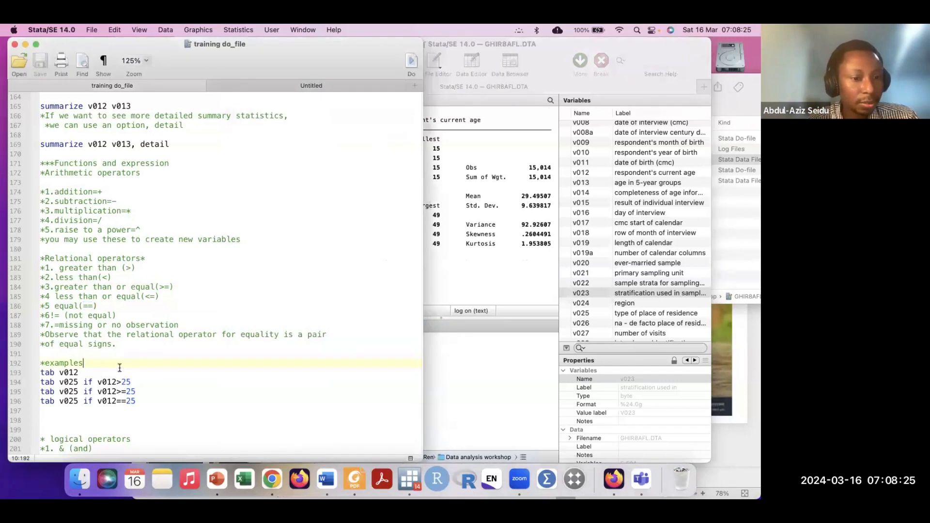
pyautogui.moveTo(135, 382); pyautogui.dragTo(37, 385)
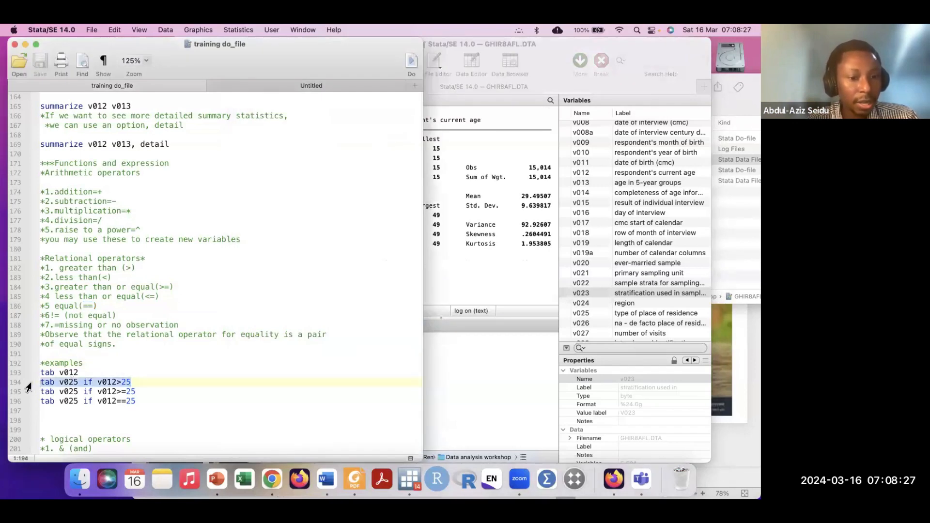
pyautogui.click(146, 400)
pyautogui.moveTo(148, 400); pyautogui.dragTo(33, 405)
pyautogui.press('super+c')
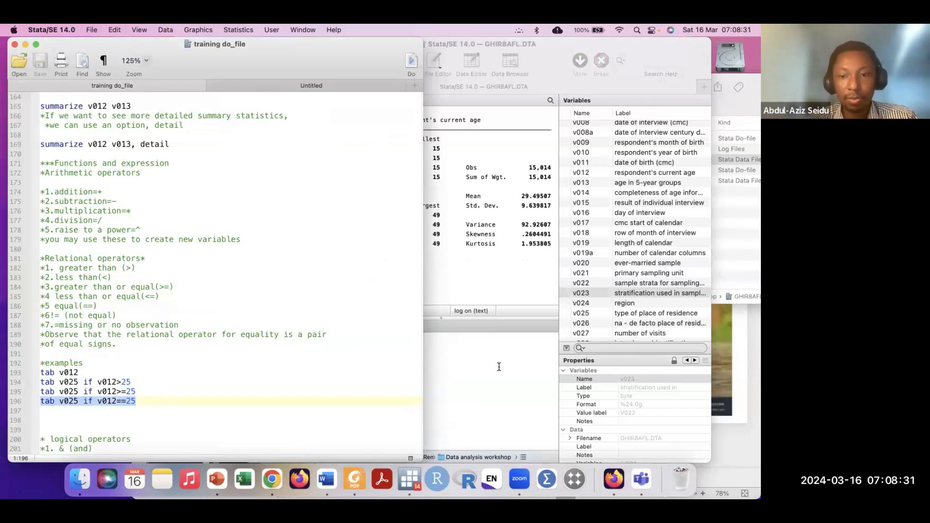
pyautogui.click(498, 365)
pyautogui.press('super+v')
pyautogui.press('Return')
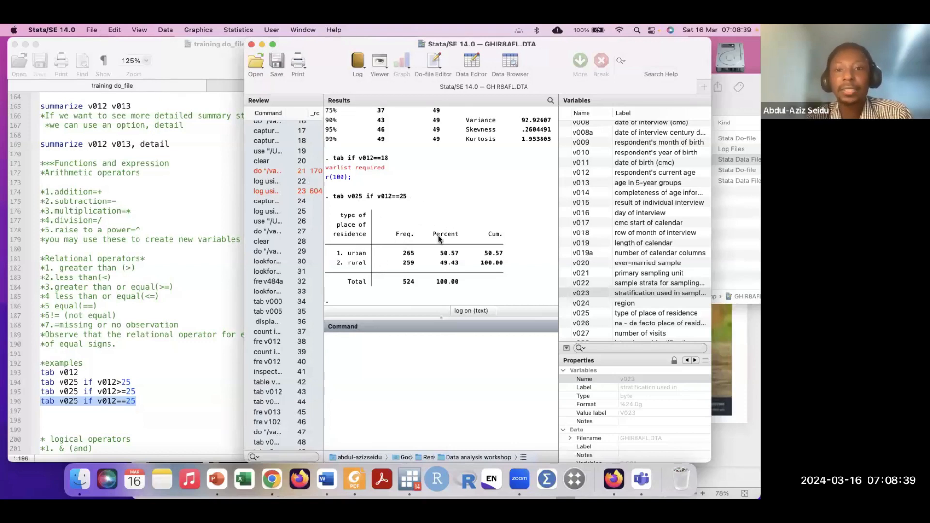
pyautogui.scroll(-1, 440, 238)
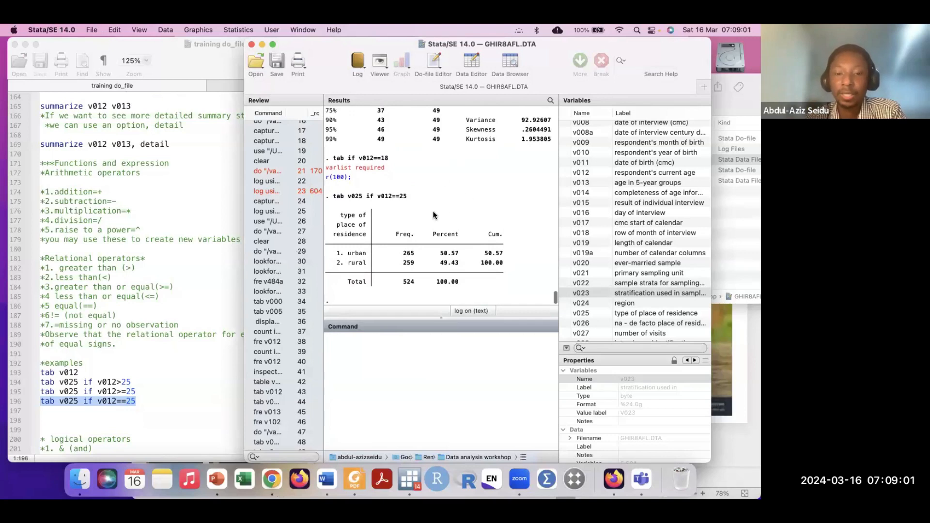
# Highlight the not-equal symbol != in the do-file's list of relational operators.
pyautogui.click(131, 372)
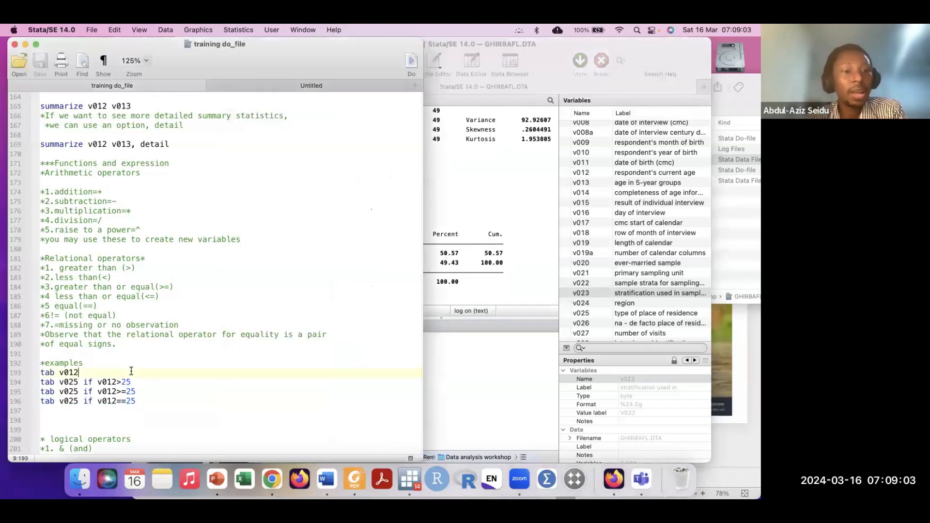
pyautogui.scroll(-3, 178, 353)
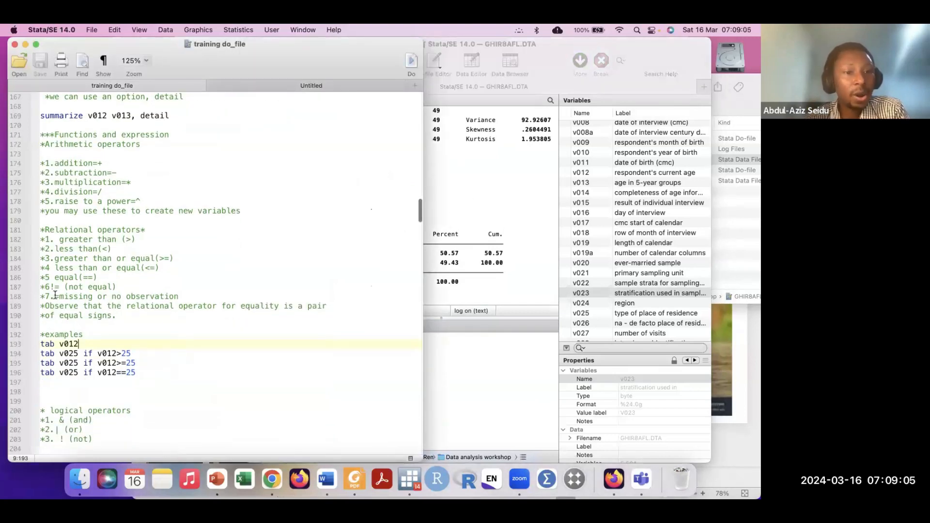
pyautogui.moveTo(59, 286); pyautogui.dragTo(50, 287)
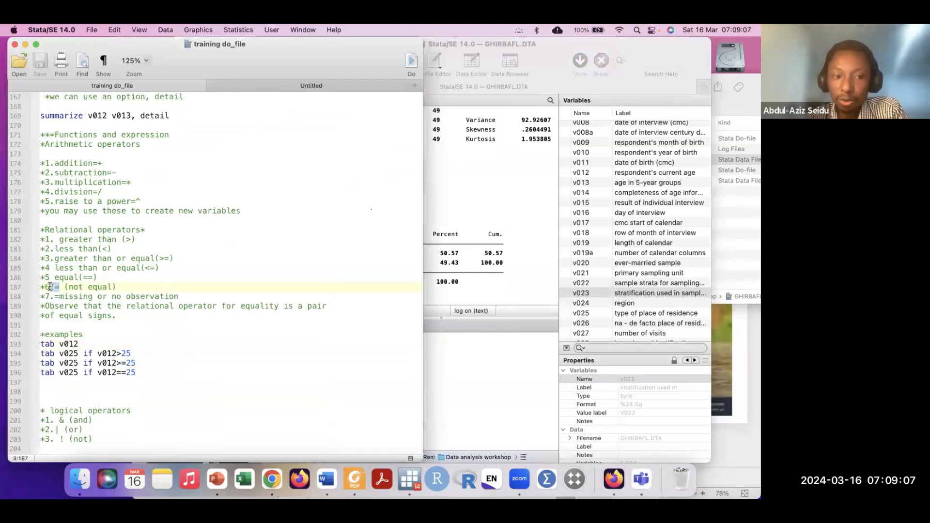
pyautogui.click(58, 287)
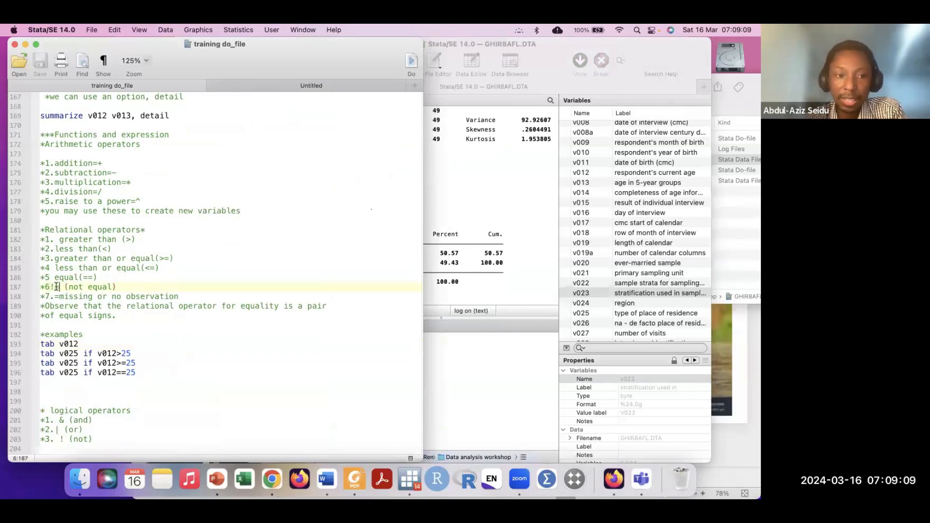
pyautogui.moveTo(51, 287); pyautogui.dragTo(59, 286)
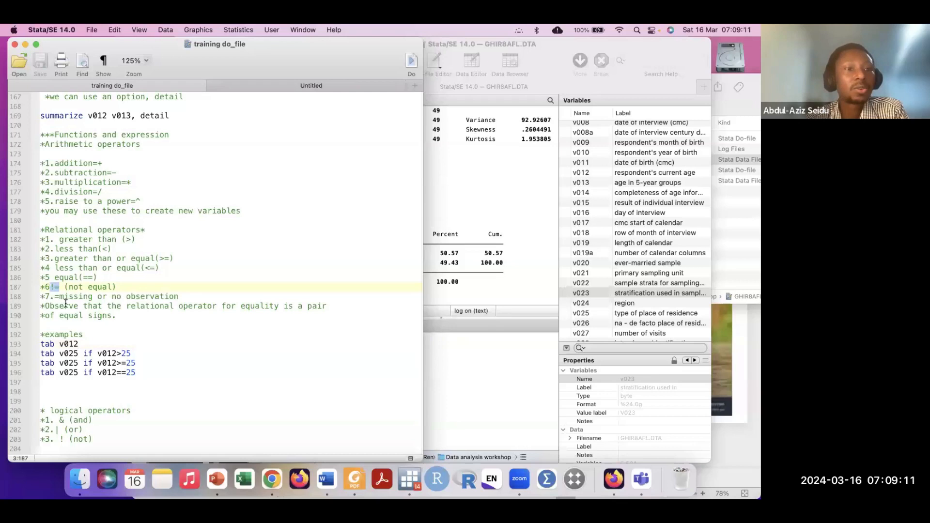
# Enter != as a command example, point out the do-file's missing-observation line, and clear the example again.
pyautogui.click(454, 357)
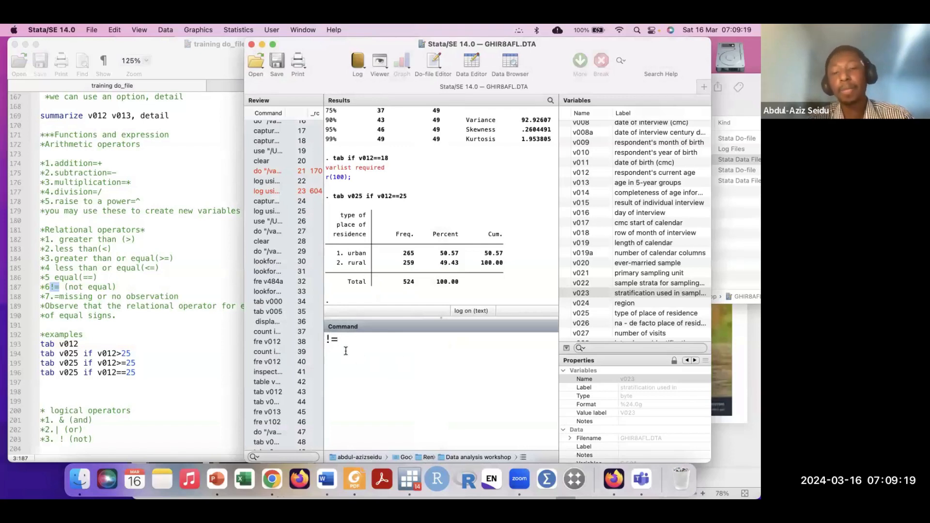
pyautogui.moveTo(344, 344); pyautogui.dragTo(327, 340)
pyautogui.click(364, 343)
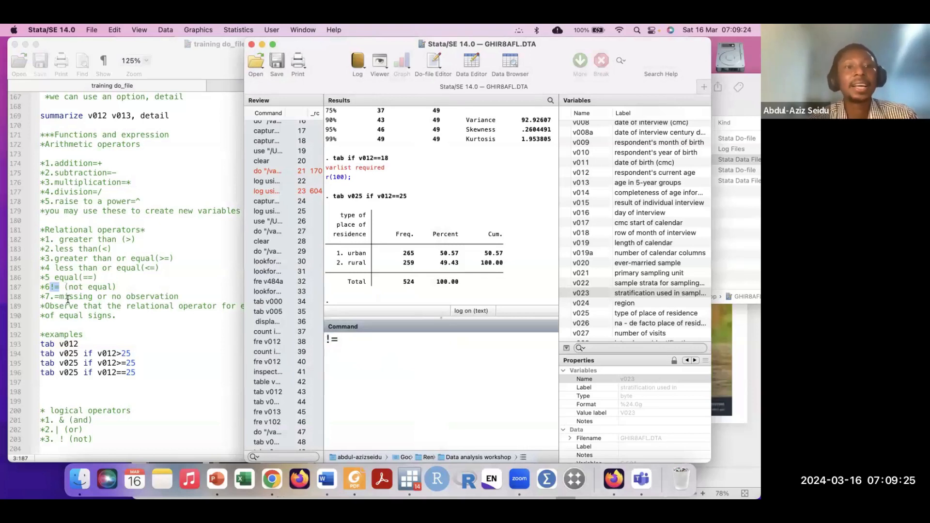
pyautogui.click(68, 298)
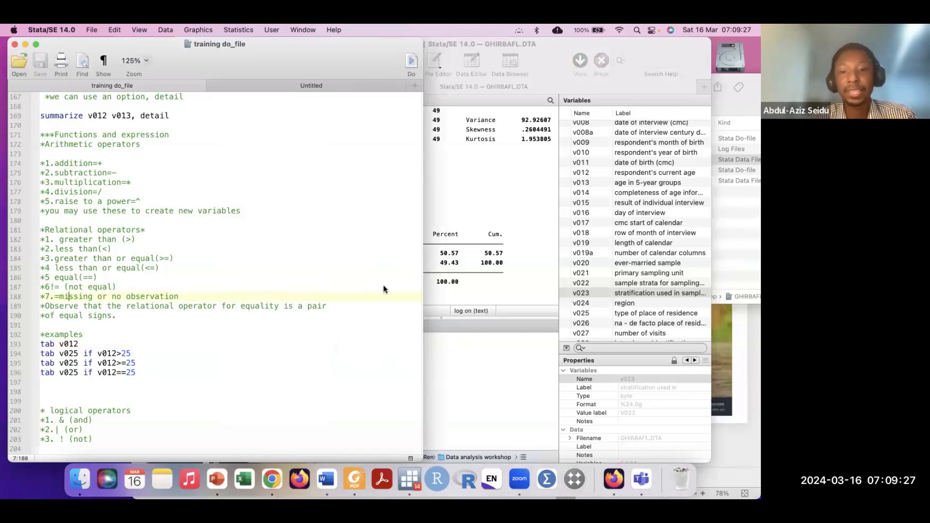
pyautogui.click(438, 364)
pyautogui.press('BackSpace')
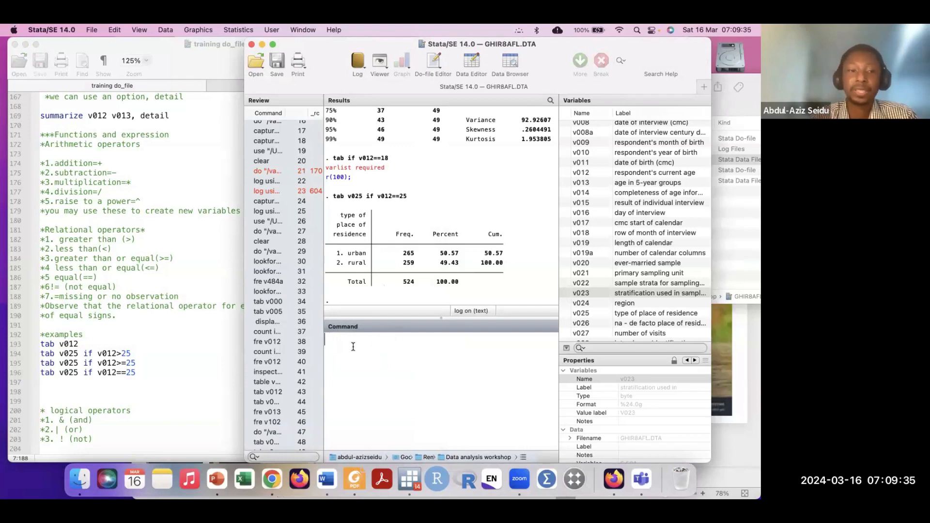
# Highlight the do-file's whole relational operators section, down to the note that equality uses a pair of equal signs.
pyautogui.click(105, 315)
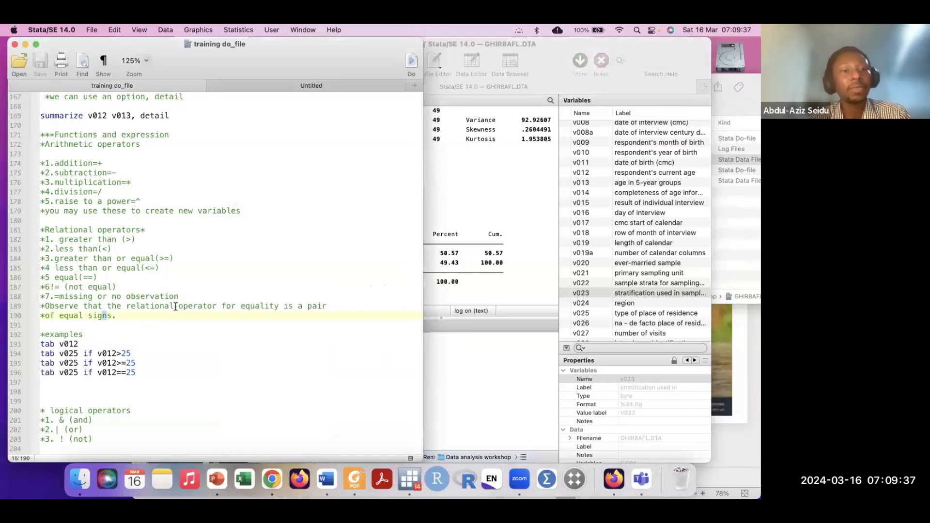
pyautogui.click(135, 314)
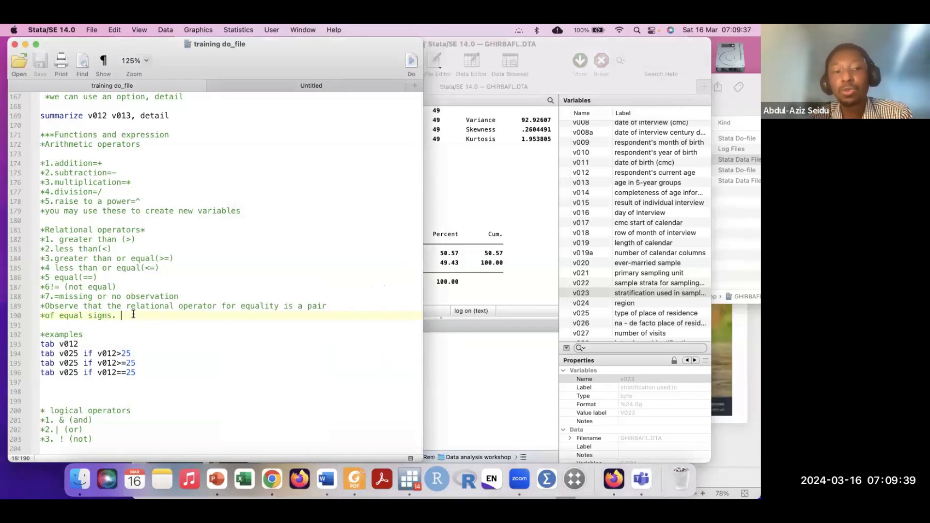
pyautogui.click(43, 223)
pyautogui.moveTo(43, 223); pyautogui.dragTo(43, 328)
pyautogui.click(68, 324)
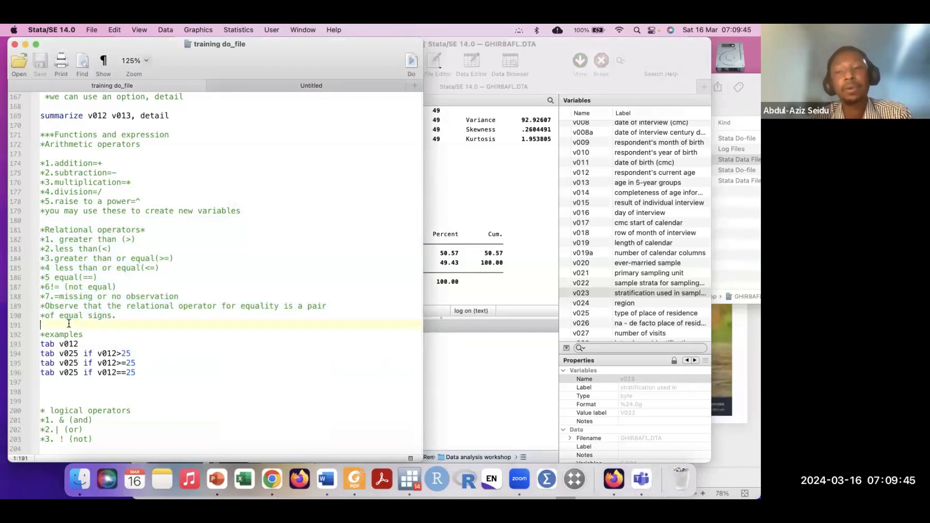
pyautogui.moveTo(131, 316); pyautogui.dragTo(28, 237)
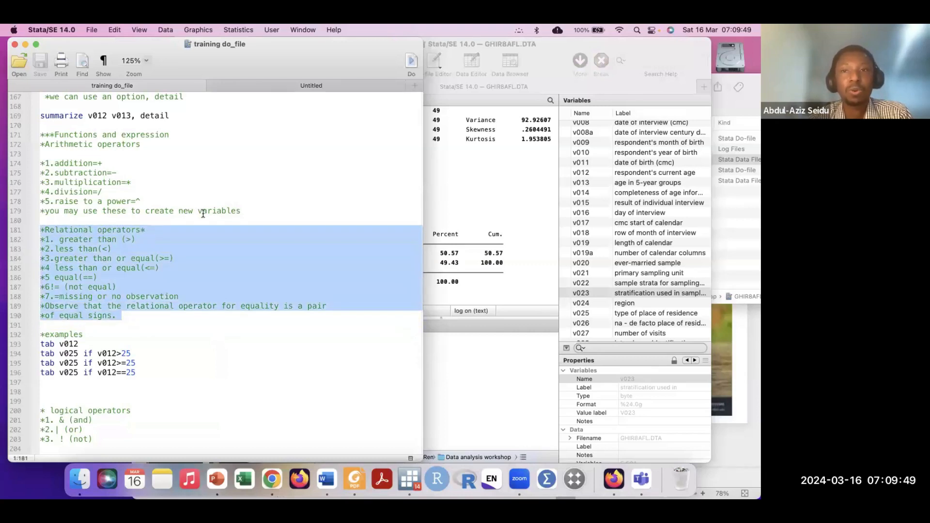
# Run the do-file's four example lines, tab v012 and tab v025 if v012>25, >=25 and ==25, and review their output.
pyautogui.click(162, 333)
pyautogui.scroll(-3, 126, 383)
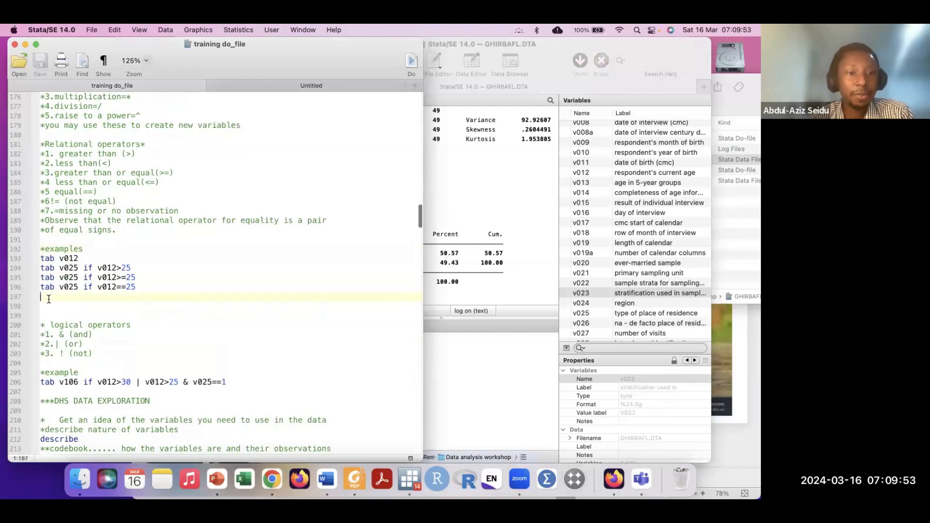
pyautogui.moveTo(49, 298); pyautogui.dragTo(36, 264)
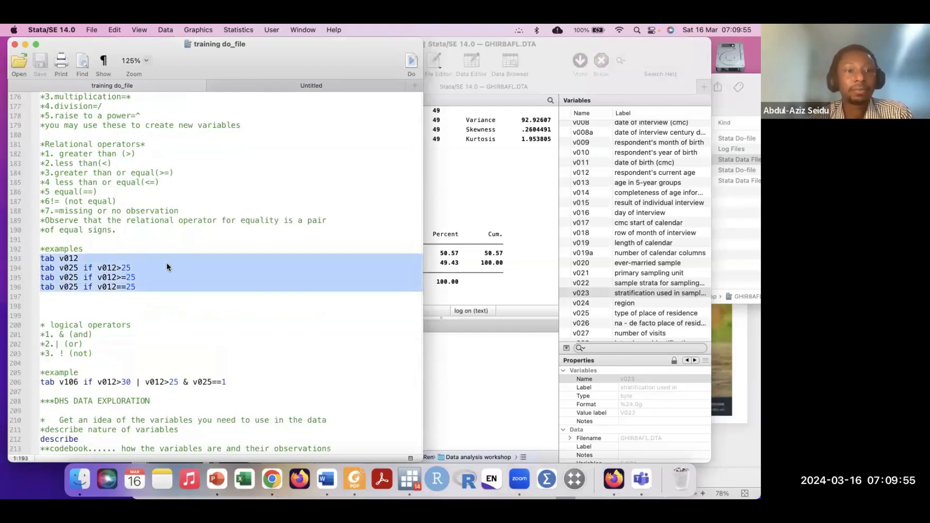
pyautogui.click(411, 61)
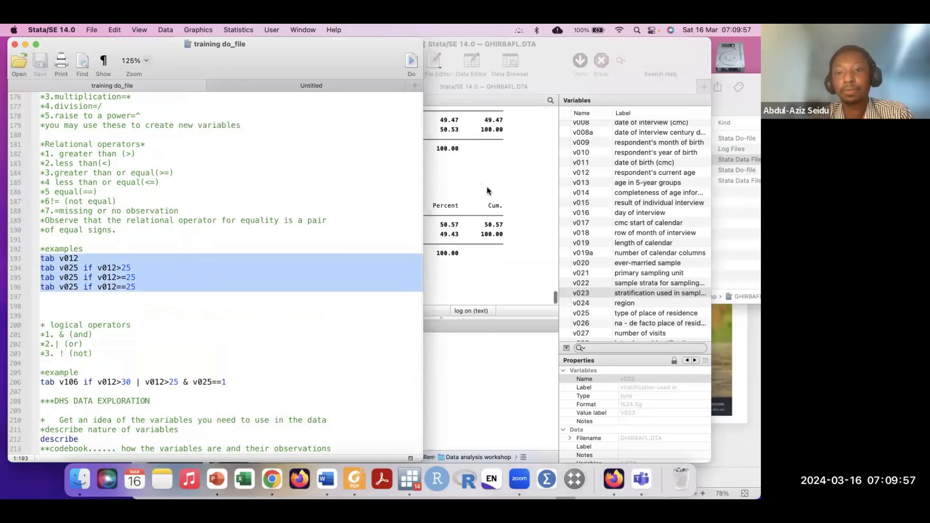
pyautogui.click(437, 226)
pyautogui.scroll(5, 436, 226)
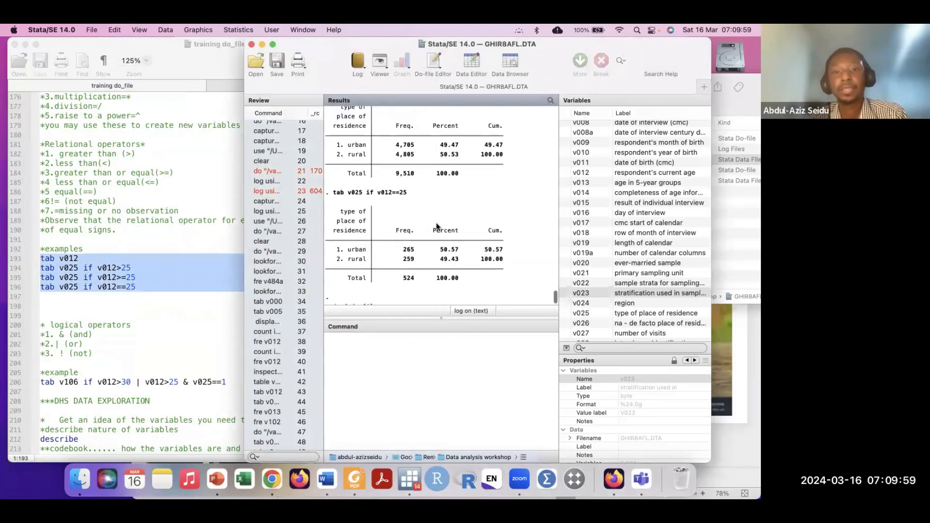
pyautogui.scroll(10, 437, 226)
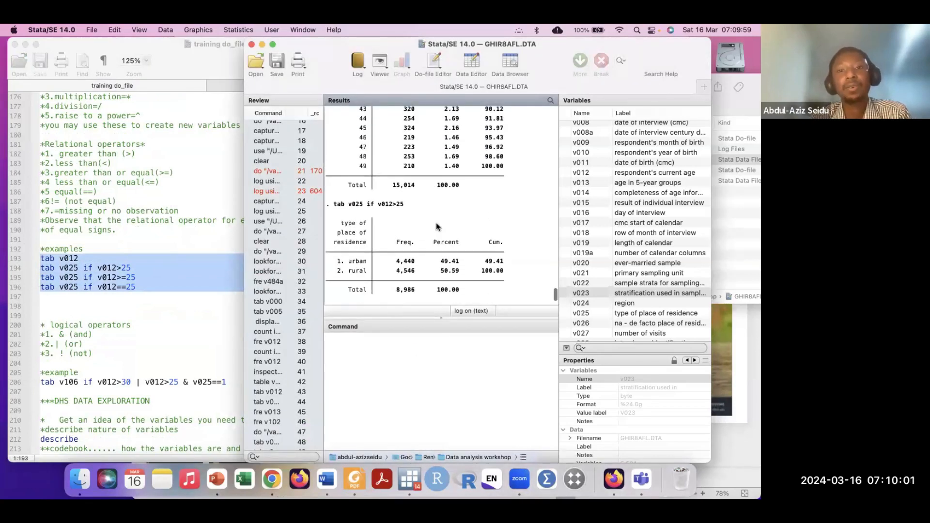
pyautogui.scroll(-12, 436, 225)
pyautogui.scroll(-3, 437, 226)
# Bring up the do-file's logical operators section and highlight the symbols for and (&) and or (|).
pyautogui.click(162, 307)
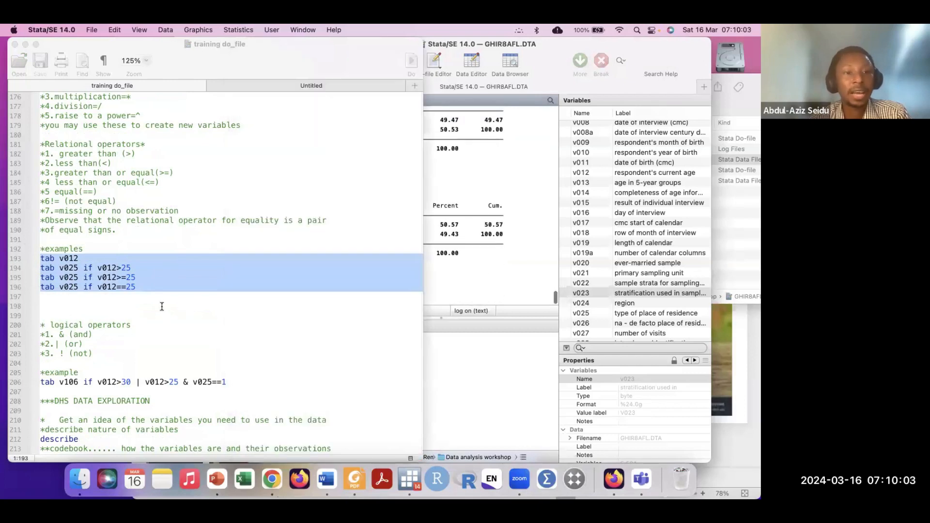
pyautogui.click(207, 305)
pyautogui.scroll(-3, 205, 316)
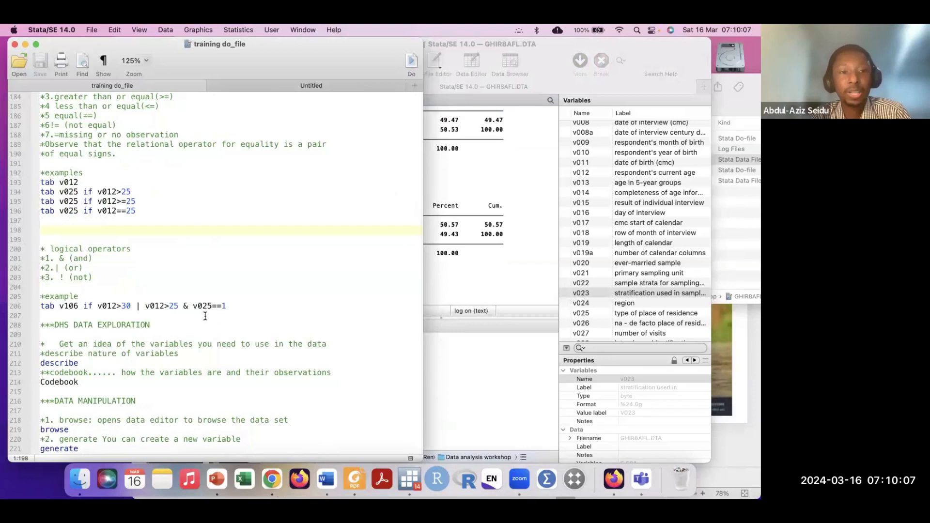
pyautogui.doubleClick(62, 258)
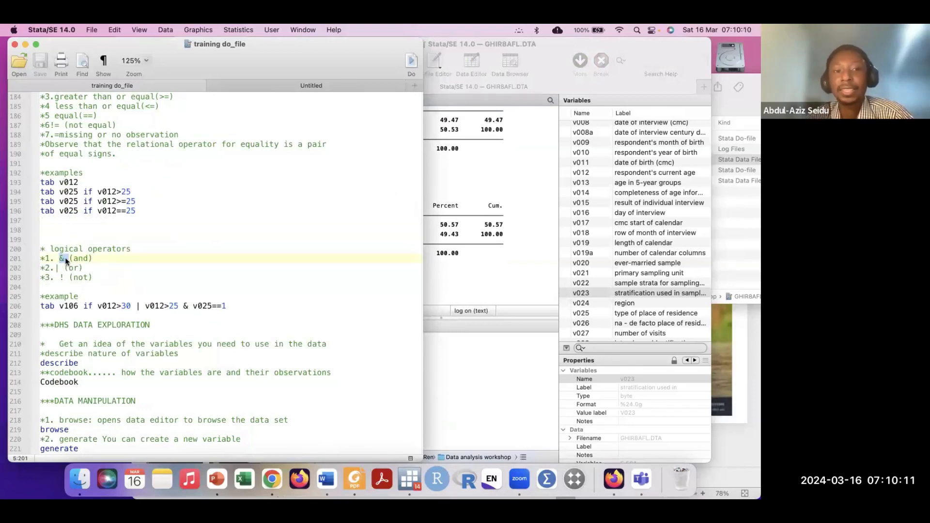
pyautogui.click(65, 258)
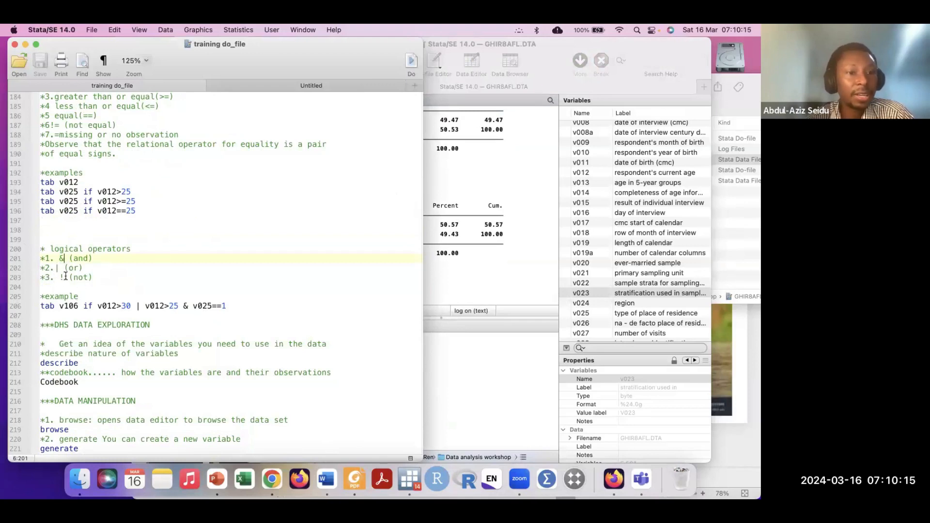
pyautogui.click(54, 268)
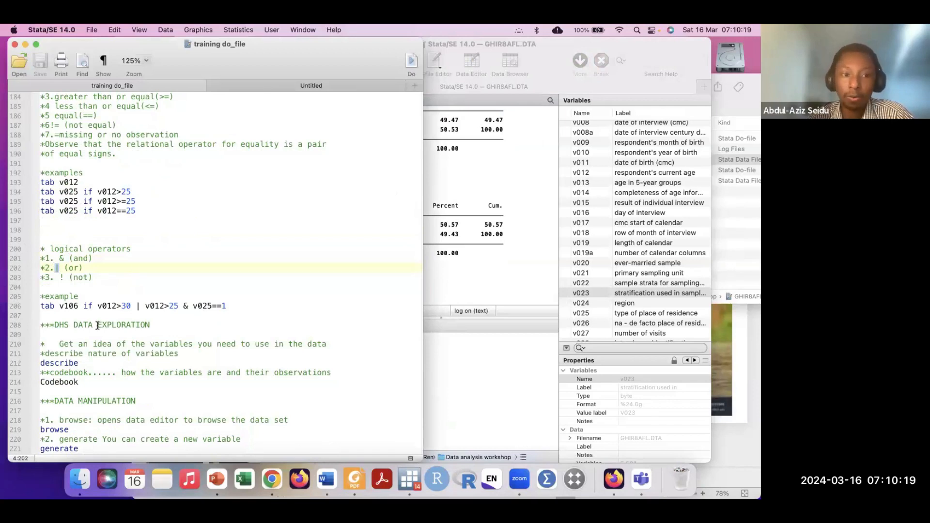
# Highlight the ! (not) symbol in the do-file's logical operators list and the matching ! in the != (not equal) line.
pyautogui.click(64, 277)
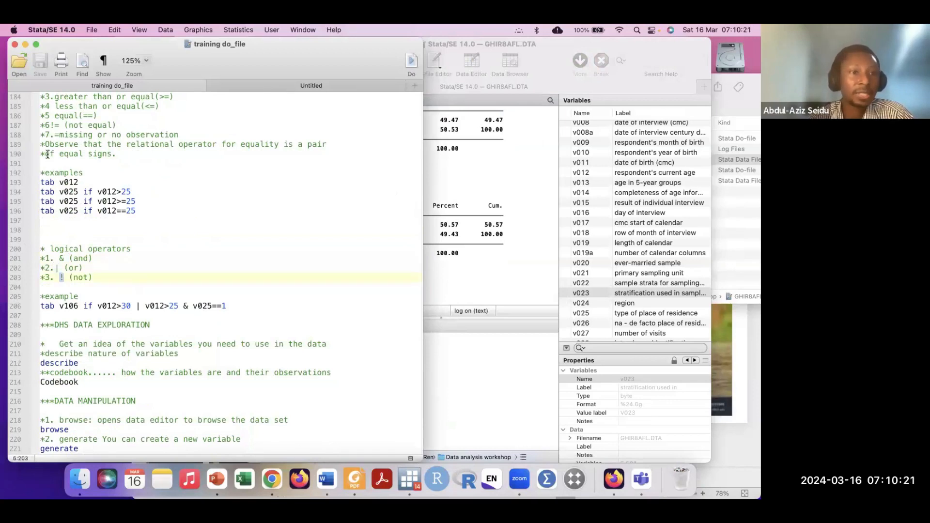
pyautogui.click(51, 124)
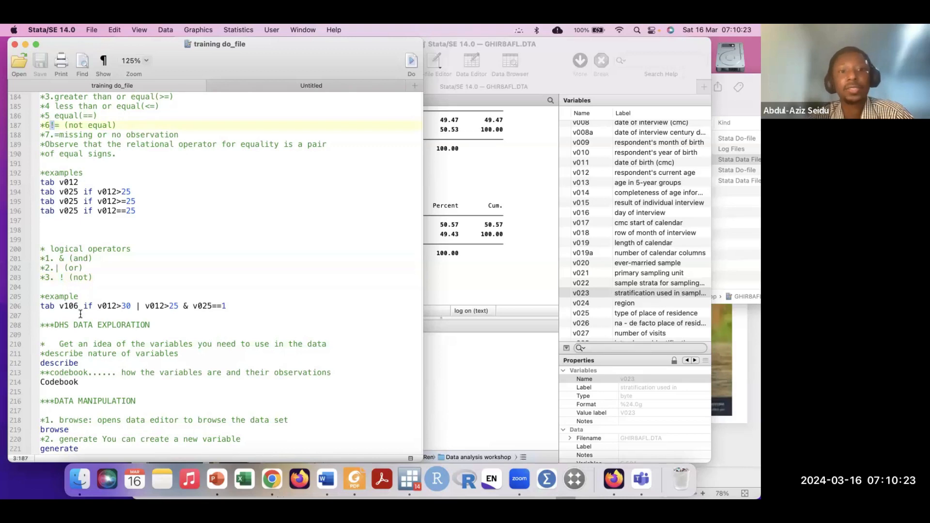
pyautogui.click(122, 275)
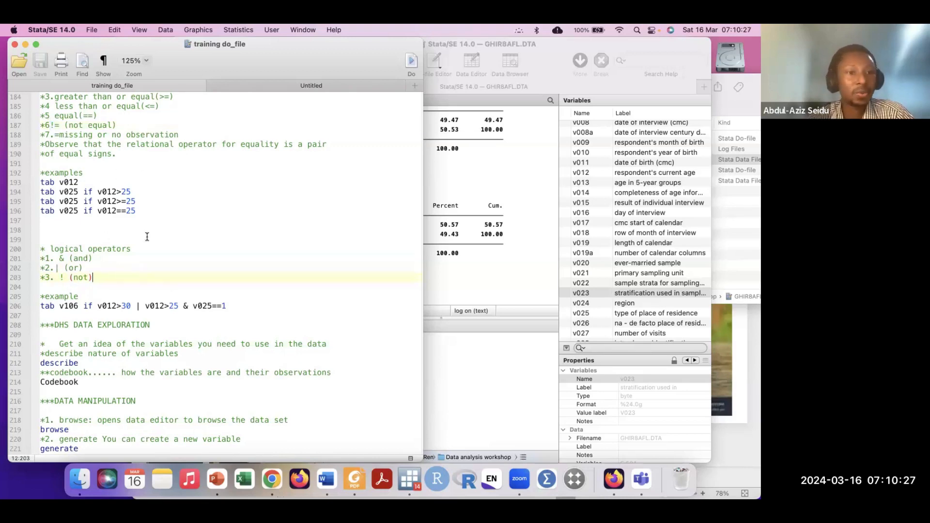
# Copy the do-file's logical operators example, tab v106 if v012>30 | v012>25 & v025==1, into the command window and run it.
pyautogui.scroll(-1, 147, 236)
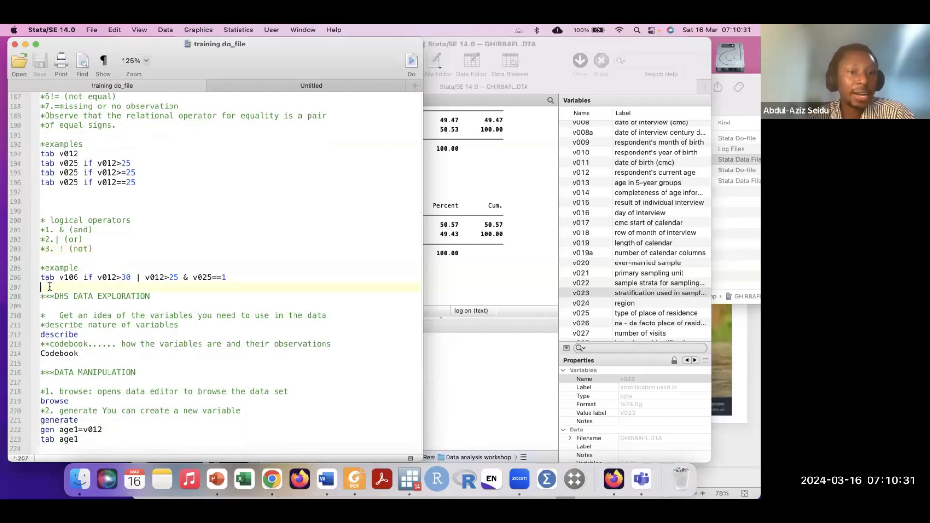
pyautogui.click(34, 280)
pyautogui.press('super+c')
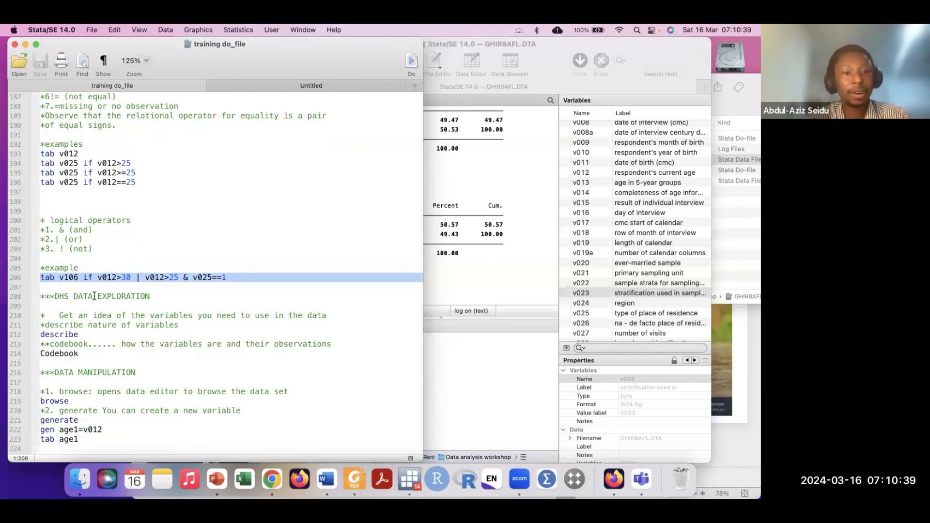
pyautogui.click(483, 362)
pyautogui.press('super+v')
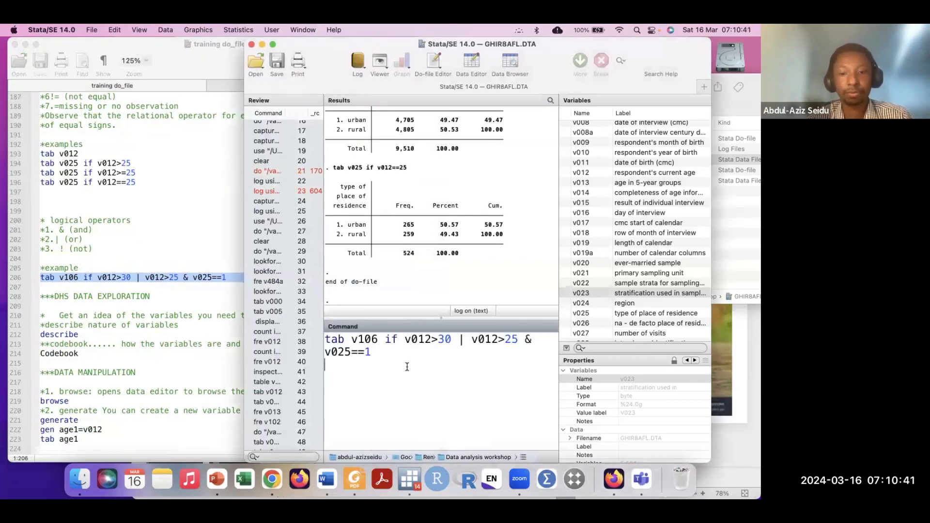
pyautogui.press('Return')
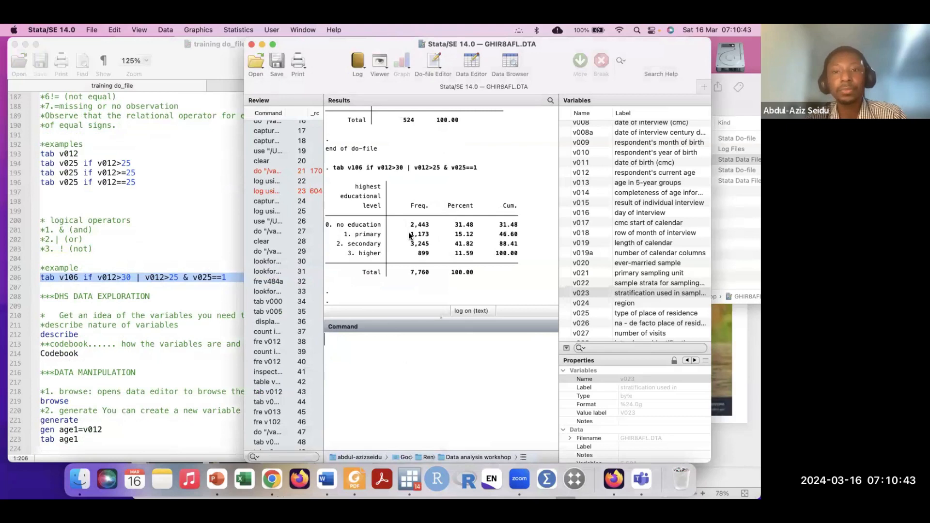
# Point out the v012>30 condition and highlight the | operator in the do-file's tab v106 example line.
pyautogui.click(119, 280)
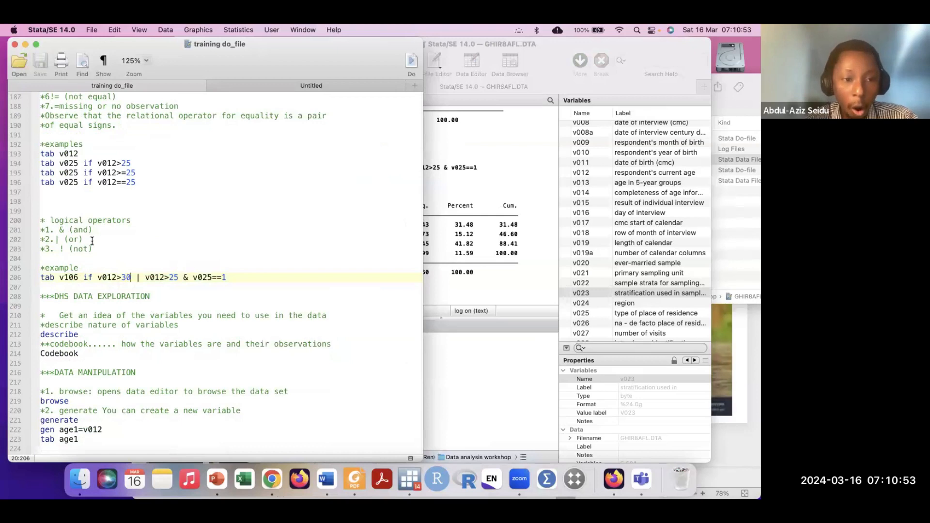
pyautogui.click(139, 279)
pyautogui.moveTo(139, 279); pyautogui.dragTo(136, 278)
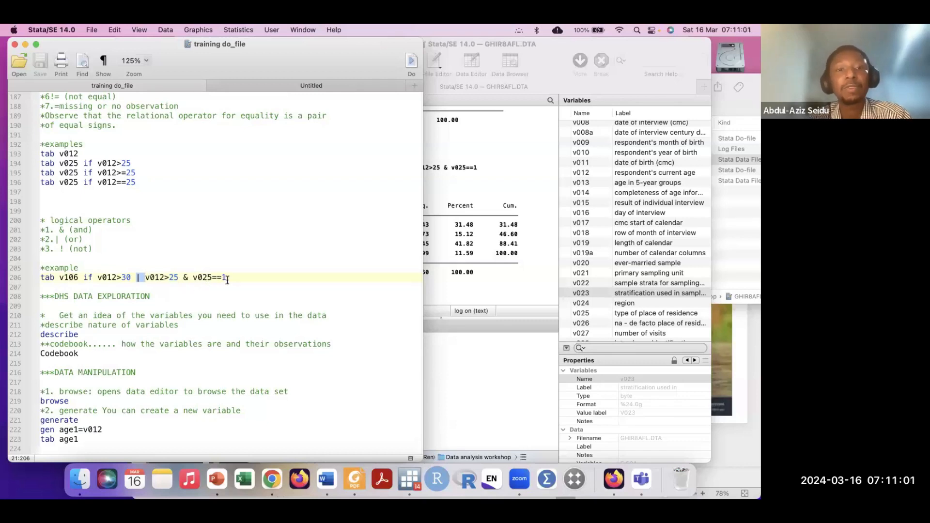
# Run fre v025 to list the frequencies and codes for type of place of residence.
pyautogui.click(467, 363)
pyautogui.write('fre v0124')
pyautogui.press('BackSpace')
pyautogui.press('BackSpace')
pyautogui.press('BackSpace')
pyautogui.write('25')
pyautogui.press('Return')
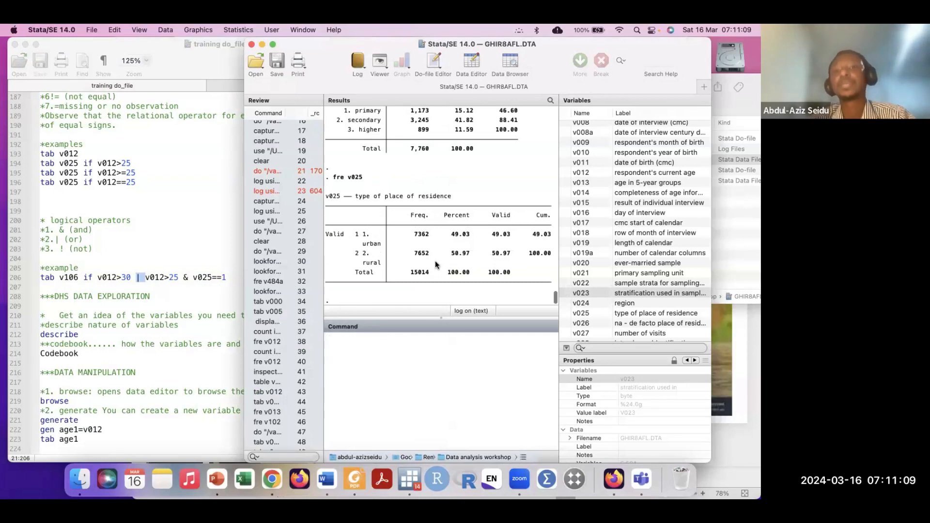
# Highlight the do-file's full tab v106 example line and compare its v025==1 condition with the v025 frequency table.
pyautogui.click(169, 242)
pyautogui.moveTo(253, 280); pyautogui.dragTo(28, 281)
pyautogui.click(472, 190)
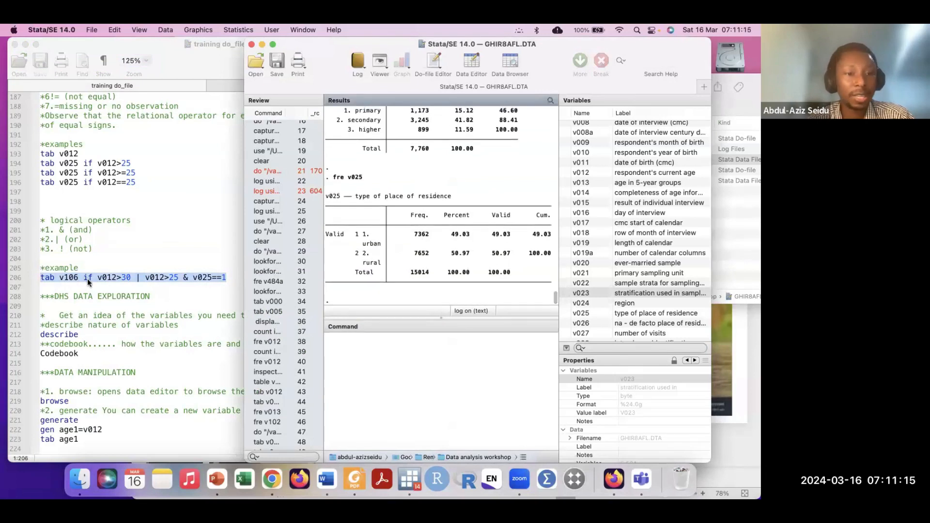
pyautogui.click(108, 283)
pyautogui.click(488, 191)
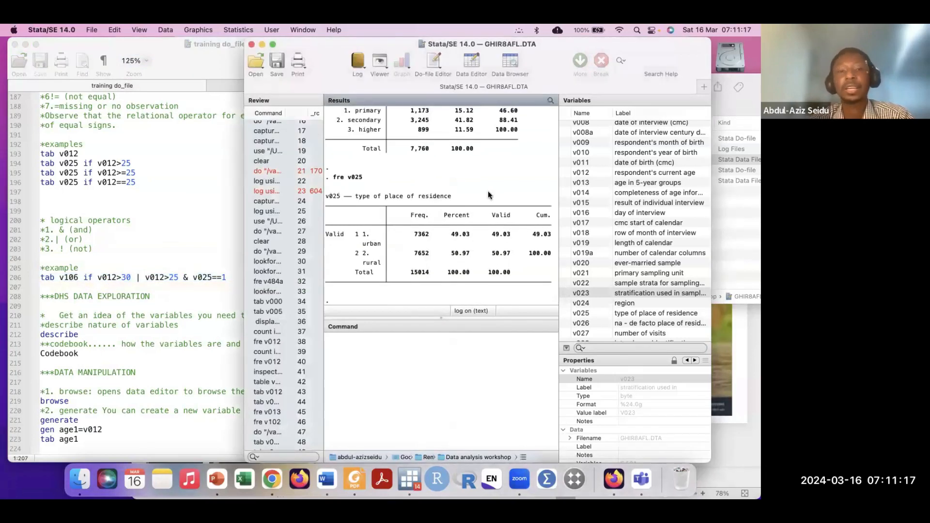
pyautogui.click(174, 276)
# Copy the describe command from the do-file's DHS data exploration section and run it with the main Stata window in full screen.
pyautogui.scroll(-1, 141, 257)
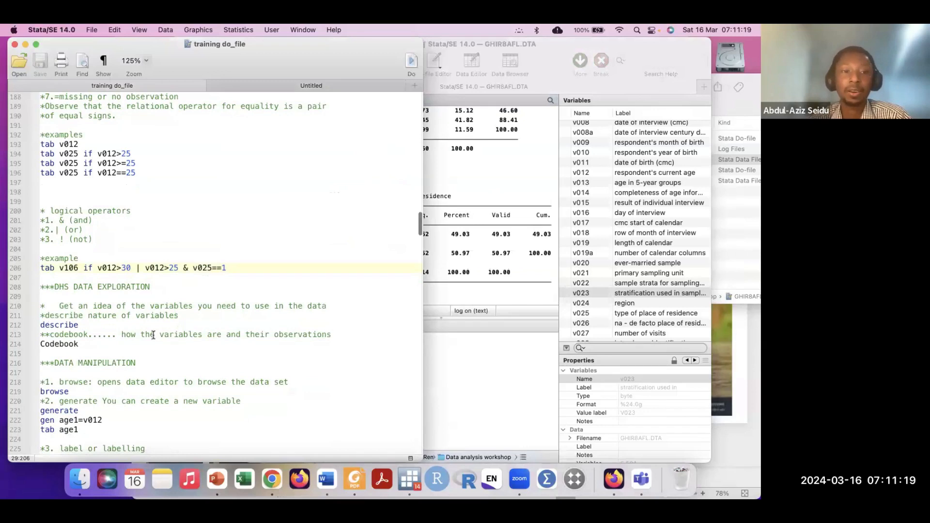
pyautogui.scroll(-4, 248, 270)
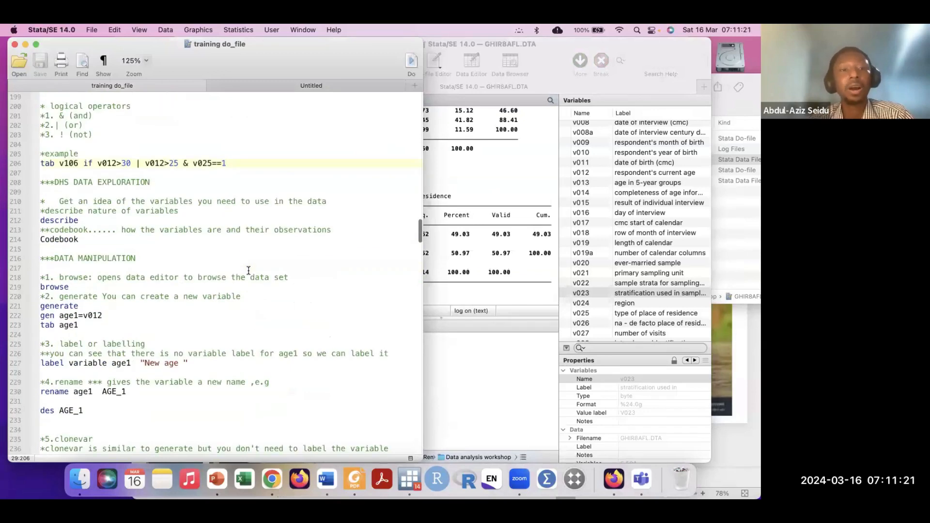
pyautogui.scroll(1, 249, 270)
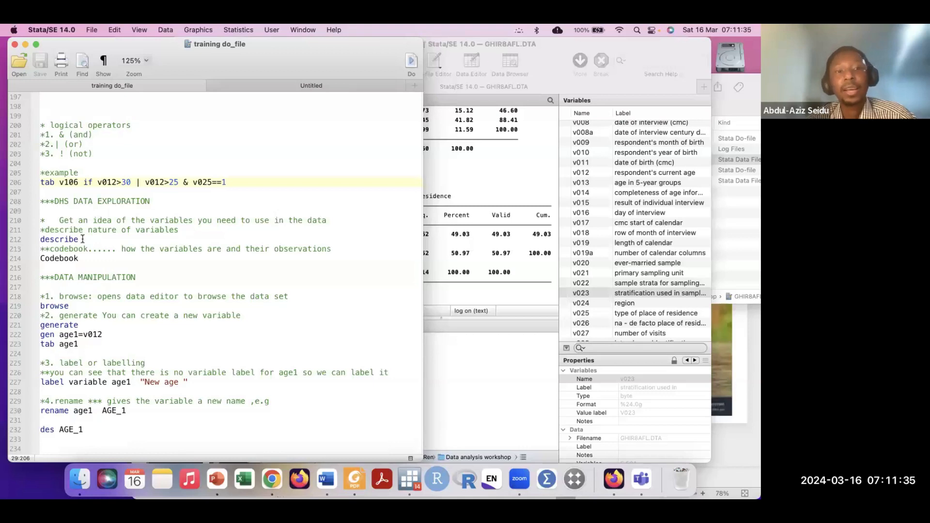
pyautogui.moveTo(83, 239); pyautogui.dragTo(31, 241)
pyautogui.press('super+c')
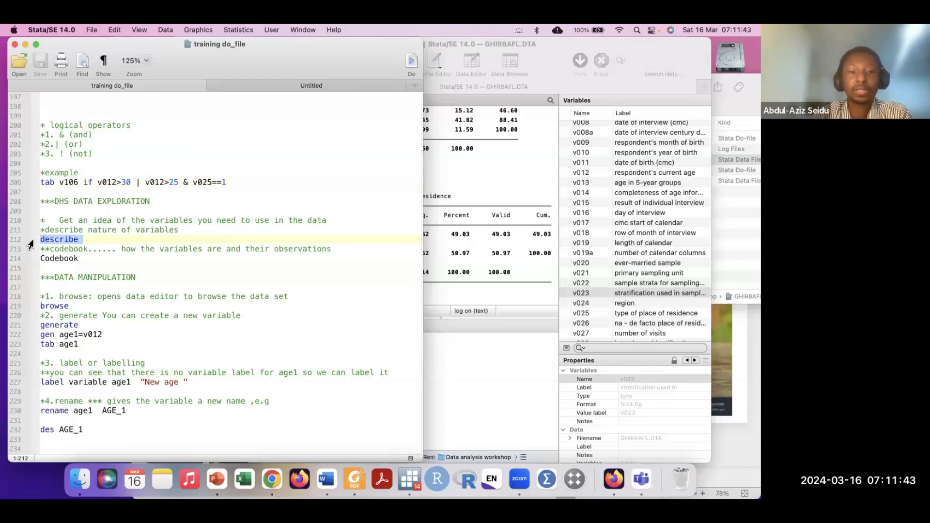
pyautogui.click(451, 356)
pyautogui.press('super+v')
pyautogui.click(273, 43)
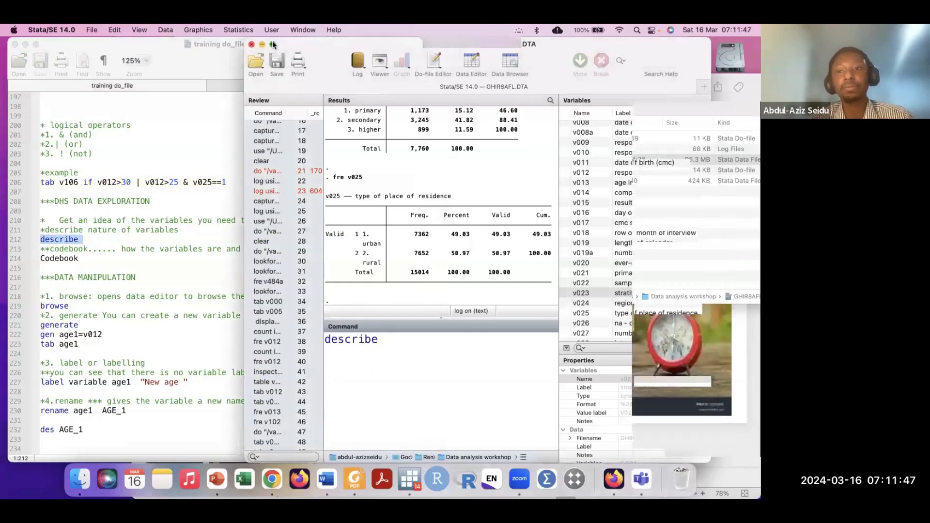
pyautogui.press('Return')
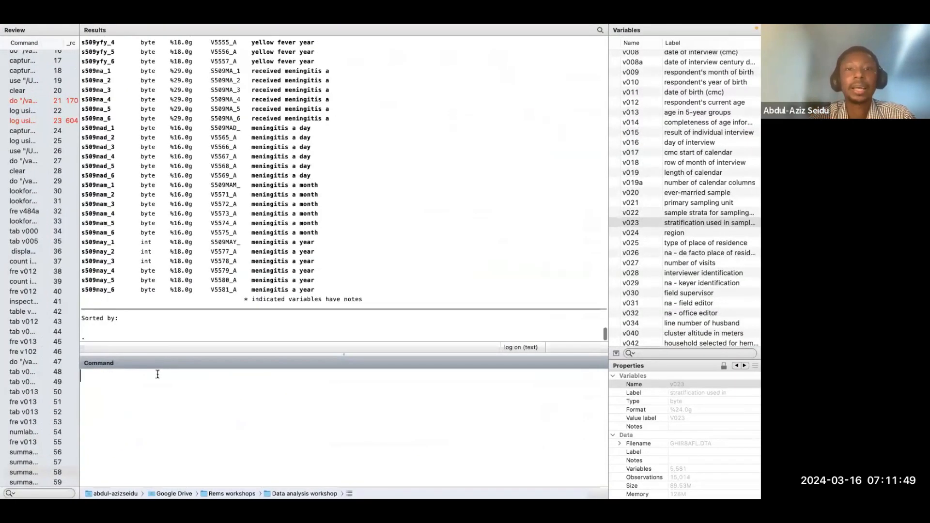
# Look through the describe output's variable names, storage types, formats and labels, and return the Stata window to its normal size.
pyautogui.scroll(15, 253, 189)
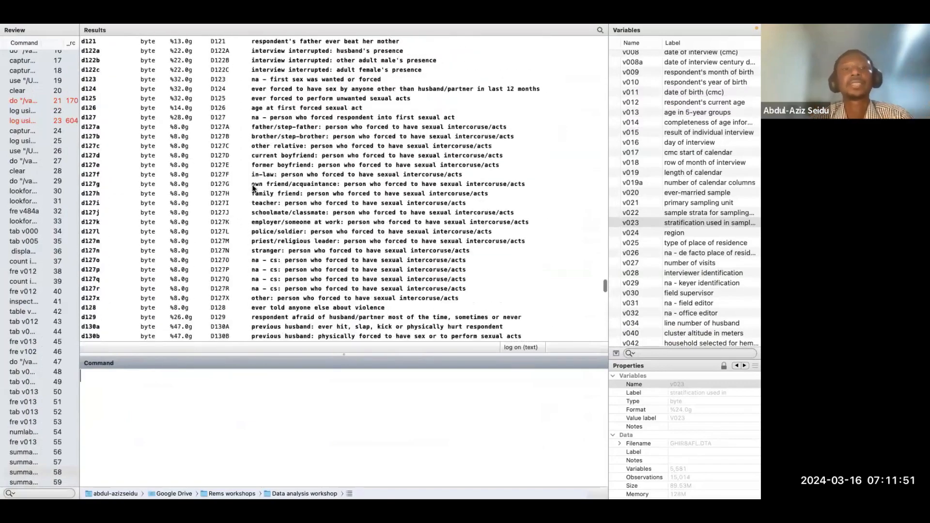
pyautogui.scroll(20, 252, 189)
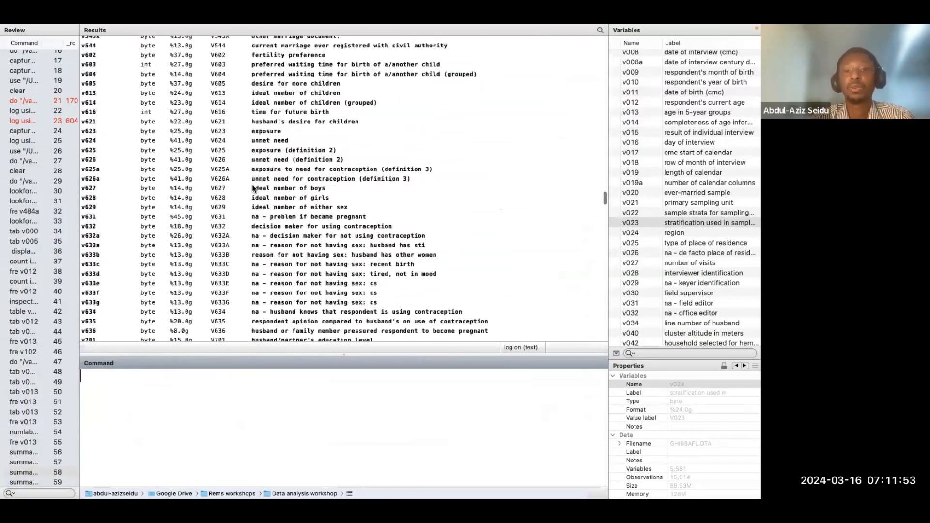
pyautogui.hscroll(1, 252, 188)
pyautogui.scroll(20, 253, 189)
pyautogui.hscroll(-1, 252, 188)
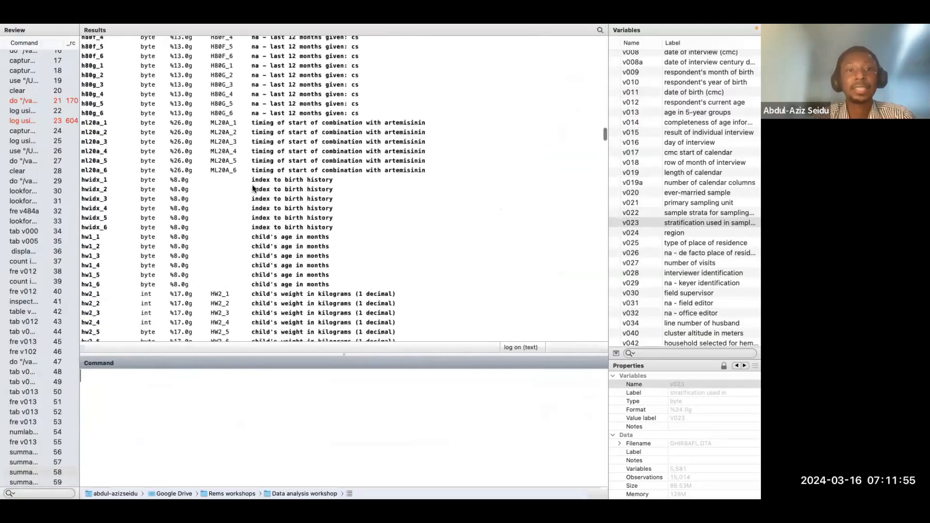
pyautogui.scroll(20, 253, 189)
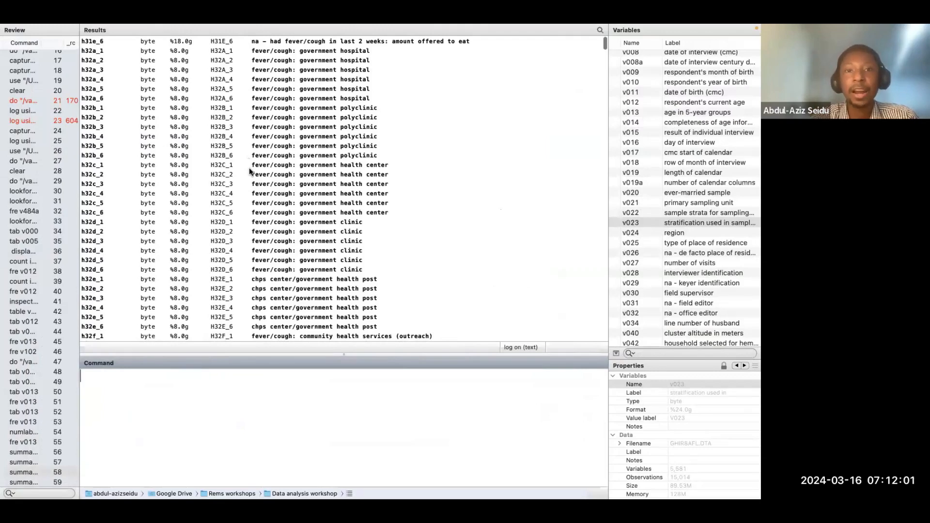
pyautogui.scroll(-1, 249, 168)
pyautogui.scroll(1, 249, 168)
pyautogui.scroll(-15, 283, 205)
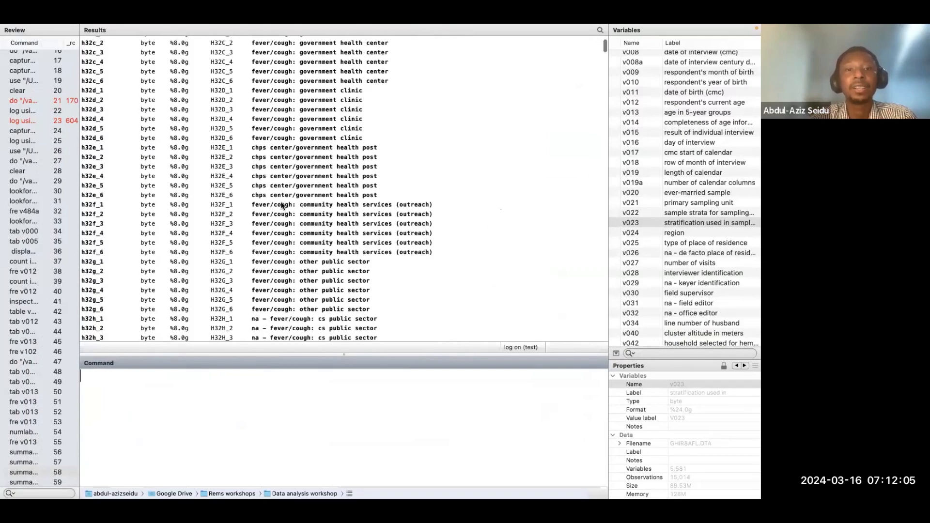
pyautogui.scroll(-15, 282, 206)
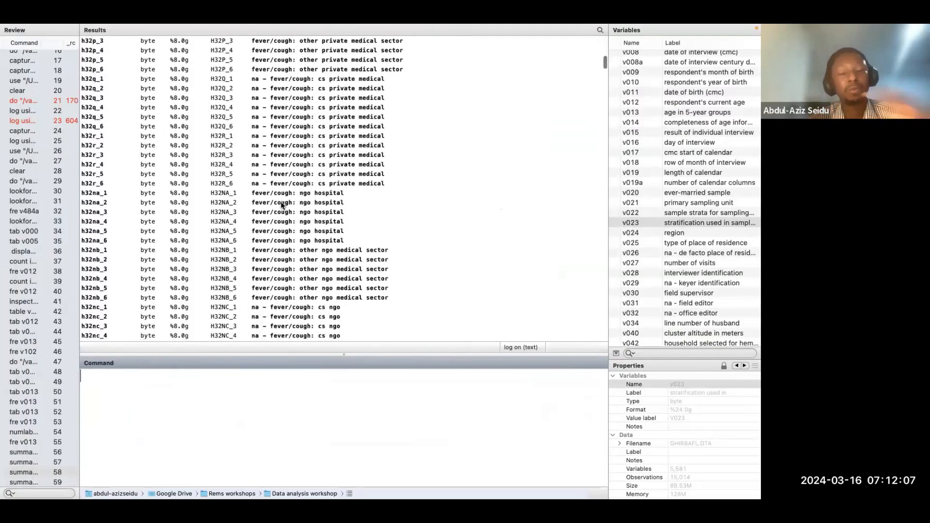
pyautogui.scroll(-15, 282, 206)
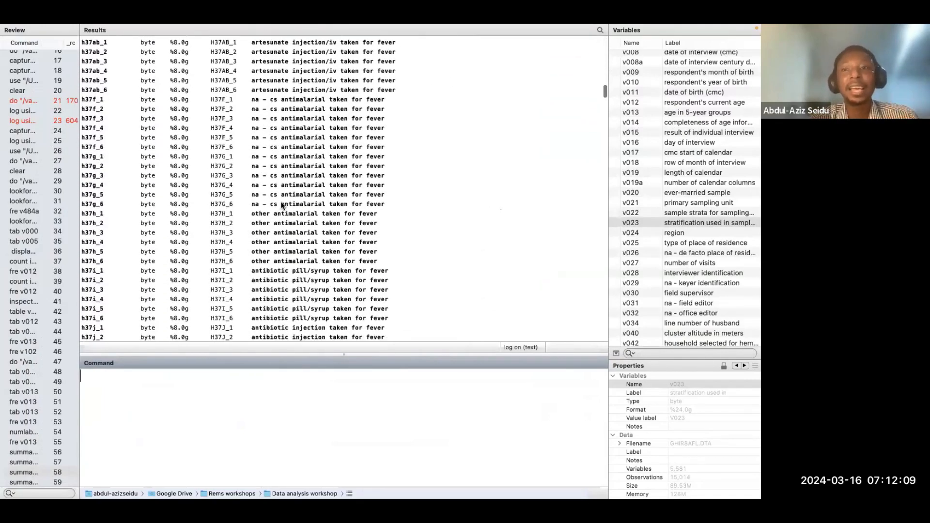
pyautogui.scroll(-20, 299, 273)
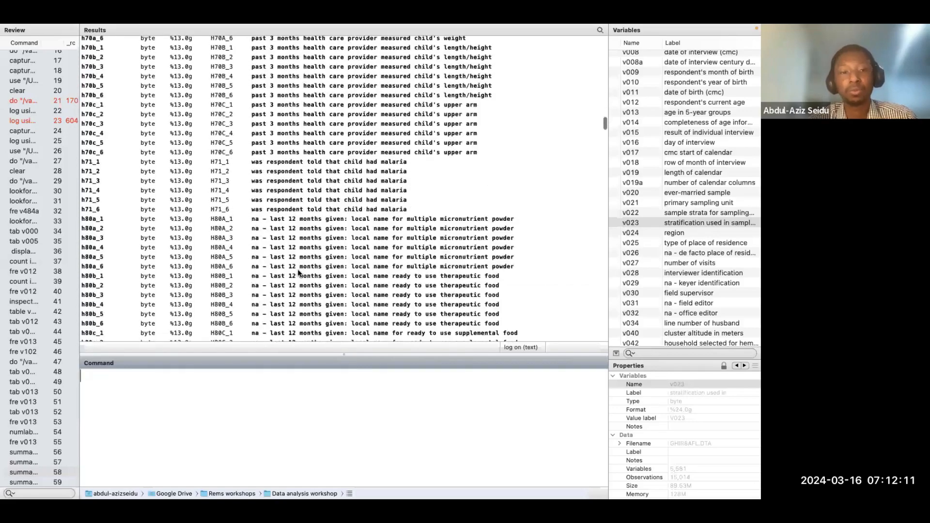
pyautogui.scroll(-20, 298, 269)
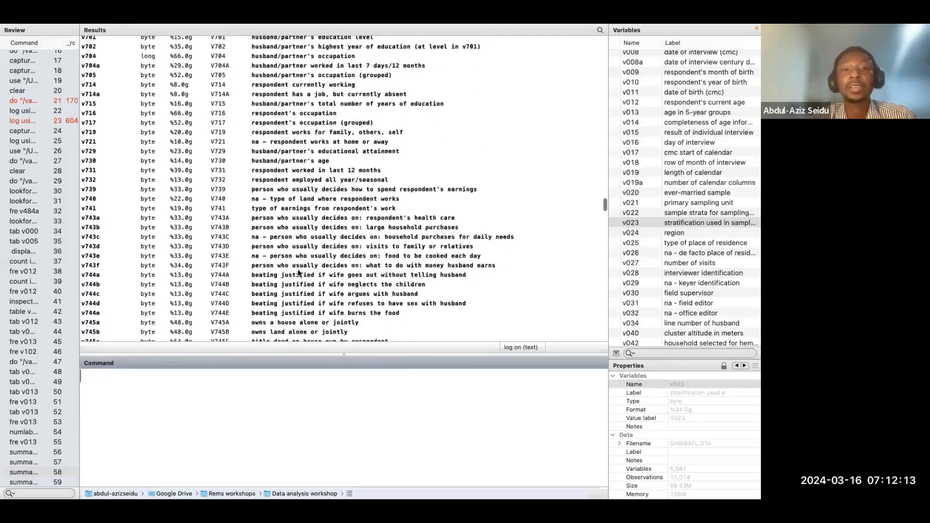
pyautogui.moveTo(36, 25)
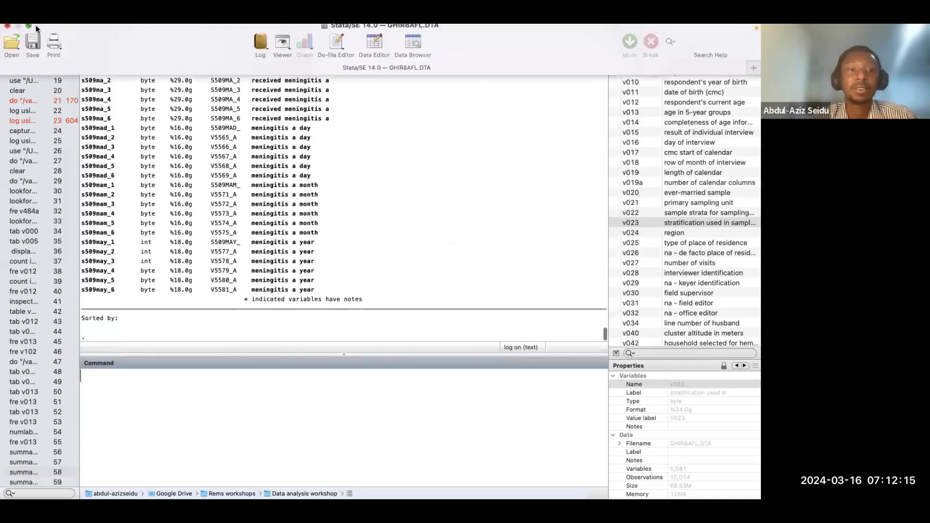
pyautogui.click(27, 43)
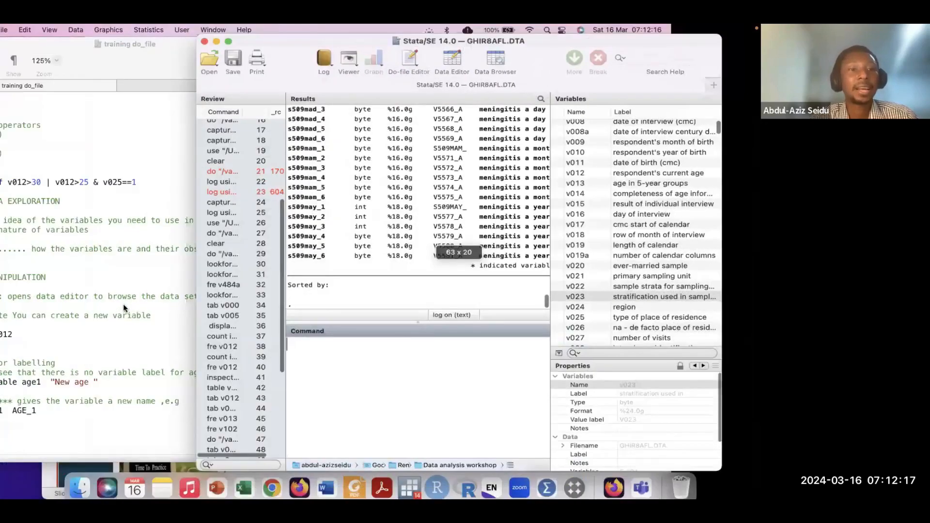
# Try to run the do-file's Codebook command, copied exactly as written with a capital C.
pyautogui.click(88, 259)
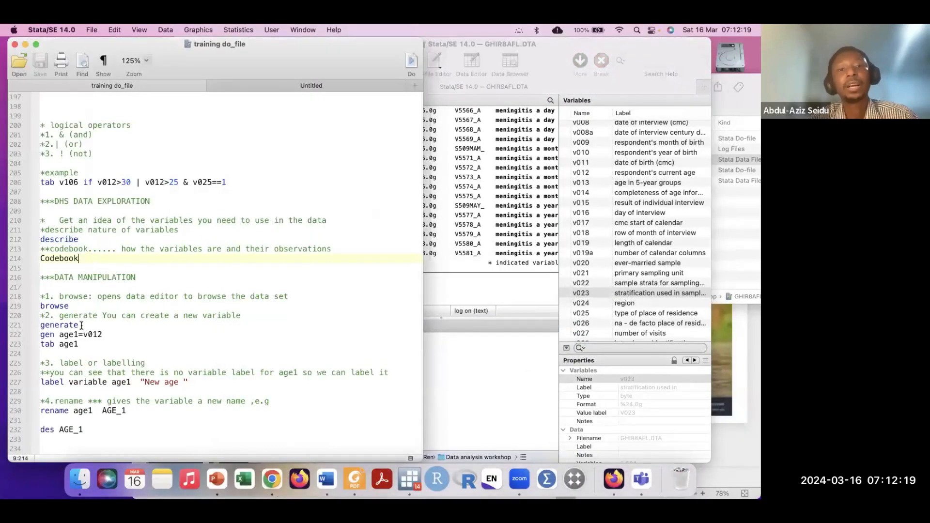
pyautogui.moveTo(79, 259); pyautogui.dragTo(36, 264)
pyautogui.press('super+c')
pyautogui.click(474, 345)
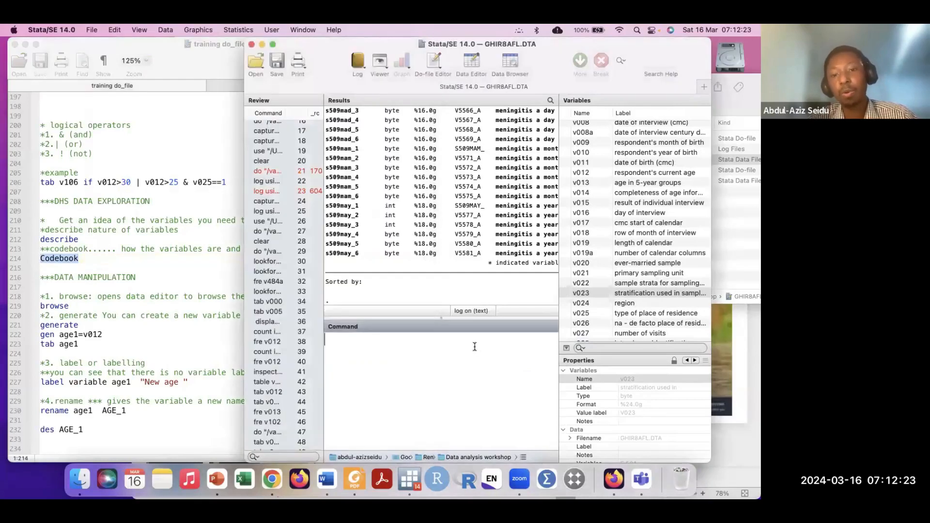
pyautogui.press('super+v')
pyautogui.press('Return')
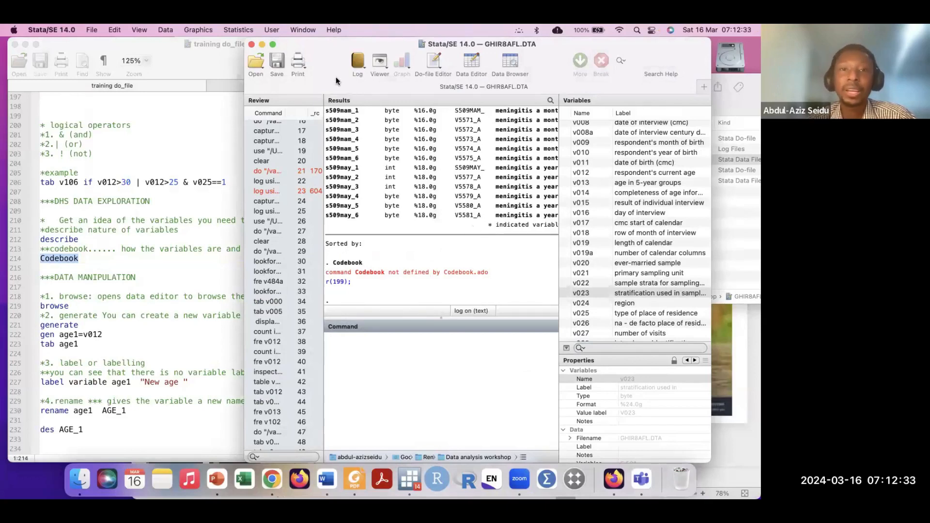
# Shift the main Stata window a little to the left and the do-file window a little to the right, leaving the cursor after Codebook.
pyautogui.moveTo(337, 79); pyautogui.dragTo(292, 73)
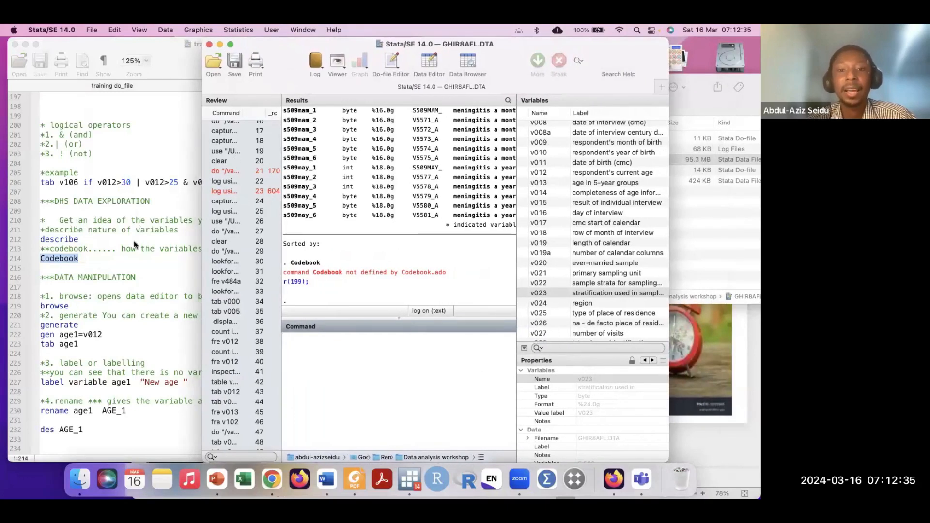
pyautogui.click(87, 261)
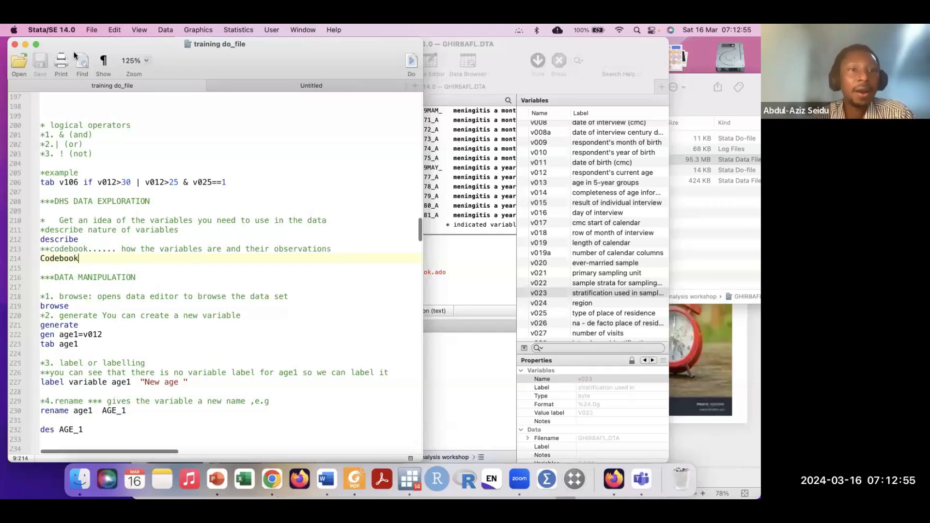
pyautogui.moveTo(71, 40); pyautogui.dragTo(117, 41)
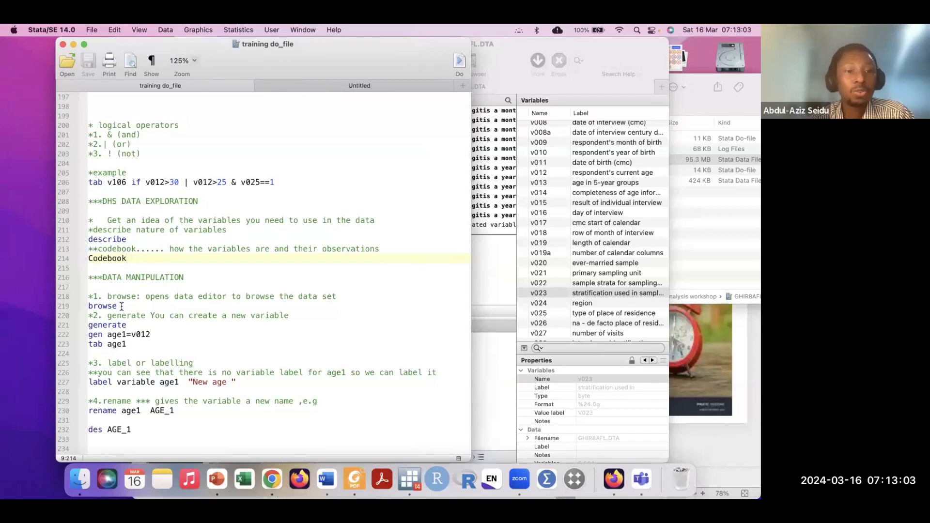
# Run the browse command from the do-file's data manipulation section, shifting the do-file window slightly left, and close the resulting Data Editor.
pyautogui.scroll(-2, 123, 313)
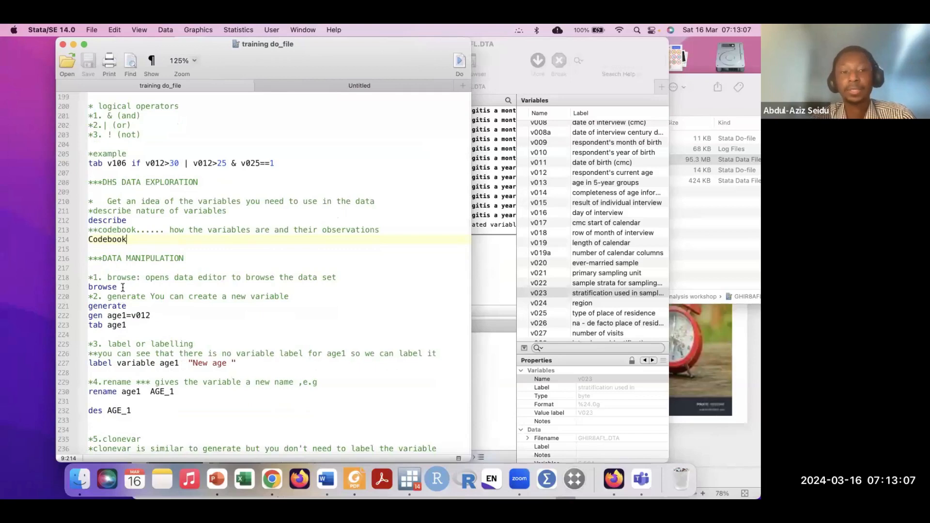
pyautogui.moveTo(123, 287); pyautogui.dragTo(88, 288)
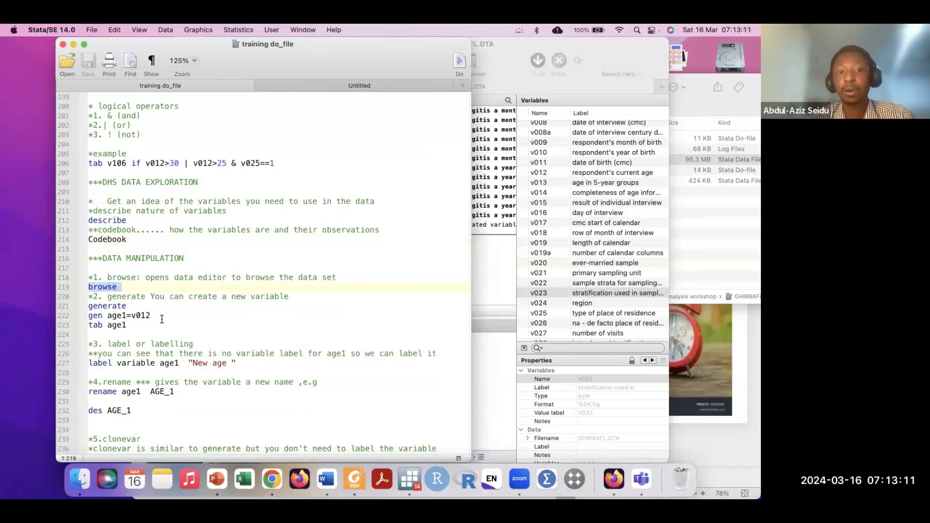
pyautogui.moveTo(142, 42); pyautogui.dragTo(129, 43)
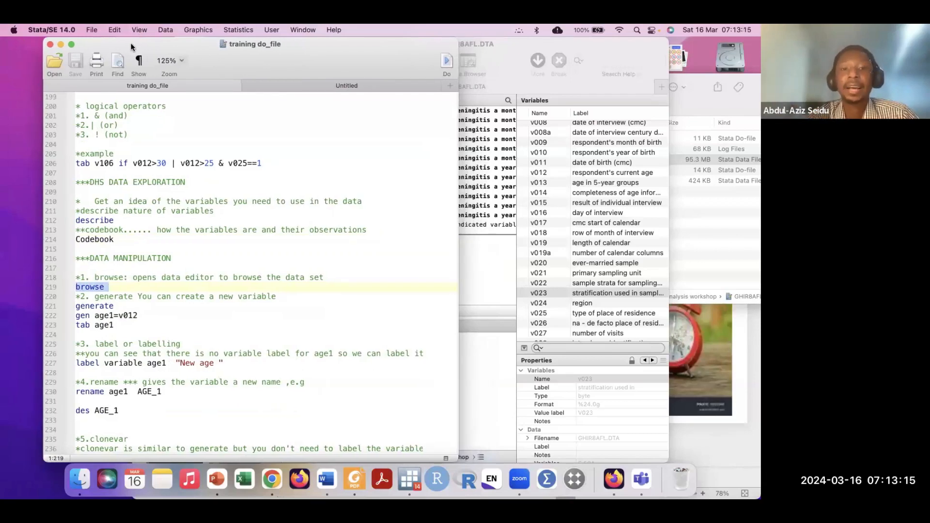
pyautogui.click(510, 316)
pyautogui.press('super+v')
pyautogui.press('Return')
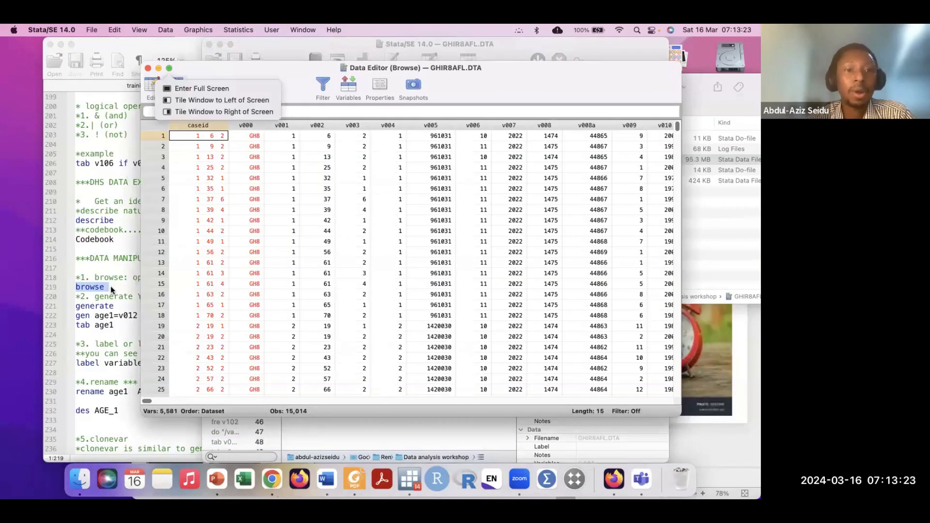
pyautogui.click(148, 68)
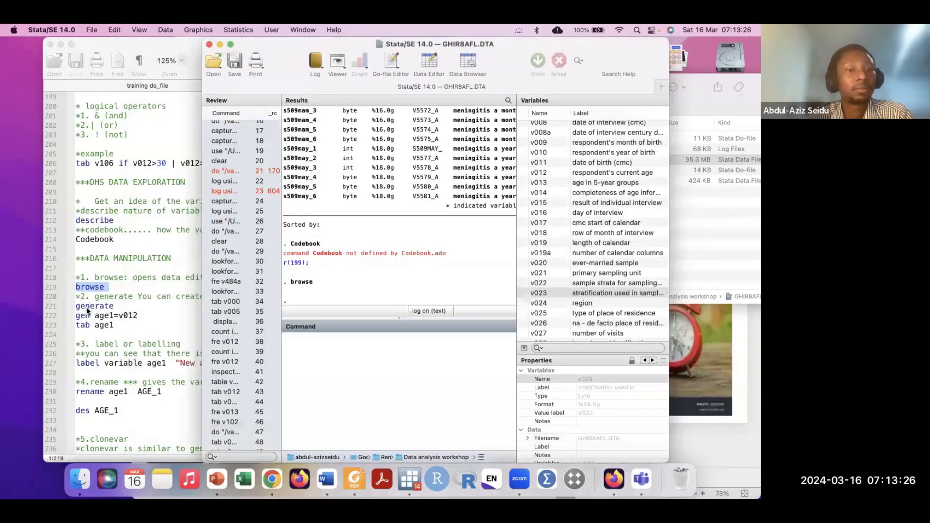
# Copy the browse command from the do-file again, shift the do-file window further left, and rerun browse to reopen the Data Editor.
pyautogui.click(65, 292)
pyautogui.click(54, 291)
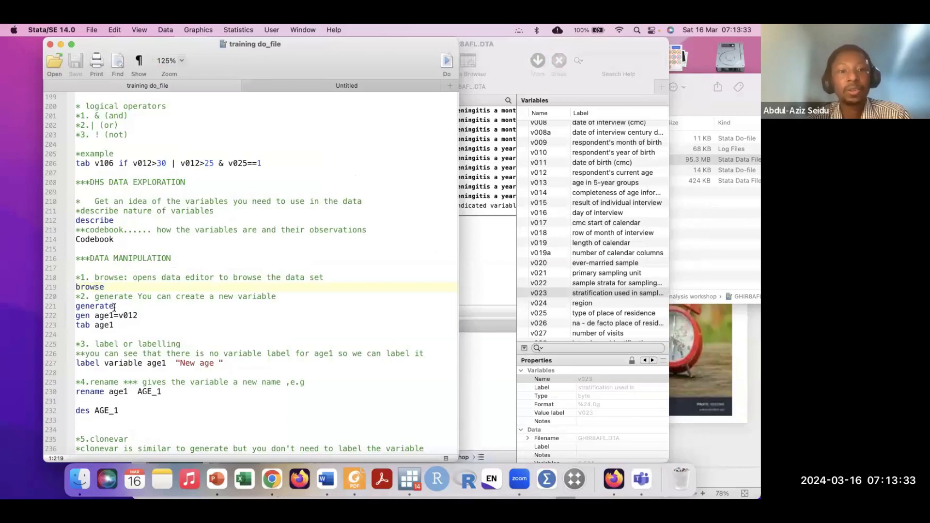
pyautogui.click(52, 289)
pyautogui.press('super+c')
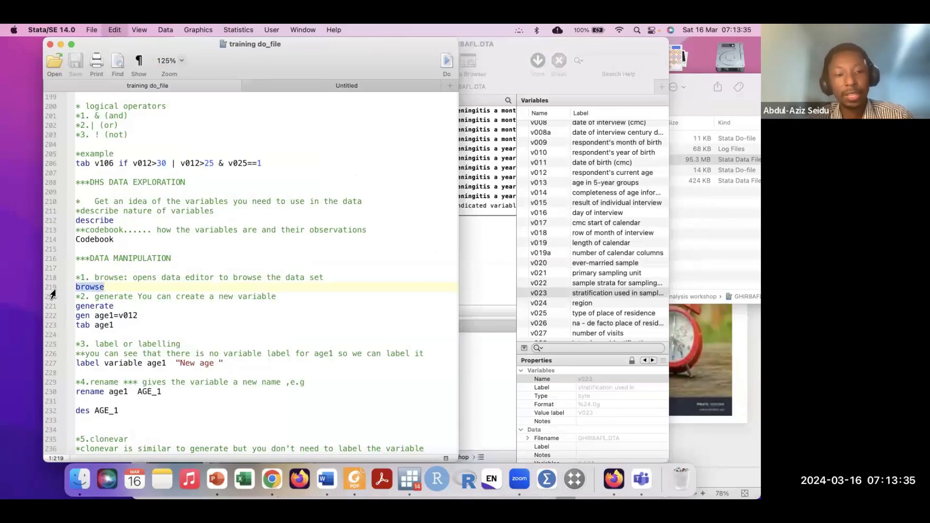
pyautogui.click(515, 371)
pyautogui.moveTo(174, 42); pyautogui.dragTo(147, 42)
pyautogui.click(490, 379)
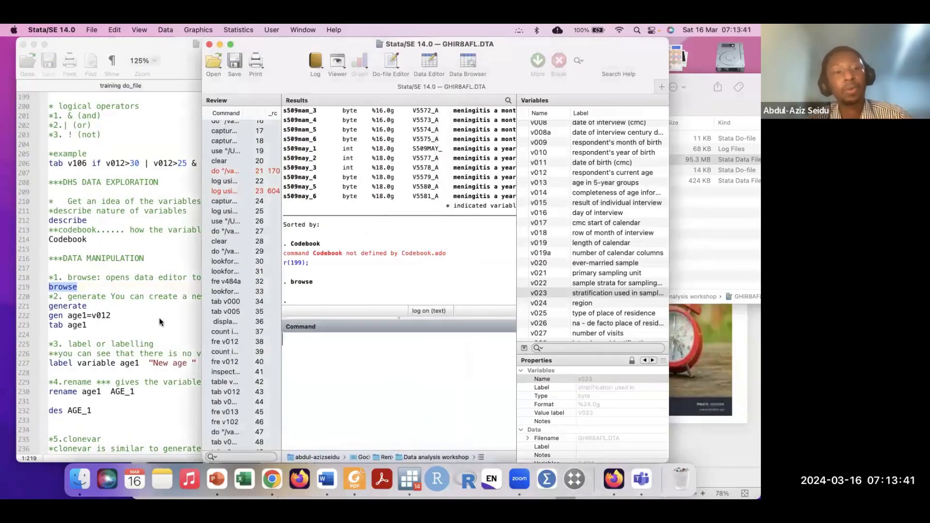
pyautogui.click(86, 287)
pyautogui.click(482, 386)
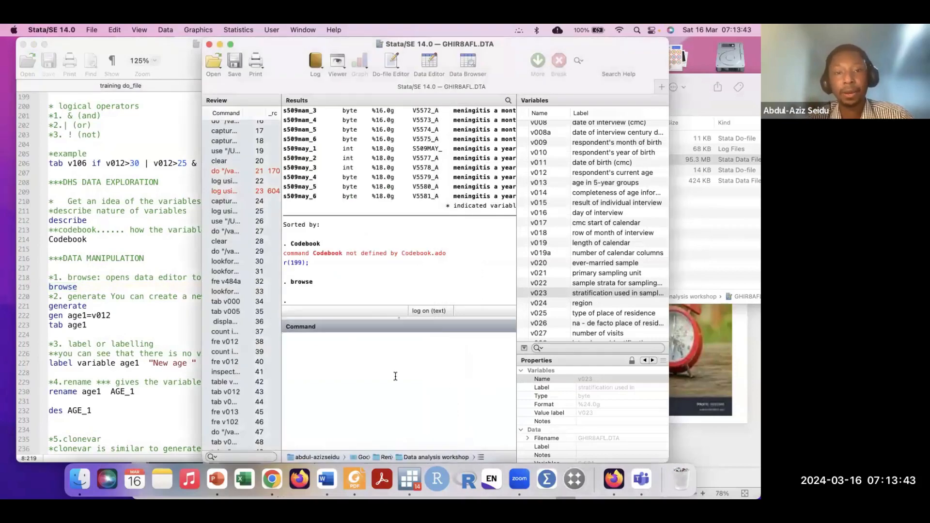
pyautogui.press('super+v')
pyautogui.press('Return')
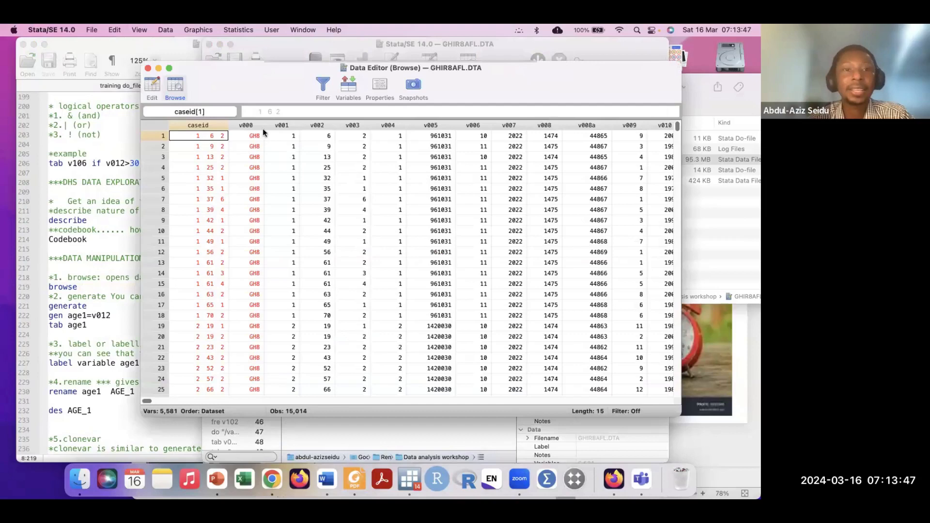
# Look across the dataset's variables from caseid to v024 and down through several hundred observations in the Data Editor.
pyautogui.hscroll(10, 342, 196)
pyautogui.hscroll(-10, 342, 196)
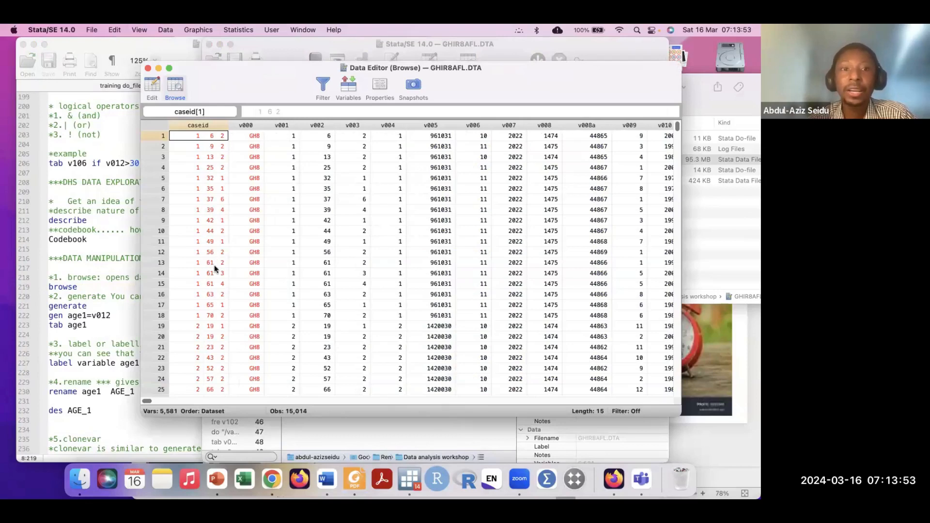
pyautogui.hscroll(2, 388, 219)
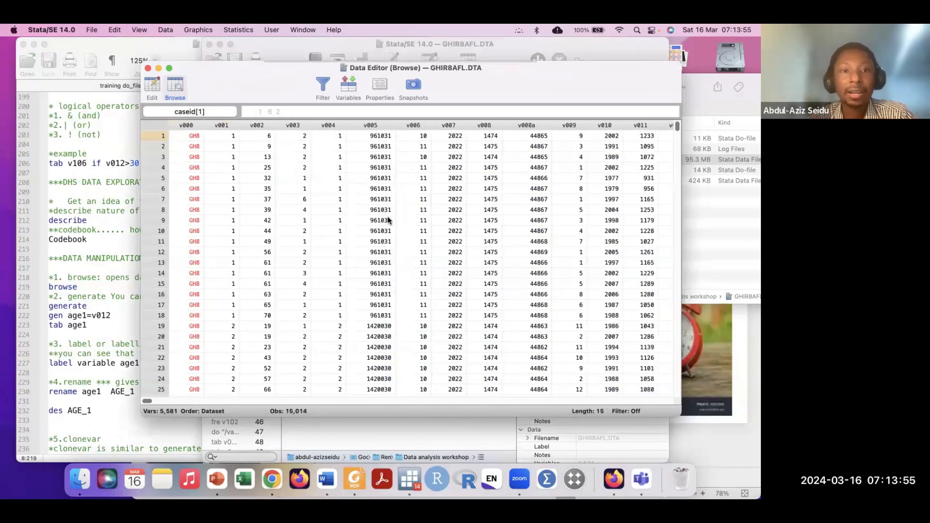
pyautogui.hscroll(8, 388, 220)
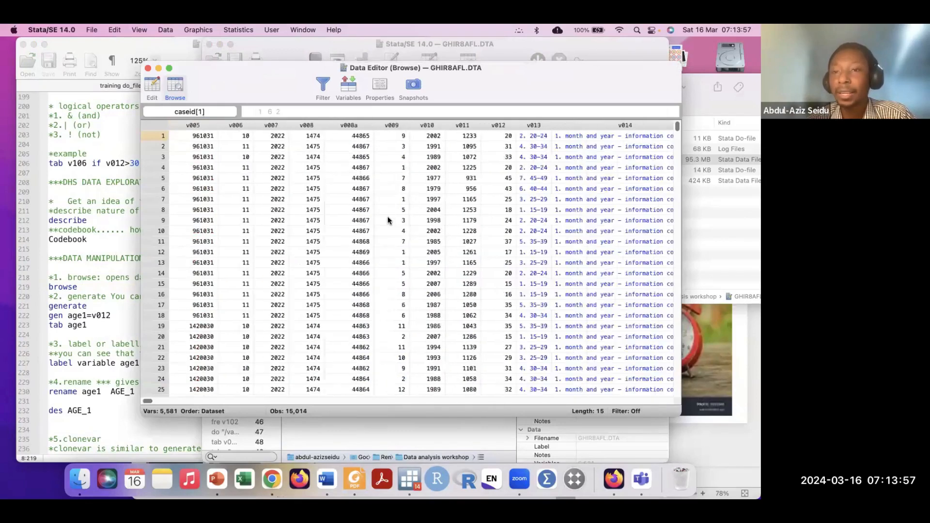
pyautogui.hscroll(6, 387, 220)
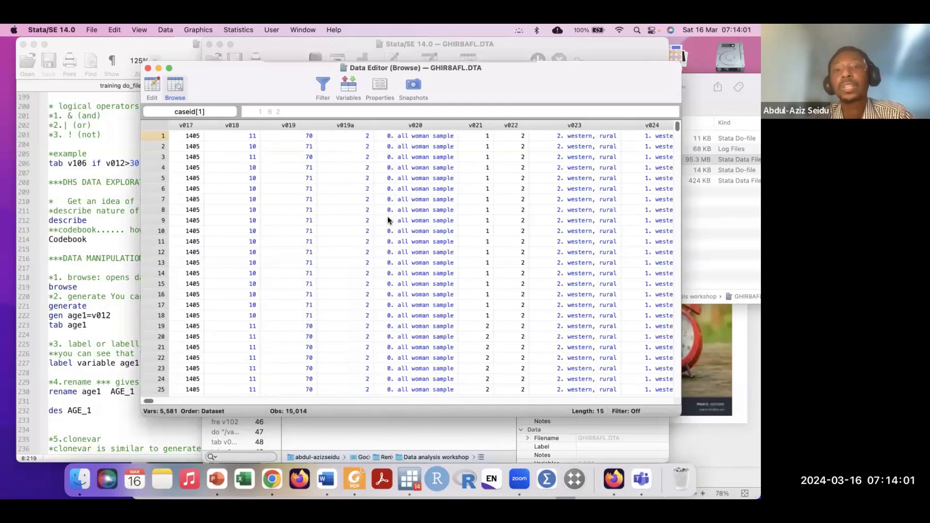
pyautogui.hscroll(-15, 388, 220)
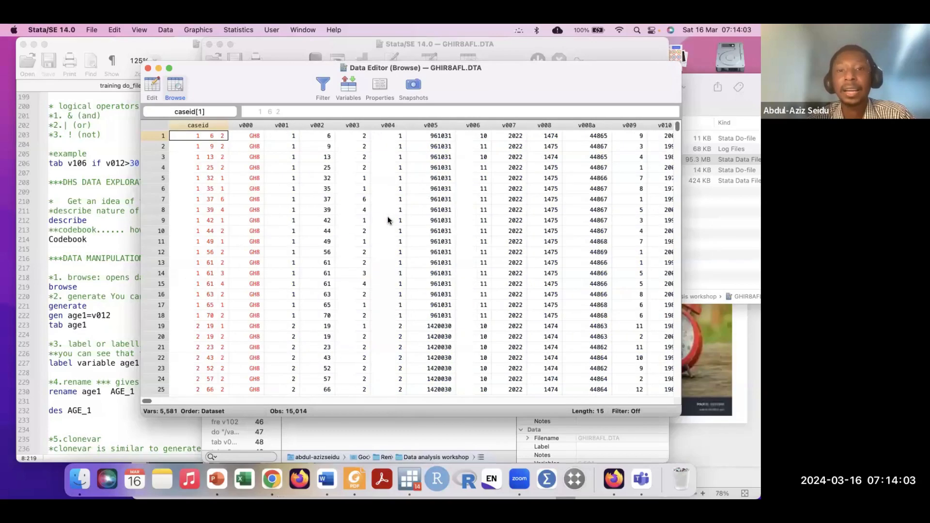
pyautogui.scroll(-20, 388, 220)
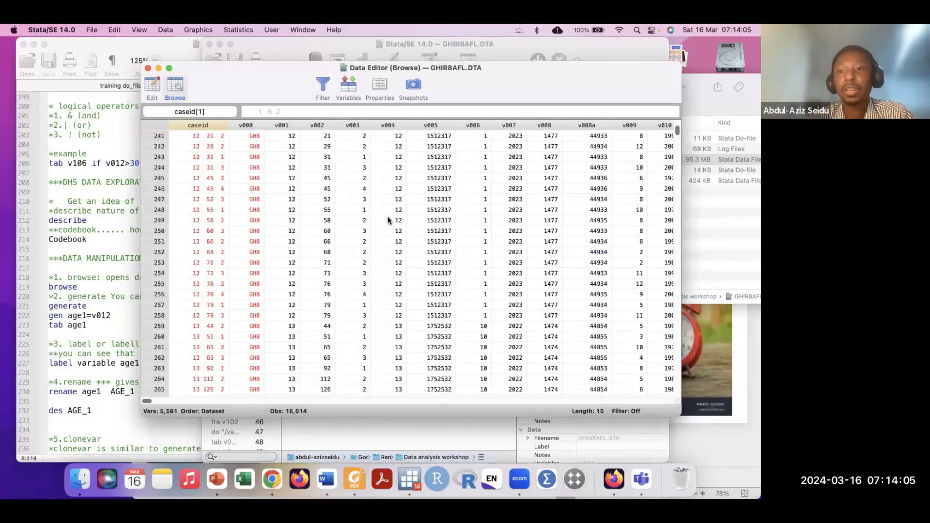
pyautogui.hscroll(15, 388, 220)
pyautogui.hscroll(-15, 387, 220)
pyautogui.scroll(-10, 388, 220)
pyautogui.scroll(2, 388, 220)
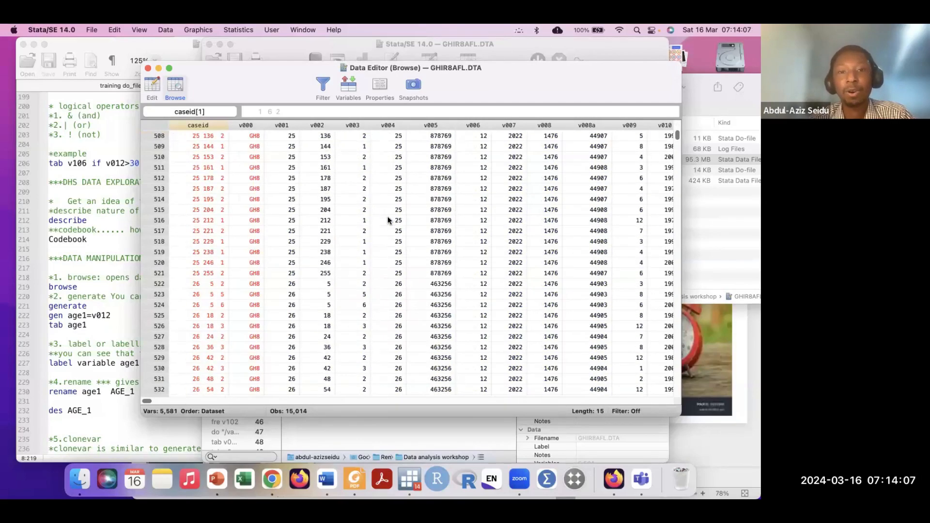
pyautogui.scroll(15, 296, 214)
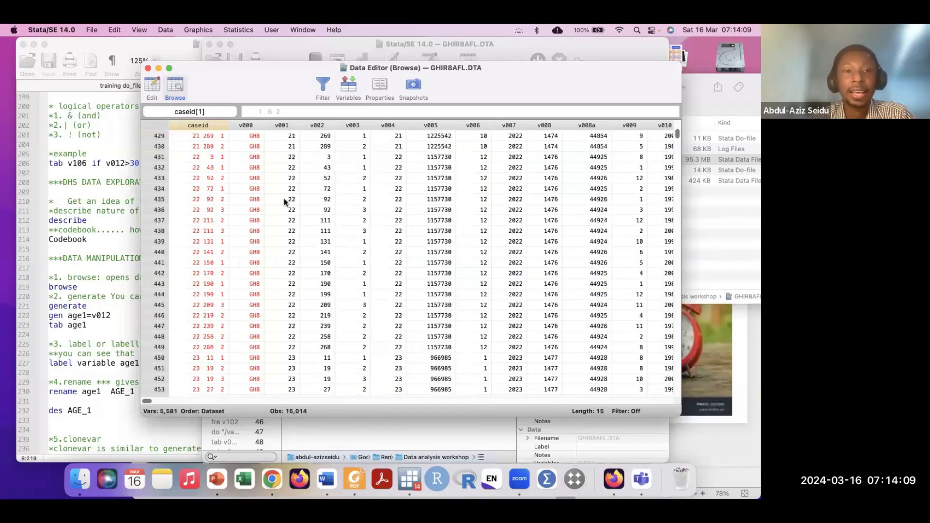
# Select the whole v000 column and check its values down the rows, returning to the first observation.
pyautogui.click(248, 126)
pyautogui.scroll(15, 257, 187)
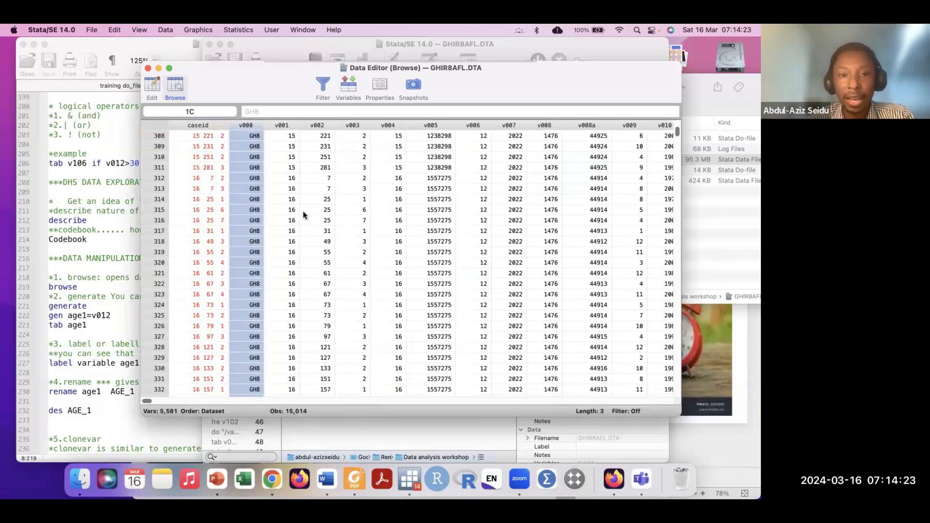
pyautogui.scroll(-15, 304, 215)
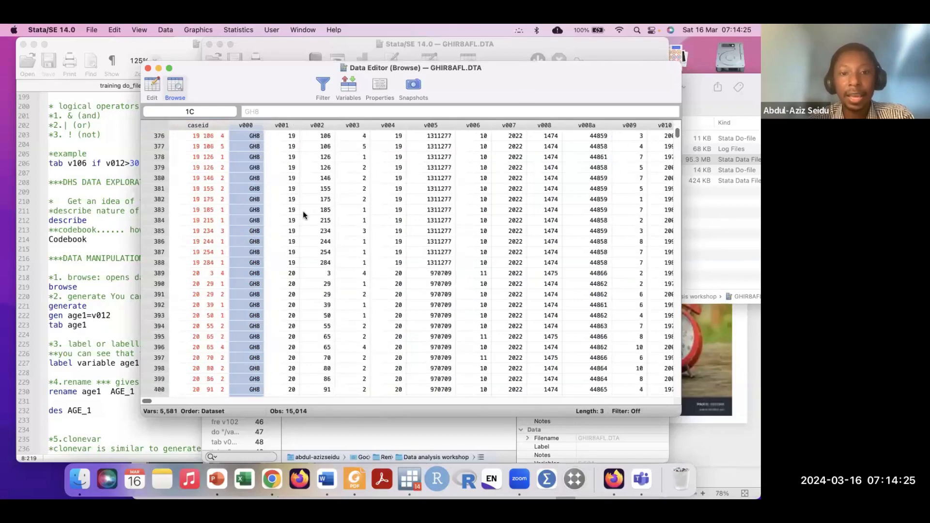
pyautogui.scroll(20, 303, 214)
pyautogui.scroll(20, 304, 215)
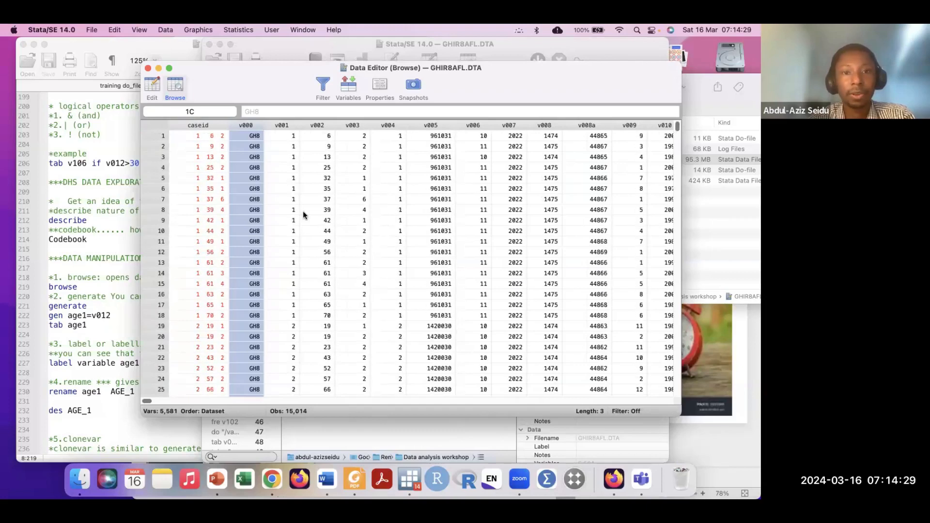
# Examine the missing values in the v027 to v044 columns, selecting the first observation's cells in v034 and v031.
pyautogui.hscroll(10, 303, 211)
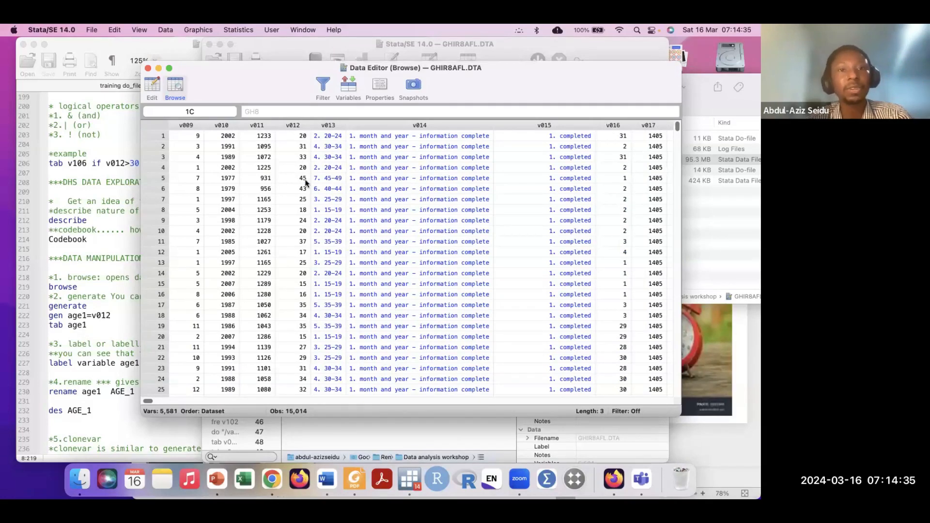
pyautogui.hscroll(10, 374, 209)
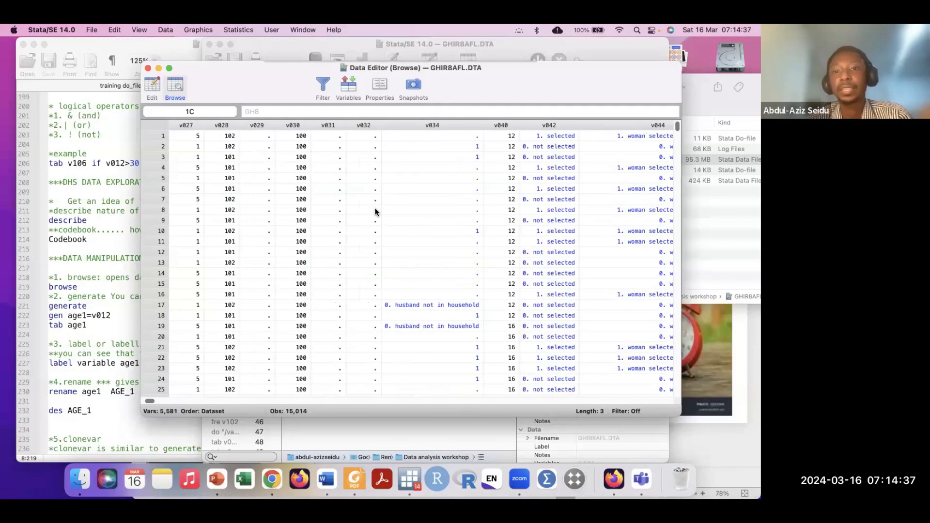
pyautogui.click(478, 140)
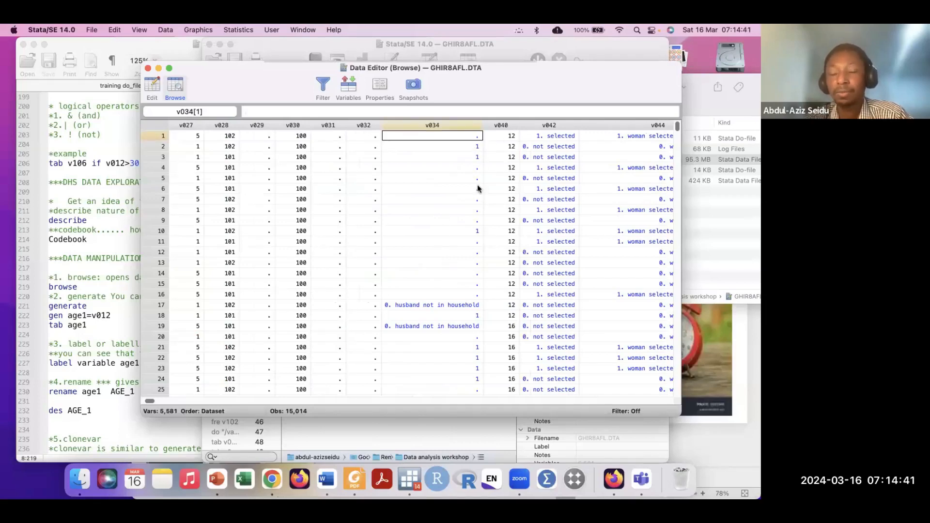
pyautogui.click(326, 137)
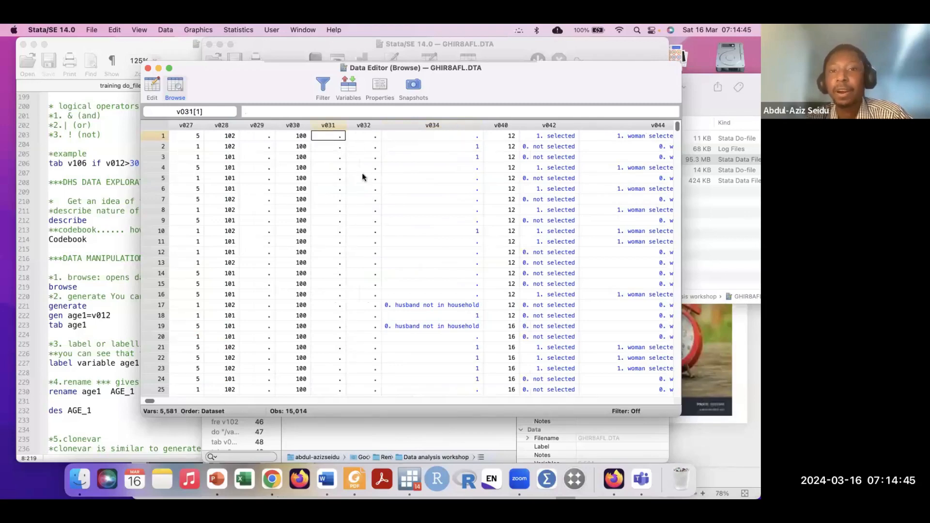
pyautogui.hscroll(1, 345, 266)
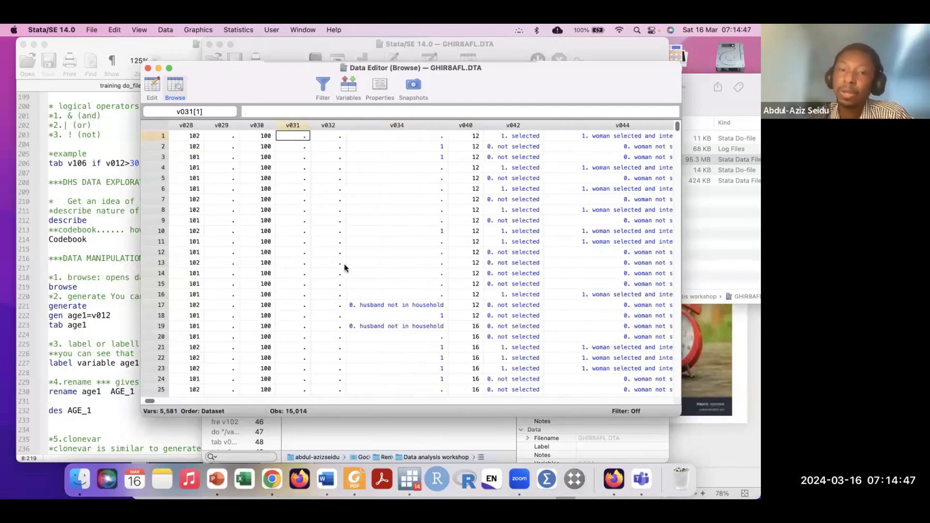
pyautogui.hscroll(1, 344, 264)
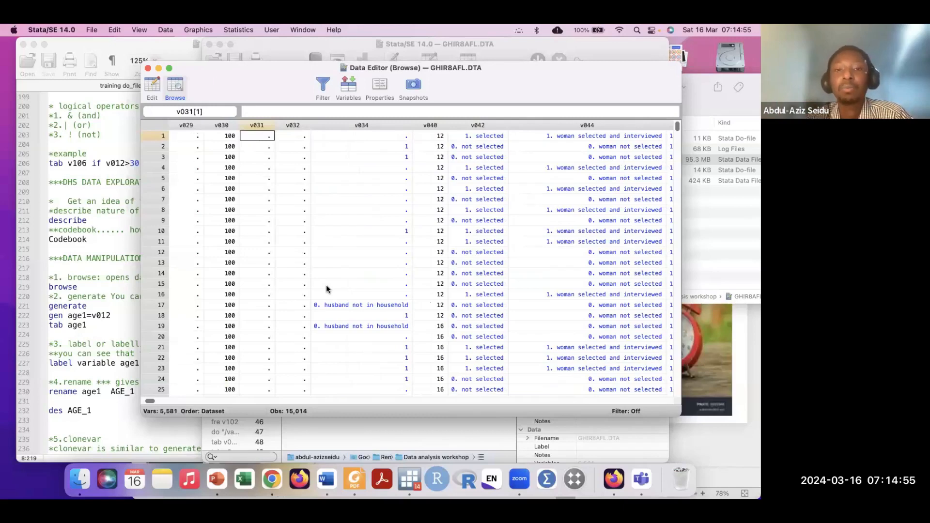
pyautogui.hscroll(1, 400, 258)
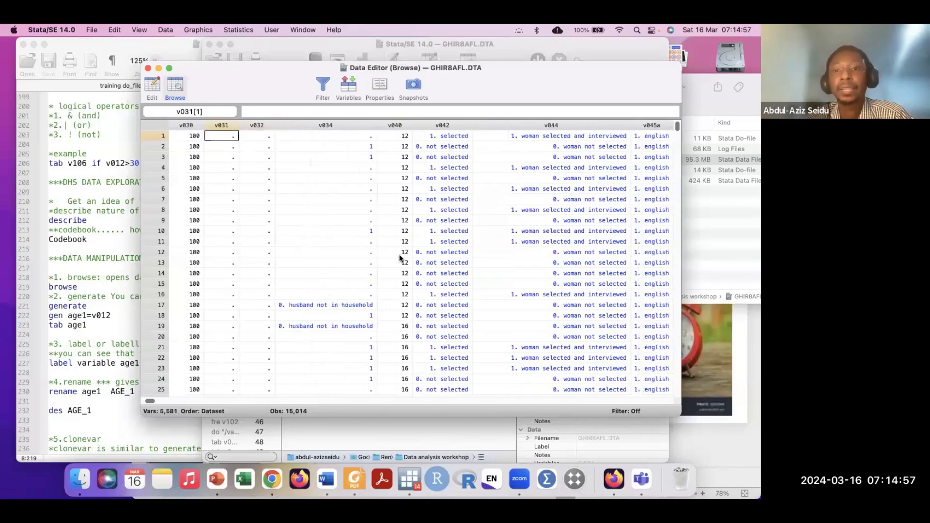
# Look through the values and labels of variables v101 to v113, and close the Data Editor.
pyautogui.hscroll(10, 400, 258)
pyautogui.hscroll(10, 399, 257)
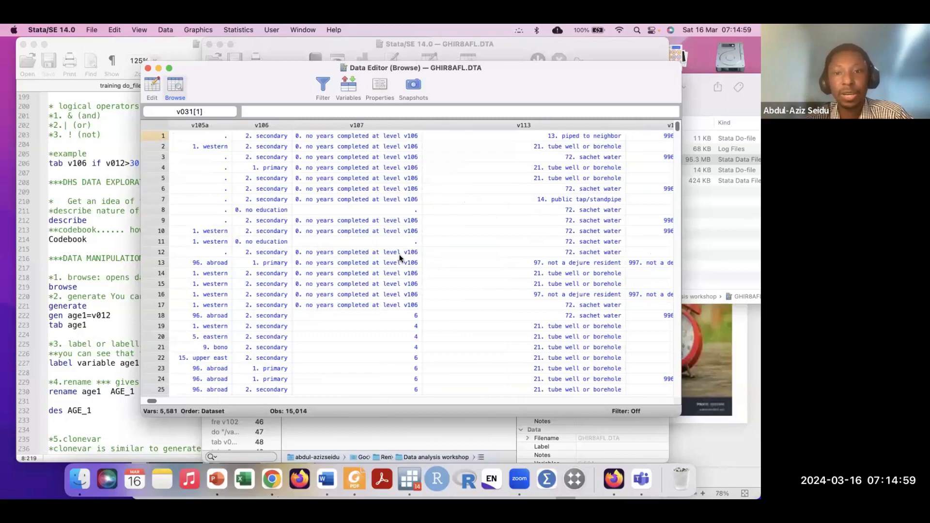
pyautogui.hscroll(-10, 399, 257)
pyautogui.hscroll(-5, 400, 258)
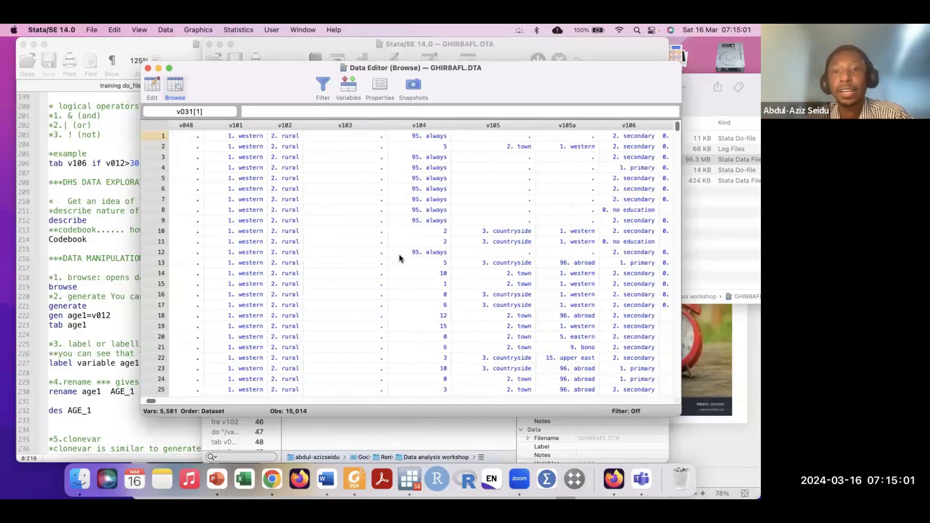
pyautogui.hscroll(3, 399, 258)
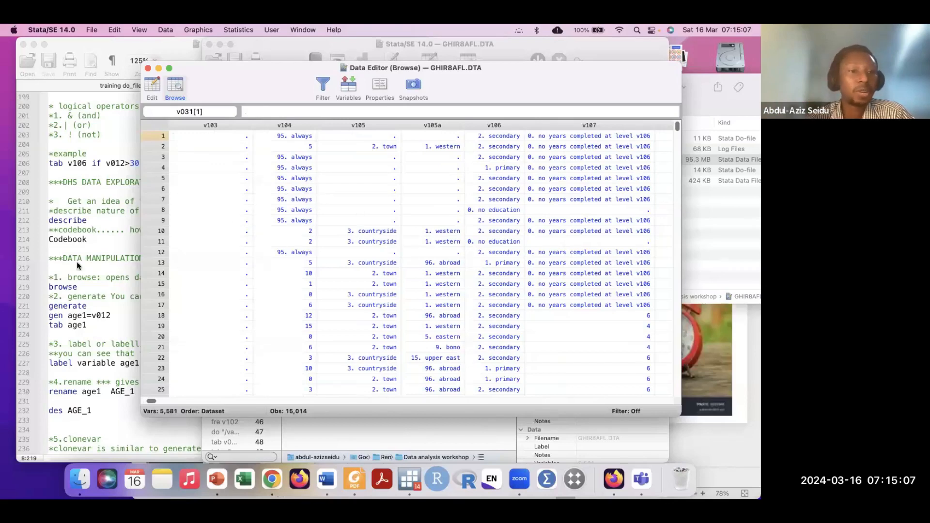
pyautogui.click(148, 68)
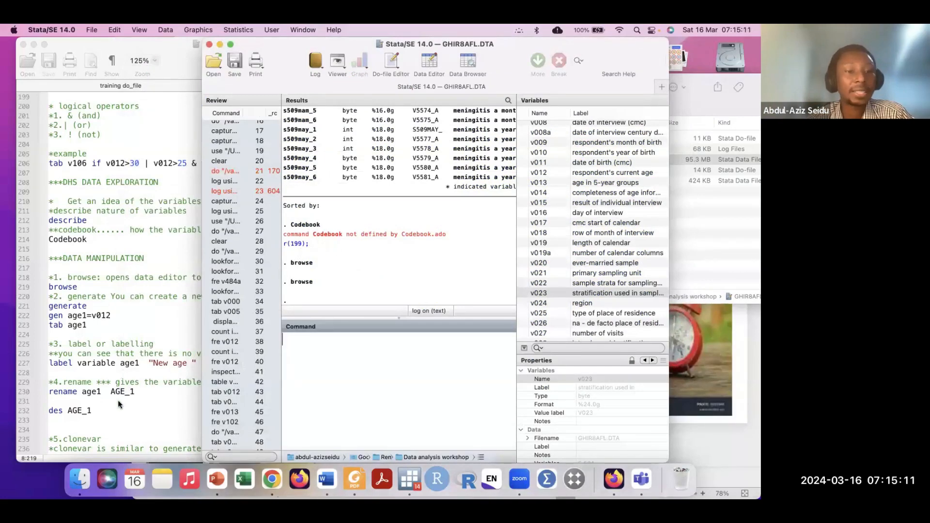
# Insert a blank line after the do-file's browse command and shift the do-file window slightly right.
pyautogui.scroll(-2, 115, 398)
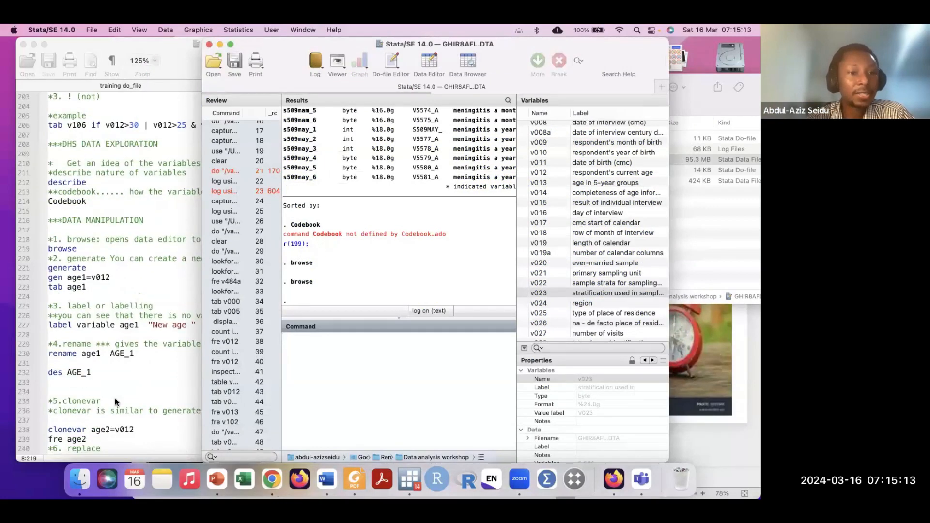
pyautogui.click(125, 288)
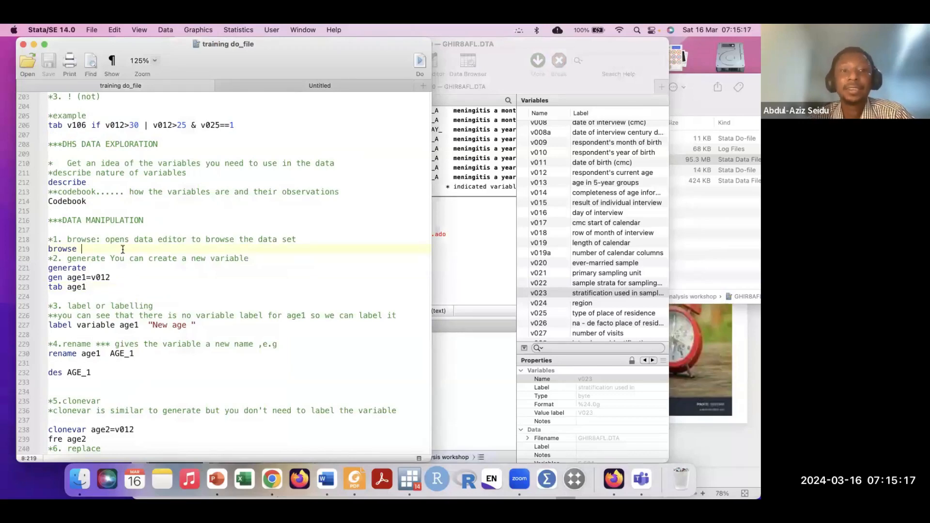
pyautogui.press('Return')
pyautogui.moveTo(101, 43); pyautogui.dragTo(123, 43)
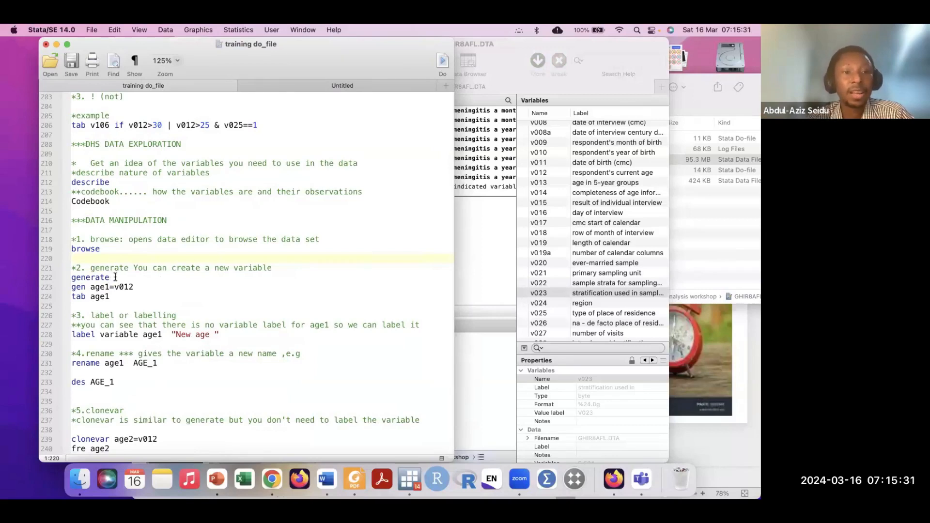
# Highlight the generate command and the gen age1=v012 line in the do-file.
pyautogui.moveTo(111, 277); pyautogui.dragTo(63, 280)
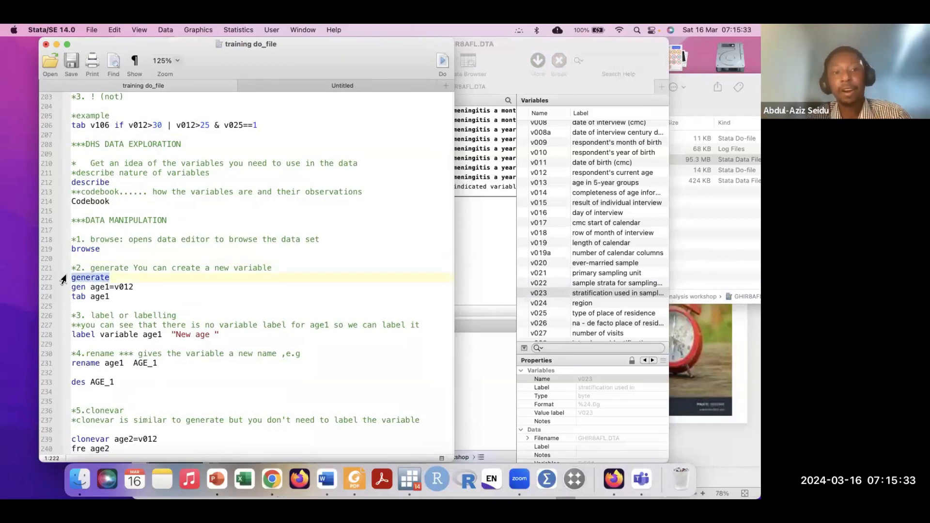
pyautogui.click(115, 277)
pyautogui.doubleClick(94, 278)
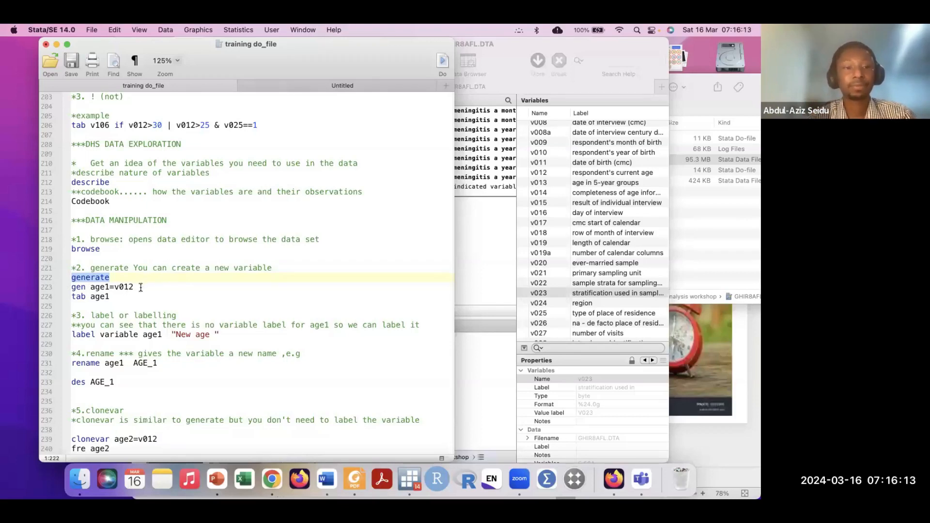
pyautogui.moveTo(134, 286); pyautogui.dragTo(61, 289)
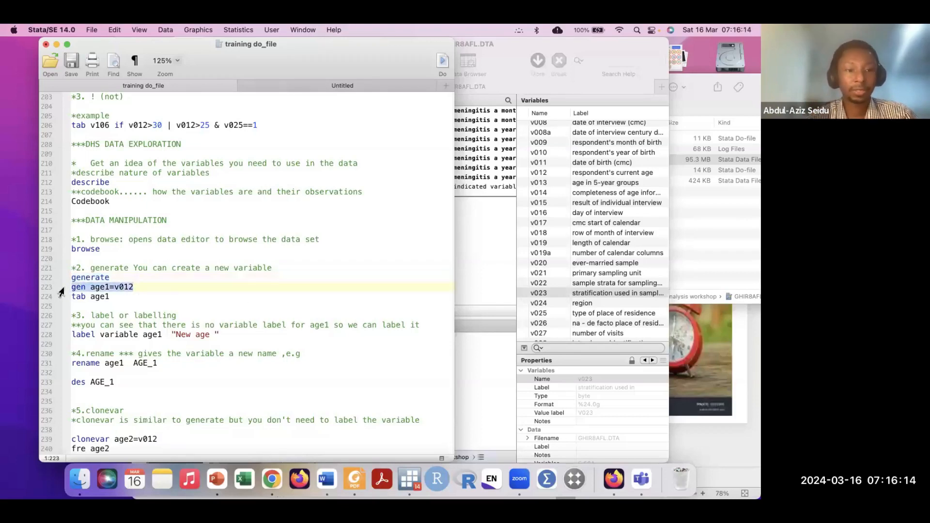
# Generate the variable age_1 from v012 by running gen age_1=v012 as a direct command.
pyautogui.click(478, 354)
pyautogui.write('gen')
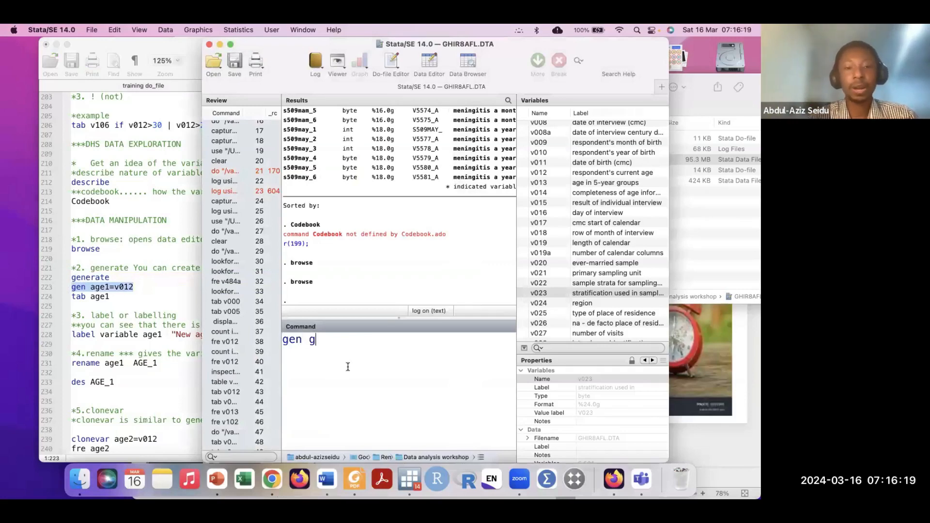
pyautogui.write(' age')
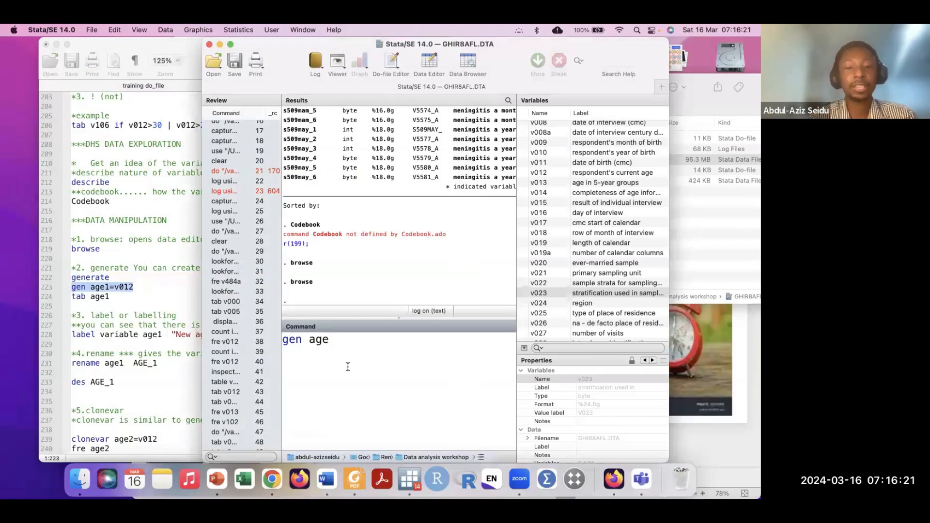
pyautogui.write('_1')
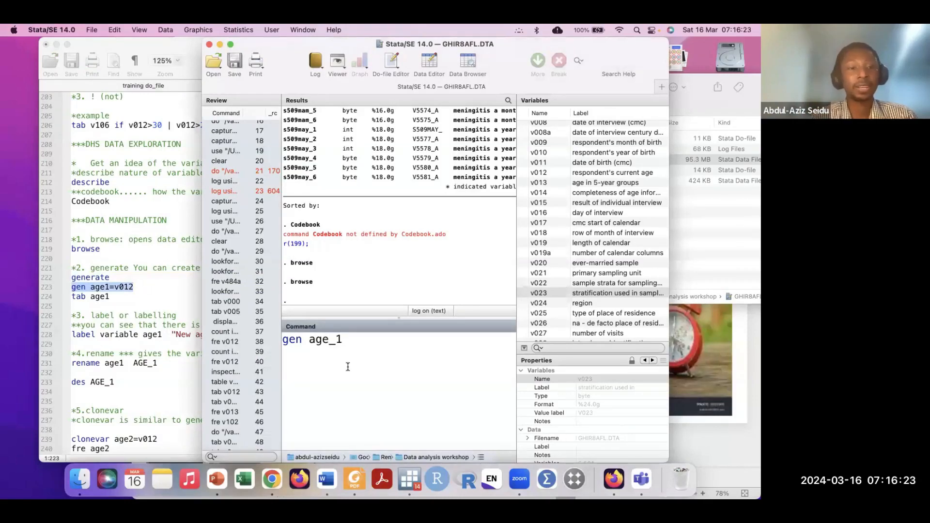
pyautogui.write('=')
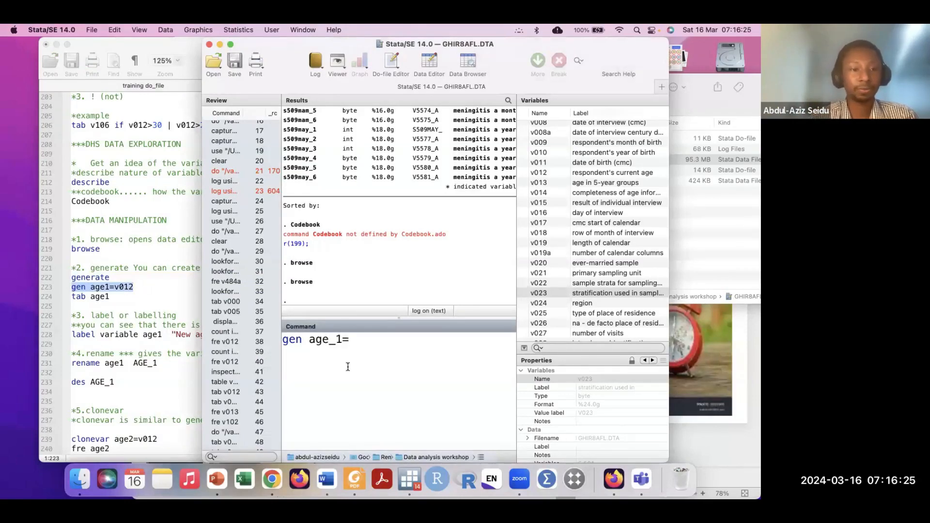
pyautogui.write('v0')
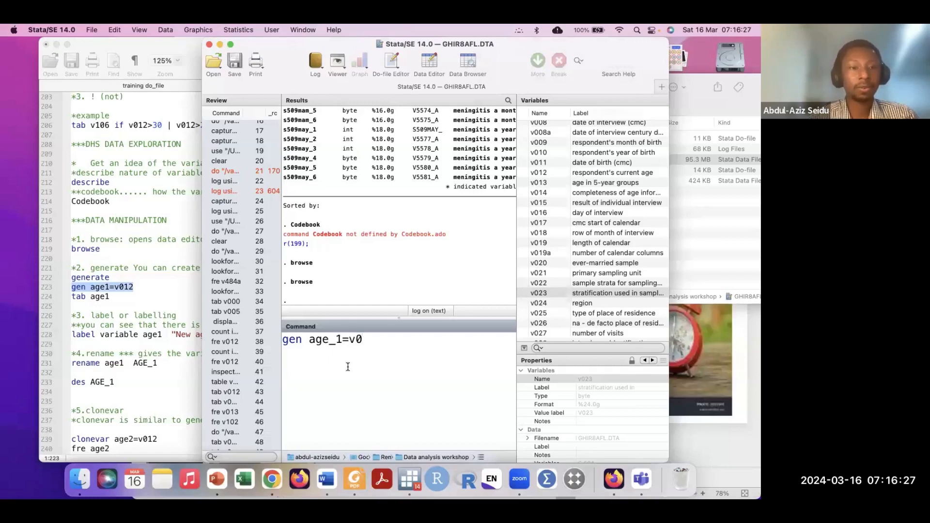
pyautogui.write('12')
pyautogui.press('Return')
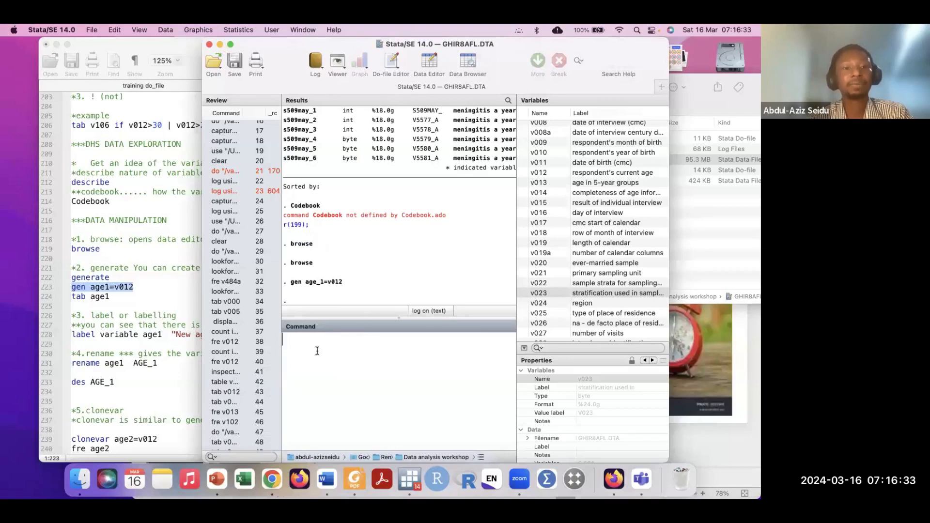
# Run fre age_1 and look through its frequency table from the first age to the total.
pyautogui.click(111, 304)
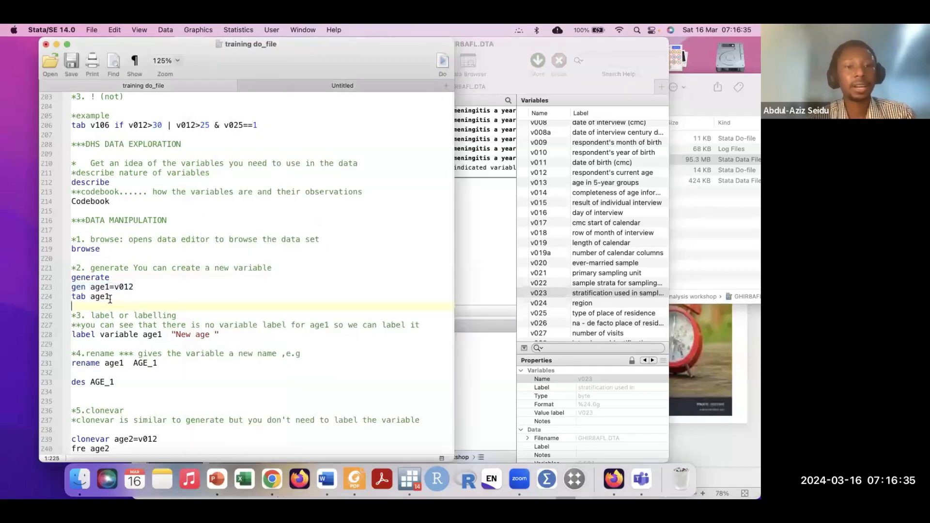
pyautogui.click(481, 356)
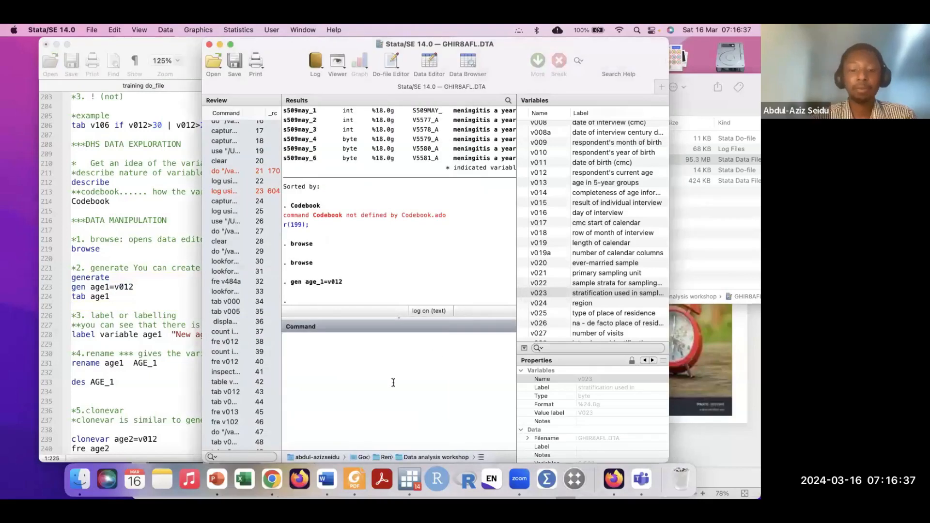
pyautogui.write('fre')
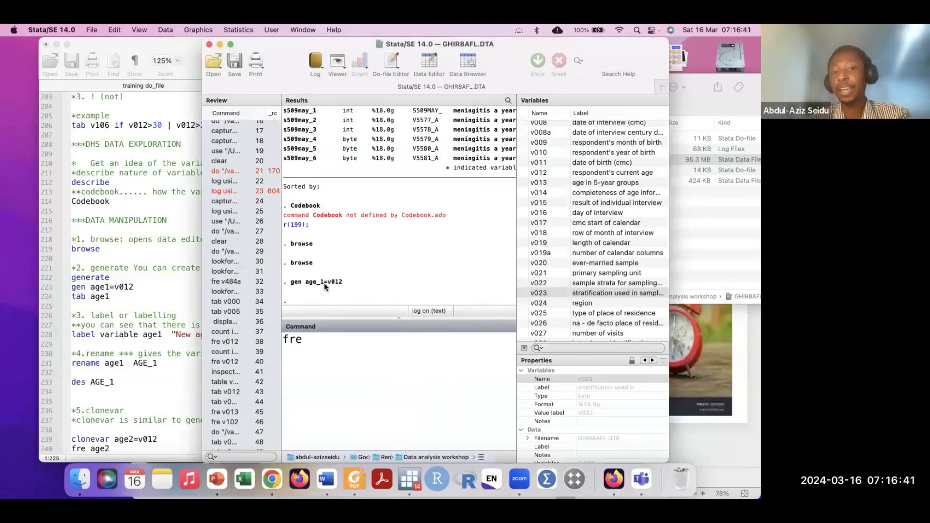
pyautogui.moveTo(322, 283); pyautogui.dragTo(314, 344)
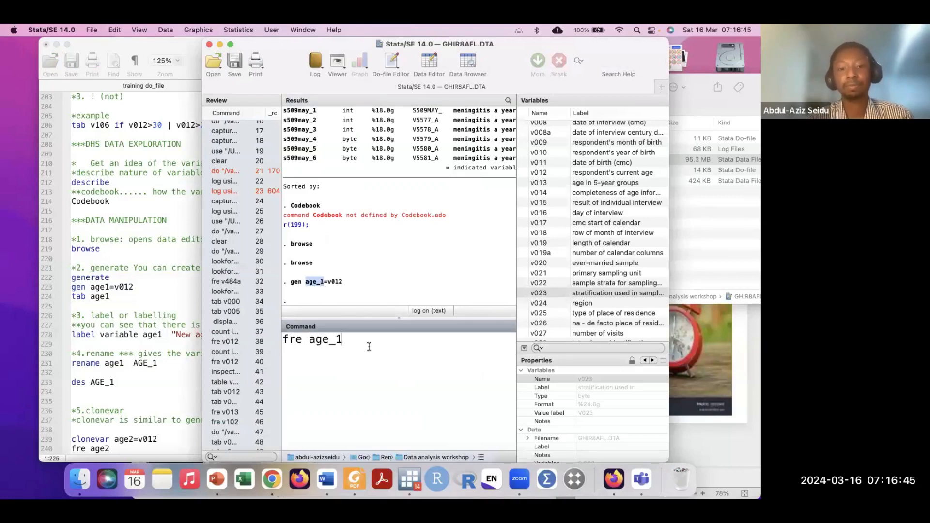
pyautogui.press('Return')
pyautogui.scroll(5, 392, 247)
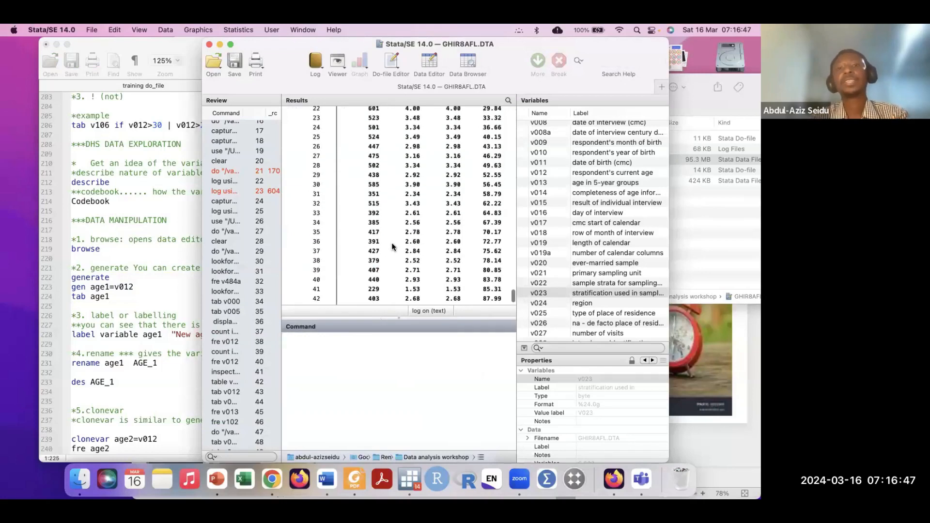
pyautogui.scroll(1, 392, 247)
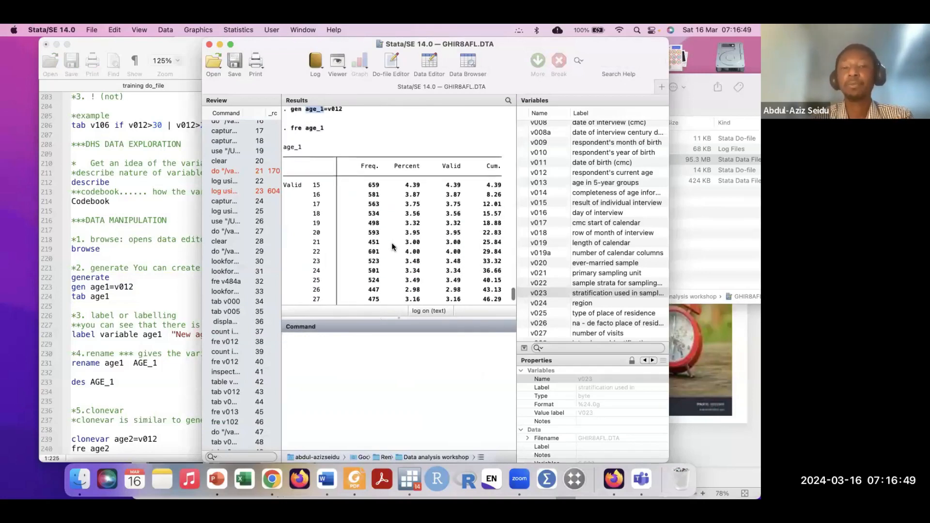
pyautogui.scroll(-5, 392, 247)
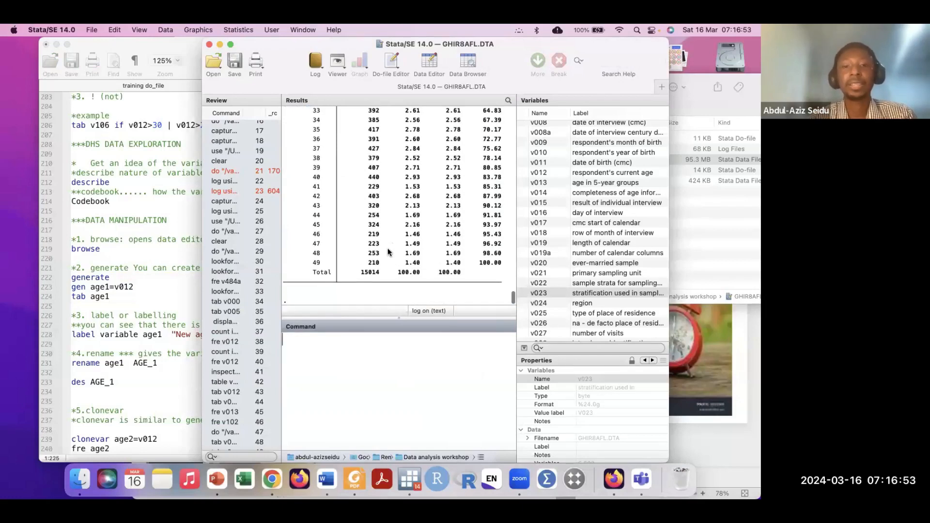
# Execute the do-file lines gen age1=v012 and tab age1, and bring the results into view.
pyautogui.click(128, 299)
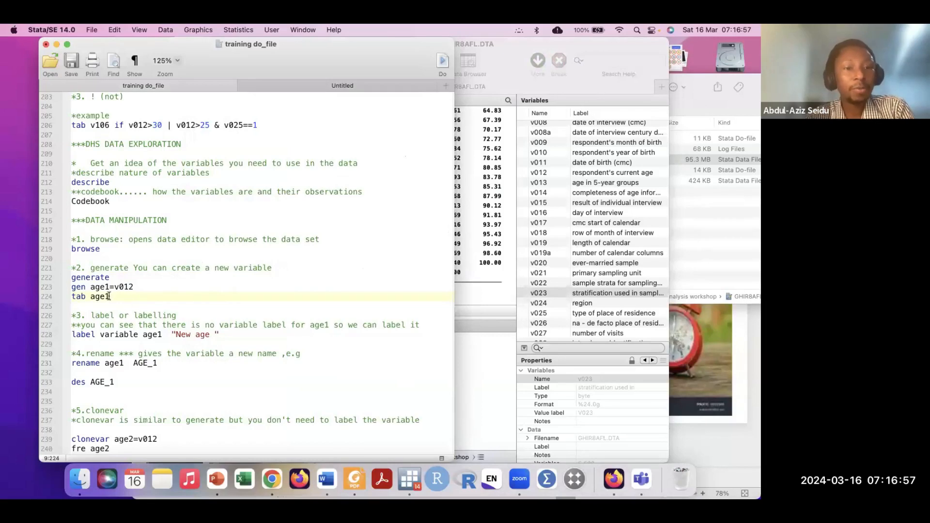
pyautogui.moveTo(117, 297); pyautogui.dragTo(72, 286)
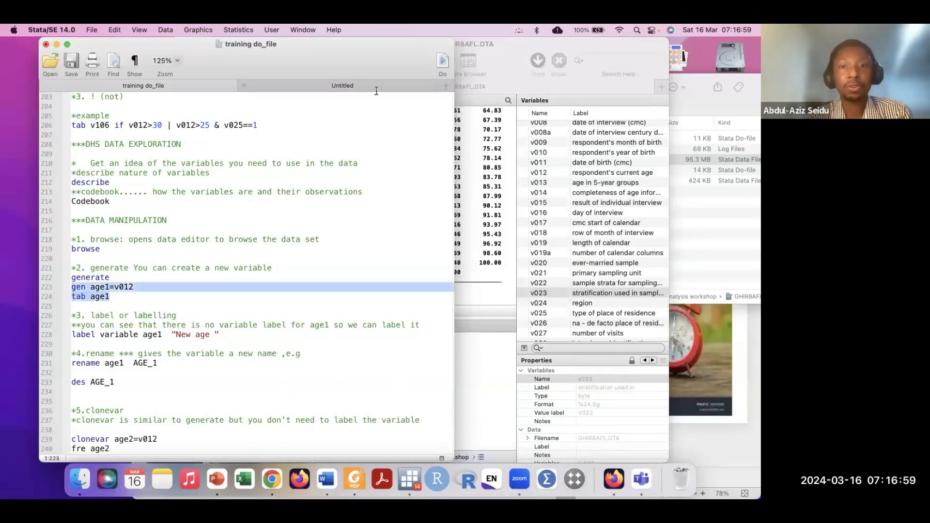
pyautogui.click(443, 62)
pyautogui.click(478, 281)
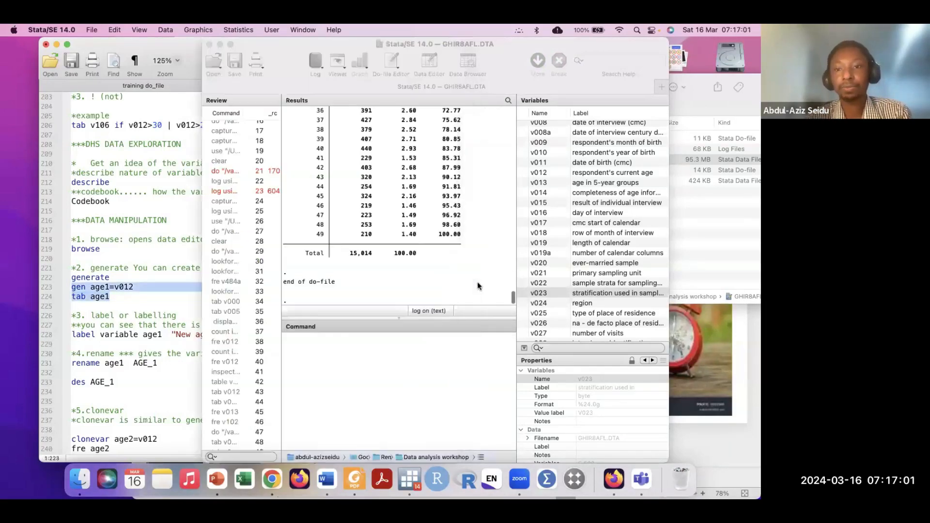
# Find the new variables age_1 and age1 at the end of the variable list and select age_1.
pyautogui.click(129, 292)
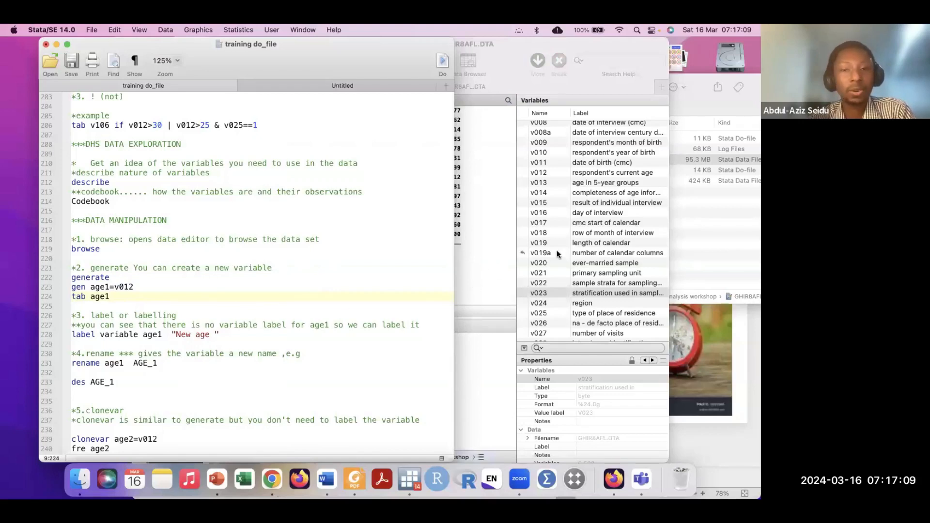
pyautogui.scroll(-15, 557, 252)
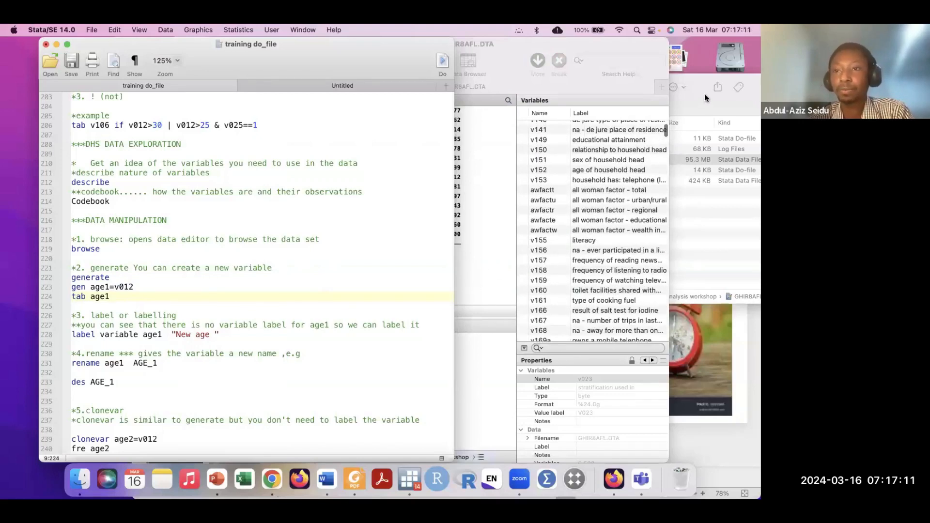
pyautogui.scroll(-8, 649, 133)
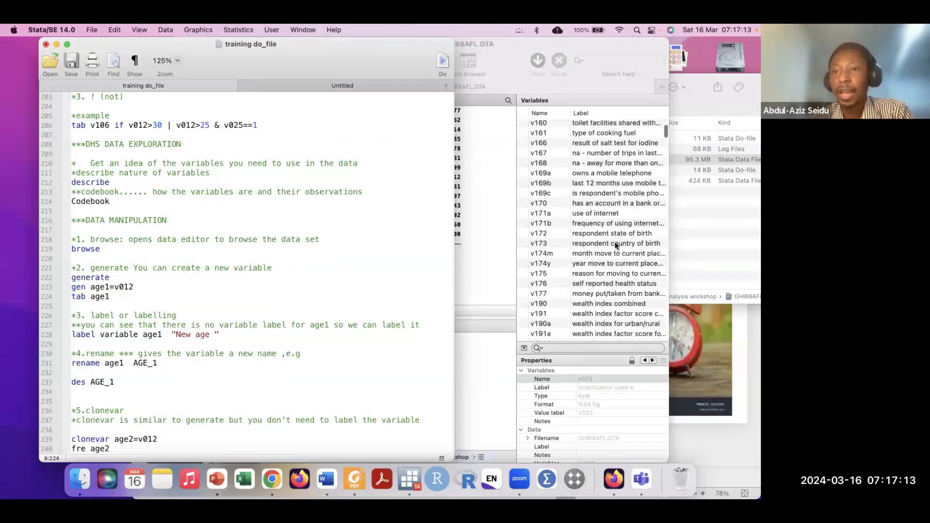
pyautogui.scroll(-3, 609, 179)
pyautogui.moveTo(664, 129); pyautogui.dragTo(662, 348)
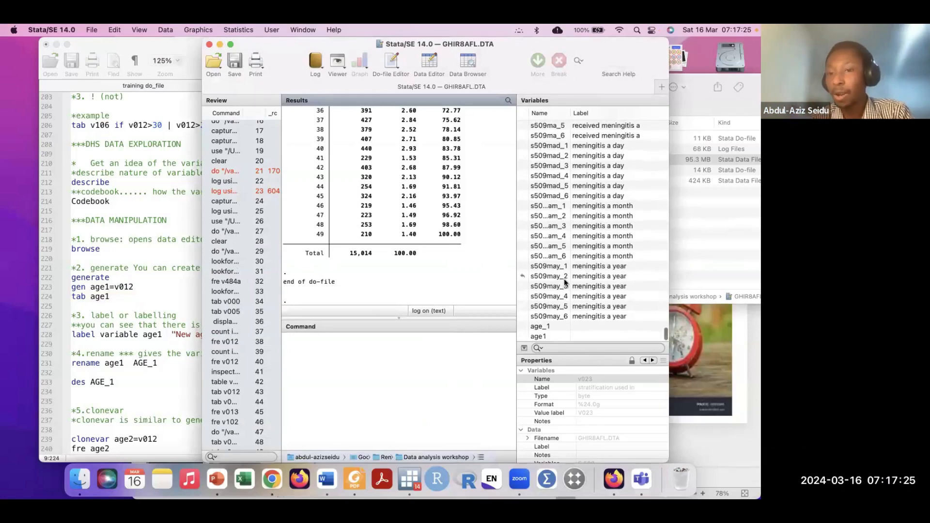
pyautogui.click(541, 327)
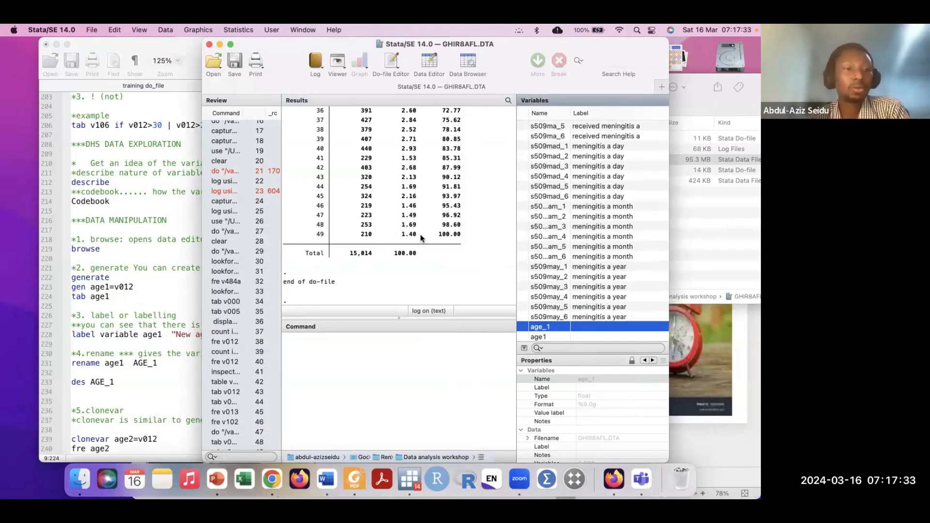
# Highlight the label variable age1 "New age " line in the do-file's labelling section.
pyautogui.click(125, 264)
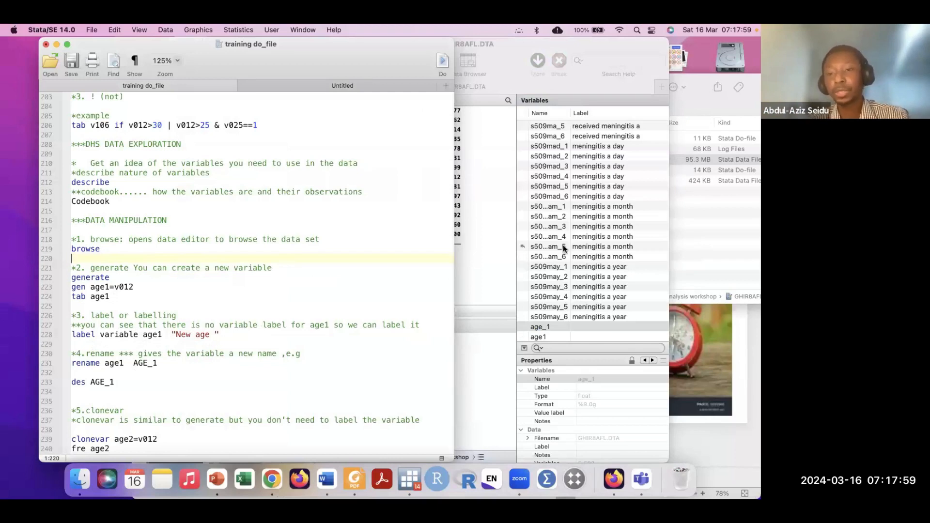
pyautogui.click(225, 334)
pyautogui.moveTo(225, 335); pyautogui.dragTo(72, 334)
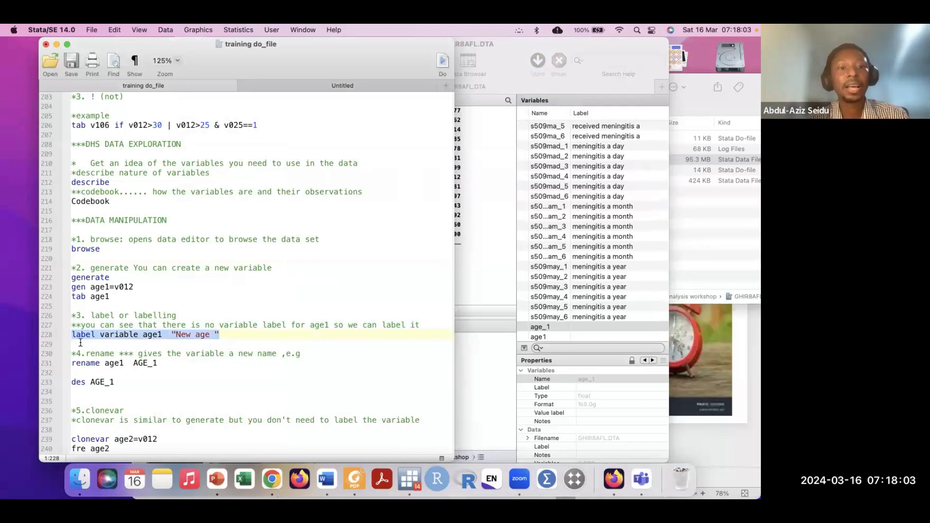
# Add a label var age1 line below the label variable command, reusing its quoted "New age " text.
pyautogui.click(81, 343)
pyautogui.write('label var')
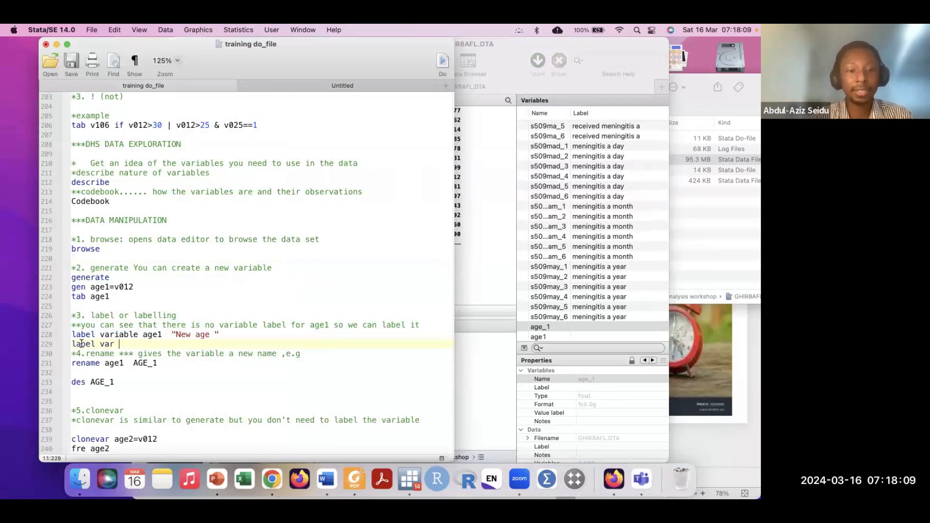
pyautogui.write(' age1')
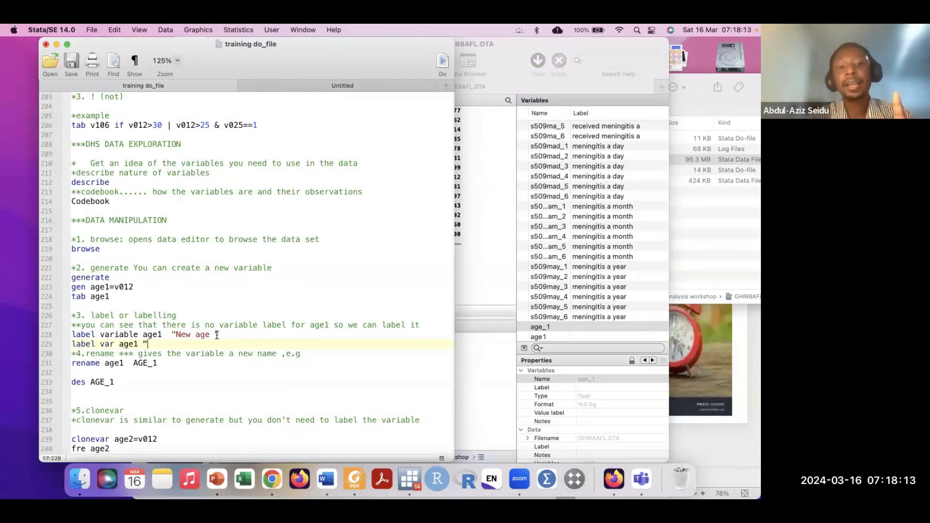
pyautogui.moveTo(224, 335); pyautogui.dragTo(171, 331)
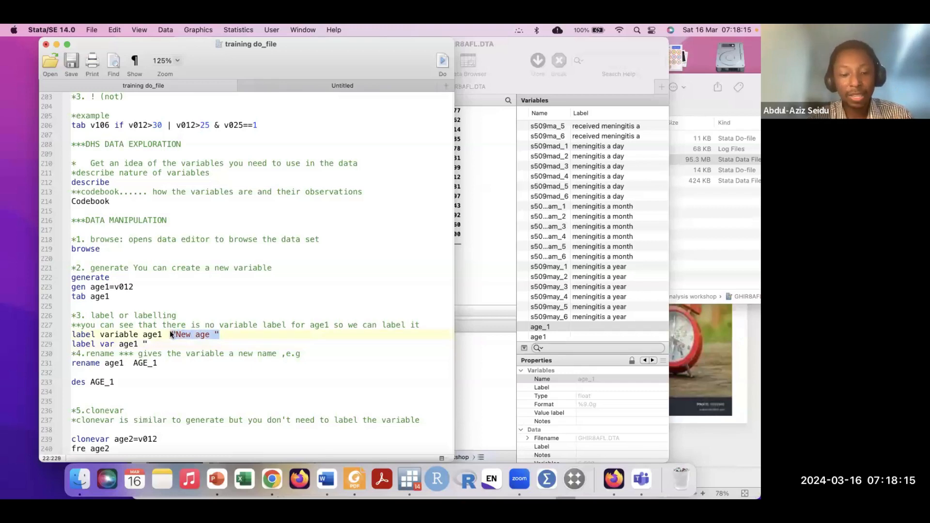
pyautogui.click(157, 344)
pyautogui.write('"New age "')
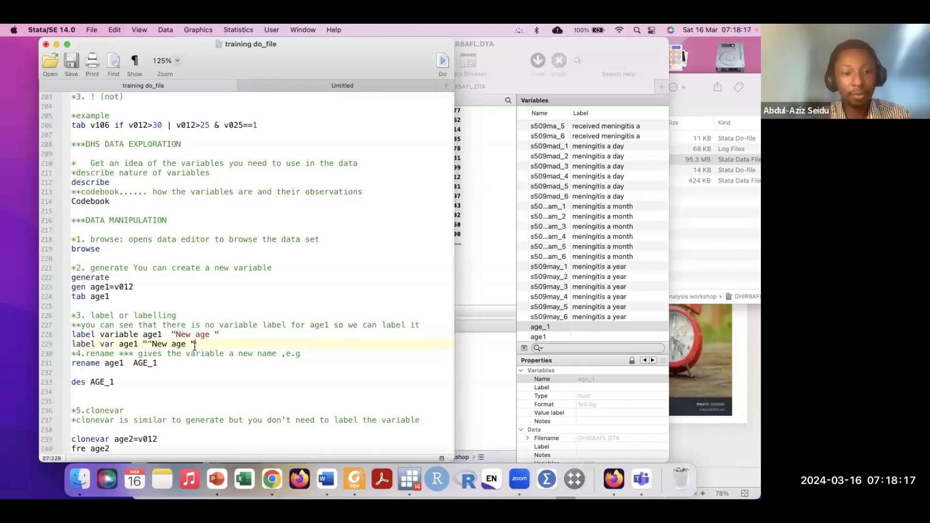
# Correct the added line to label var age1 "New age" and separate it with a blank line above and below.
pyautogui.click(149, 343)
pyautogui.press('BackSpace')
pyautogui.click(186, 343)
pyautogui.click(196, 344)
pyautogui.press('Return')
pyautogui.click(221, 334)
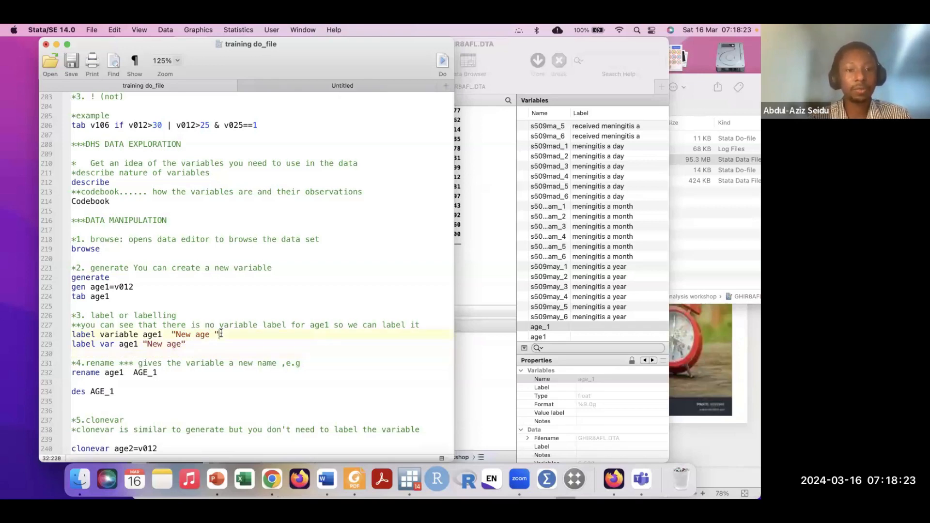
pyautogui.press('Return')
# Copy the line label var age1 "New age" and run it as a direct command, then return to the do-file's rename section.
pyautogui.moveTo(221, 334); pyautogui.dragTo(61, 340)
pyautogui.moveTo(187, 354); pyautogui.dragTo(66, 358)
pyautogui.press('super+c')
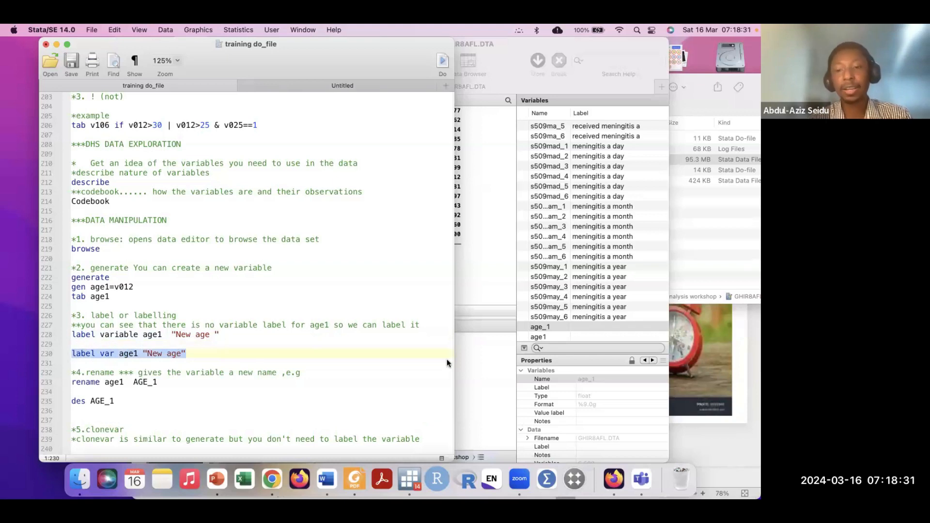
pyautogui.click(460, 357)
pyautogui.press('super+v')
pyautogui.press('Return')
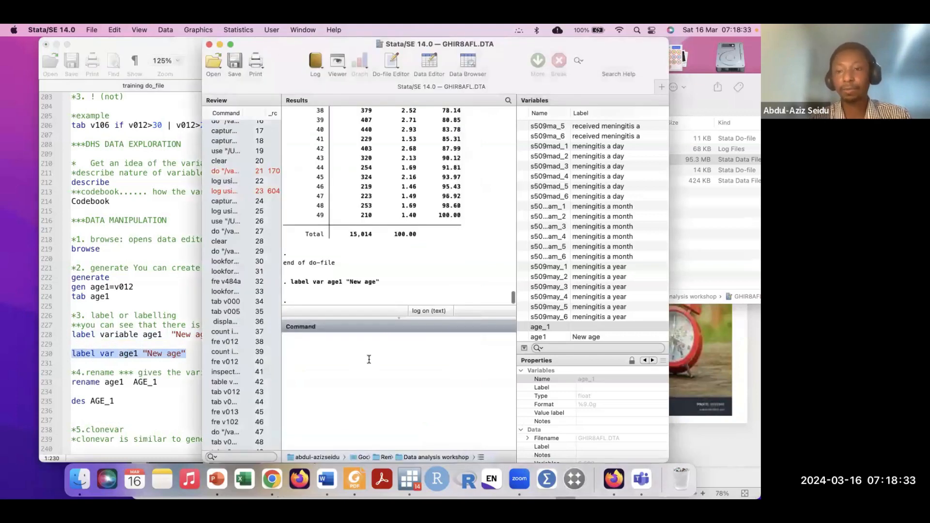
pyautogui.scroll(-3, 581, 295)
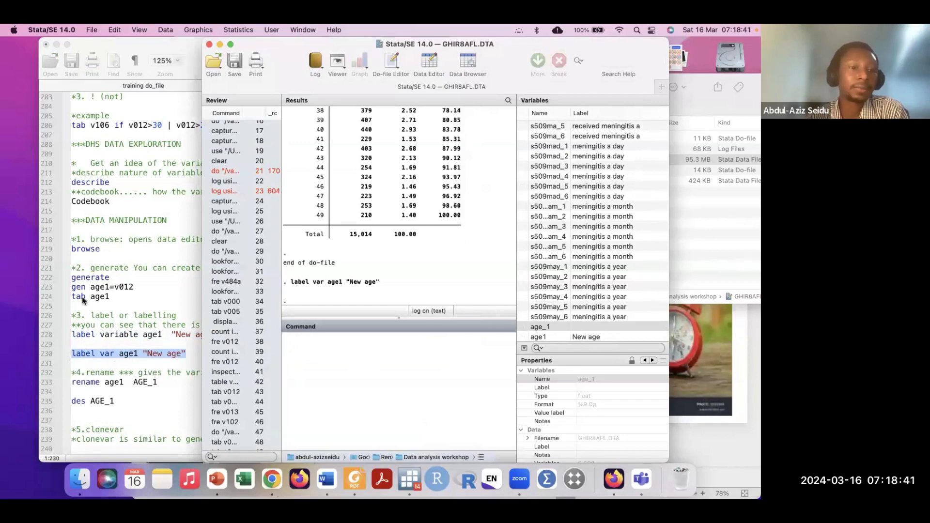
pyautogui.click(103, 391)
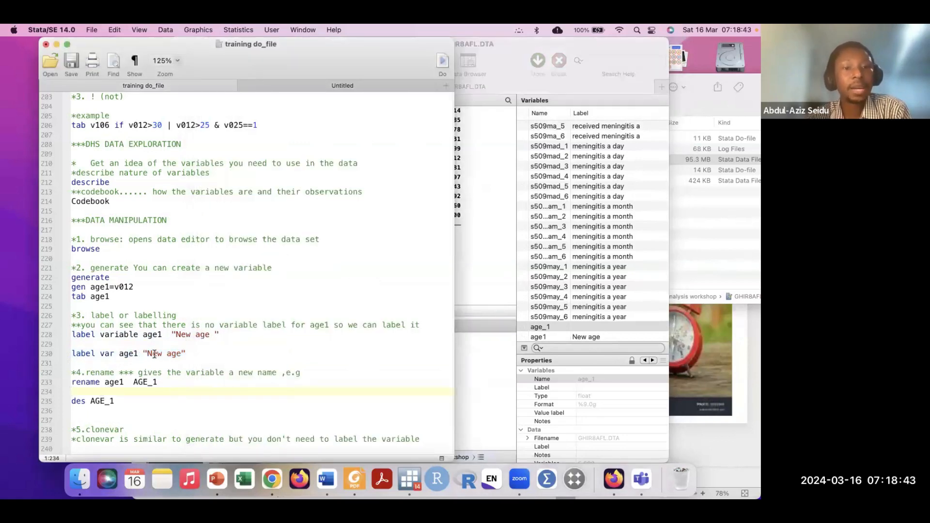
# Copy the line rename age1 AGE_1 from the do-file's rename section and run it as a direct command.
pyautogui.scroll(-2, 544, 278)
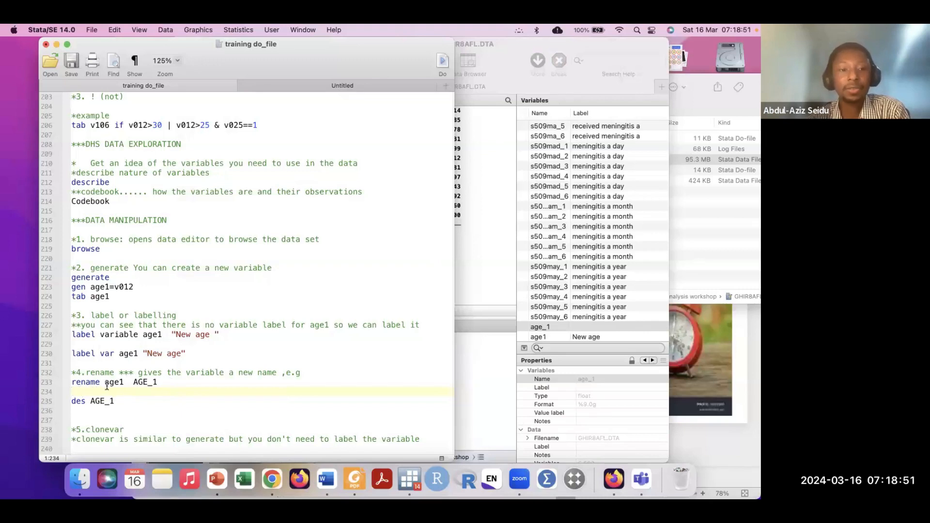
pyautogui.scroll(-3, 107, 386)
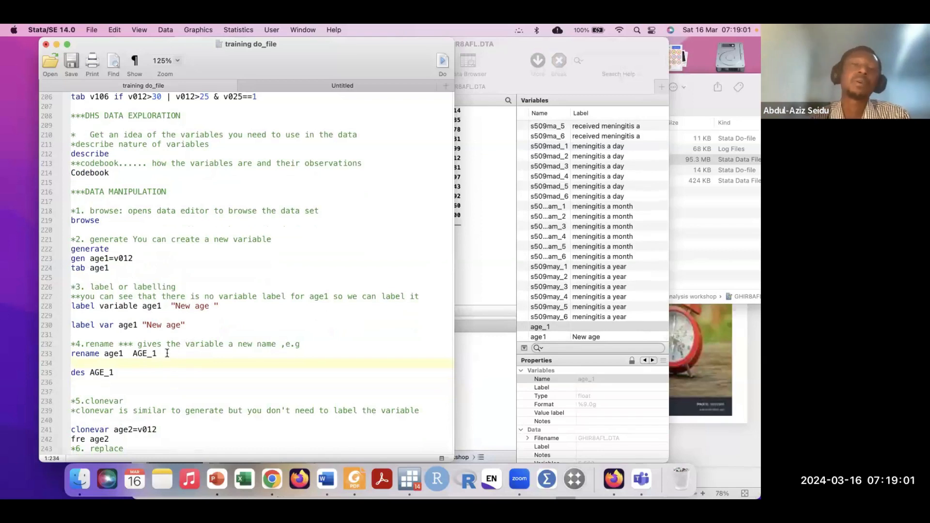
pyautogui.moveTo(159, 354); pyautogui.dragTo(62, 357)
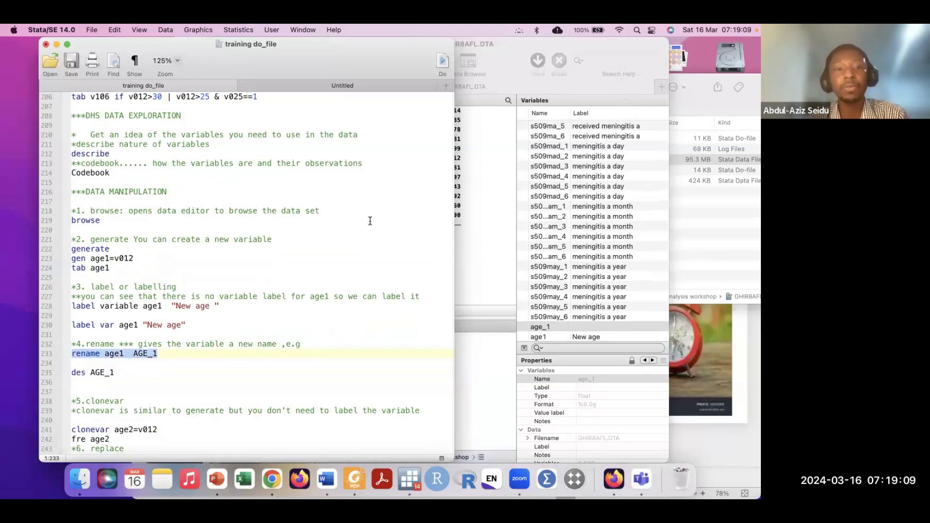
pyautogui.click(159, 354)
pyautogui.press('super+c')
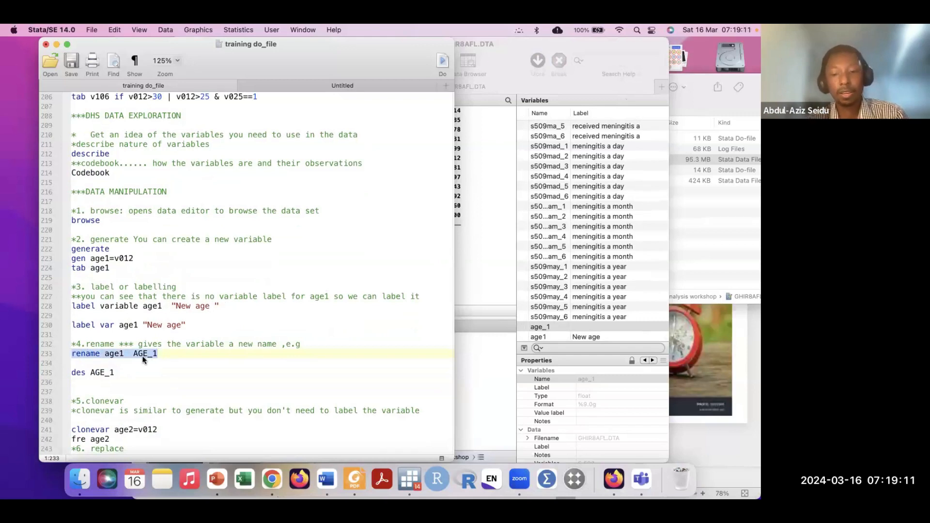
pyautogui.click(481, 356)
pyautogui.press('super+v')
pyautogui.press('Return')
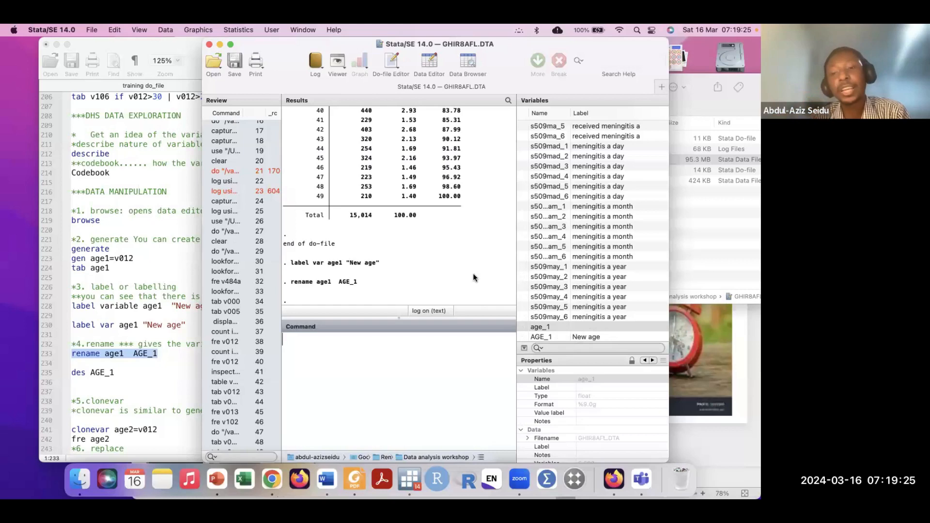
# Add the line rename AGE_1 age1 directly below the existing rename command in the do-file, reusing its variable names.
pyautogui.click(166, 360)
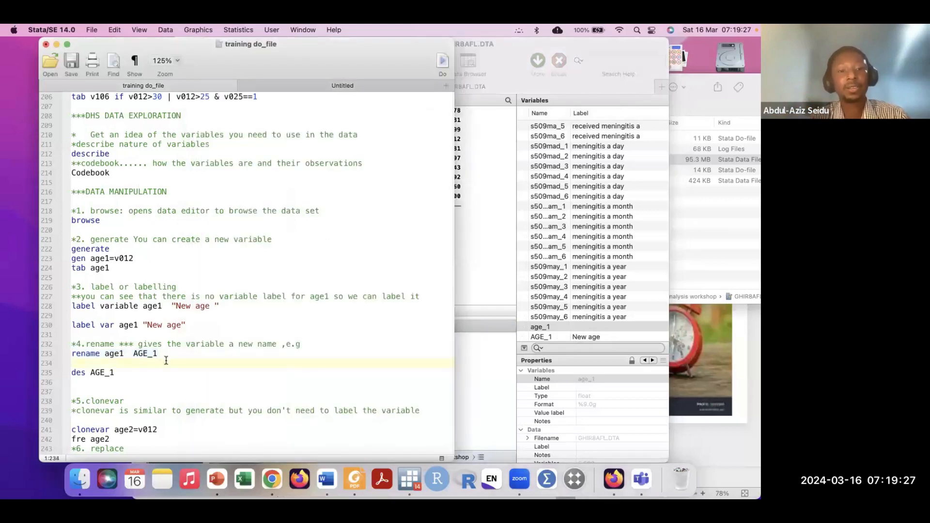
pyautogui.write('rename')
pyautogui.moveTo(158, 354); pyautogui.dragTo(134, 354)
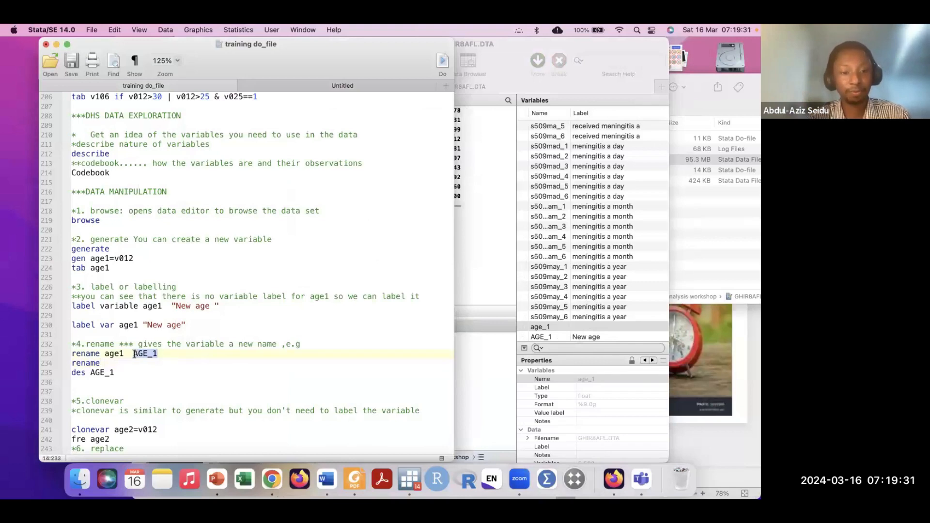
pyautogui.press('super+c')
pyautogui.click(119, 364)
pyautogui.press('super+v')
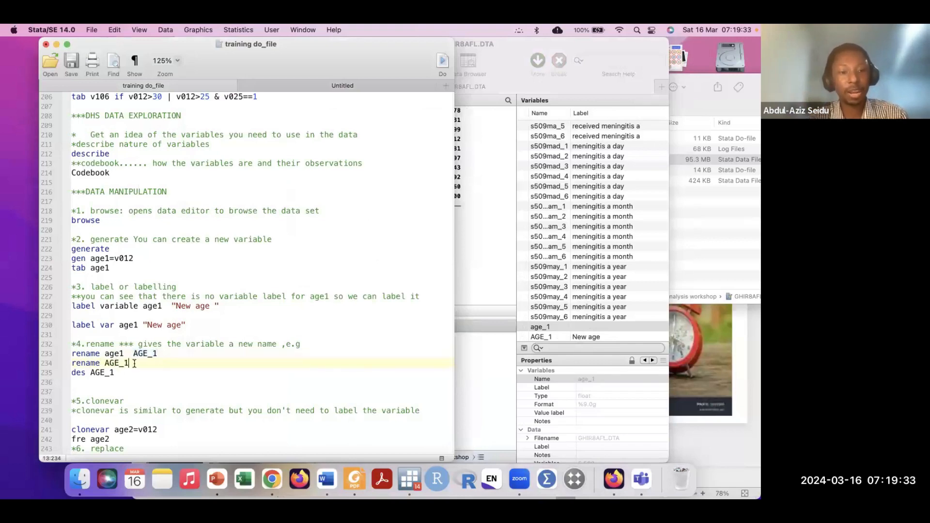
pyautogui.moveTo(131, 357); pyautogui.dragTo(105, 354)
pyautogui.press('super+c')
pyautogui.click(149, 364)
pyautogui.press('super+v')
# Run the new line rename AGE_1 age1 as a direct command to restore the variable's original name.
pyautogui.moveTo(164, 364); pyautogui.dragTo(64, 364)
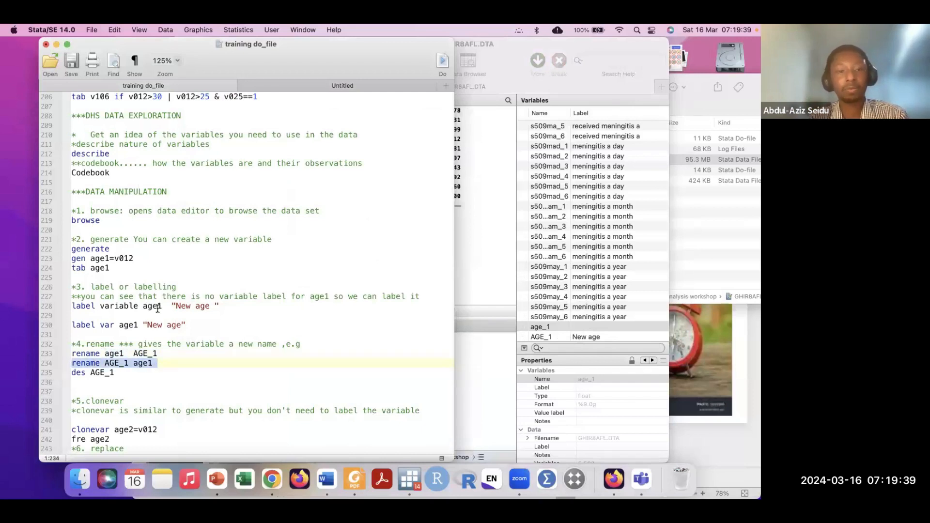
pyautogui.click(455, 313)
pyautogui.press('super+v')
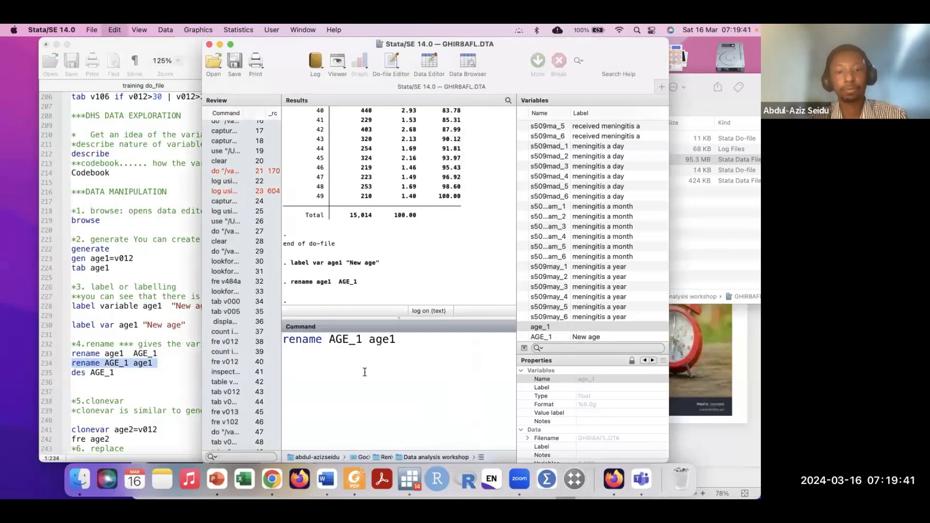
pyautogui.press('Return')
pyautogui.scroll(-2, 579, 301)
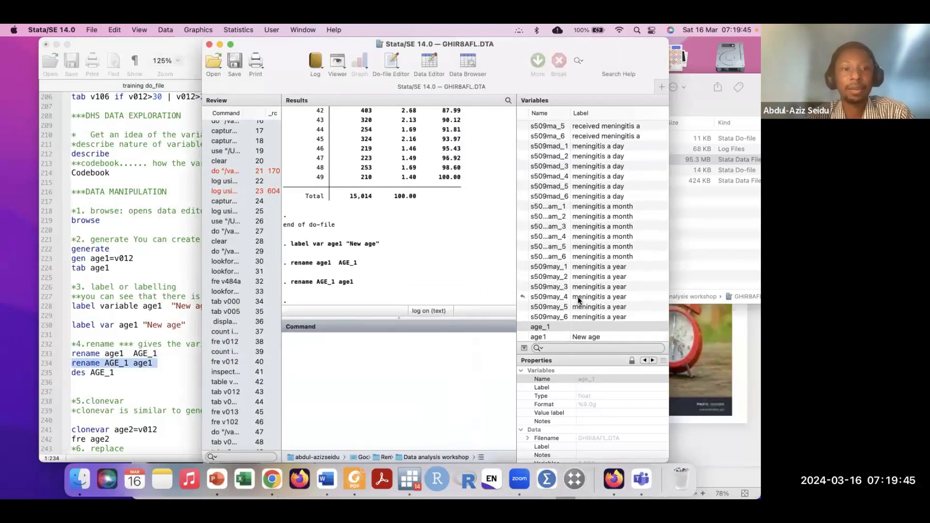
# Insert a blank line above and below rename AGE_1 age1 in the do-file.
pyautogui.click(169, 356)
pyautogui.press('Return')
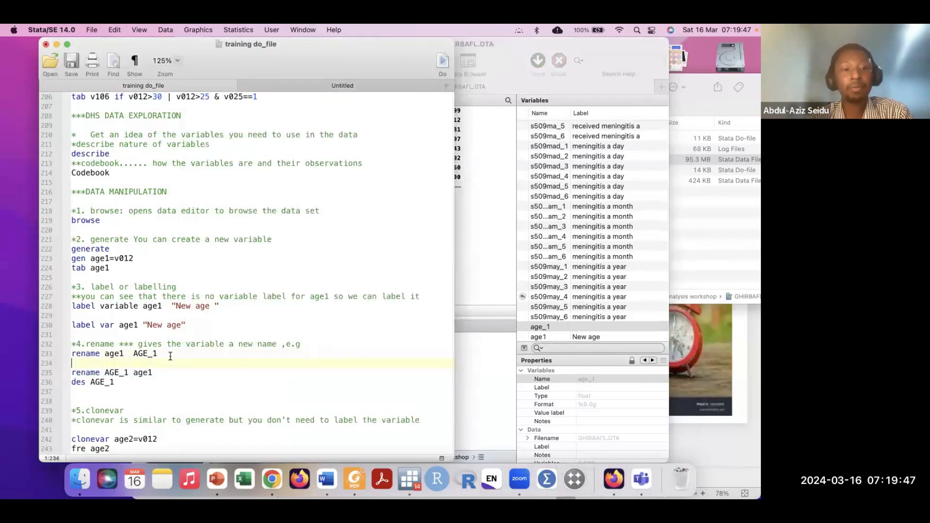
pyautogui.click(176, 371)
pyautogui.press('Return')
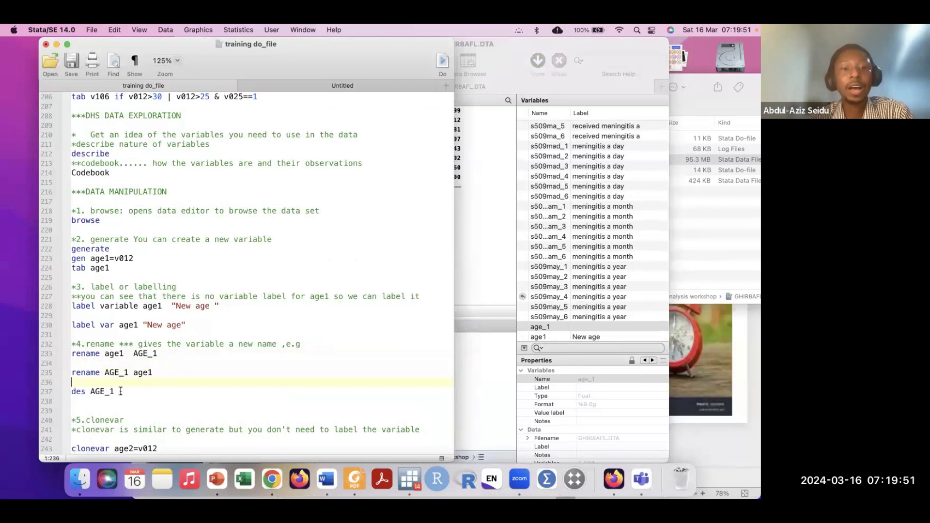
# Copy the line des AGE_1, run it as a direct command and review its output, then return to that line in the do-file.
pyautogui.moveTo(118, 391); pyautogui.dragTo(64, 397)
pyautogui.press('super+c')
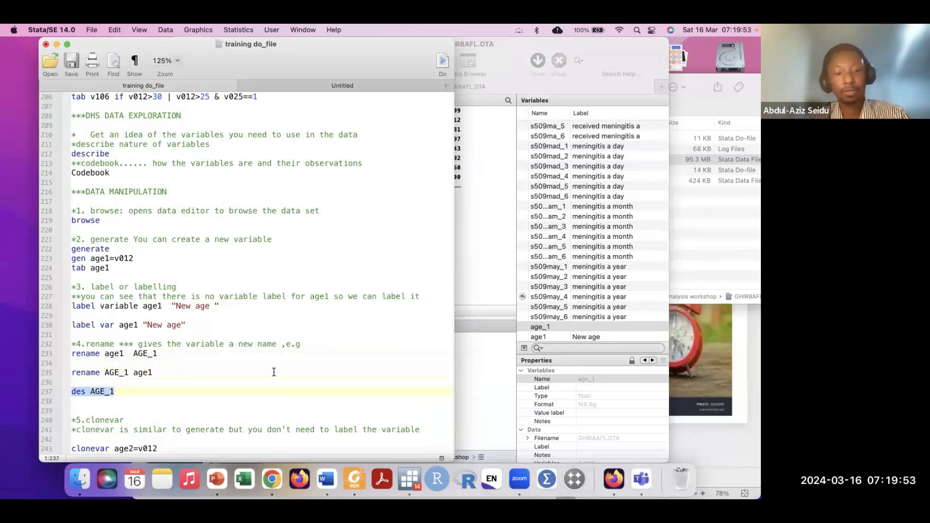
pyautogui.click(478, 374)
pyautogui.press('super+v')
pyautogui.press('Return')
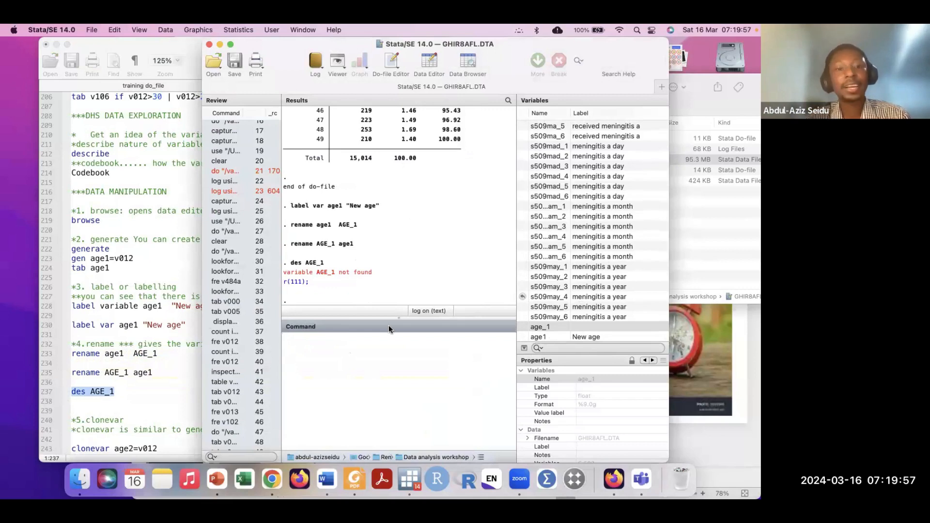
pyautogui.click(125, 394)
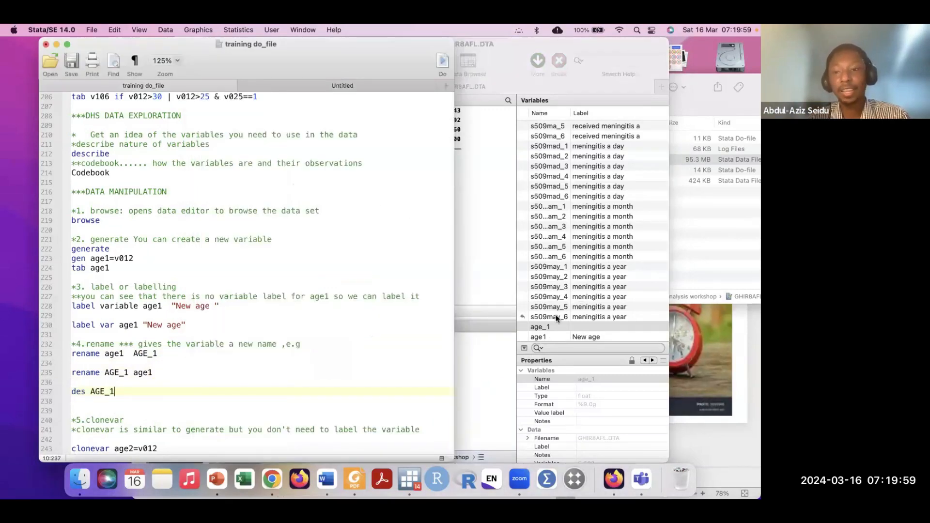
pyautogui.click(488, 255)
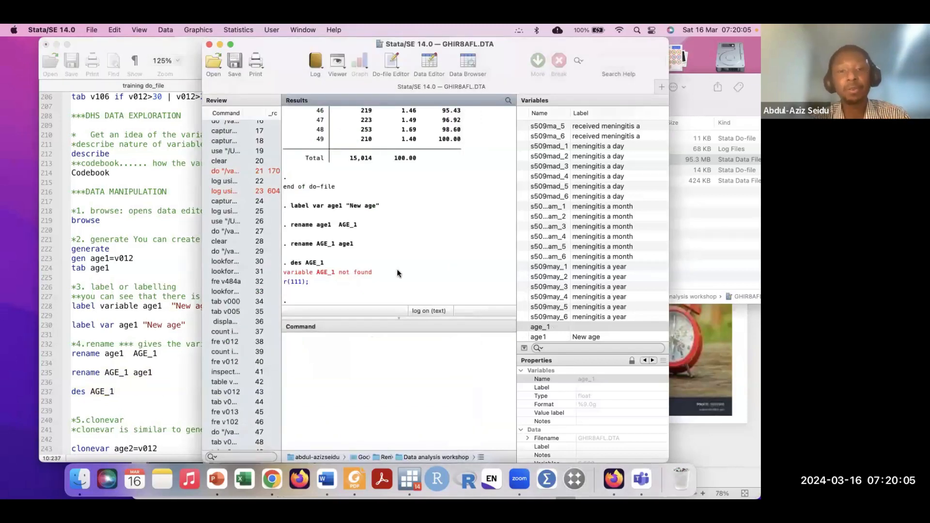
pyautogui.scroll(-2, 406, 262)
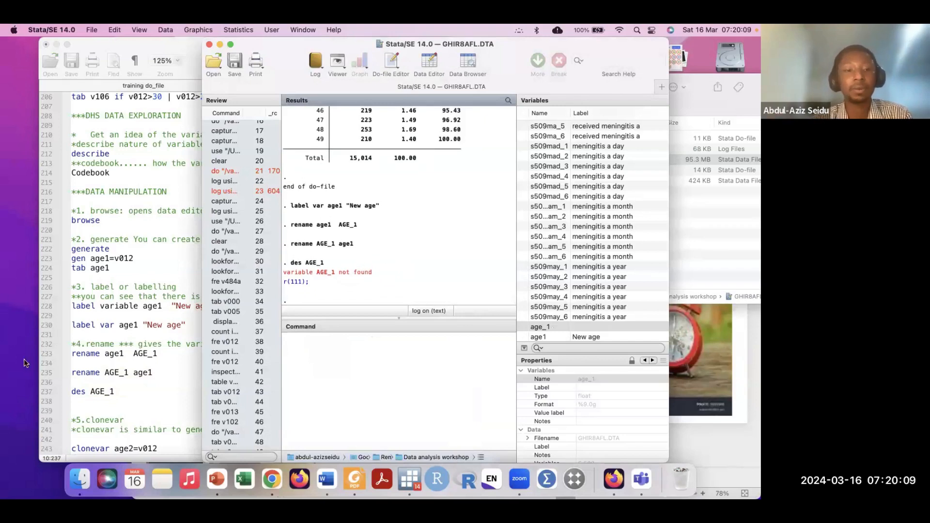
pyautogui.click(143, 395)
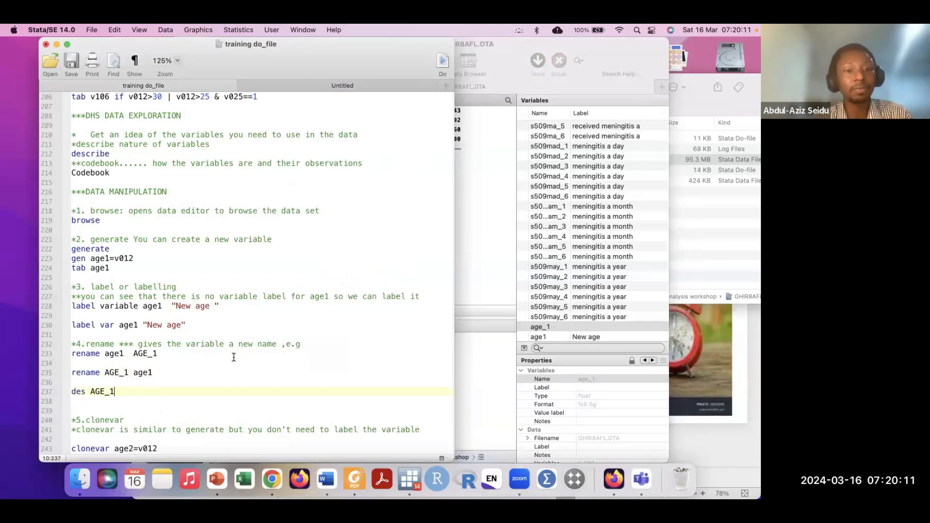
# Describe the variable age_1 with the des command.
pyautogui.press('super+shift+d')
pyautogui.write('des')
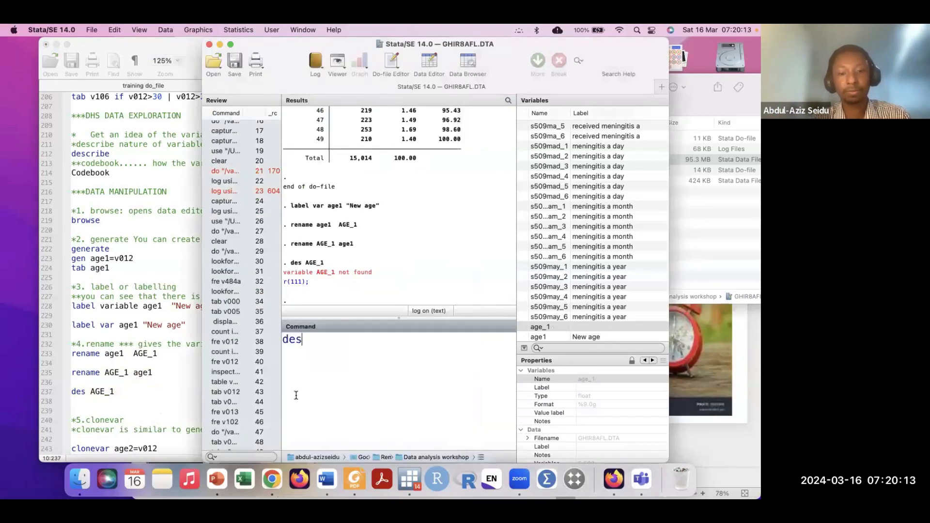
pyautogui.click(523, 327)
pyautogui.press('Return')
pyautogui.scroll(-2, 420, 239)
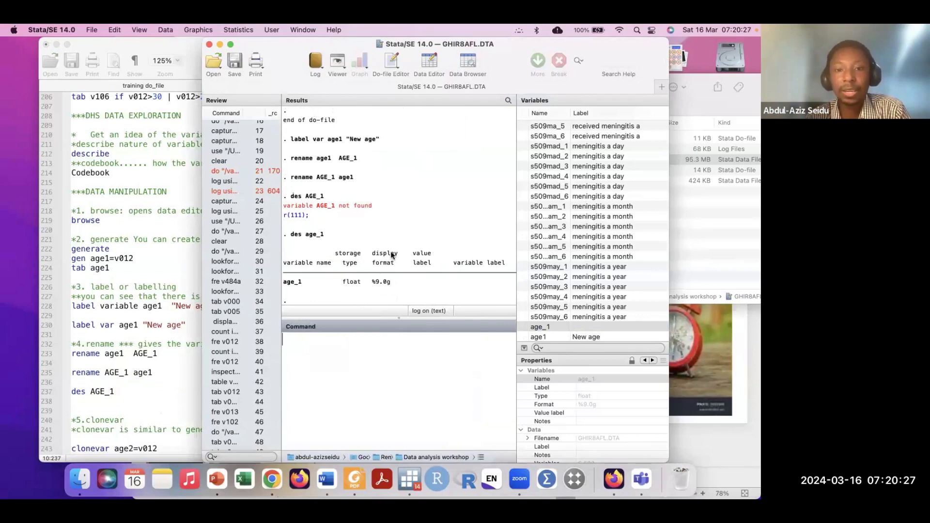
pyautogui.scroll(-1, 394, 283)
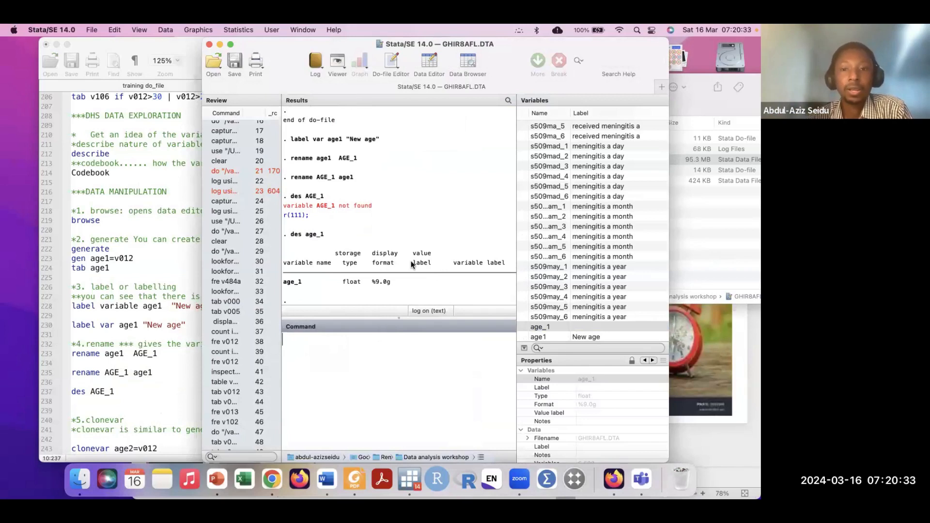
# Review the clonevar section of the do-file, including the example line clonevar age2=v012.
pyautogui.click(144, 372)
pyautogui.scroll(-3, 144, 370)
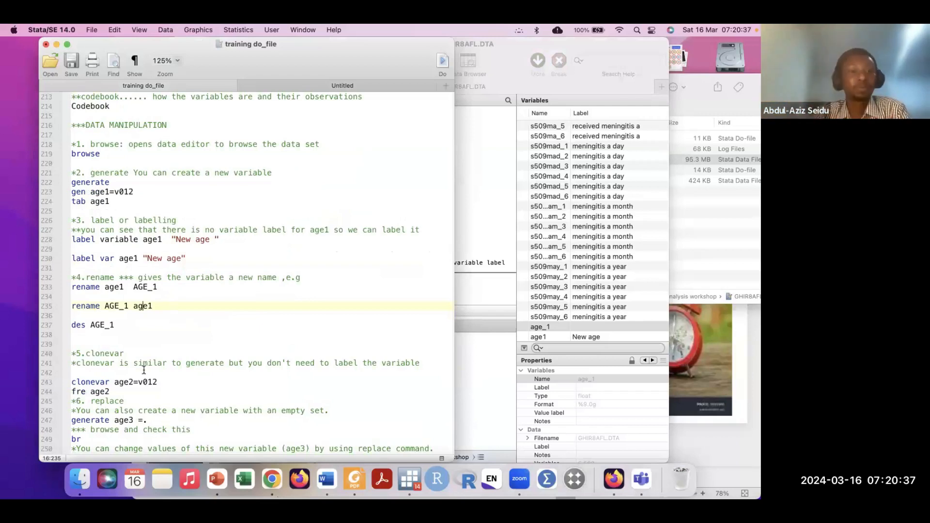
pyautogui.scroll(-2, 144, 369)
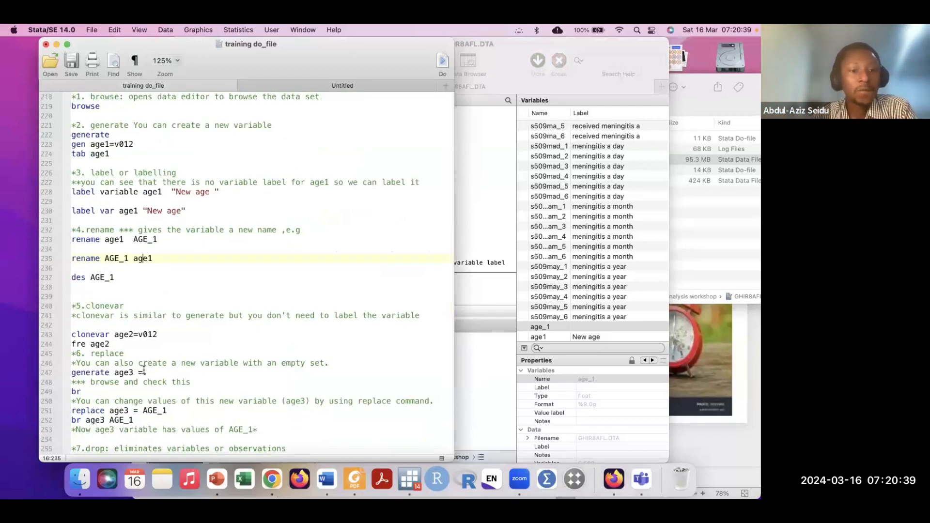
pyautogui.scroll(-1, 122, 276)
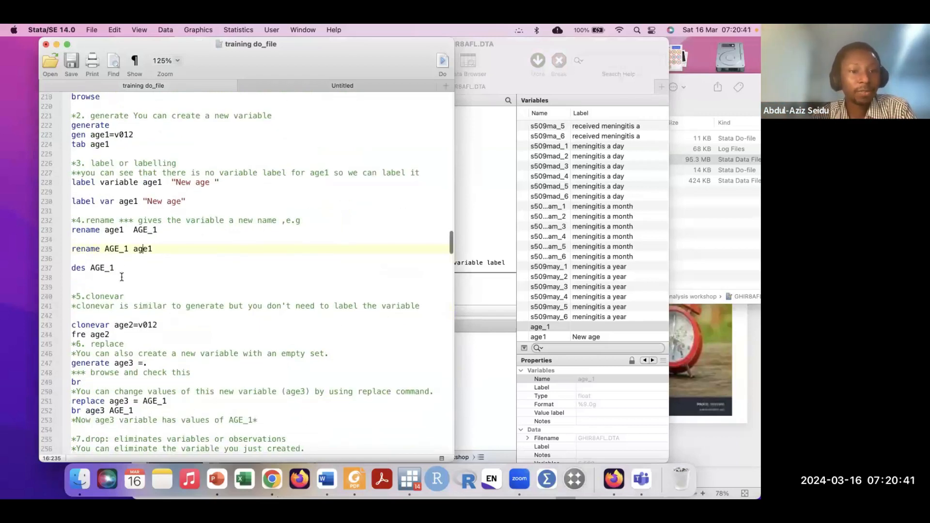
pyautogui.scroll(-1, 121, 277)
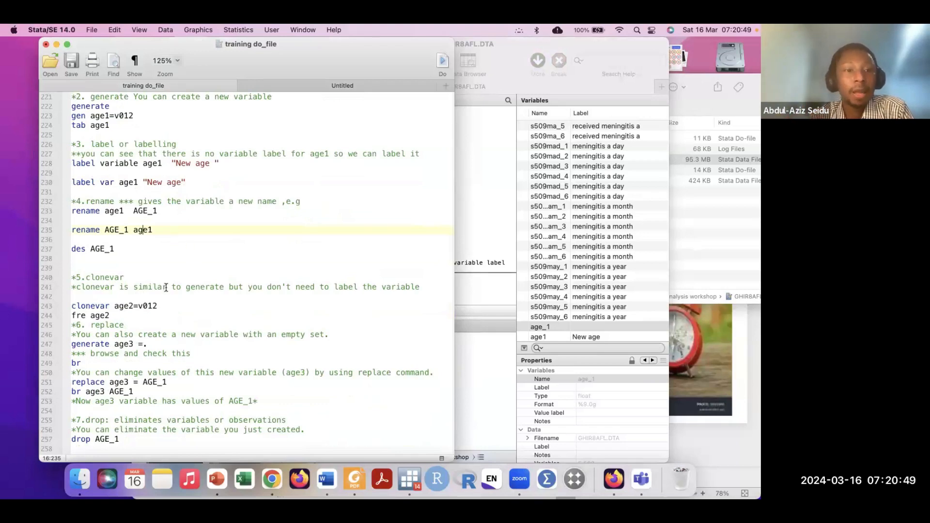
pyautogui.moveTo(159, 306); pyautogui.dragTo(62, 310)
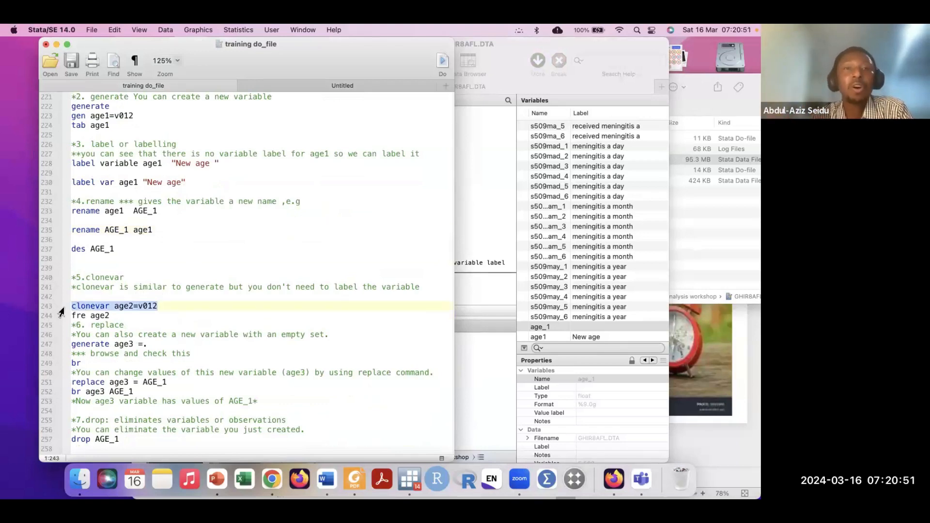
pyautogui.moveTo(153, 267); pyautogui.dragTo(156, 273)
pyautogui.click(142, 276)
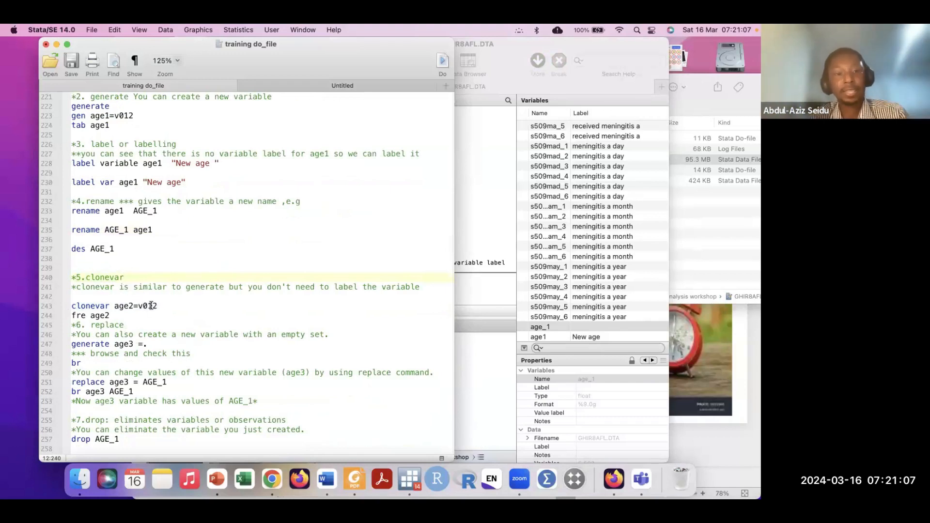
# Tabulate v012 with the command fre v012 and look through its frequency table from the start.
pyautogui.moveTo(159, 303); pyautogui.dragTo(139, 303)
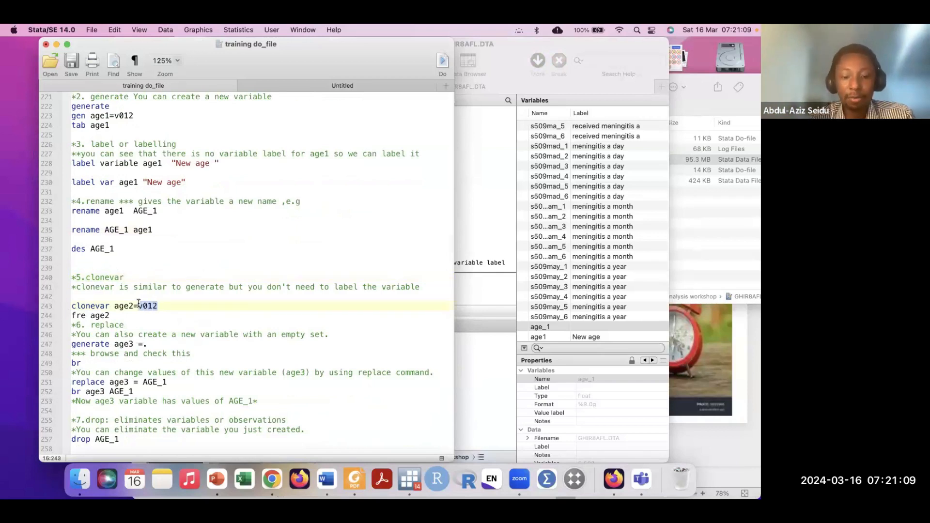
pyautogui.click(478, 362)
pyautogui.write('fre')
pyautogui.press('super+v')
pyautogui.press('Return')
pyautogui.scroll(10, 442, 267)
pyautogui.scroll(-3, 442, 267)
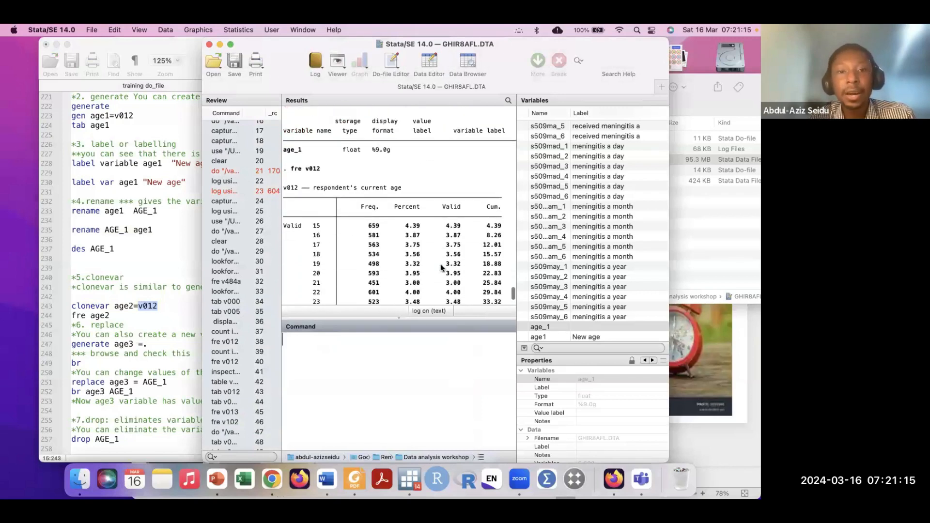
pyautogui.scroll(-3, 442, 267)
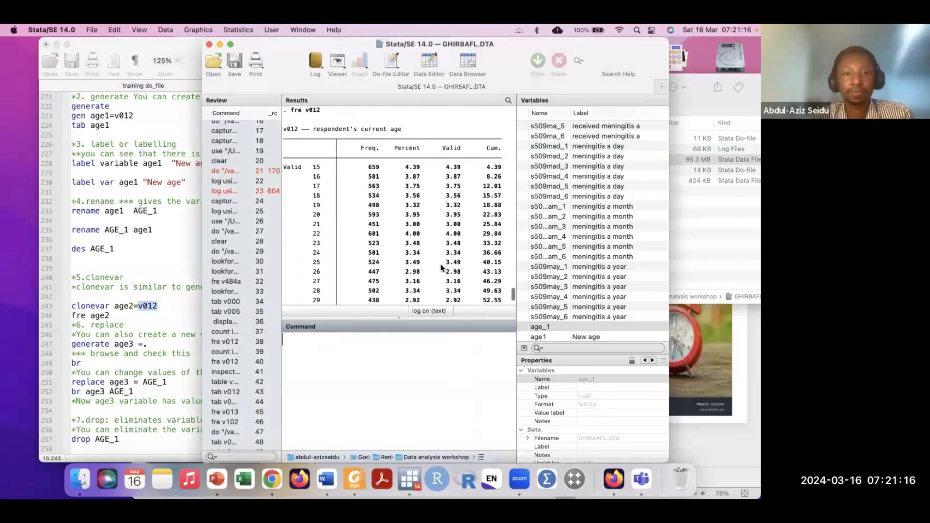
pyautogui.click(167, 306)
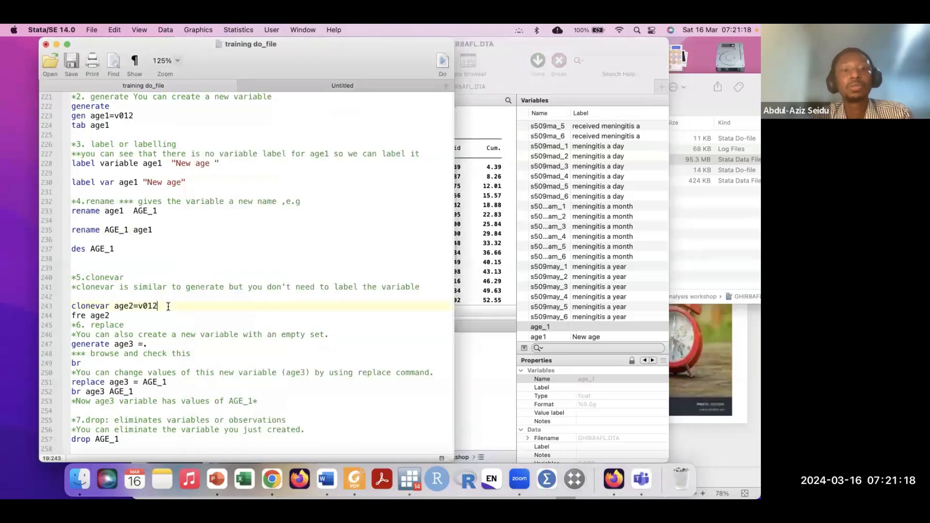
pyautogui.click(499, 121)
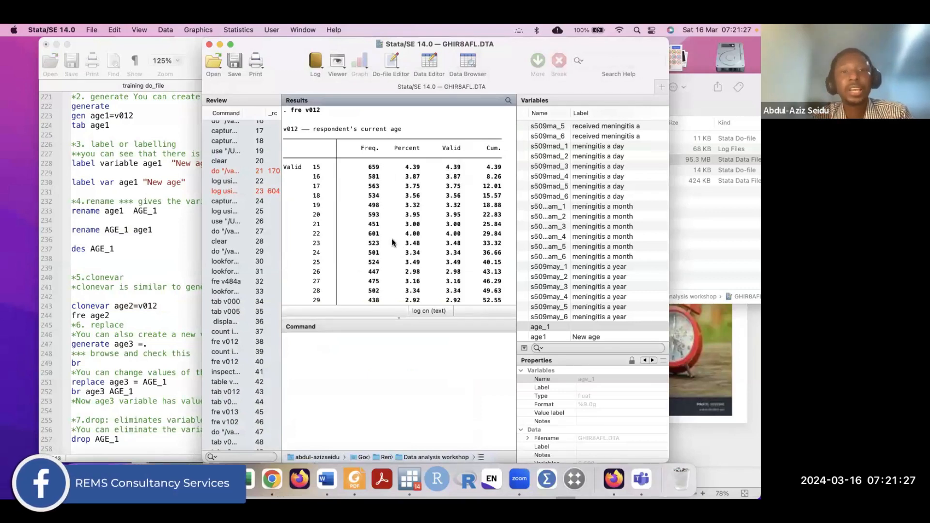
pyautogui.click(136, 306)
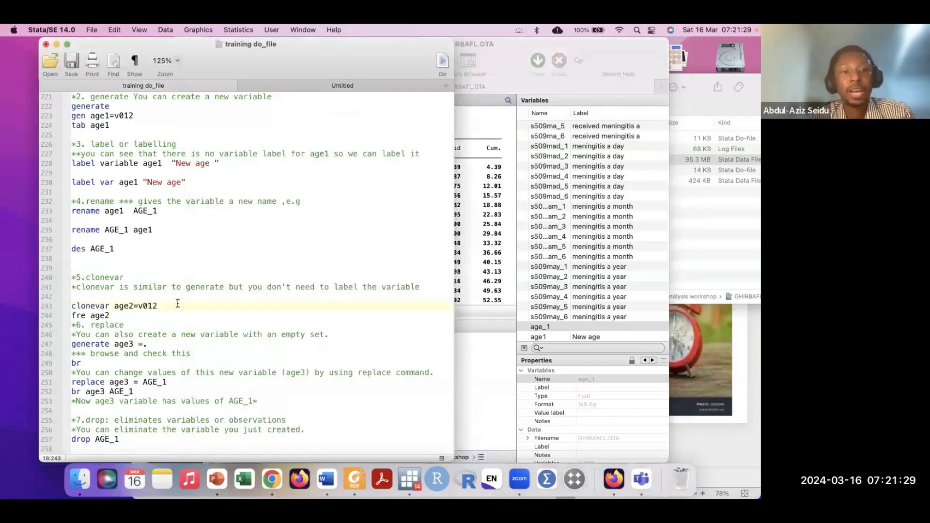
pyautogui.moveTo(157, 306); pyautogui.dragTo(56, 312)
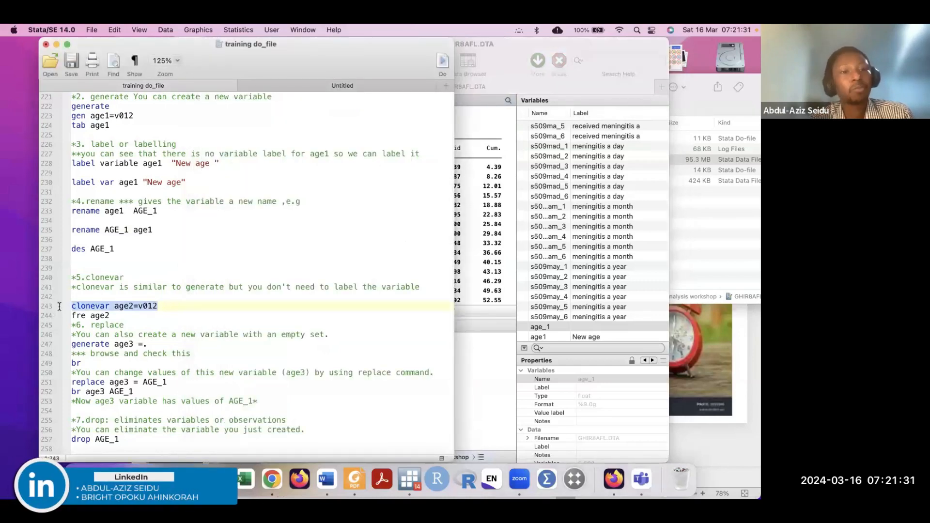
pyautogui.click(130, 306)
pyautogui.moveTo(134, 306); pyautogui.dragTo(115, 306)
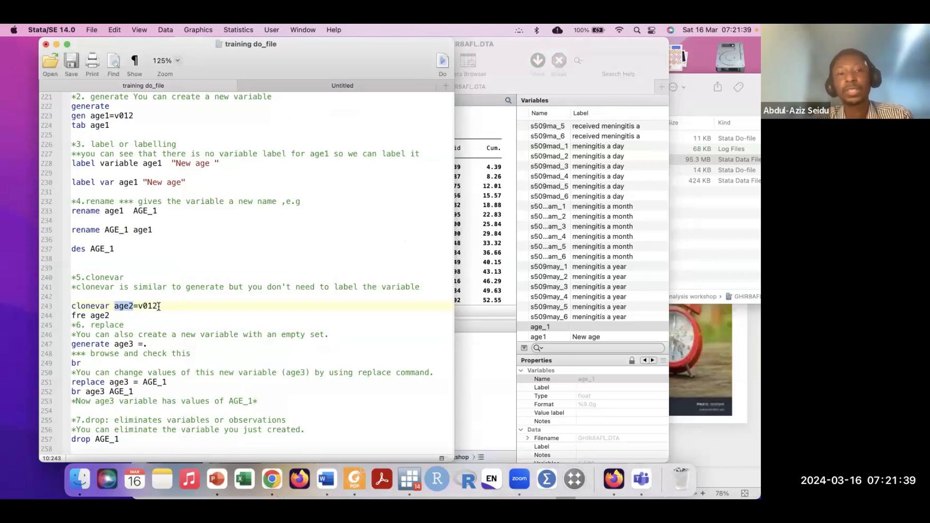
# Create the variable age2 as a clone of v012 by running the do-file's line clonevar age2=v012.
pyautogui.moveTo(159, 306); pyautogui.dragTo(62, 311)
pyautogui.press('super+c')
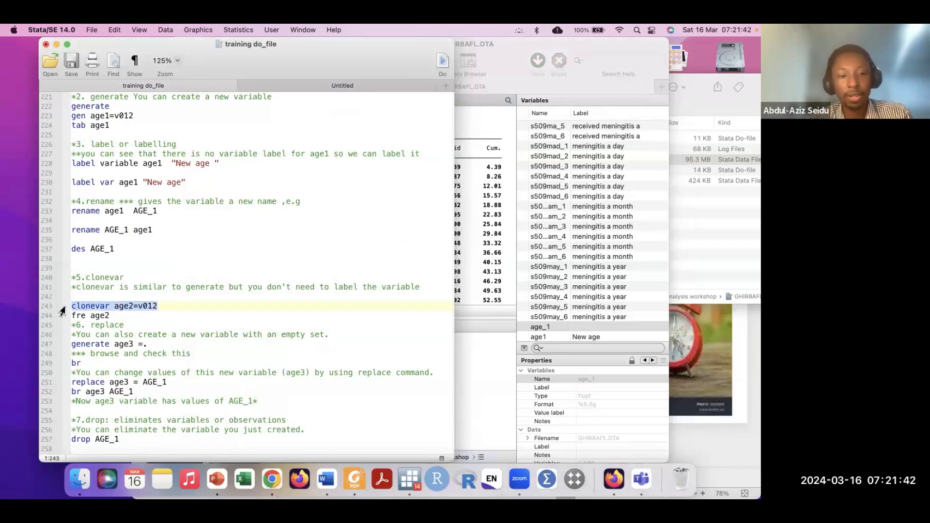
pyautogui.click(467, 355)
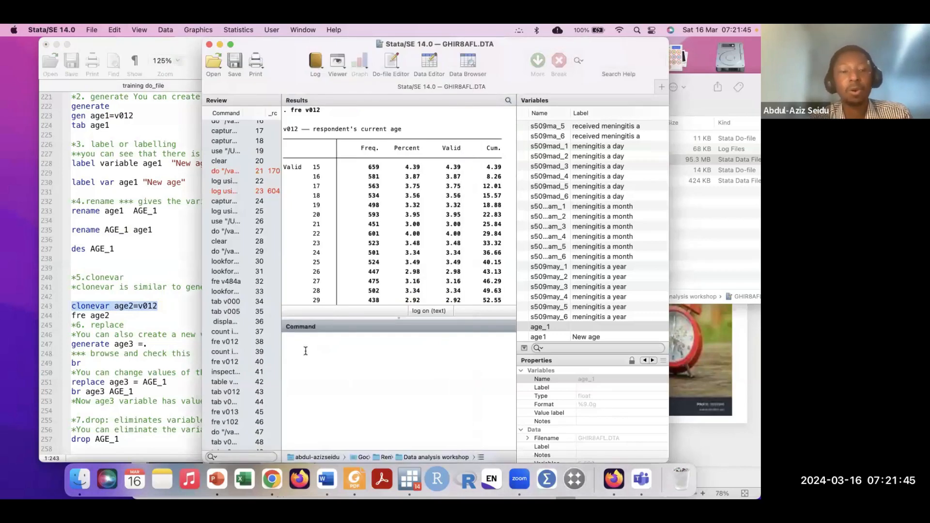
pyautogui.press('super+v')
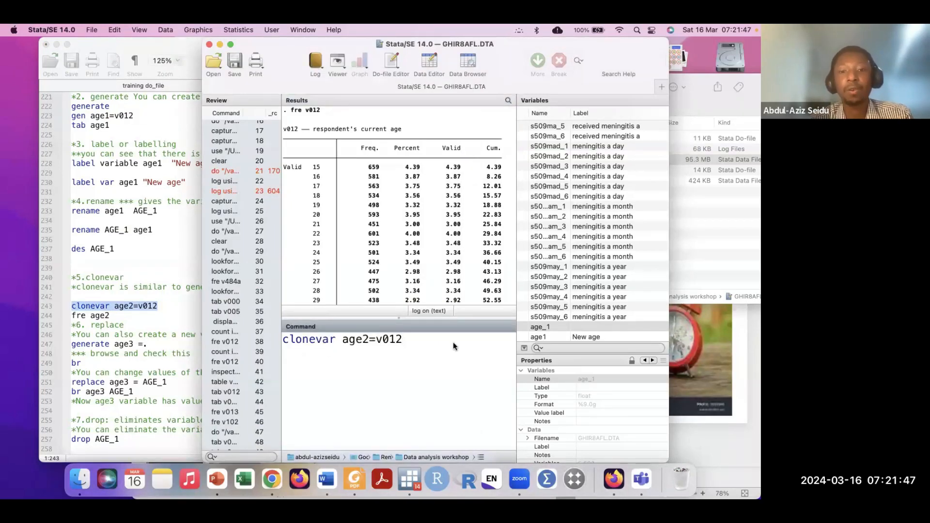
pyautogui.press('Return')
# Tabulate the cloned variable by running the do-file's line fre age2.
pyautogui.click(111, 315)
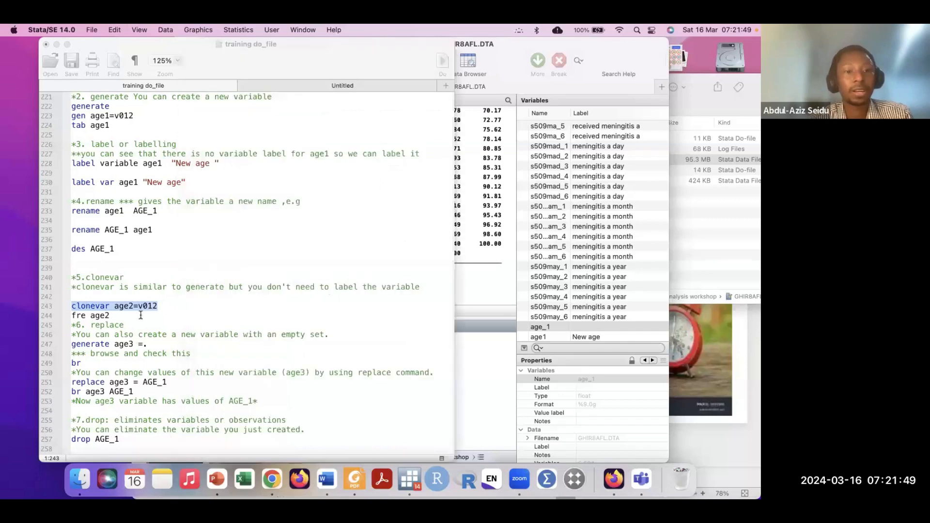
pyautogui.moveTo(112, 315); pyautogui.dragTo(58, 319)
pyautogui.press('super+c')
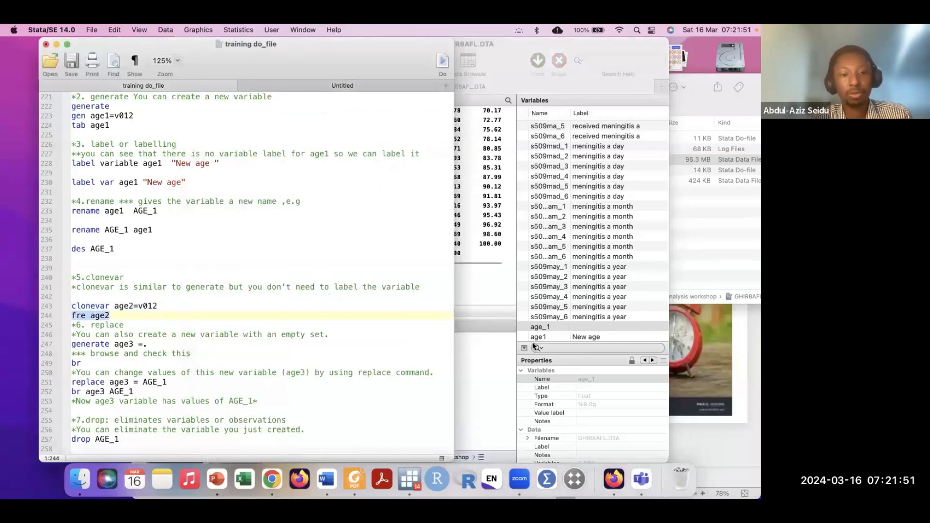
pyautogui.click(477, 358)
pyautogui.press('super+v')
pyautogui.press('Return')
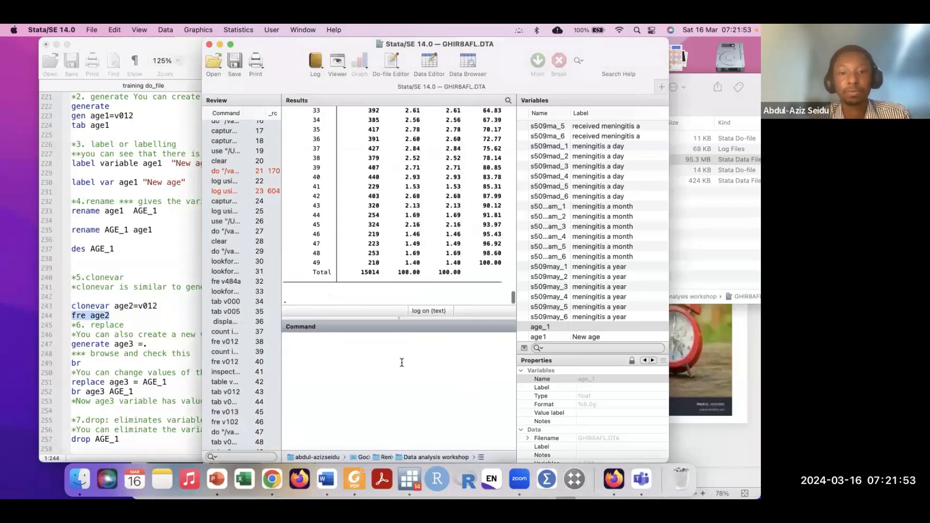
# Examine the age2 frequency table and its heading, and show the properties of age2 from the dataset's variable list.
pyautogui.scroll(4, 421, 238)
pyautogui.scroll(-12, 420, 238)
pyautogui.scroll(9, 421, 238)
pyautogui.scroll(-3, 421, 238)
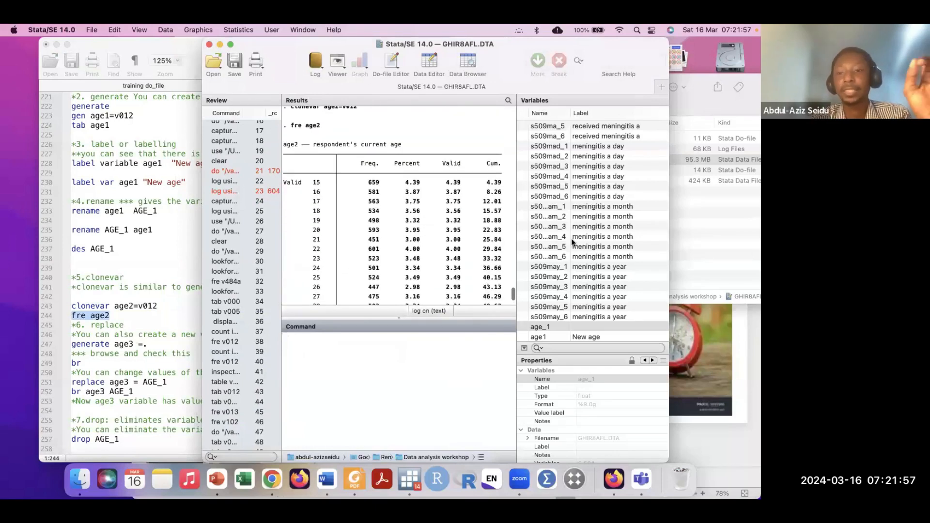
pyautogui.scroll(-1, 583, 261)
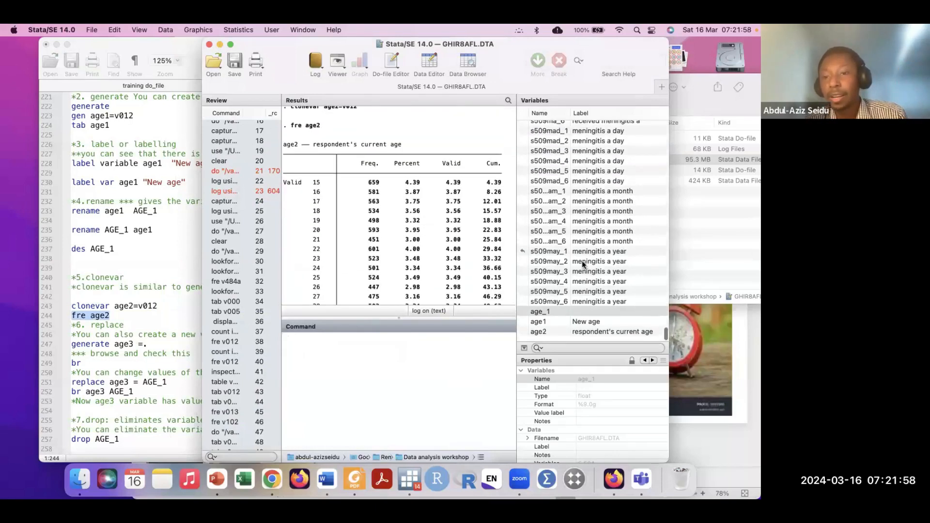
pyautogui.click(592, 336)
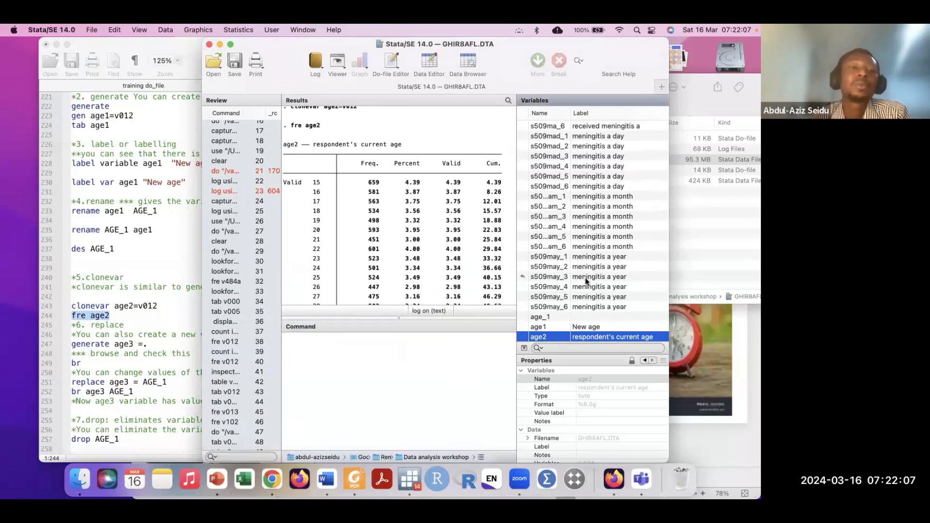
# Insert a blank line in the do-file between fre age2 and the replace section.
pyautogui.click(120, 315)
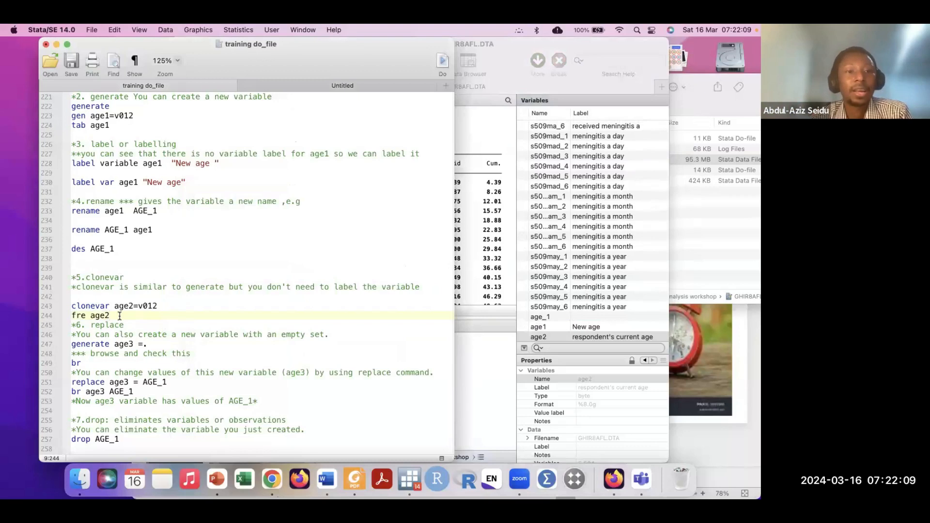
pyautogui.press('Return')
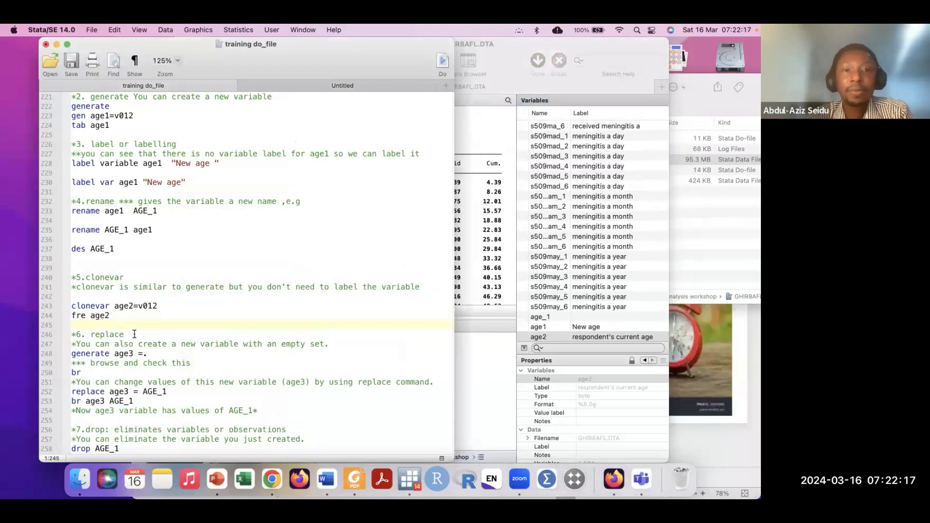
pyautogui.click(471, 308)
pyautogui.scroll(-6, 365, 219)
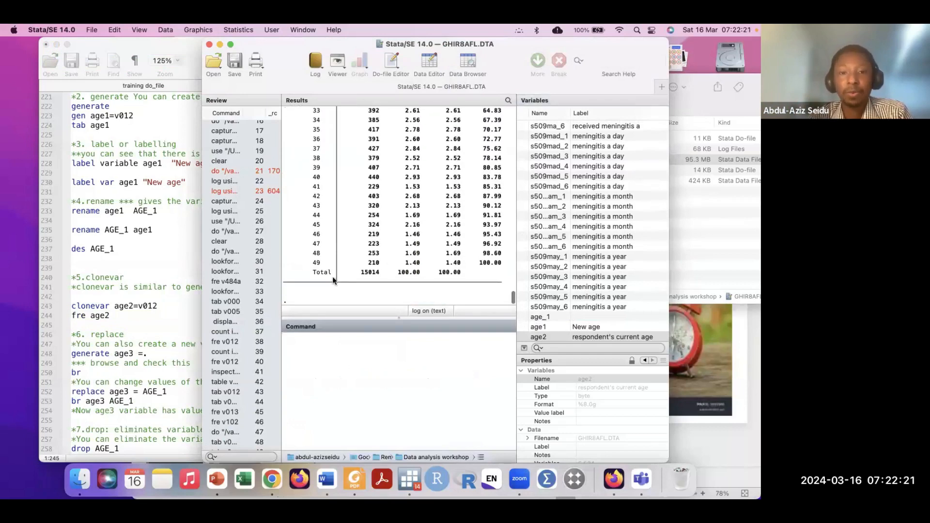
pyautogui.scroll(-2, 383, 234)
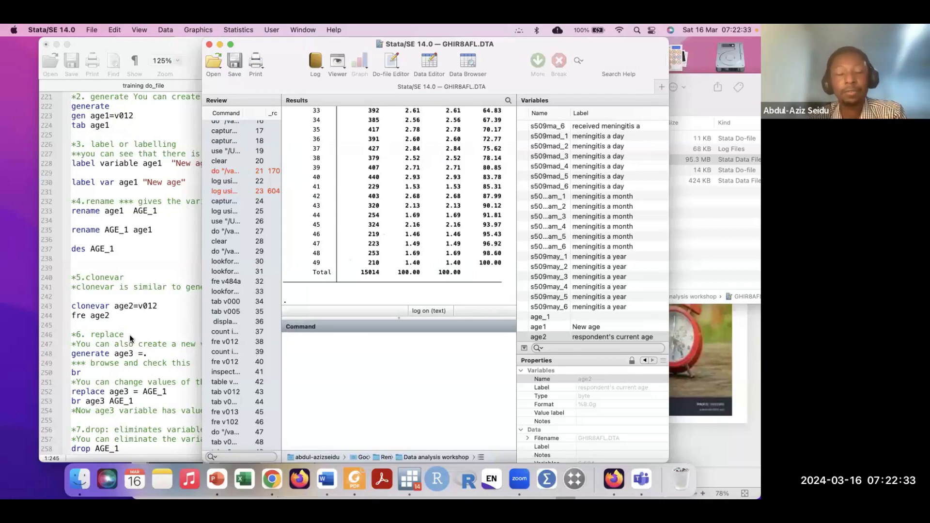
pyautogui.click(146, 324)
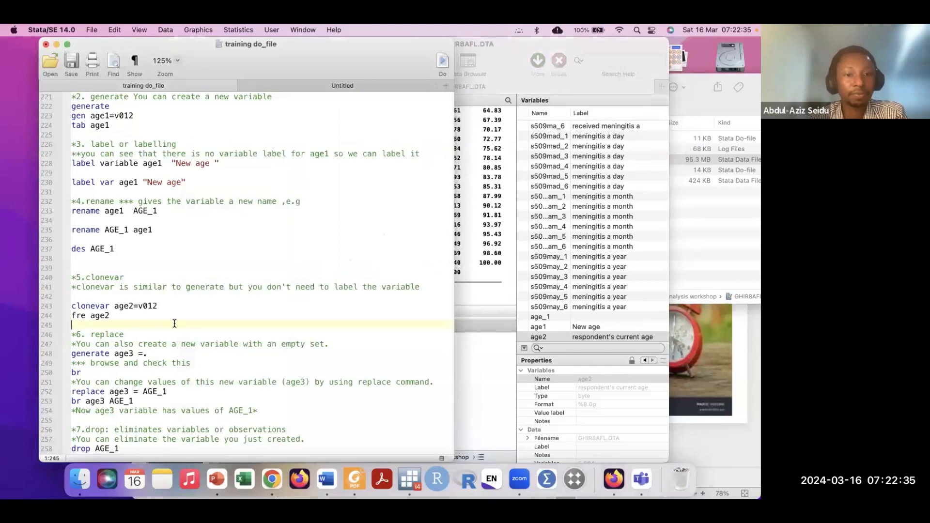
pyautogui.click(144, 335)
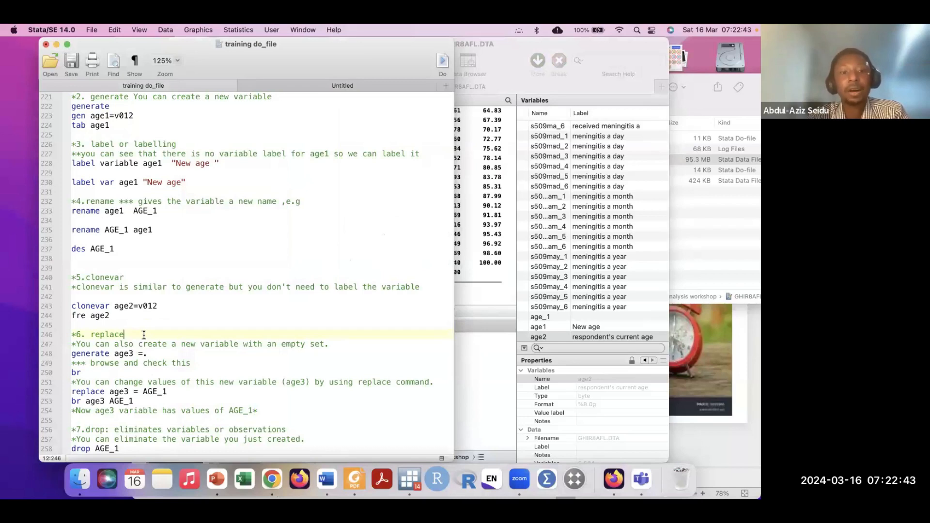
# Create the variable age3 filled with missing values by running the command gen age3 =.
pyautogui.moveTo(154, 353); pyautogui.dragTo(63, 353)
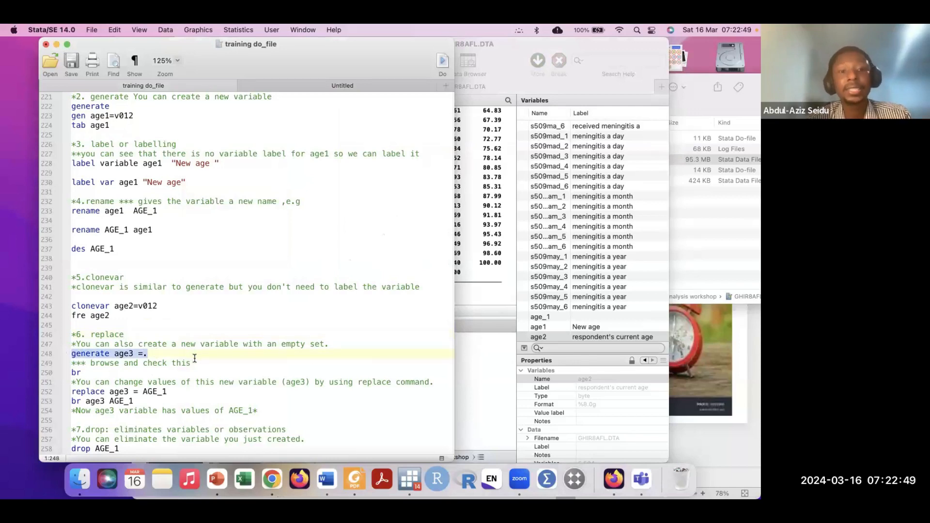
pyautogui.click(478, 357)
pyautogui.write('gen')
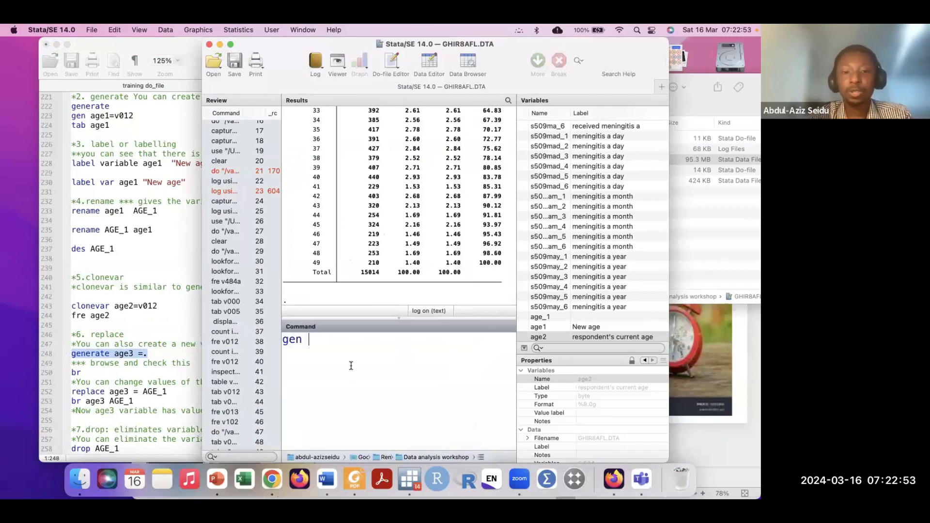
pyautogui.hotkey('ctrl', 'v')
pyautogui.click(369, 340)
pyautogui.press('BackSpace')
pyautogui.press('BackSpace')
pyautogui.press('BackSpace')
pyautogui.press('BackSpace')
pyautogui.press('BackSpace')
pyautogui.press('BackSpace')
pyautogui.press('BackSpace')
pyautogui.press('BackSpace')
pyautogui.press('BackSpace')
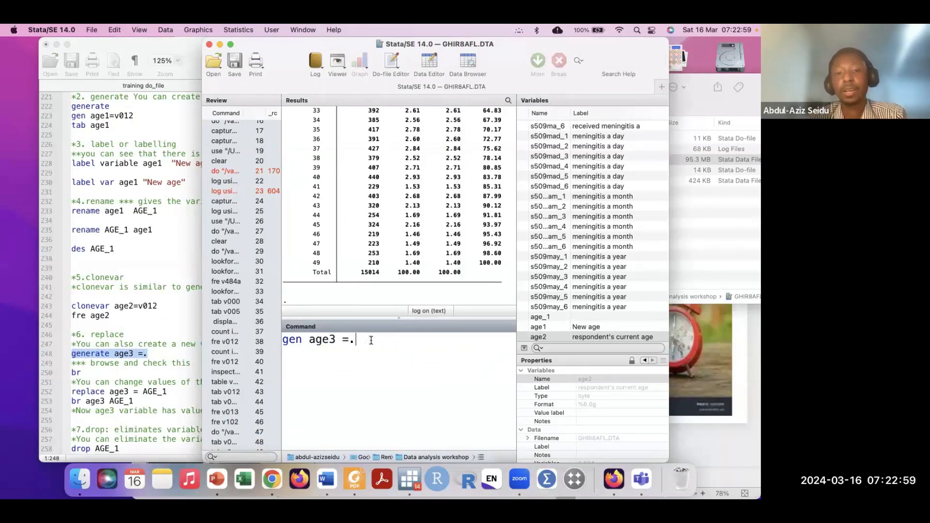
pyautogui.press('Return')
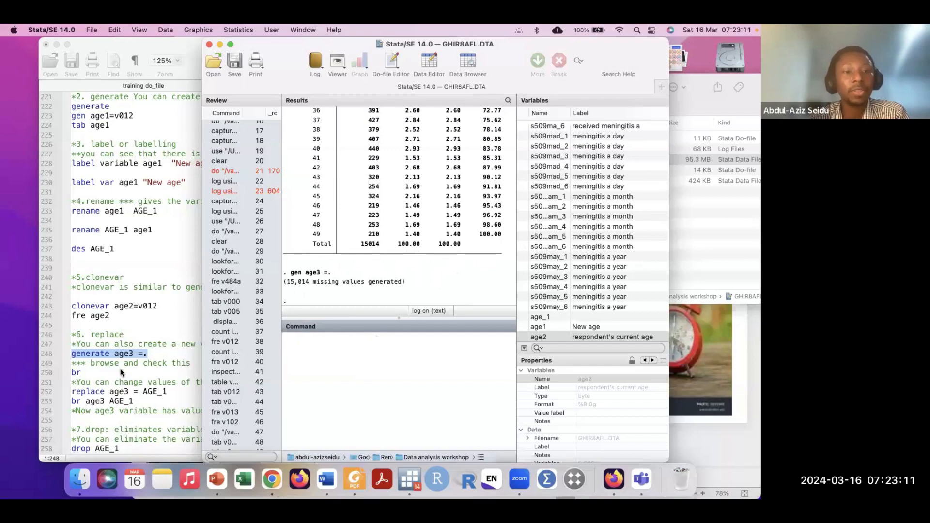
# Find age3 in the dataset's variable list and show its properties.
pyautogui.click(92, 372)
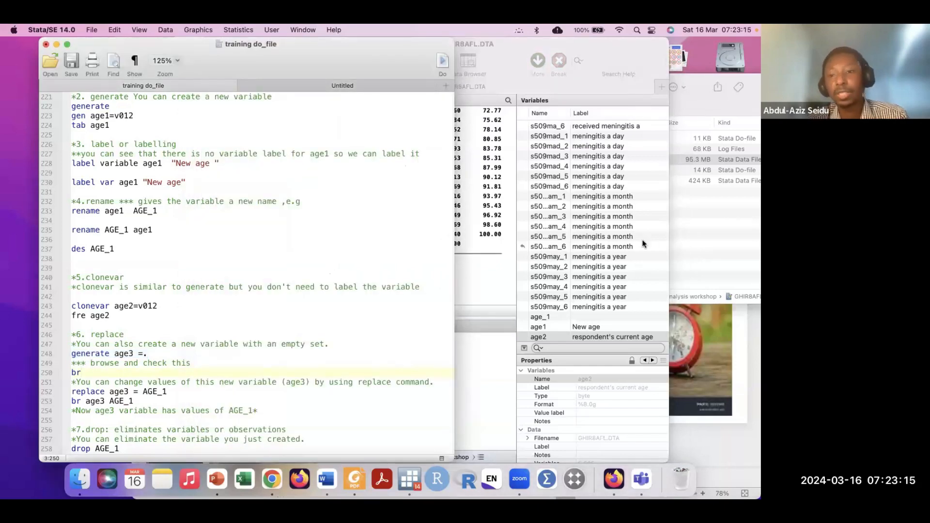
pyautogui.scroll(-1, 575, 252)
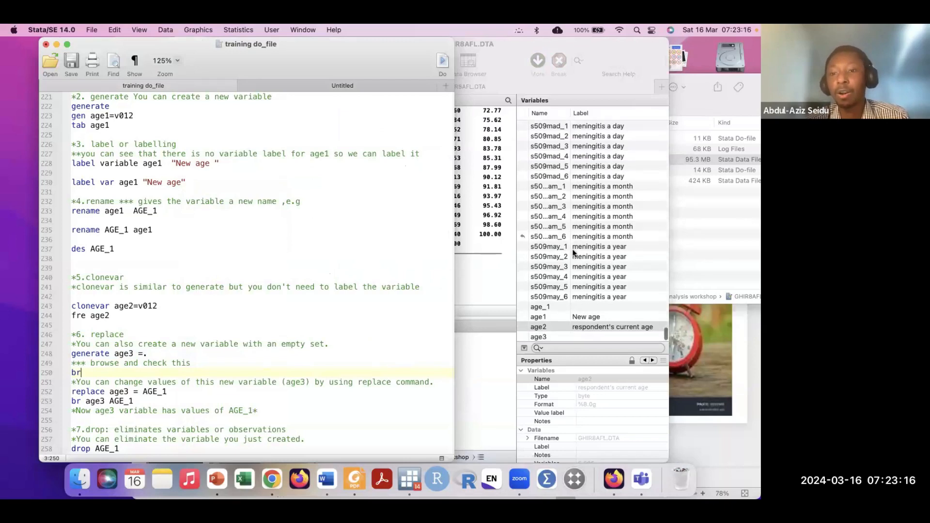
pyautogui.click(552, 338)
# Browse the values of age3 by running br age3, and close the data browser after viewing.
pyautogui.click(343, 345)
pyautogui.write('br')
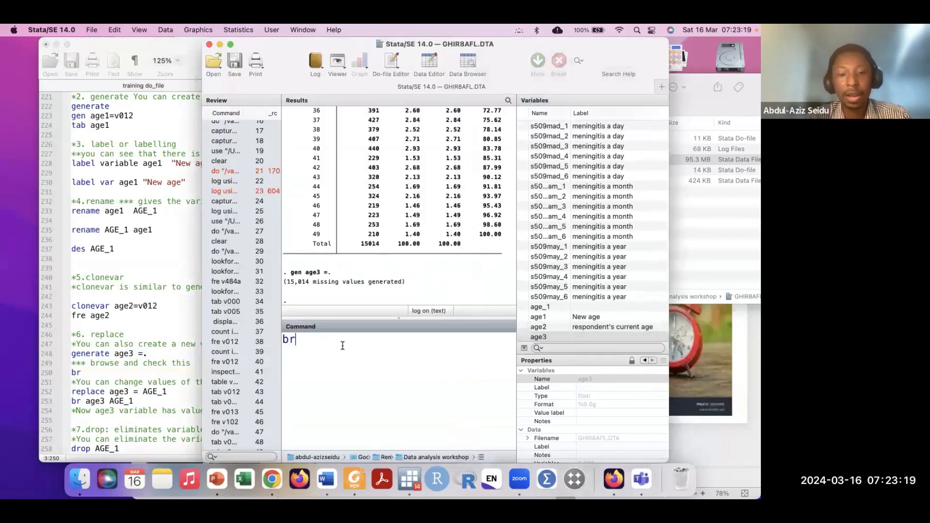
pyautogui.doubleClick(530, 338)
pyautogui.press('Return')
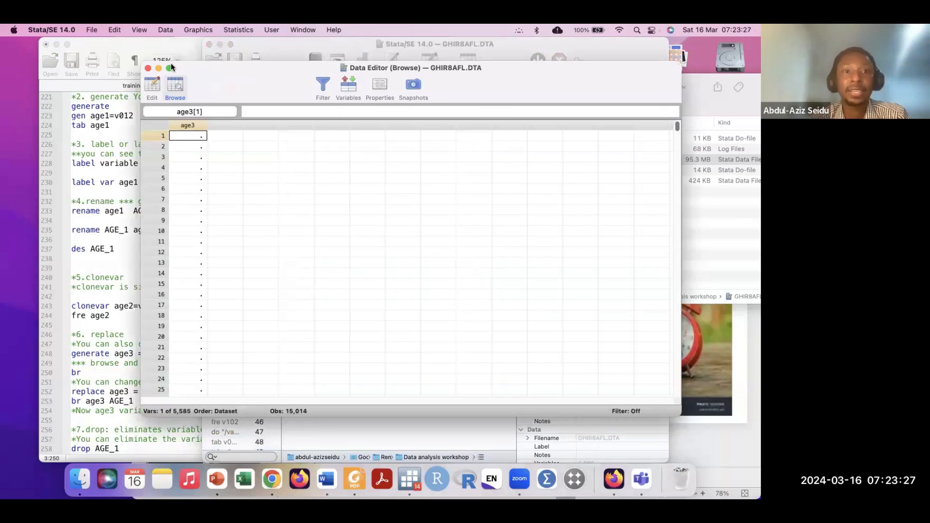
pyautogui.click(148, 69)
# In the do-file's replace line, change AGE_1 to age_1 so it matches the variable name in the dataset.
pyautogui.click(146, 316)
pyautogui.scroll(-1, 181, 334)
pyautogui.scroll(-1, 180, 333)
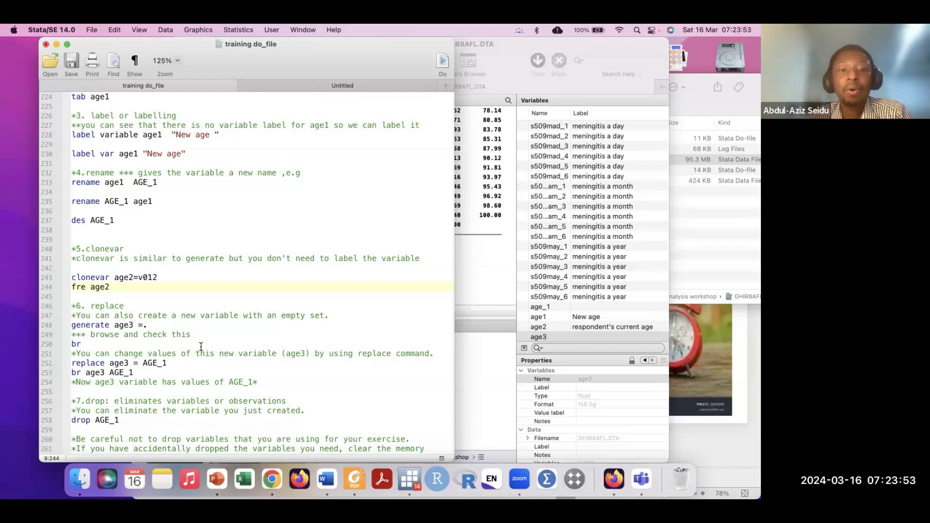
pyautogui.scroll(-1, 537, 253)
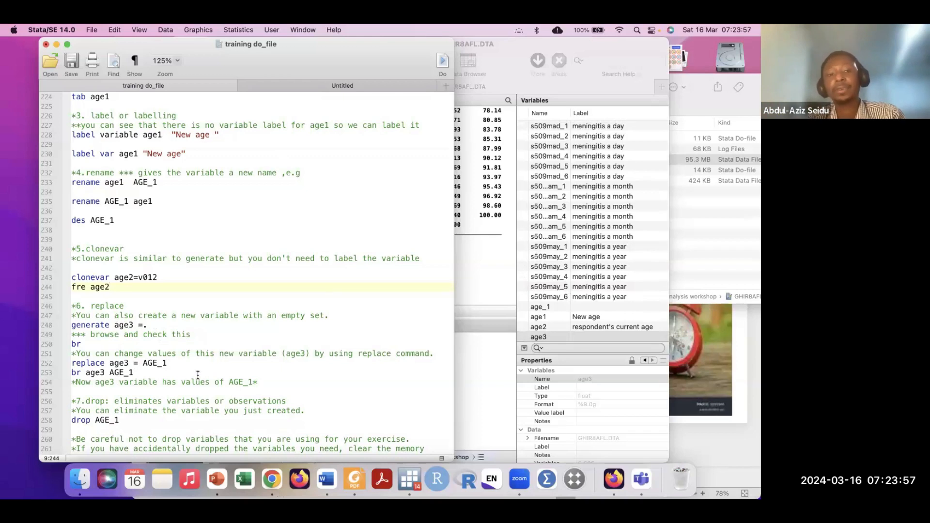
pyautogui.click(174, 363)
pyautogui.moveTo(167, 363); pyautogui.dragTo(71, 363)
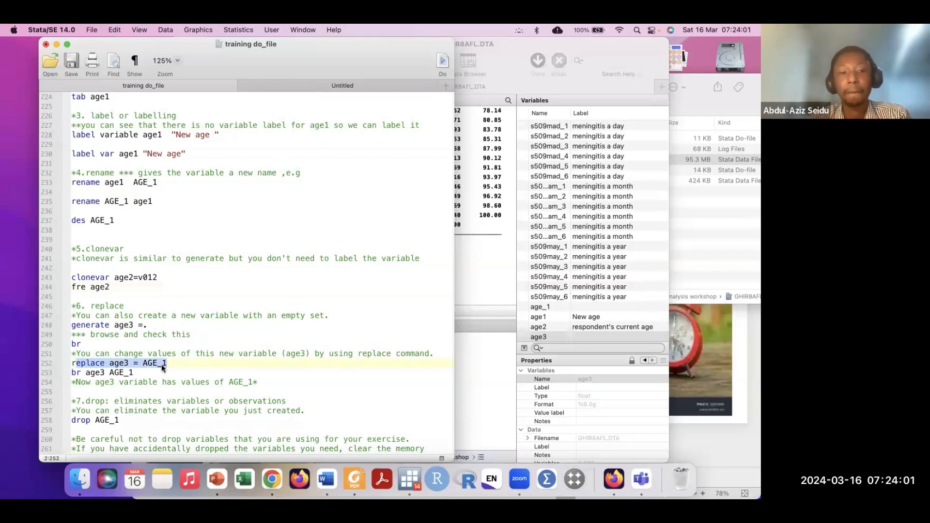
pyautogui.click(178, 359)
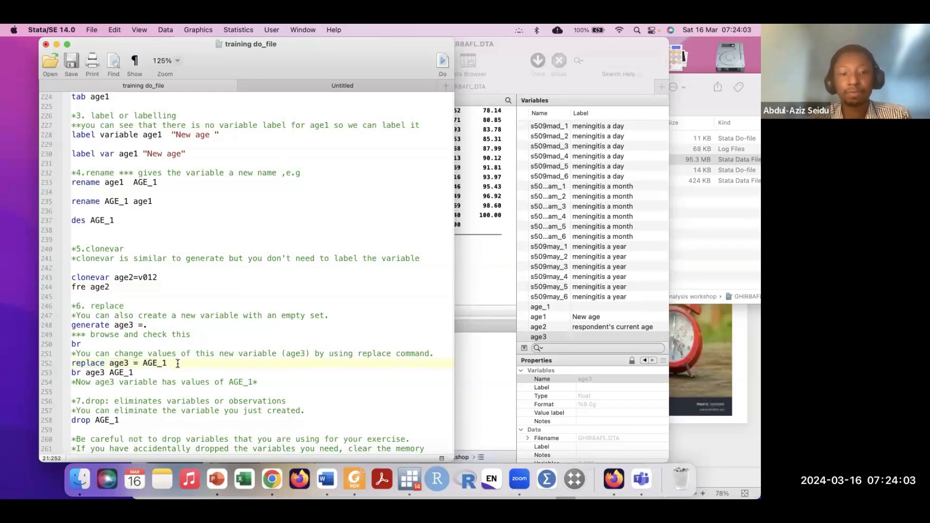
pyautogui.click(522, 307)
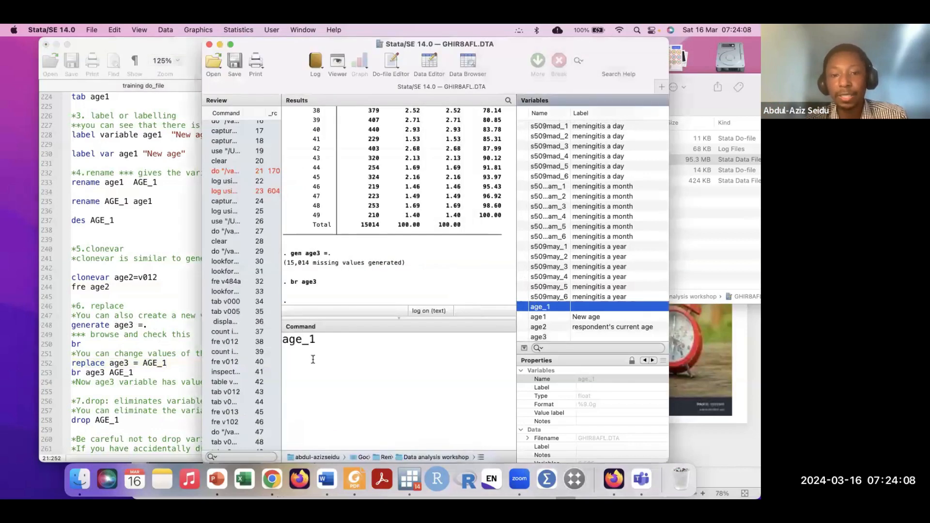
pyautogui.click(146, 365)
pyautogui.click(167, 366)
pyautogui.press('BackSpace')
pyautogui.press('BackSpace')
pyautogui.press('BackSpace')
pyautogui.press('BackSpace')
pyautogui.press('BackSpace')
pyautogui.press('BackSpace')
pyautogui.write('age_1')
# Change AGE_1 to age_1 in the do-file's browse line below the replace command.
pyautogui.click(136, 373)
pyautogui.press('BackSpace')
pyautogui.press('BackSpace')
pyautogui.press('BackSpace')
pyautogui.press('BackSpace')
pyautogui.write('age_1')
# Fill age3 with the values of age_1 by running the do-file's line replace age3 =age_1 as a command.
pyautogui.moveTo(166, 364); pyautogui.dragTo(69, 369)
pyautogui.press('super+c')
pyautogui.click(486, 353)
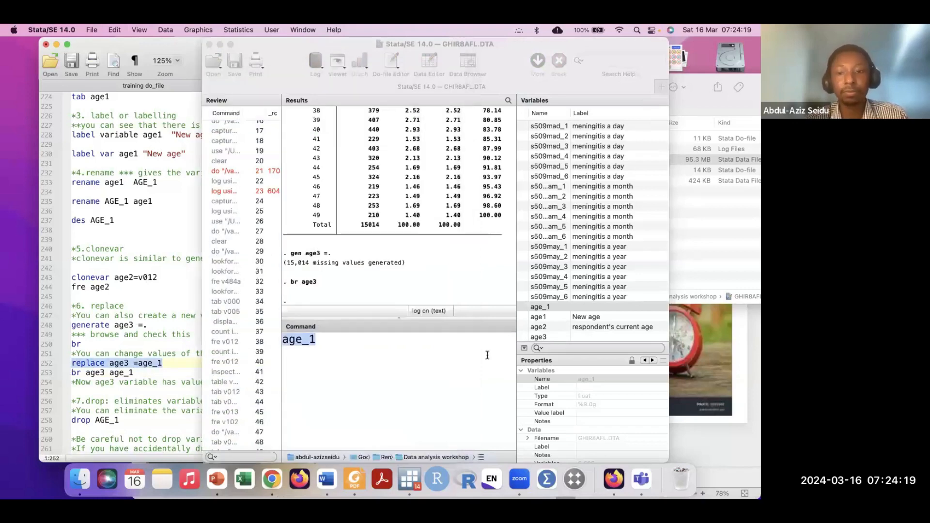
pyautogui.press('super+a')
pyautogui.press('BackSpace')
pyautogui.press('super+v')
pyautogui.press('Return')
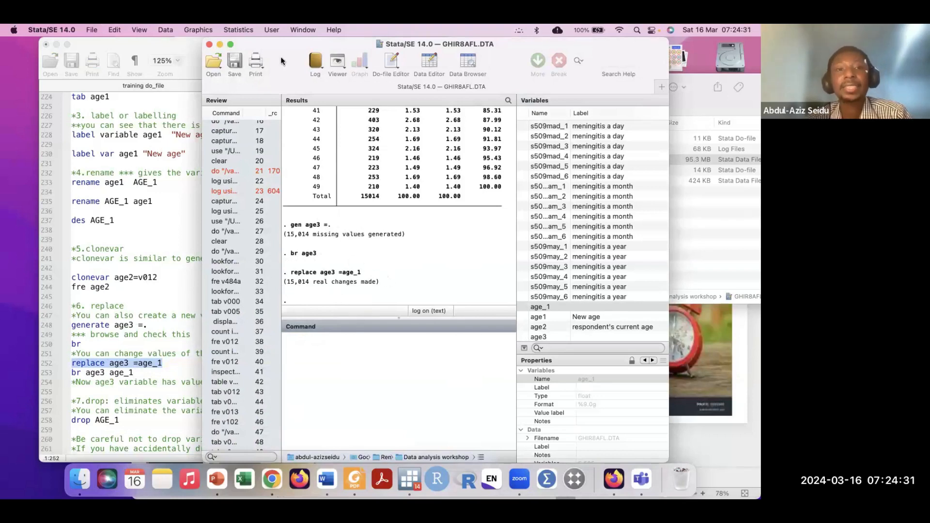
# Run the do-file's line br age3 age_1, compare the two columns, and close the data browser.
pyautogui.moveTo(287, 71); pyautogui.dragTo(243, 72)
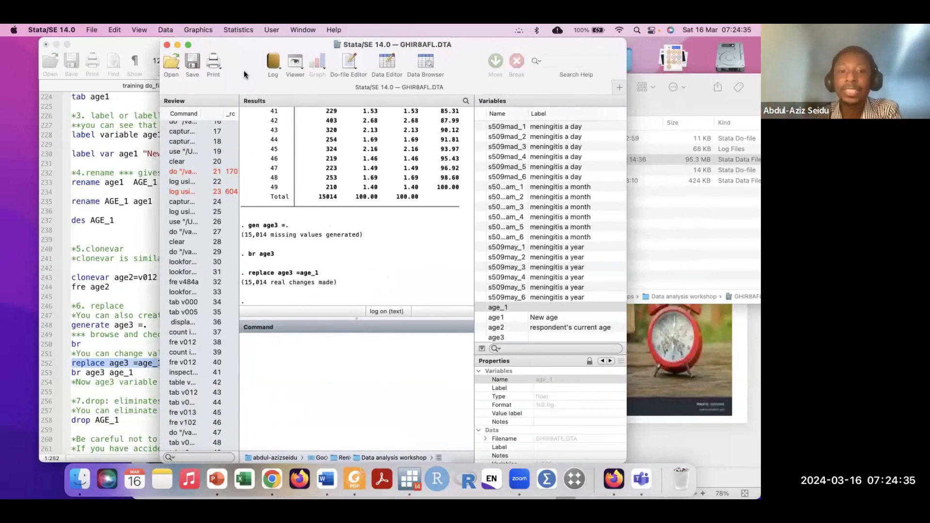
pyautogui.click(110, 359)
pyautogui.moveTo(144, 373); pyautogui.dragTo(65, 377)
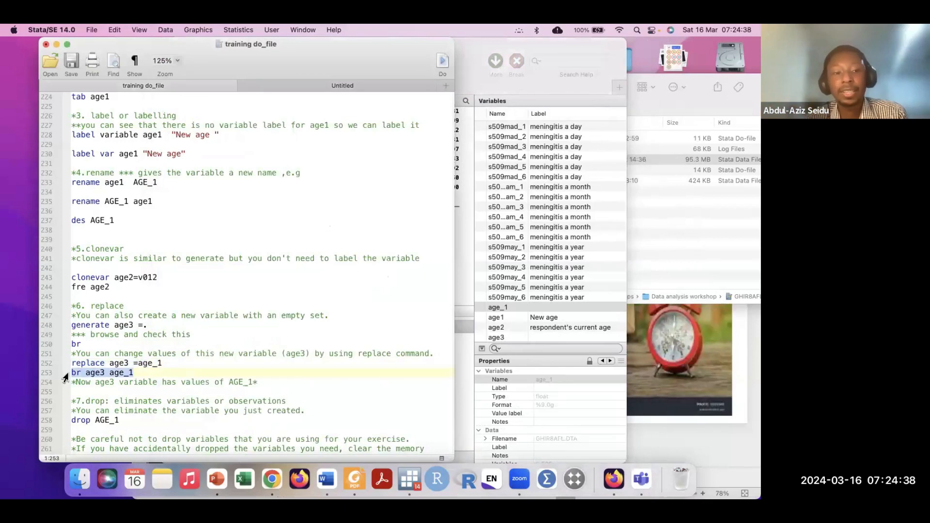
pyautogui.click(442, 63)
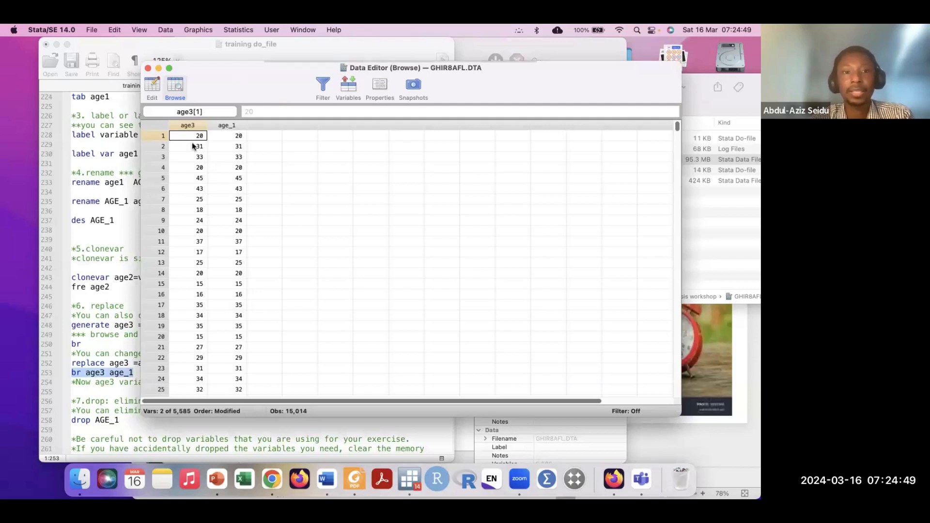
pyautogui.scroll(-15, 225, 272)
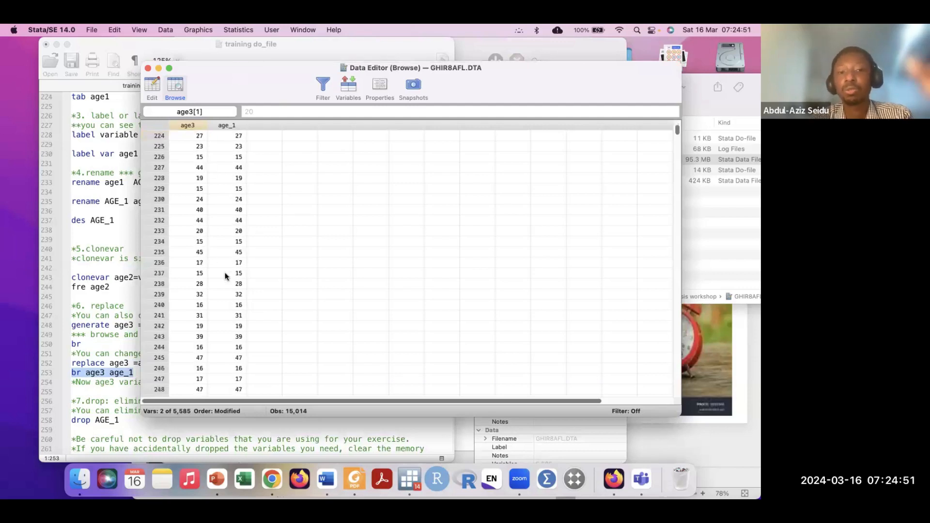
pyautogui.click(148, 68)
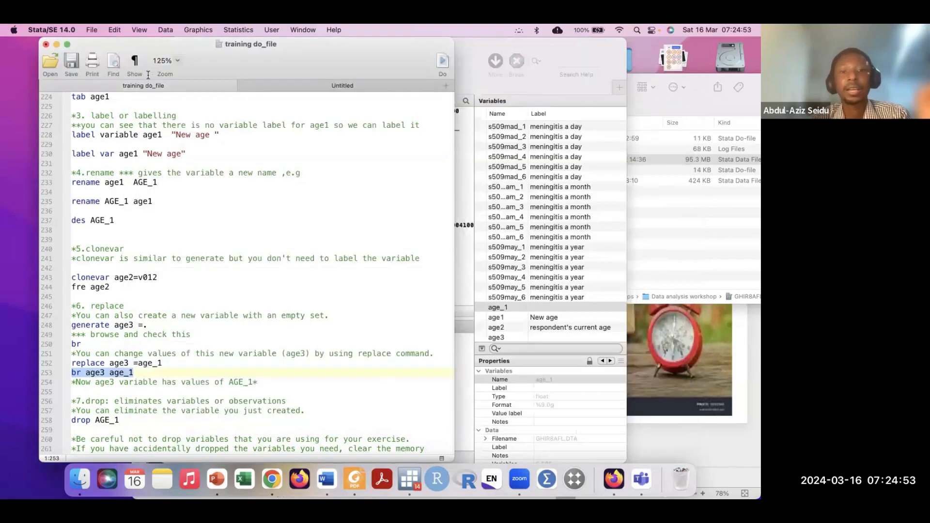
# Remove the variable age2 from the dataset by running the command drop age2.
pyautogui.click(194, 364)
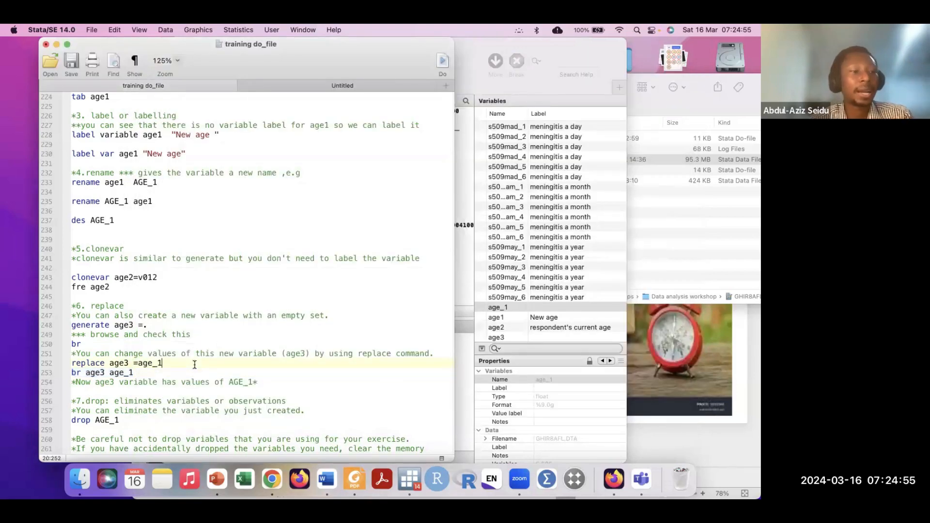
pyautogui.scroll(-3, 180, 382)
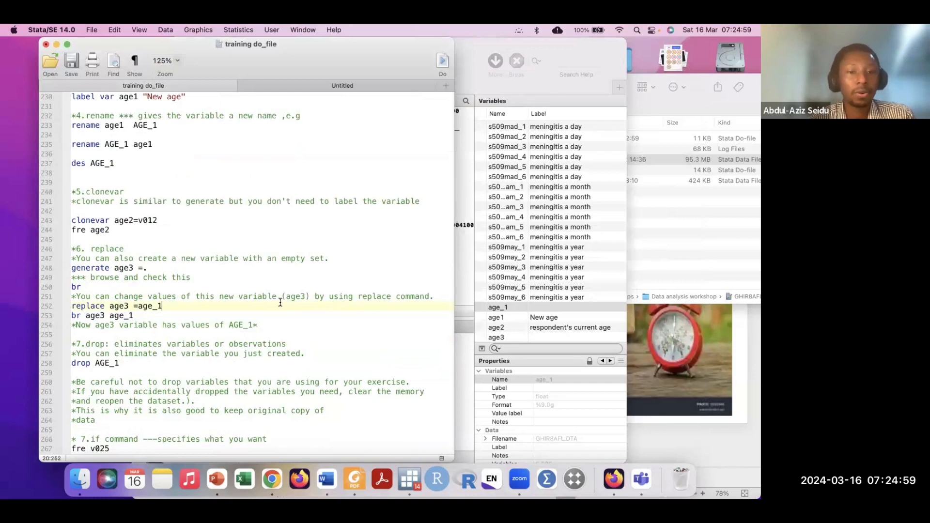
pyautogui.scroll(-1, 280, 302)
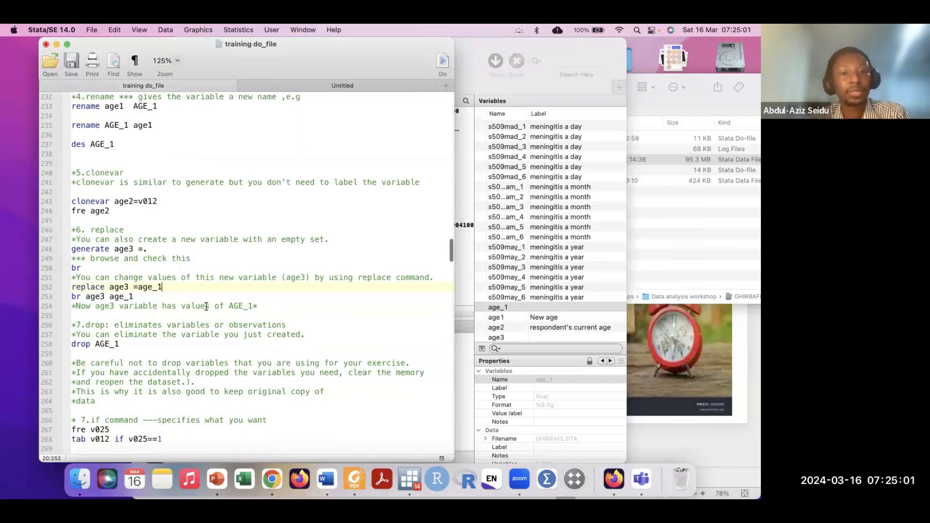
pyautogui.scroll(-1, 206, 306)
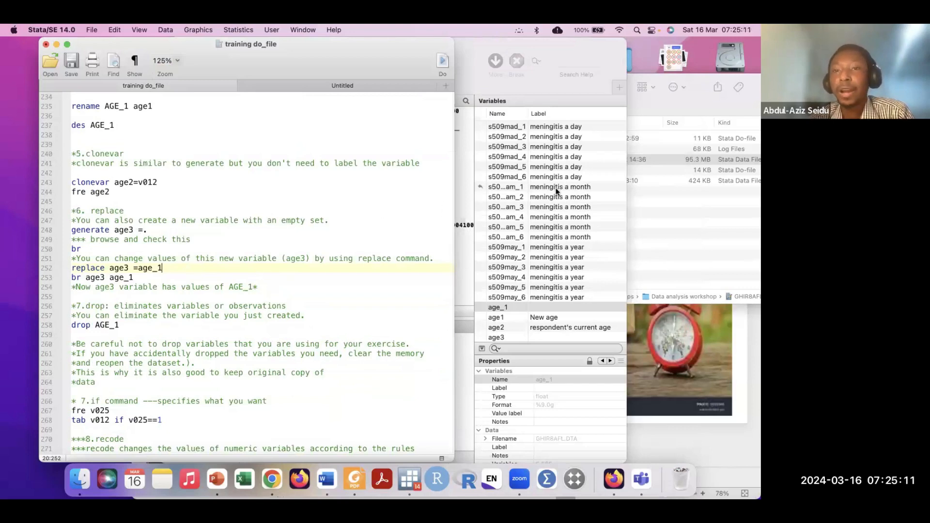
pyautogui.scroll(-2, 557, 193)
pyautogui.moveTo(559, 44); pyautogui.dragTo(600, 45)
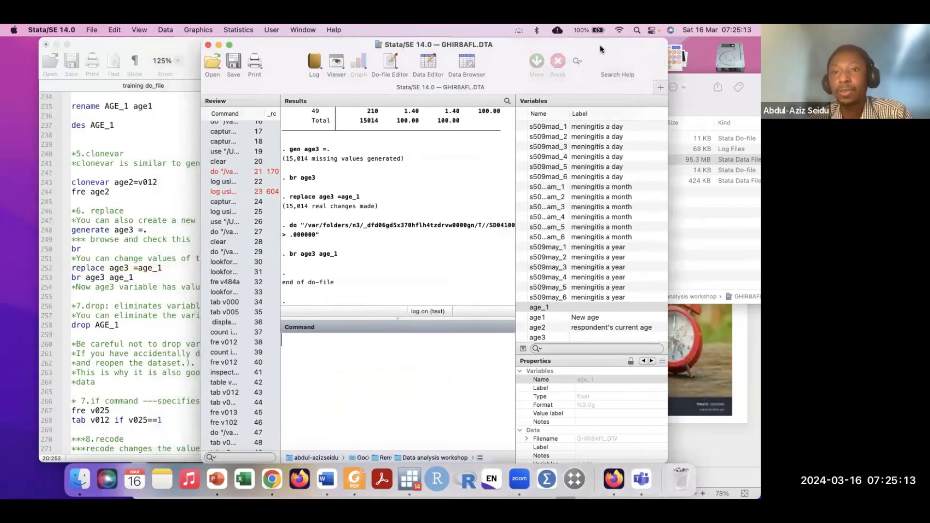
pyautogui.scroll(-2, 548, 234)
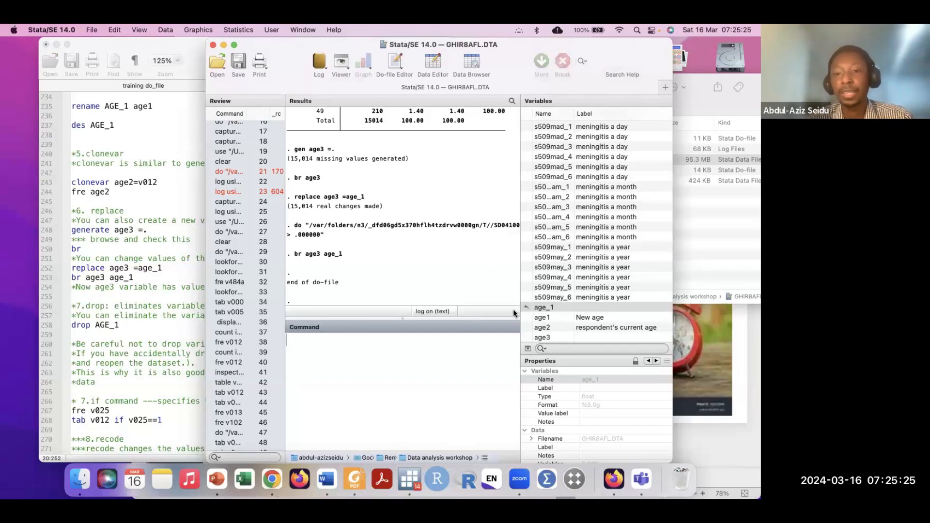
pyautogui.write('drop')
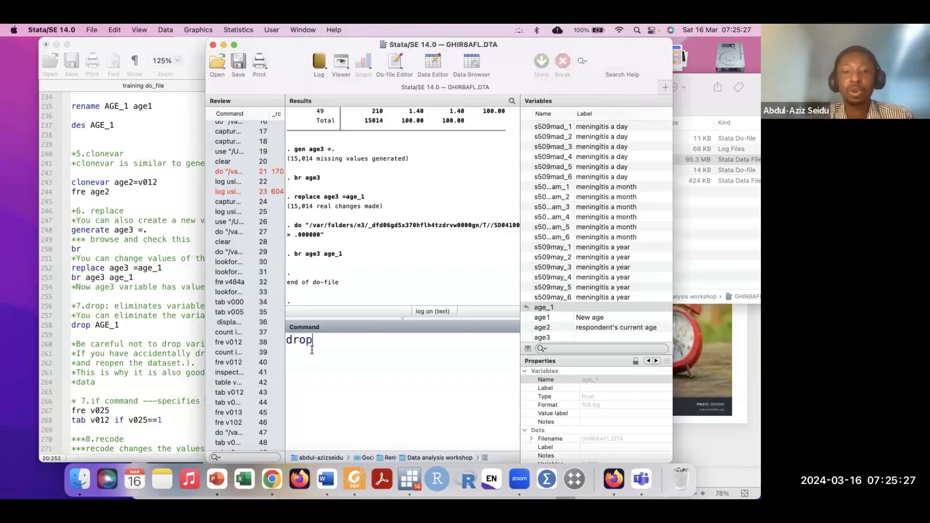
pyautogui.click(527, 328)
pyautogui.press('Return')
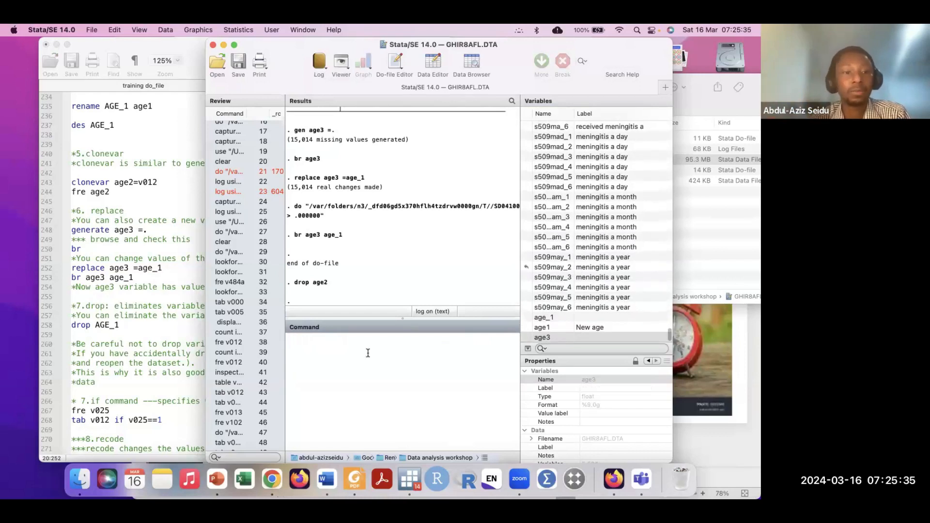
# Examine the do-file's notes on accidentally dropped variables and the if command section with fre v025 and tab v012 if v025==1.
pyautogui.click(133, 353)
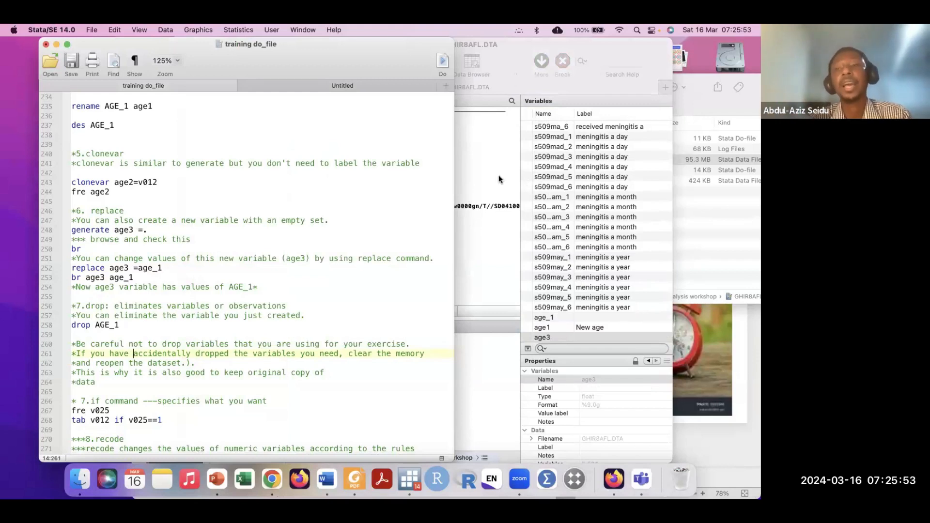
pyautogui.scroll(3, 290, 345)
pyautogui.scroll(-4, 289, 345)
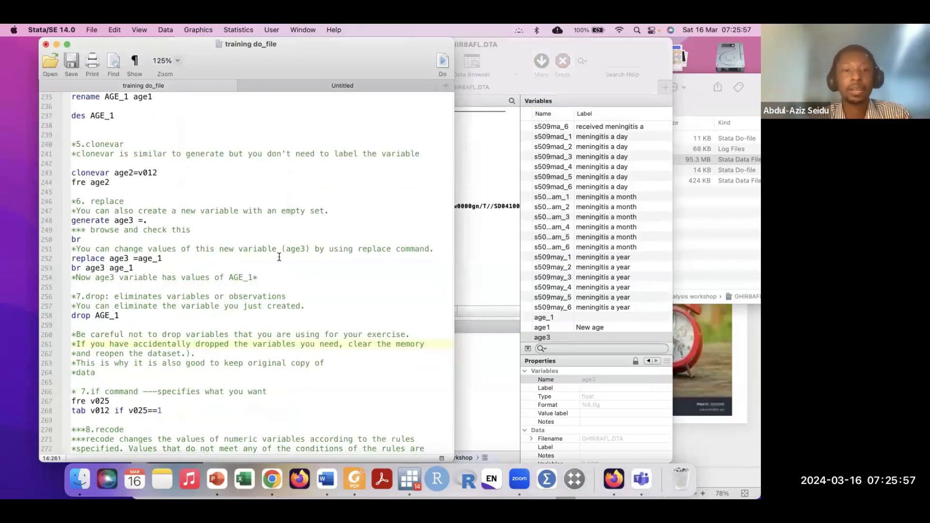
pyautogui.scroll(3, 284, 250)
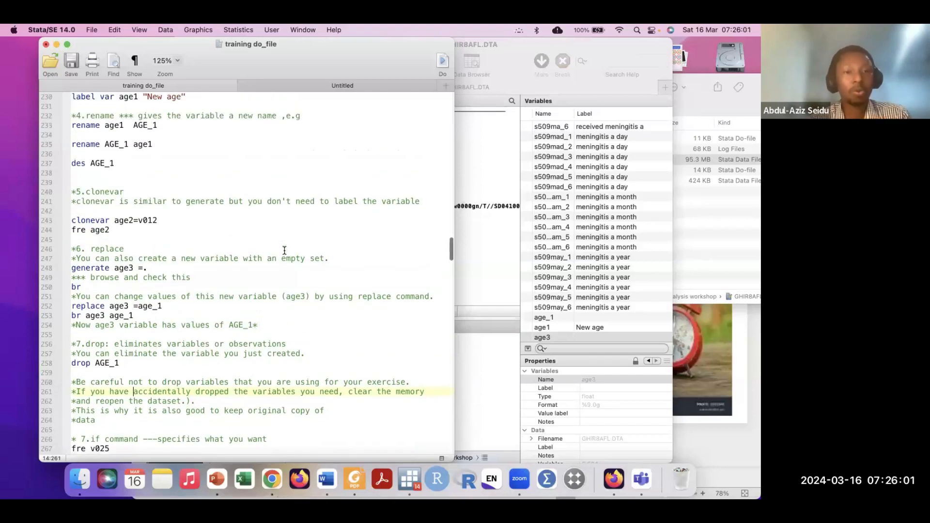
pyautogui.scroll(-2, 204, 274)
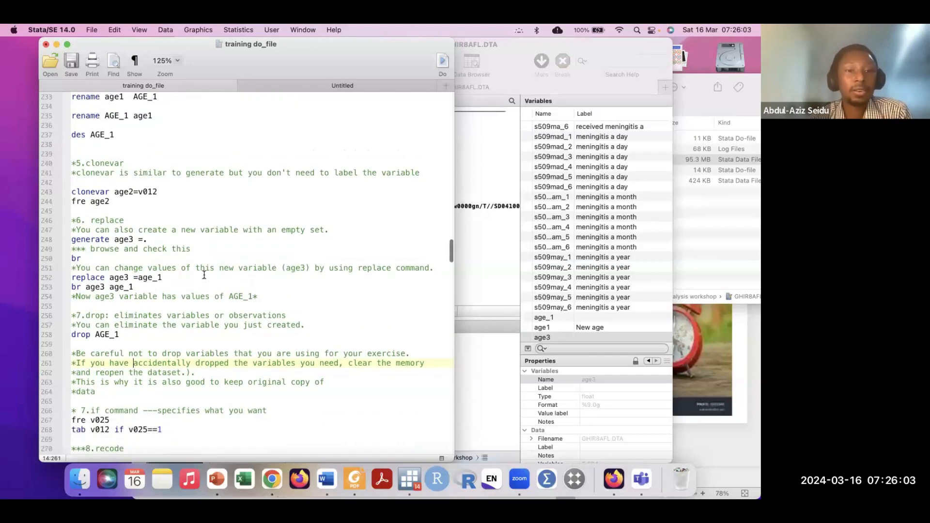
pyautogui.scroll(-5, 204, 274)
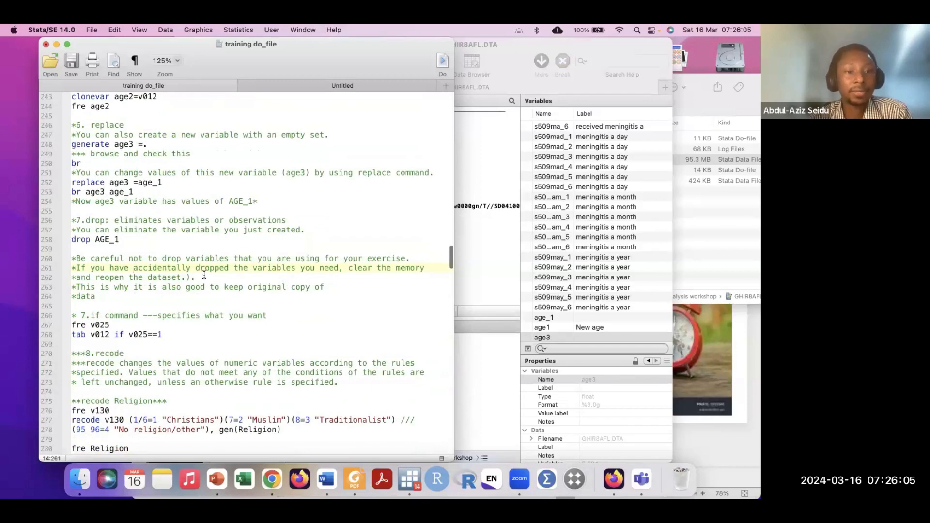
pyautogui.scroll(2, 204, 275)
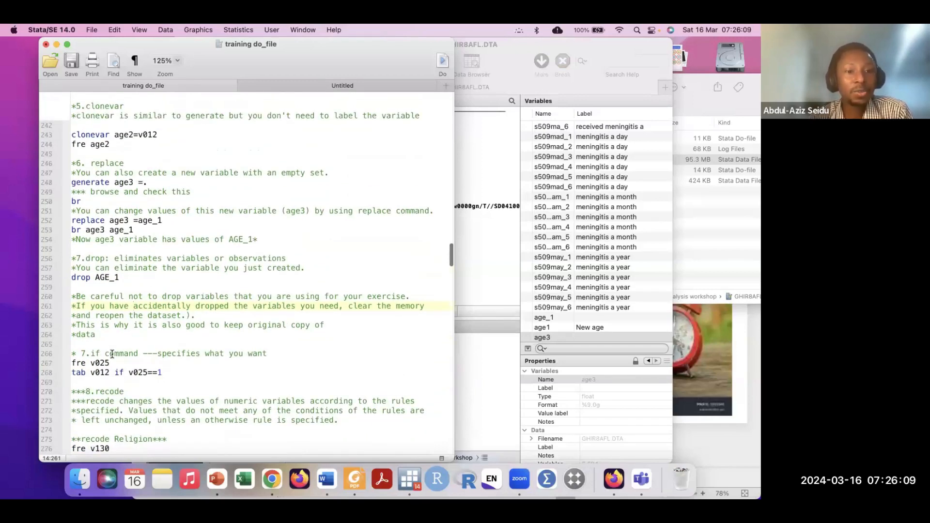
pyautogui.scroll(-3, 112, 354)
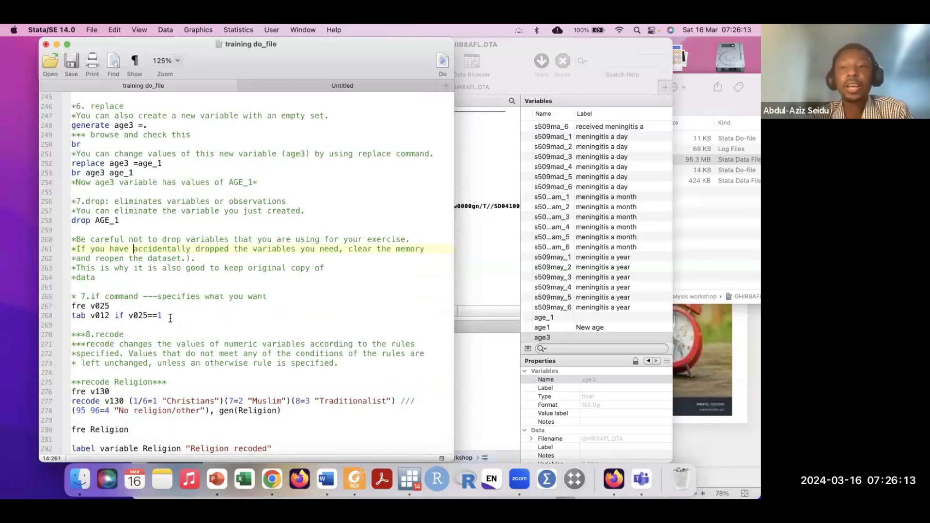
# Insert a blank line between fre v025 and tab v012 if v025==1 in the training do-file.
pyautogui.click(494, 161)
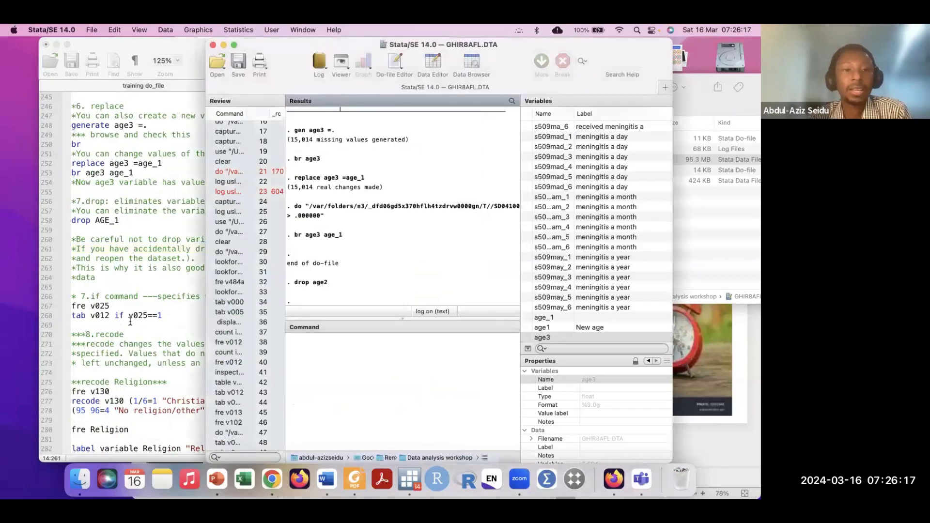
pyautogui.click(129, 321)
pyautogui.click(114, 307)
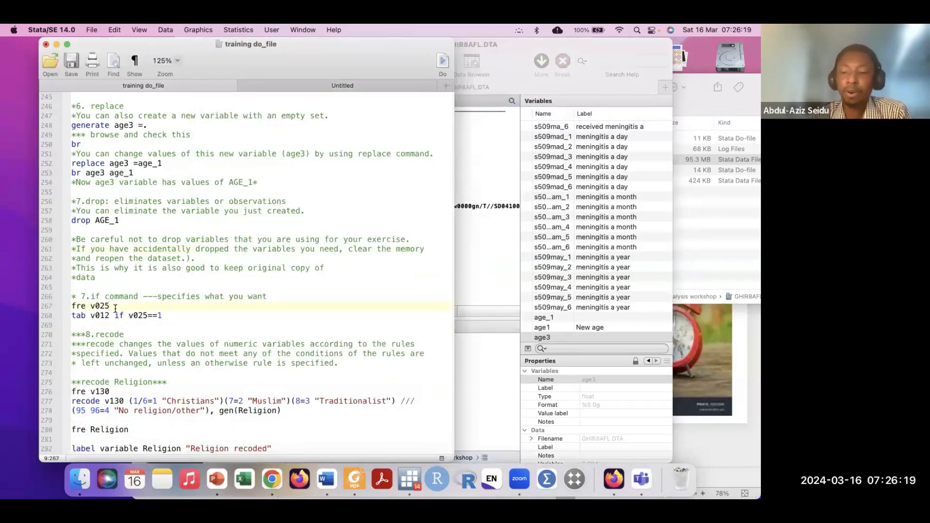
pyautogui.press('Return')
# Run the do-file's line tab v012 if v025==1 as a command and review the resulting age table.
pyautogui.moveTo(165, 325); pyautogui.dragTo(65, 328)
pyautogui.press('super+c')
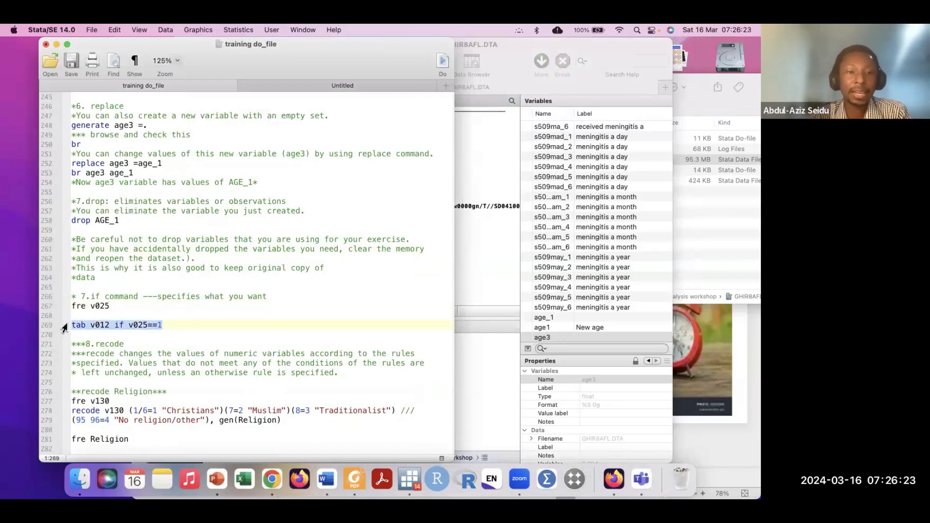
pyautogui.click(478, 346)
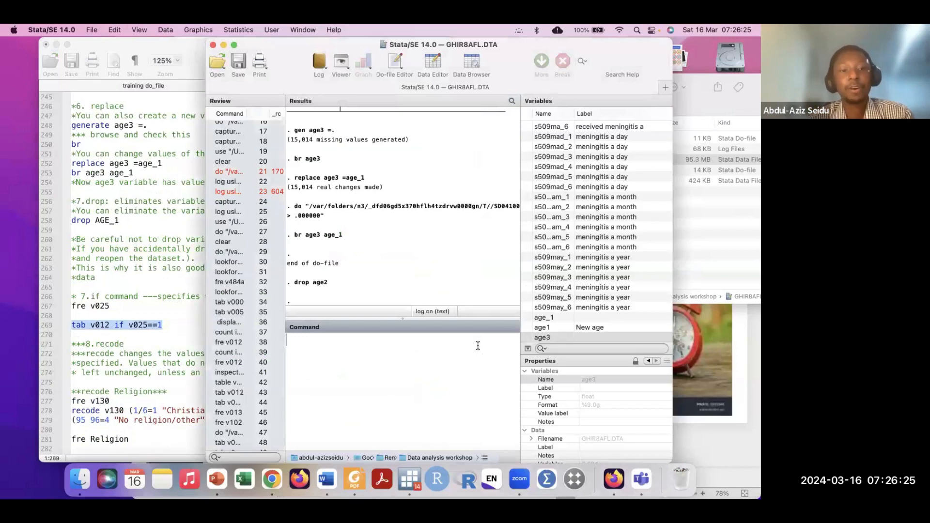
pyautogui.press('super+v')
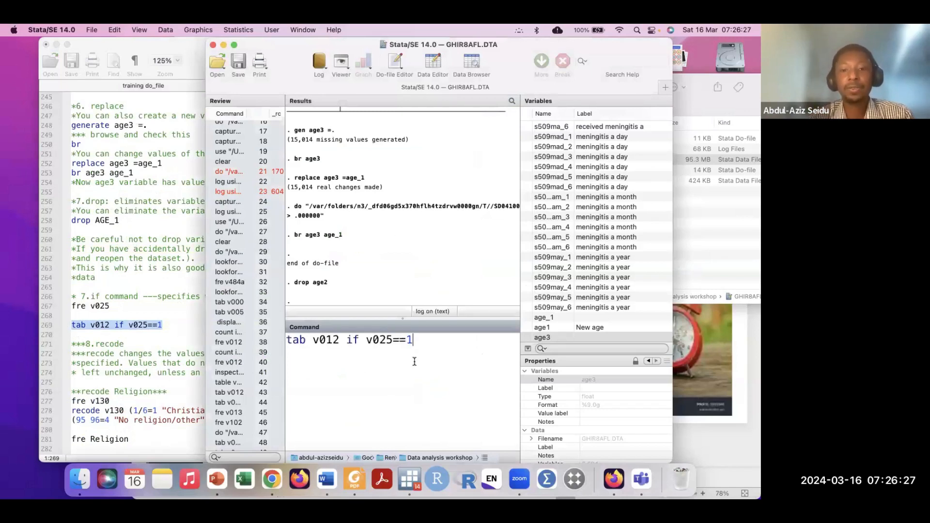
pyautogui.press('Return')
pyautogui.scroll(10, 426, 233)
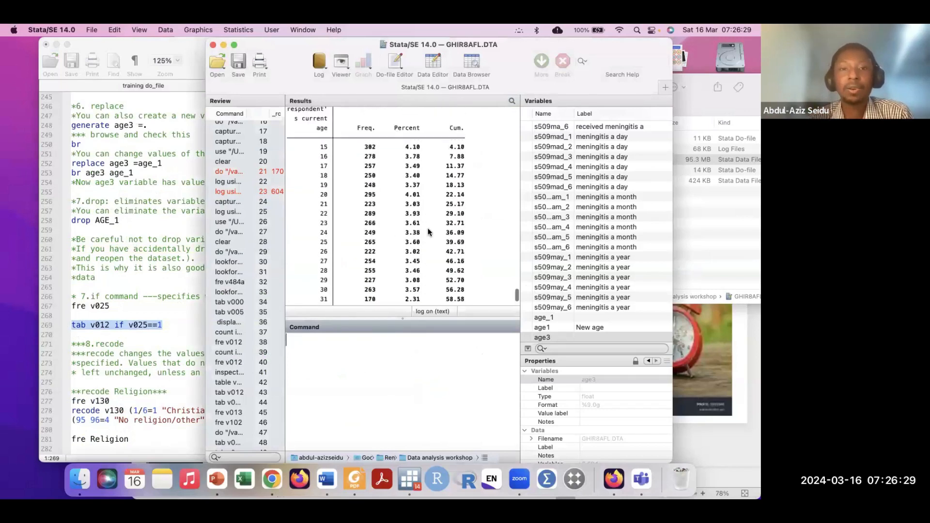
pyautogui.scroll(-10, 428, 232)
pyautogui.scroll(8, 428, 232)
pyautogui.scroll(2, 428, 232)
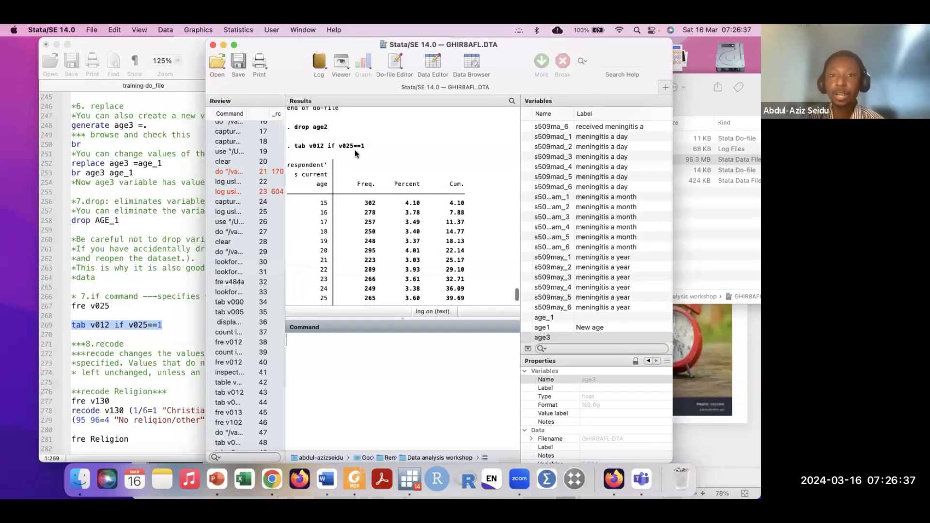
# Show the frequencies of v025, the type of place of residence, by running the command fre v025.
pyautogui.moveTo(354, 148); pyautogui.dragTo(336, 144)
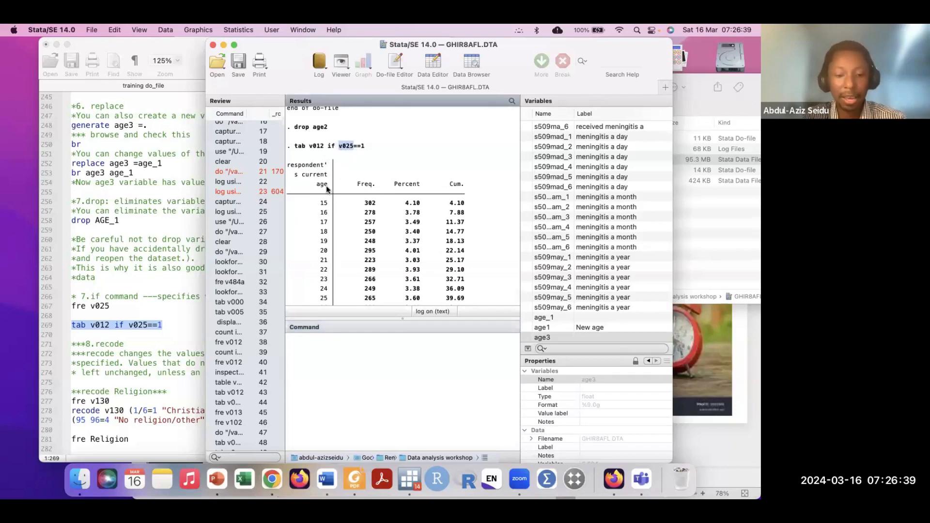
pyautogui.click(314, 359)
pyautogui.write('fre')
pyautogui.press('super+v')
pyautogui.press('Return')
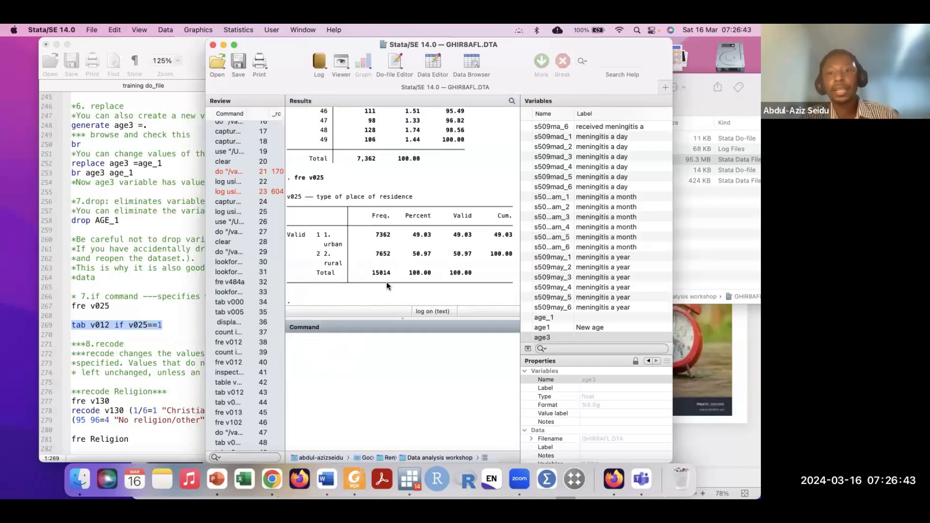
# Compare the urban frequency in the v025 table with the total of the age table filtered by v025==1.
pyautogui.scroll(10, 402, 272)
pyautogui.scroll(3, 406, 258)
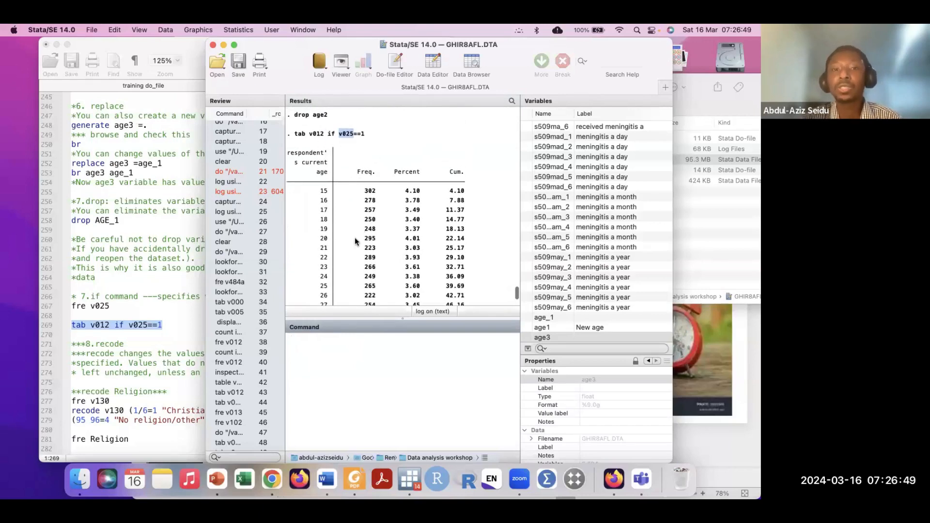
pyautogui.scroll(-12, 355, 237)
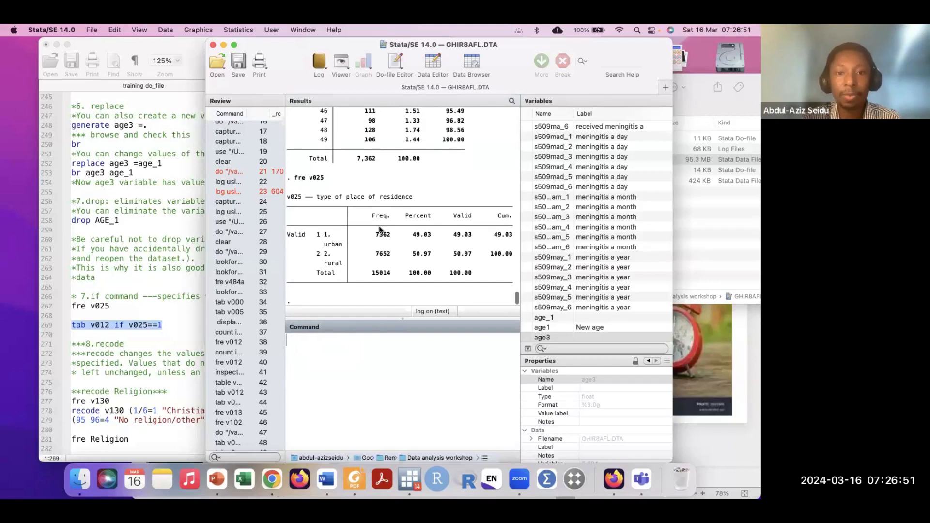
pyautogui.scroll(3, 379, 226)
pyautogui.scroll(-4, 379, 225)
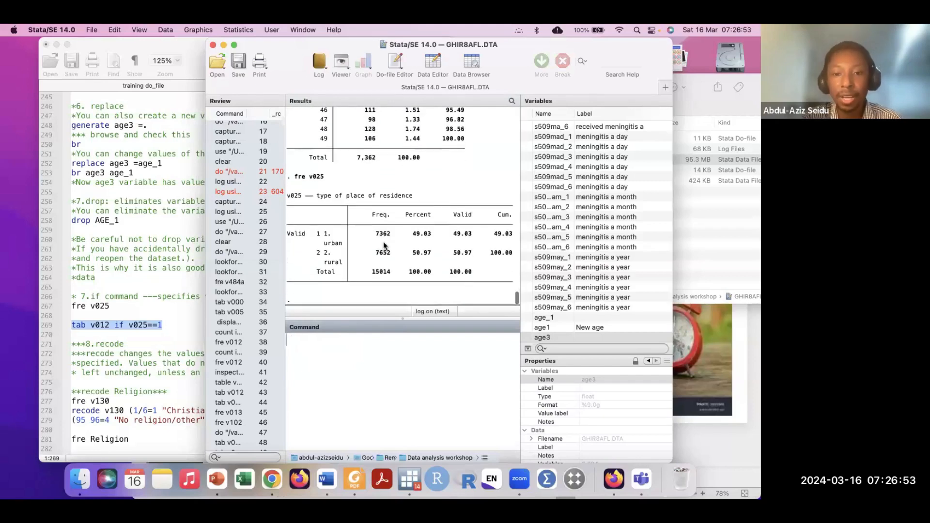
pyautogui.moveTo(394, 234); pyautogui.dragTo(371, 236)
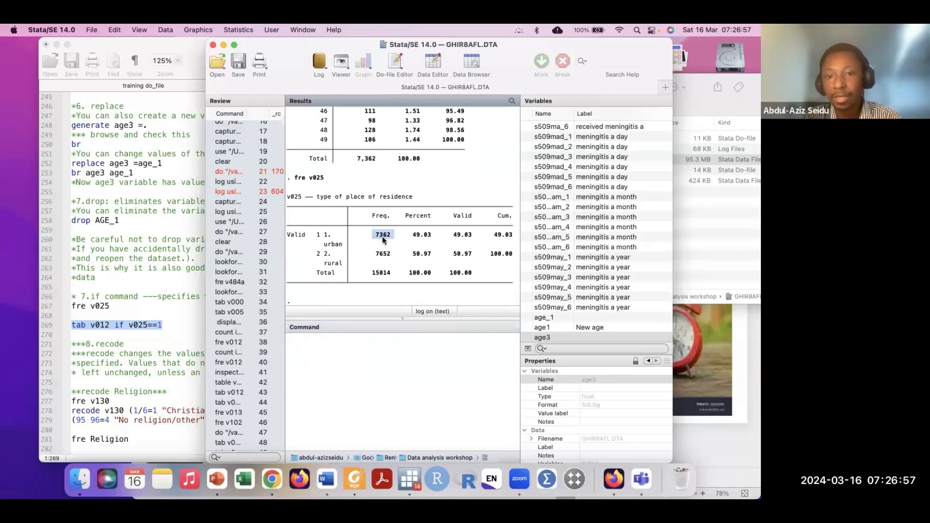
pyautogui.scroll(5, 388, 248)
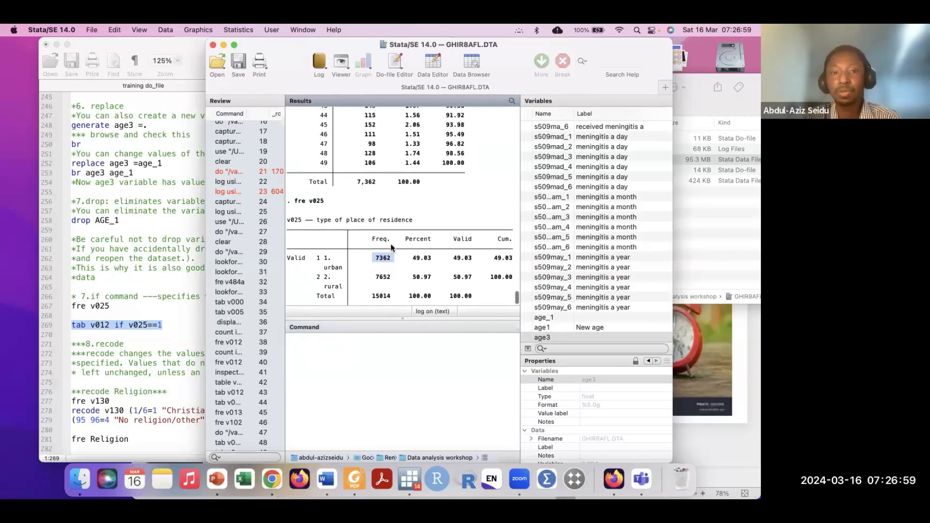
pyautogui.moveTo(383, 238); pyautogui.dragTo(356, 239)
pyautogui.scroll(-5, 415, 240)
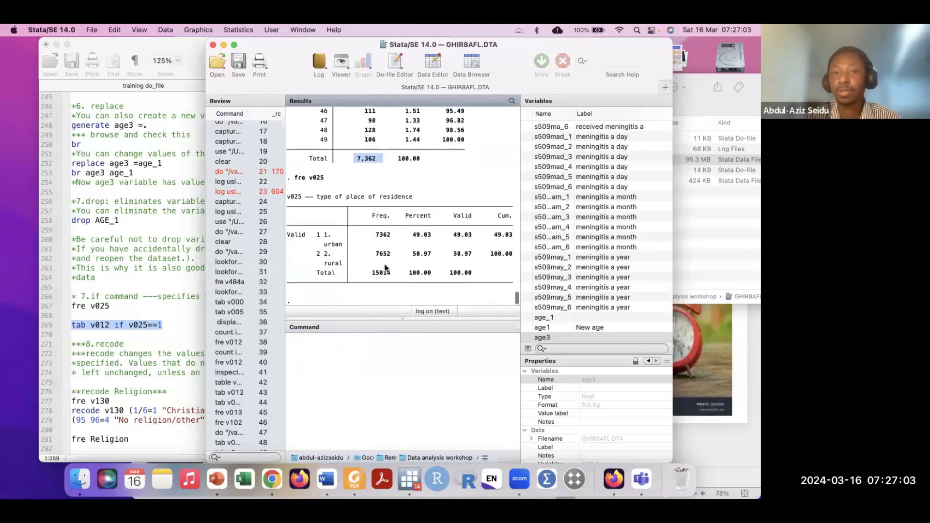
# Insert a blank line above the recode Religion comment in the do-file's recode section.
pyautogui.click(176, 335)
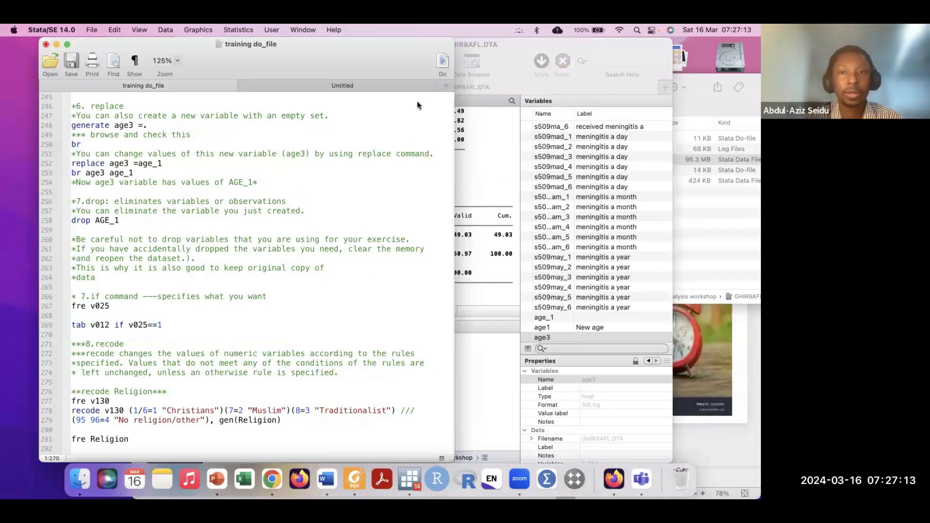
pyautogui.click(199, 328)
pyautogui.scroll(-1, 200, 328)
pyautogui.scroll(-2, 199, 324)
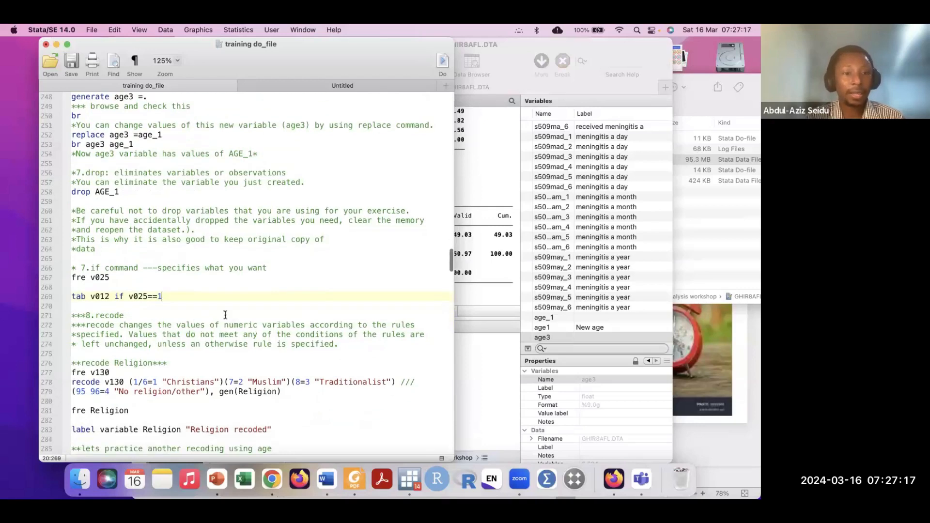
pyautogui.scroll(-3, 195, 301)
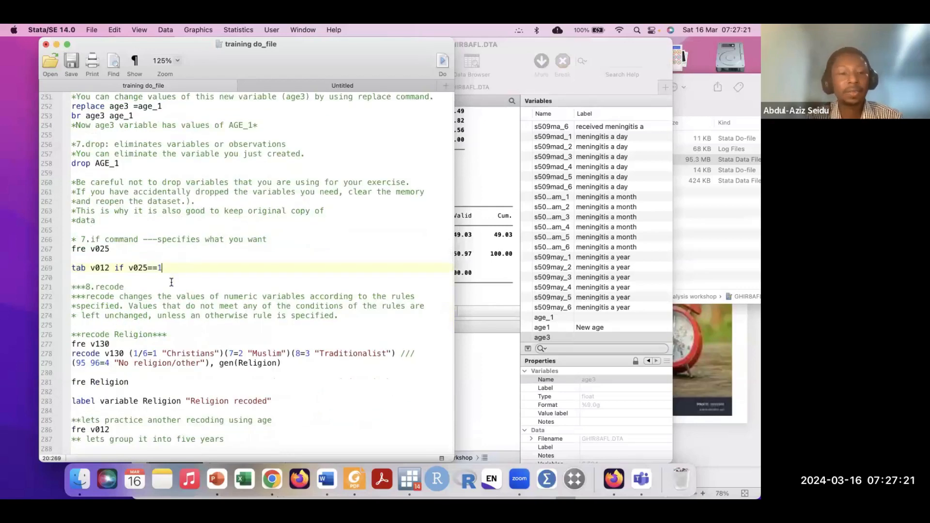
pyautogui.scroll(-3, 168, 315)
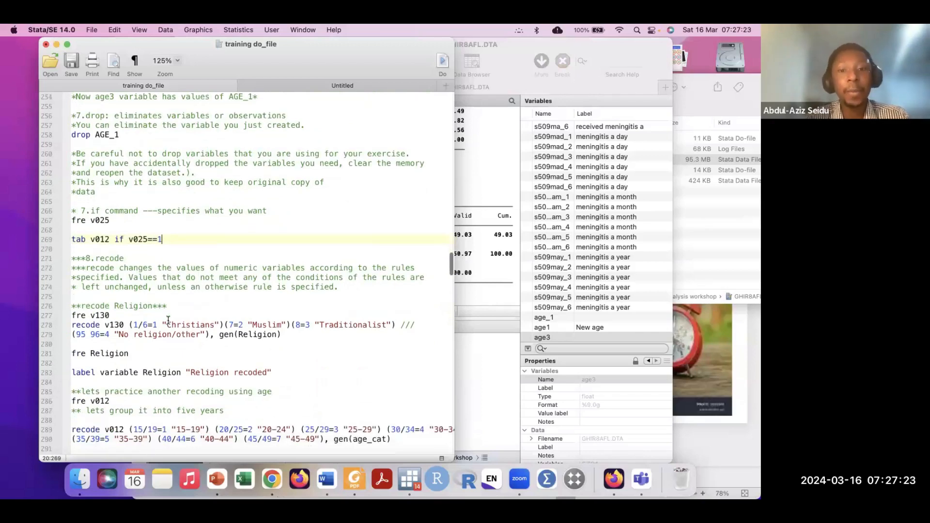
pyautogui.scroll(-20, 170, 325)
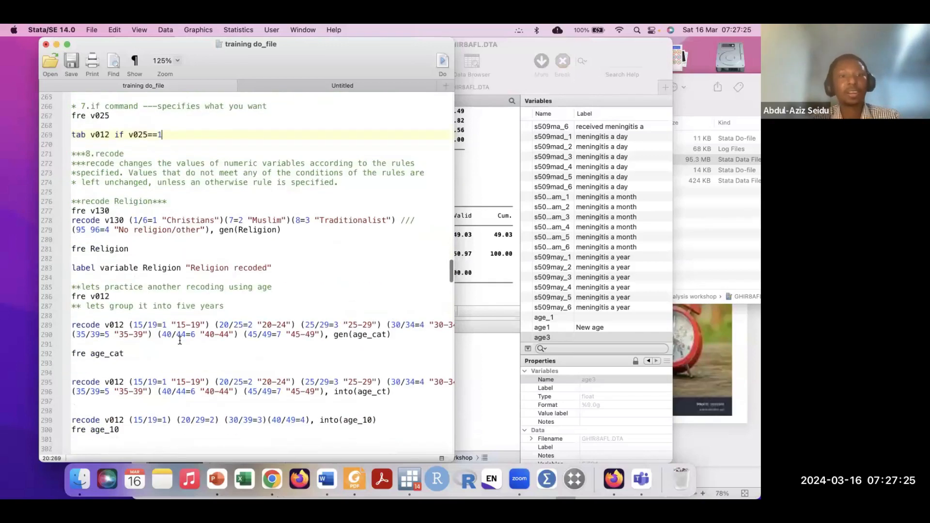
pyautogui.scroll(4, 179, 341)
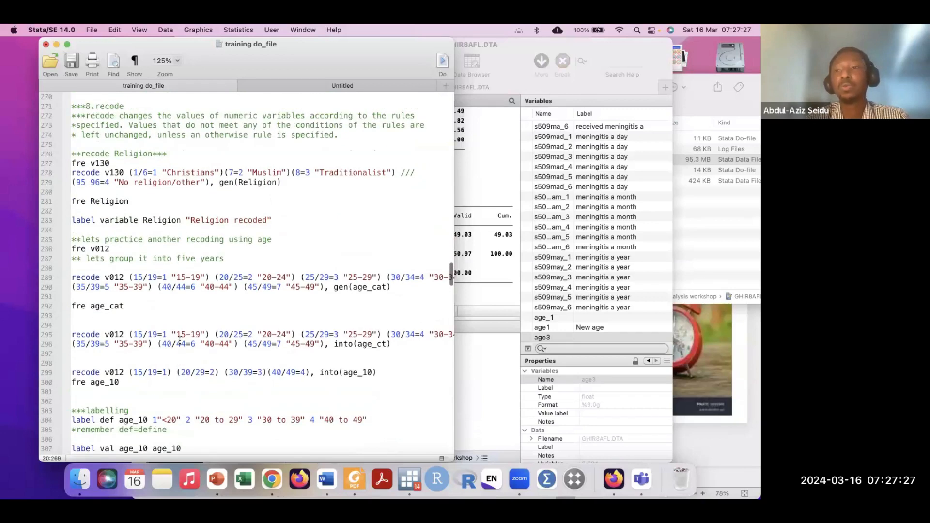
pyautogui.click(86, 144)
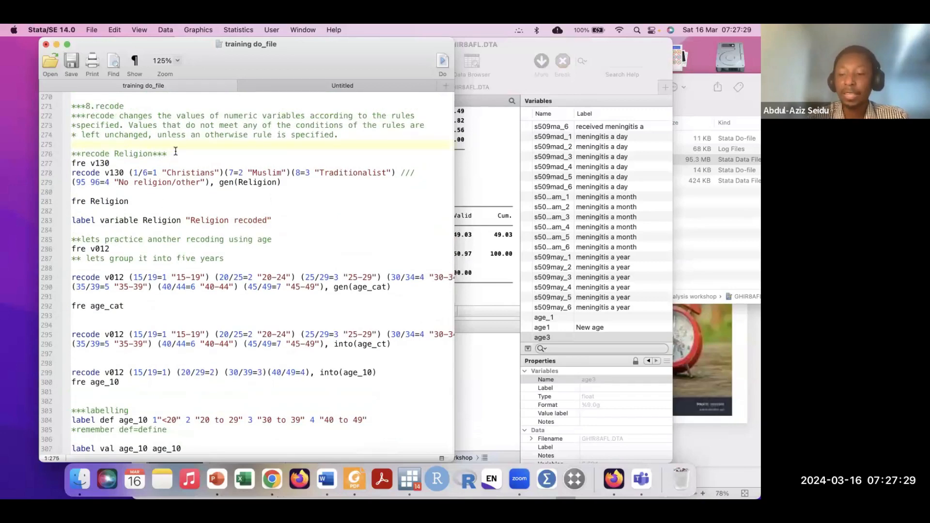
pyautogui.press('Return')
# Look through the do-file's recode and labelling examples for Religion and age, and return to the main Stata window's command entry.
pyautogui.scroll(-11, 221, 267)
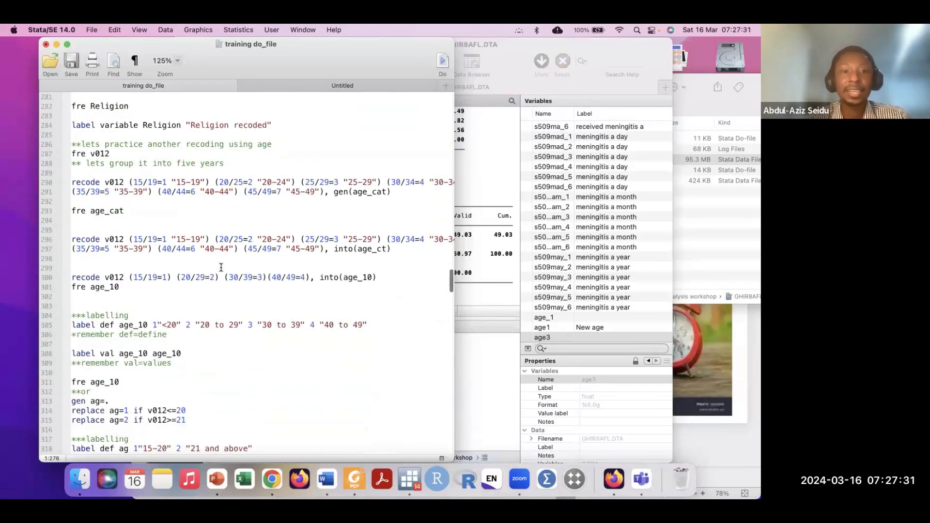
pyautogui.scroll(14, 221, 267)
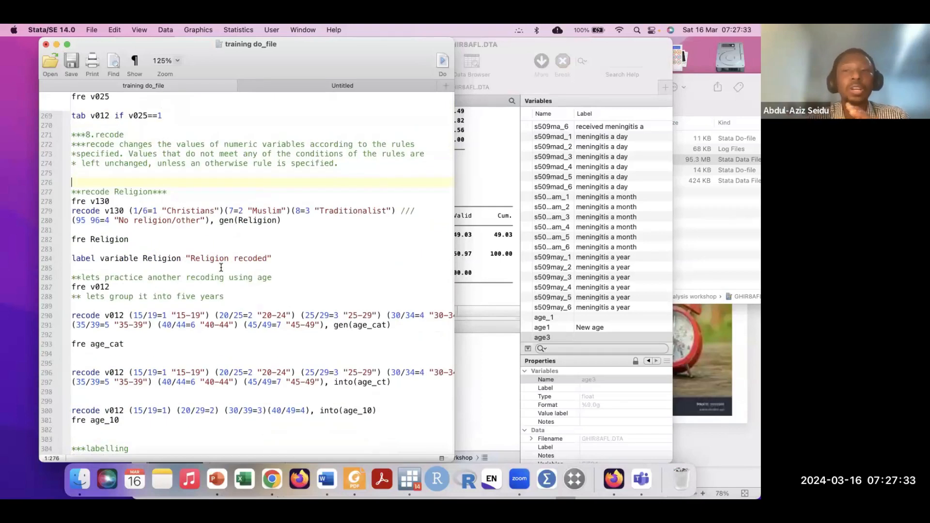
pyautogui.scroll(-20, 221, 268)
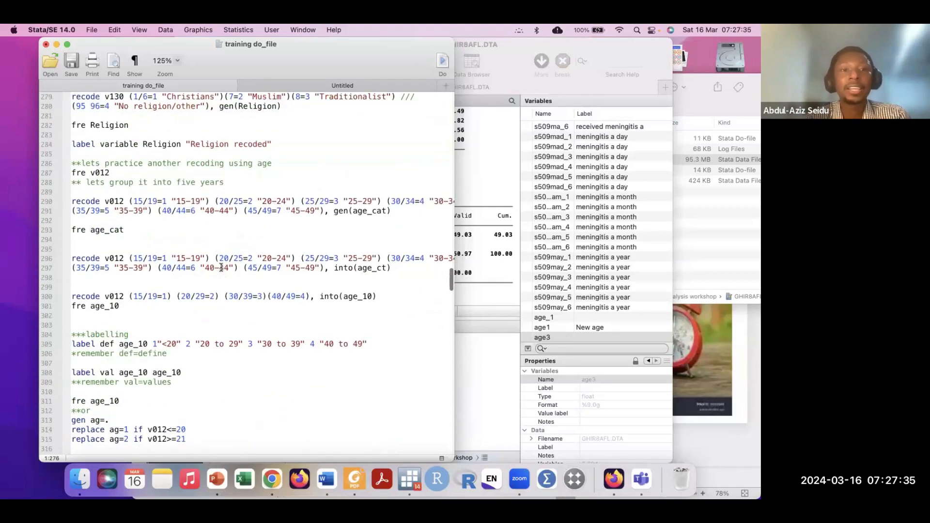
pyautogui.scroll(13, 221, 268)
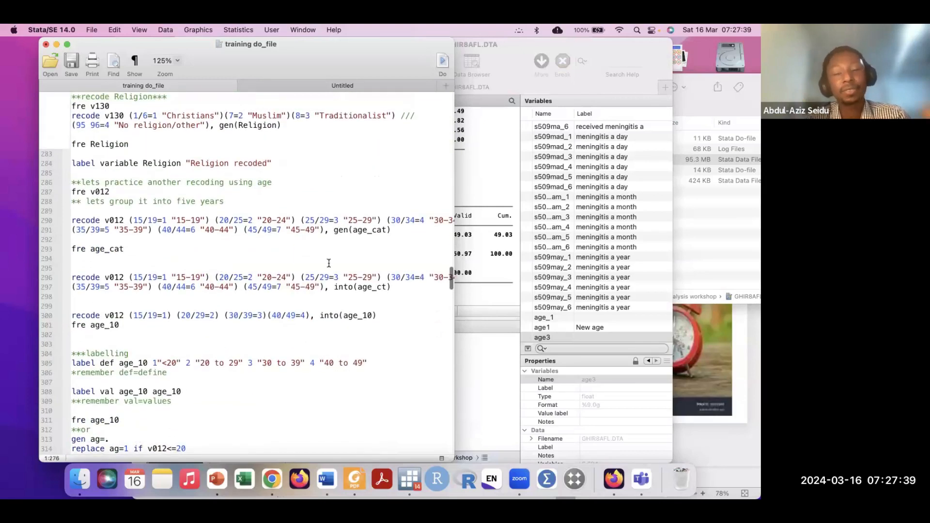
pyautogui.click(481, 351)
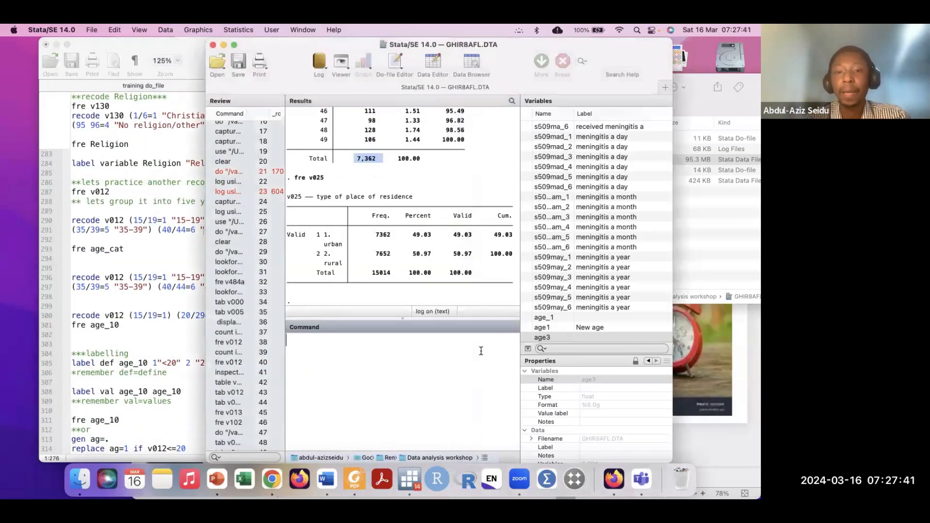
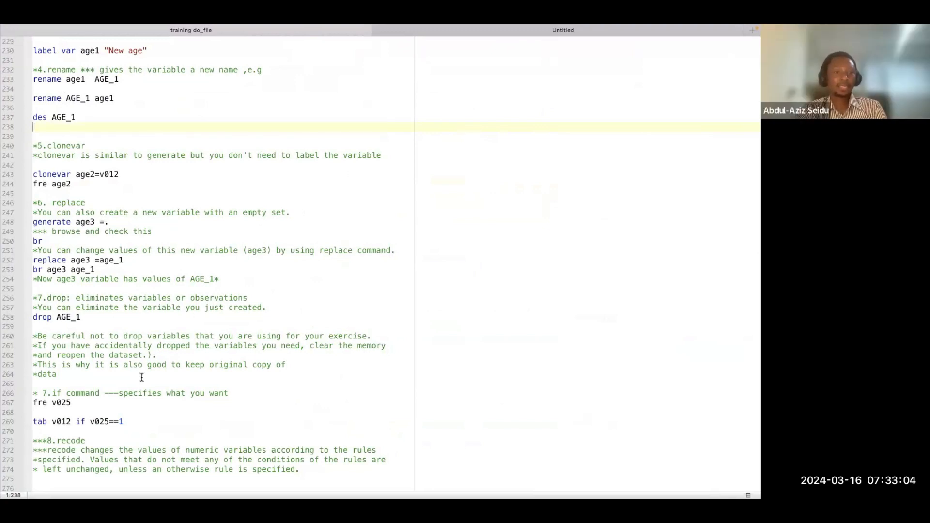
# Highlight the do-file's 8.recode heading and the notes explaining what recode does.
pyautogui.scroll(-4, 142, 377)
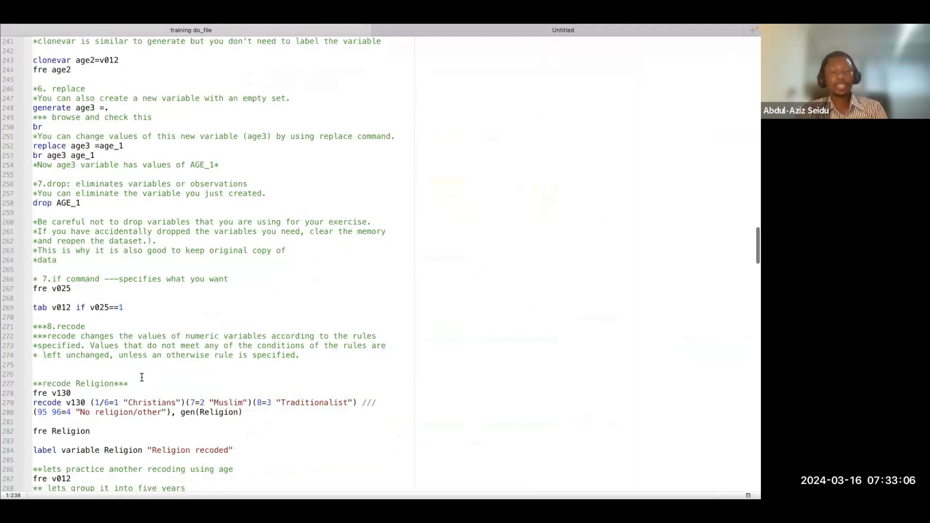
pyautogui.scroll(-1, 142, 378)
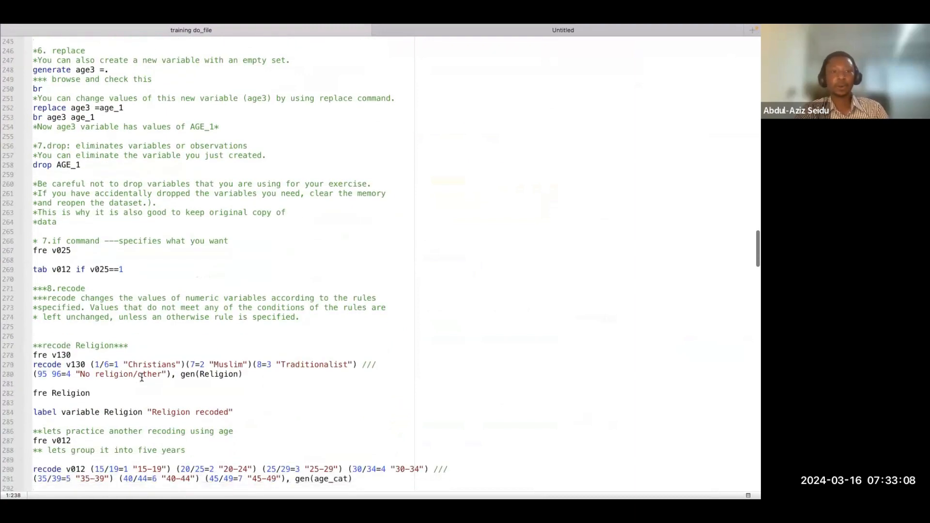
pyautogui.moveTo(34, 279); pyautogui.dragTo(28, 333)
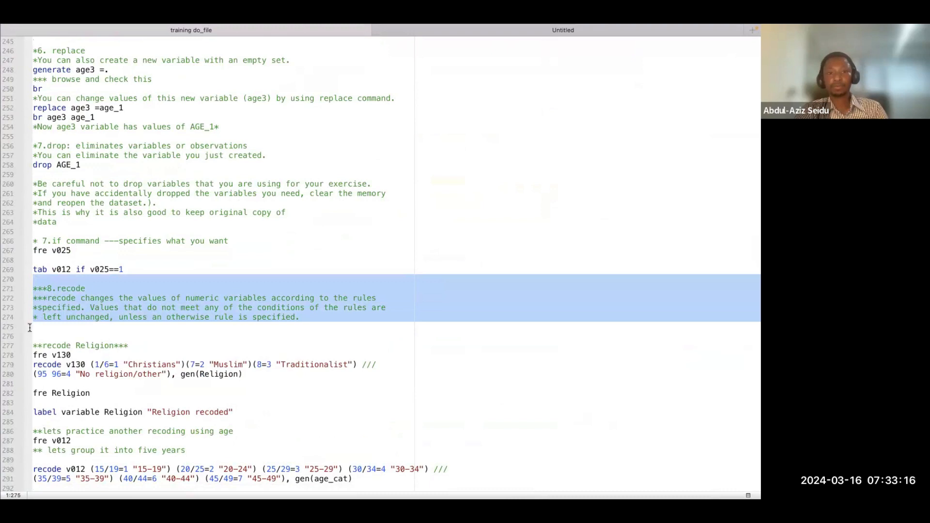
# Take the training do-file editor out of full screen so it returns to a regular window.
pyautogui.moveTo(366, 29)
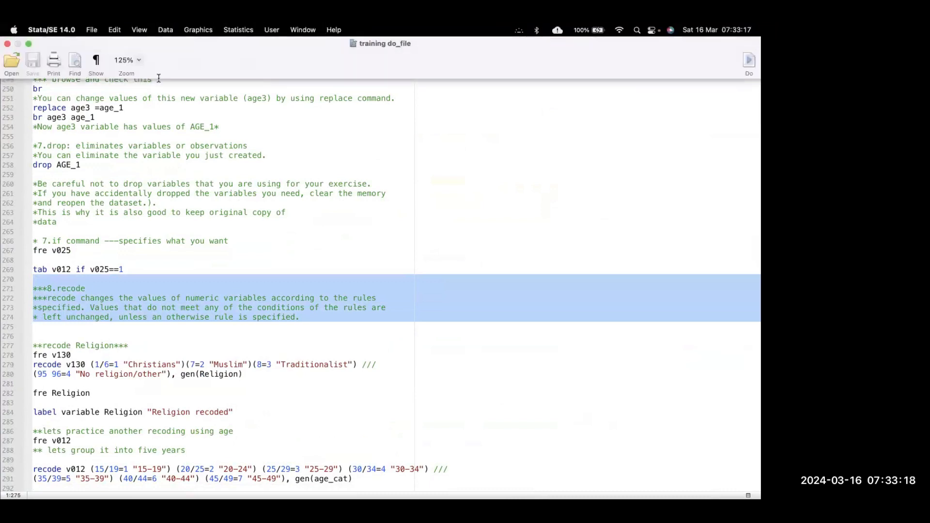
pyautogui.click(28, 45)
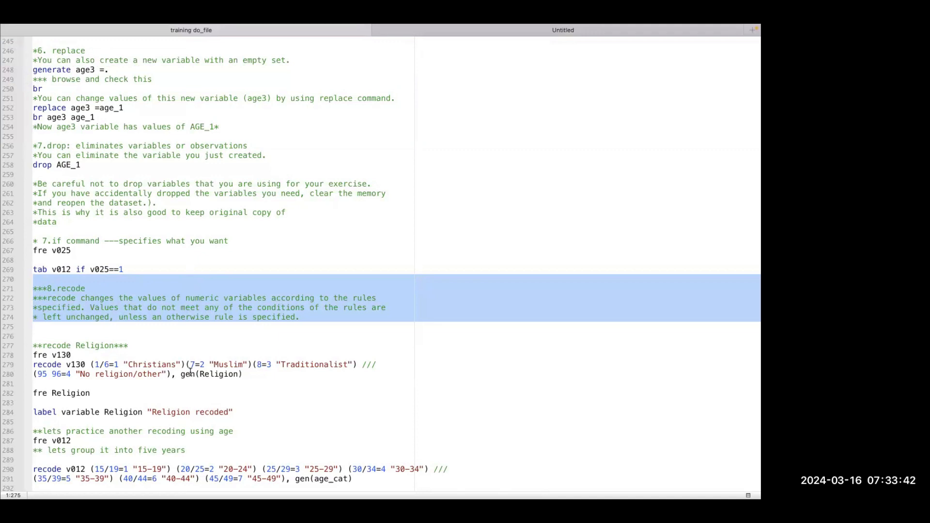
pyautogui.moveTo(240, 25)
pyautogui.click(28, 47)
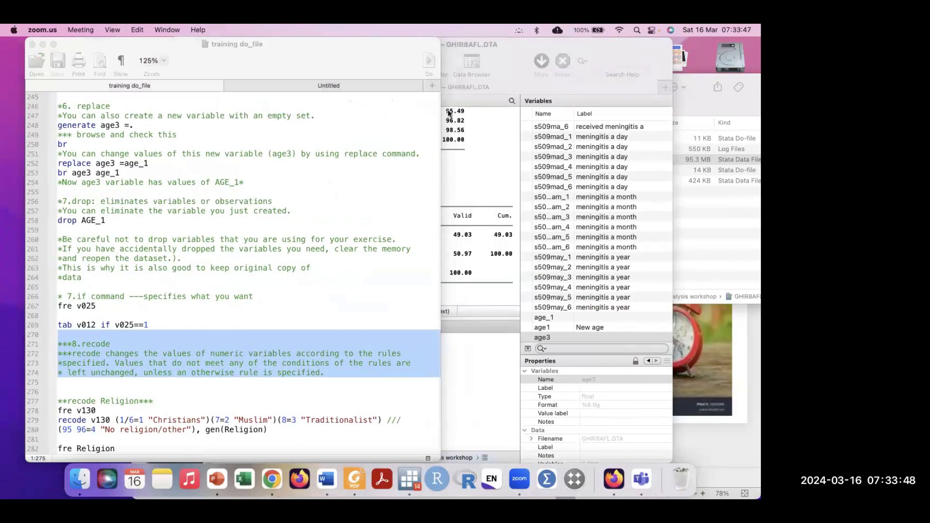
# Bring the main Stata window forward, shift it to uncover more of the do-file, and look through the command history.
pyautogui.click(488, 166)
pyautogui.moveTo(265, 48); pyautogui.dragTo(327, 47)
pyautogui.scroll(-4, 298, 264)
pyautogui.scroll(1, 298, 261)
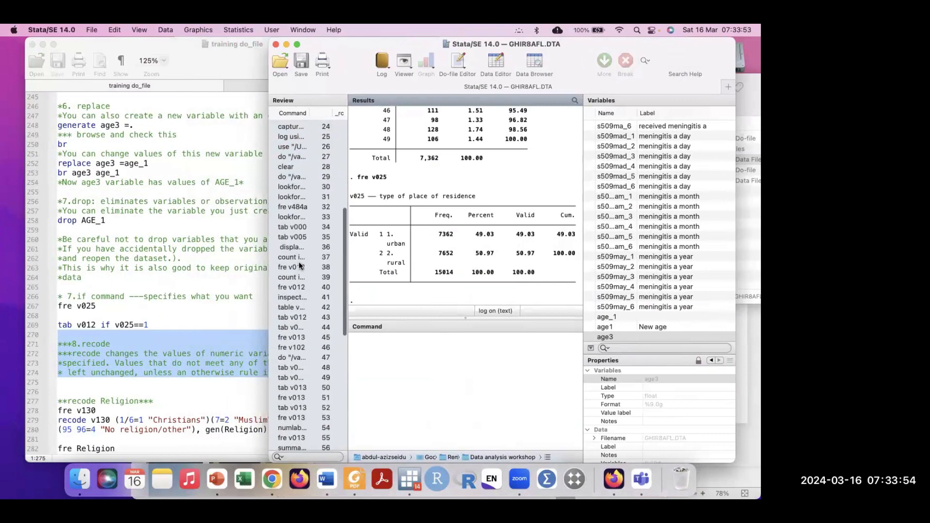
# Clear the highlight on the do-file's recode notes, return to the main Stata window and shift it to uncover more of the code.
pyautogui.scroll(-1, 415, 215)
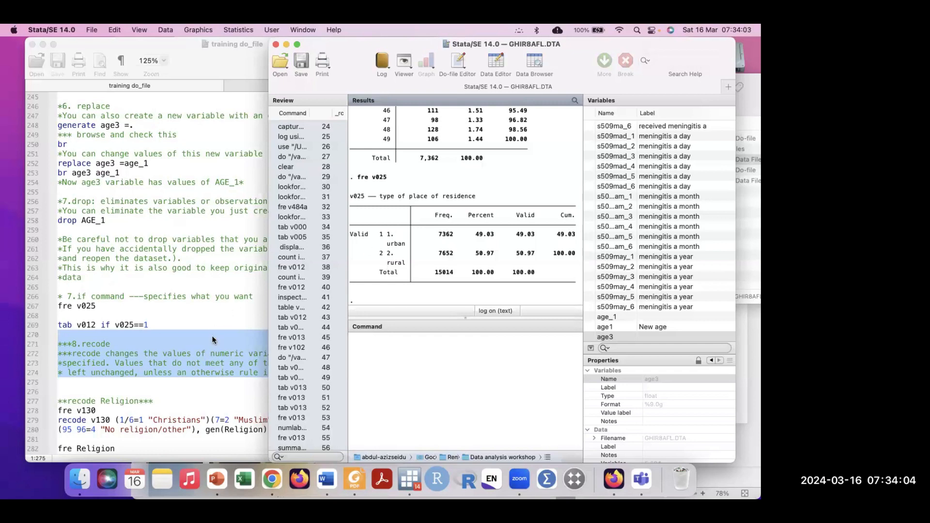
pyautogui.click(171, 338)
pyautogui.click(171, 336)
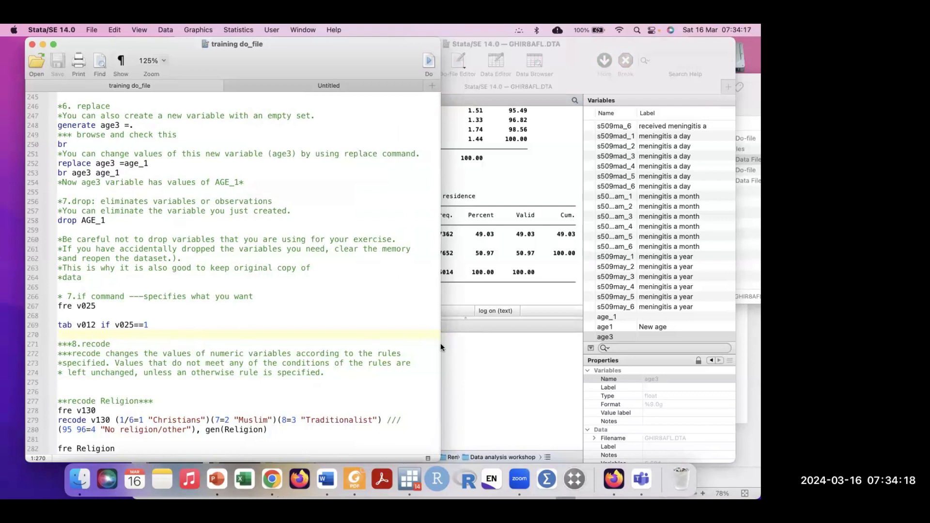
pyautogui.click(470, 364)
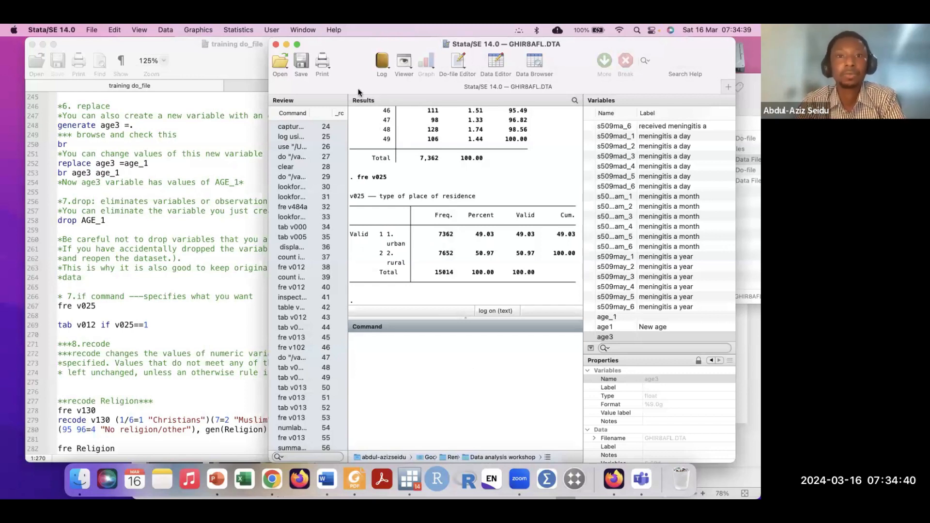
pyautogui.moveTo(349, 70)
pyautogui.mouseDown()
pyautogui.moveTo(305, 71)
pyautogui.moveTo(347, 75)
pyautogui.mouseUp()
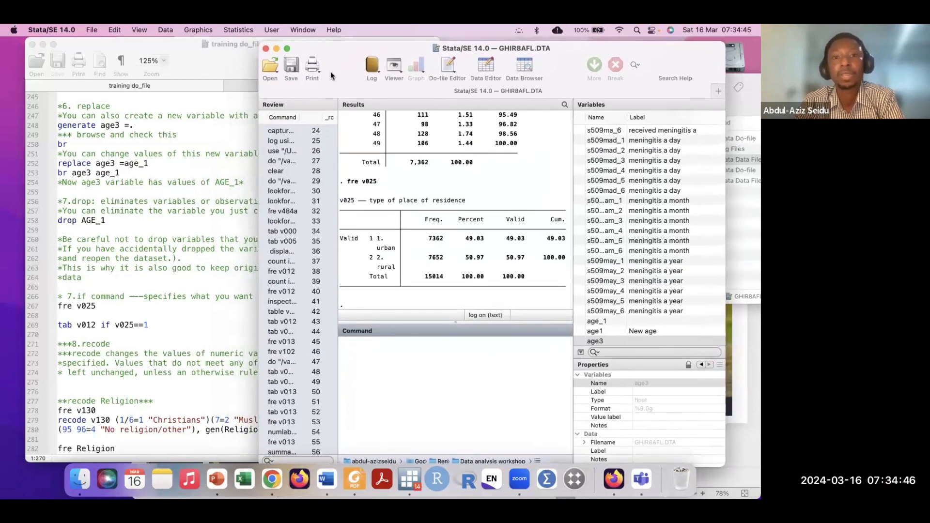
pyautogui.moveTo(341, 73); pyautogui.dragTo(380, 67)
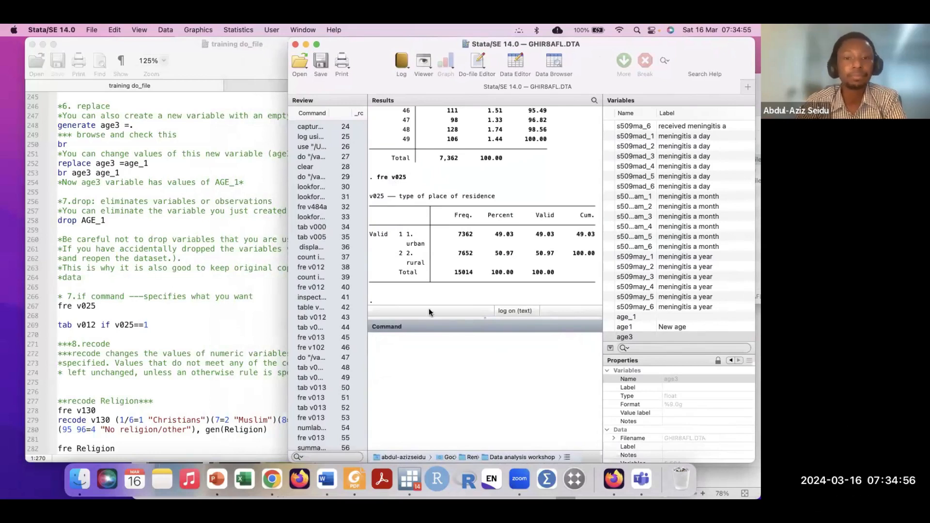
# Look through the do-file's recode section, from the if command example down to the Religion and age recoding examples.
pyautogui.click(161, 324)
pyautogui.scroll(-2, 161, 322)
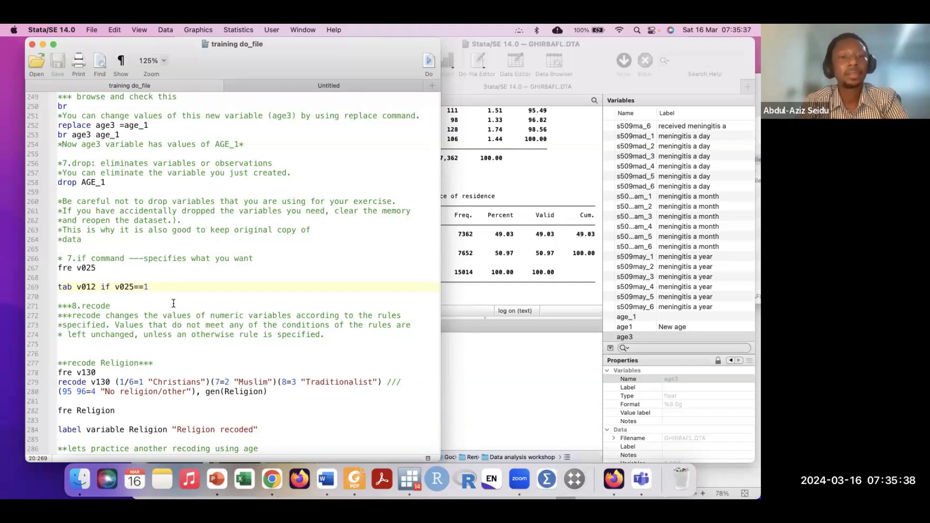
pyautogui.scroll(-2, 173, 304)
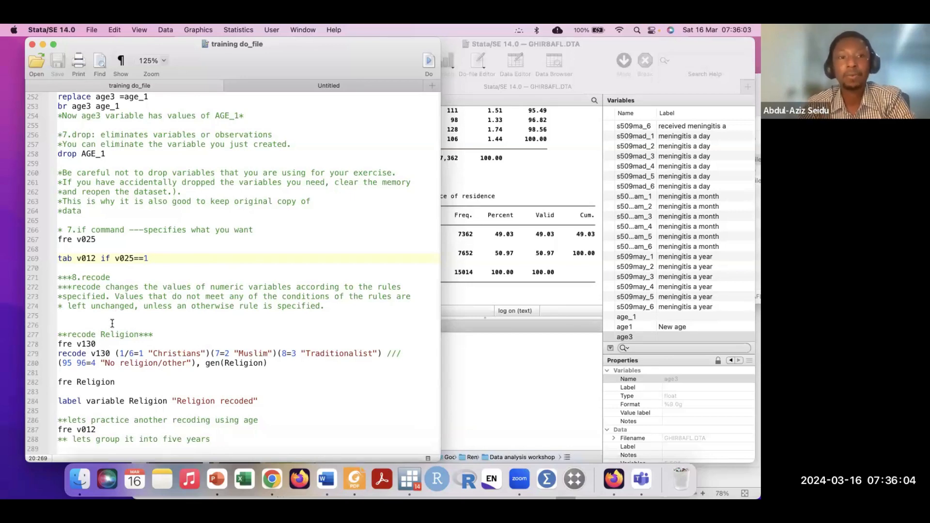
# Reposition the main Stata window and rerun the fre v484a command from the command history.
pyautogui.click(523, 164)
pyautogui.moveTo(374, 65); pyautogui.dragTo(337, 66)
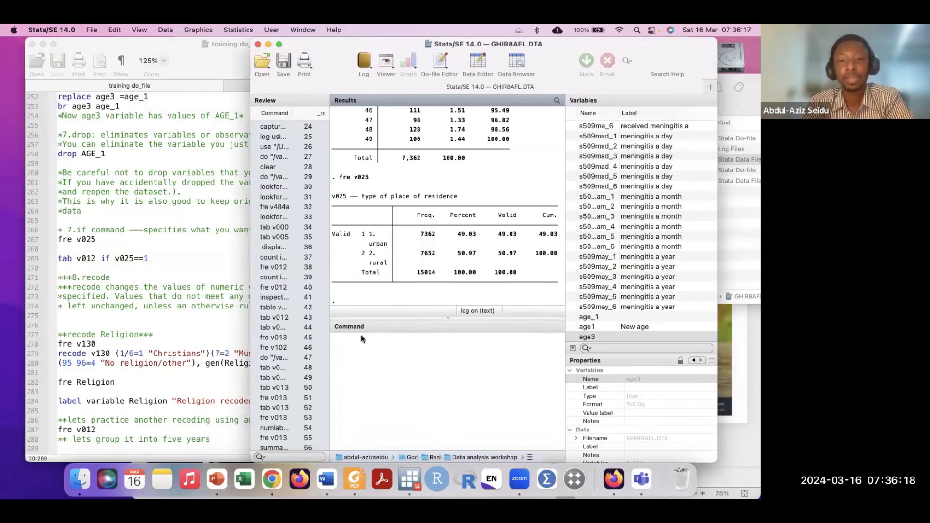
pyautogui.scroll(3, 277, 400)
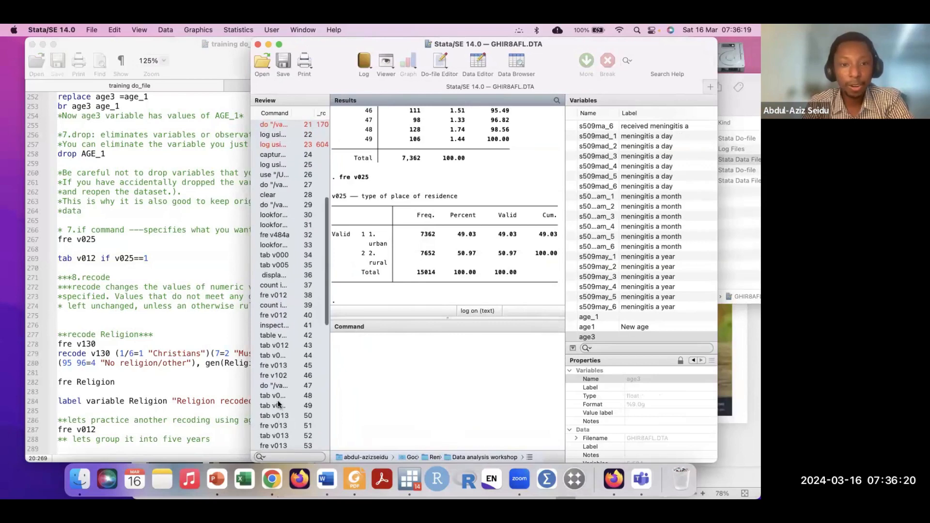
pyautogui.click(278, 235)
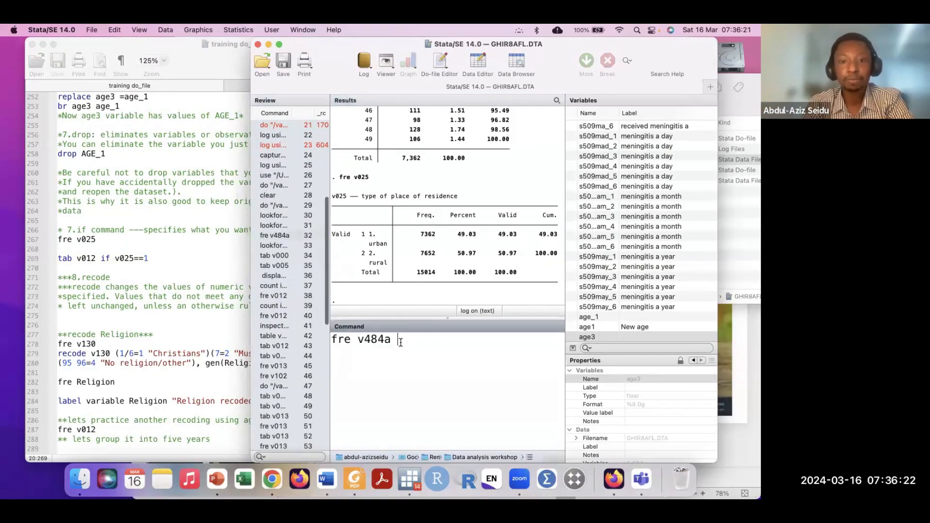
pyautogui.press('Return')
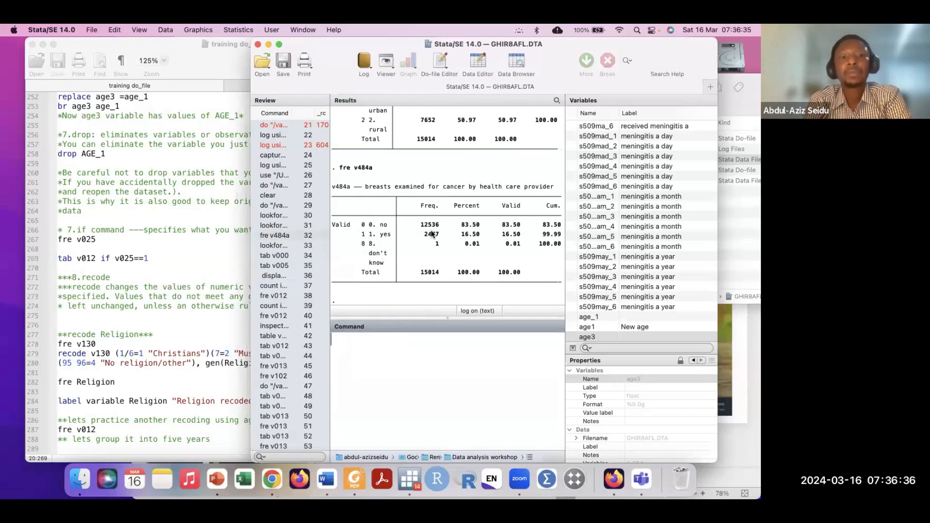
pyautogui.scroll(-2, 436, 231)
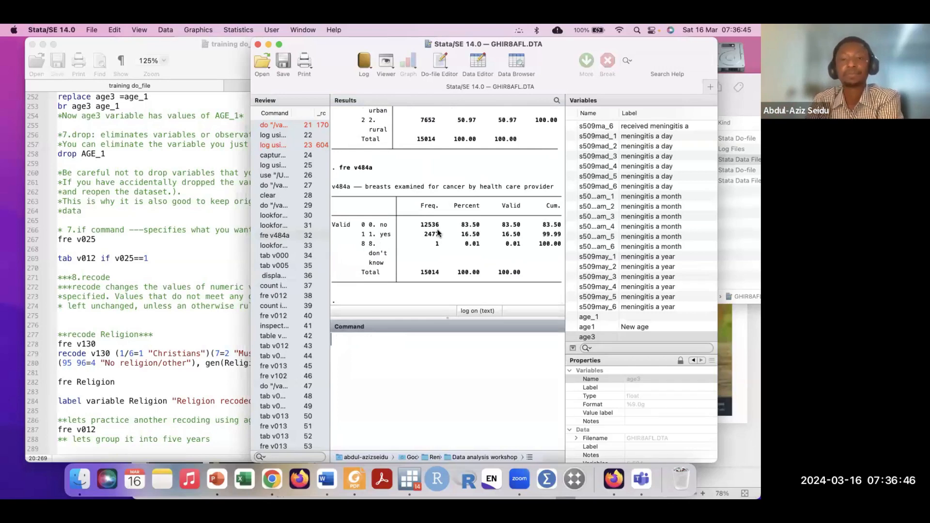
# Run lookfor religion in the main Stata window to find the religion variable.
pyautogui.click(138, 346)
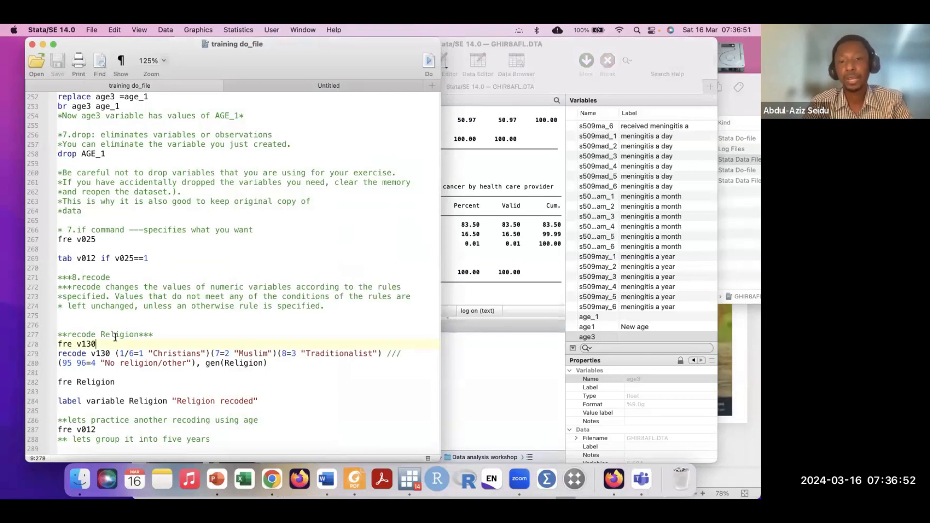
pyautogui.click(464, 350)
pyautogui.write('lookfor religion')
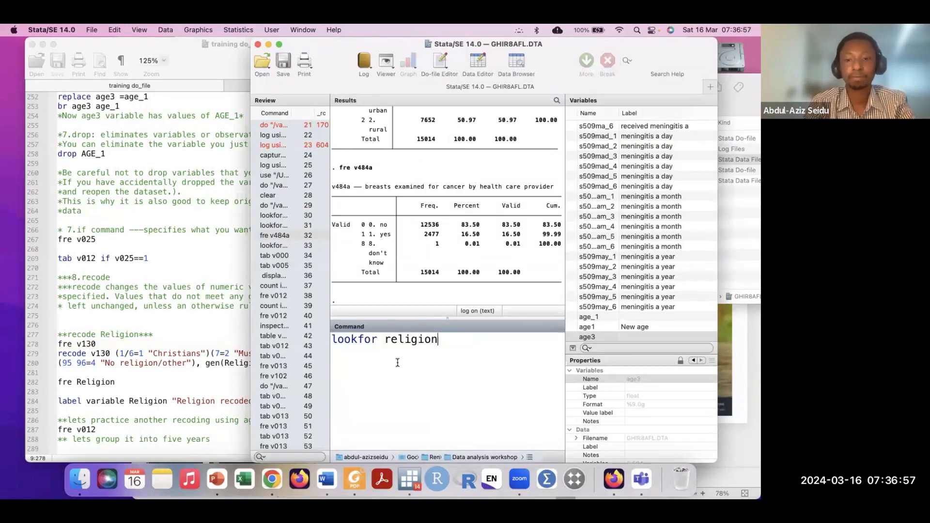
pyautogui.press('Return')
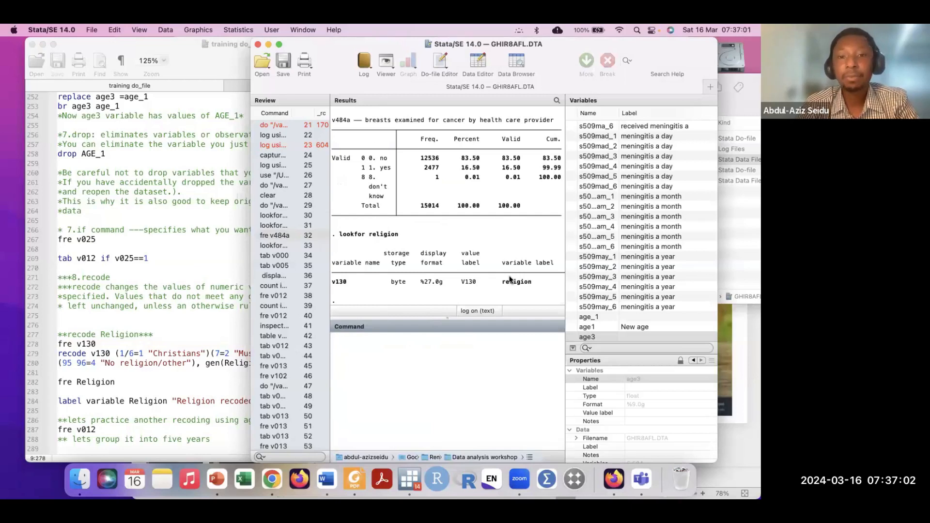
# Expand the main Stata window to full screen and run fre v130, reusing the variable name copied from the lookfor output.
pyautogui.click(197, 342)
pyautogui.click(490, 356)
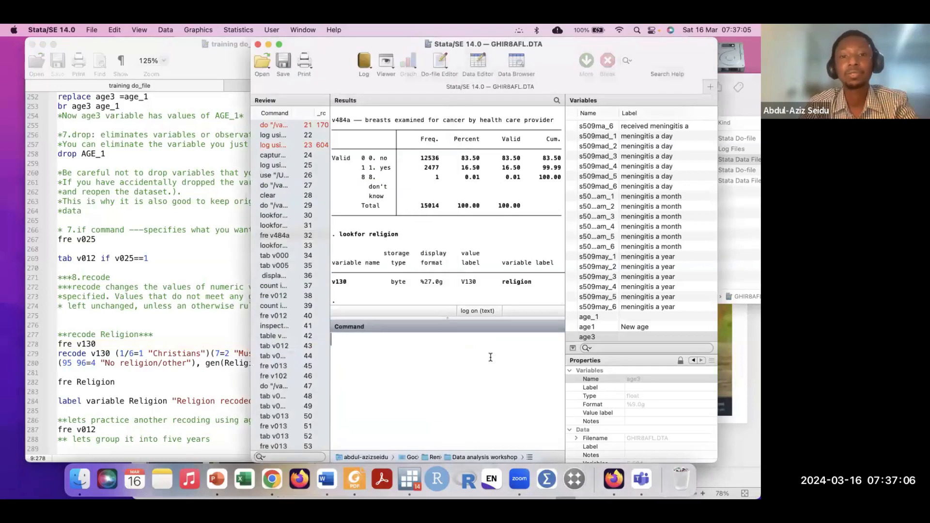
pyautogui.click(347, 284)
pyautogui.moveTo(347, 284); pyautogui.dragTo(333, 284)
pyautogui.press('super+c')
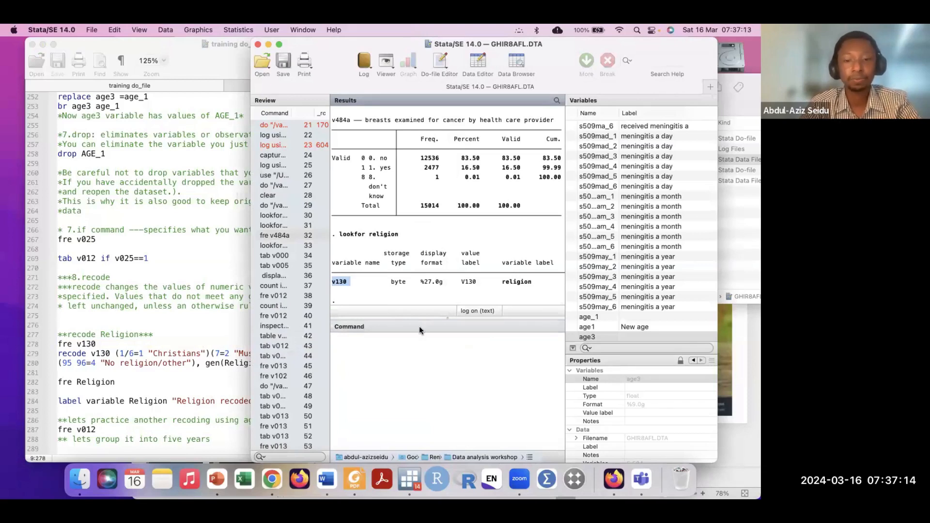
pyautogui.click(367, 359)
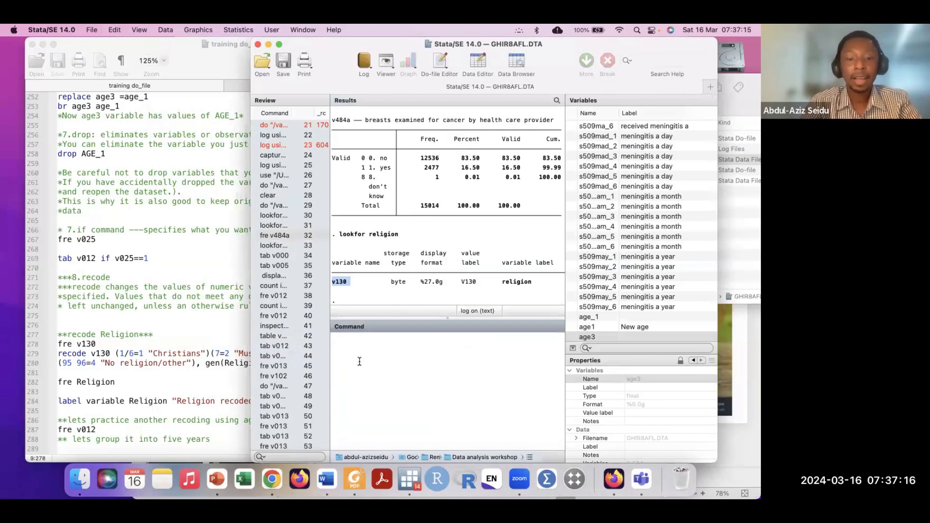
pyautogui.write('fre')
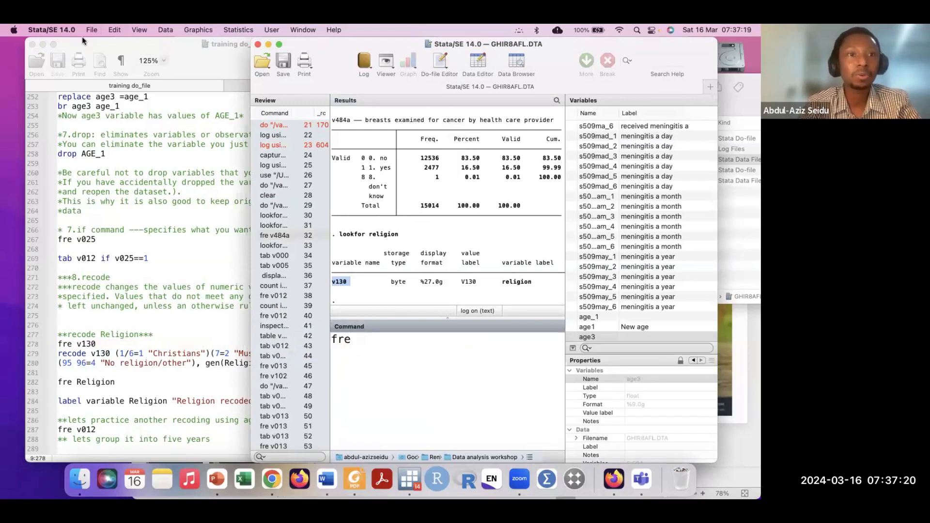
pyautogui.click(279, 44)
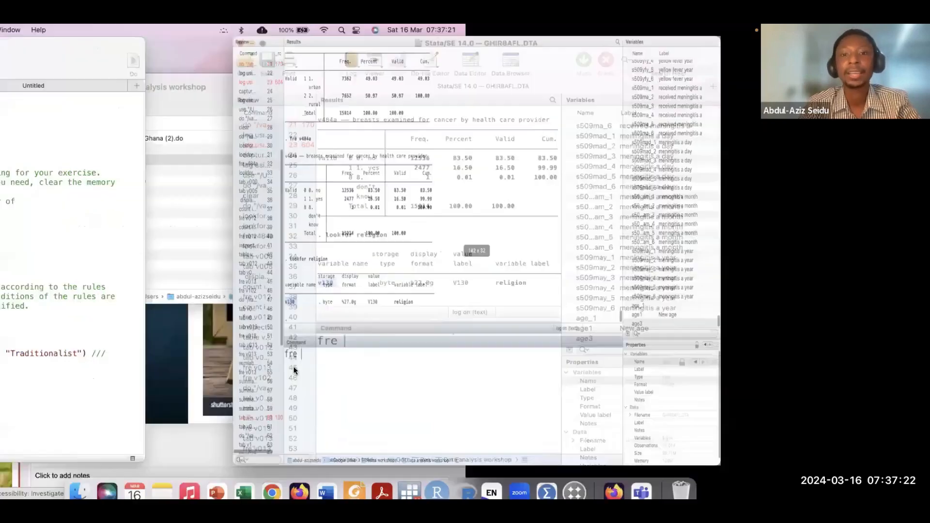
pyautogui.press('super+v')
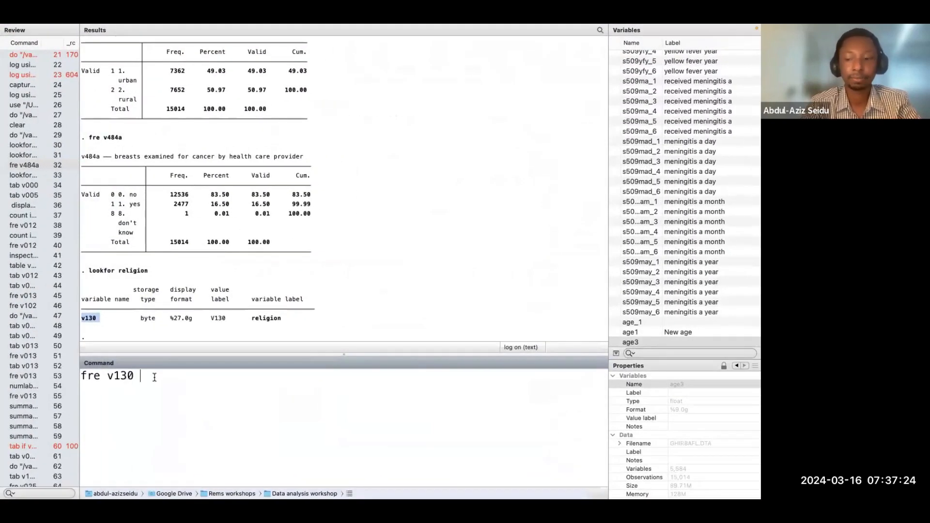
pyautogui.press('Return')
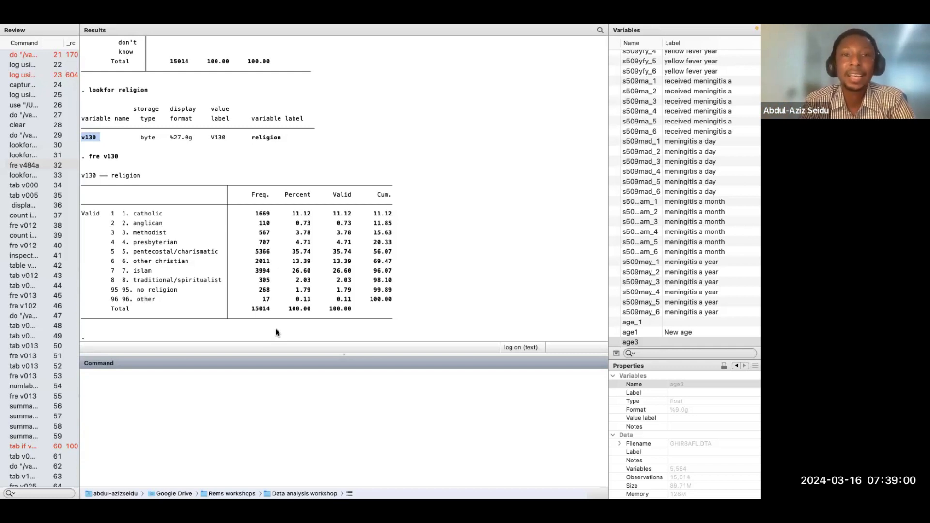
# Take the main Stata window out of full screen and highlight the Christian categories 1 to 6, then islam, in the v130 table.
pyautogui.click(28, 42)
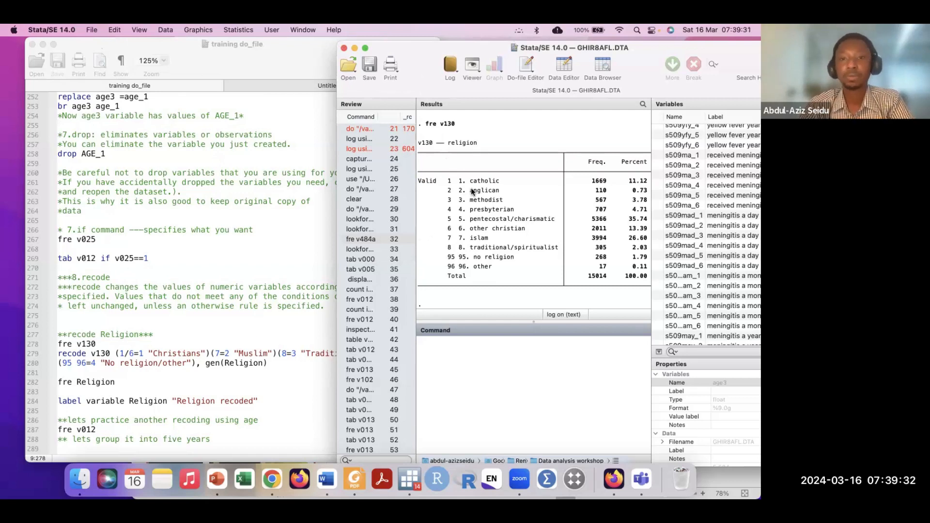
pyautogui.scroll(2, 473, 192)
pyautogui.click(213, 324)
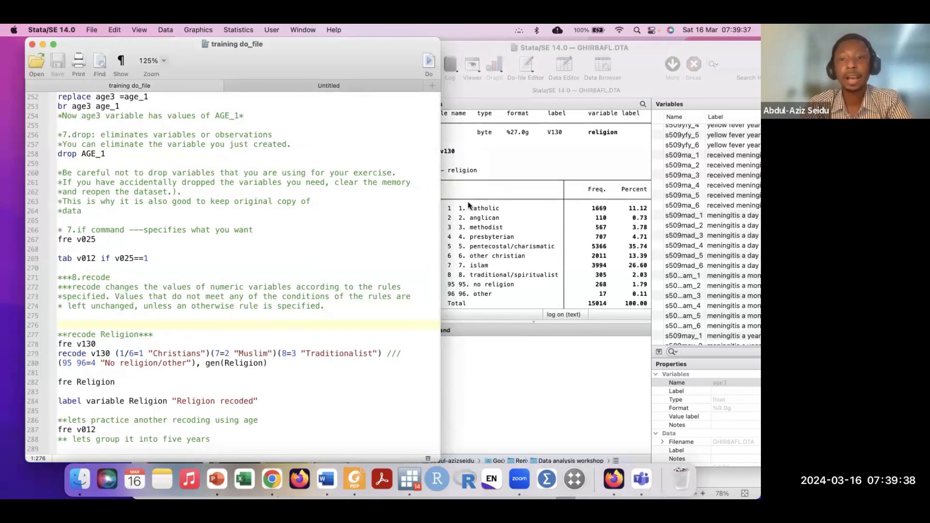
pyautogui.moveTo(525, 255); pyautogui.dragTo(442, 191)
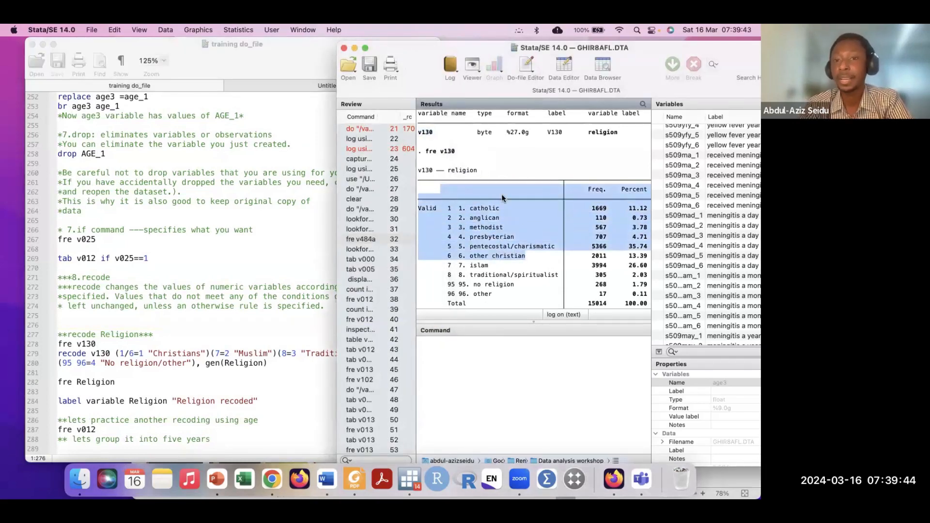
pyautogui.click(494, 261)
pyautogui.moveTo(506, 265); pyautogui.dragTo(423, 267)
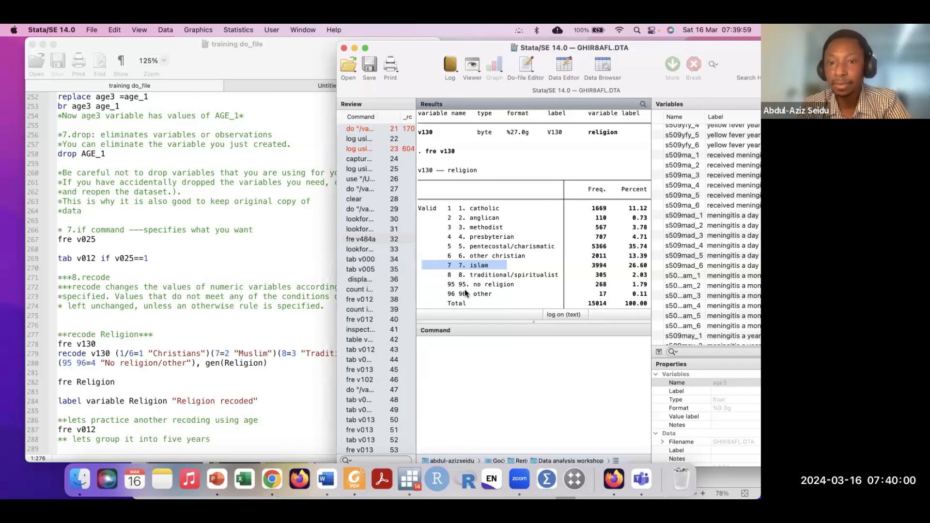
pyautogui.click(233, 329)
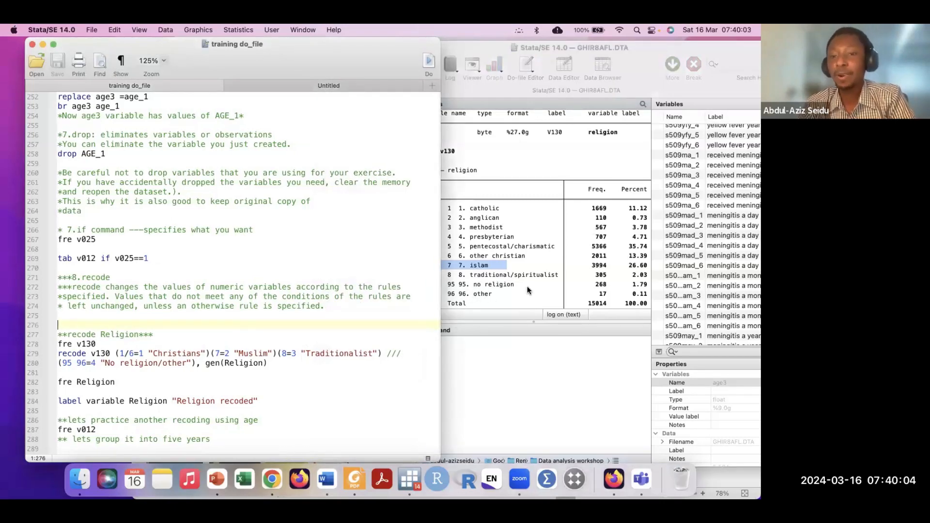
pyautogui.click(489, 368)
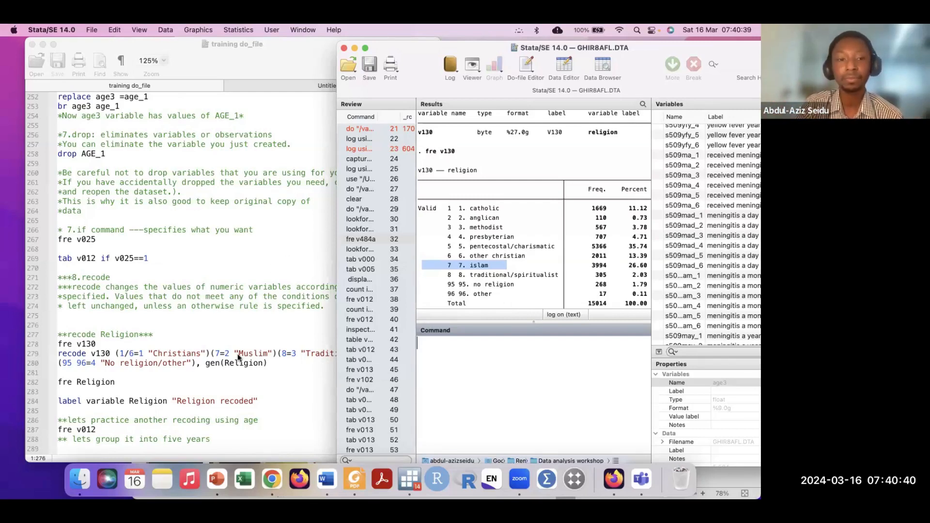
# Highlight the do-file's recode v130 command that generates Religion, clear the highlight, and widen the do-file editor slightly.
pyautogui.click(191, 383)
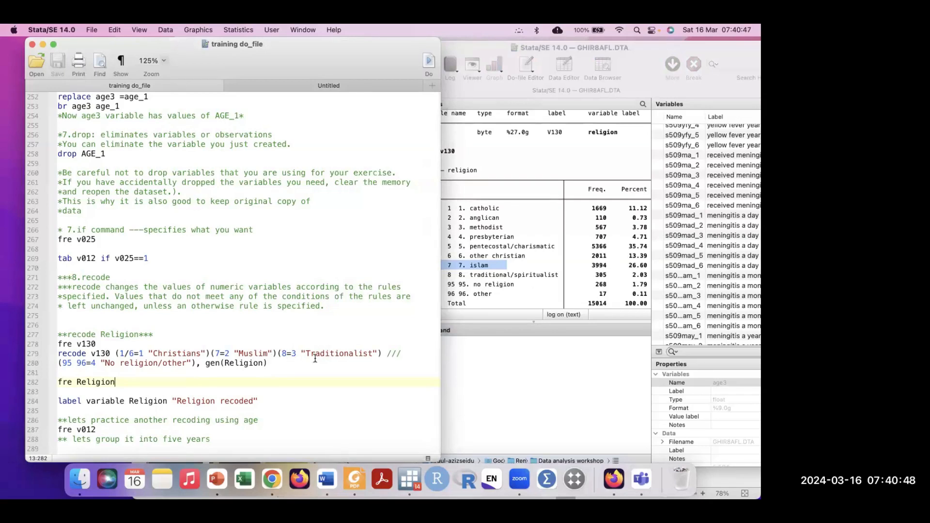
pyautogui.moveTo(277, 363); pyautogui.dragTo(53, 358)
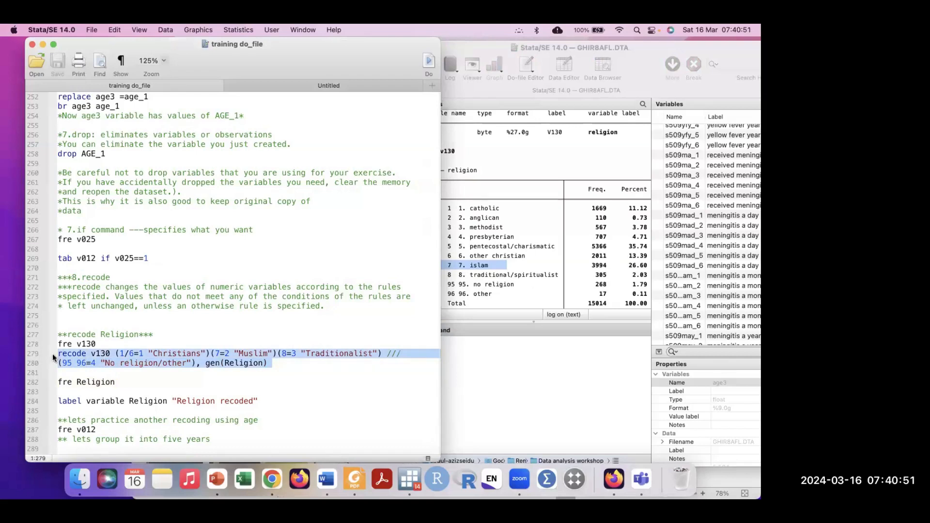
pyautogui.click(296, 363)
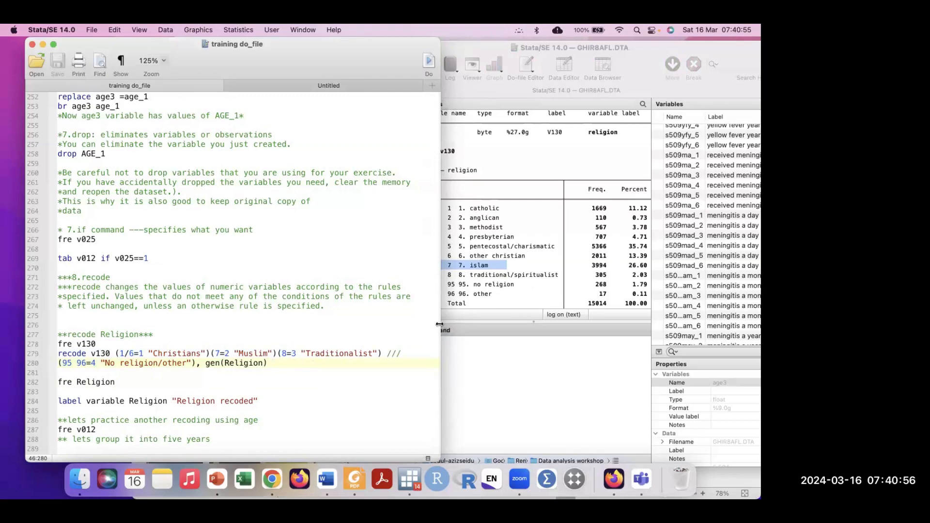
pyautogui.moveTo(442, 322); pyautogui.dragTo(460, 324)
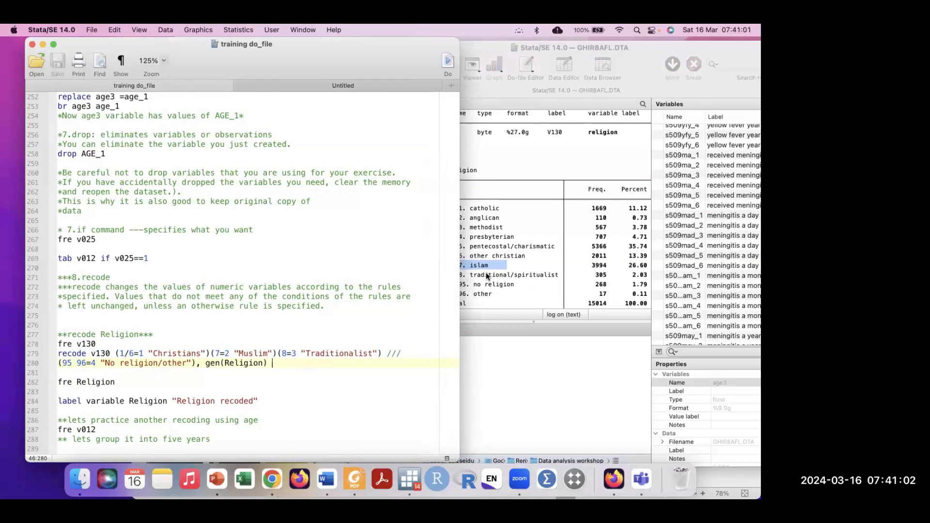
# Bring the main Stata window forward, examine the complete v130 frequency table, and nudge the window upward.
pyautogui.click(533, 162)
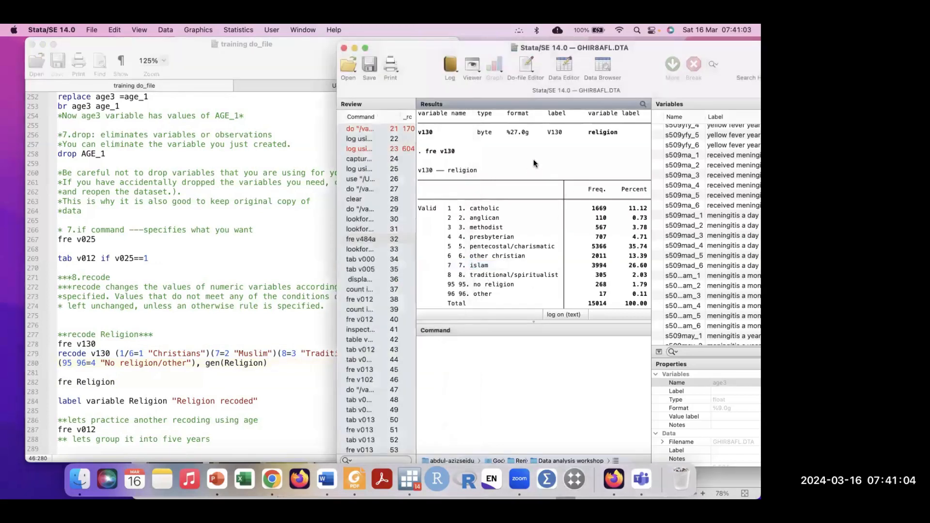
pyautogui.scroll(-3, 515, 208)
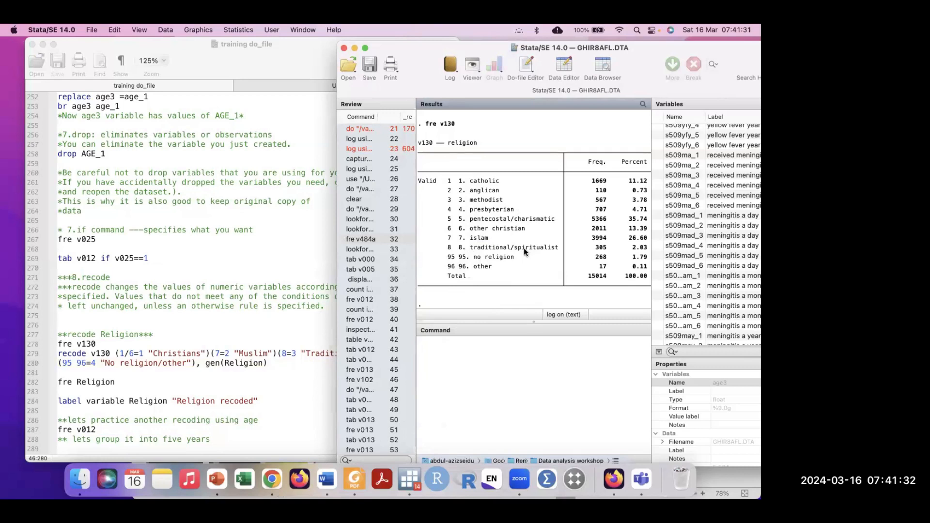
pyautogui.moveTo(423, 41); pyautogui.dragTo(423, 38)
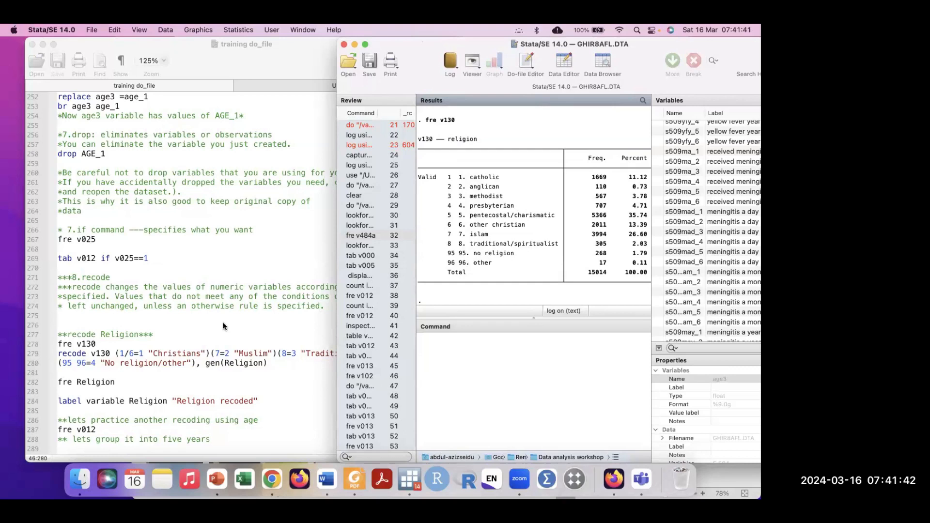
# Move the main Stata window over the do-file editor until its panes fit on screen, and examine the v130 frequency table.
pyautogui.moveTo(424, 52); pyautogui.dragTo(411, 48)
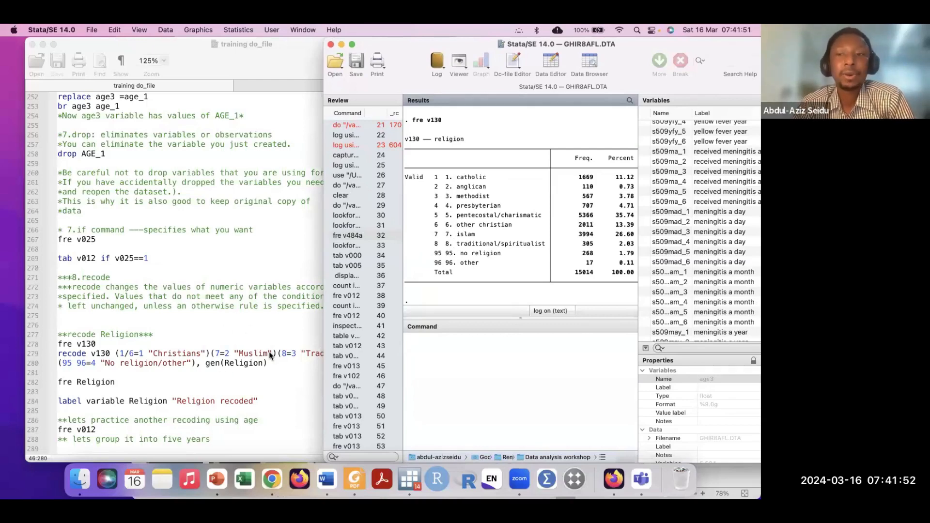
pyautogui.moveTo(411, 48); pyautogui.dragTo(362, 47)
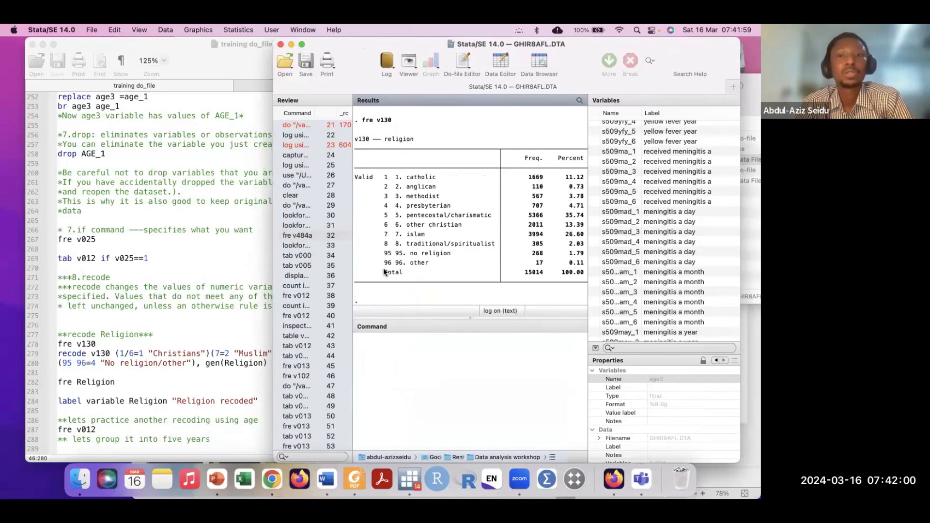
pyautogui.scroll(-1, 427, 219)
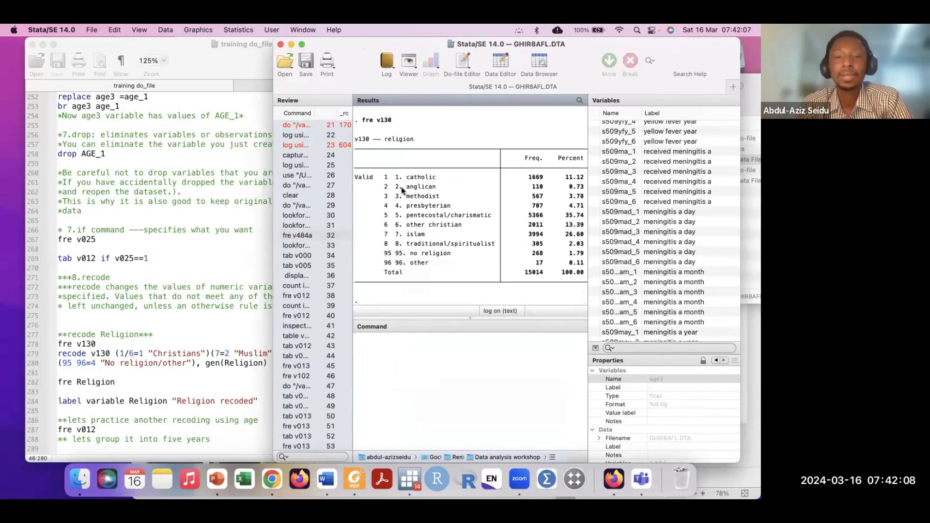
pyautogui.scroll(3, 427, 211)
pyautogui.scroll(-4, 426, 212)
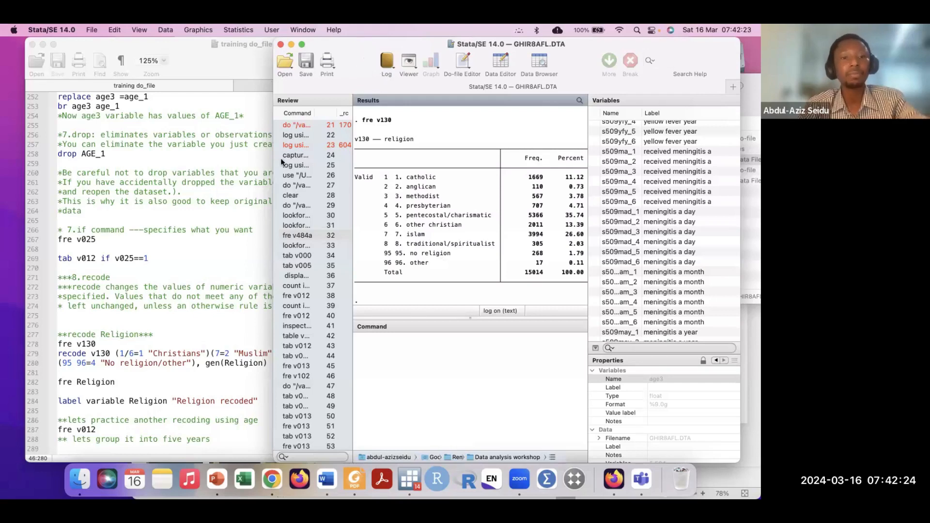
# Highlight the fre v130 command under the recode Religion heading in the do-file.
pyautogui.click(162, 337)
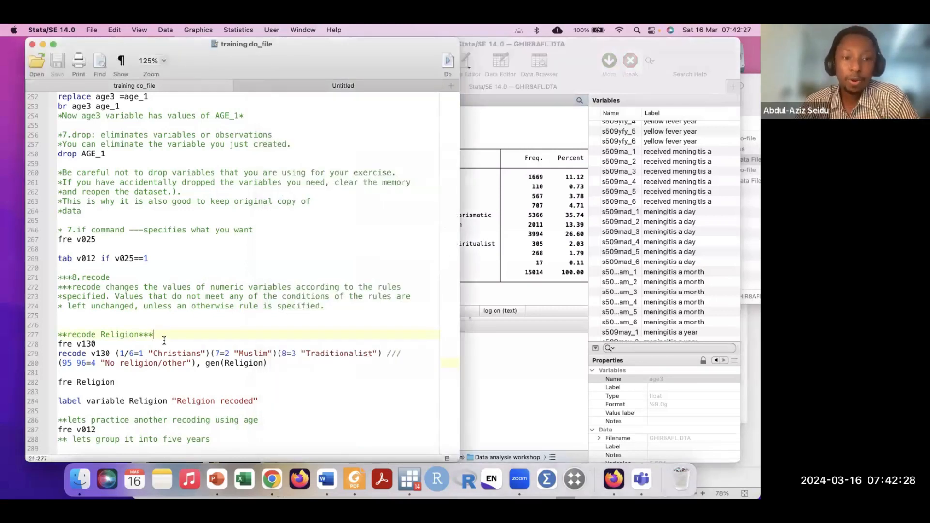
pyautogui.click(97, 344)
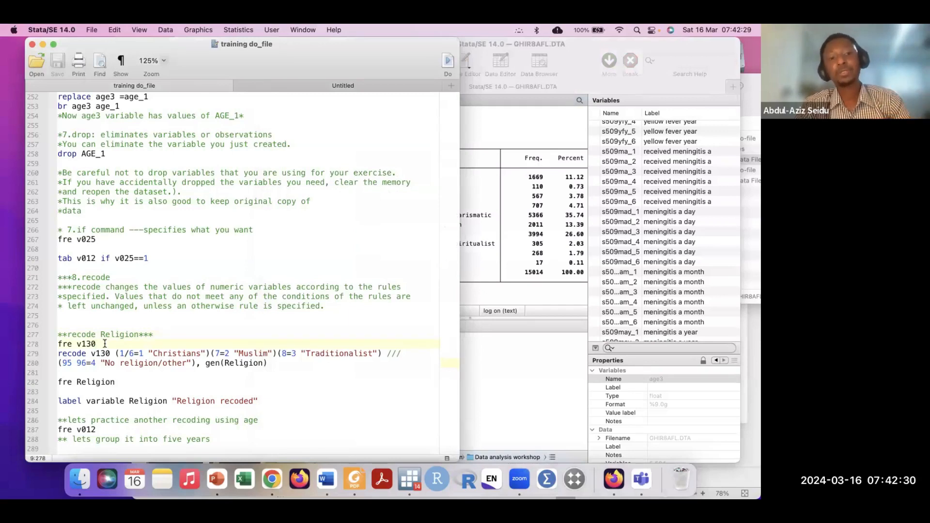
pyautogui.moveTo(97, 344); pyautogui.dragTo(57, 345)
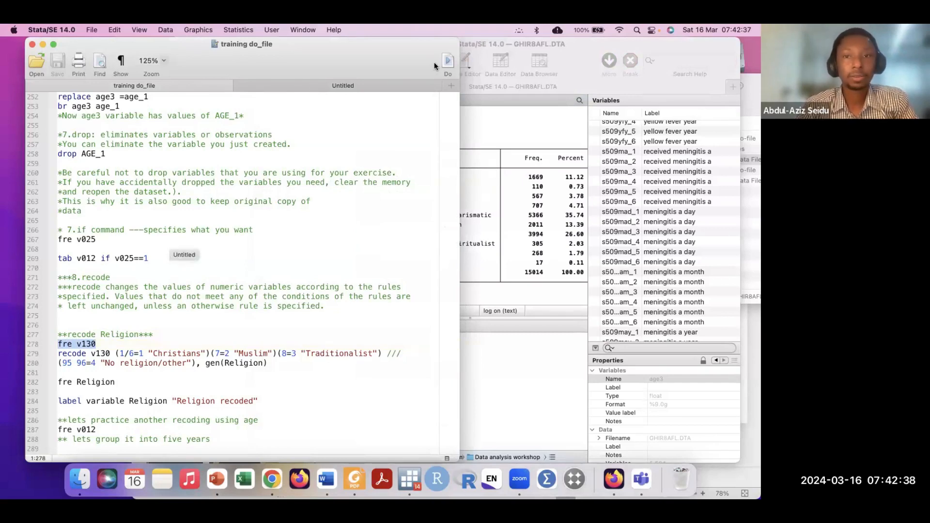
pyautogui.click(157, 314)
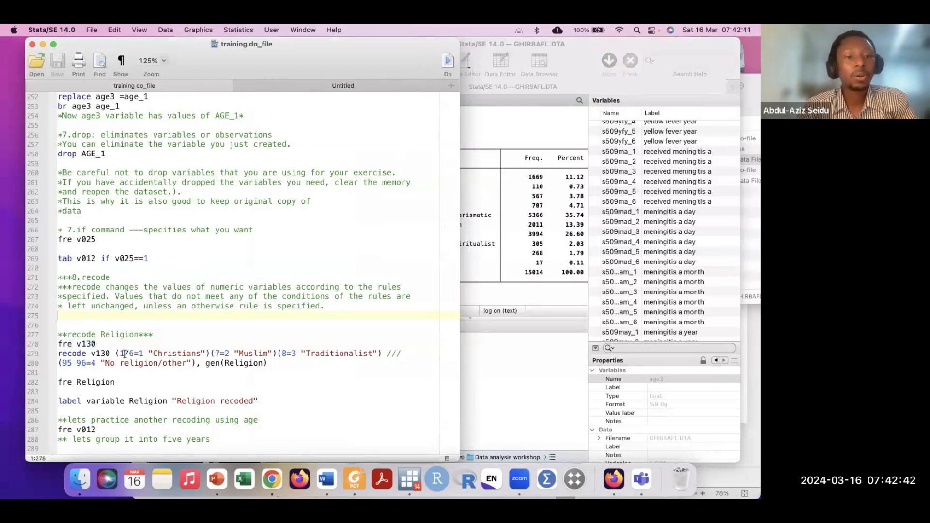
pyautogui.moveTo(102, 344); pyautogui.dragTo(53, 348)
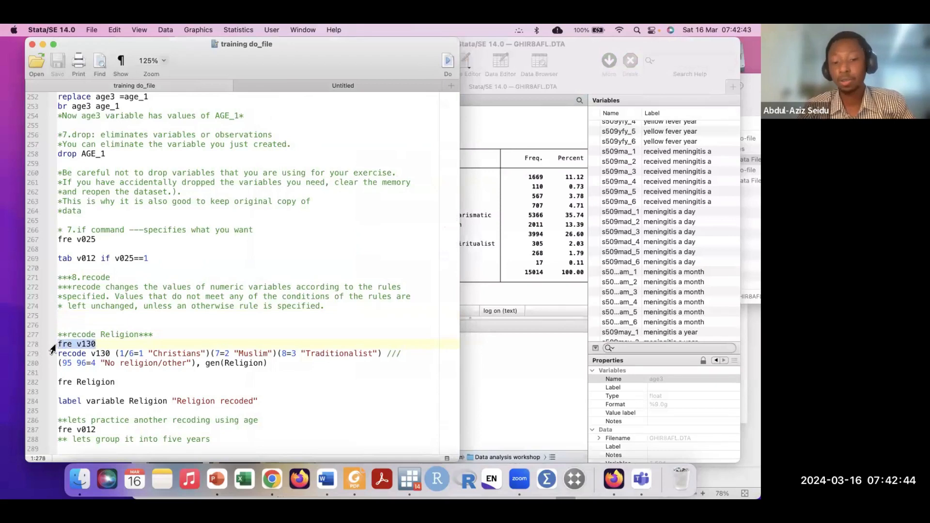
# Write ssc install fre as a command in the main Stata window and highlight it without running it.
pyautogui.click(490, 349)
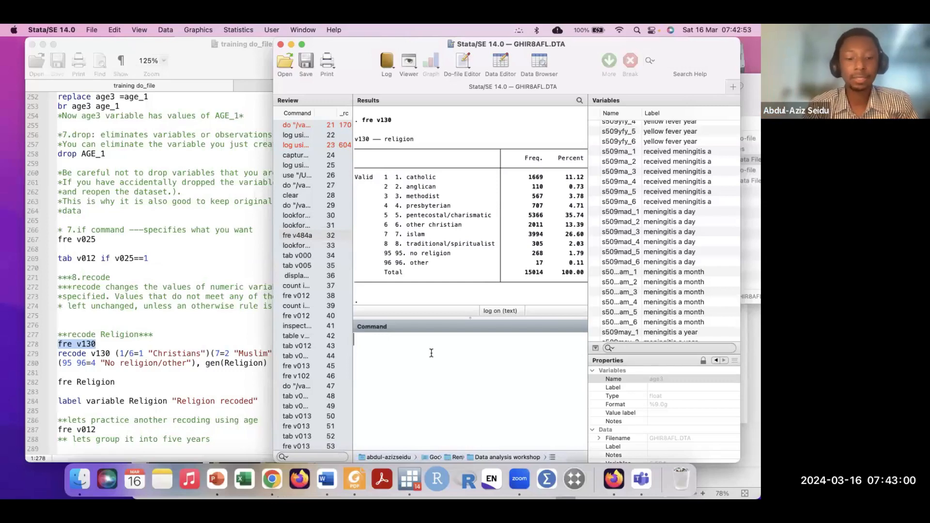
pyautogui.write('ss')
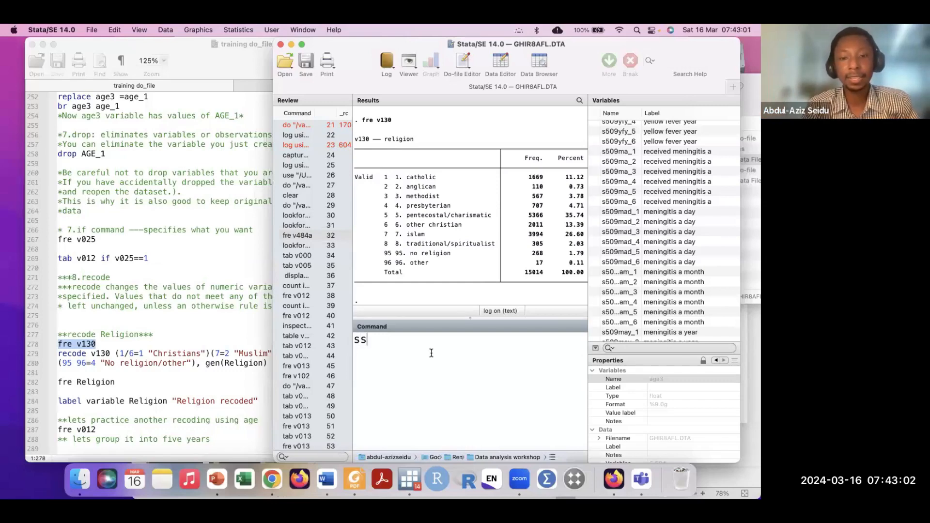
pyautogui.write('c install')
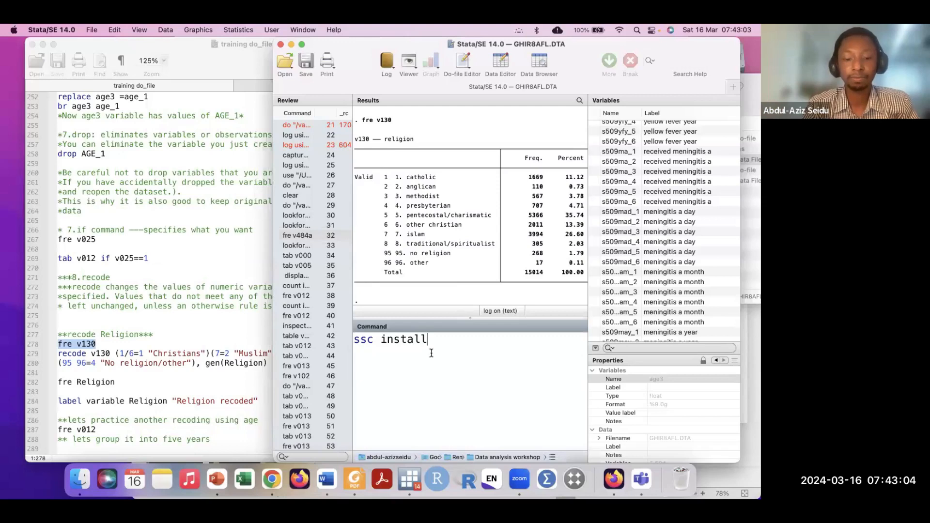
pyautogui.write(' fre')
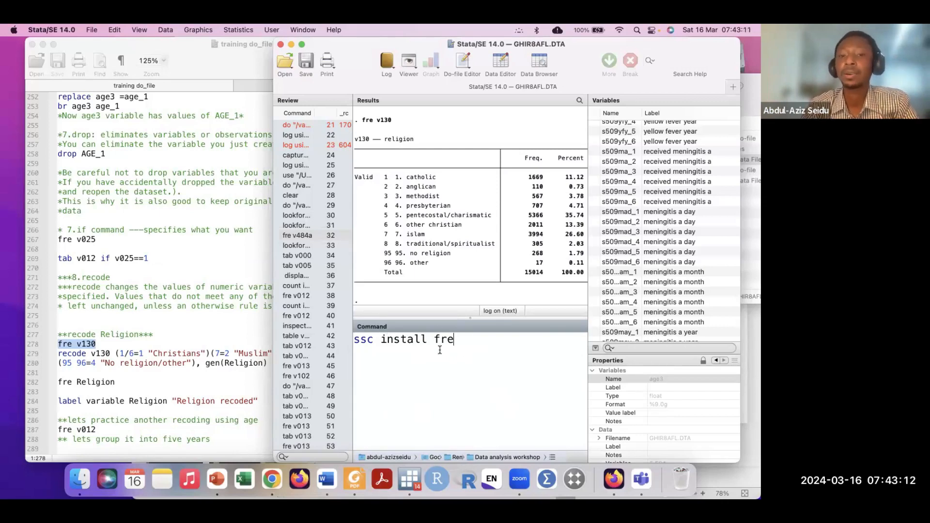
pyautogui.moveTo(458, 338); pyautogui.dragTo(351, 338)
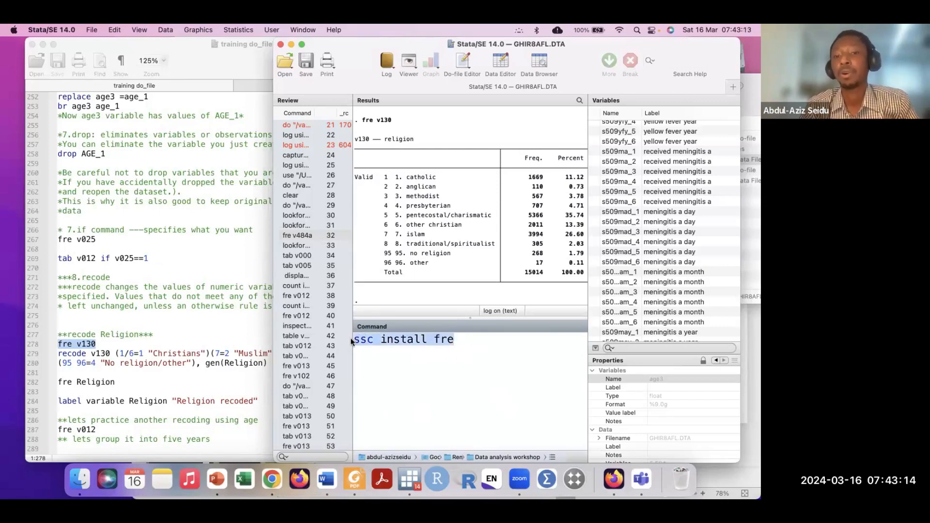
pyautogui.click(467, 343)
# Run findit fre in place of the install command, browse the package search results, and close the viewer.
pyautogui.write('find')
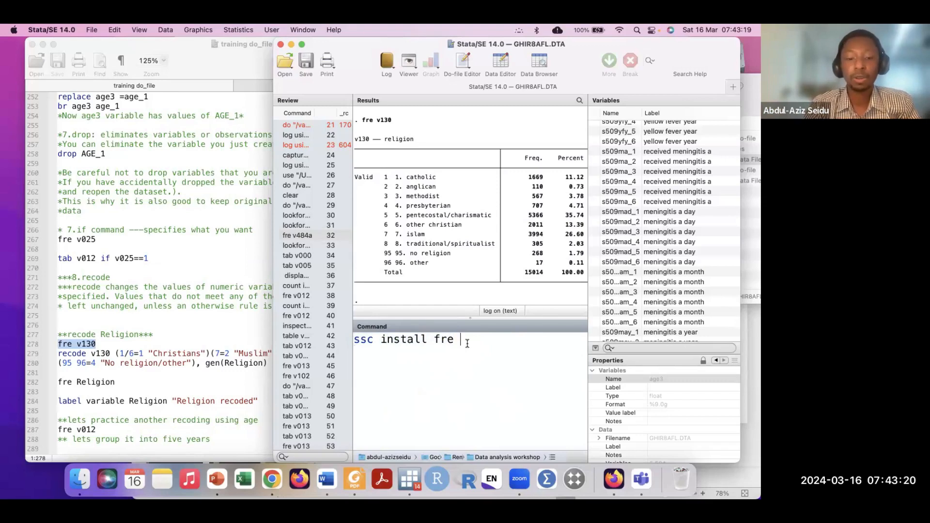
pyautogui.write('it fre')
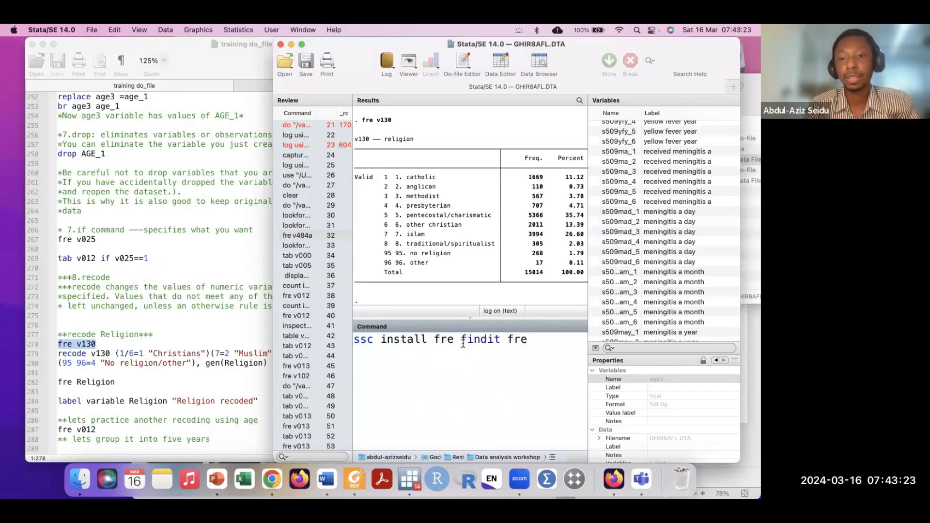
pyautogui.moveTo(461, 343); pyautogui.dragTo(307, 343)
pyautogui.press('BackSpace')
pyautogui.press('Return')
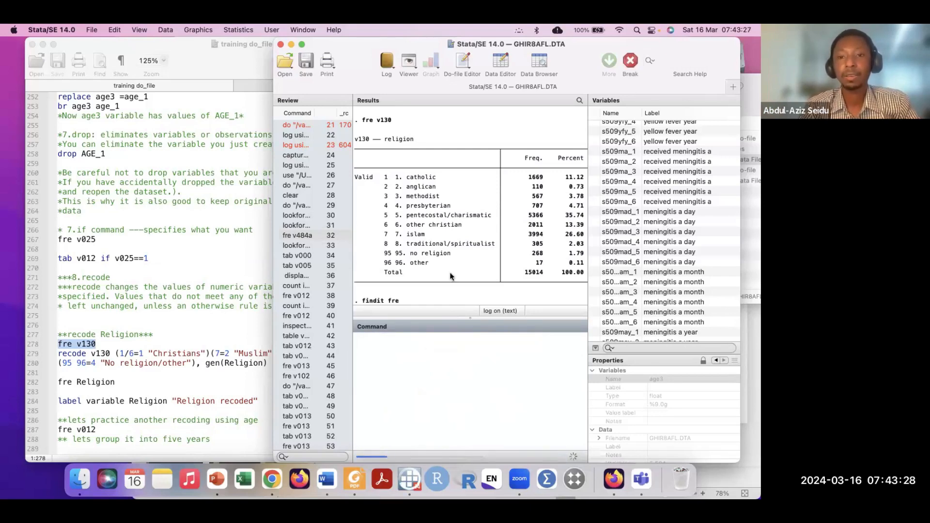
pyautogui.scroll(-15, 459, 211)
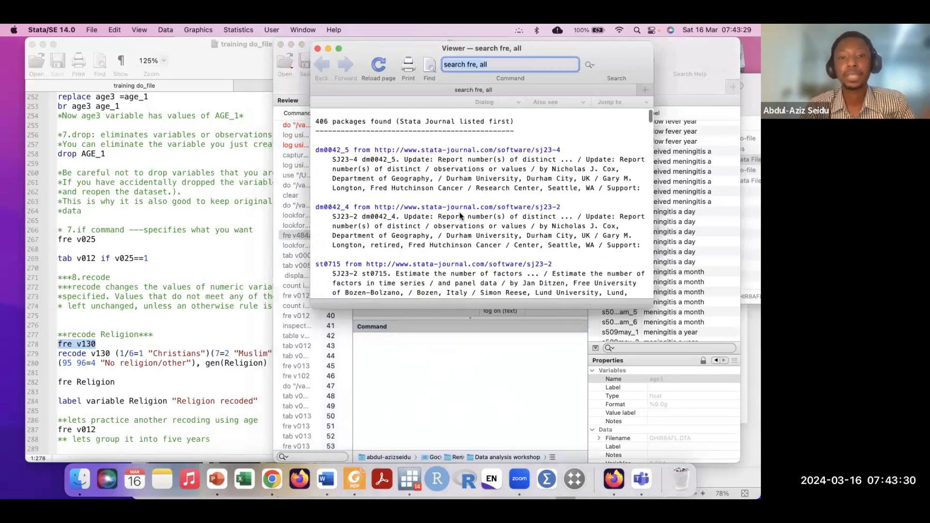
pyautogui.scroll(20, 460, 211)
pyautogui.click(318, 49)
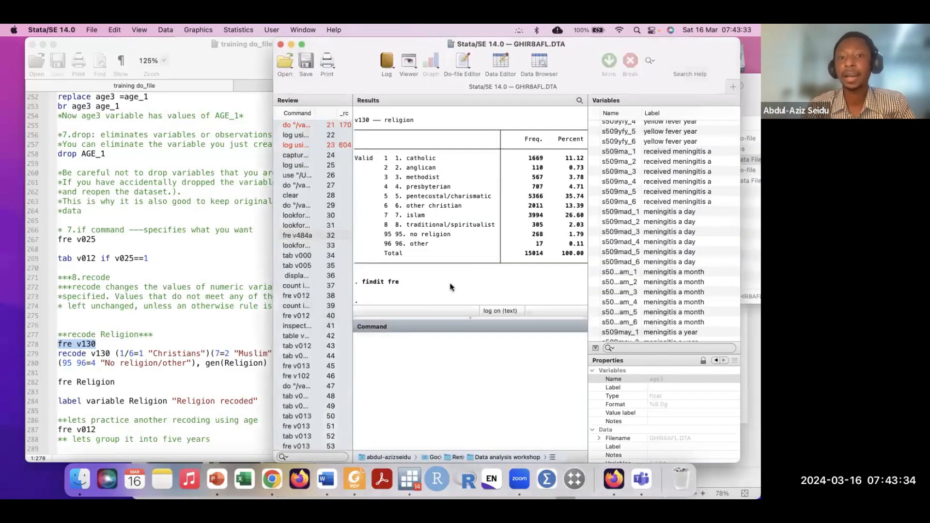
# Add a blank line below the do-file's recode command and compare the command with the v130 frequency table.
pyautogui.click(170, 371)
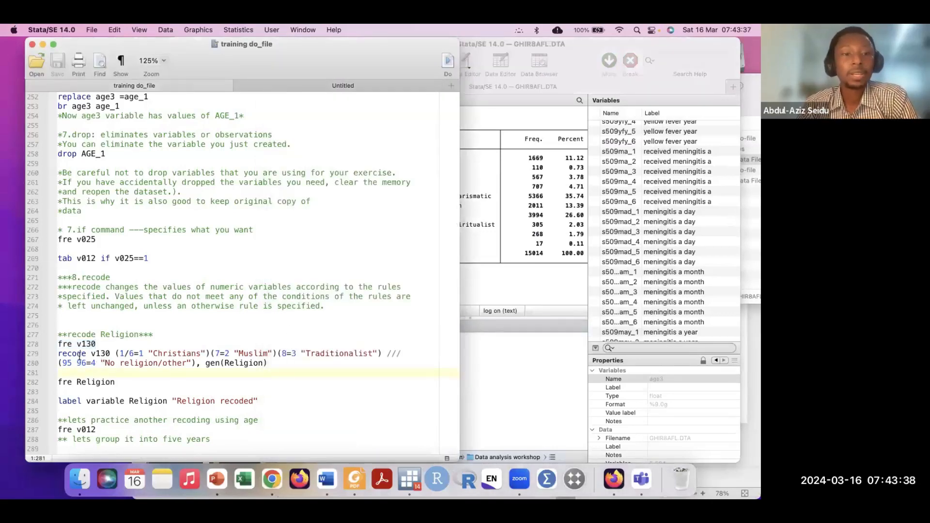
pyautogui.click(532, 216)
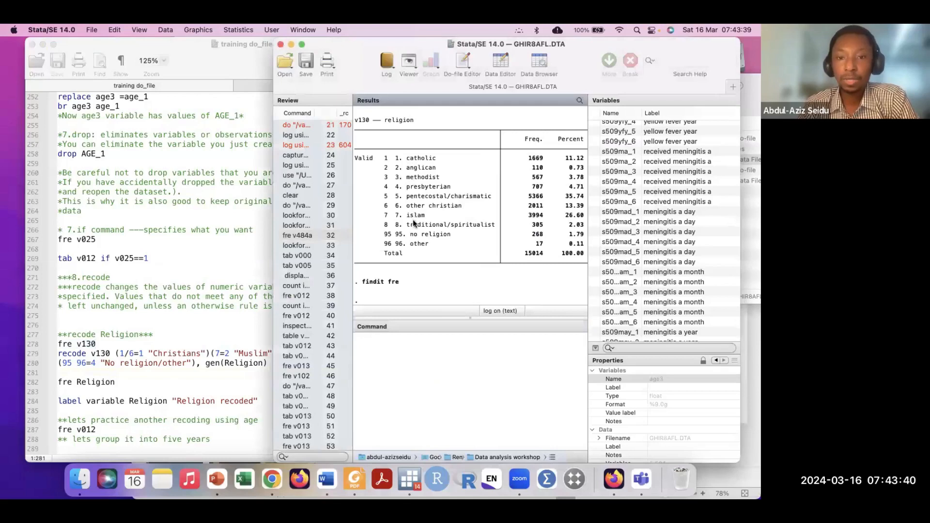
pyautogui.click(168, 376)
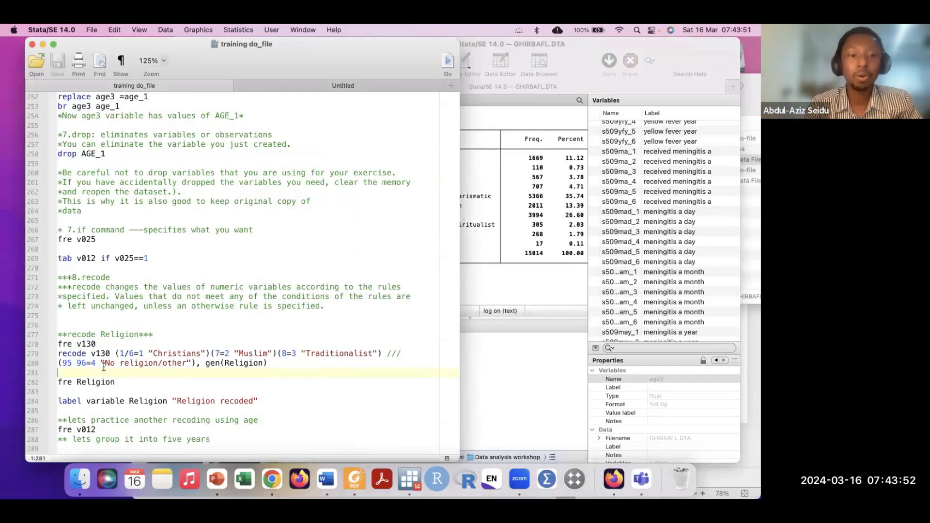
pyautogui.press('Return')
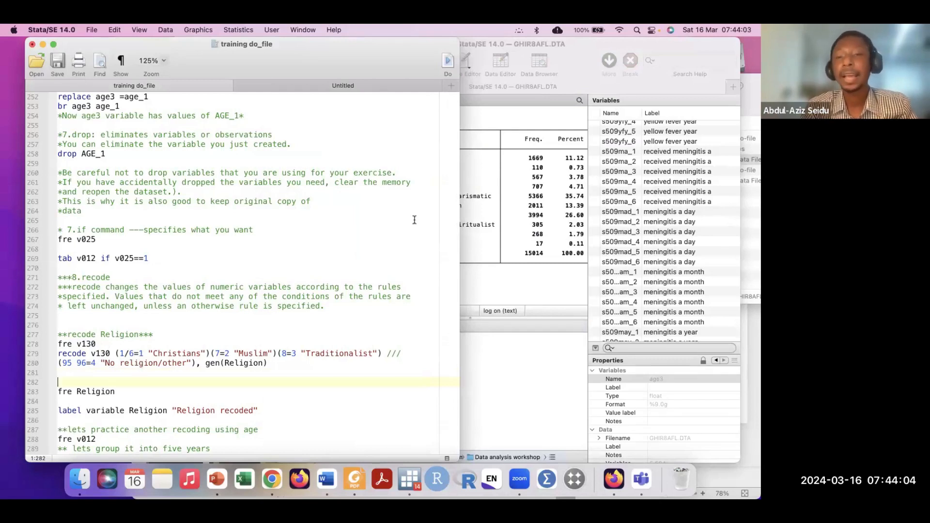
pyautogui.click(504, 163)
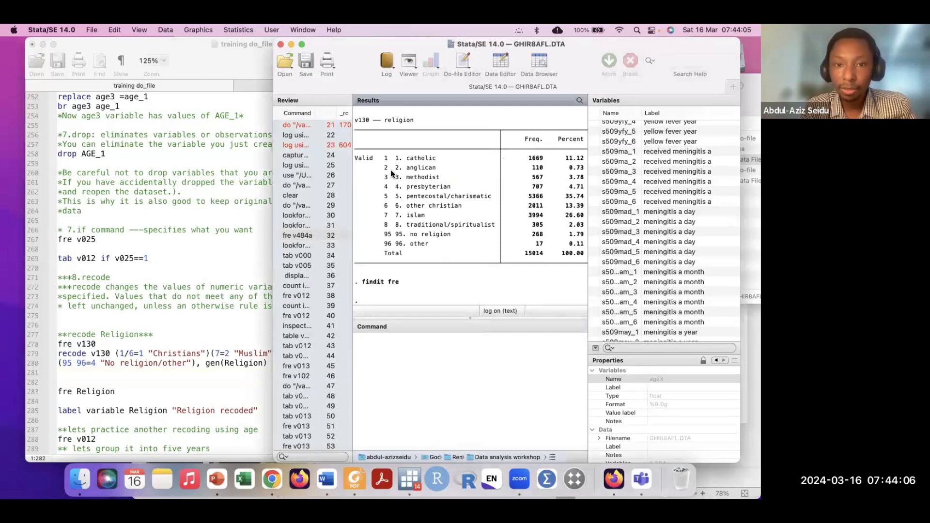
pyautogui.scroll(1, 393, 167)
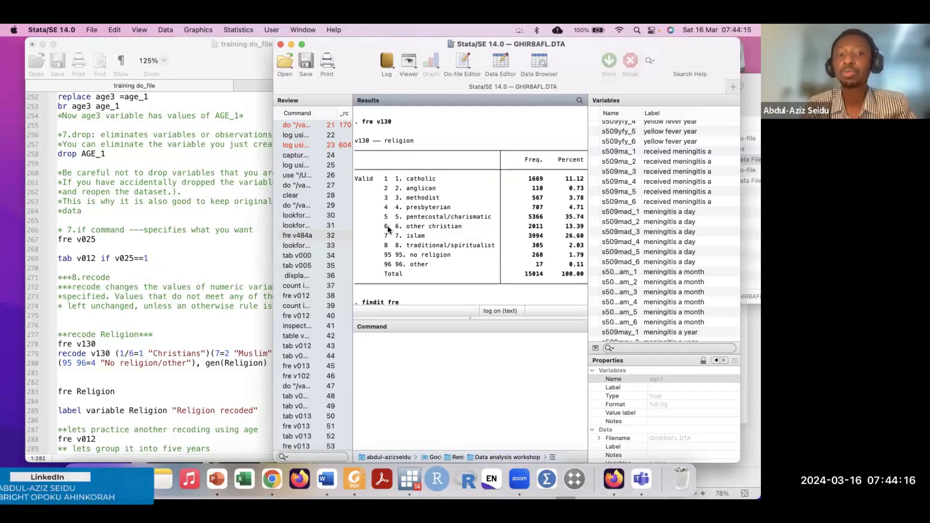
# Rewrite the Christians rule in the recode command to list the codes 1 2 3 4 5 6 individually.
pyautogui.click(129, 356)
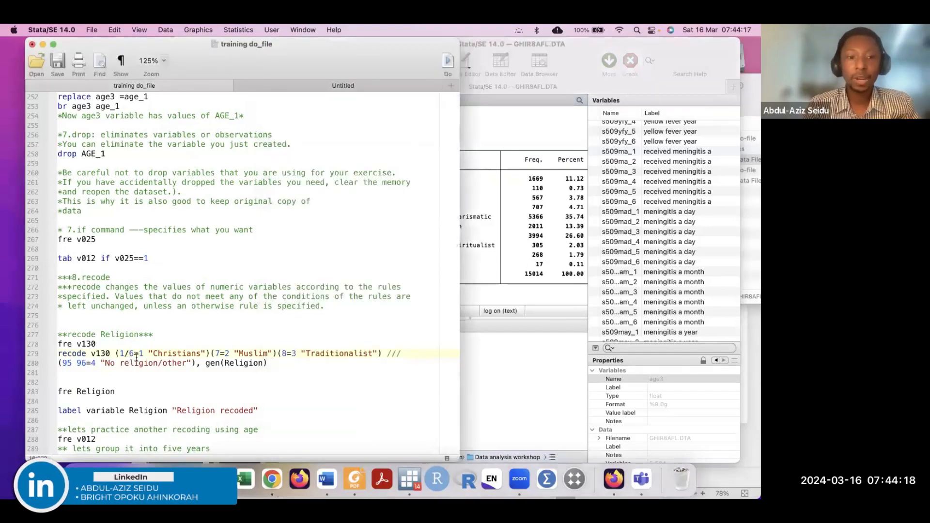
pyautogui.press('BackSpace')
pyautogui.write('2 ')
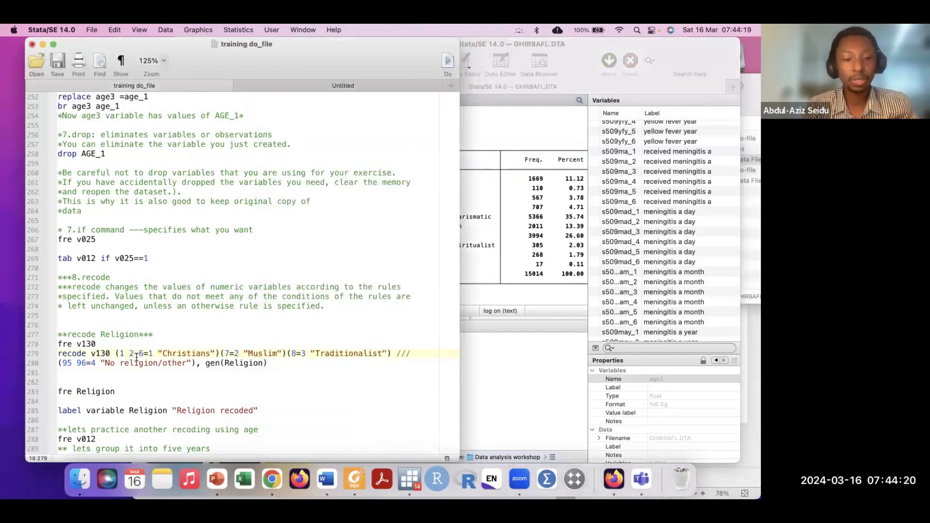
pyautogui.write('3 4 5')
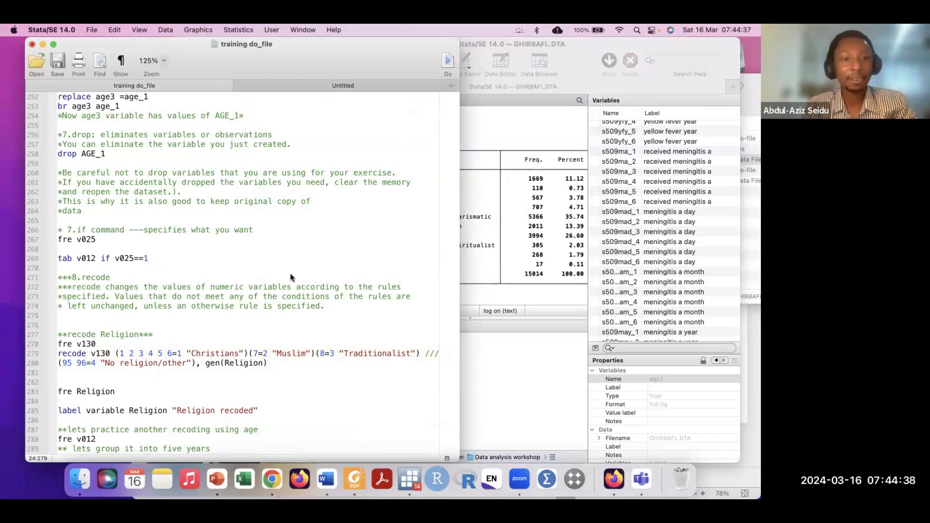
# Replace the individually listed codes in the Christians rule with the range 1/6.
pyautogui.click(173, 354)
pyautogui.press('BackSpace')
pyautogui.press('BackSpace')
pyautogui.press('BackSpace')
pyautogui.press('BackSpace')
pyautogui.press('BackSpace')
pyautogui.press('BackSpace')
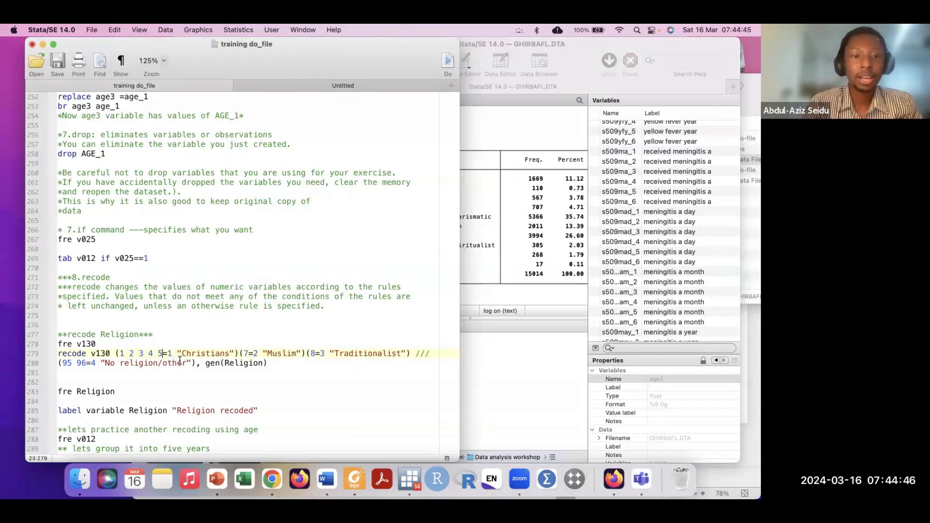
pyautogui.press('BackSpace')
pyautogui.press('BackSpace')
pyautogui.press('BackSpace')
pyautogui.press('BackSpace')
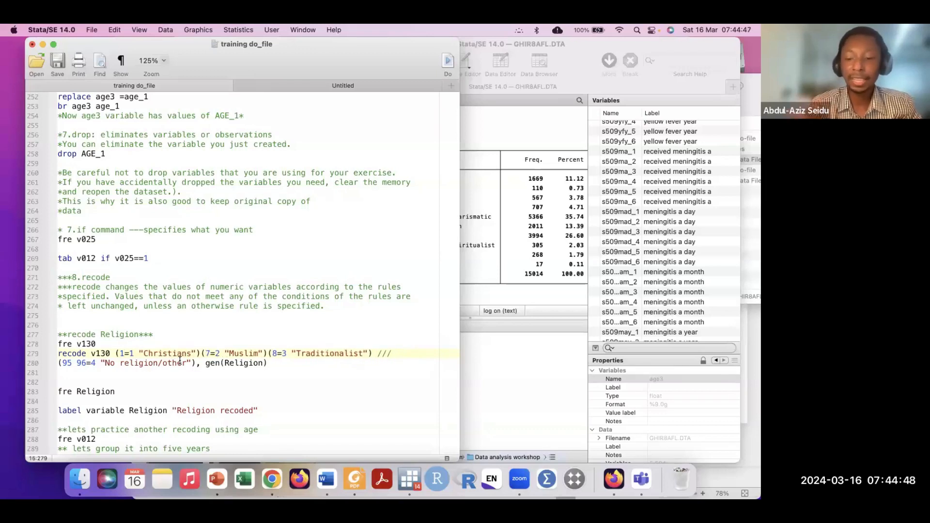
pyautogui.write('/6')
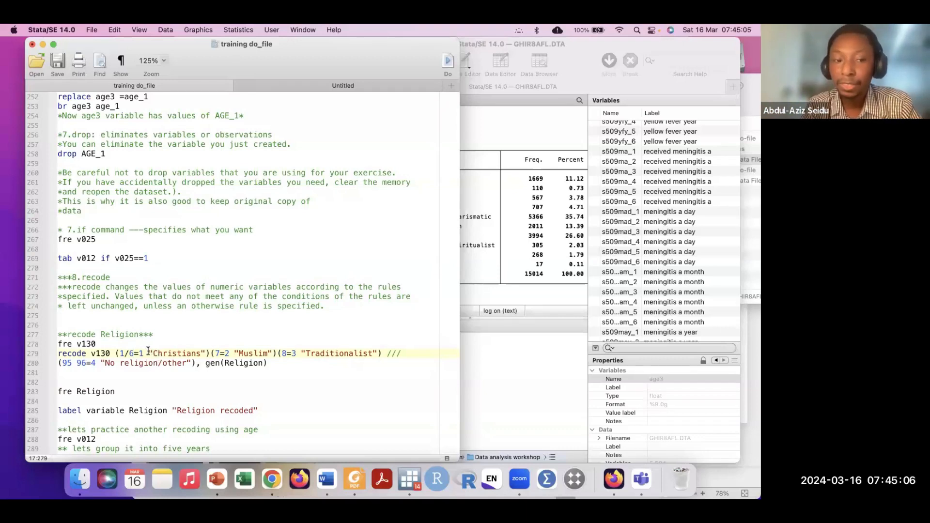
# Highlight the "Christians" label in the recode command and check the v130 frequency table.
pyautogui.moveTo(149, 352); pyautogui.dragTo(204, 353)
pyautogui.click(152, 354)
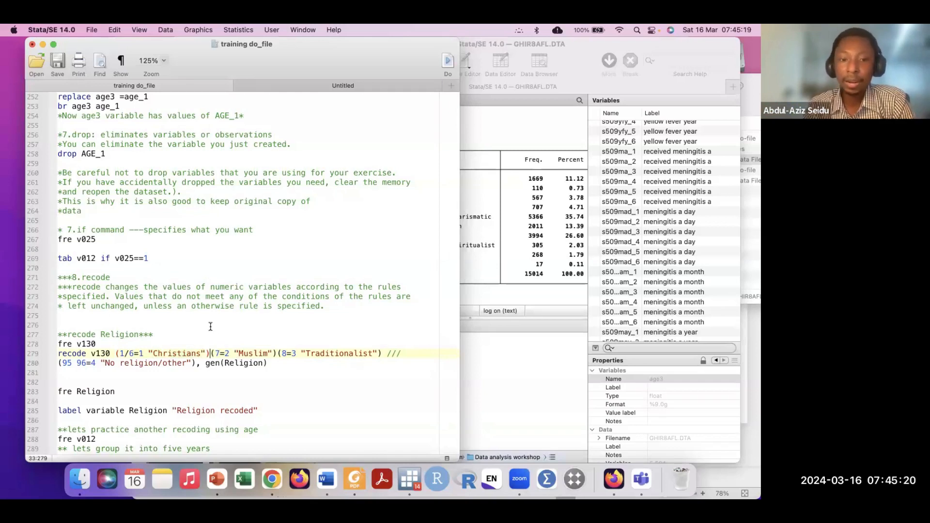
pyautogui.click(528, 242)
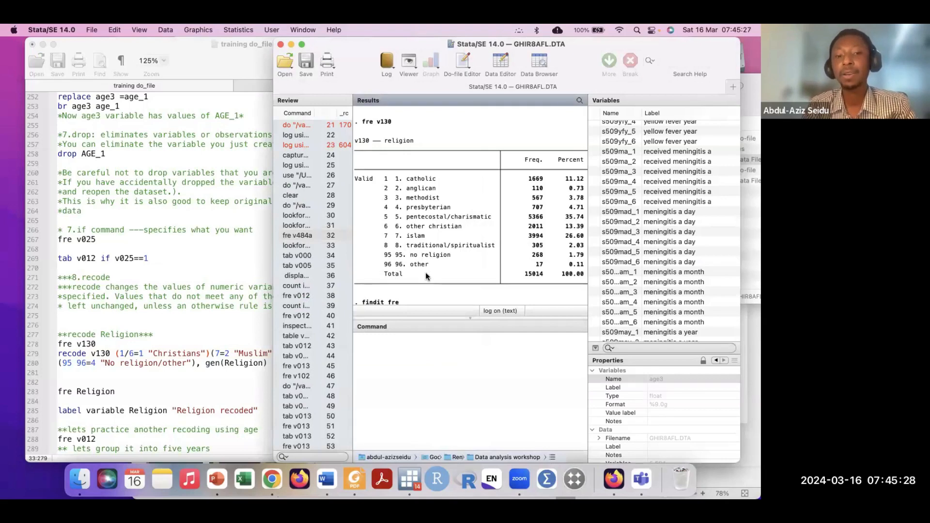
# Try numbering the new religion categories from zero, with Christians as 0 and Muslim as 1 in the recode command.
pyautogui.click(140, 354)
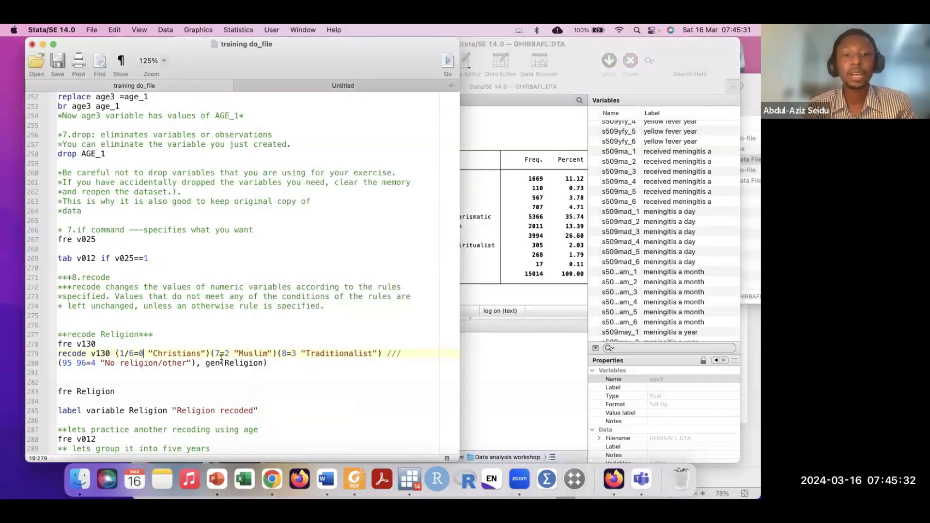
pyautogui.press('Delete')
pyautogui.write('1')
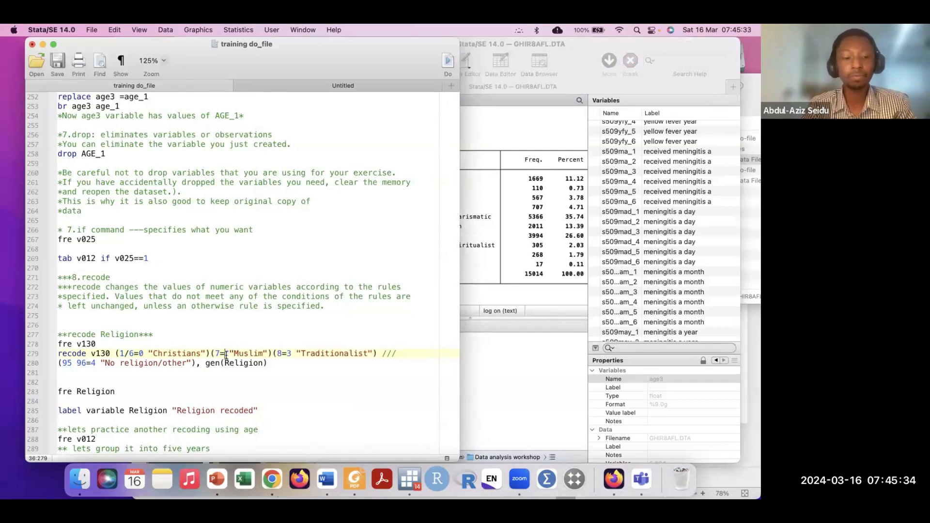
pyautogui.press('BackSpace')
pyautogui.write('1')
# Restore the new codes in the recode command to 1 for Christians and 2 for Muslim.
pyautogui.click(227, 354)
pyautogui.press('Delete')
pyautogui.write('2')
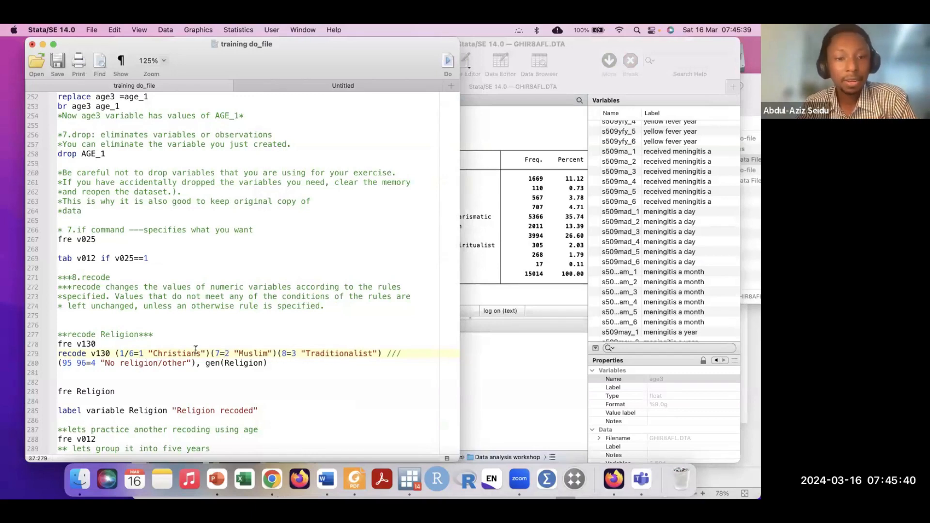
# Compare the religion recode rules with the categories in the v130 frequency table.
pyautogui.click(540, 229)
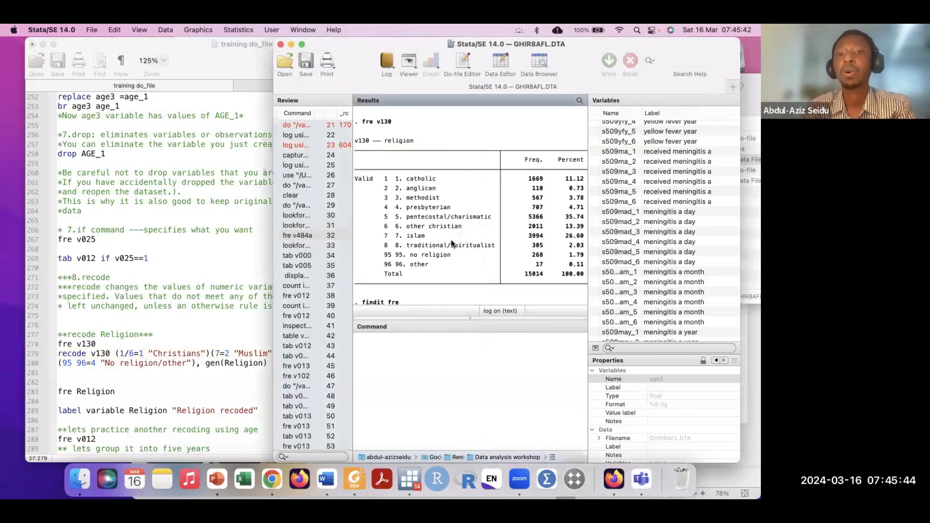
pyautogui.click(196, 364)
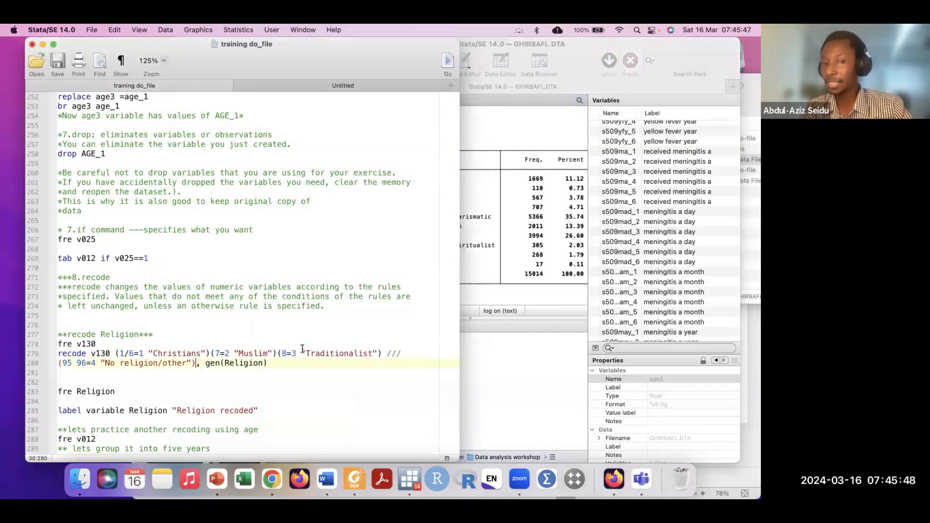
pyautogui.click(268, 353)
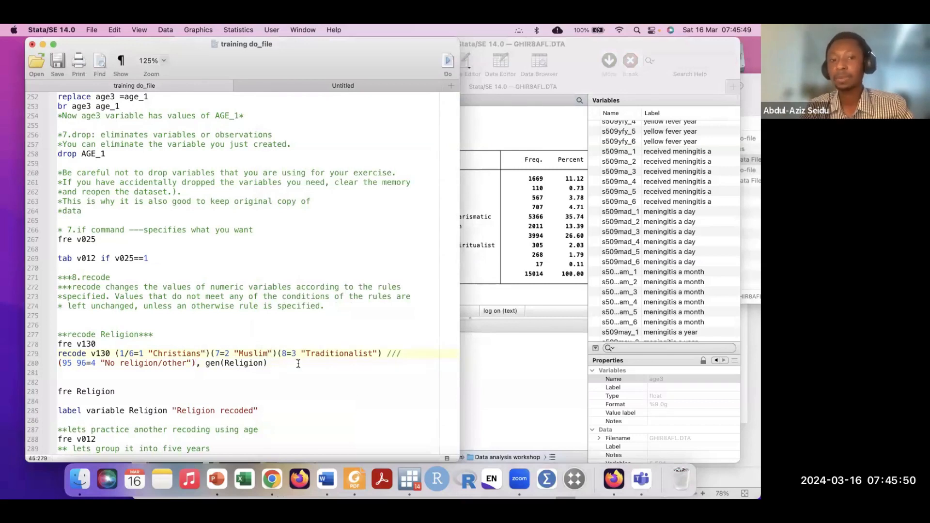
pyautogui.click(338, 366)
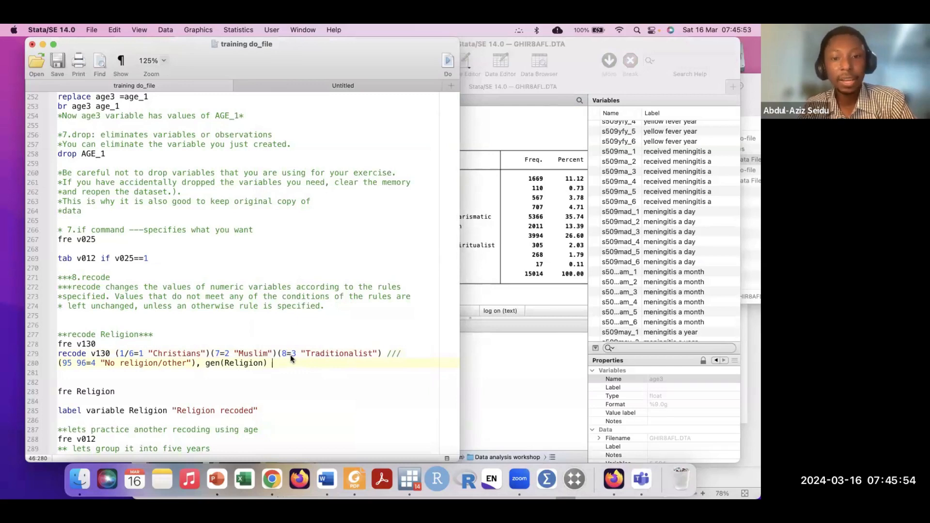
pyautogui.click(499, 251)
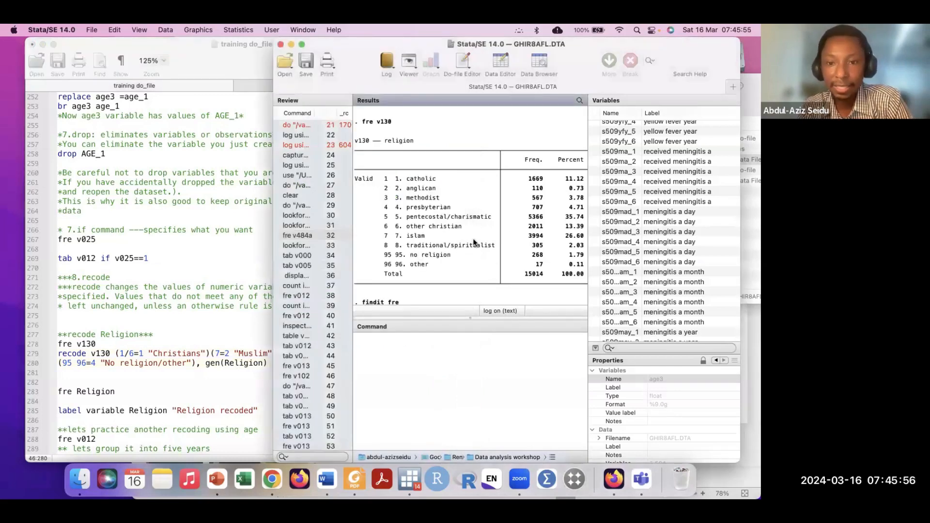
pyautogui.click(231, 339)
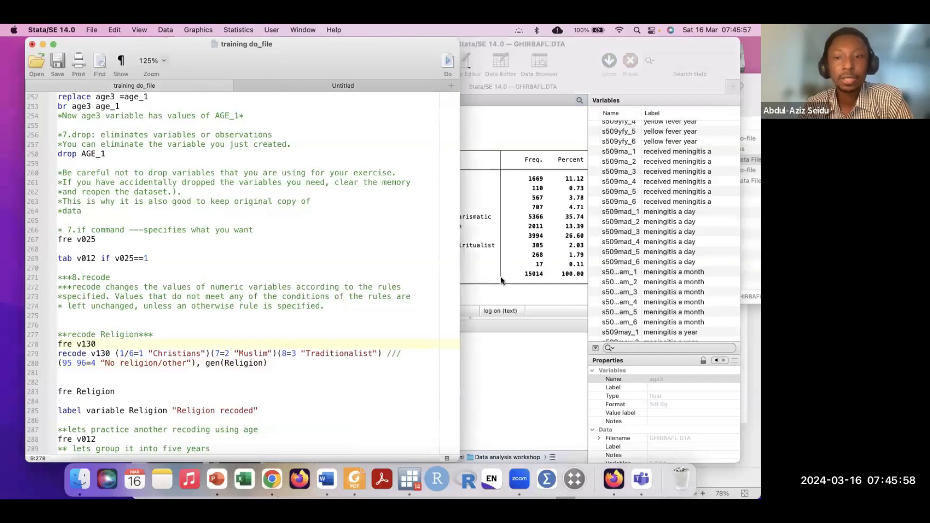
pyautogui.click(527, 239)
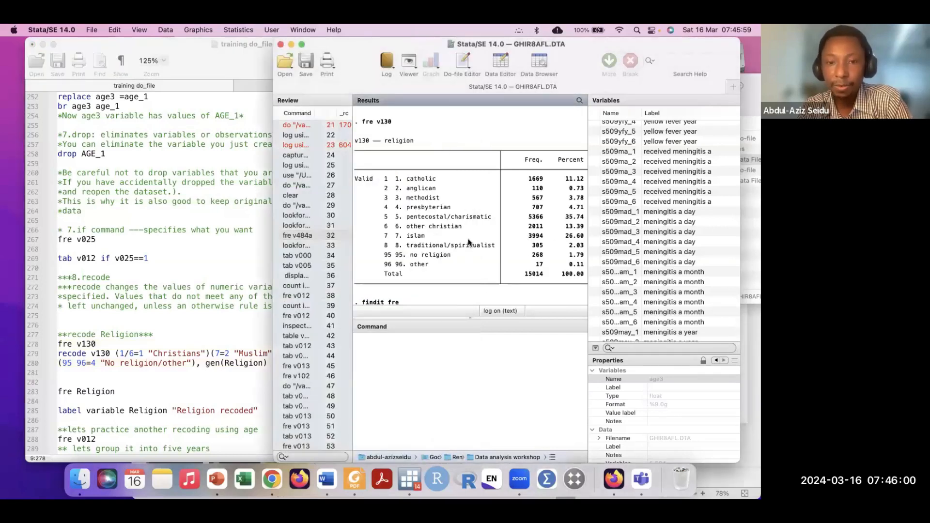
pyautogui.click(194, 361)
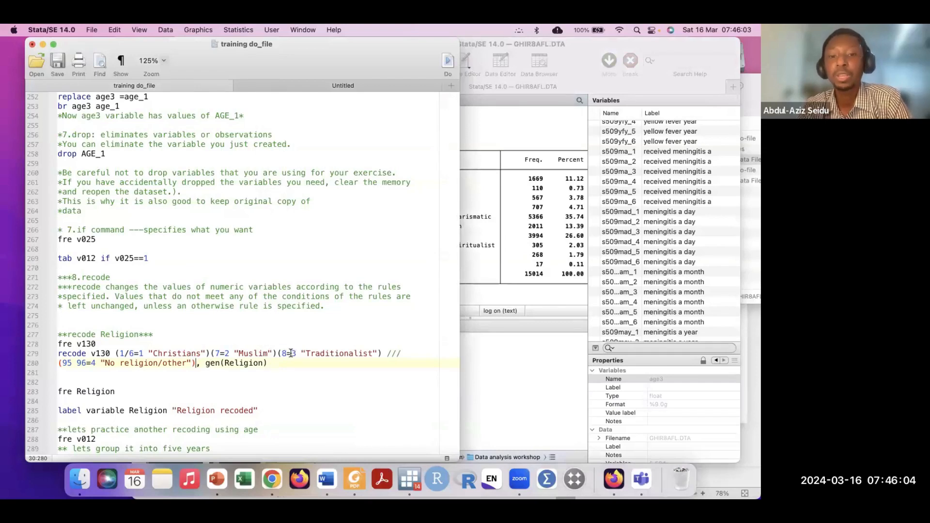
# Highlight the "Traditionalist" label, point out the /// continuation, and select the whole two-line recode command.
pyautogui.moveTo(301, 351); pyautogui.dragTo(377, 351)
pyautogui.tripleClick(378, 351)
pyautogui.click(408, 351)
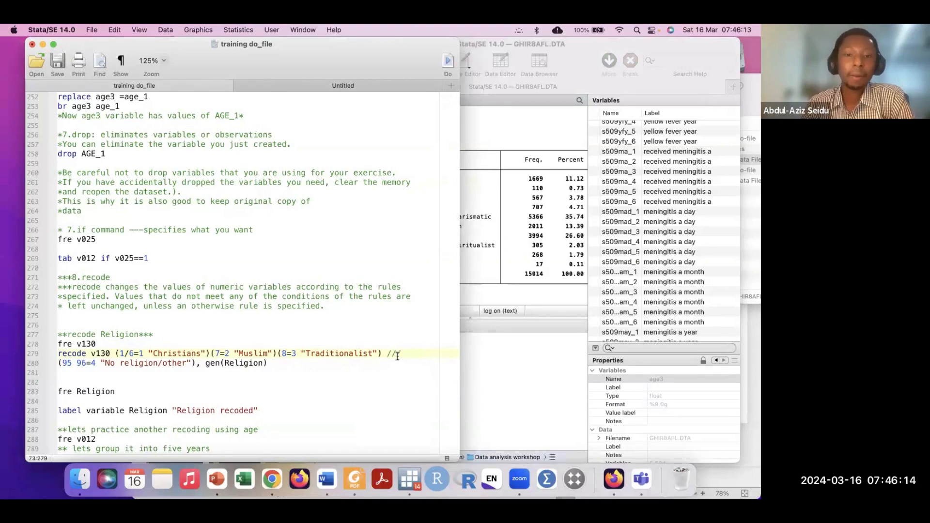
pyautogui.click(68, 375)
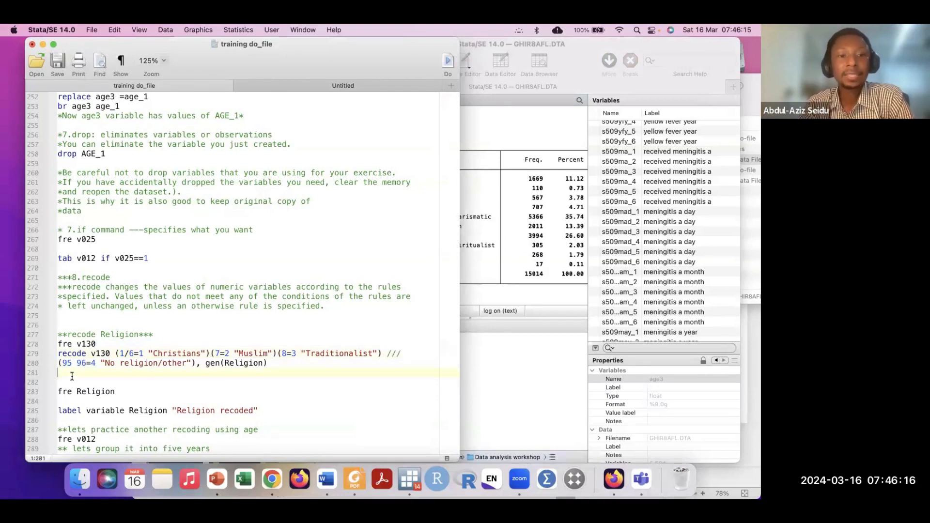
pyautogui.moveTo(67, 375); pyautogui.dragTo(53, 357)
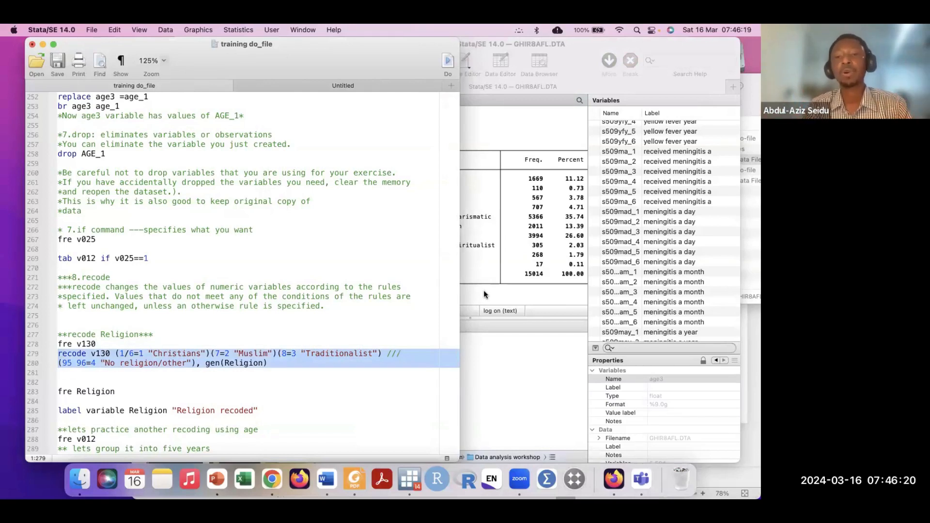
pyautogui.click(480, 323)
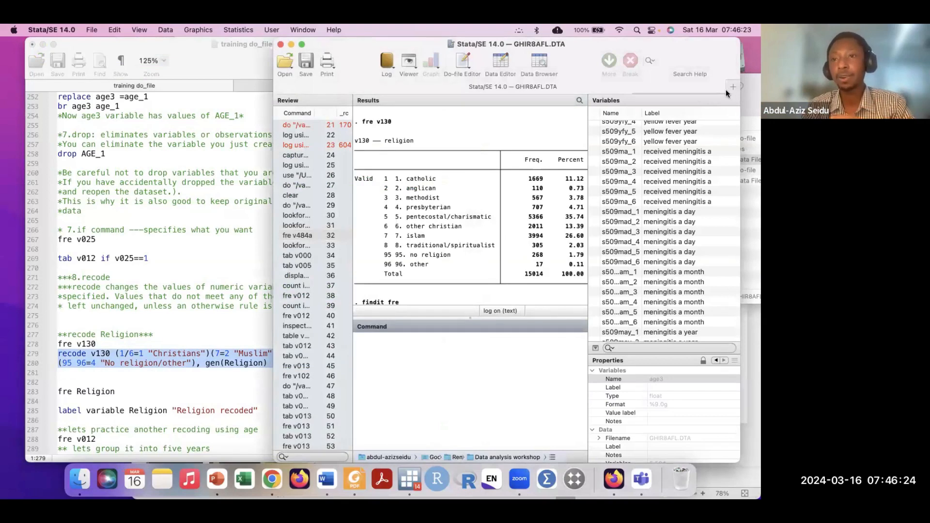
pyautogui.click(140, 371)
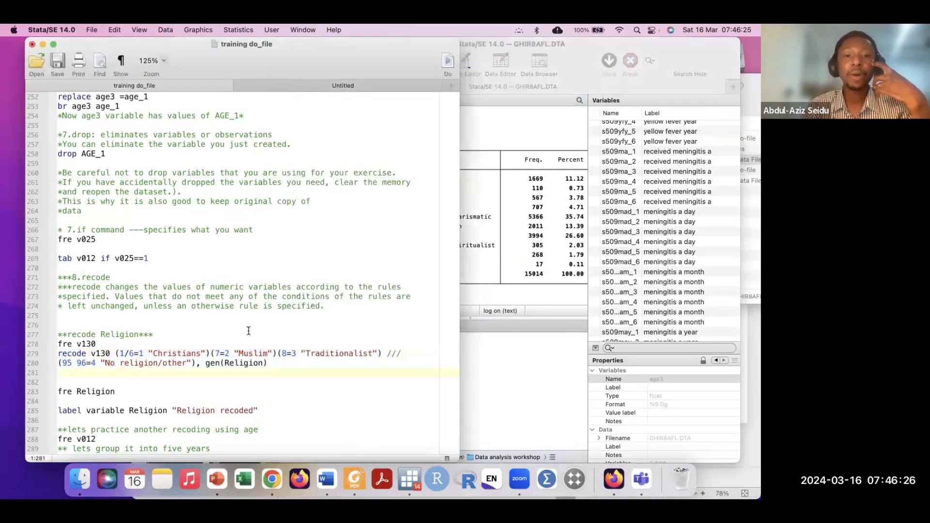
# Join the recode command onto a single line by removing the /// continuation and its line break.
pyautogui.hscroll(1, 277, 359)
pyautogui.hscroll(10, 277, 359)
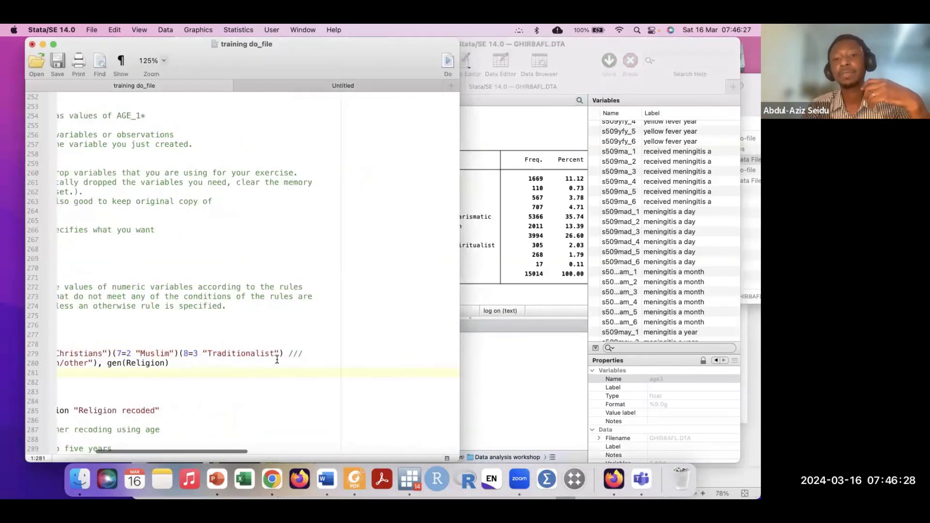
pyautogui.hscroll(3, 276, 359)
pyautogui.hscroll(-15, 276, 360)
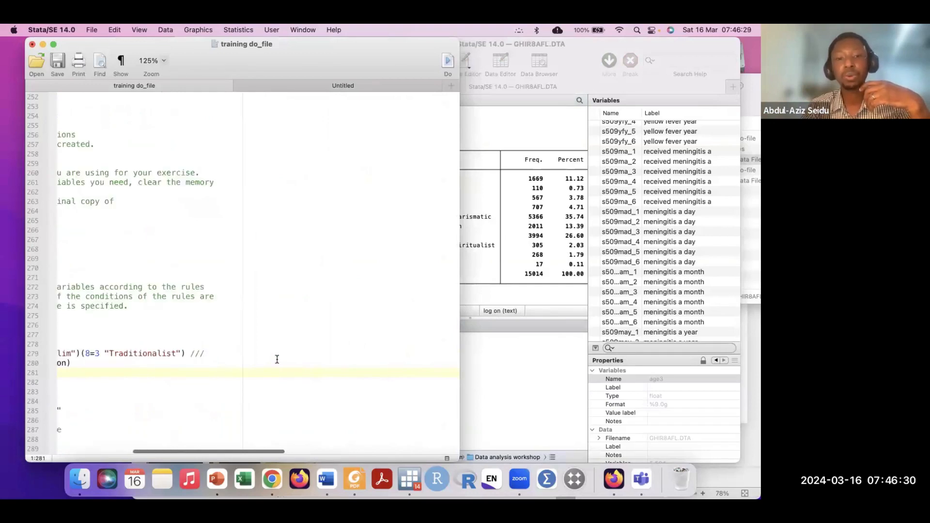
pyautogui.click(58, 363)
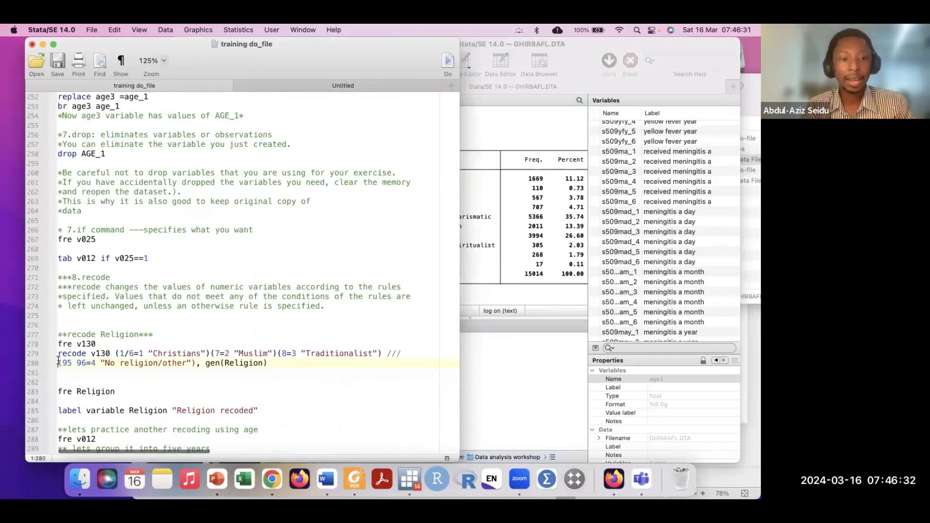
pyautogui.press('BackSpace')
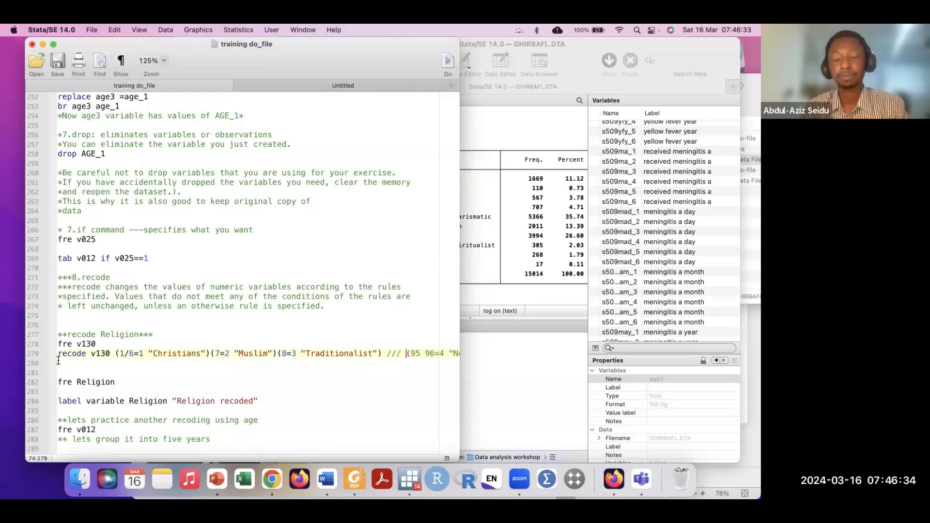
pyautogui.hscroll(5, 58, 360)
pyautogui.press('BackSpace')
pyautogui.press('BackSpace')
pyautogui.press('BackSpace')
pyautogui.press('BackSpace')
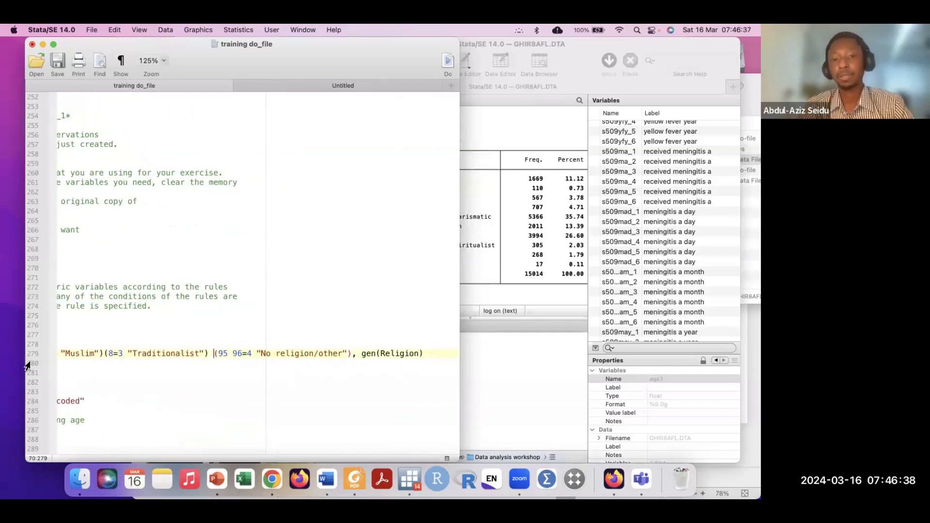
pyautogui.press('super+Left')
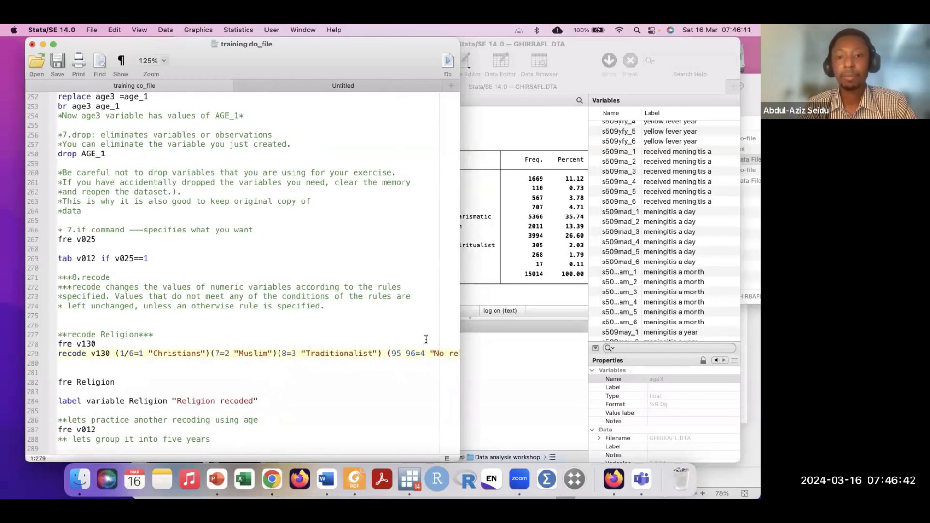
# Reinsert /// after the Traditionalist rule and move the remaining rule and gen(Religion) option to a second line.
pyautogui.click(383, 357)
pyautogui.write('///')
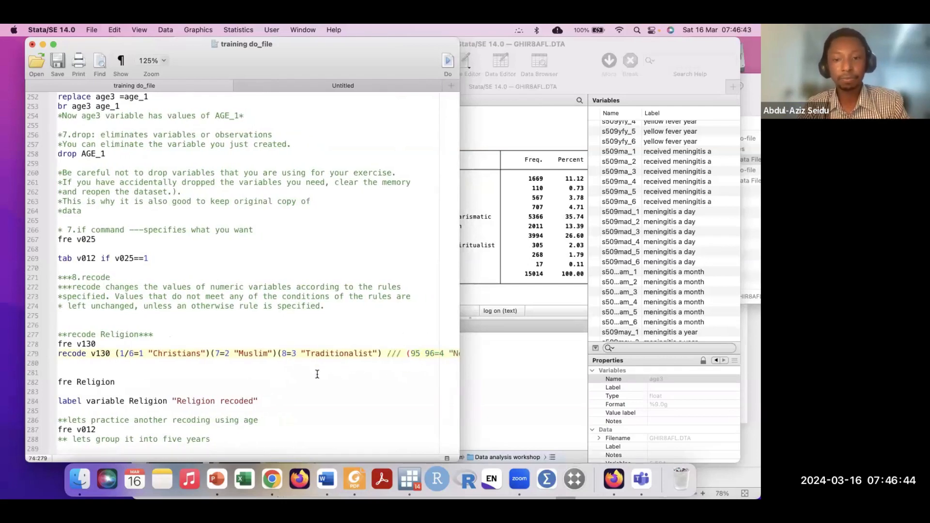
pyautogui.press('Return')
pyautogui.click(244, 381)
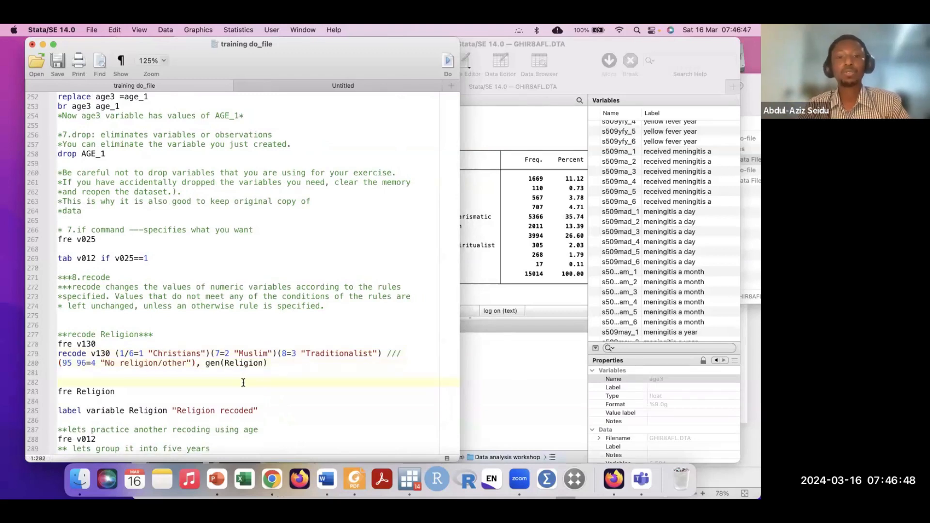
# Shift the main Stata window slightly farther out from behind the do-file editor and return to the recode command.
pyautogui.click(553, 375)
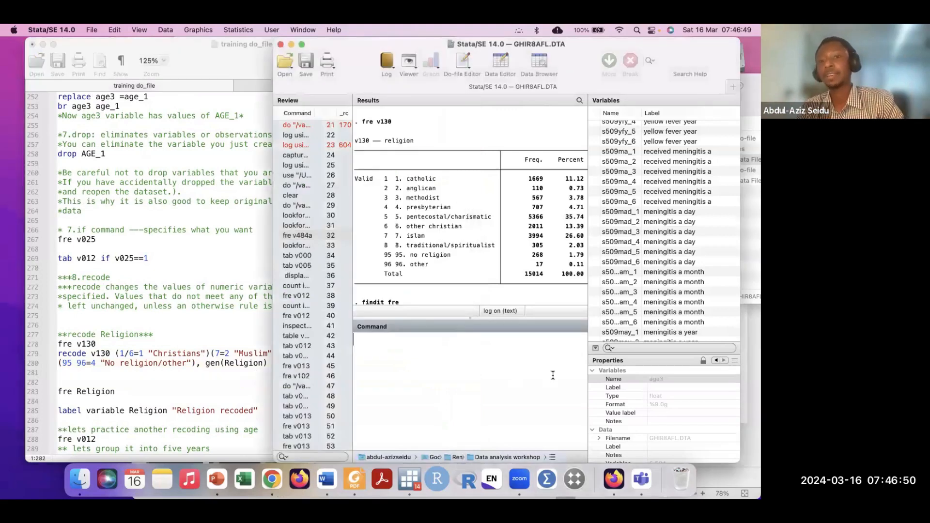
pyautogui.moveTo(347, 48); pyautogui.dragTo(385, 45)
pyautogui.click(181, 329)
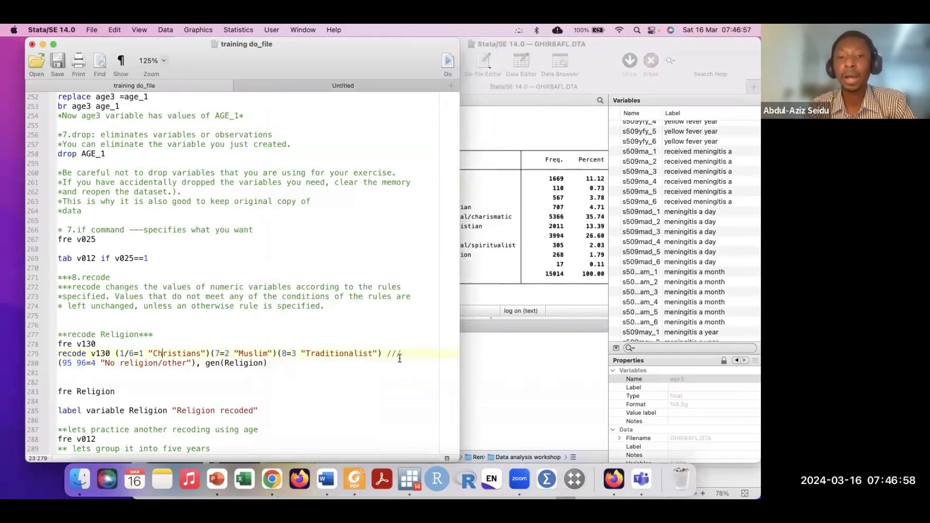
# Highlight both lines of the recode command, point out the /// continuation, and review the v130 frequency table.
pyautogui.moveTo(73, 373); pyautogui.dragTo(56, 354)
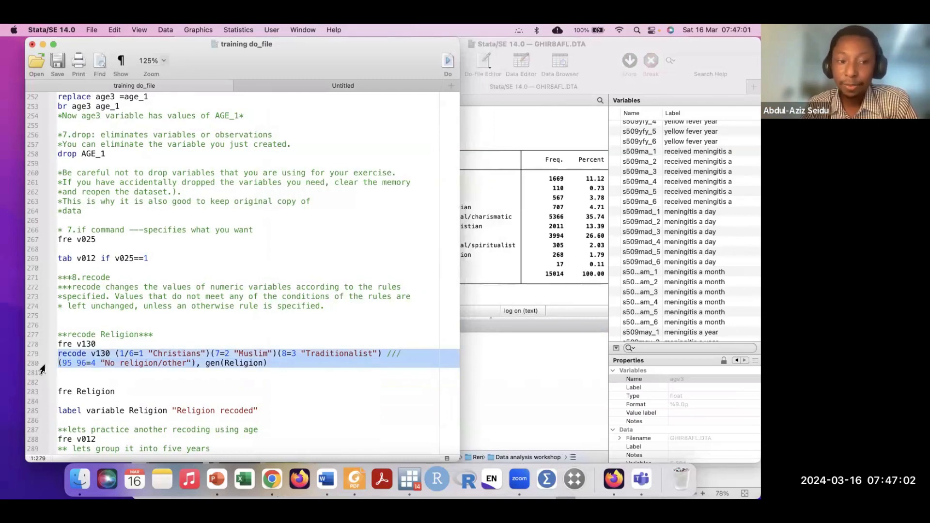
pyautogui.click(400, 354)
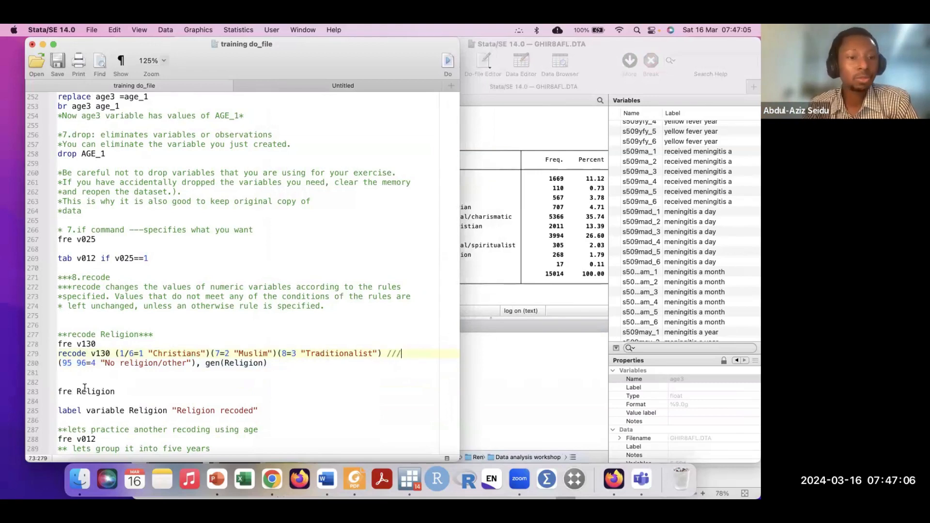
pyautogui.moveTo(70, 377); pyautogui.dragTo(49, 357)
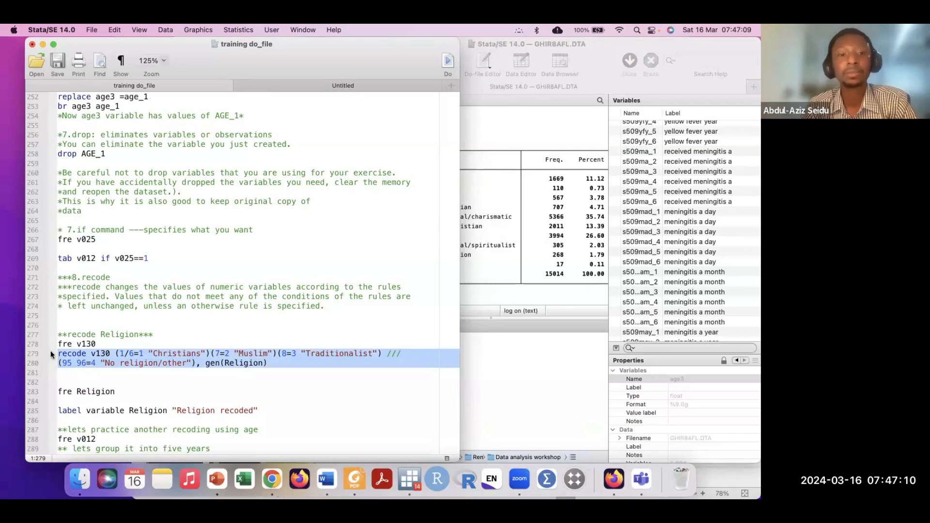
pyautogui.click(59, 372)
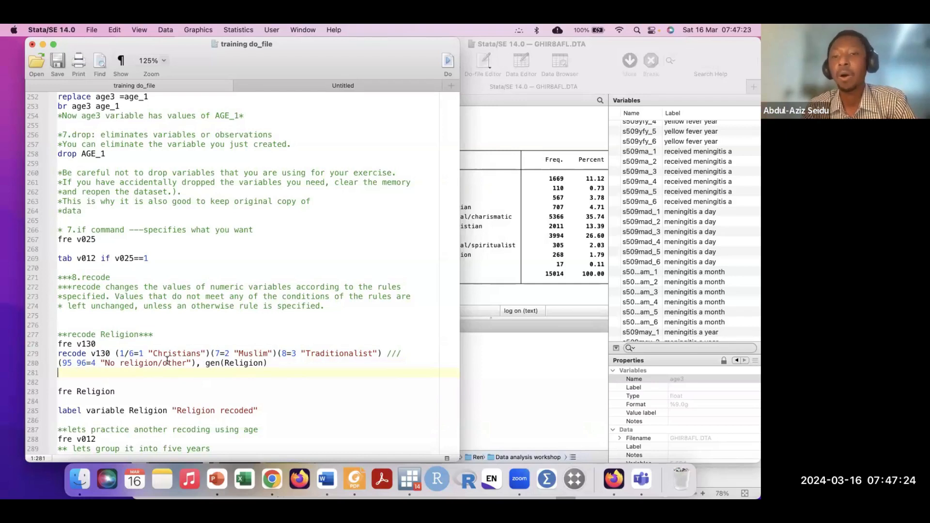
pyautogui.click(522, 244)
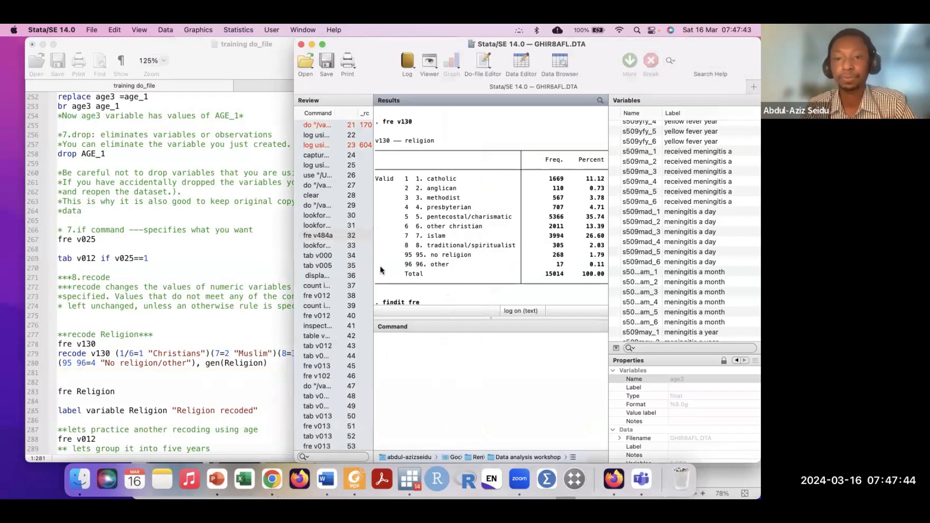
pyautogui.click(179, 351)
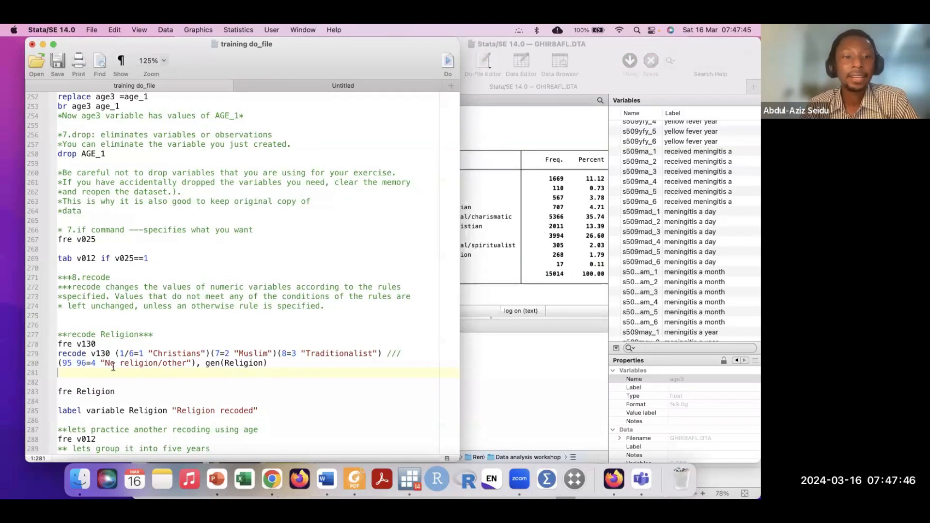
# Delete the /// and line break before the 95 96=4 rule to put the recode command on one line, and select it.
pyautogui.moveTo(58, 354); pyautogui.dragTo(272, 367)
pyautogui.click(60, 362)
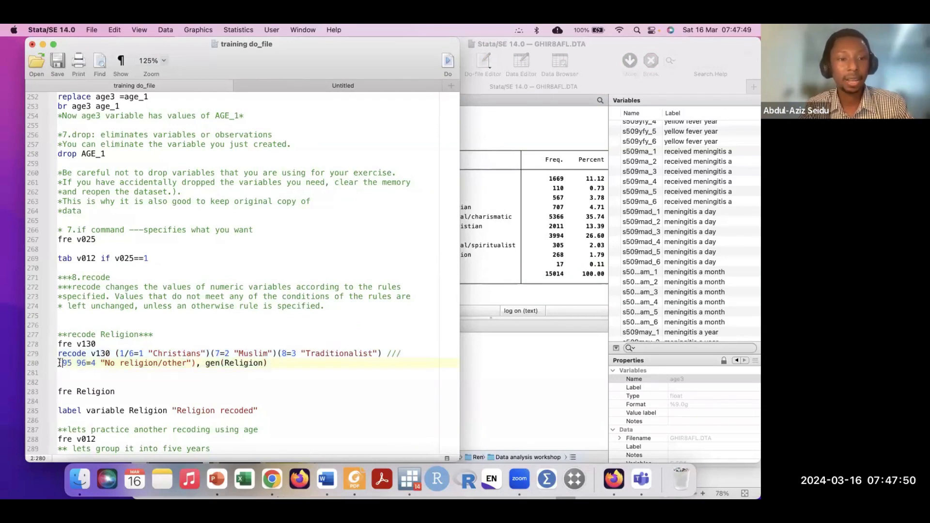
pyautogui.press('BackSpace')
pyautogui.press('BackSpace')
pyautogui.press('BackSpace')
pyautogui.press('BackSpace')
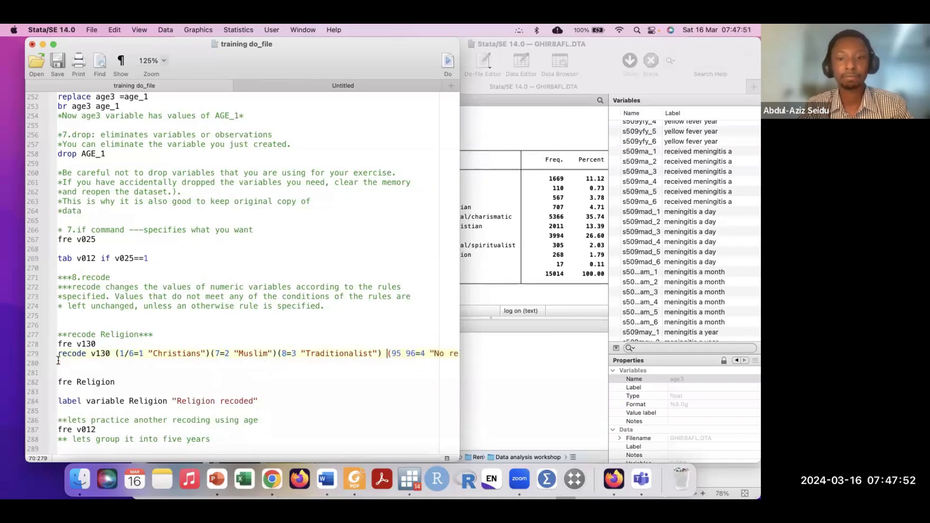
pyautogui.click(51, 358)
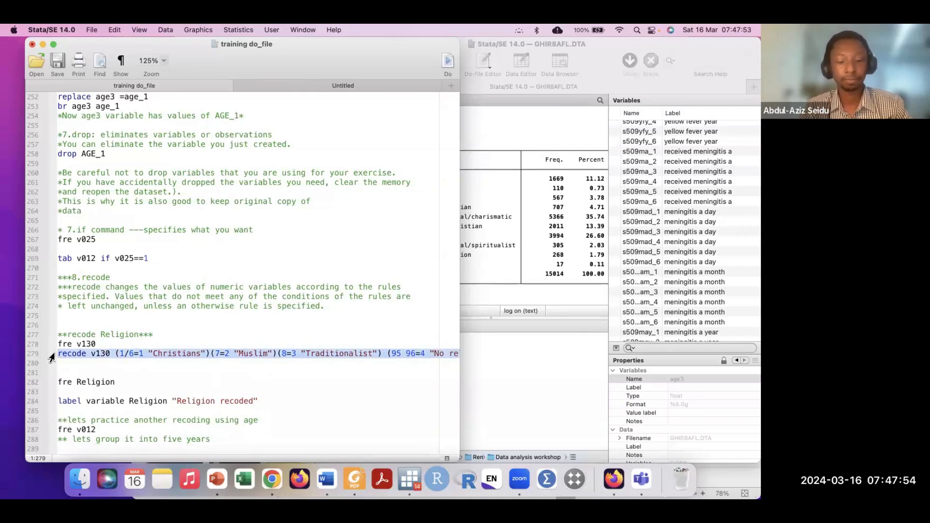
# Review the end of the recode v130 command in the do-file, pointing out the gen(Religion) option.
pyautogui.click(500, 376)
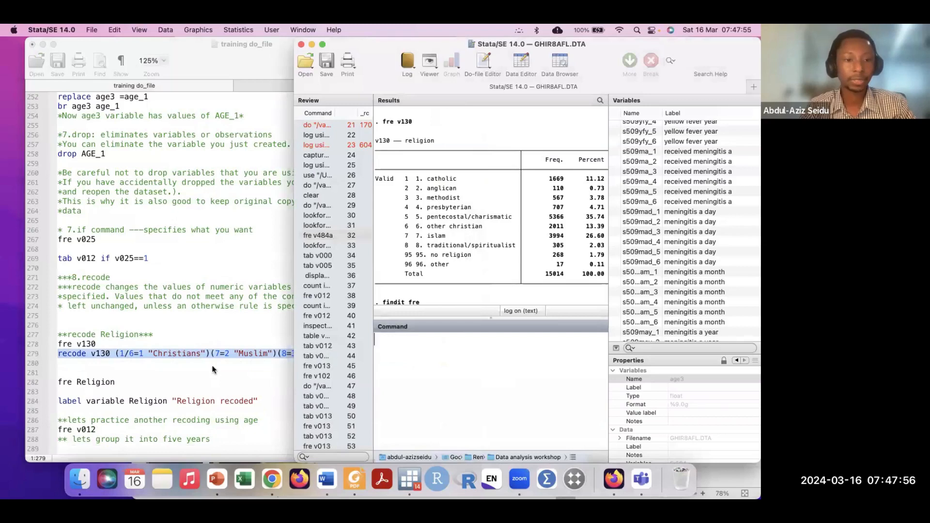
pyautogui.click(212, 369)
pyautogui.hscroll(10, 213, 373)
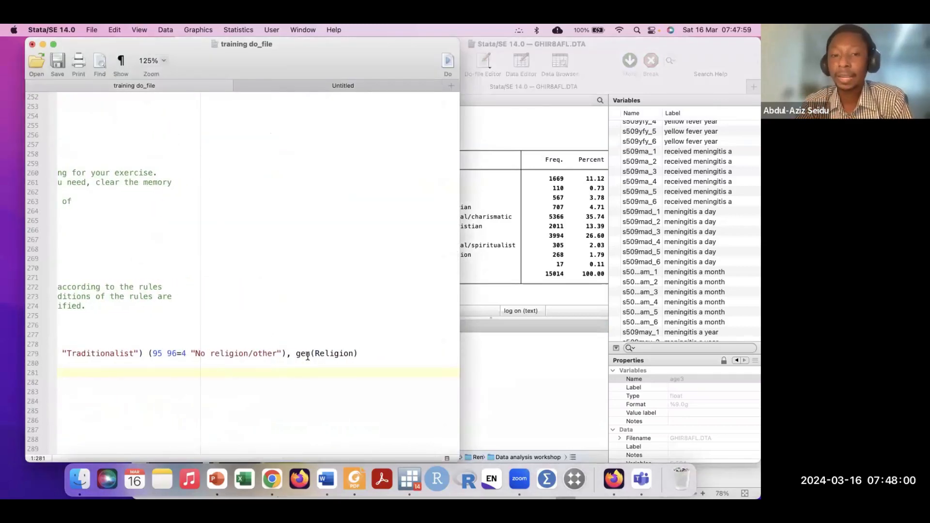
pyautogui.click(311, 352)
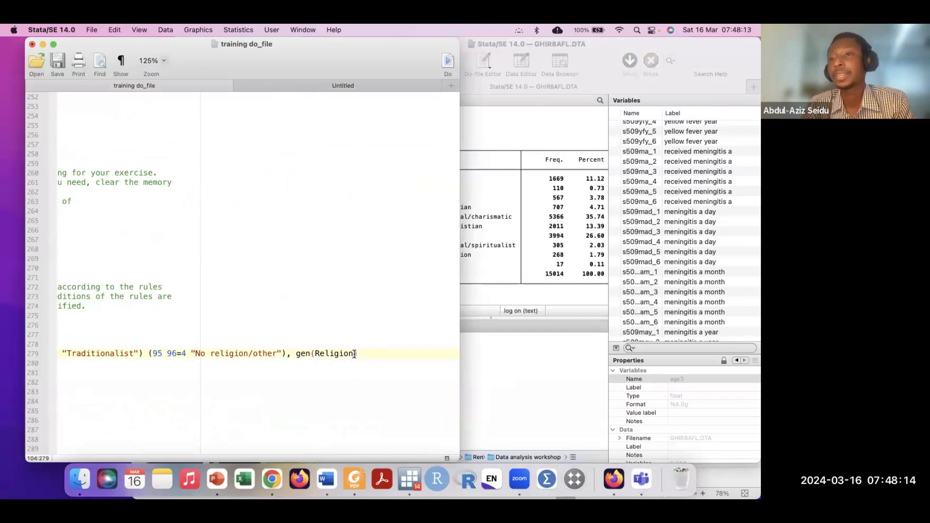
pyautogui.hscroll(-5, 264, 353)
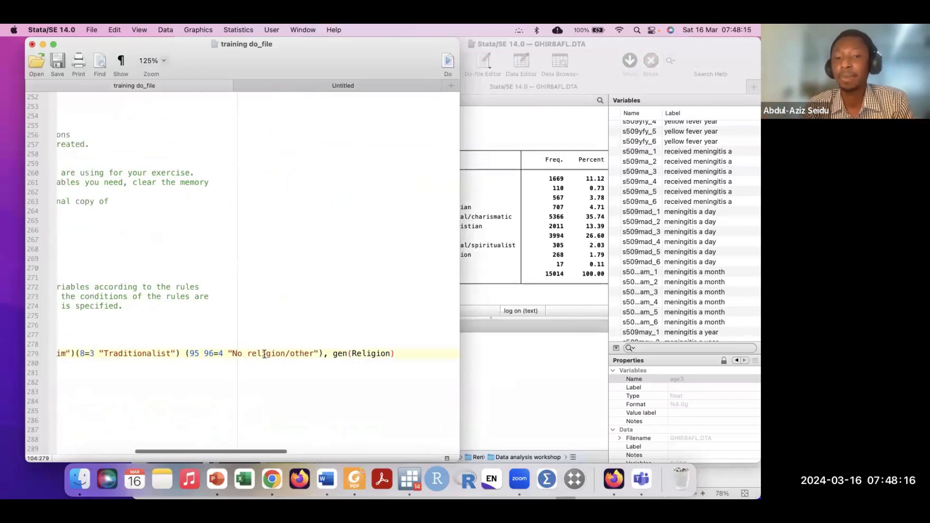
# Run the do-file's recode v130 command to generate Religion with 1/6=1 "Christians", 7=2 "Muslim", 8=3 "Traditionalist" and 95 96=4 "No religion/other".
pyautogui.click(53, 357)
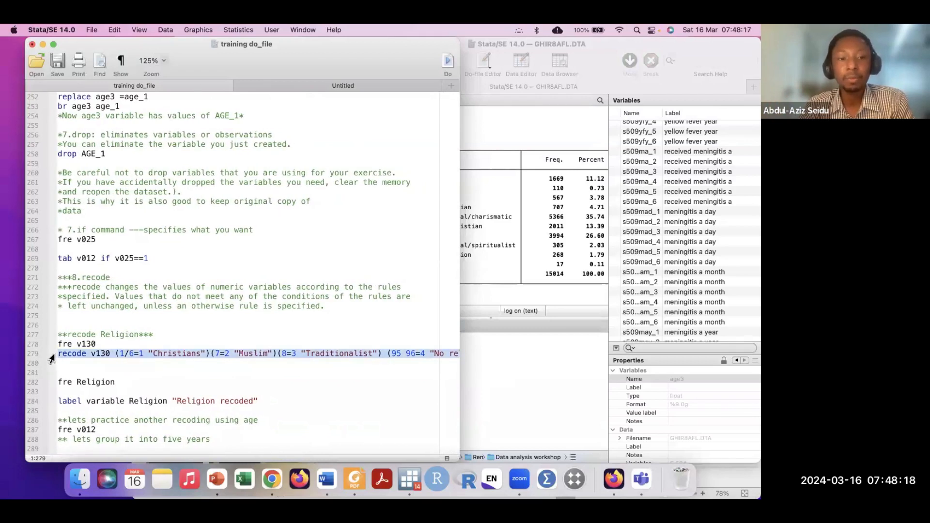
pyautogui.press('super+c')
pyautogui.click(509, 351)
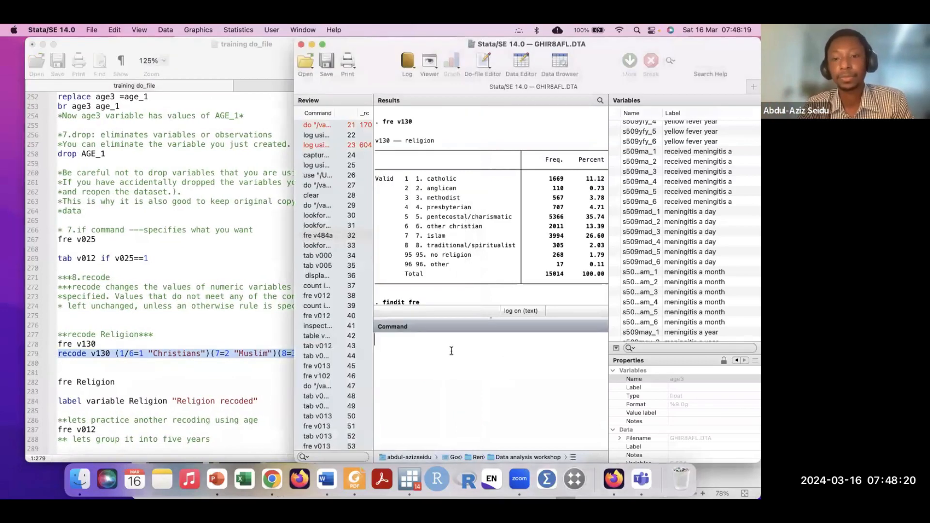
pyautogui.press('super+v')
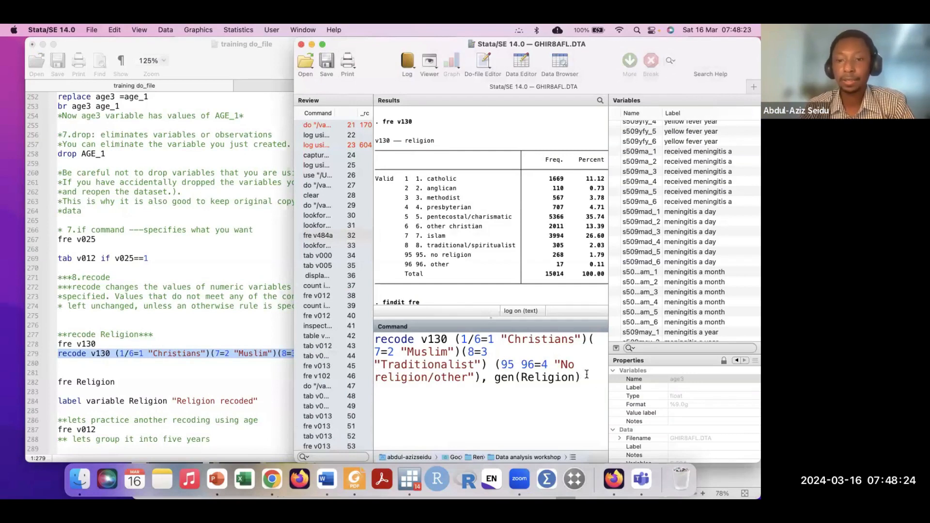
pyautogui.press('Return')
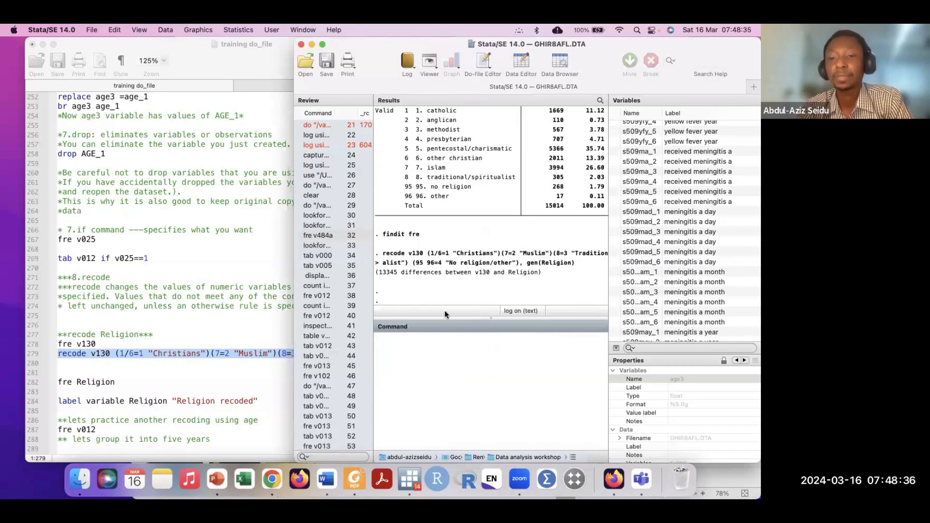
pyautogui.scroll(1, 529, 193)
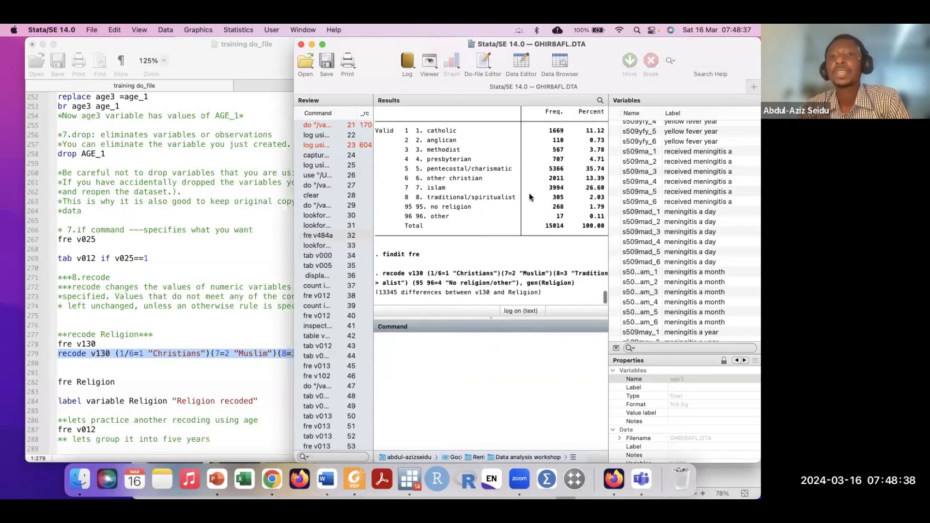
pyautogui.scroll(-1, 529, 193)
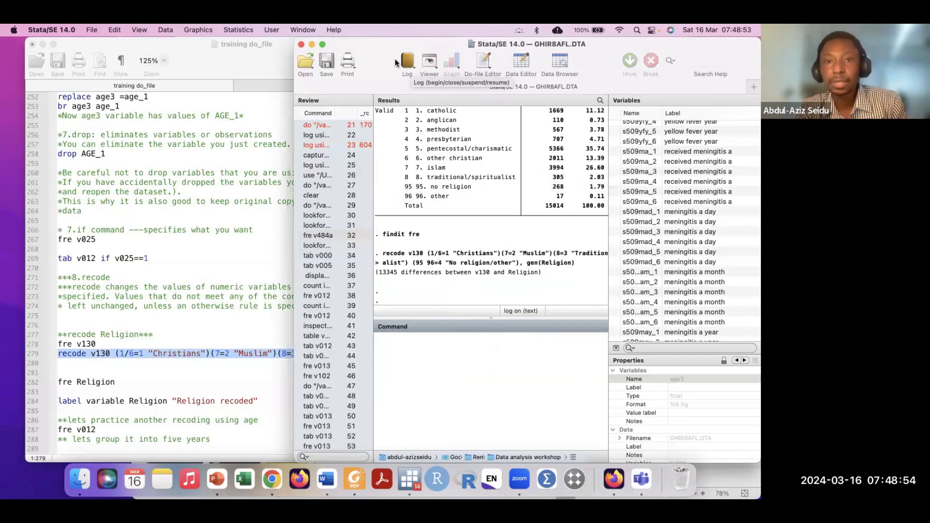
# Return to the do-file and recheck the whole recode v130 line through to its gen(Religion) option.
pyautogui.click(239, 313)
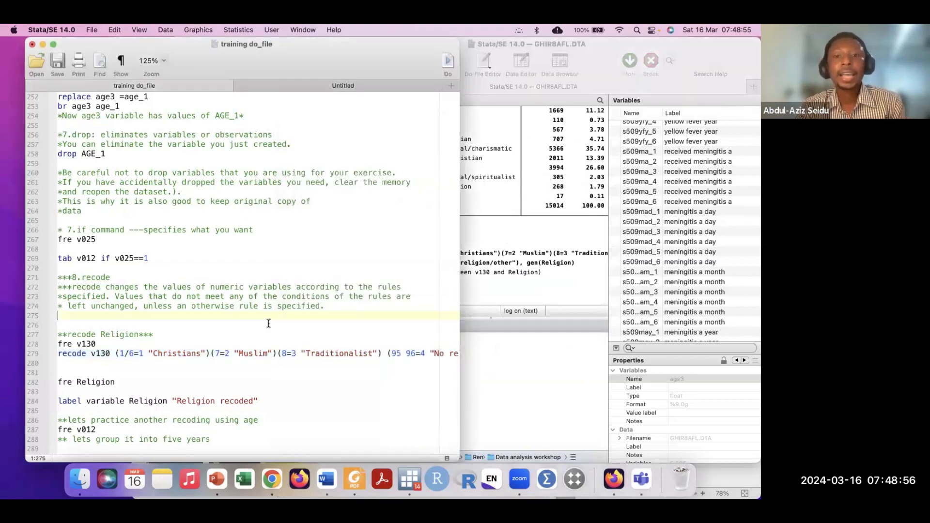
pyautogui.hscroll(10, 291, 335)
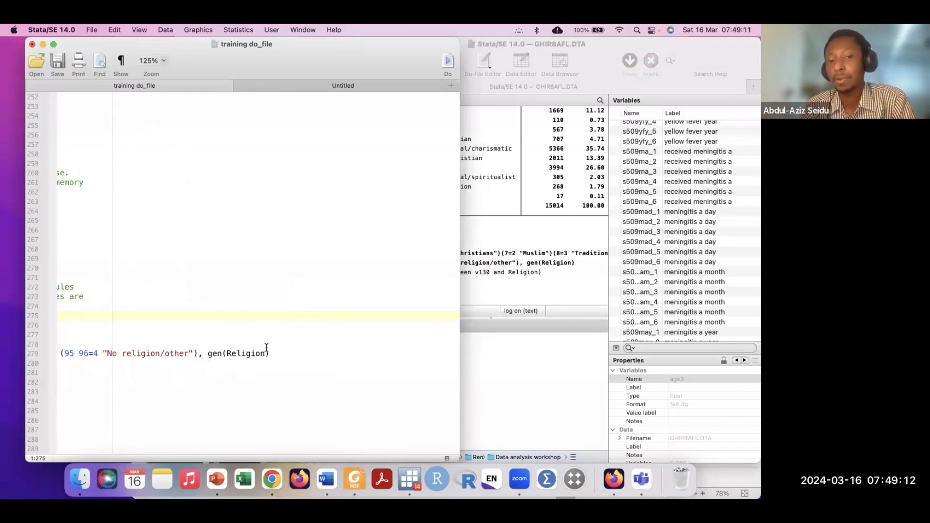
pyautogui.hscroll(-10, 267, 347)
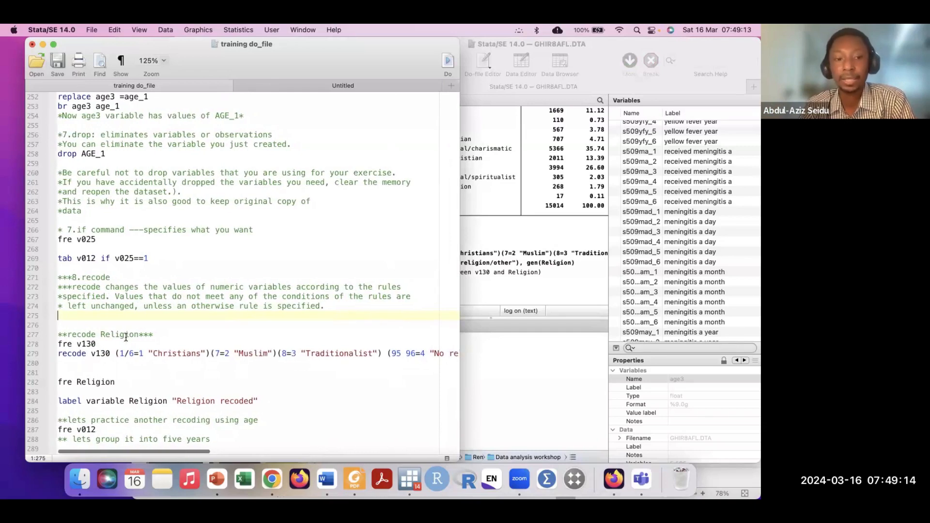
pyautogui.tripleClick(68, 356)
# Copy fre Religion from the do-file, adapt it to tab Religion, and run it to tabulate the recoded variable.
pyautogui.click(117, 382)
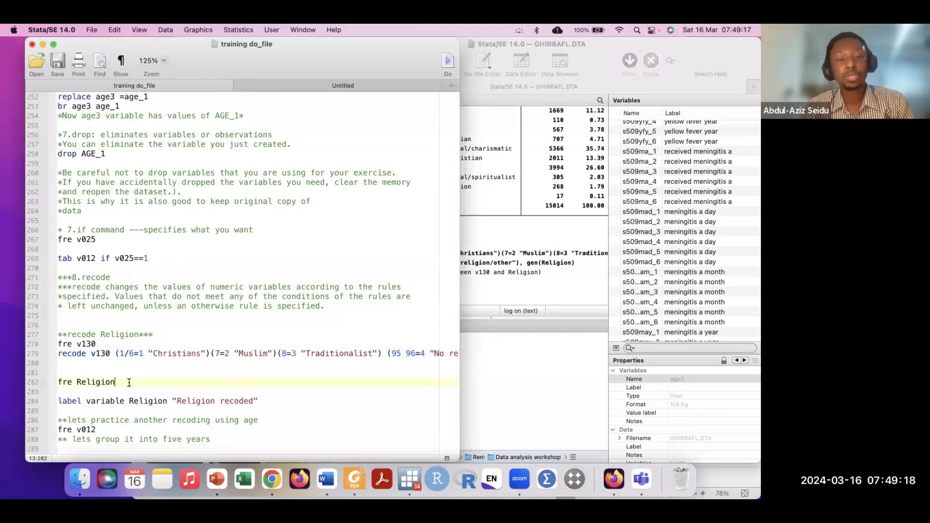
pyautogui.moveTo(116, 382); pyautogui.dragTo(54, 384)
pyautogui.press('super+c')
pyautogui.click(490, 362)
pyautogui.write('tab')
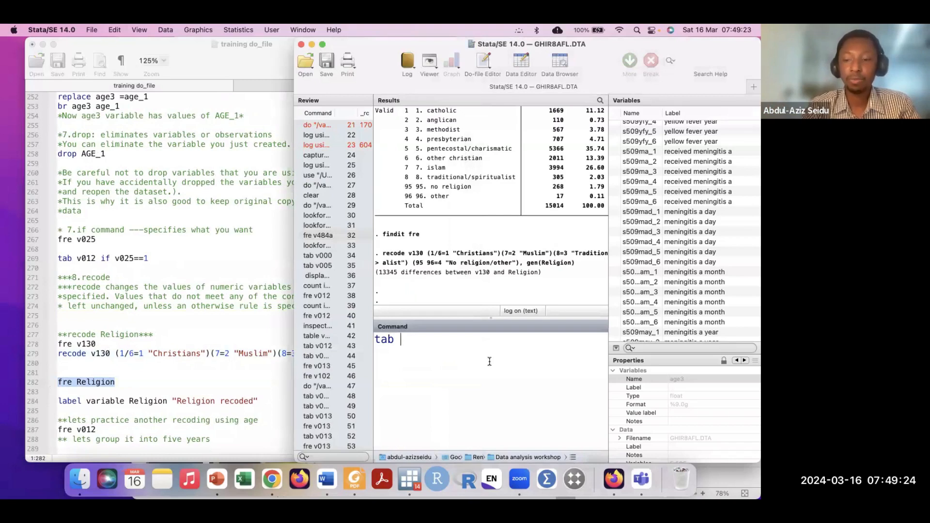
pyautogui.press('super+v')
pyautogui.click(427, 339)
pyautogui.press('BackSpace')
pyautogui.press('BackSpace')
pyautogui.press('BackSpace')
pyautogui.press('BackSpace')
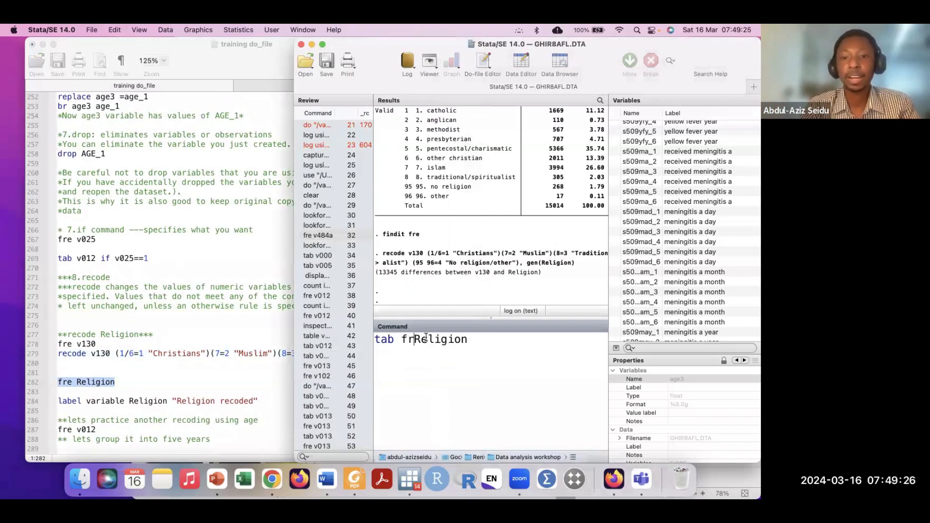
pyautogui.press('Return')
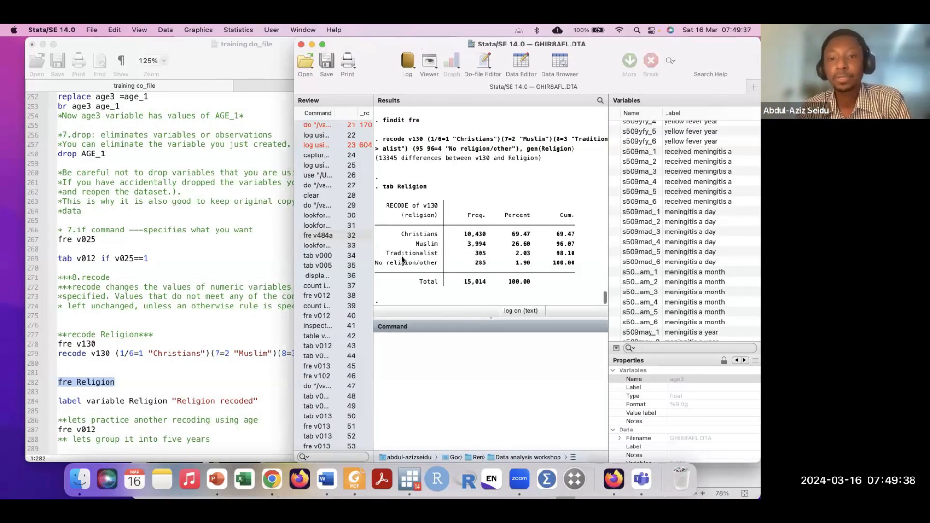
# Run fre Religion and examine the category codes and labels in its frequency table.
pyautogui.click(402, 361)
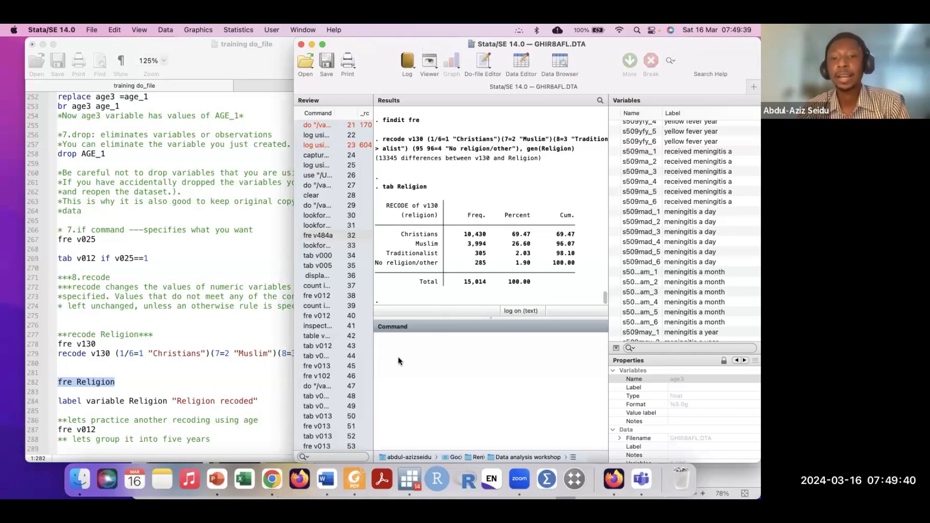
pyautogui.press('super+v')
pyautogui.press('Return')
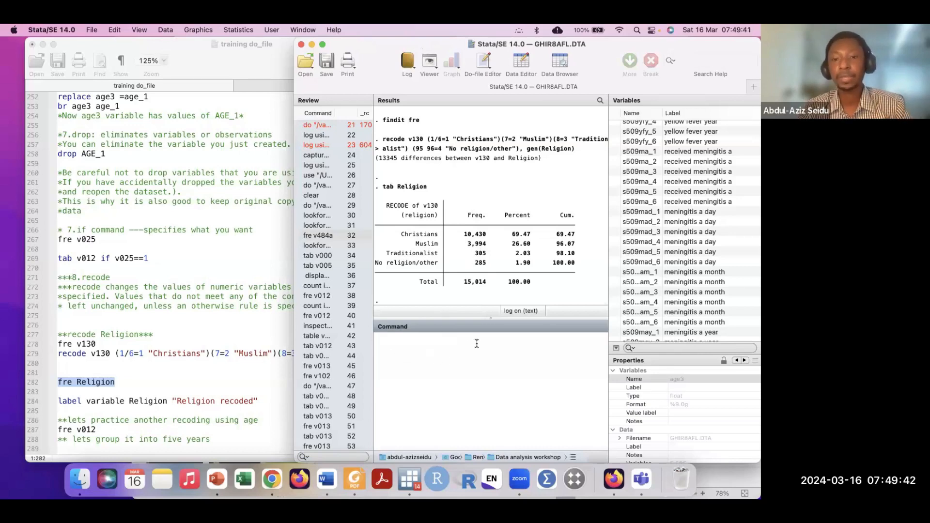
pyautogui.scroll(2, 462, 240)
pyautogui.scroll(-1, 461, 241)
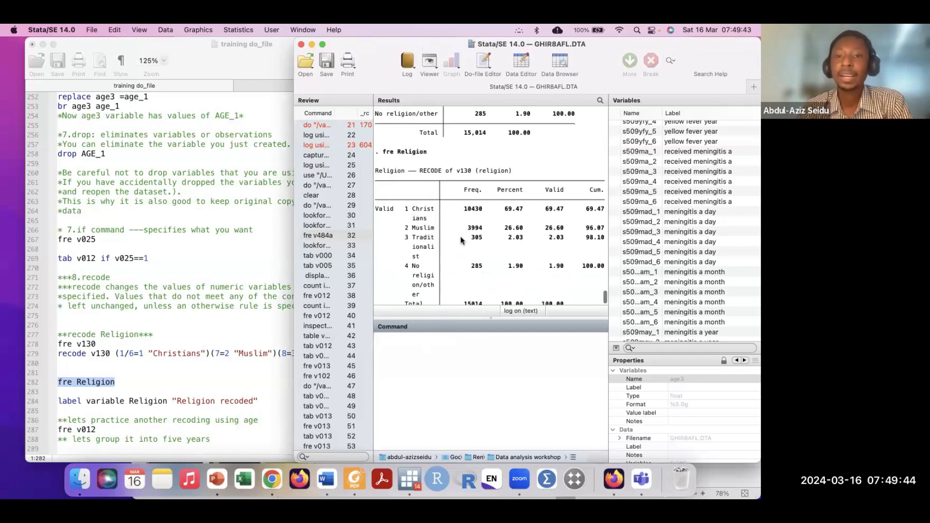
pyautogui.scroll(-1, 461, 240)
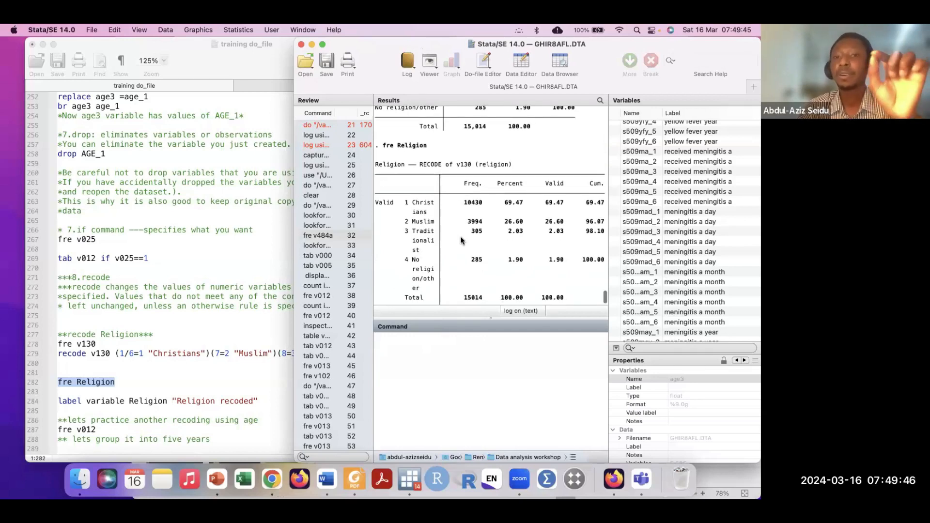
pyautogui.scroll(-2, 461, 240)
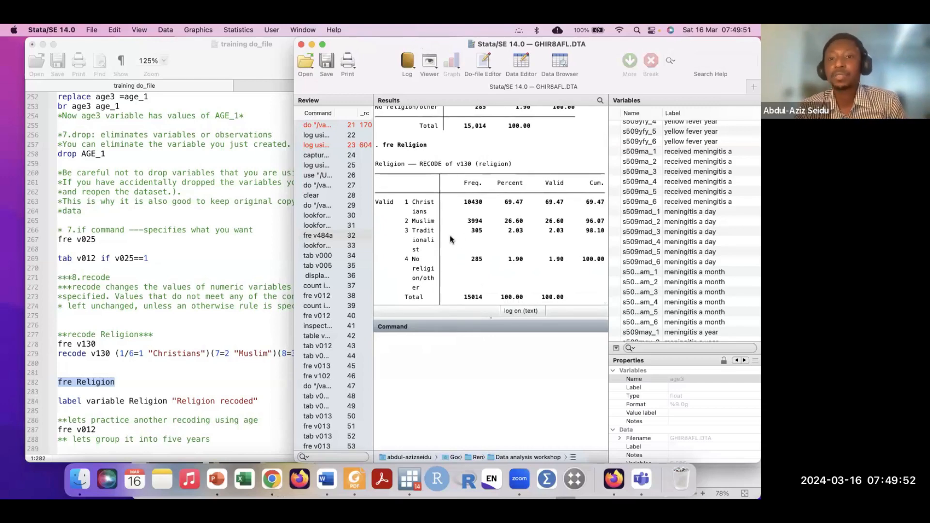
pyautogui.scroll(-1, 445, 261)
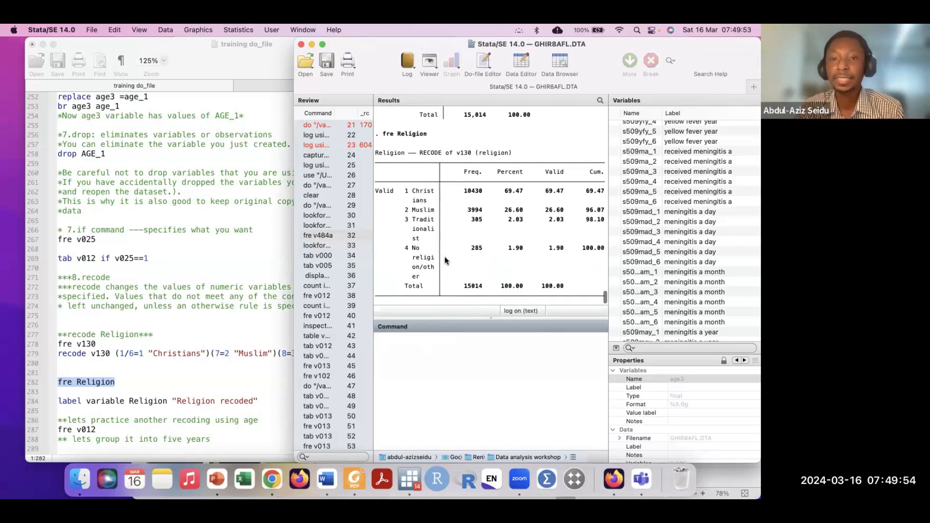
pyautogui.scroll(-1, 445, 261)
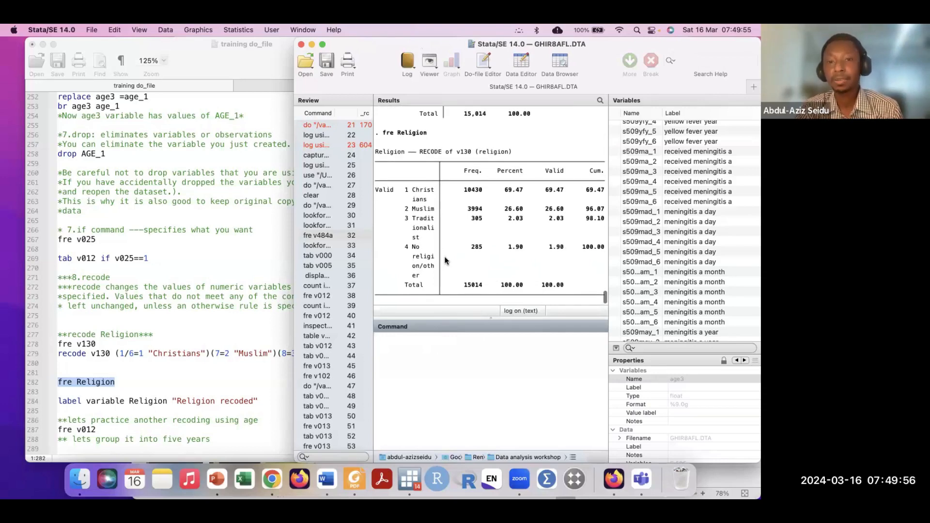
pyautogui.scroll(3, 445, 260)
pyautogui.scroll(-2, 445, 261)
pyautogui.scroll(-2, 445, 260)
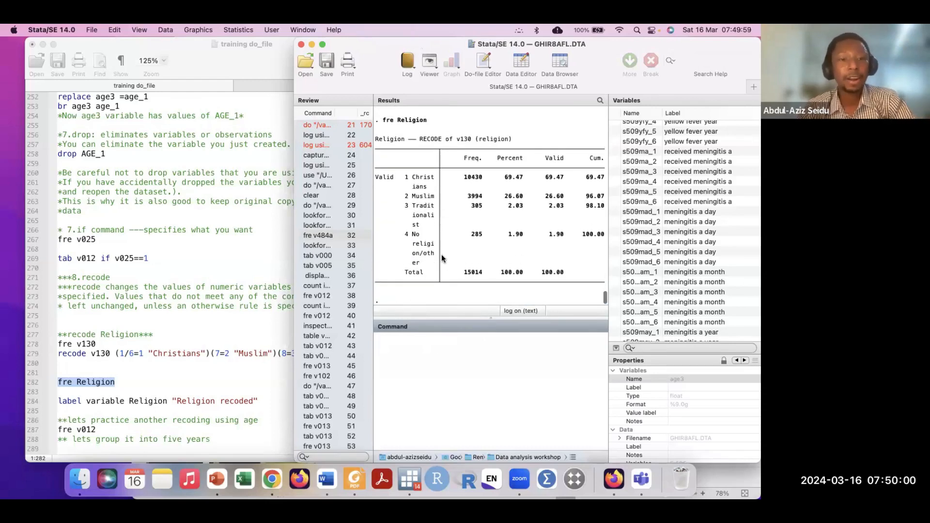
# Find the new Religion variable at the end of the variable list and inspect its label.
pyautogui.click(239, 372)
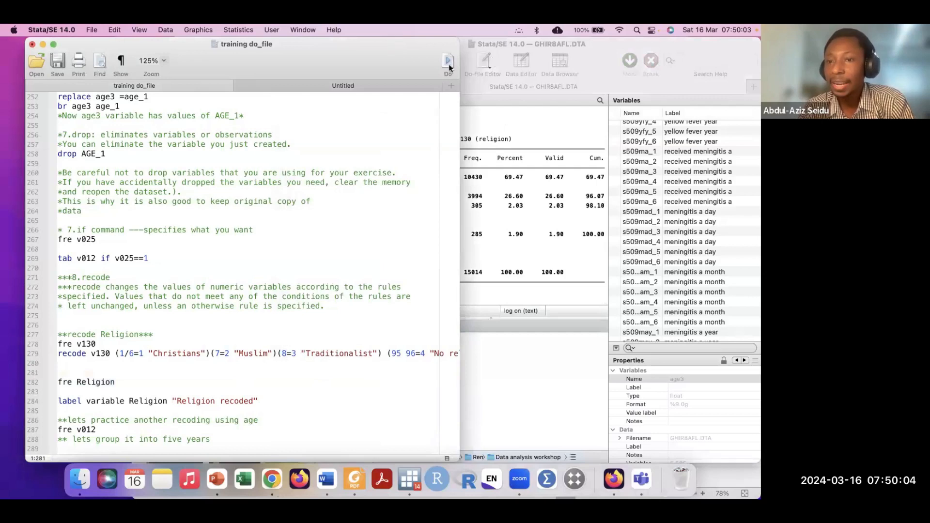
pyautogui.scroll(-5, 683, 296)
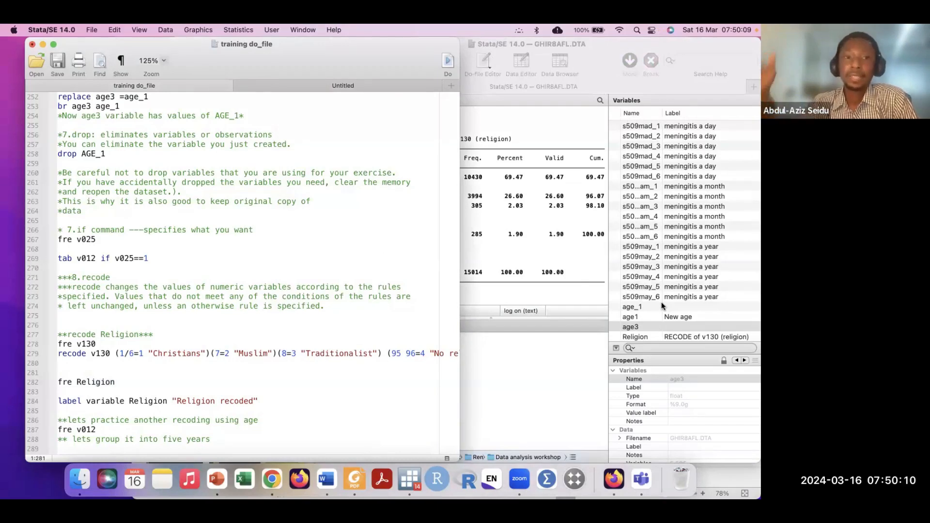
pyautogui.scroll(-1, 653, 334)
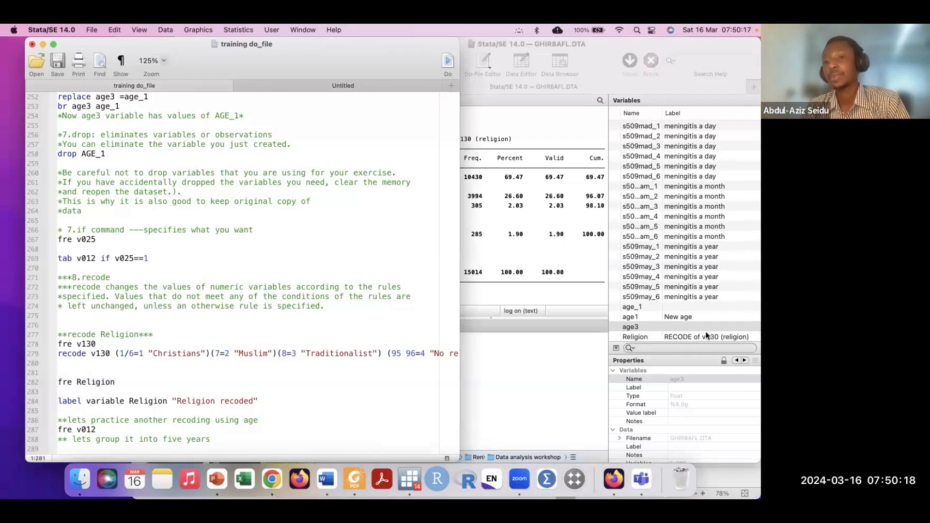
pyautogui.click(691, 336)
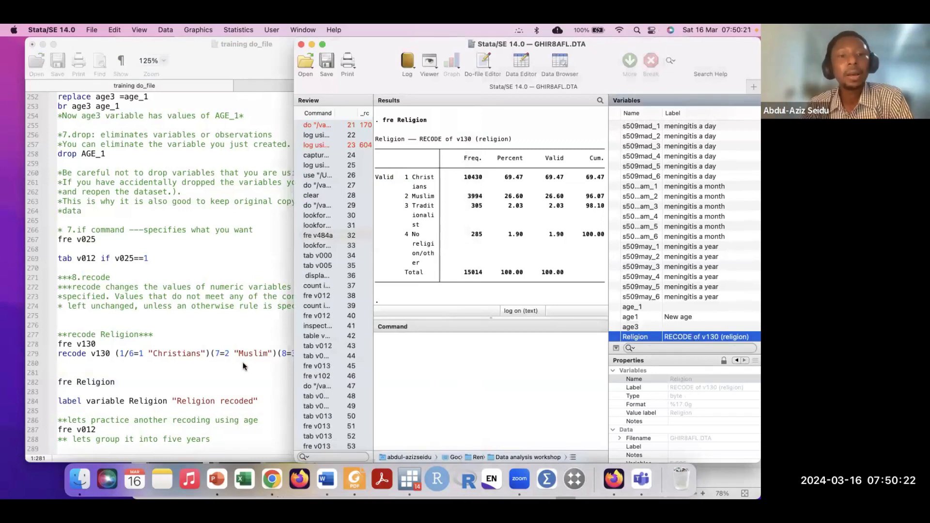
pyautogui.click(213, 388)
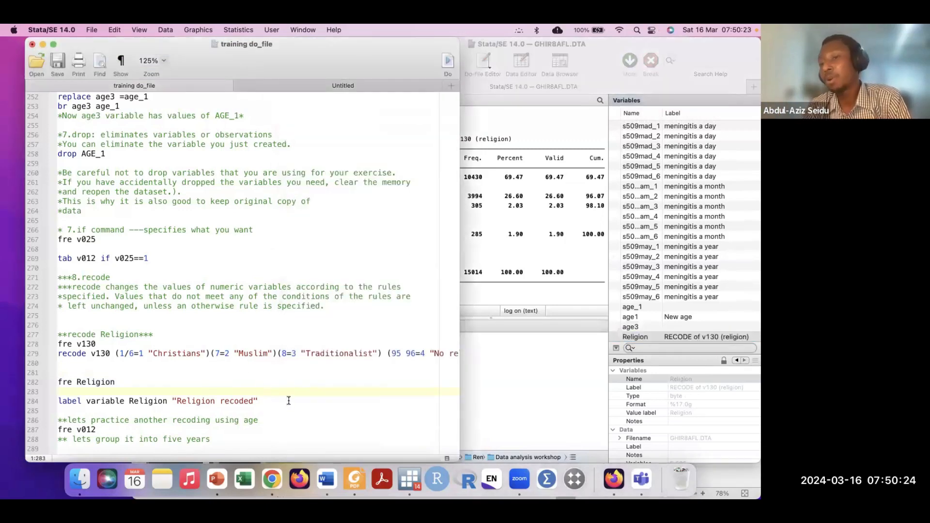
pyautogui.click(708, 336)
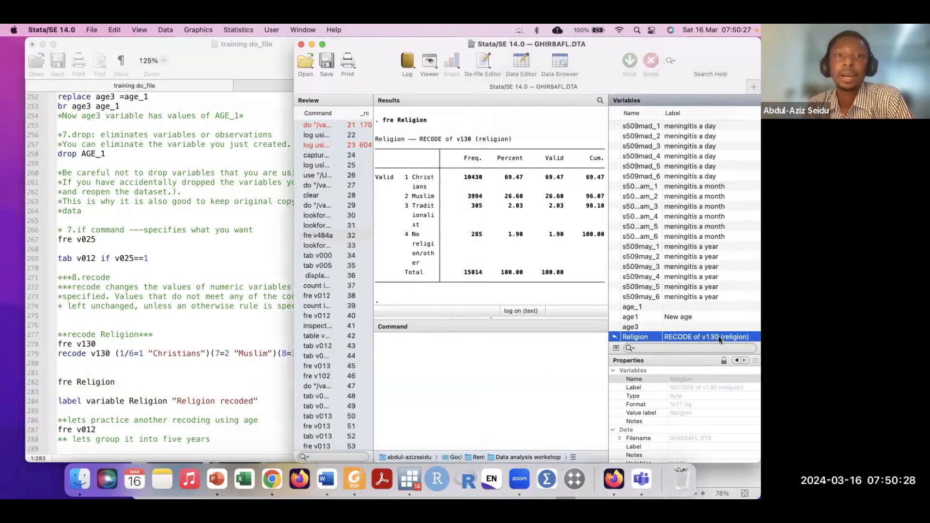
pyautogui.click(430, 352)
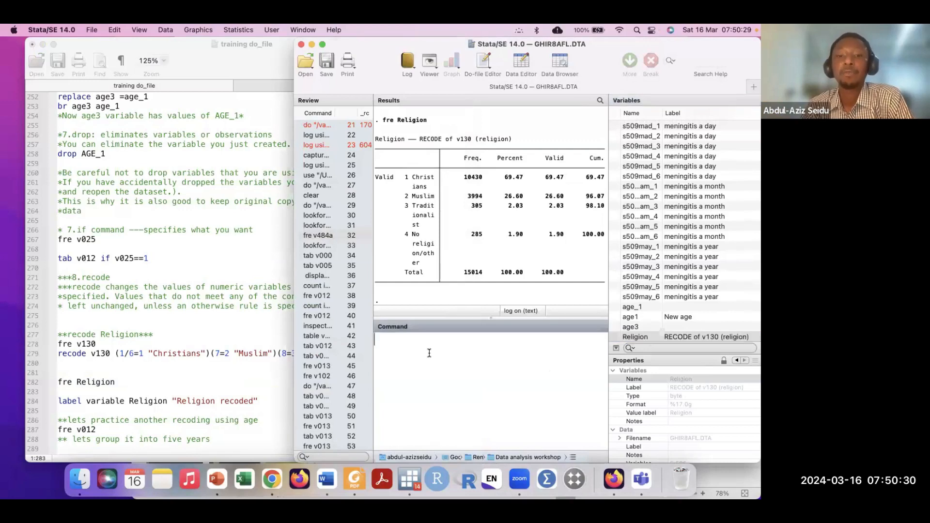
# Shorten label variable to label var in the do-file line that labels Religion.
pyautogui.click(185, 389)
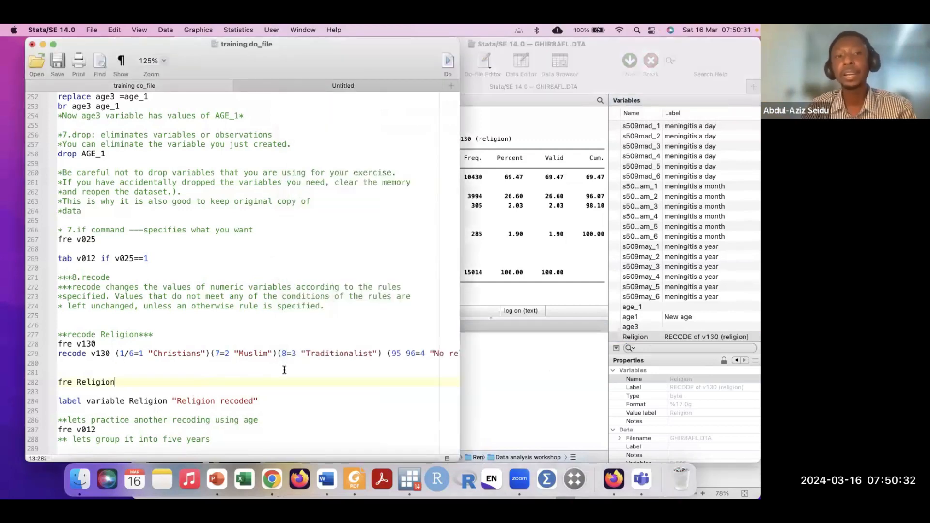
pyautogui.click(296, 396)
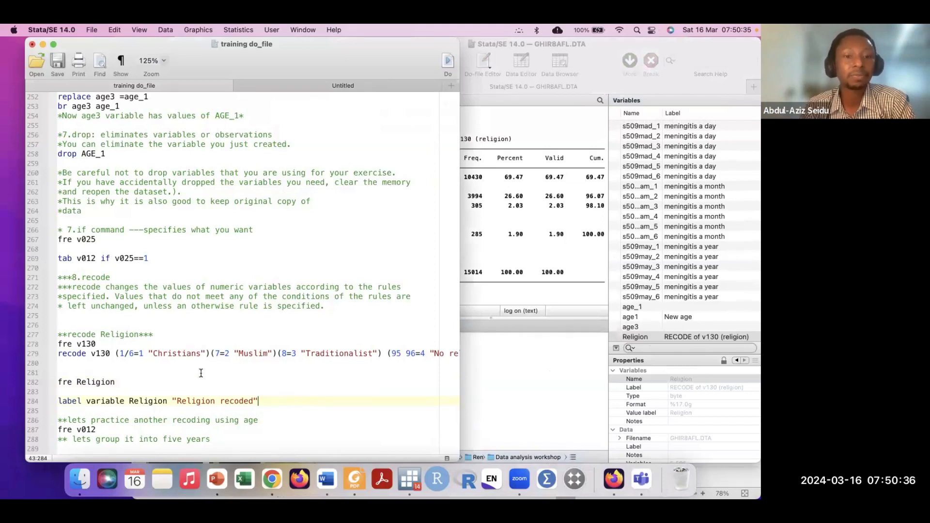
pyautogui.moveTo(262, 400); pyautogui.dragTo(51, 405)
pyautogui.click(122, 401)
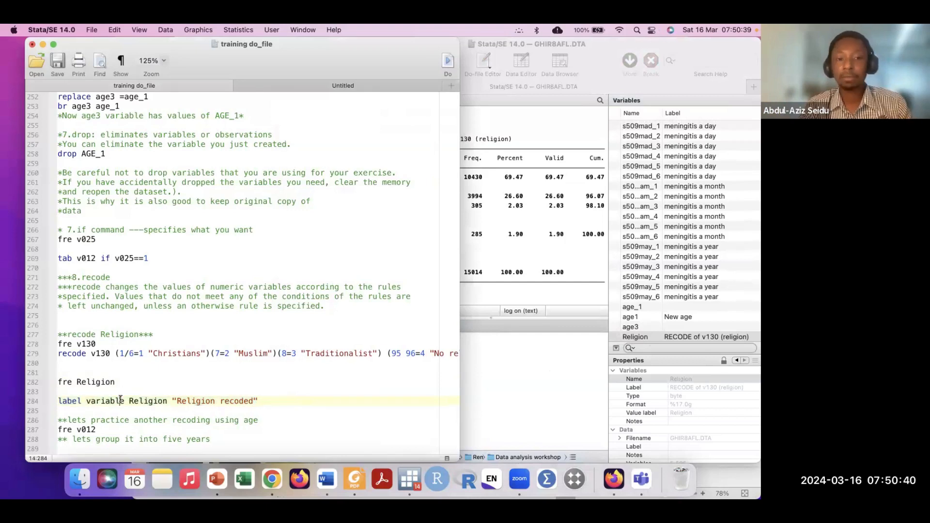
pyautogui.press('BackSpace')
pyautogui.press('BackSpace')
pyautogui.press('BackSpace')
pyautogui.press('BackSpace')
pyautogui.press('BackSpace')
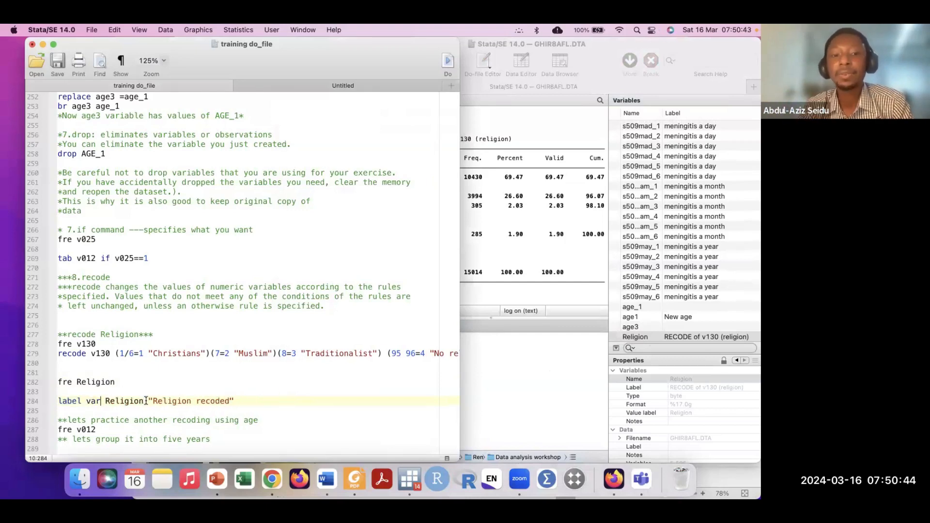
# Copy label var Religion "Religion recoded" from the do-file and run it to relabel the variable.
pyautogui.moveTo(237, 402); pyautogui.dragTo(48, 405)
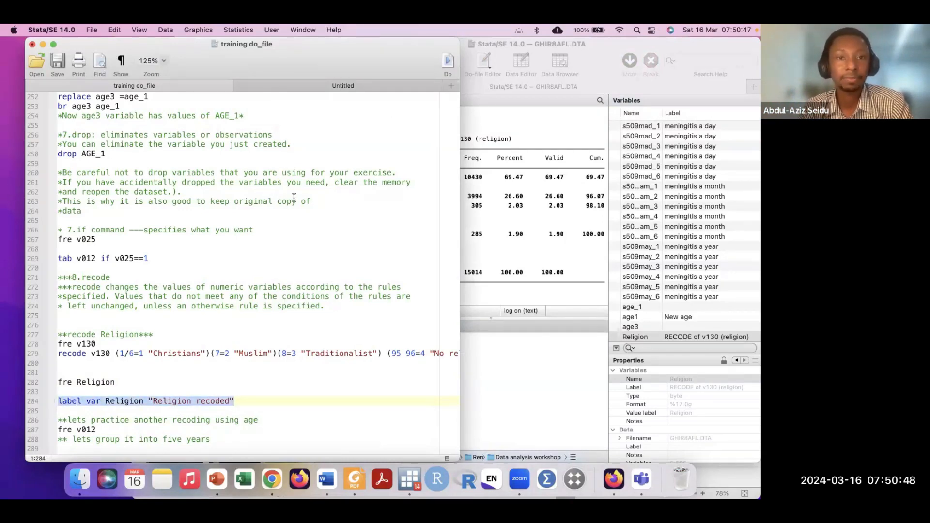
pyautogui.click(501, 351)
pyautogui.press('super+v')
pyautogui.press('Return')
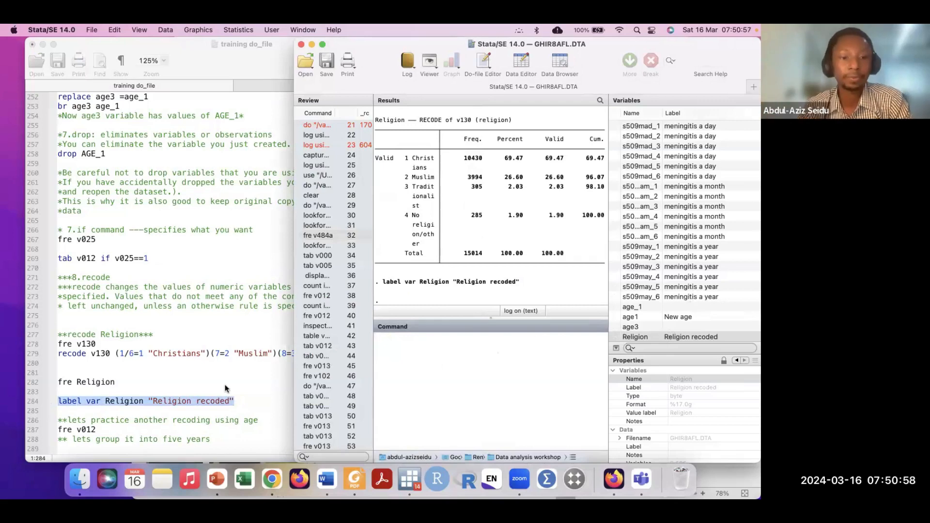
# Go to the age recoding practice in the do-file and run fre v012, viewing the table from its start.
pyautogui.click(249, 391)
pyautogui.scroll(-3, 250, 390)
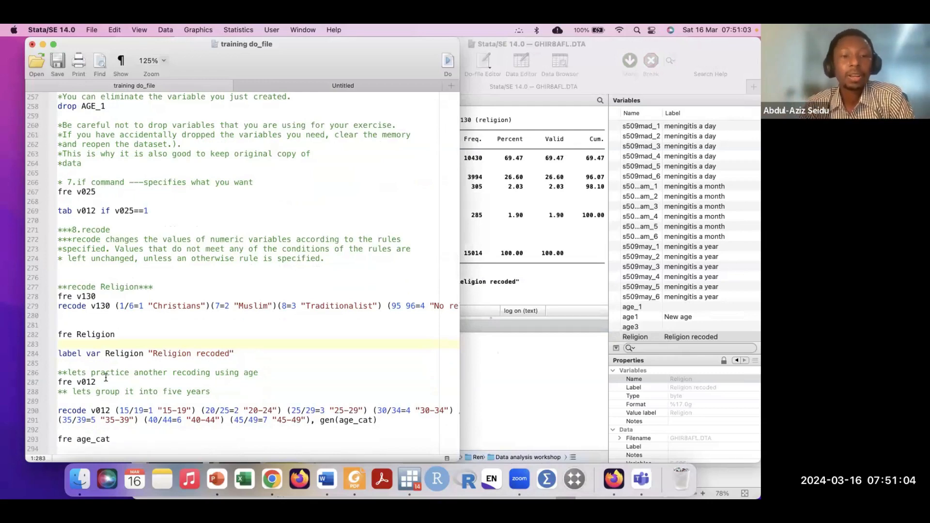
pyautogui.moveTo(105, 382); pyautogui.dragTo(54, 387)
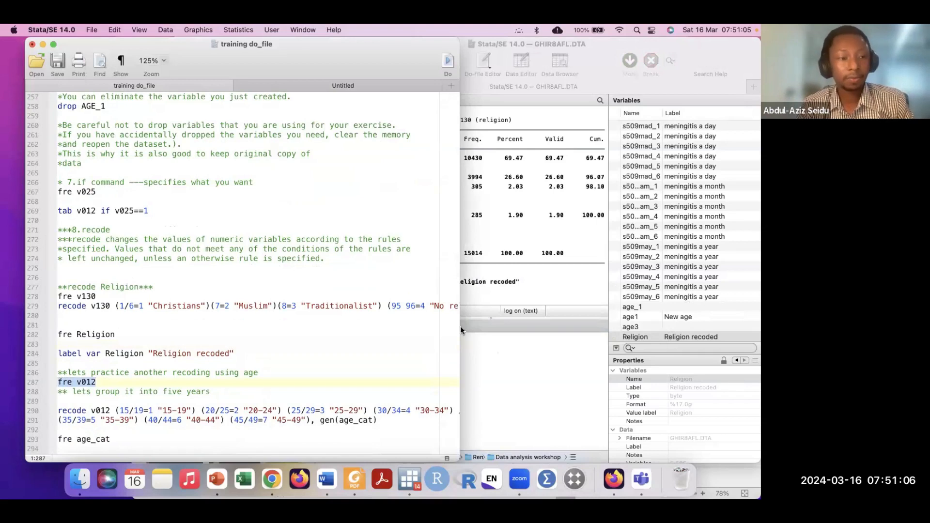
pyautogui.click(531, 353)
pyautogui.write('fr')
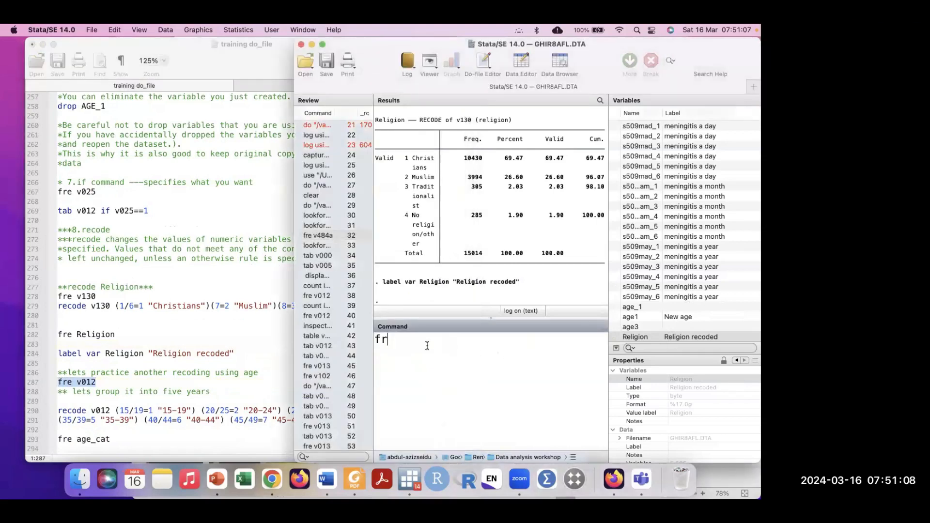
pyautogui.write('e')
pyautogui.press('super+v')
pyautogui.click(427, 340)
pyautogui.press('BackSpace')
pyautogui.press('BackSpace')
pyautogui.press('BackSpace')
pyautogui.press('BackSpace')
pyautogui.press('Return')
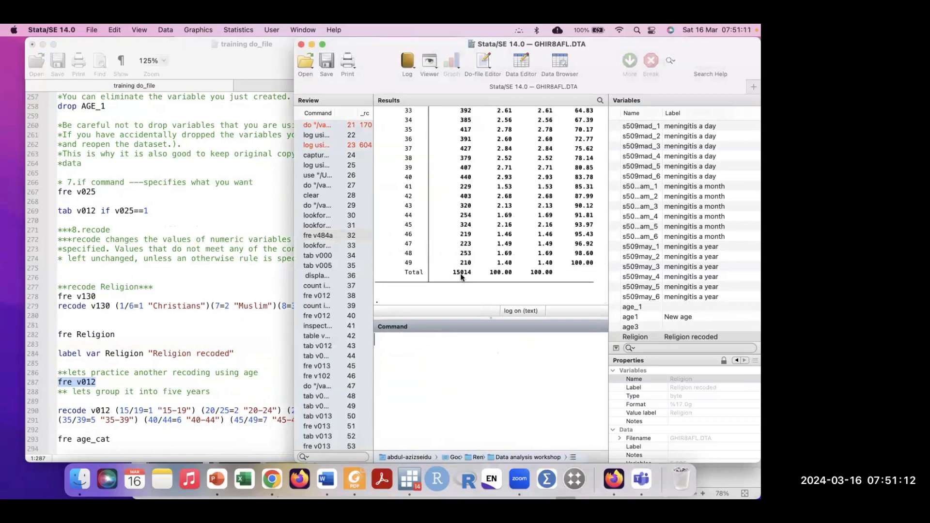
pyautogui.scroll(10, 478, 242)
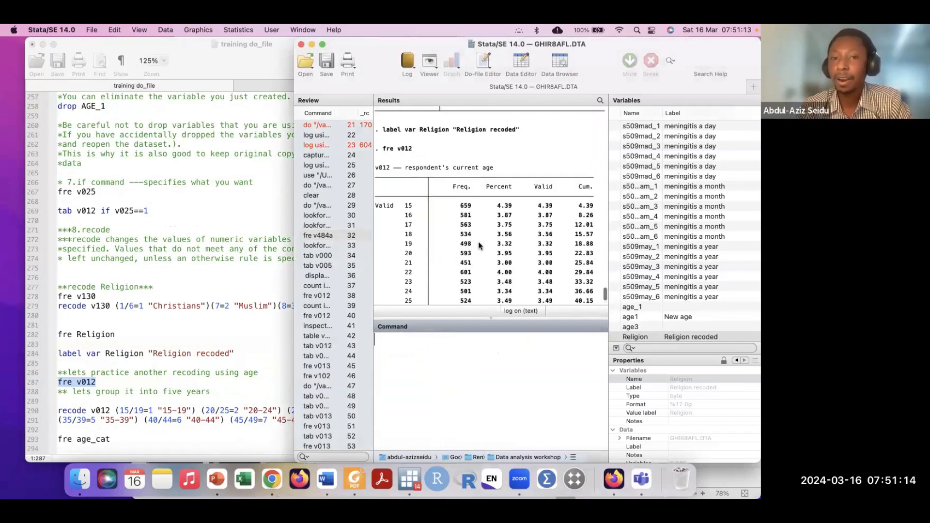
pyautogui.scroll(1, 479, 241)
# Run fre v013 and view the full frequency table of age in 5-year groups.
pyautogui.click(395, 348)
pyautogui.write('fre v013')
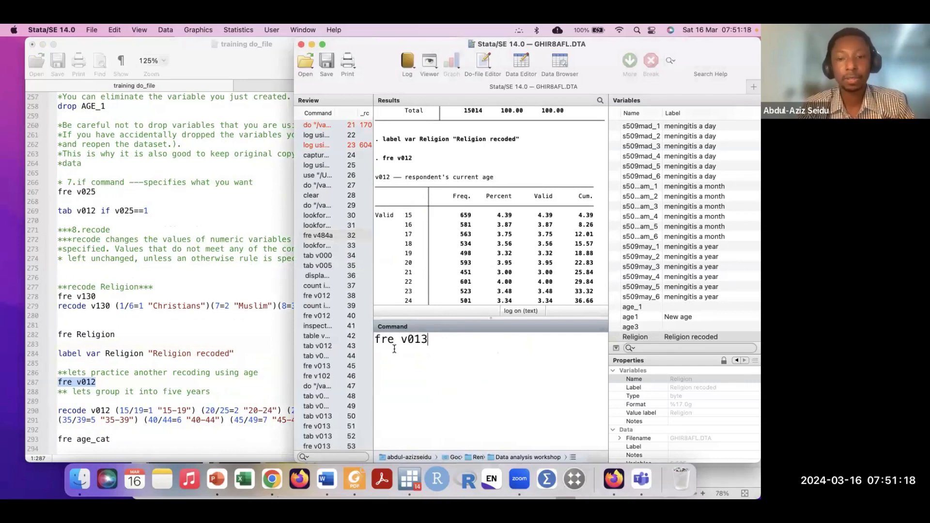
pyautogui.press('Return')
pyautogui.scroll(6, 450, 234)
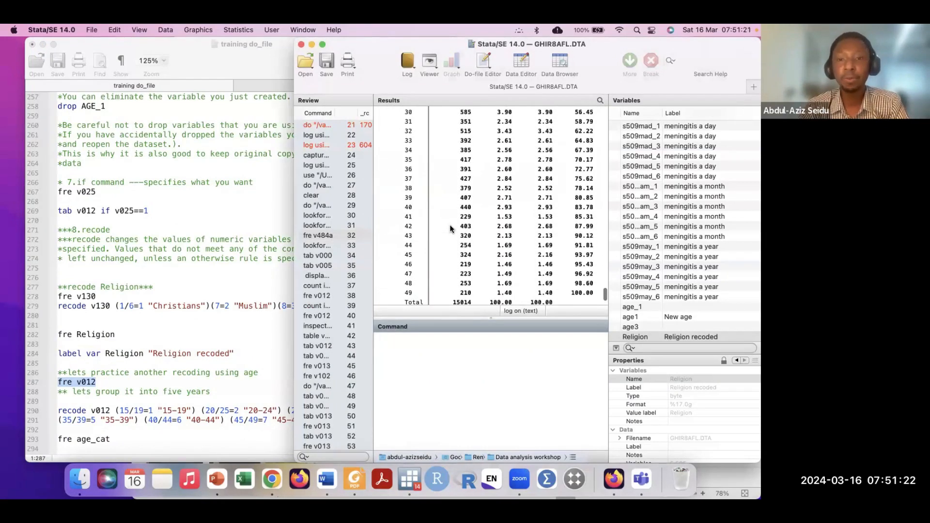
pyautogui.scroll(-5, 449, 227)
pyautogui.scroll(2, 449, 229)
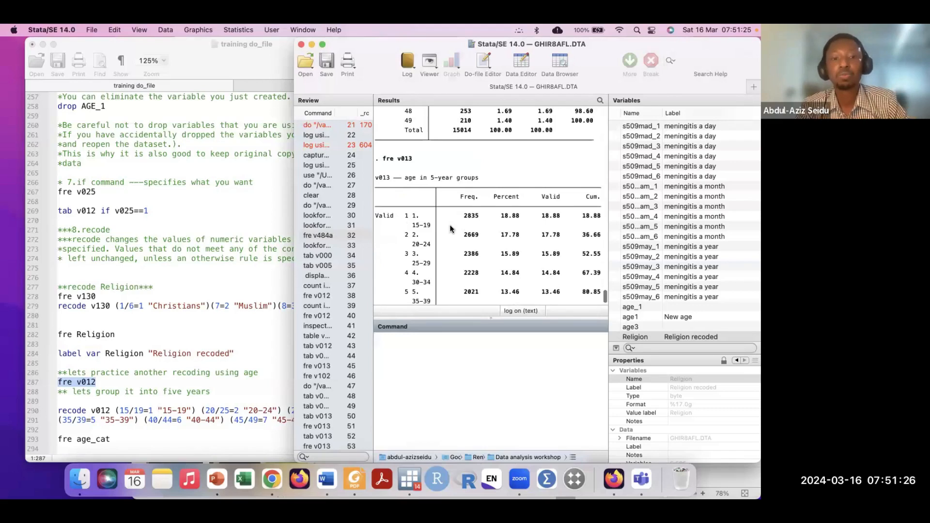
pyautogui.scroll(-3, 450, 229)
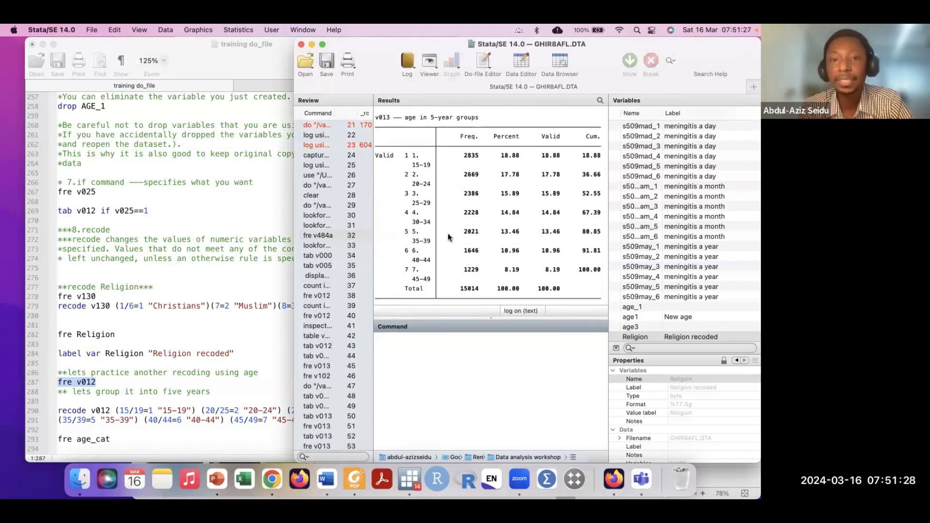
pyautogui.scroll(-1, 450, 237)
# Compare the single-year ages in the v012 table with the 5-year groups in the v013 table.
pyautogui.scroll(5, 456, 236)
pyautogui.scroll(15, 456, 236)
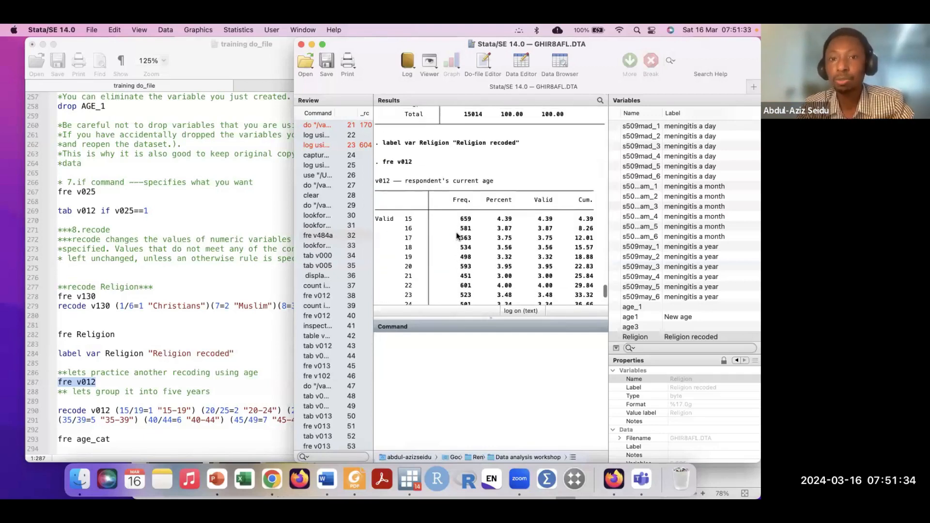
pyautogui.scroll(-15, 457, 236)
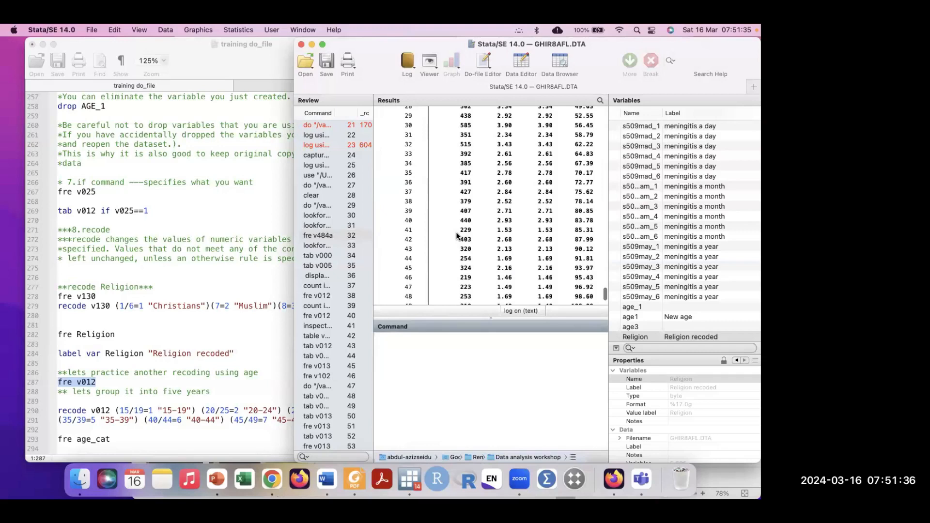
pyautogui.scroll(-3, 456, 236)
pyautogui.scroll(5, 456, 236)
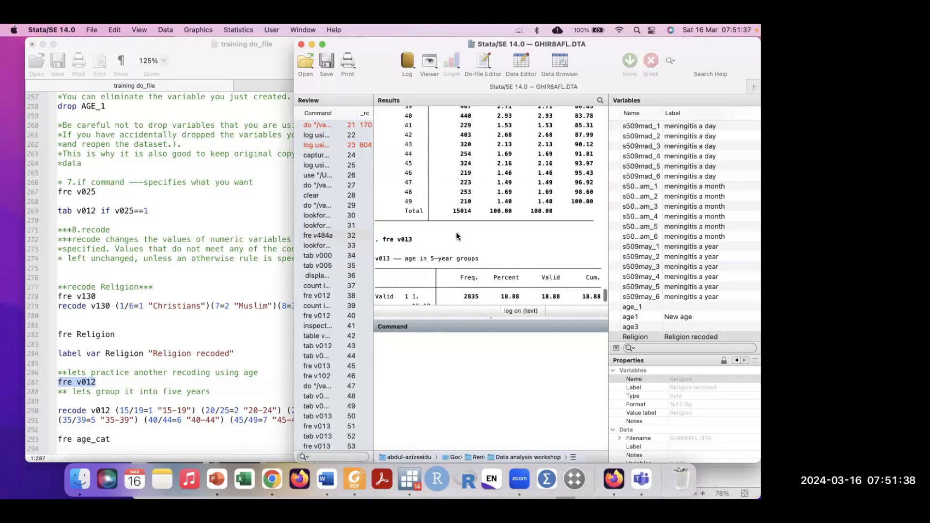
pyautogui.scroll(-1, 457, 236)
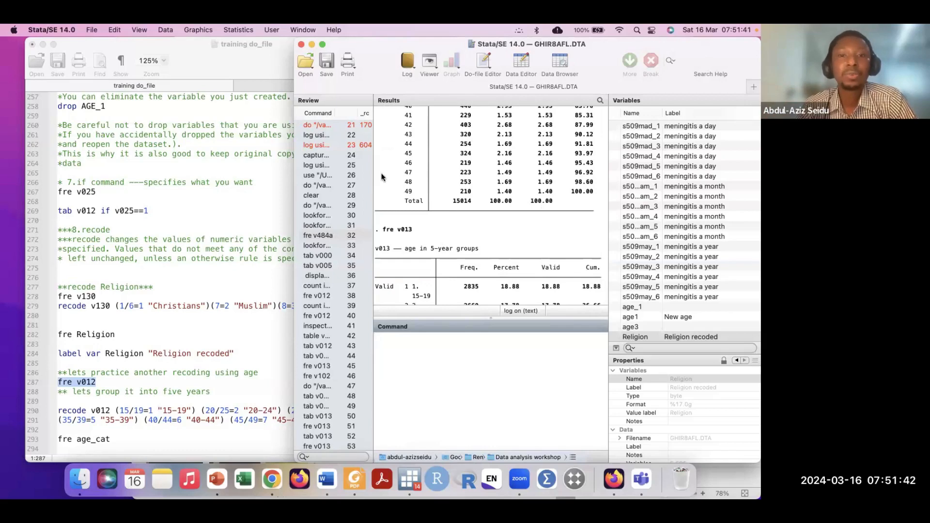
pyautogui.scroll(10, 420, 223)
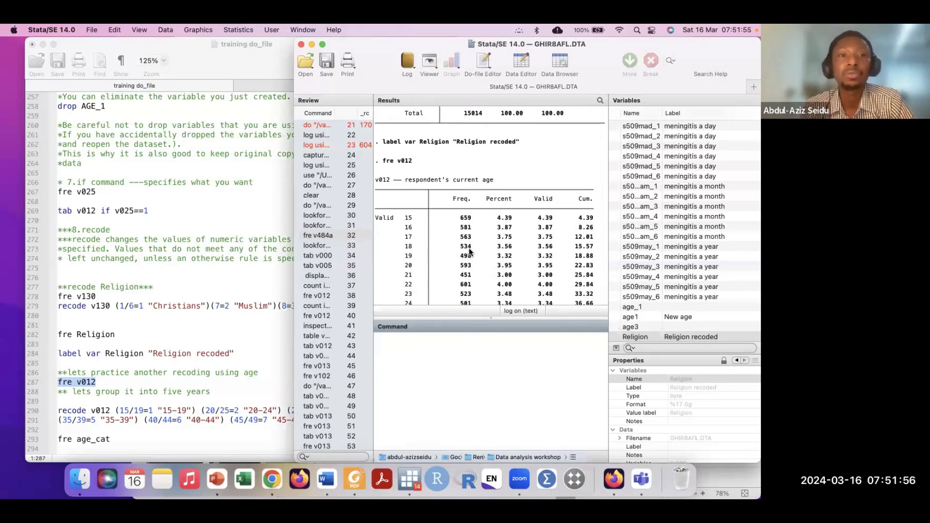
pyautogui.scroll(-4, 411, 234)
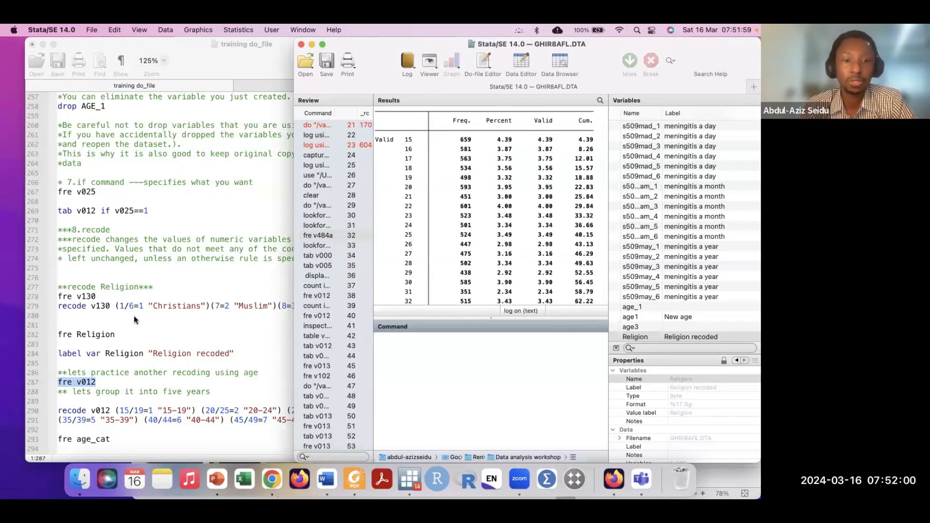
# Examine the do-file's recode v012 command through to gen(age_cat), checking its age ranges against the v012 frequency table.
pyautogui.click(194, 419)
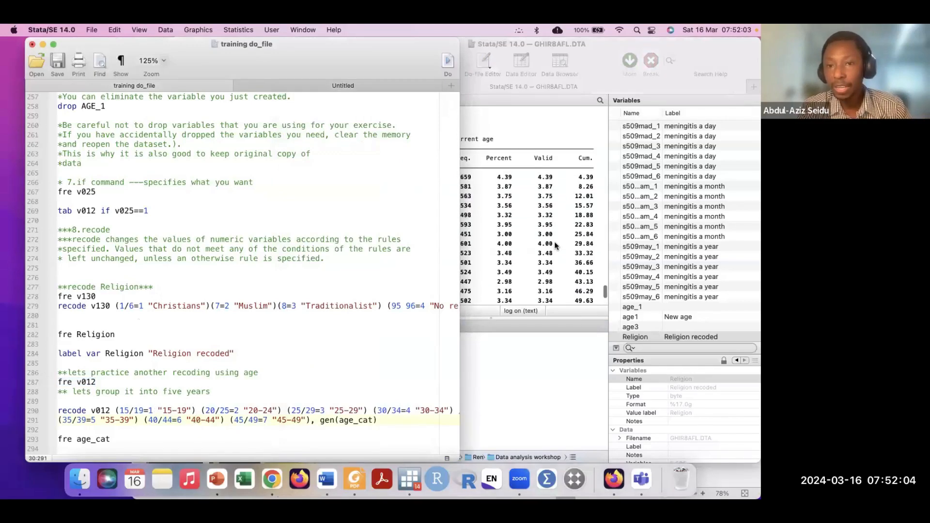
pyautogui.click(530, 243)
pyautogui.scroll(3, 516, 233)
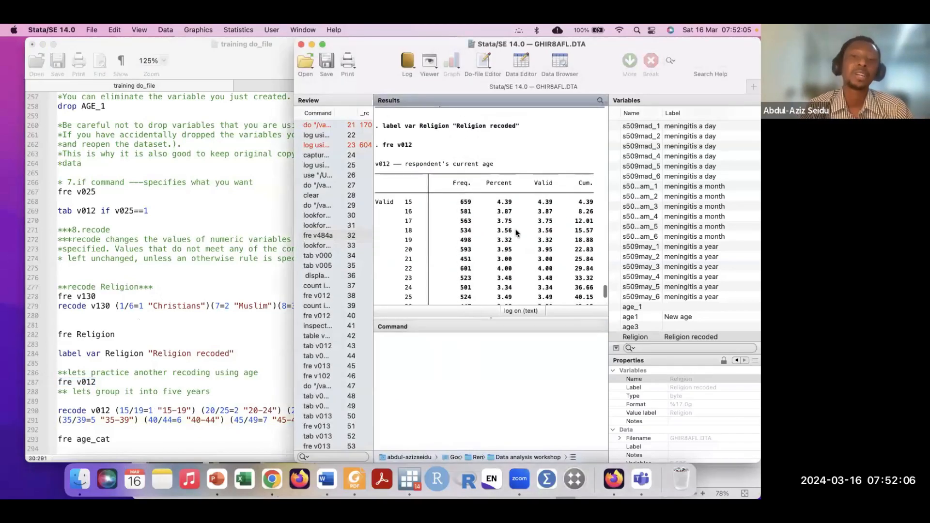
pyautogui.click(228, 382)
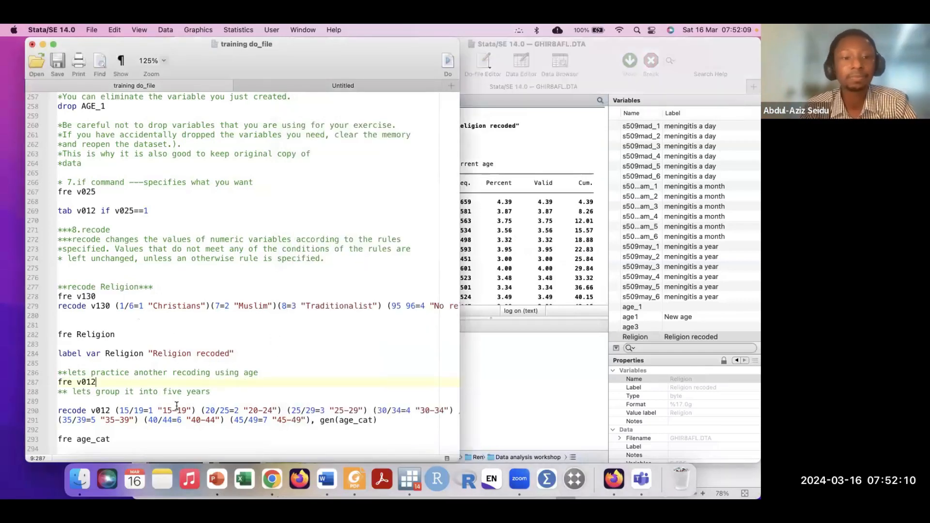
pyautogui.scroll(-3, 177, 402)
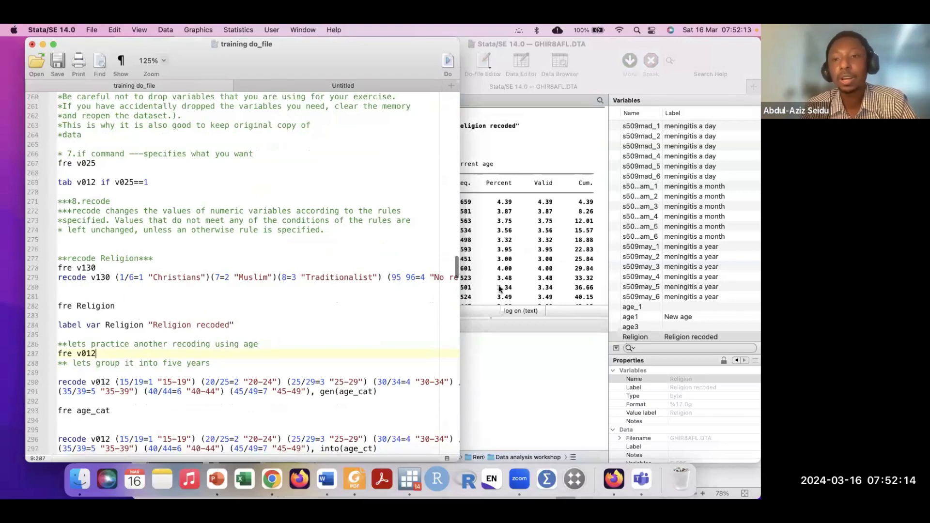
pyautogui.click(524, 255)
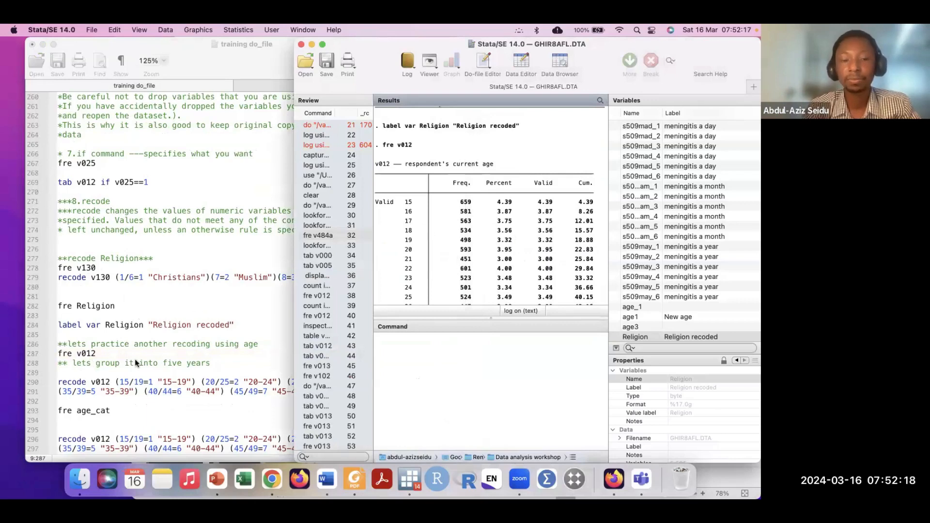
pyautogui.click(134, 381)
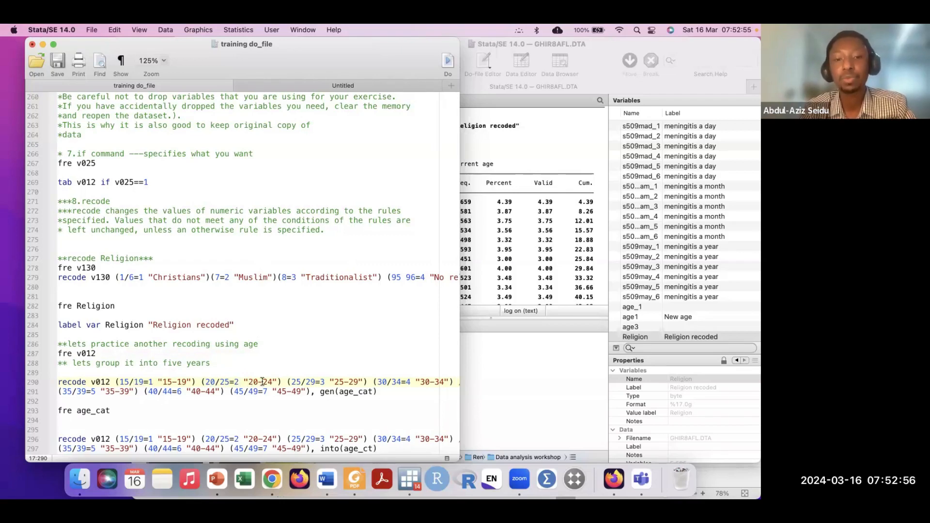
pyautogui.hscroll(3, 333, 380)
pyautogui.hscroll(-3, 335, 381)
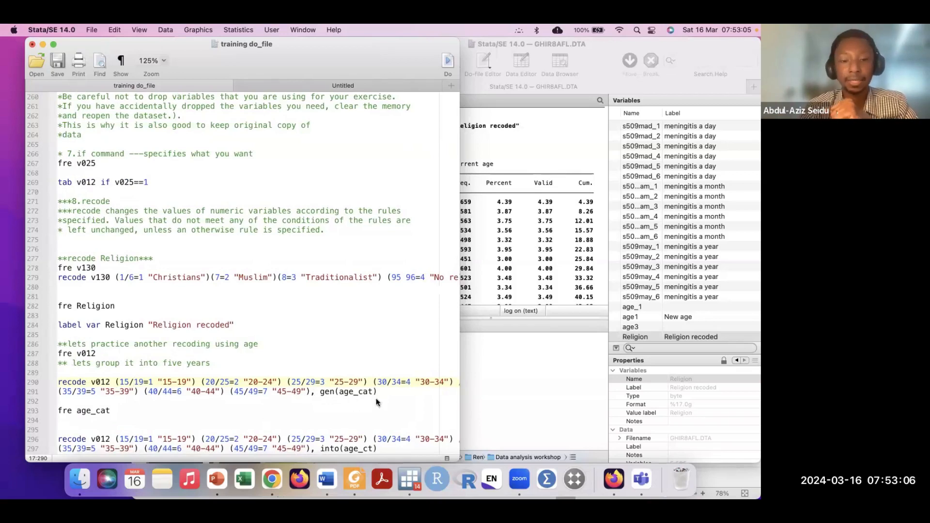
# Run the two-line recode v012 command from the do-file to generate age_cat, and bring its output into view.
pyautogui.moveTo(54, 402); pyautogui.dragTo(52, 384)
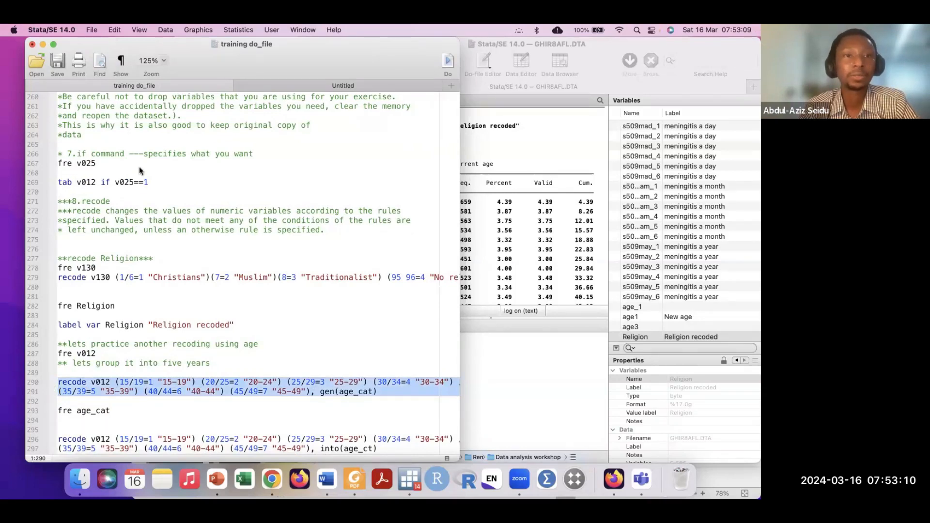
pyautogui.click(448, 61)
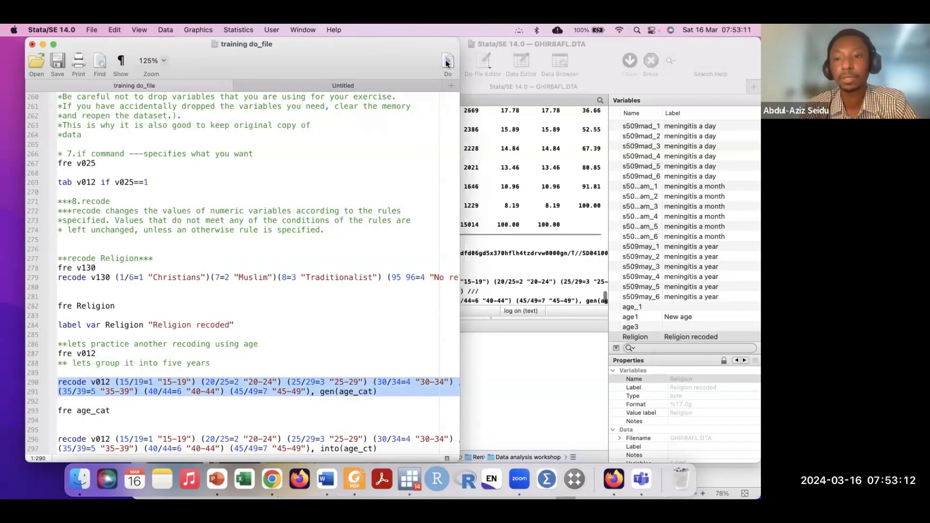
pyautogui.click(534, 245)
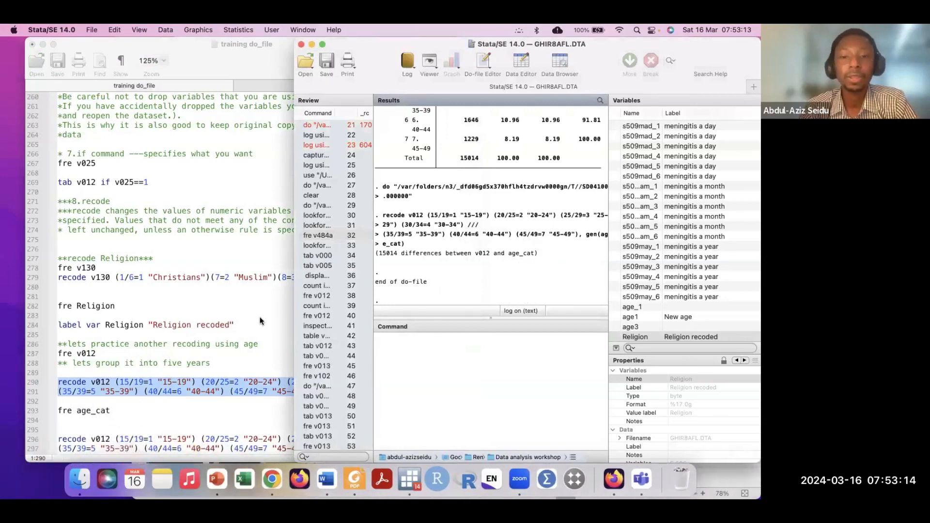
# Copy fre age_cat from the do-file, run it, and review the recoded age groups' frequency table.
pyautogui.click(160, 396)
pyautogui.moveTo(116, 411); pyautogui.dragTo(42, 412)
pyautogui.press('super+c')
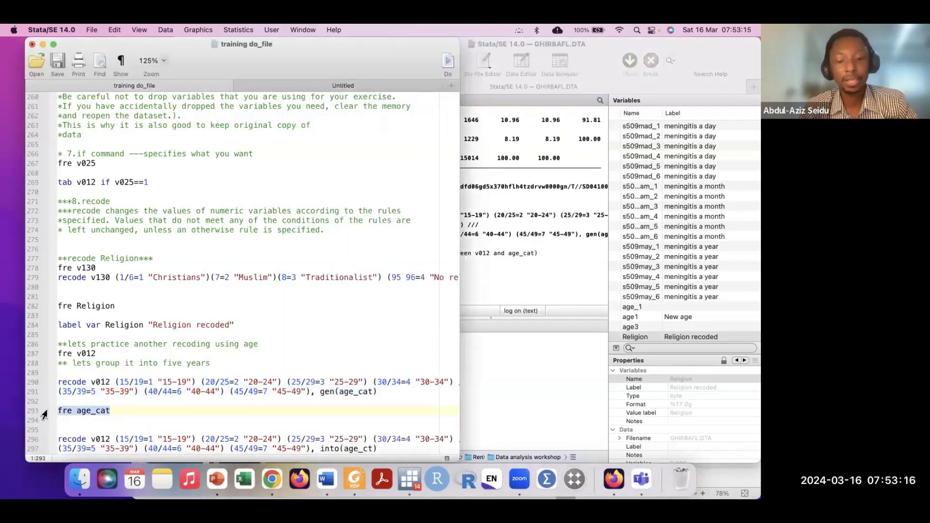
pyautogui.click(487, 376)
pyautogui.press('super+v')
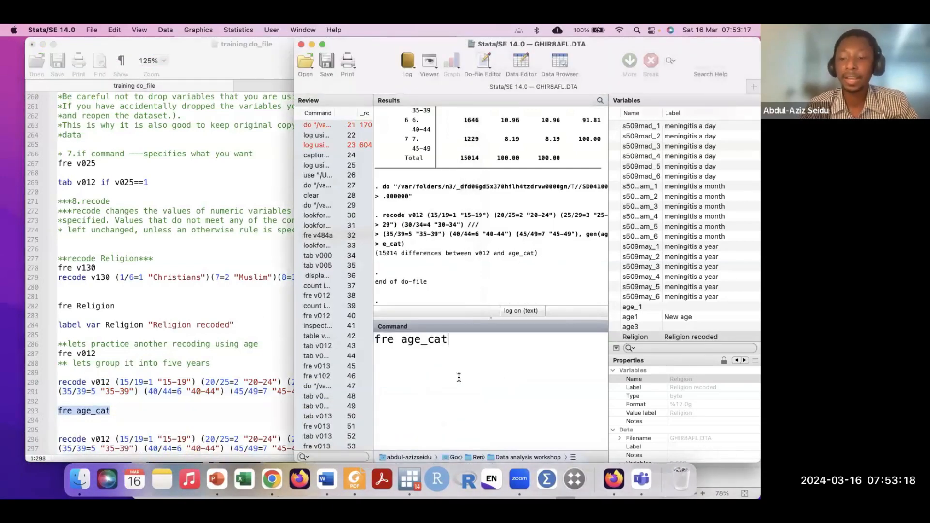
pyautogui.press('Return')
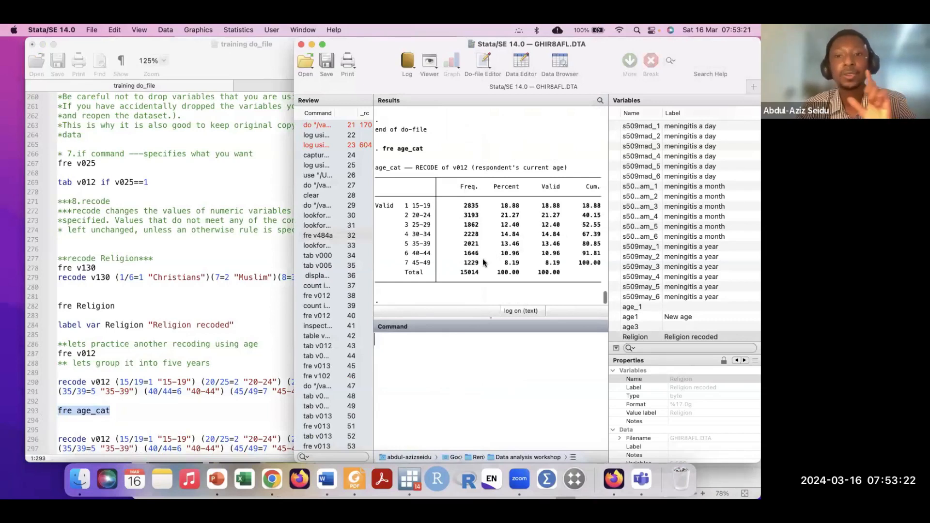
pyautogui.scroll(1, 483, 262)
pyautogui.scroll(-1, 480, 263)
pyautogui.scroll(-5, 332, 411)
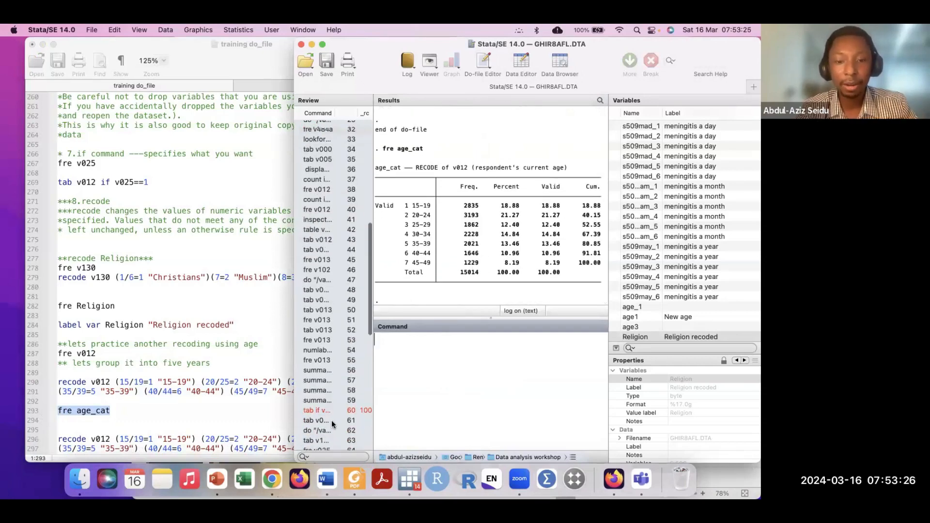
# Rerun fre v013 from the command history and compare its frequencies with those of the age_cat table.
pyautogui.scroll(-15, 332, 420)
pyautogui.click(331, 425)
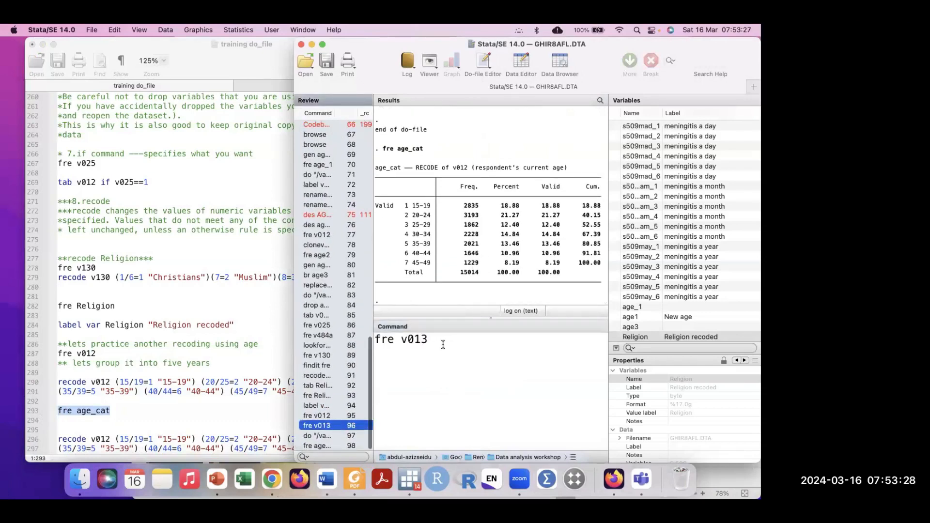
pyautogui.press('Return')
pyautogui.scroll(3, 500, 256)
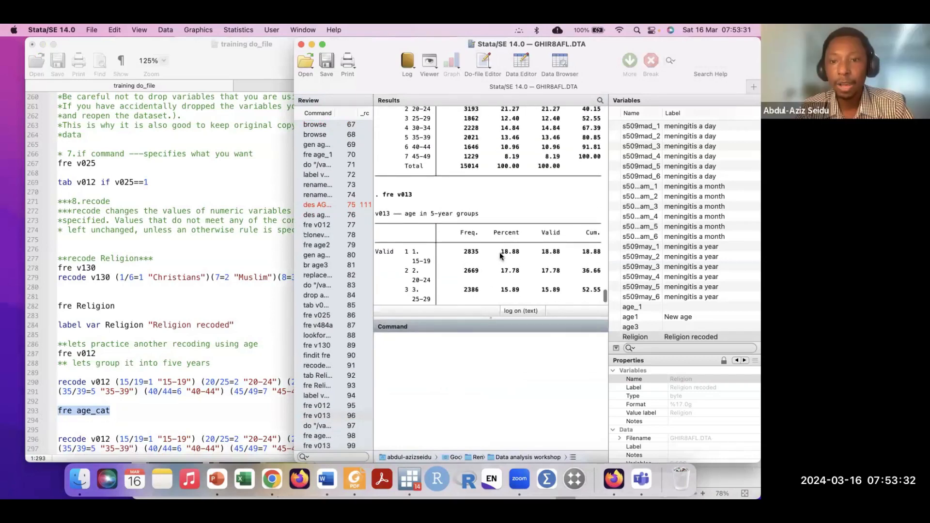
pyautogui.scroll(5, 500, 256)
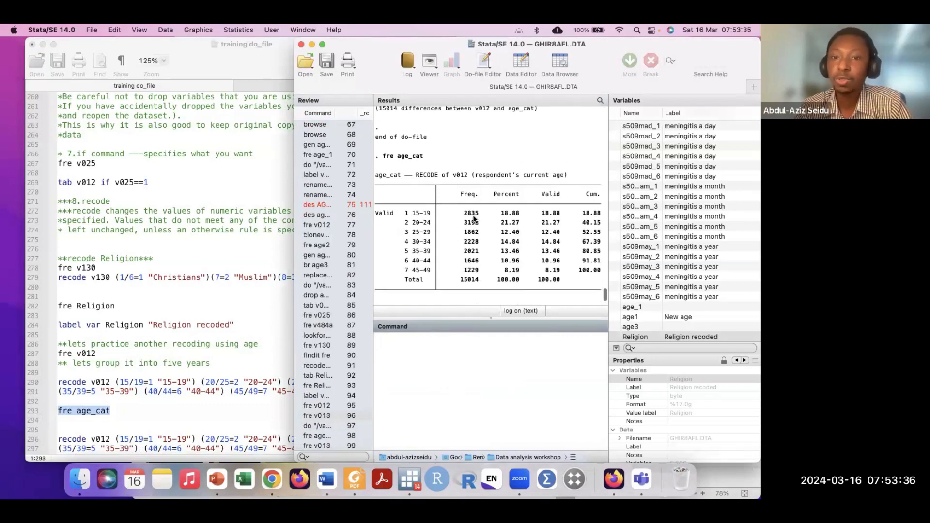
pyautogui.scroll(-2, 486, 232)
pyautogui.scroll(-6, 486, 231)
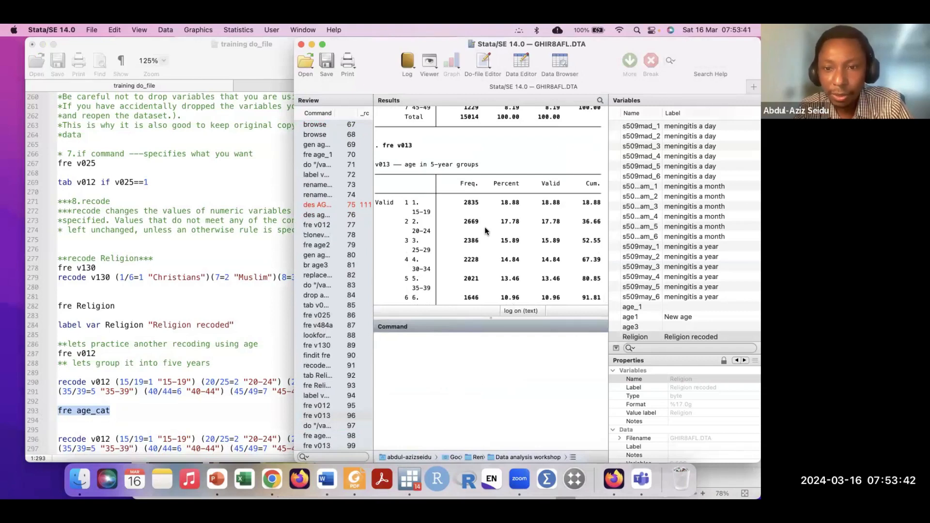
pyautogui.scroll(5, 484, 226)
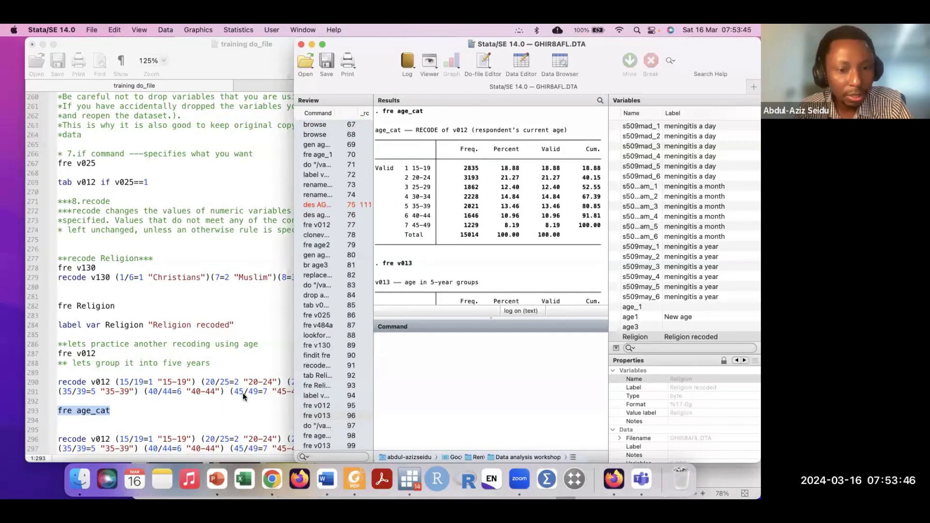
# Check the 20-24 group of age_cat against the do-file's recode v012 age ranges and the v013 frequency table.
pyautogui.click(228, 385)
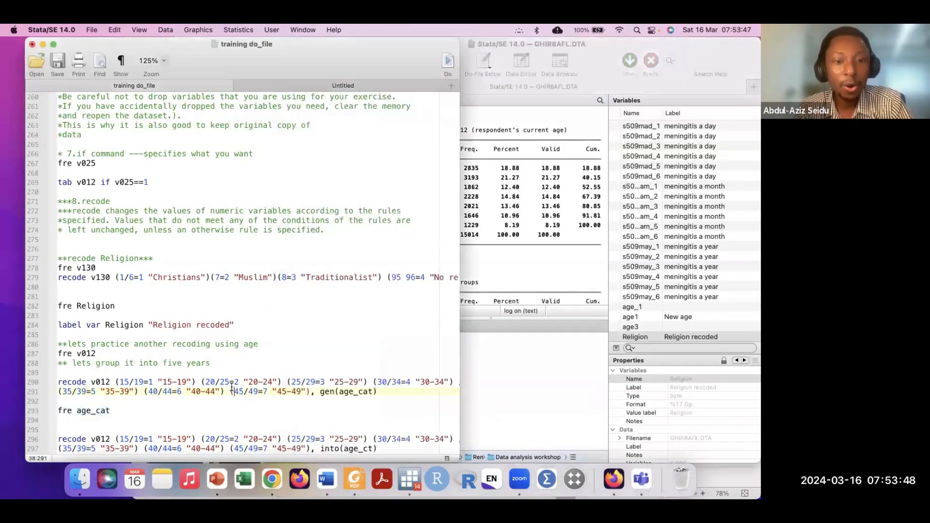
pyautogui.click(504, 221)
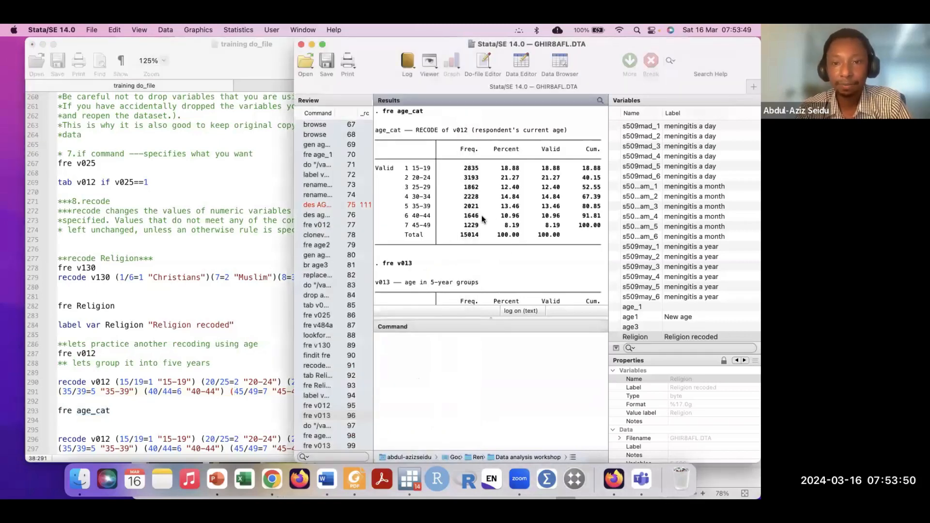
pyautogui.scroll(1, 482, 215)
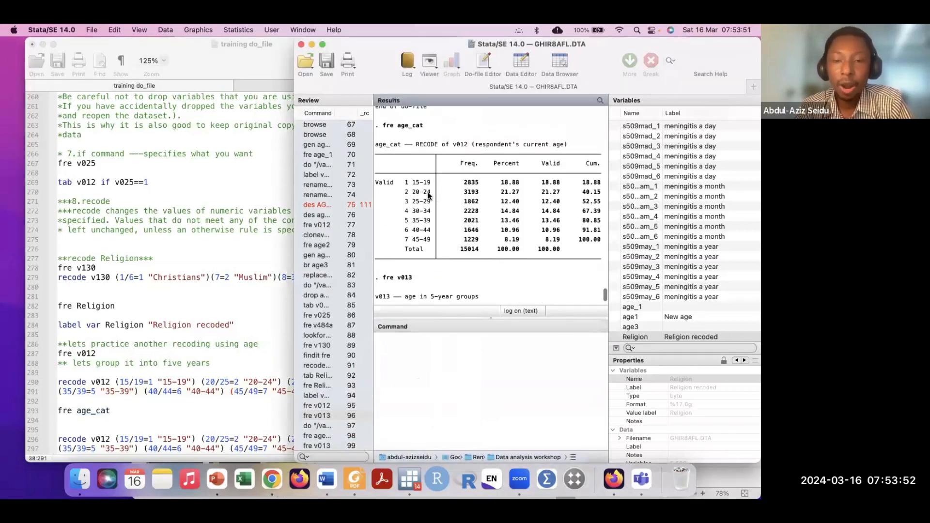
pyautogui.moveTo(429, 192); pyautogui.dragTo(400, 191)
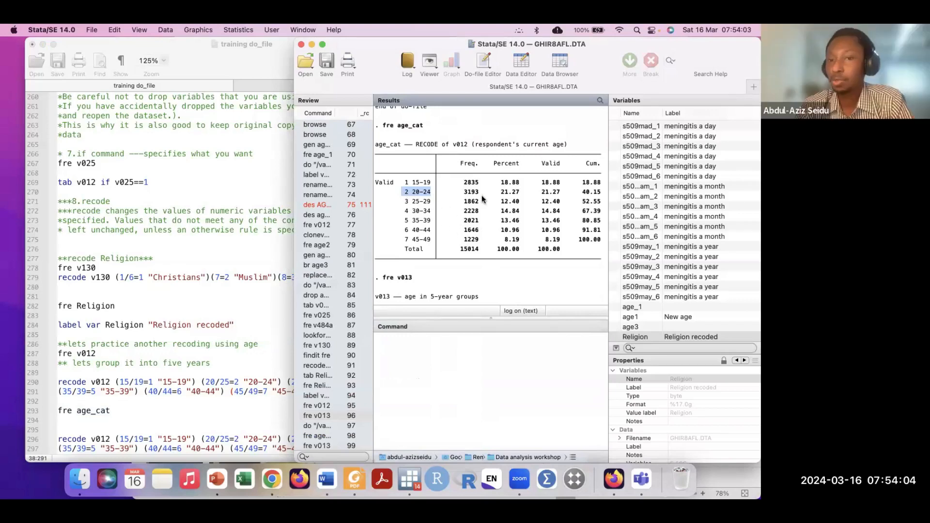
pyautogui.click(237, 361)
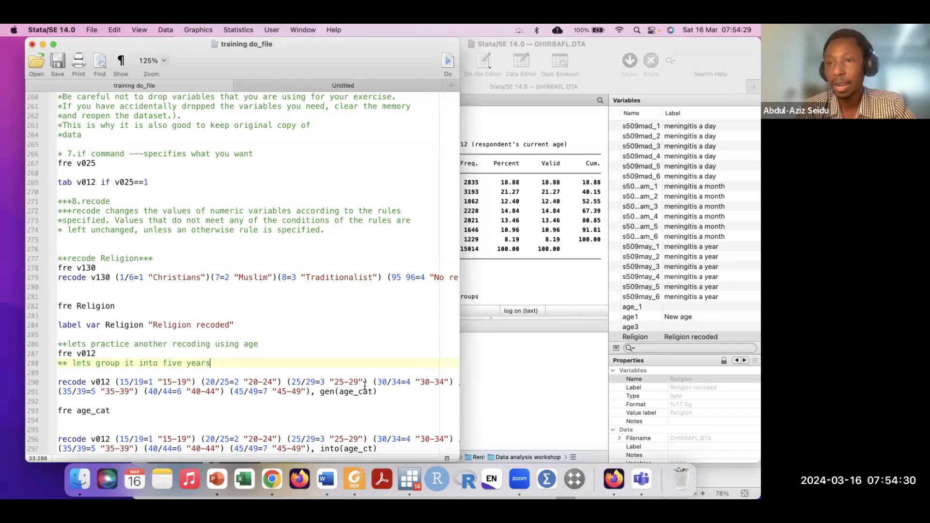
pyautogui.click(494, 232)
pyautogui.scroll(-3, 495, 232)
pyautogui.scroll(-5, 494, 232)
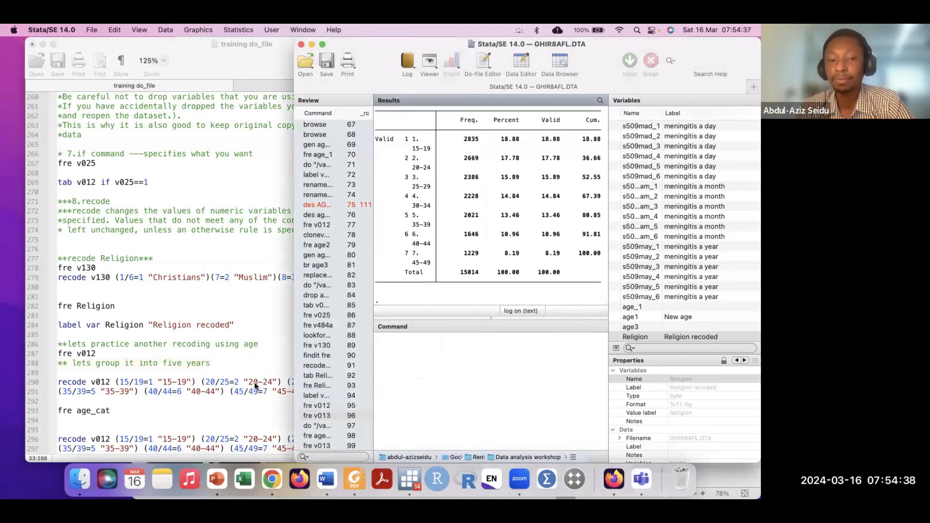
pyautogui.click(244, 401)
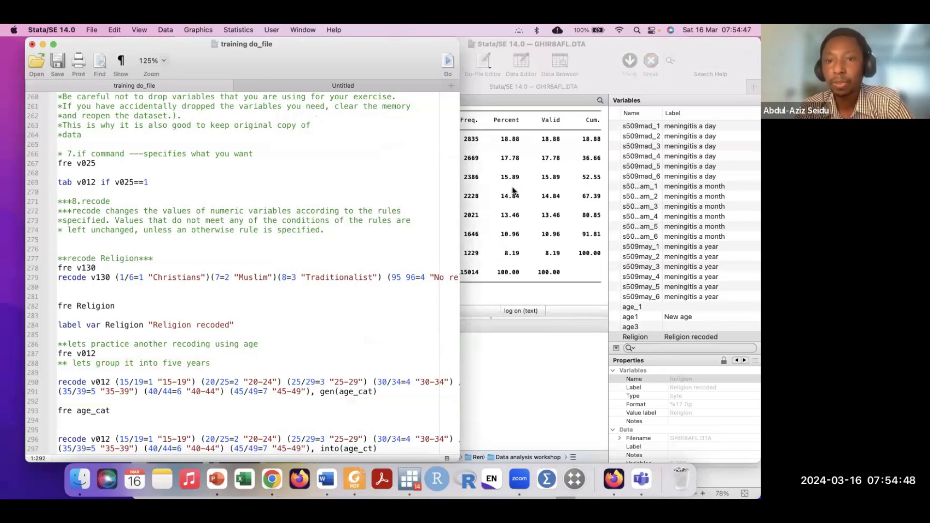
pyautogui.click(513, 280)
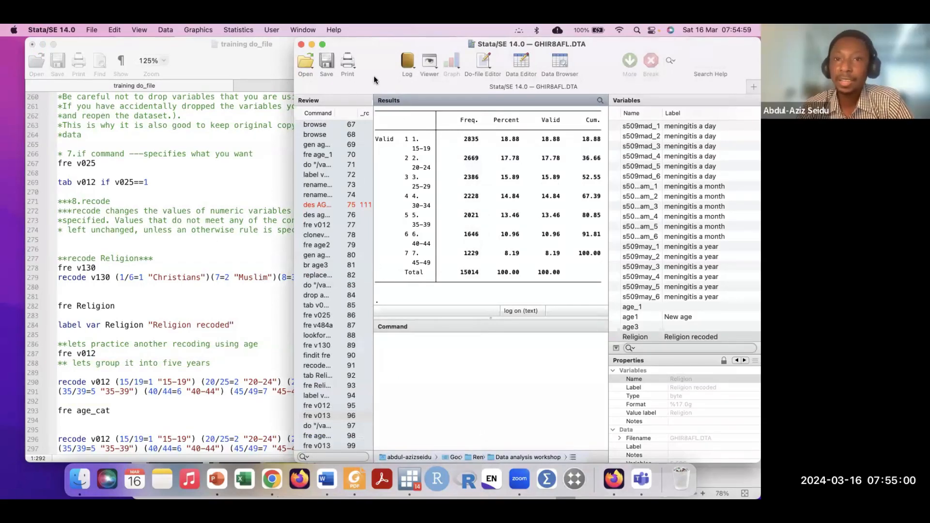
pyautogui.scroll(-1, 452, 219)
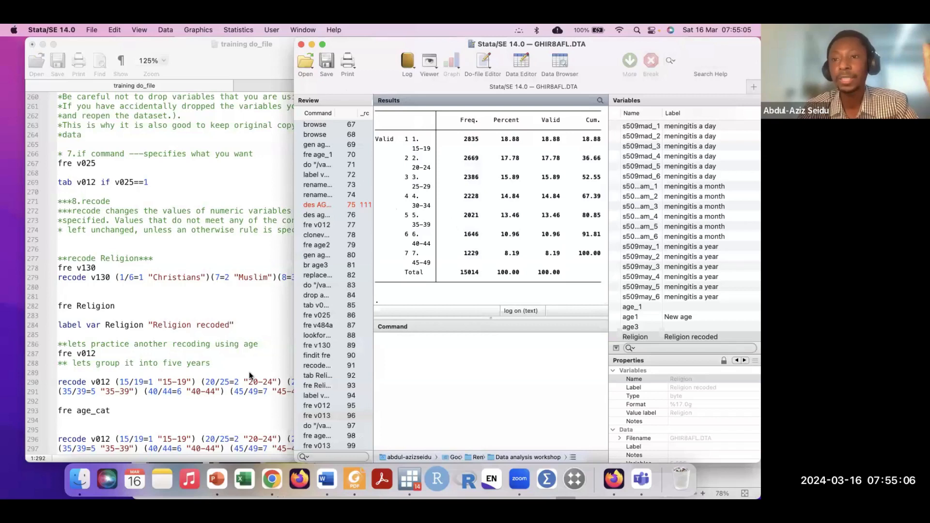
# Copy recode v012 (15/19=1) (20/29=2) (30/39=3)(40/49=4), into(age_10) from the do-file and run it.
pyautogui.click(247, 391)
pyautogui.scroll(-2, 247, 394)
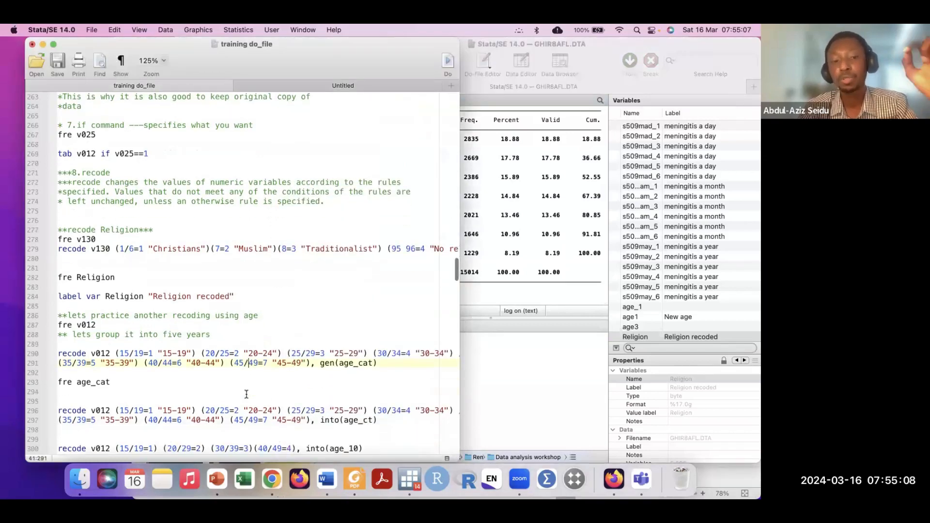
pyautogui.scroll(-3, 247, 394)
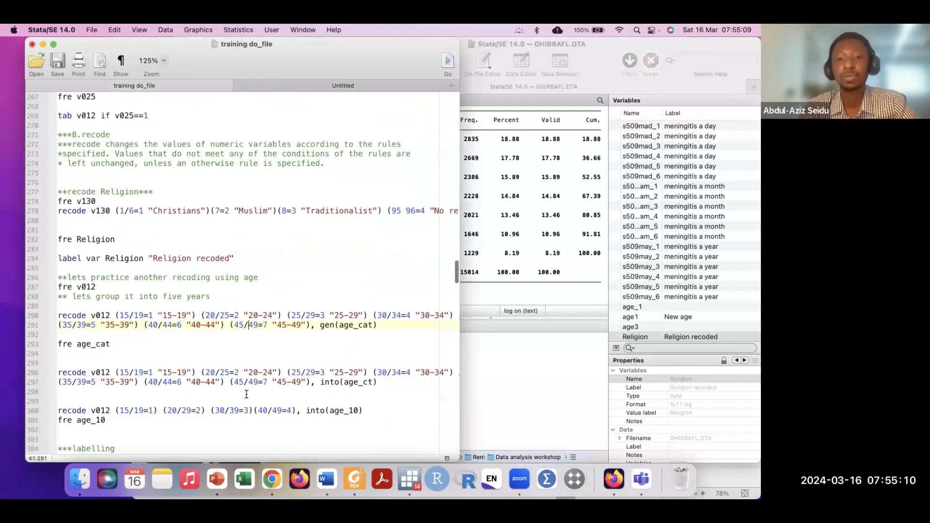
pyautogui.scroll(-2, 247, 394)
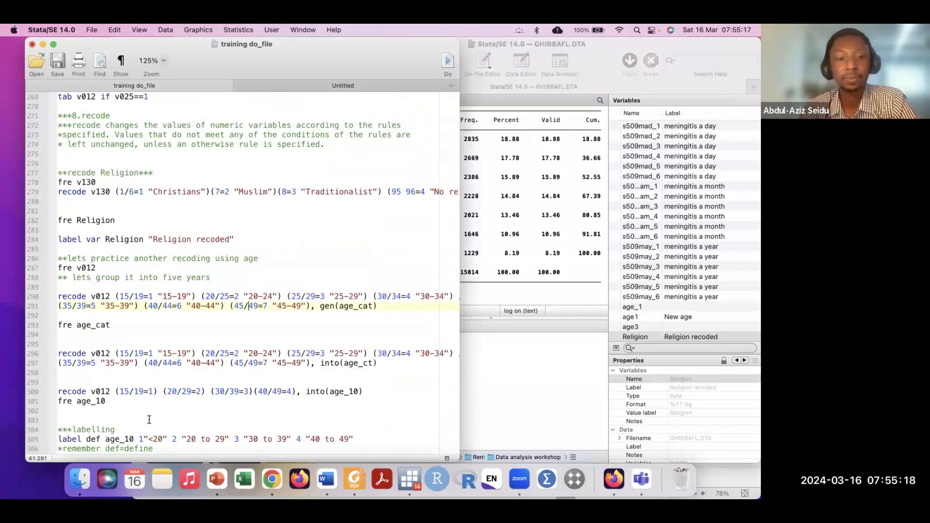
pyautogui.scroll(-1, 150, 417)
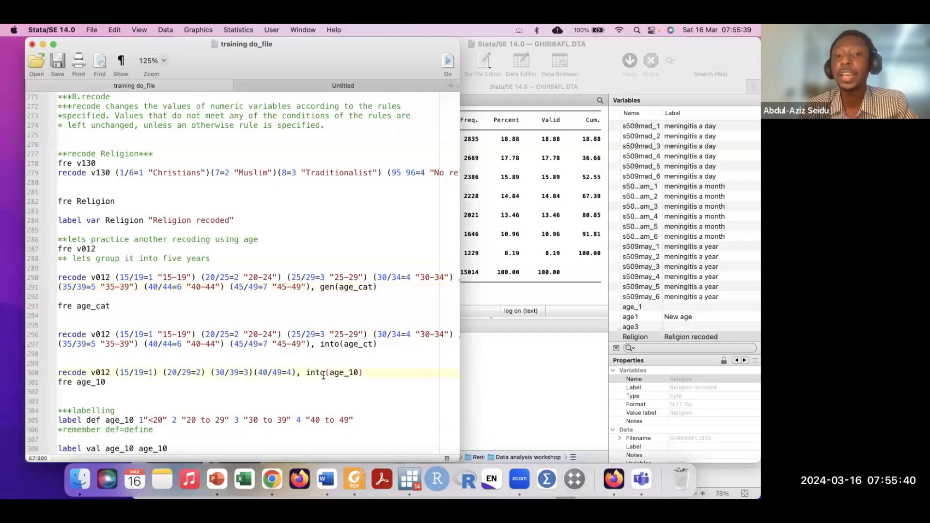
pyautogui.moveTo(373, 373); pyautogui.dragTo(46, 376)
pyautogui.press('super+c')
pyautogui.click(504, 358)
pyautogui.press('super+v')
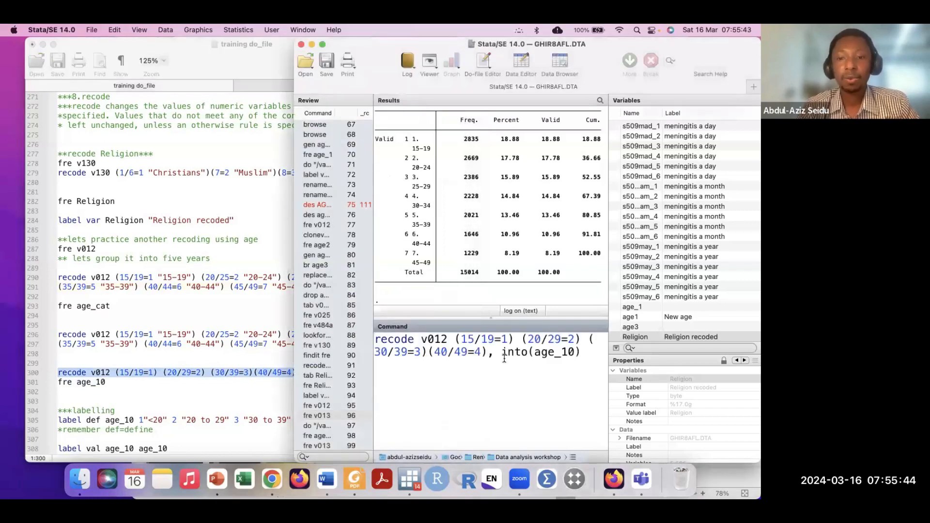
pyautogui.press('Return')
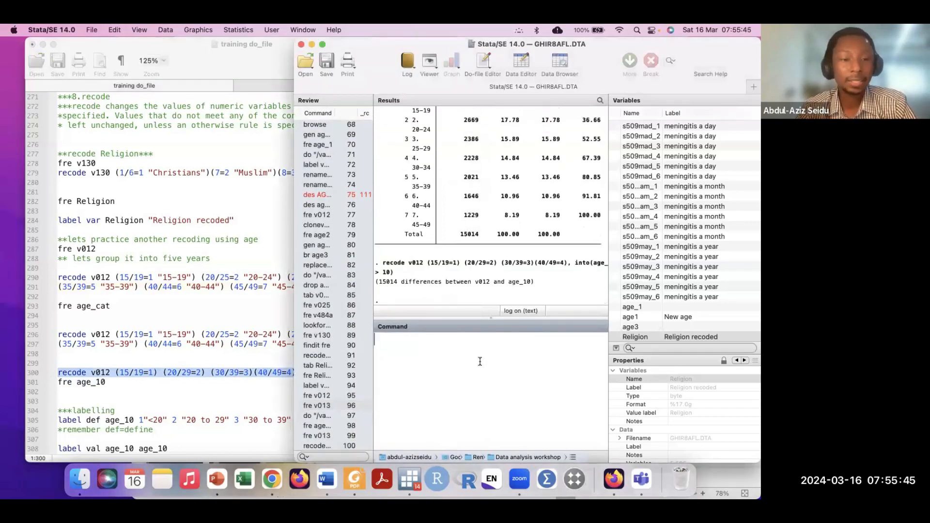
pyautogui.click(101, 391)
pyautogui.click(46, 383)
pyautogui.press('super+c')
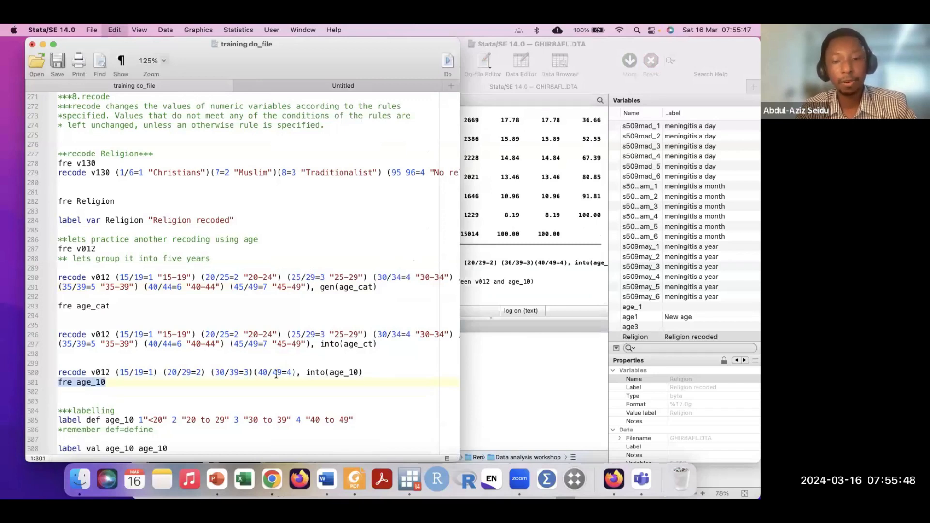
# Append "**** be mindful of overlaps and intervals consistency" to the do-file comment about grouping age into five years.
pyautogui.click(225, 260)
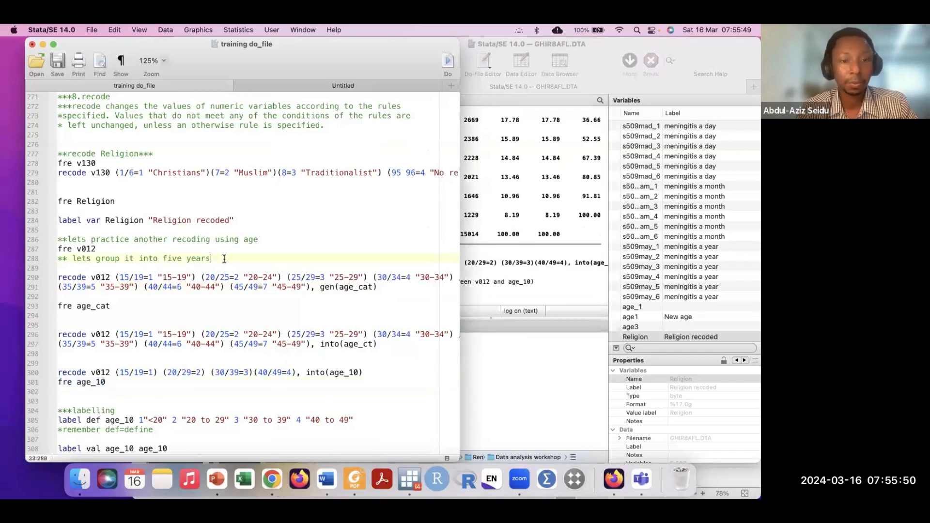
pyautogui.write('**** ')
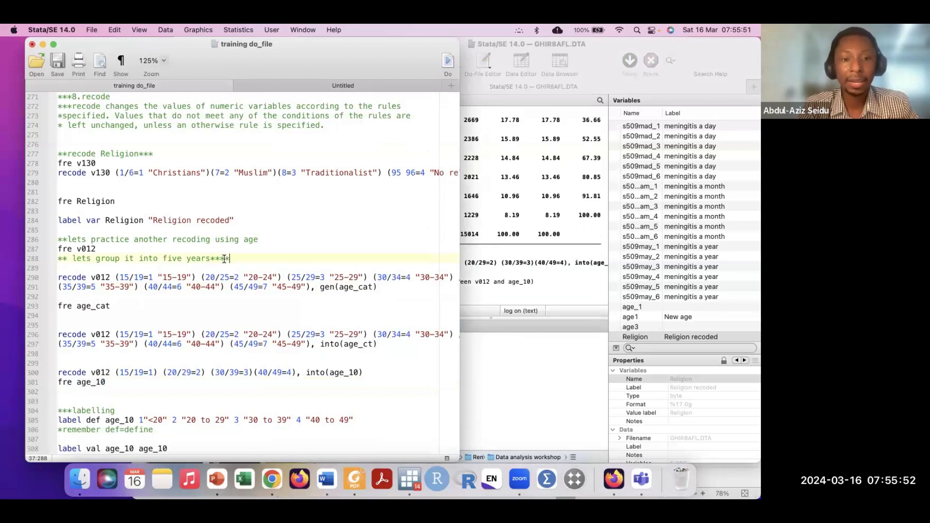
pyautogui.write('be mindfu')
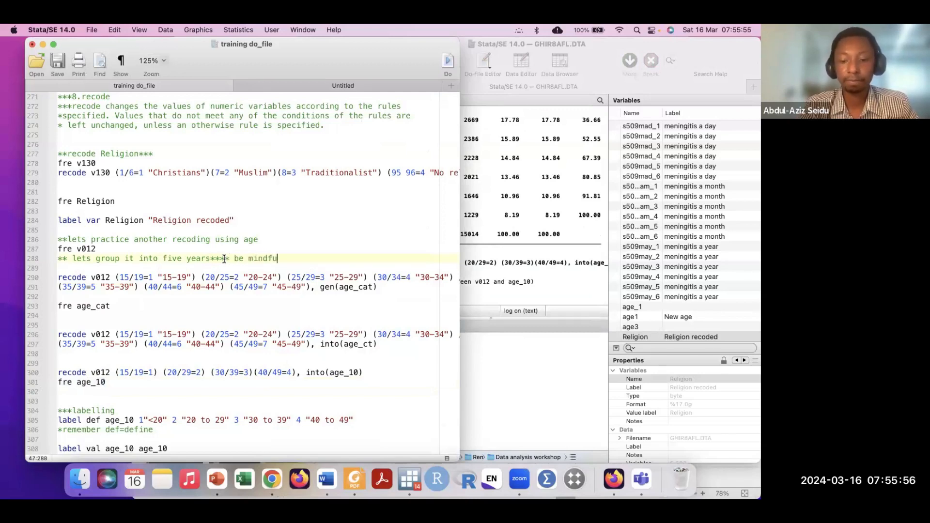
pyautogui.write('l of ov')
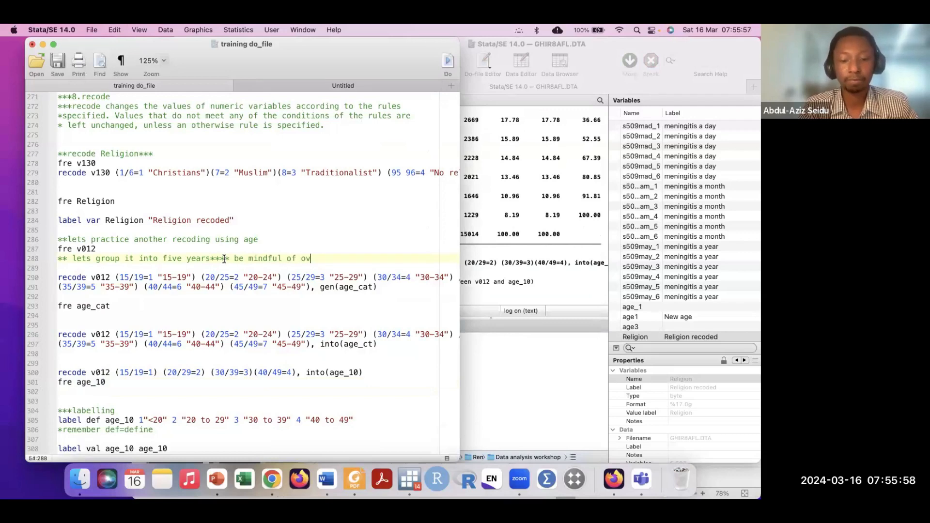
pyautogui.write('erlaps and ')
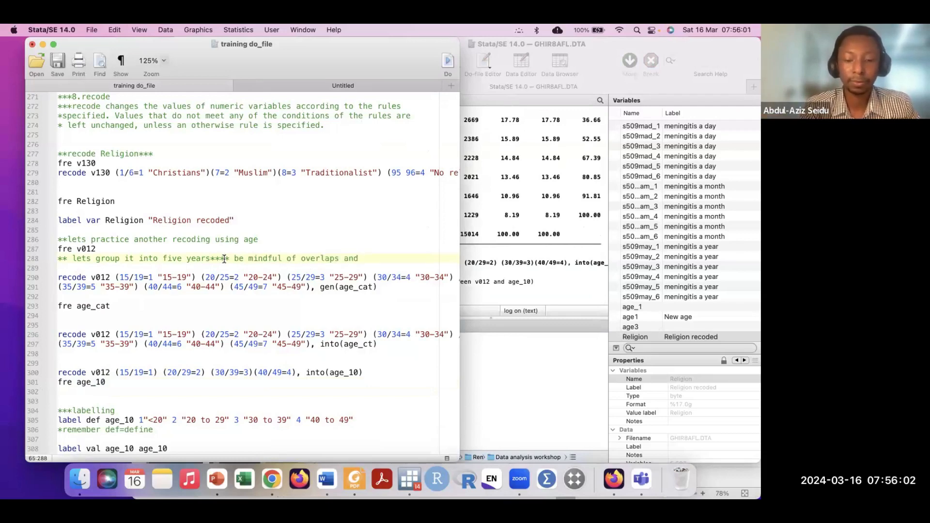
pyautogui.write('interv')
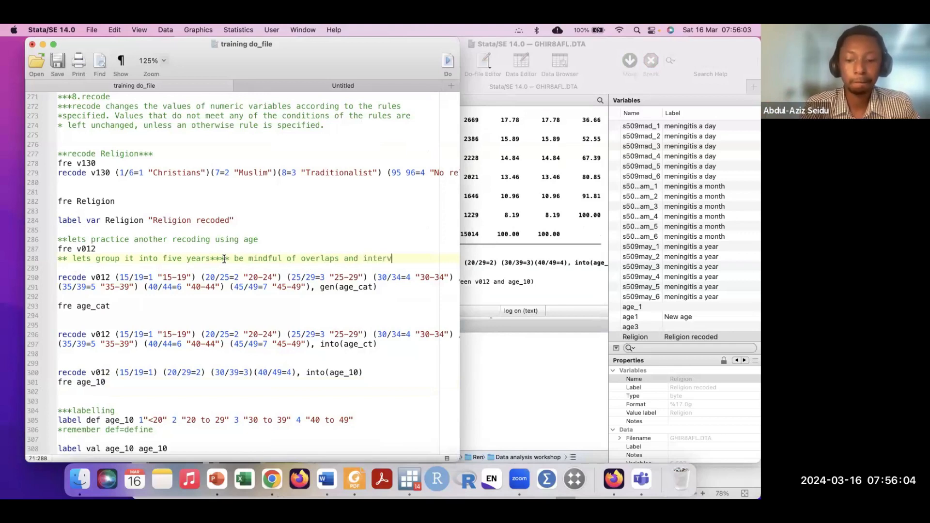
pyautogui.write('als consistency')
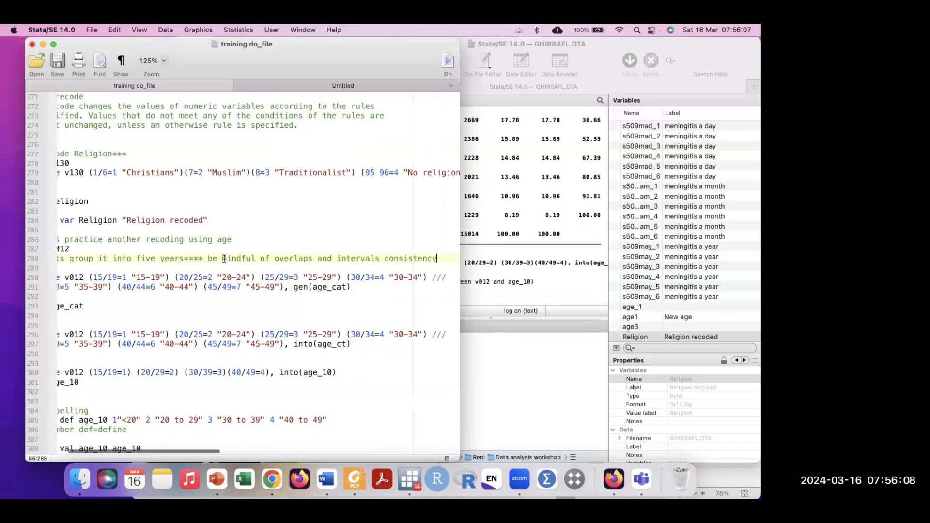
pyautogui.hscroll(-3, 200, 255)
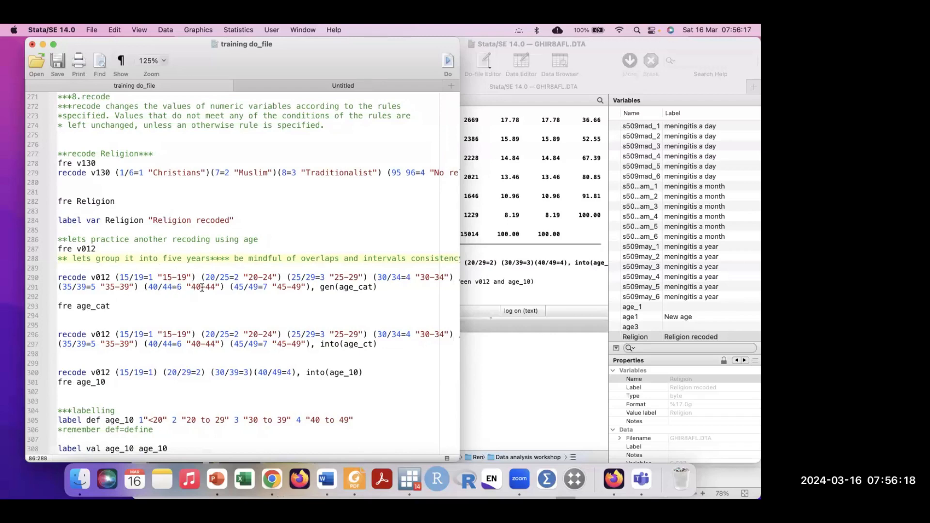
# Insert a separator line of six asterisks in the do-file directly above the recode v012 command that ends in into(age_ct).
pyautogui.scroll(-3, 234, 296)
pyautogui.click(87, 326)
pyautogui.click(65, 298)
pyautogui.write('******')
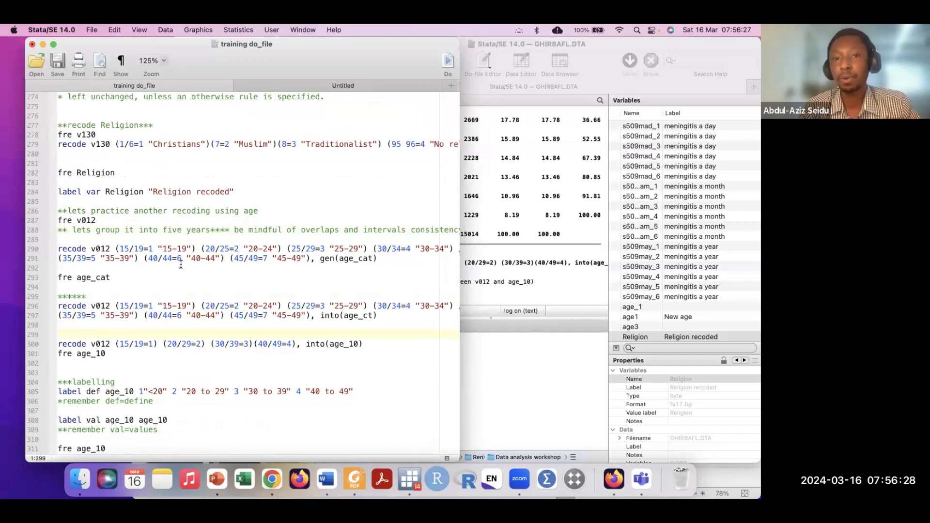
# Copy fre age_10 from the do-file and run it to tabulate the ten-year age groups.
pyautogui.scroll(-1, 121, 348)
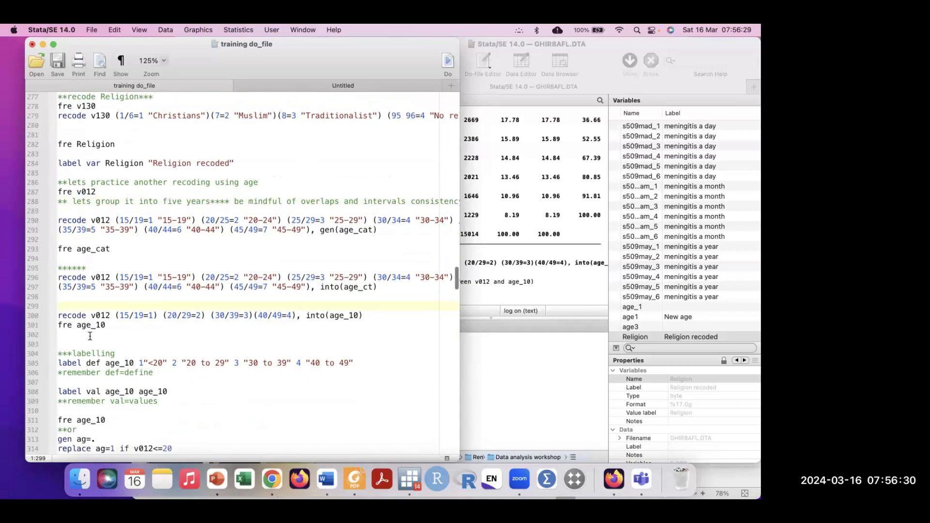
pyautogui.moveTo(78, 335); pyautogui.dragTo(57, 325)
pyautogui.click(110, 325)
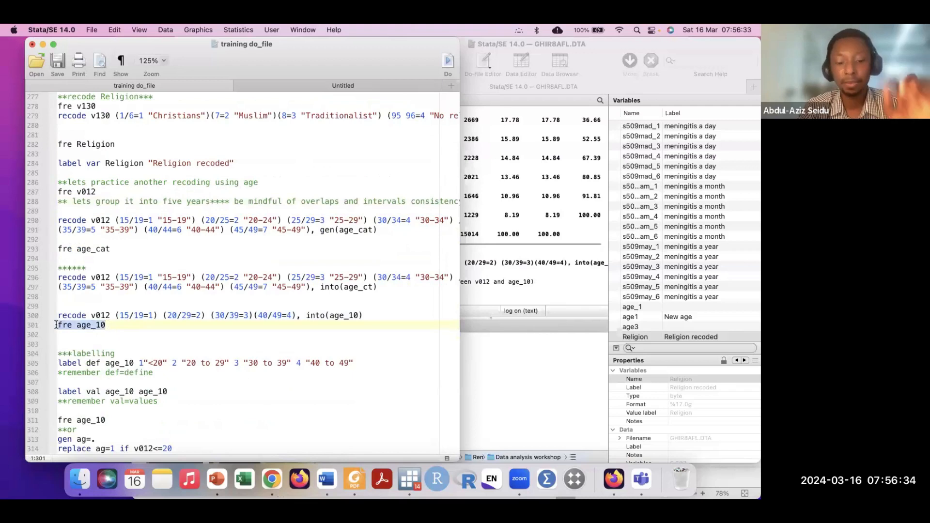
pyautogui.press('super+c')
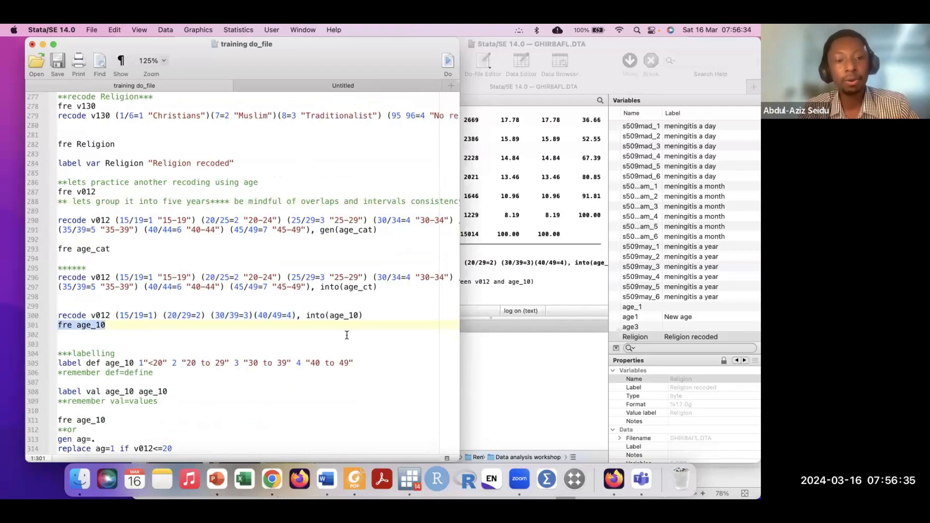
pyautogui.click(509, 373)
pyautogui.write('fre')
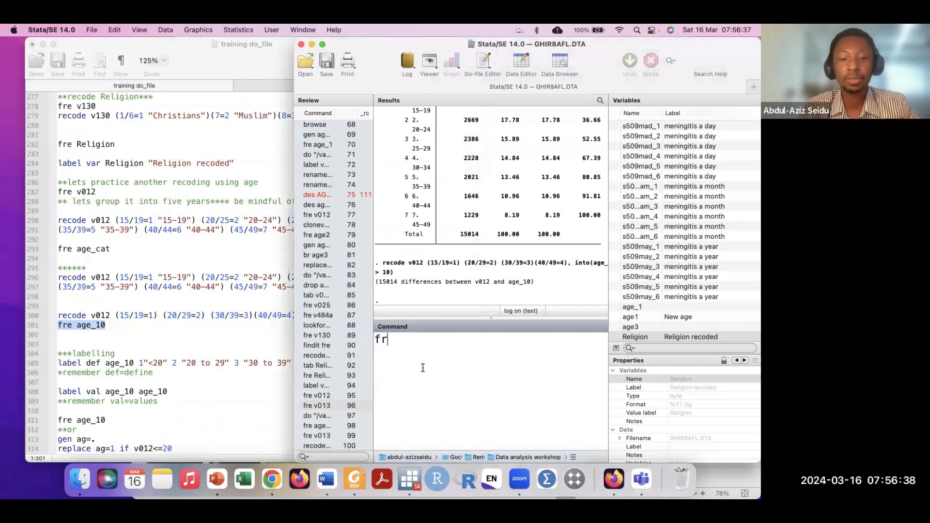
pyautogui.press('super+v')
pyautogui.click(428, 339)
pyautogui.press('BackSpace')
pyautogui.press('BackSpace')
pyautogui.press('BackSpace')
pyautogui.press('BackSpace')
pyautogui.press('Return')
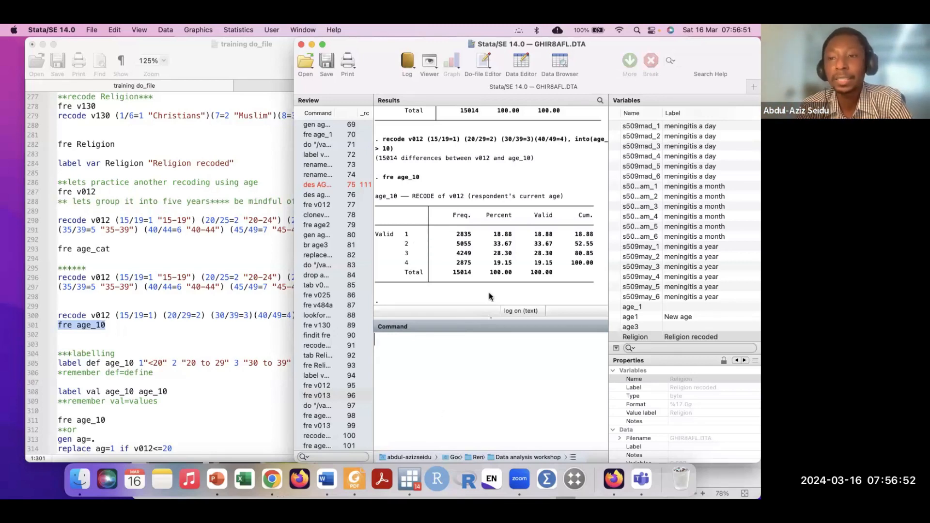
# Copy the label def age_10 command with values 1 "<20", 2 "20 to 29", 3 "30 to 39", 4 "40 to 49" from the do-file and run it.
pyautogui.click(144, 382)
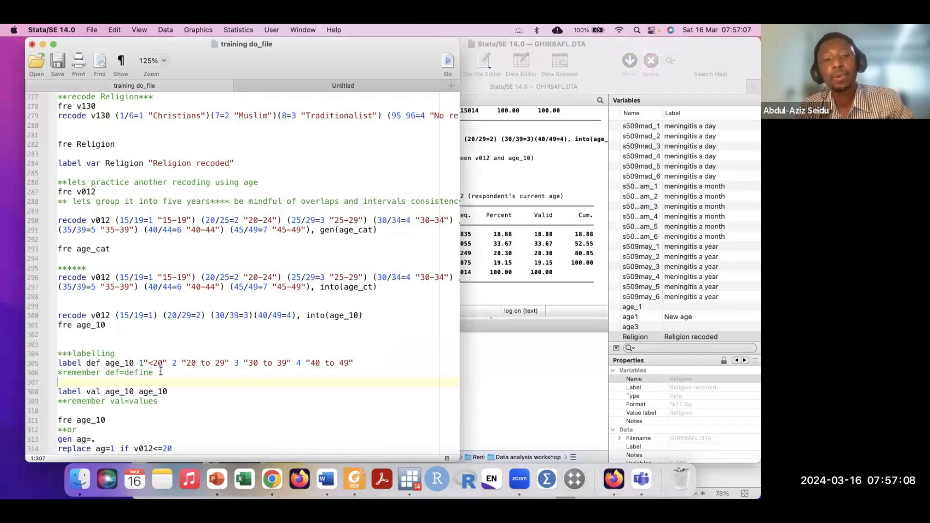
pyautogui.click(526, 269)
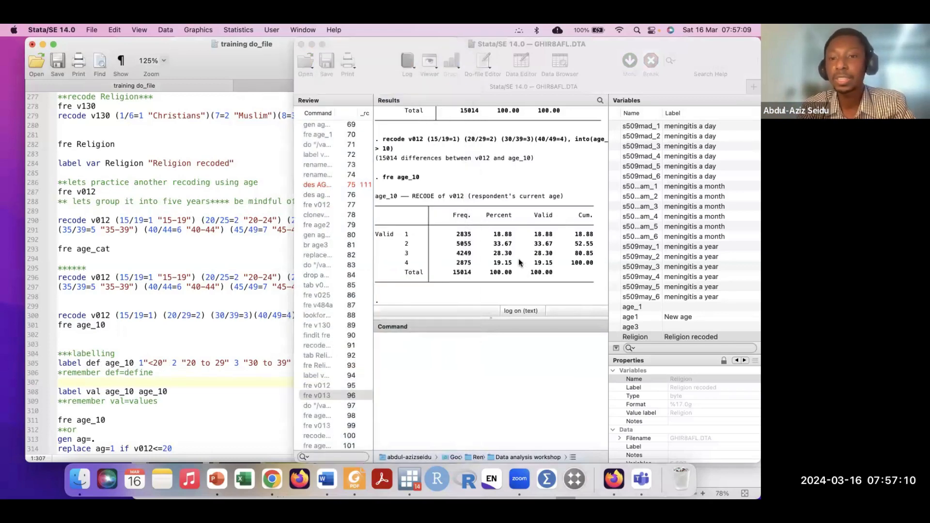
pyautogui.click(230, 352)
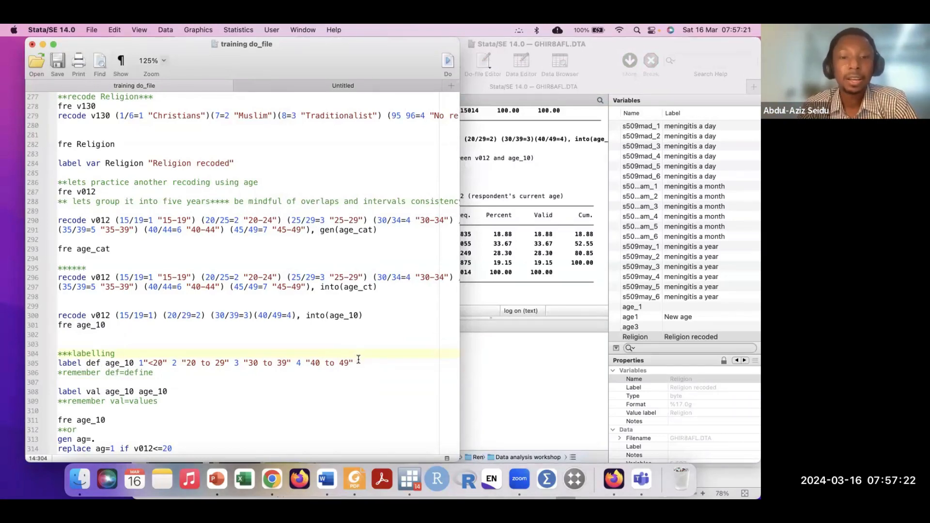
pyautogui.moveTo(358, 362); pyautogui.dragTo(282, 362)
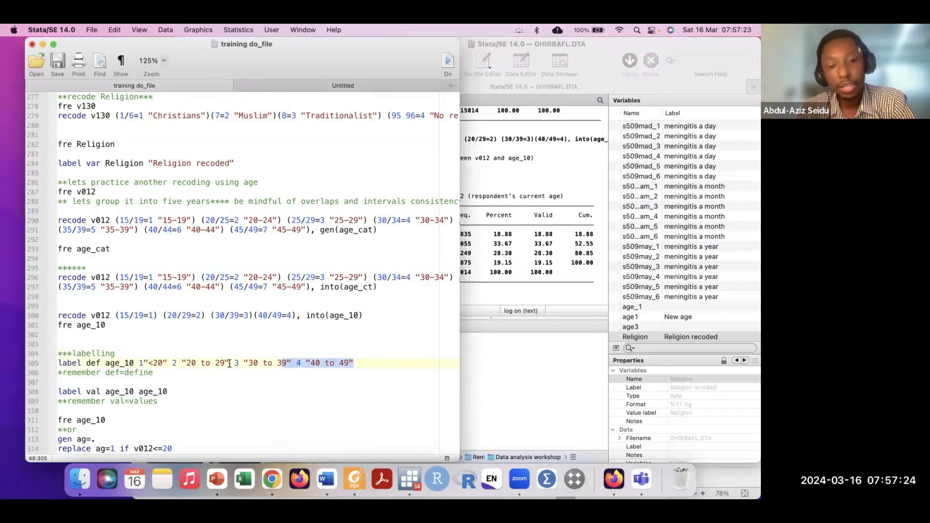
pyautogui.click(269, 374)
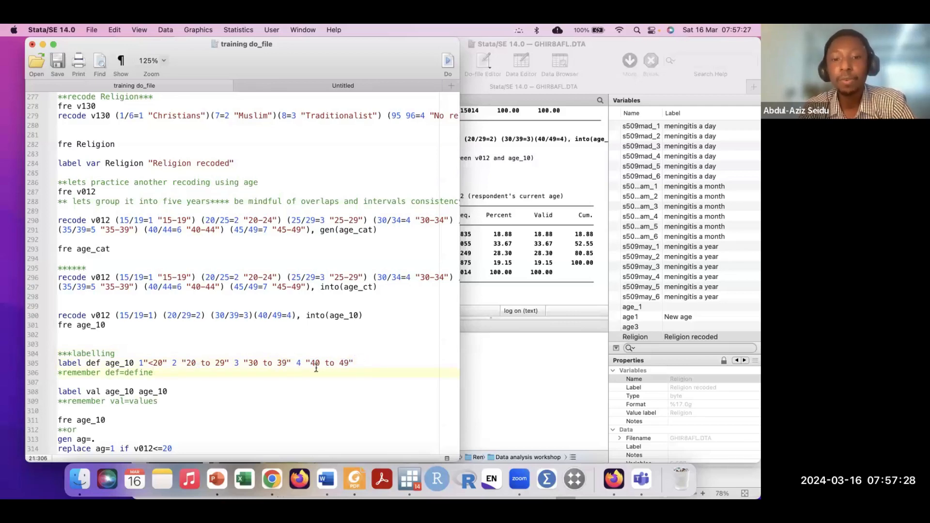
pyautogui.moveTo(359, 363); pyautogui.dragTo(41, 369)
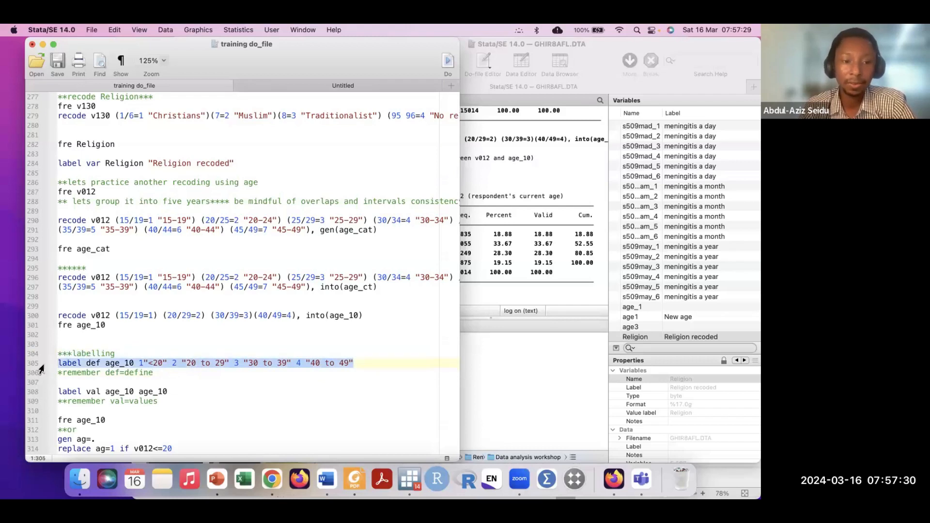
pyautogui.click(503, 355)
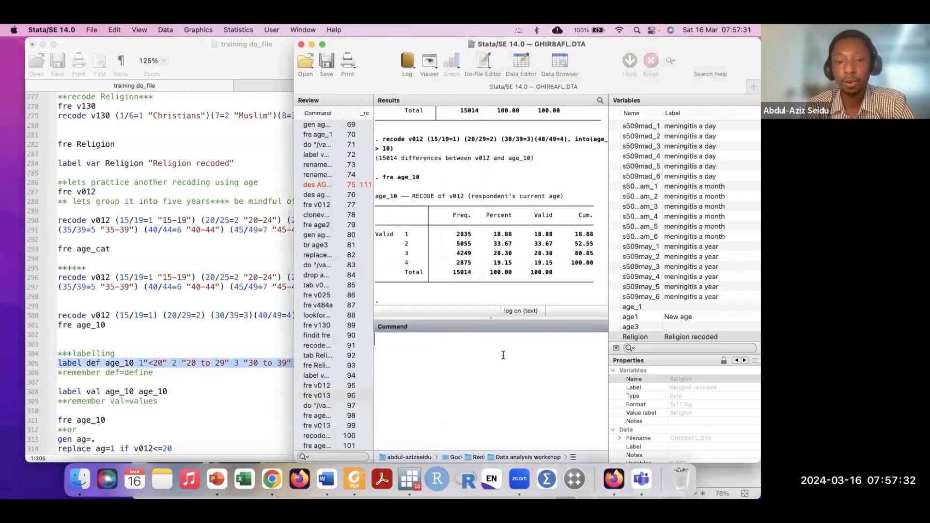
pyautogui.press('super+v')
pyautogui.press('Return')
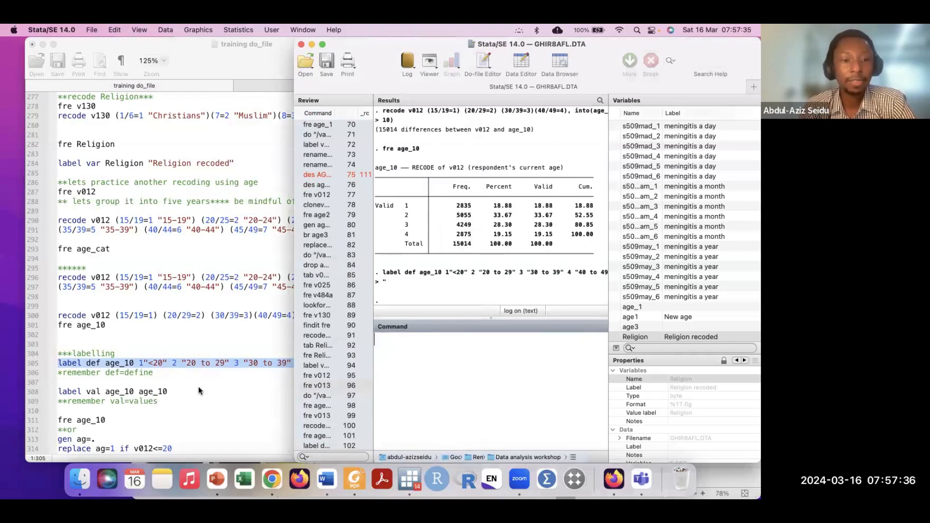
# Run label val age_10 age_10 from the do-file to attach the value labels to the ten-year age variable.
pyautogui.click(201, 395)
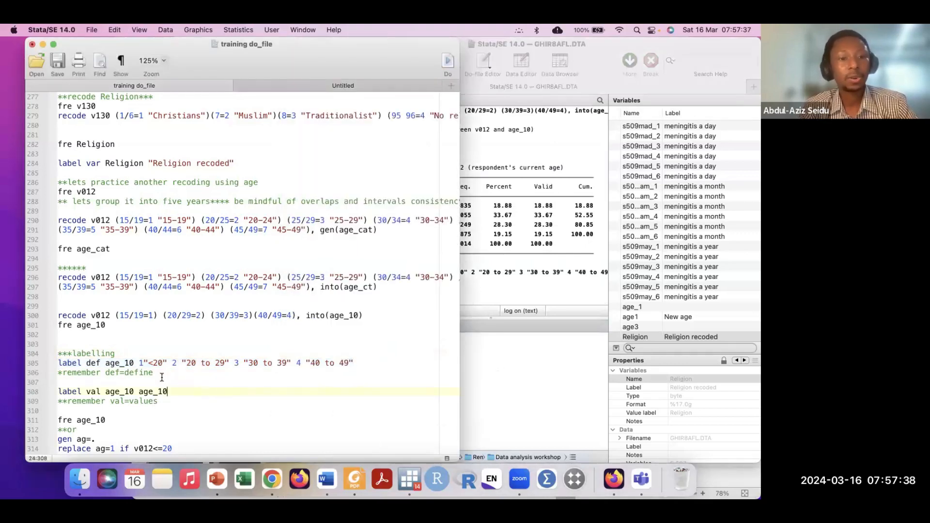
pyautogui.scroll(-1, 162, 396)
pyautogui.moveTo(177, 372); pyautogui.dragTo(57, 378)
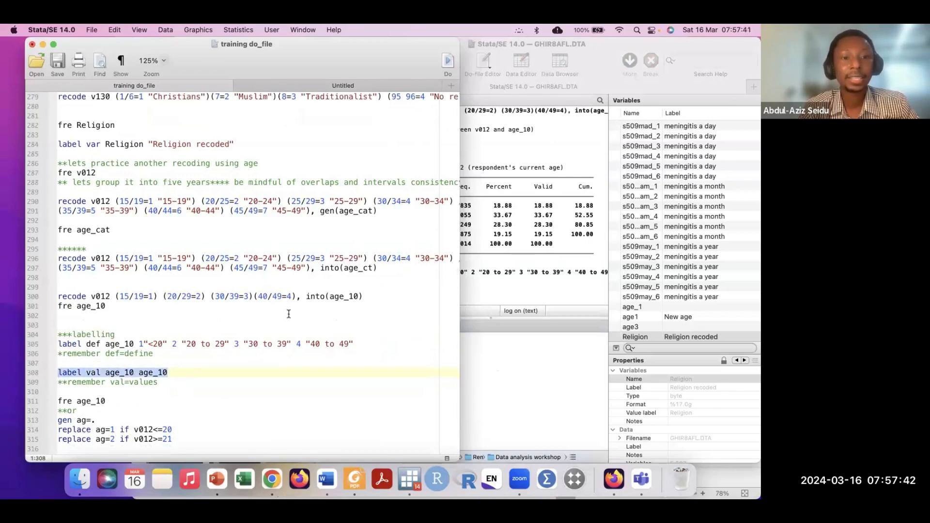
pyautogui.click(448, 61)
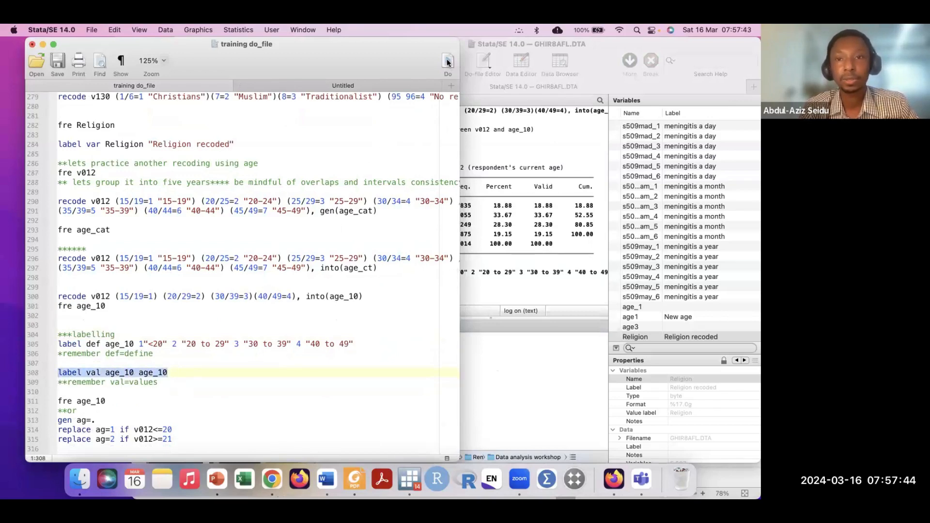
# Run the fre age_10 line below the labelling commands in the do-file to tabulate the labelled age groups.
pyautogui.click(107, 400)
pyautogui.moveTo(108, 400); pyautogui.dragTo(50, 404)
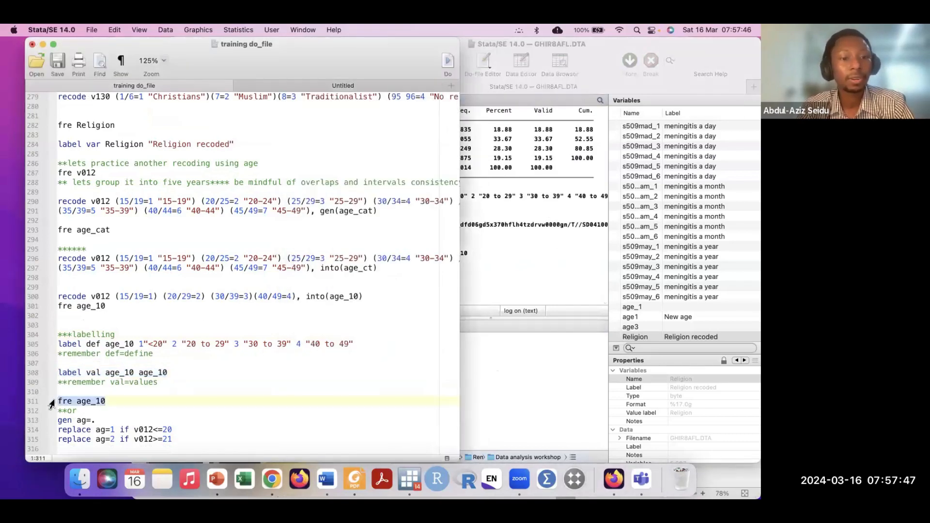
pyautogui.click(446, 61)
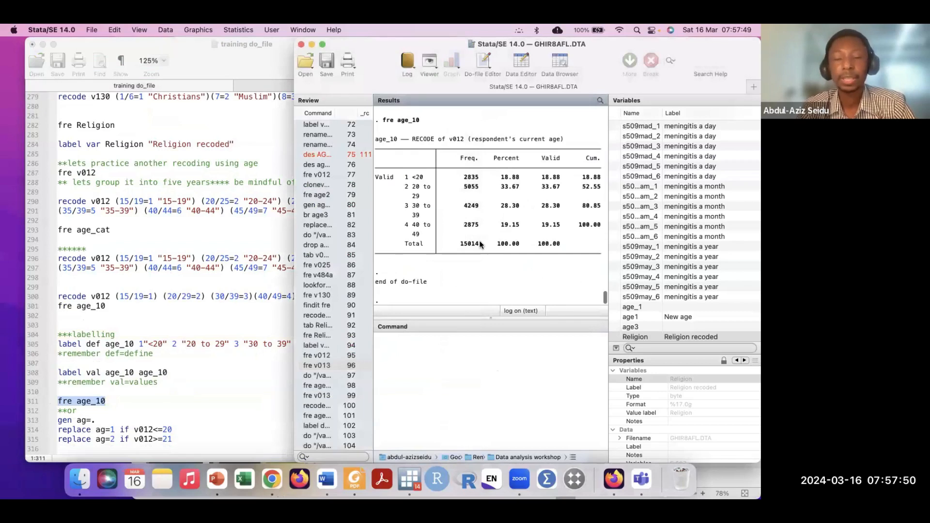
pyautogui.scroll(2, 480, 245)
pyautogui.scroll(-2, 480, 244)
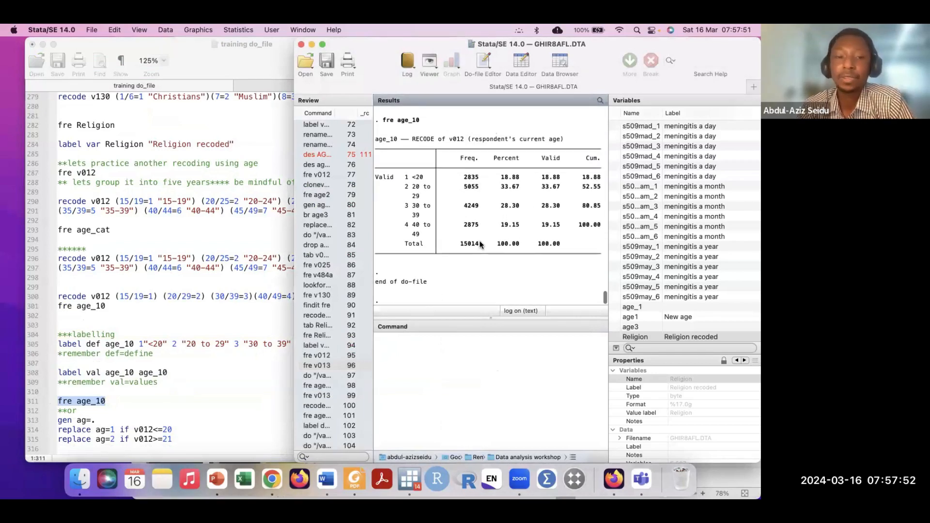
# Compare the age_10 frequency tables from before and after labelling, alongside the label def command in the do-file.
pyautogui.click(185, 373)
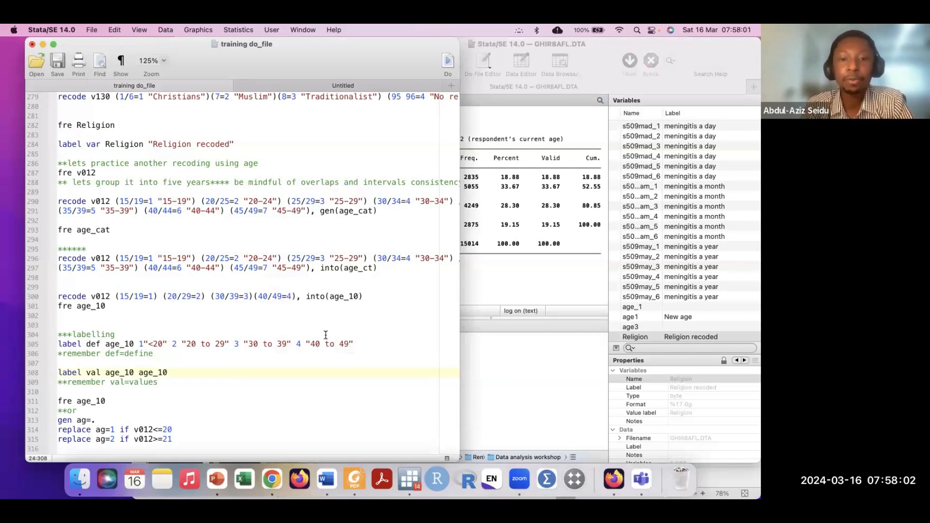
pyautogui.moveTo(365, 344); pyautogui.dragTo(50, 345)
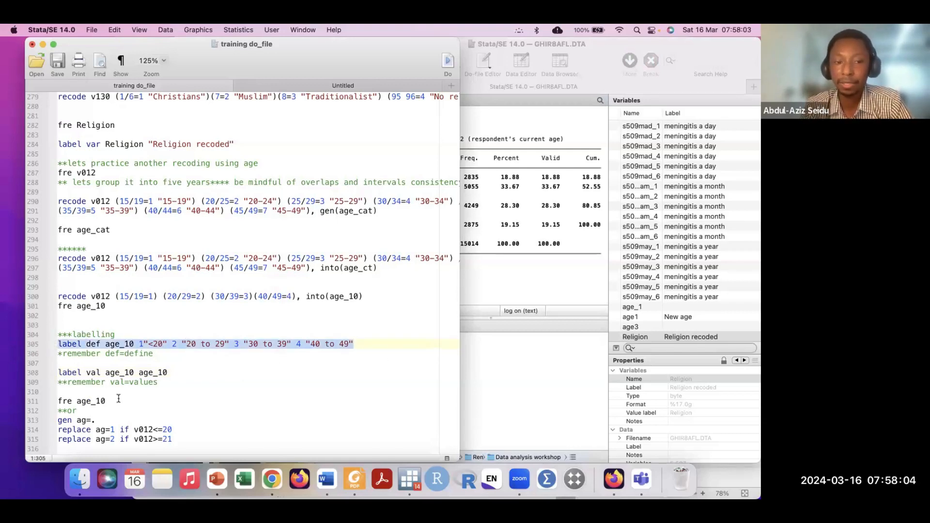
pyautogui.click(513, 269)
pyautogui.scroll(10, 514, 272)
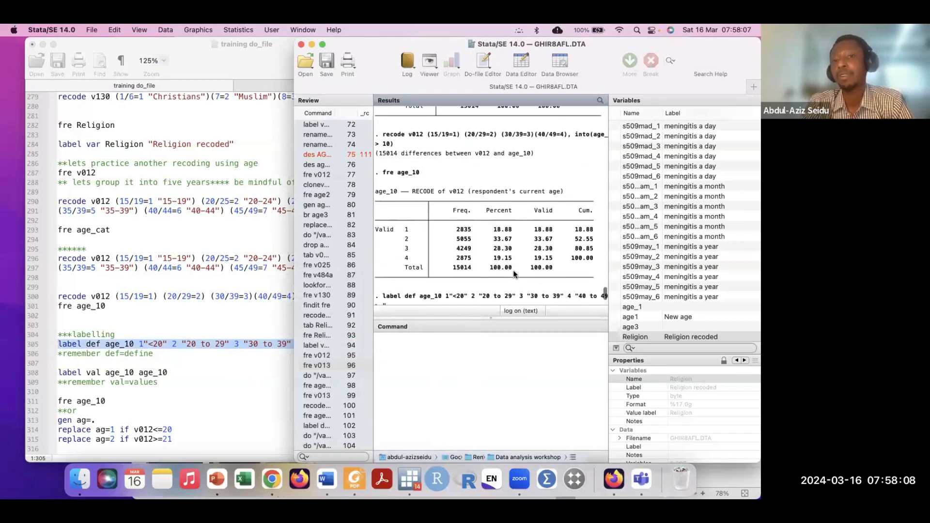
pyautogui.scroll(-2, 495, 258)
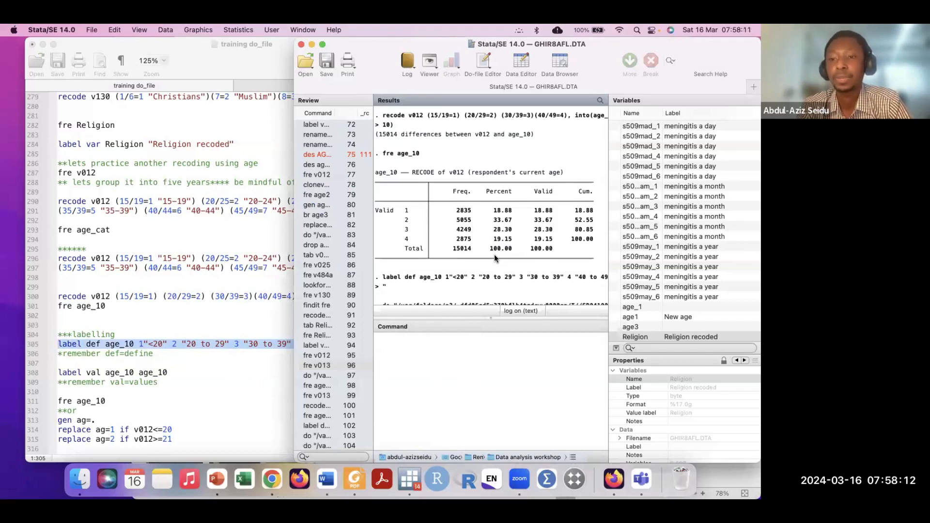
pyautogui.scroll(-4, 495, 254)
# Review the do-file's alternative ag grouping and labelling commands, and the notes on egen and order below them.
pyautogui.click(209, 374)
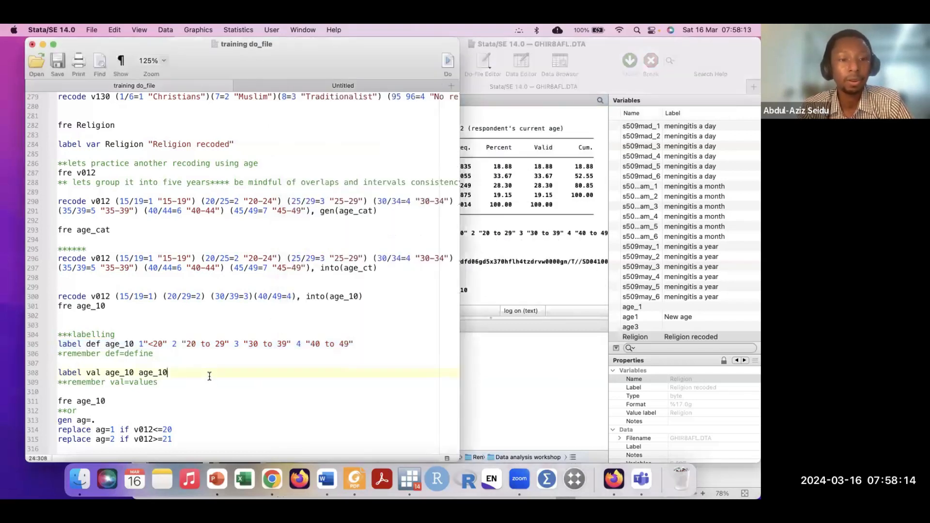
pyautogui.scroll(-6, 209, 376)
pyautogui.scroll(-1, 210, 376)
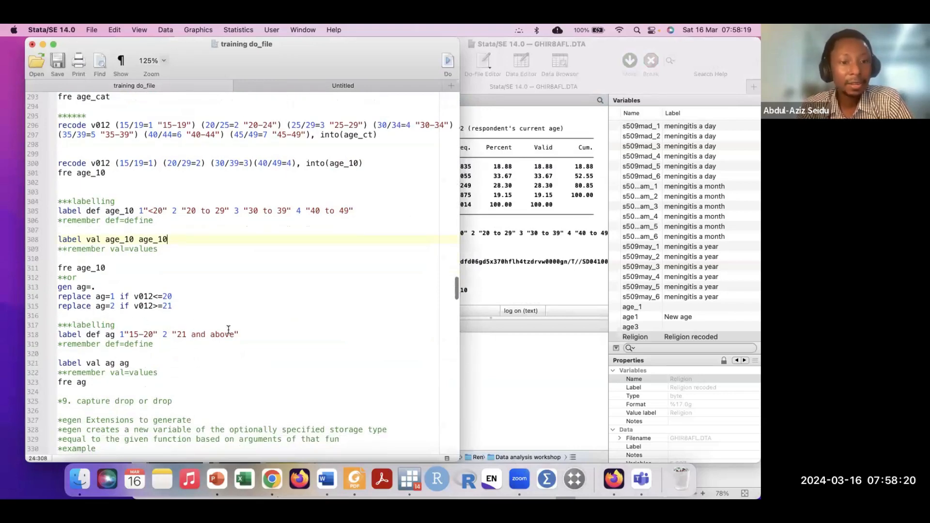
pyautogui.scroll(-2, 228, 330)
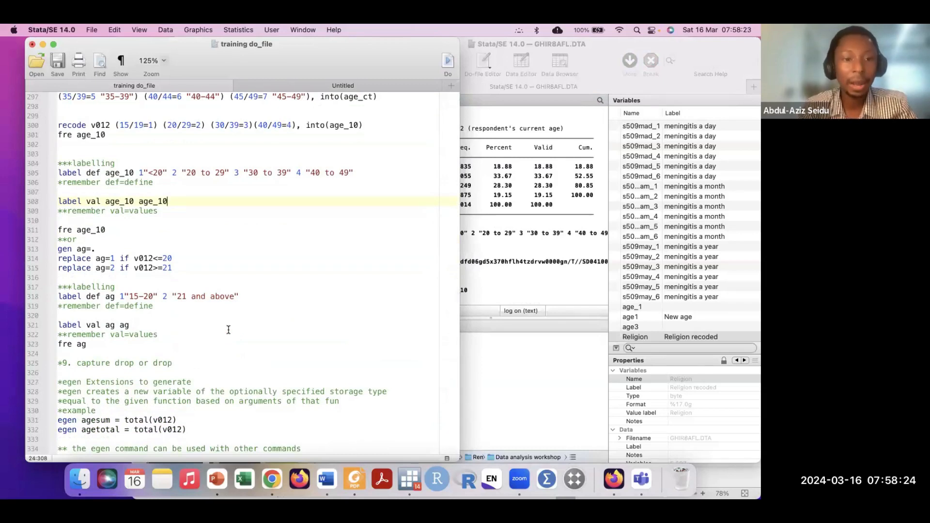
pyautogui.scroll(-1, 228, 330)
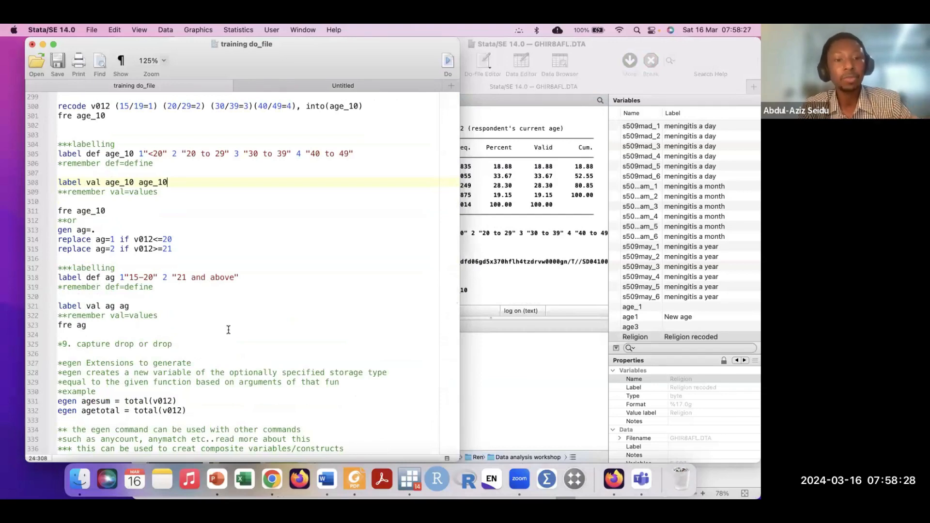
pyautogui.scroll(-4, 228, 330)
pyautogui.scroll(-1, 228, 330)
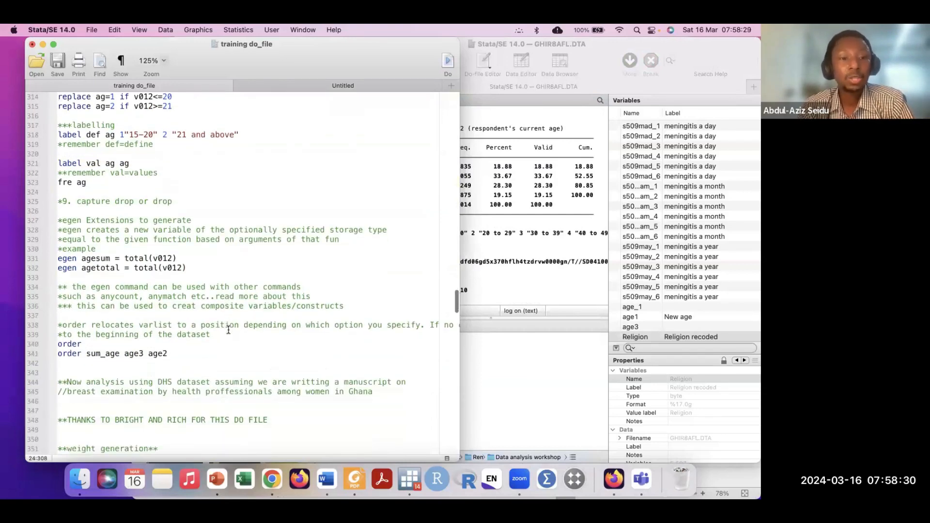
pyautogui.scroll(-1, 228, 330)
pyautogui.scroll(1, 228, 330)
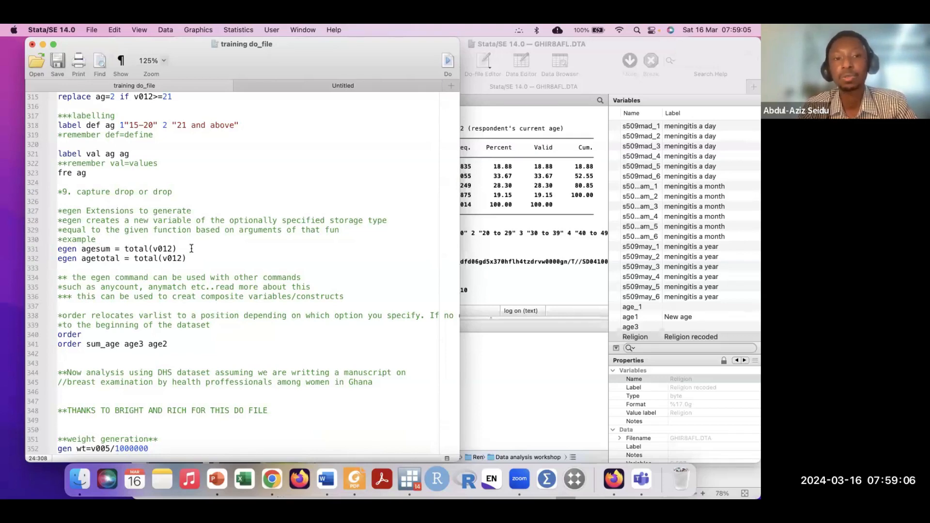
# Copy egen agesum = total(v012) from the do-file and run it.
pyautogui.moveTo(177, 249); pyautogui.dragTo(51, 249)
pyautogui.press('super+c')
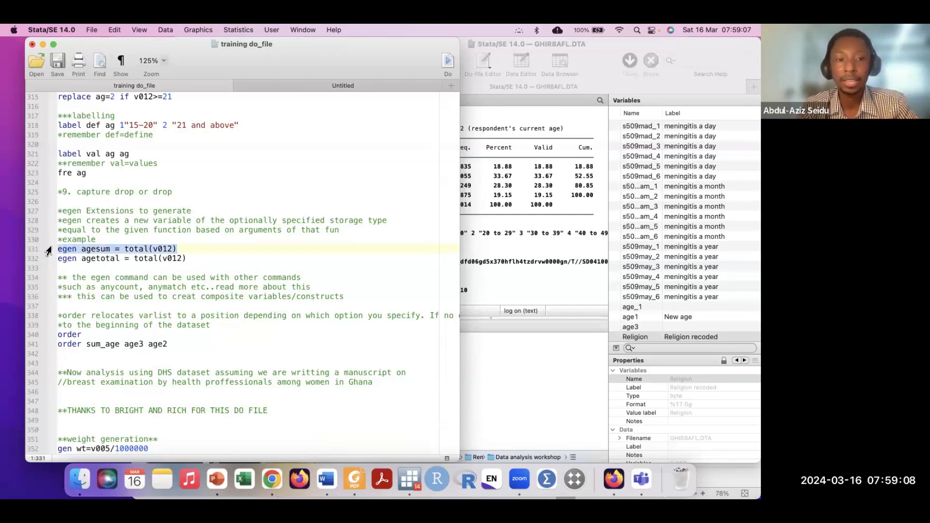
pyautogui.click(490, 376)
pyautogui.press('super+v')
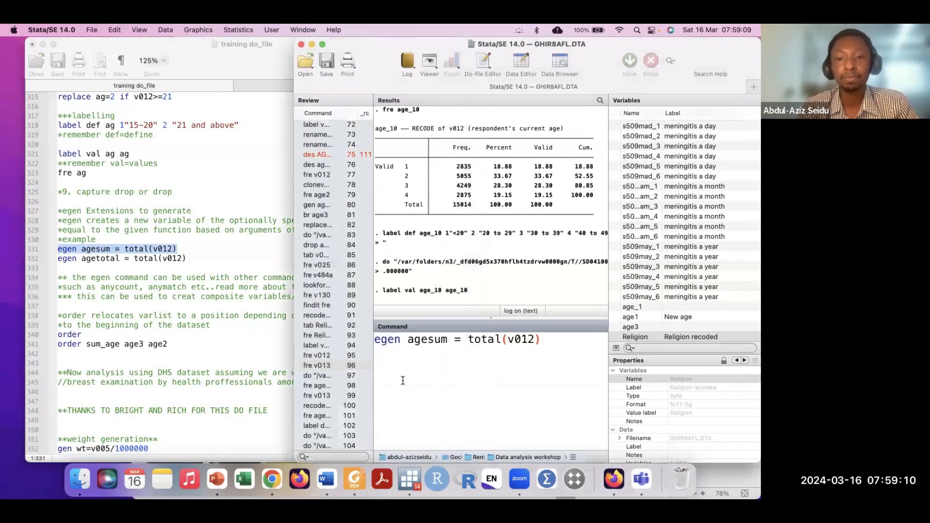
pyautogui.press('Return')
# Run fre agesum to tabulate the total-age variable, and check which source variable its egen command uses.
pyautogui.write('fre')
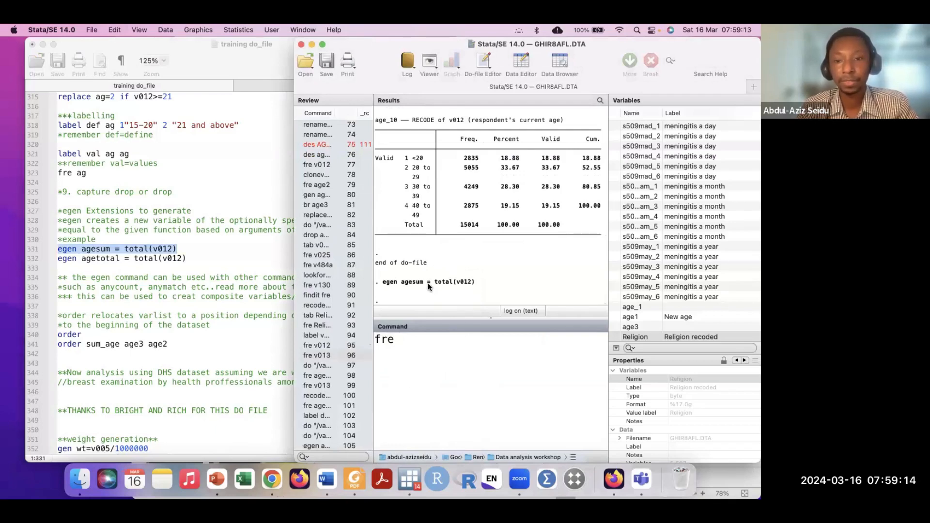
pyautogui.moveTo(427, 282); pyautogui.dragTo(410, 283)
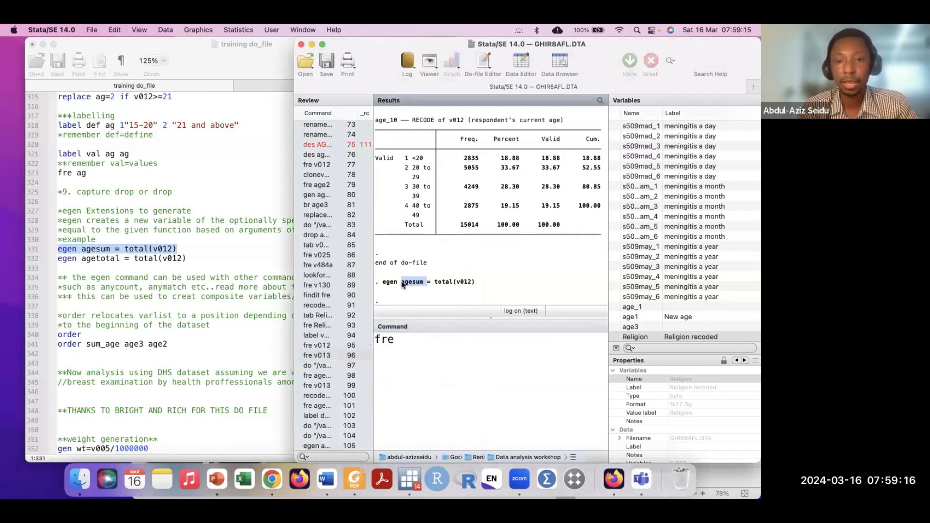
pyautogui.click(414, 346)
pyautogui.write('agesum')
pyautogui.press('Return')
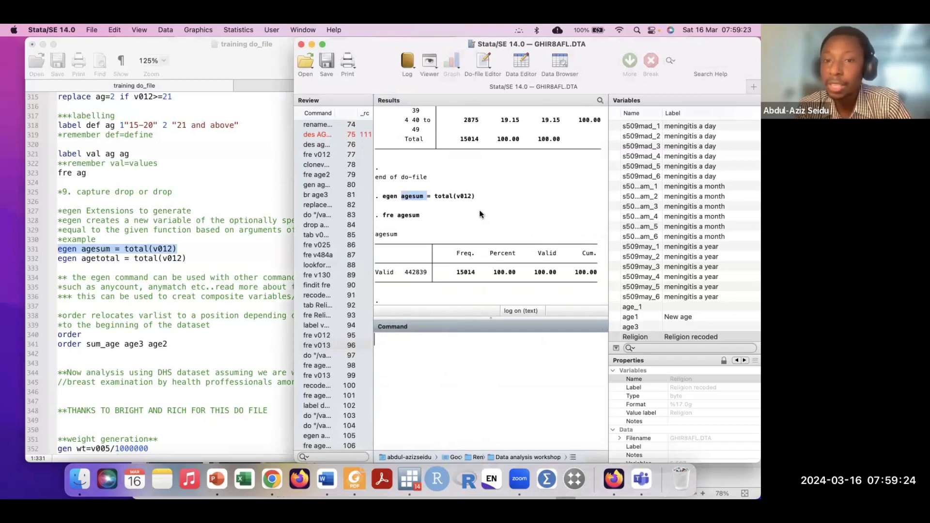
pyautogui.moveTo(473, 196); pyautogui.dragTo(460, 196)
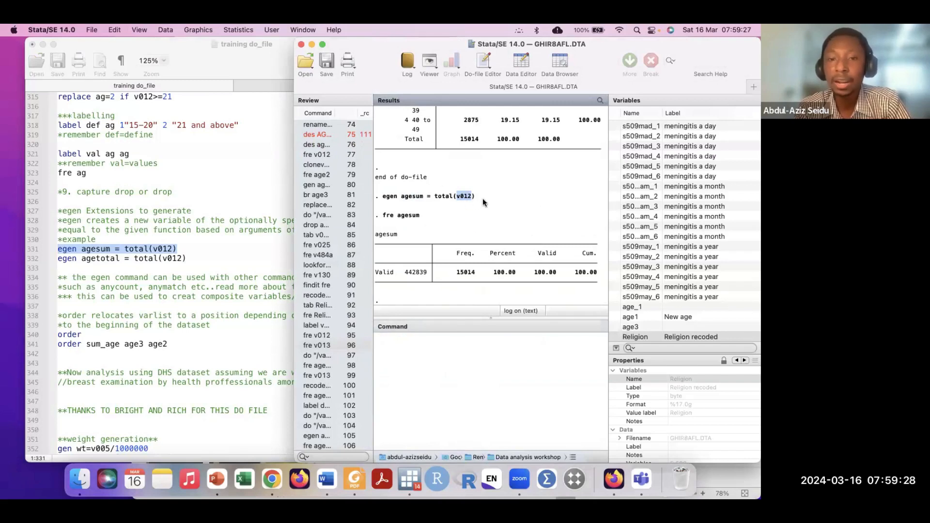
pyautogui.click(492, 218)
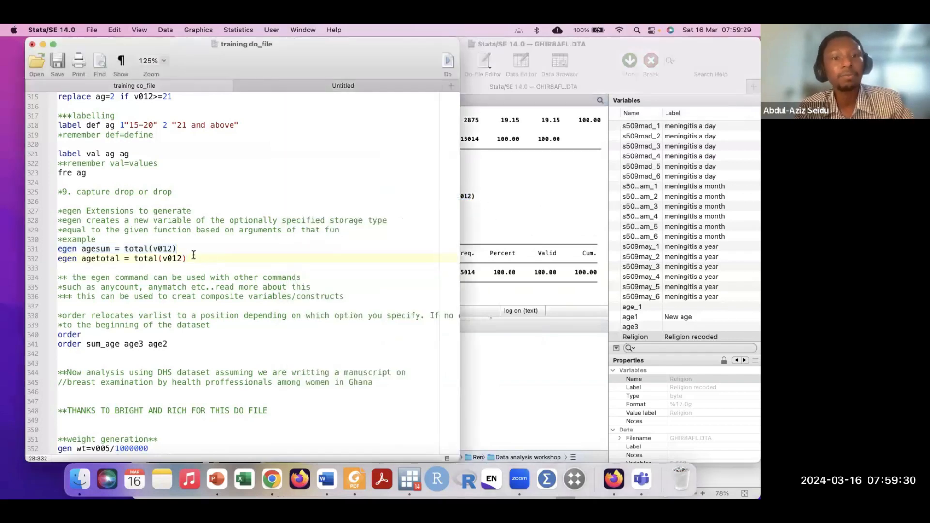
# Copy egen agetotal = total(v012) from the do-file and run it.
pyautogui.moveTo(193, 258); pyautogui.dragTo(54, 266)
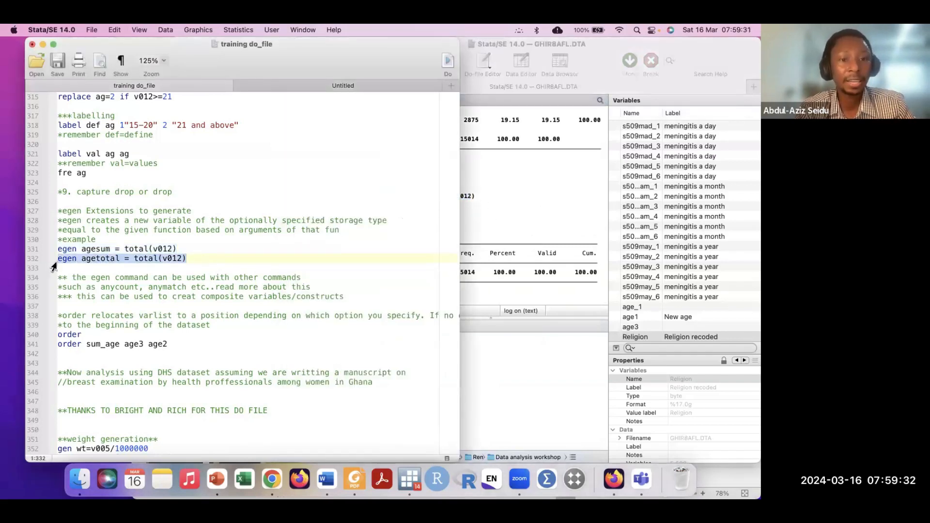
pyautogui.press('super+c')
pyautogui.click(569, 289)
pyautogui.press('super+v')
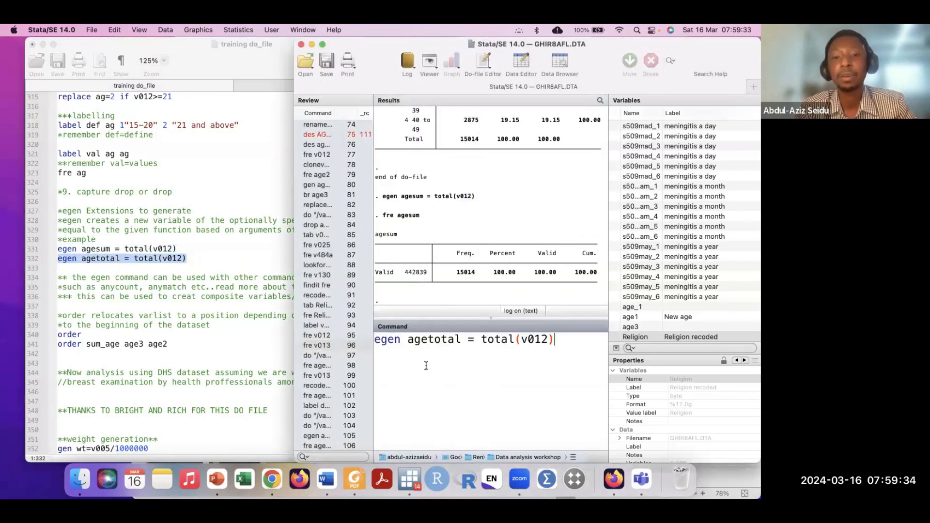
pyautogui.press('Return')
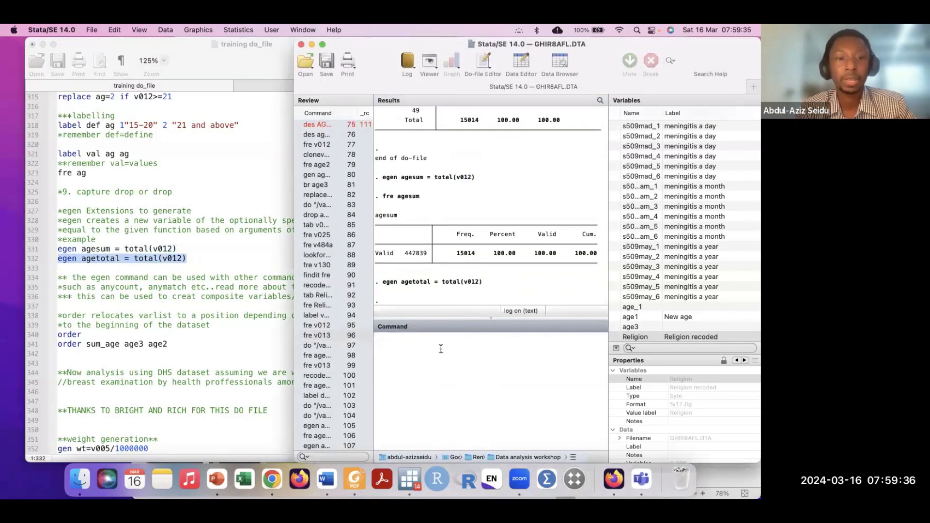
pyautogui.click(141, 280)
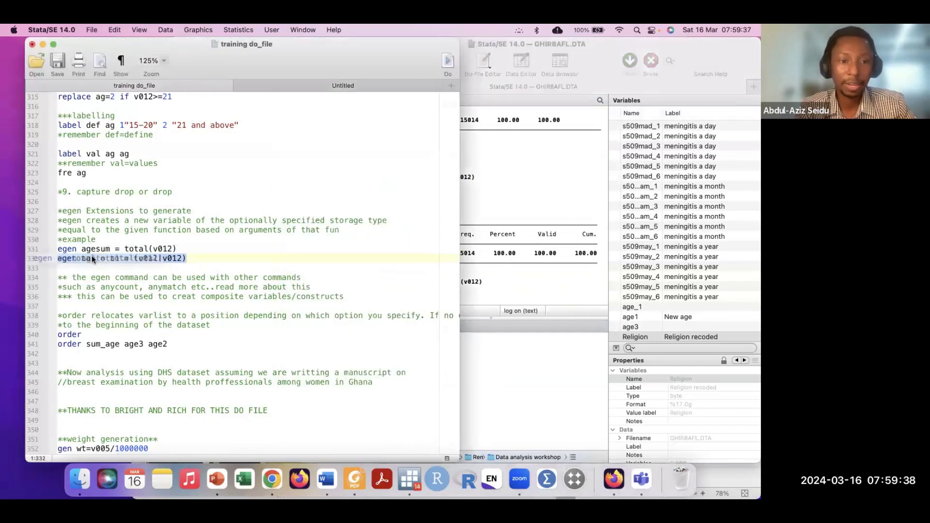
# Review the do-file's breast examination analysis notes, covering weight generation, choice of variables and the outcome variable commands.
pyautogui.click(262, 258)
pyautogui.scroll(-2, 247, 327)
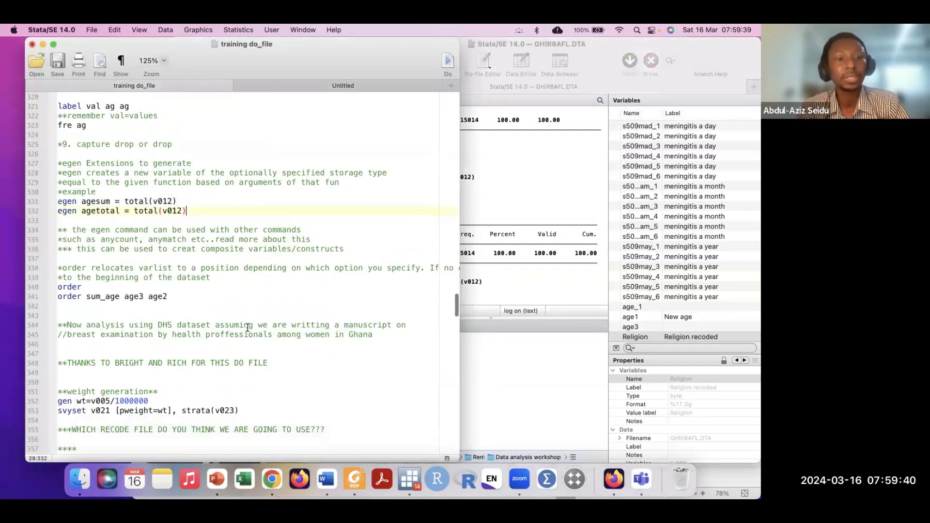
pyautogui.scroll(-7, 248, 328)
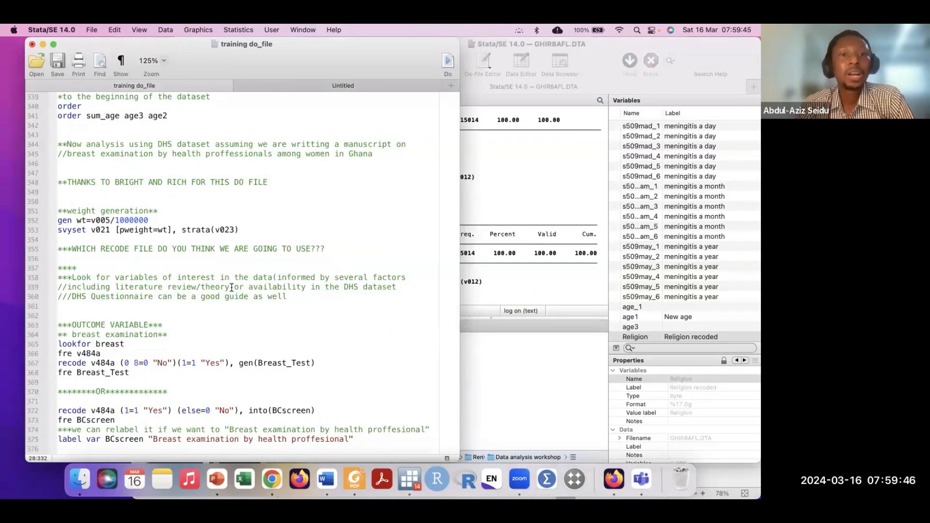
pyautogui.scroll(-1, 232, 288)
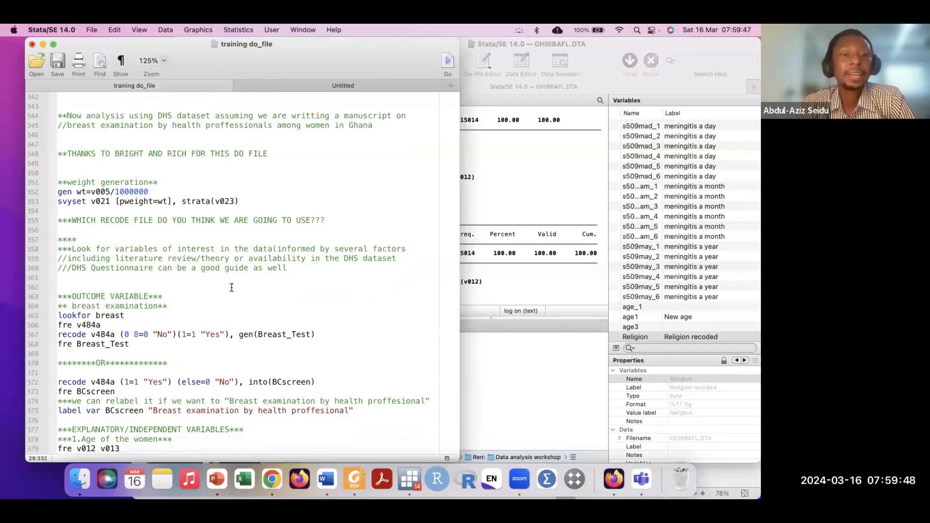
pyautogui.scroll(-1, 232, 287)
pyautogui.scroll(-1, 232, 287)
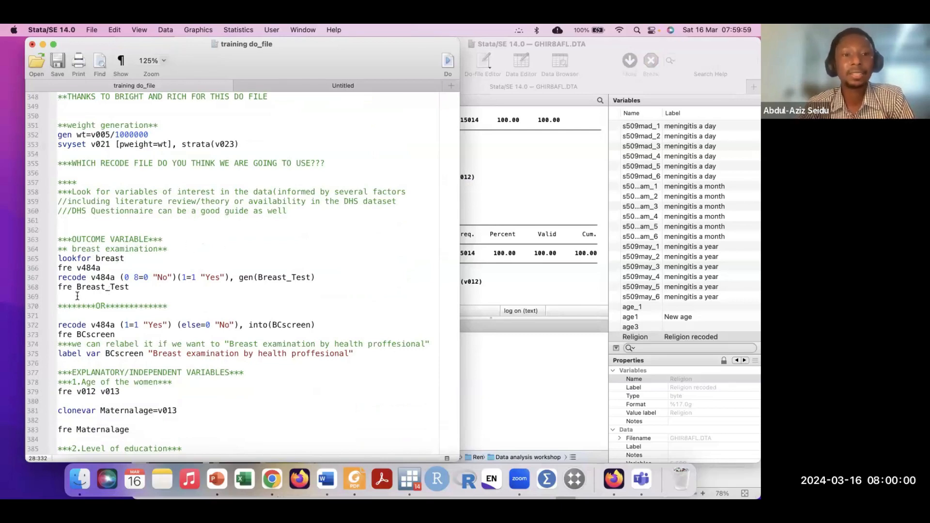
pyautogui.scroll(-3, 173, 312)
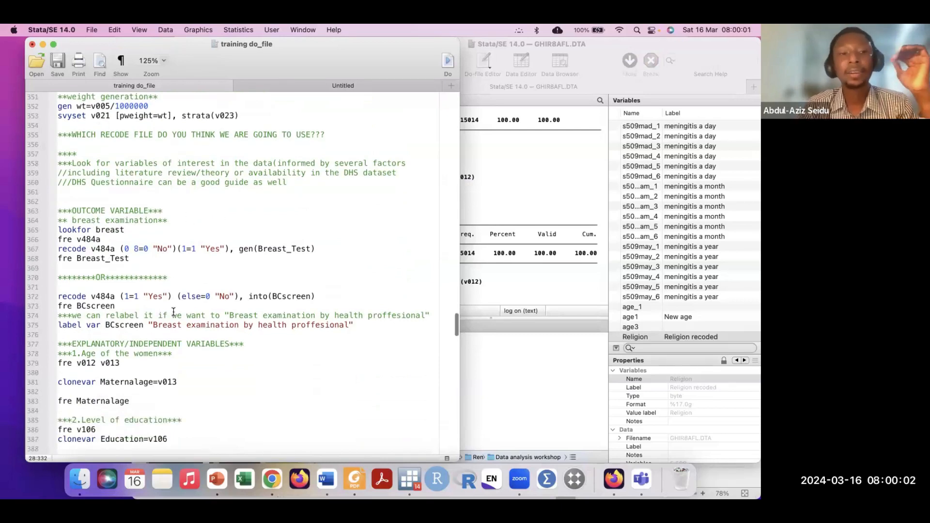
pyautogui.scroll(-5, 173, 312)
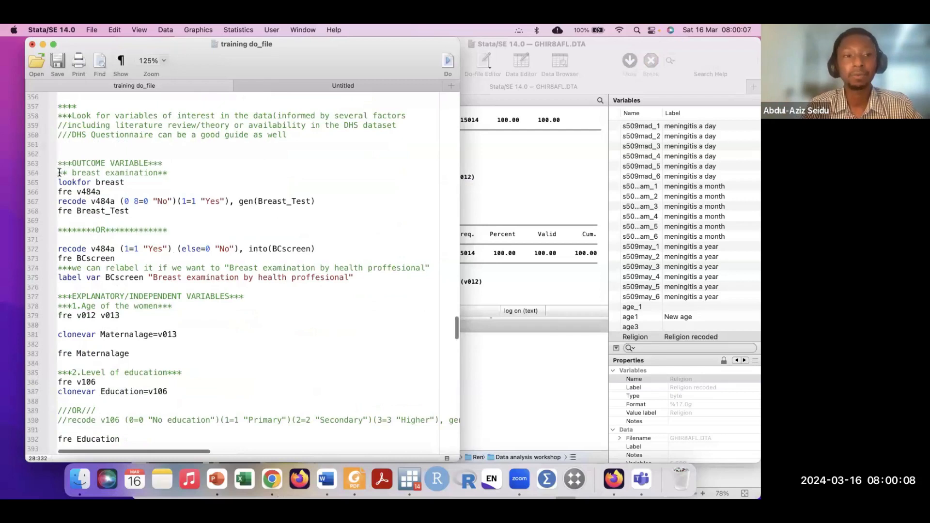
# Run the do-file lines that recode v484a (0 8=0 "No")(1=1 "Yes") into Breast_Test and tabulate it with fre.
pyautogui.moveTo(41, 212)
pyautogui.mouseDown()
pyautogui.moveTo(39, 183)
pyautogui.moveTo(46, 200)
pyautogui.mouseUp()
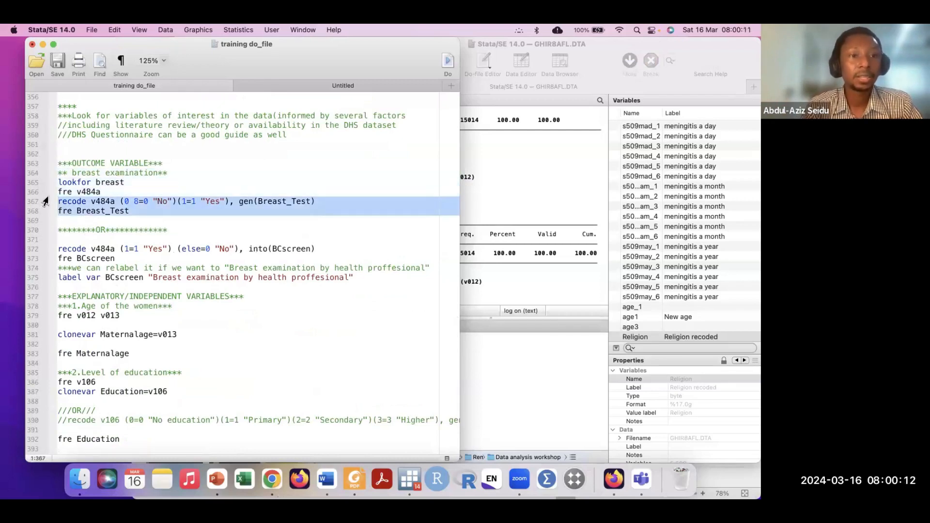
pyautogui.click(446, 64)
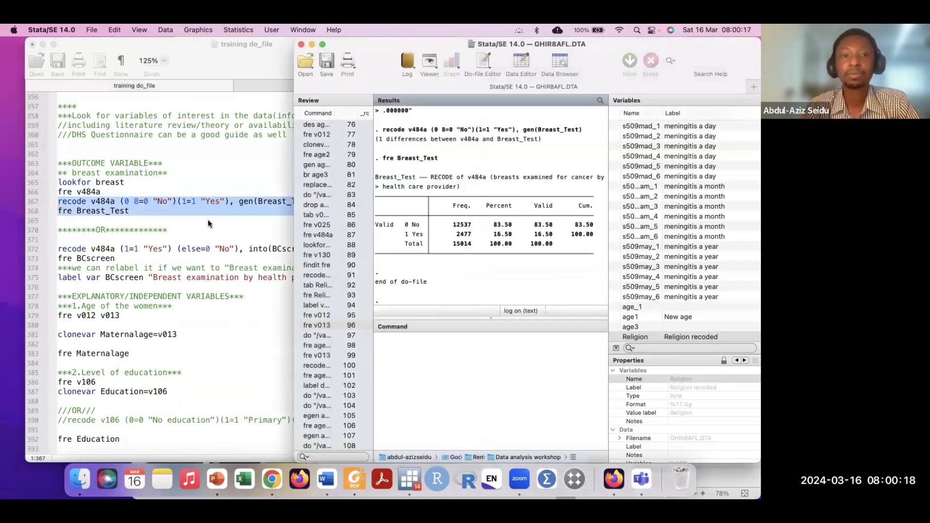
pyautogui.click(152, 225)
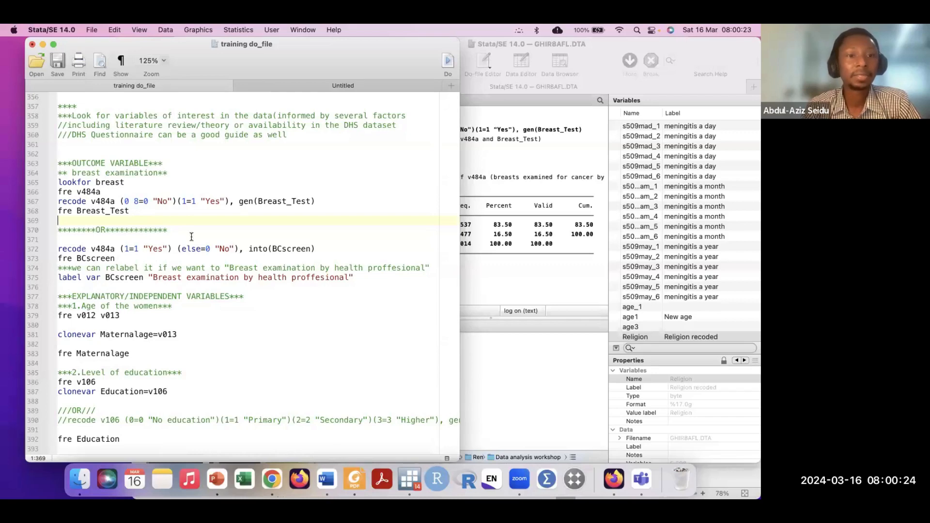
# Comment out the alternative recode v484a into BCscreen line and the fre BCscreen line with //.
pyautogui.moveTo(122, 260); pyautogui.dragTo(63, 255)
pyautogui.click(156, 256)
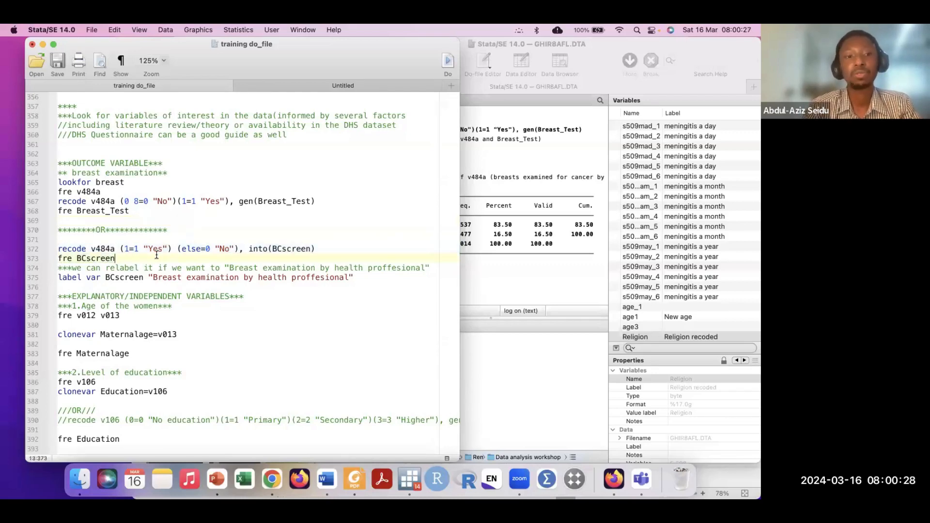
pyautogui.click(59, 248)
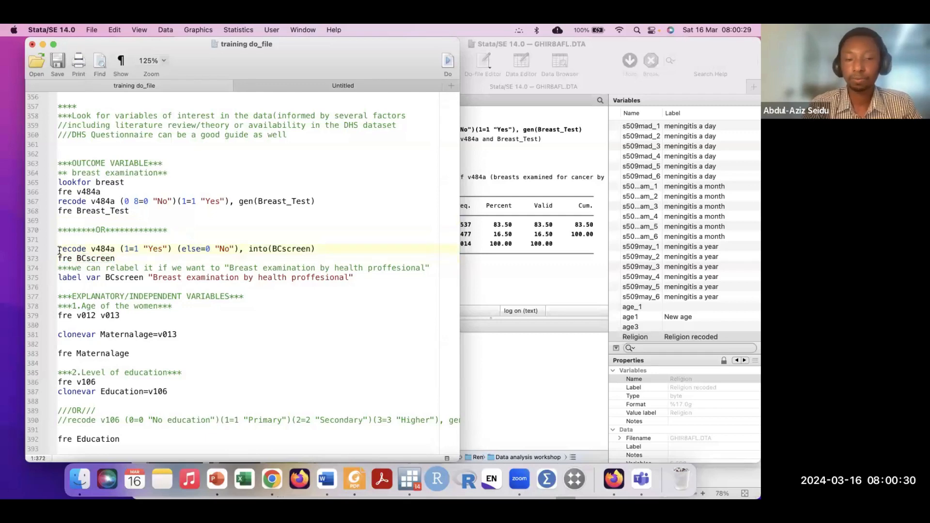
pyautogui.write('////')
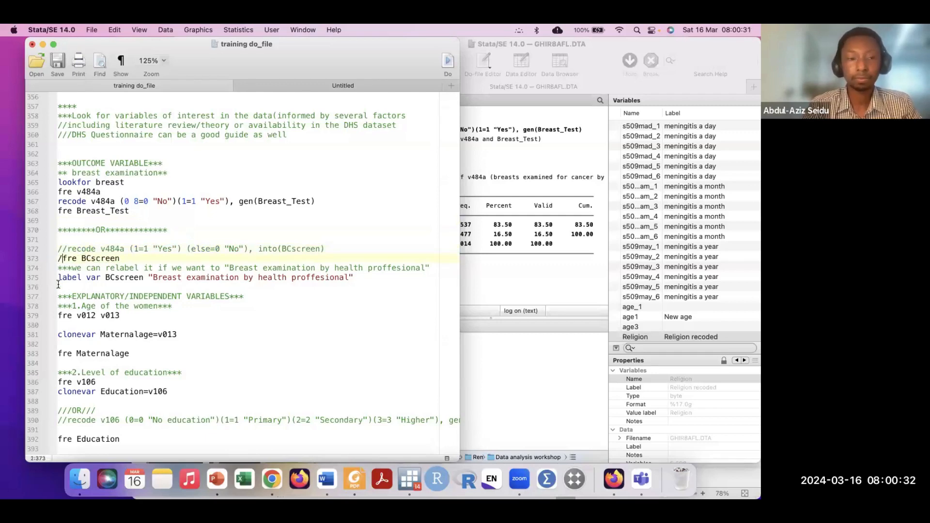
pyautogui.click(180, 257)
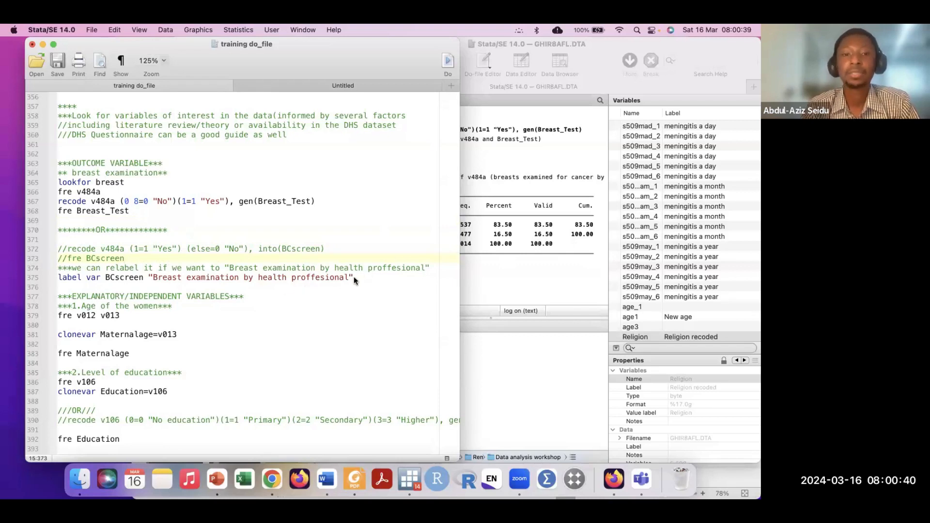
# Examine the do-file's explanatory variable recodes, the cross-tabulation commands and the binary logistic regression section.
pyautogui.scroll(-5, 286, 278)
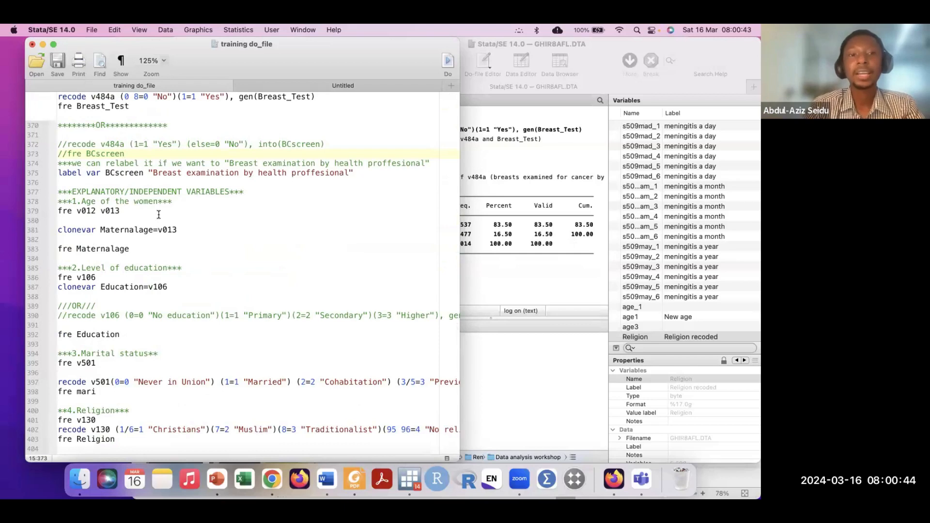
pyautogui.scroll(1, 158, 230)
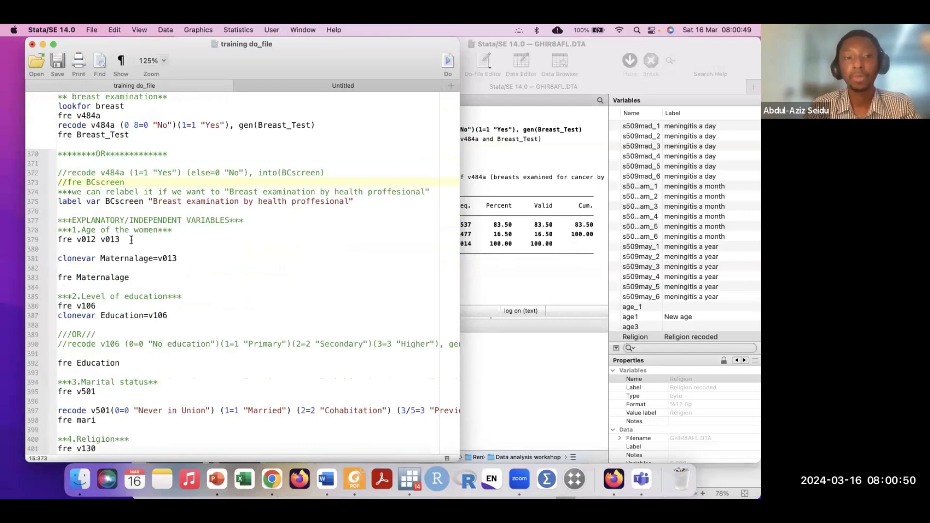
pyautogui.scroll(-1, 135, 249)
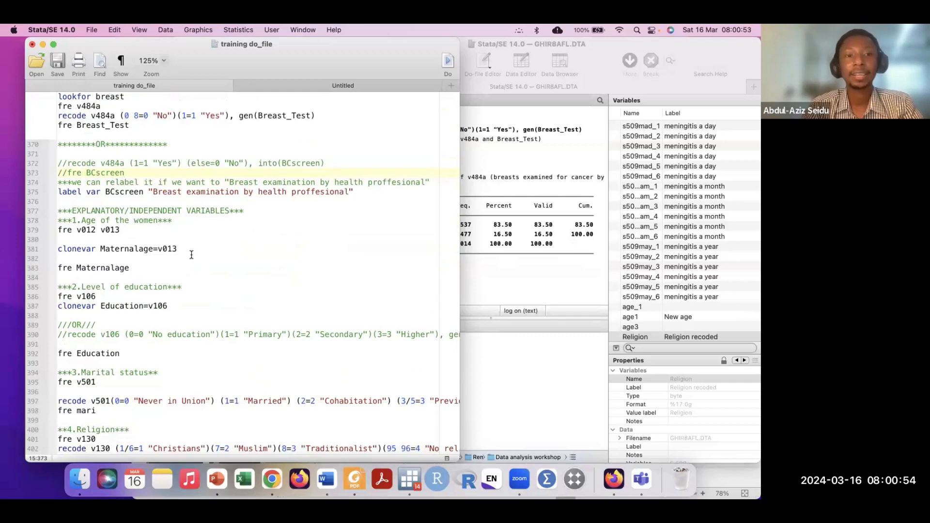
pyautogui.scroll(-12, 191, 255)
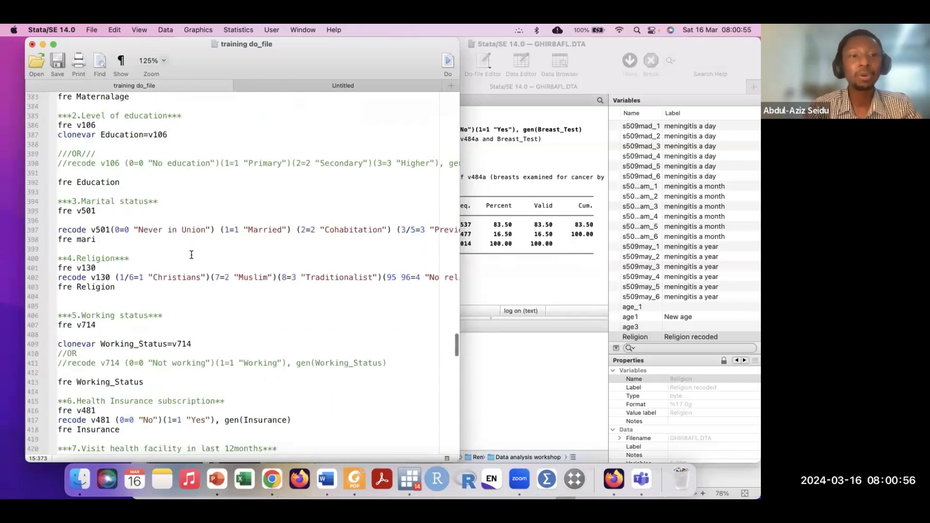
pyautogui.scroll(-20, 191, 255)
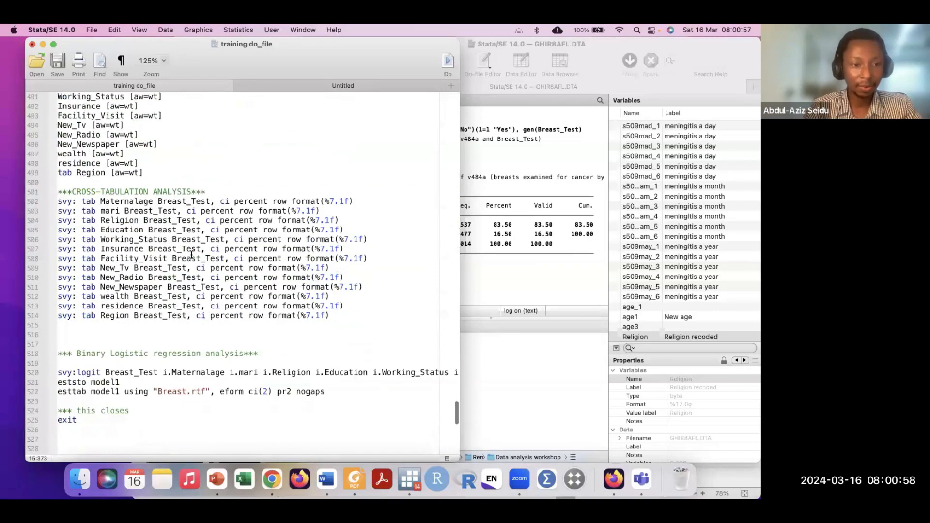
pyautogui.scroll(14, 191, 255)
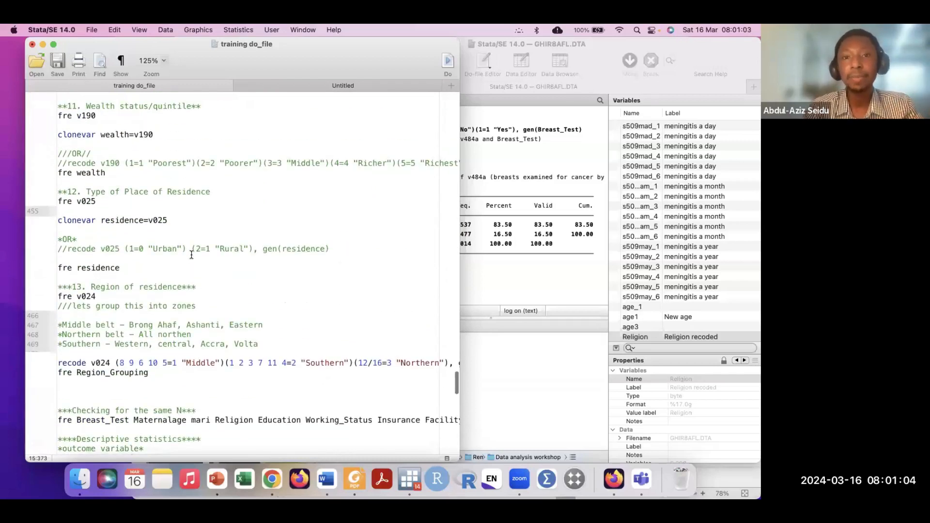
pyautogui.scroll(3, 191, 255)
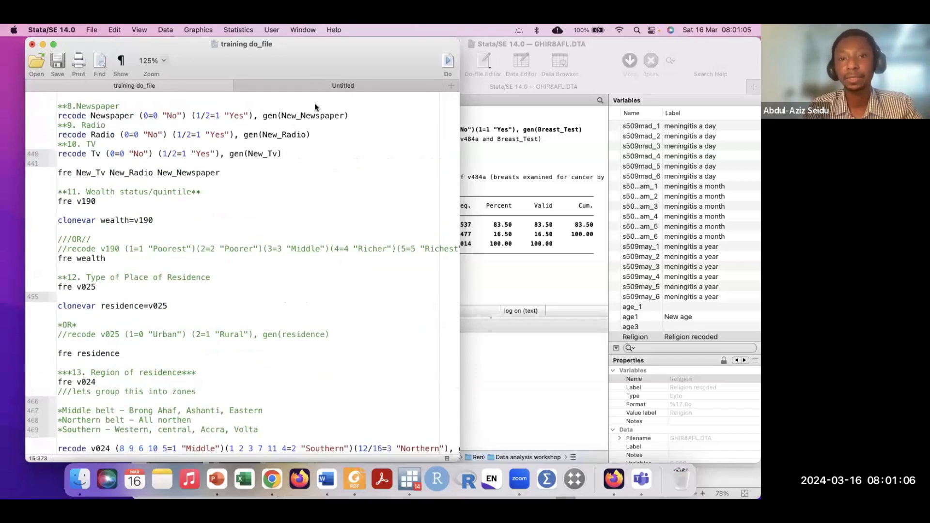